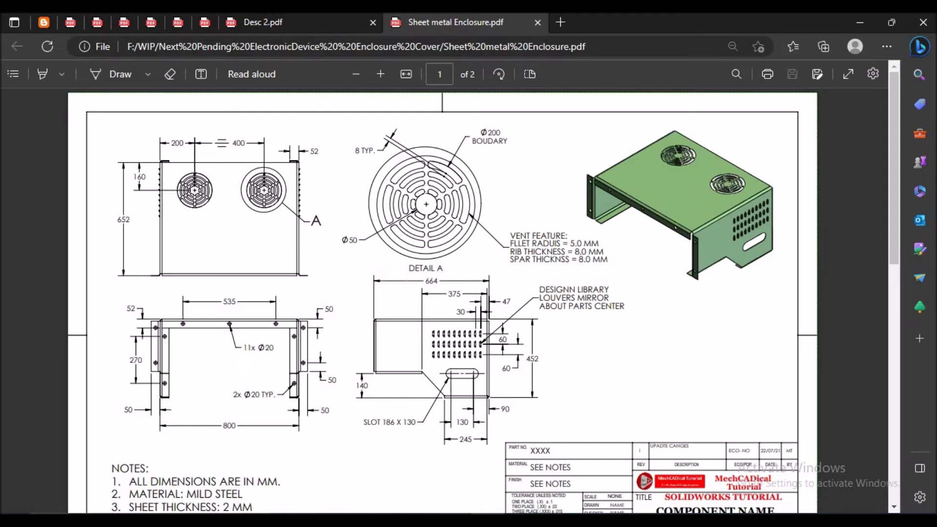
# Switch to SOLIDWORKS and examine the finished sheet metal enclosure, including its vents, louvers, slot and side flanges
pyautogui.click(513, 485)
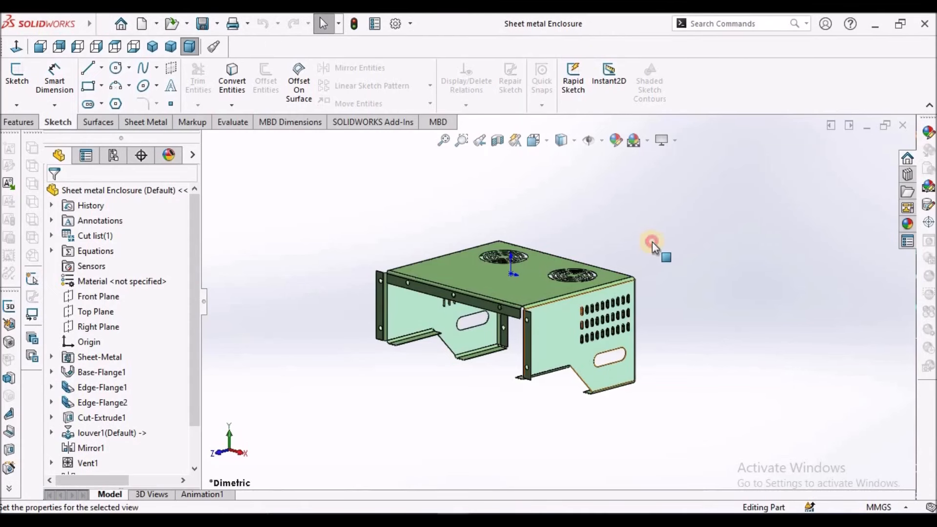
pyautogui.moveTo(488, 220); pyautogui.dragTo(509, 301, button='middle')
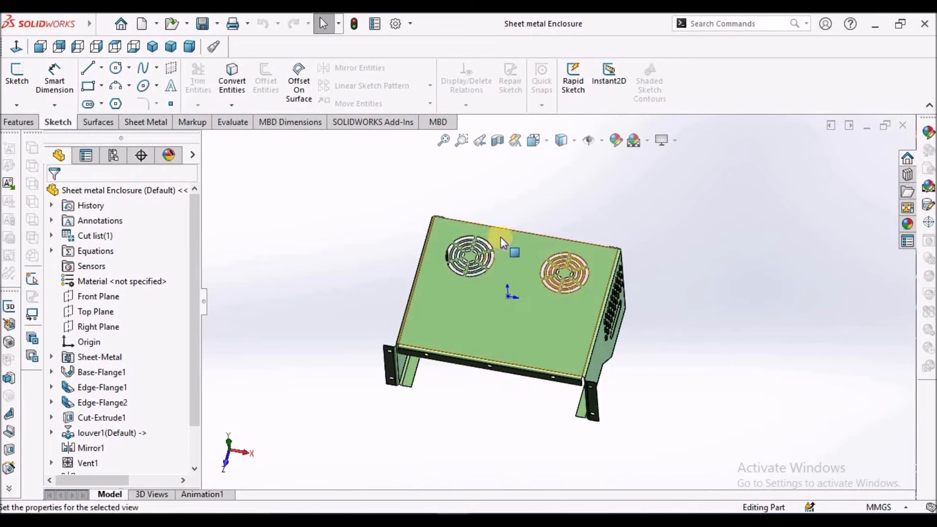
pyautogui.moveTo(523, 235); pyautogui.dragTo(627, 342, button='middle')
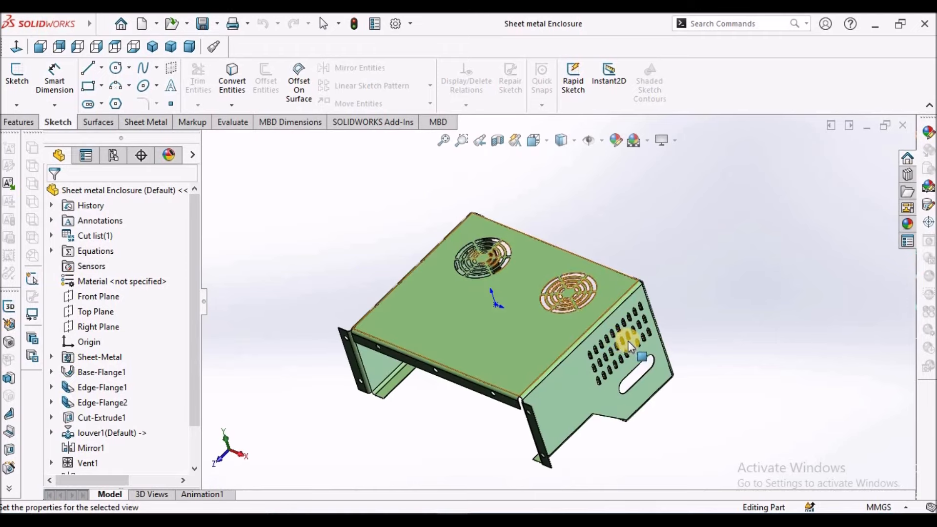
pyautogui.moveTo(629, 292); pyautogui.dragTo(612, 350, button='middle')
pyautogui.scroll(-5, 600, 342)
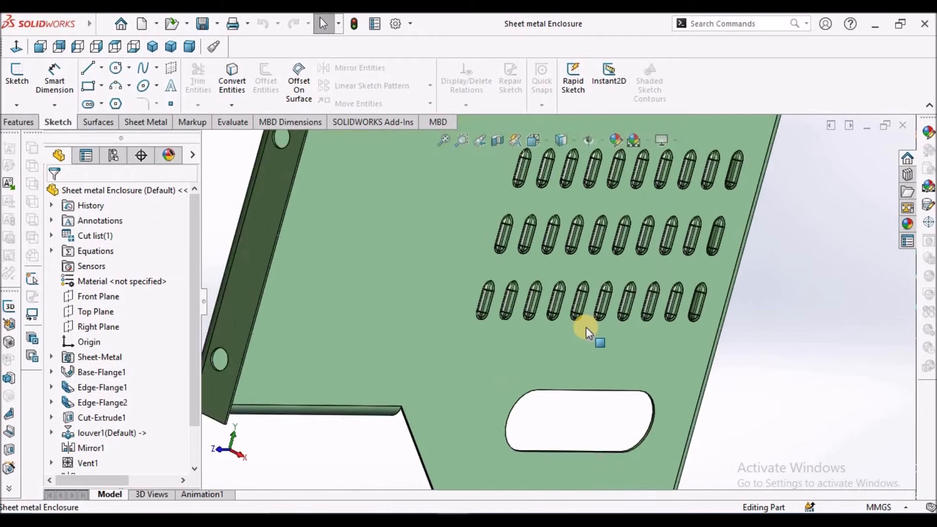
pyautogui.scroll(6, 584, 320)
pyautogui.moveTo(467, 315); pyautogui.dragTo(601, 251, button='middle')
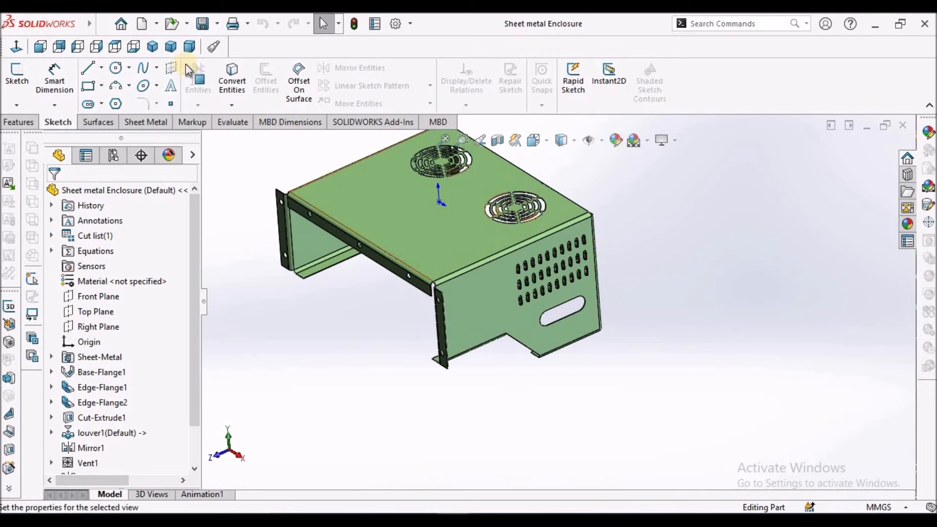
pyautogui.click(187, 45)
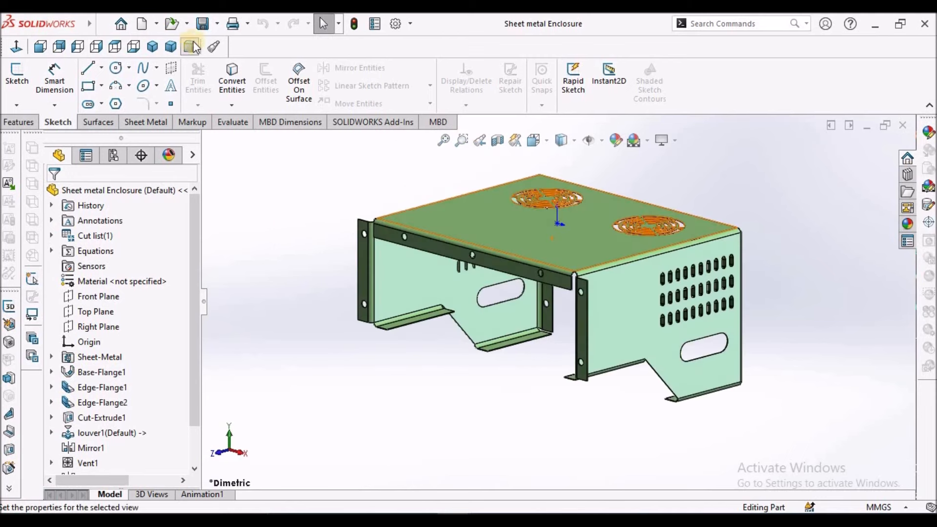
# Open the Sheet metal Enclosure drawing and examine the dimensioned views, vent detail and notes on sheet 1
pyautogui.moveTo(88, 27)
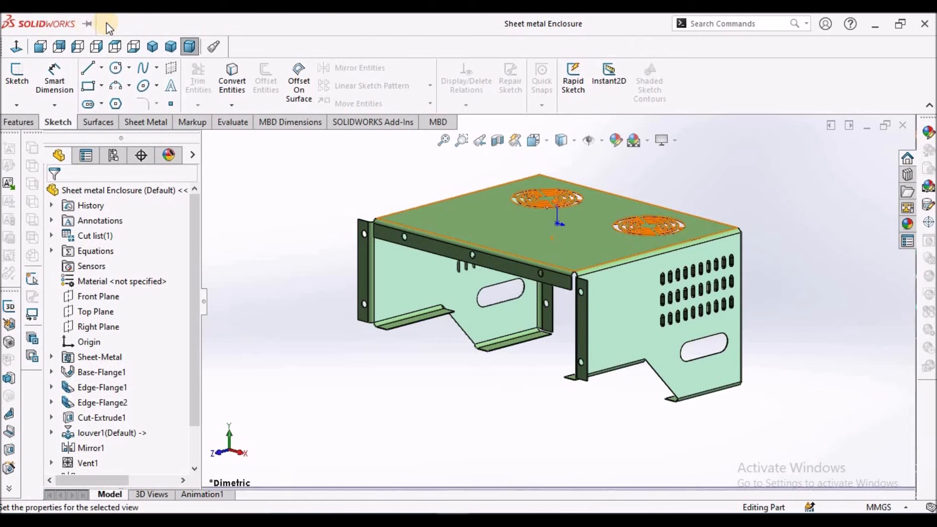
pyautogui.click(251, 23)
pyautogui.click(278, 168)
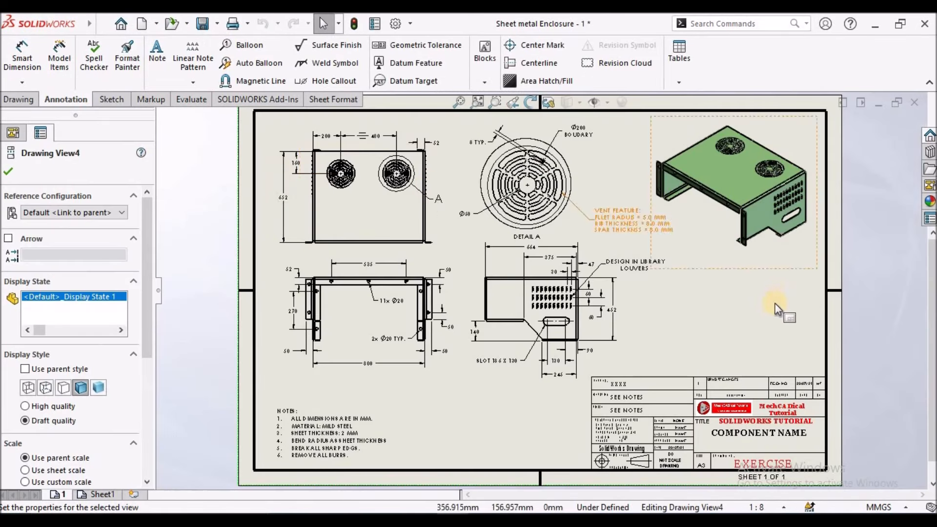
pyautogui.click(762, 324)
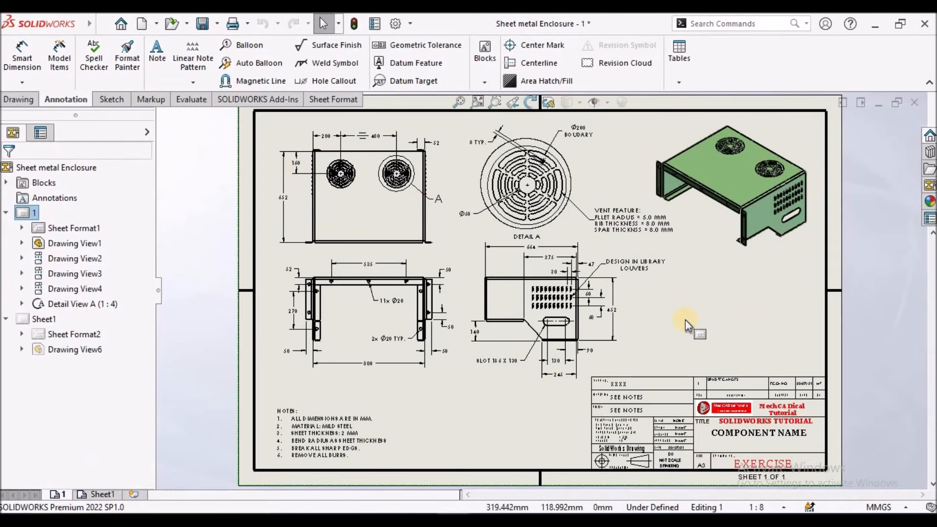
pyautogui.scroll(1, 685, 320)
pyautogui.scroll(-1, 577, 250)
pyautogui.scroll(-2, 449, 224)
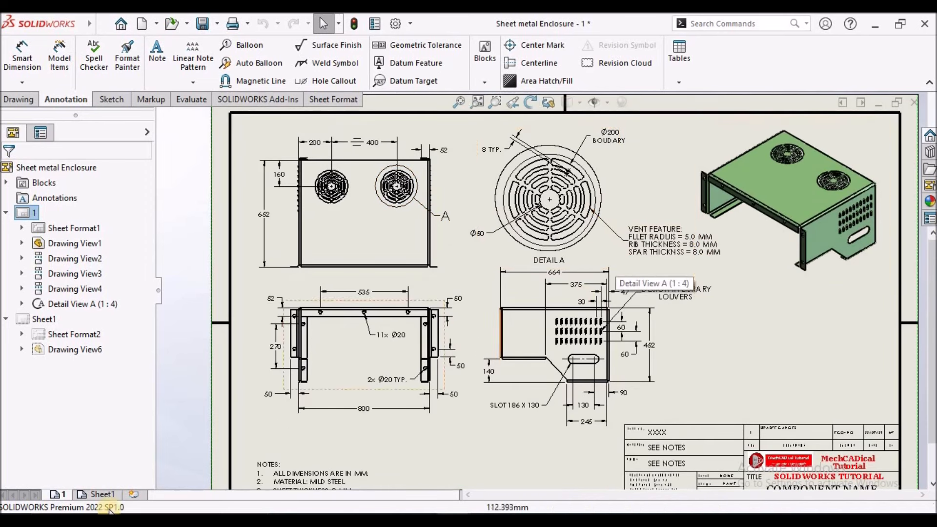
# Examine the dimensioned flat pattern of the enclosure on the drawing's Sheet1
pyautogui.click(107, 495)
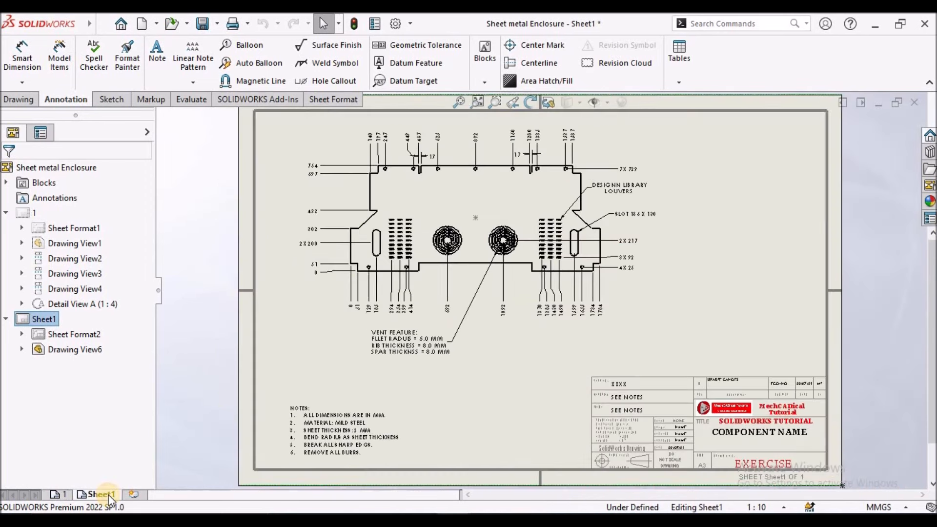
pyautogui.scroll(-3, 520, 196)
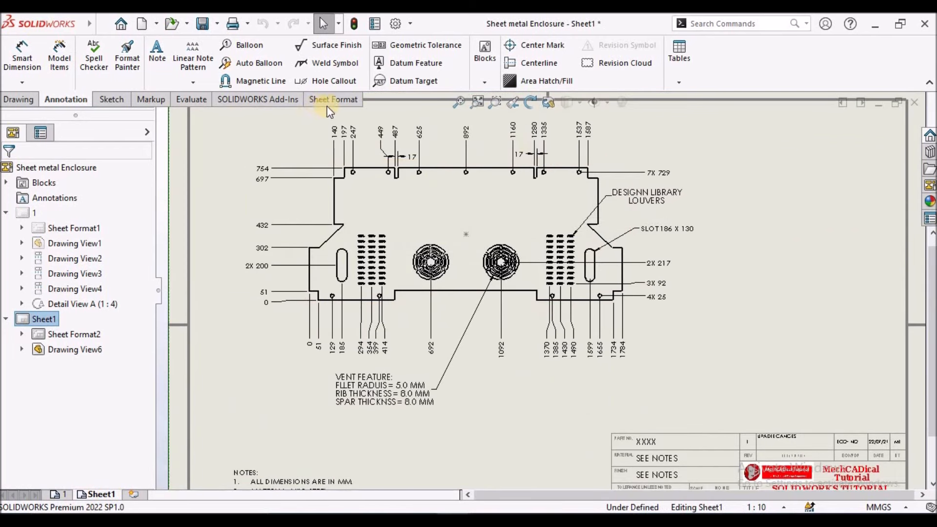
pyautogui.click(460, 103)
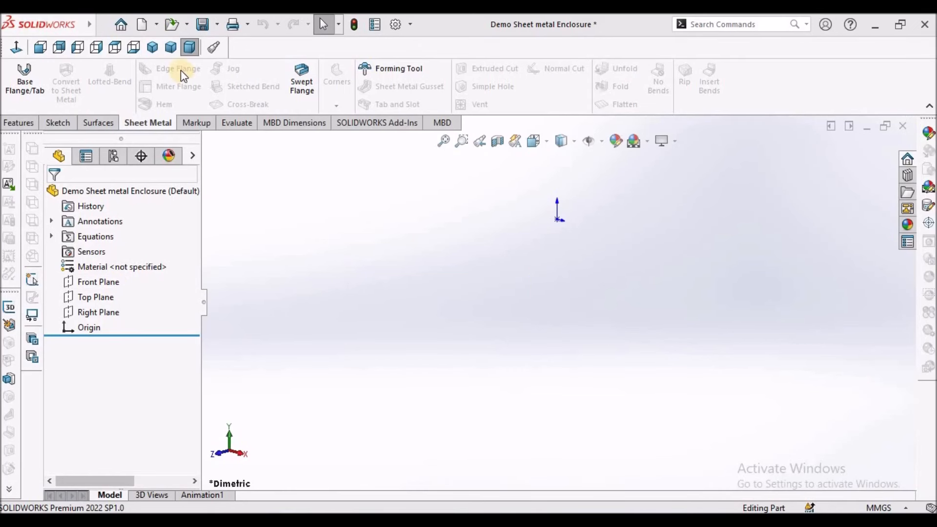
pyautogui.click(156, 25)
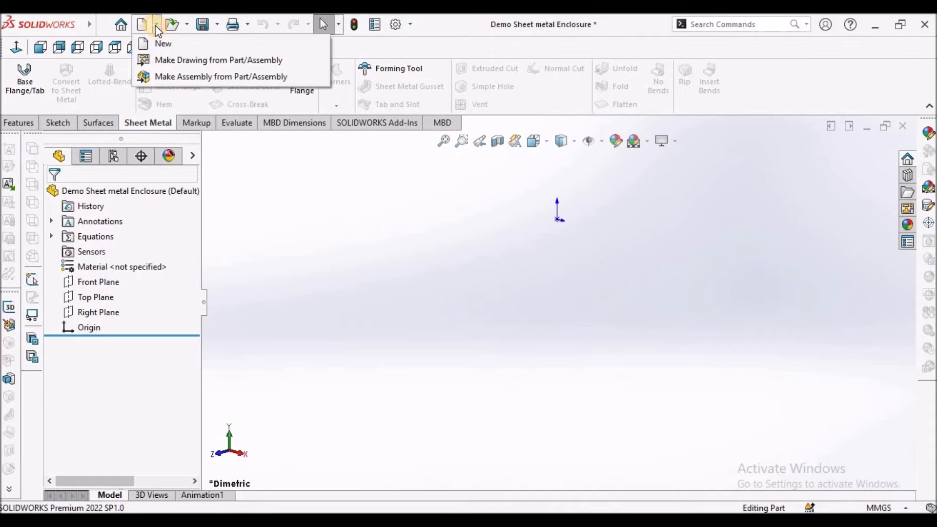
pyautogui.click(165, 39)
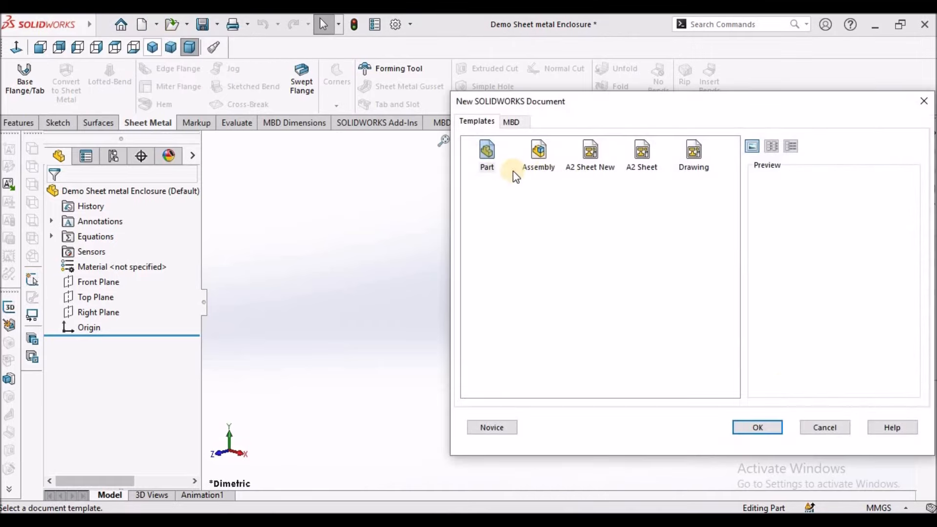
pyautogui.click(825, 428)
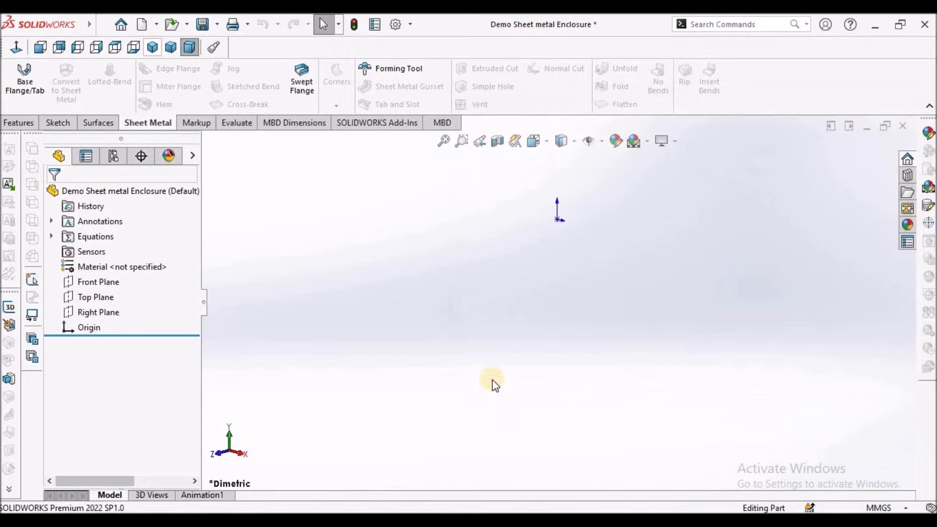
# Sketch a center rectangle about 374 by 209 mm on the Top Plane, centred on the origin
pyautogui.click(87, 297)
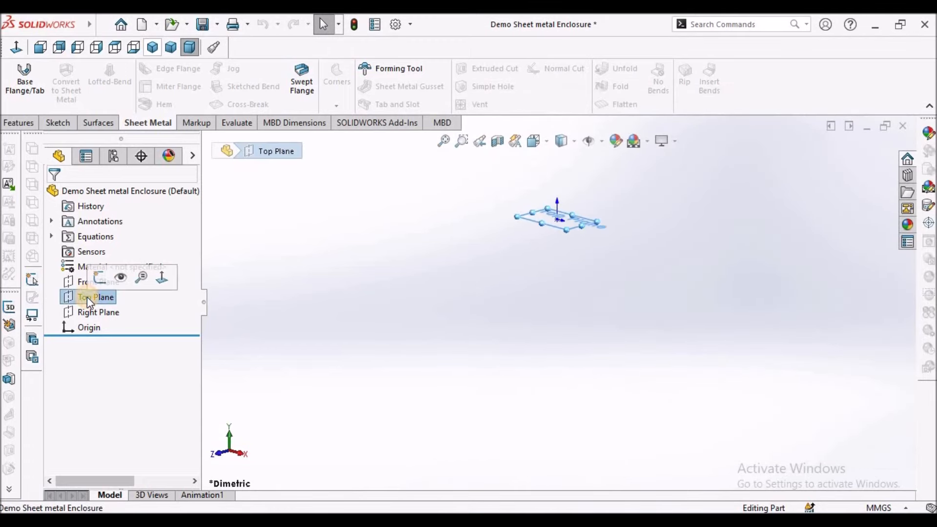
pyautogui.click(61, 119)
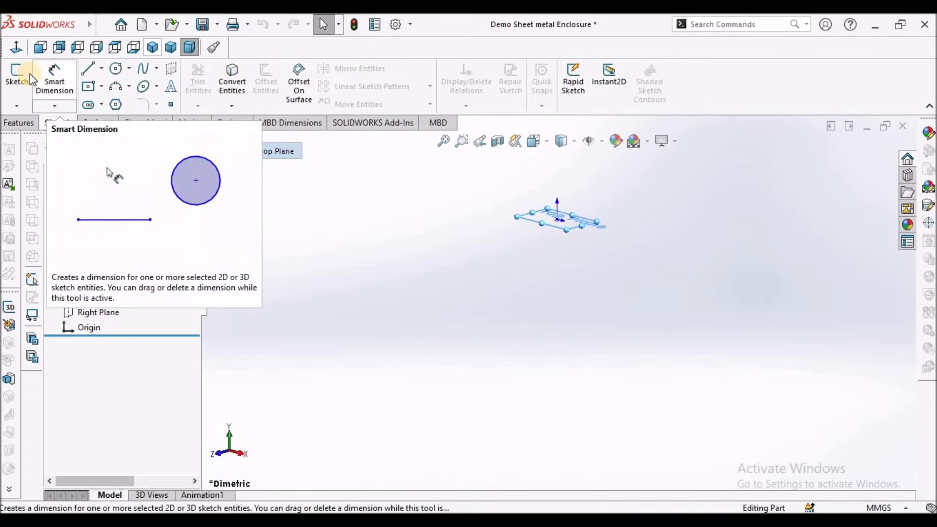
pyautogui.click(17, 78)
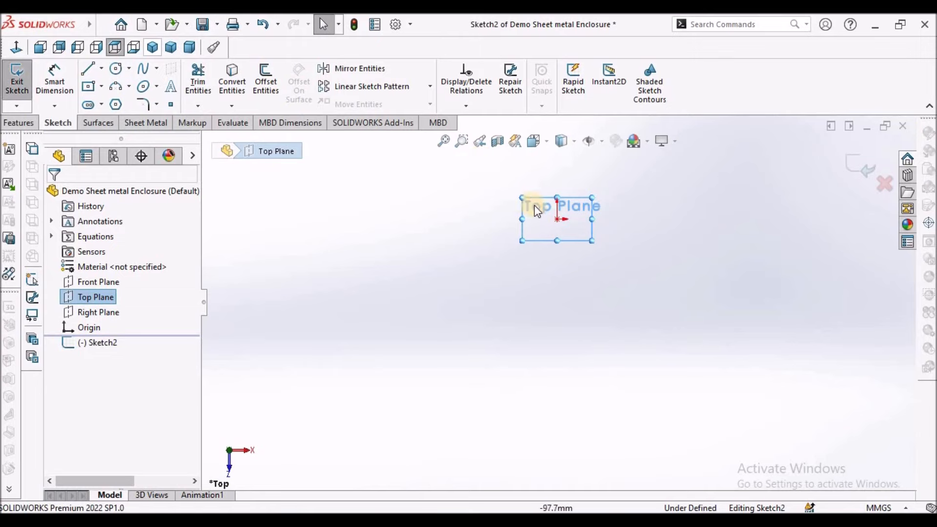
pyautogui.click(102, 88)
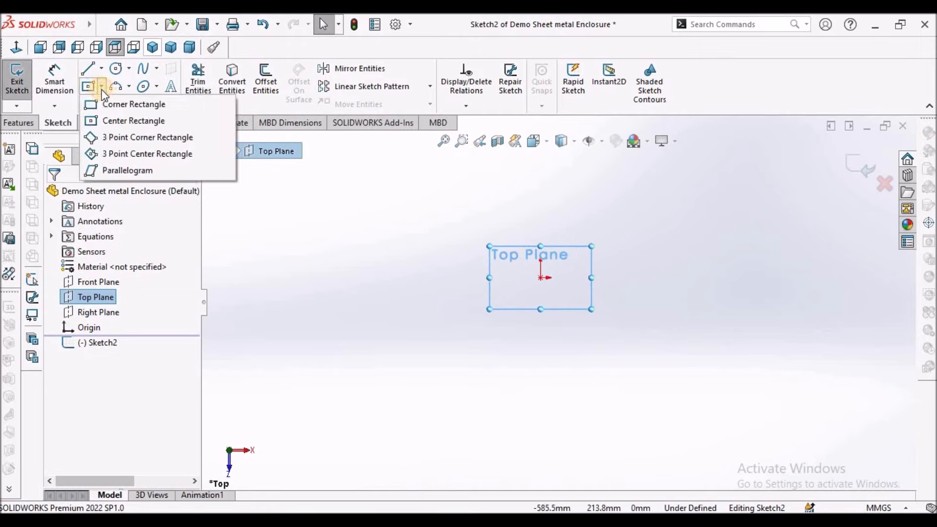
pyautogui.click(121, 117)
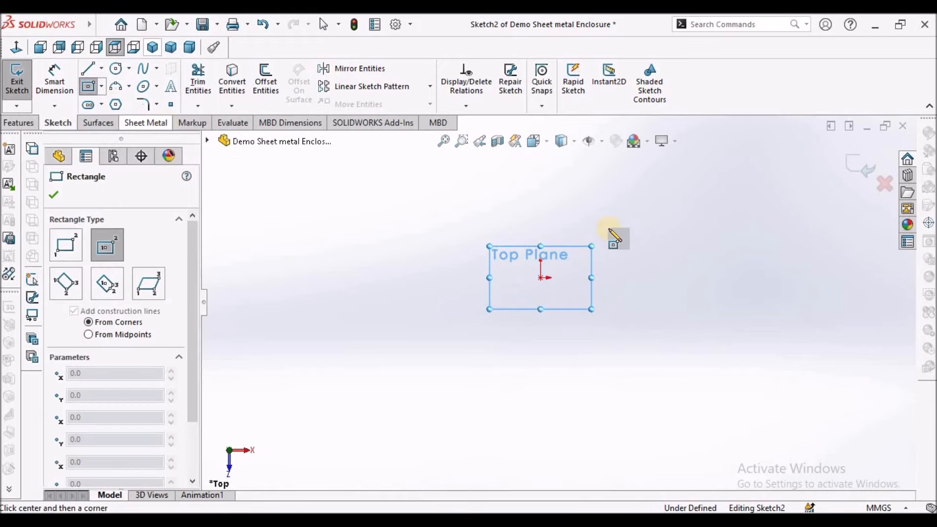
pyautogui.click(541, 277)
pyautogui.click(648, 218)
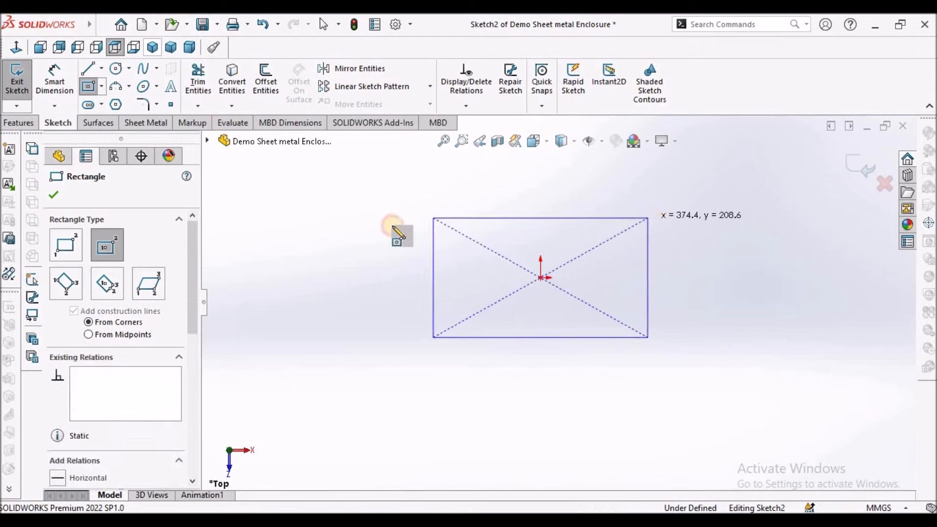
pyautogui.rightClick(374, 235)
pyautogui.click(378, 237)
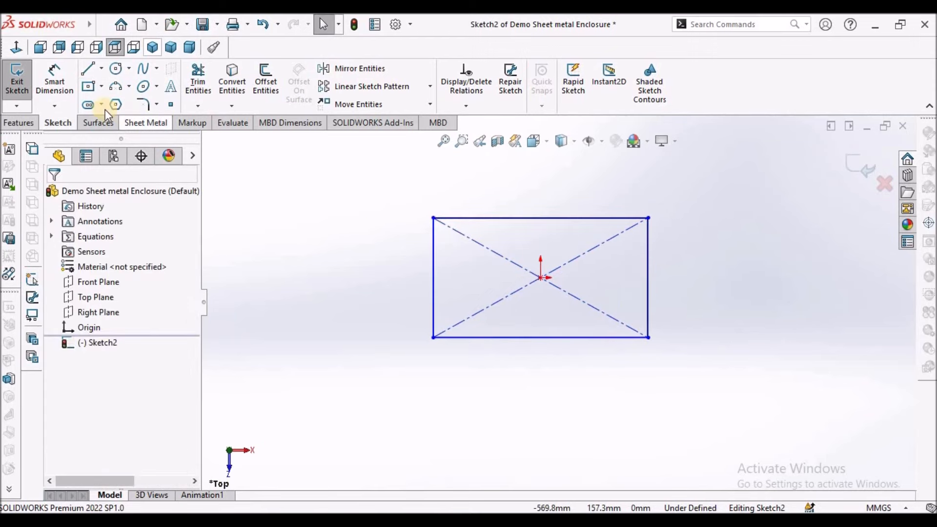
# Dimension the rectangle to a width of 800 mm and a height of 640 mm
pyautogui.click(58, 87)
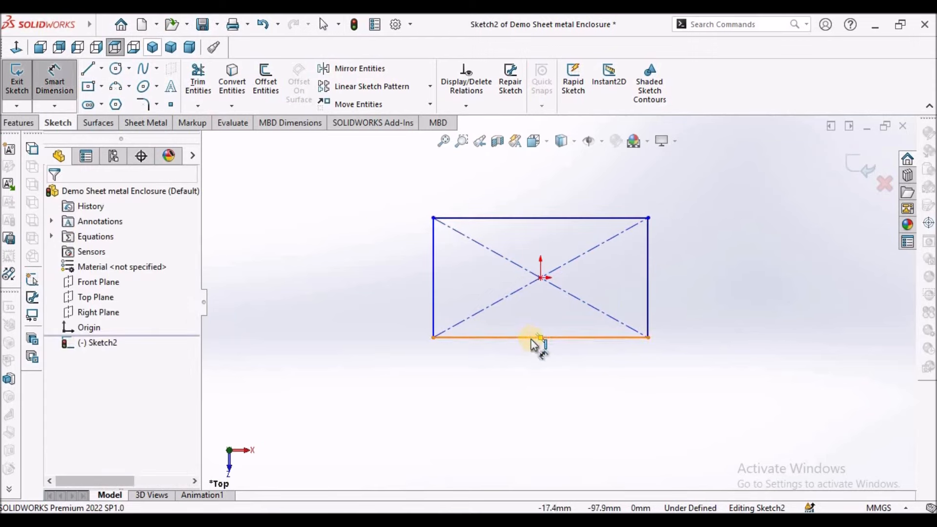
pyautogui.click(532, 338)
pyautogui.click(526, 382)
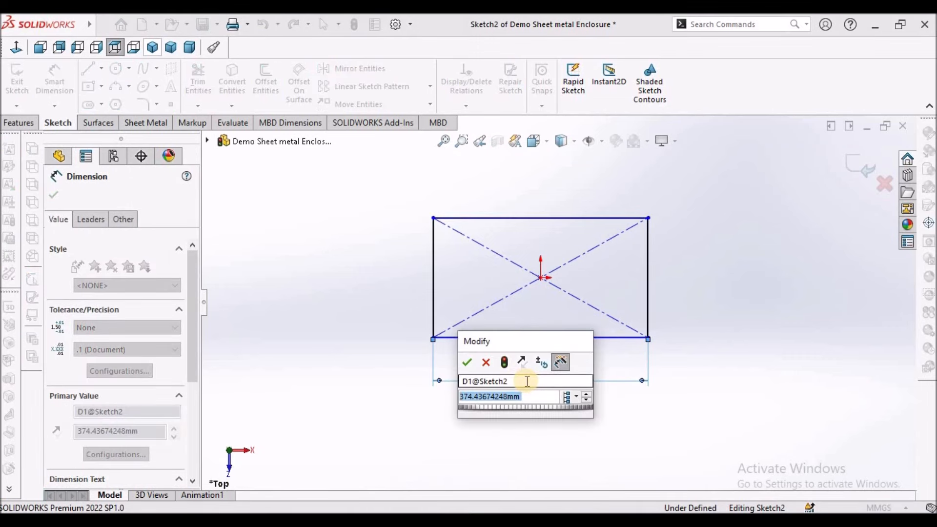
pyautogui.write('800')
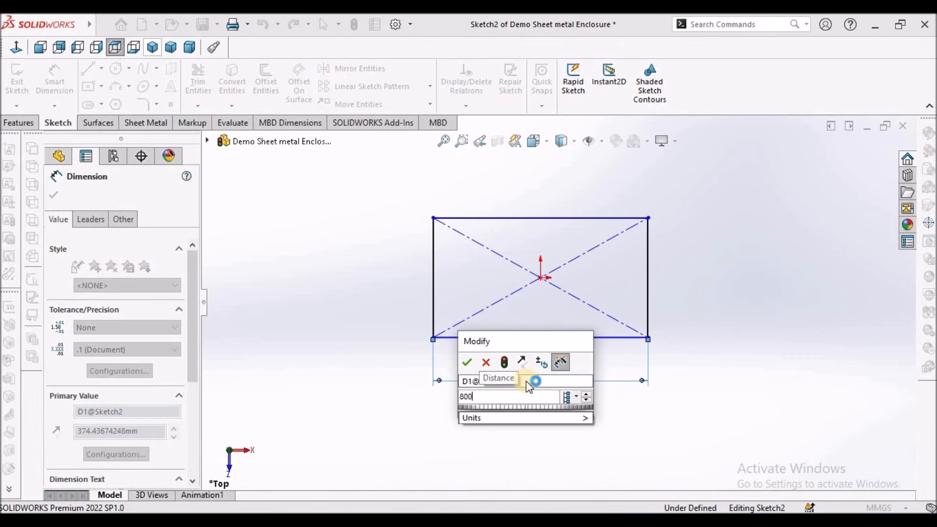
pyautogui.press('Return')
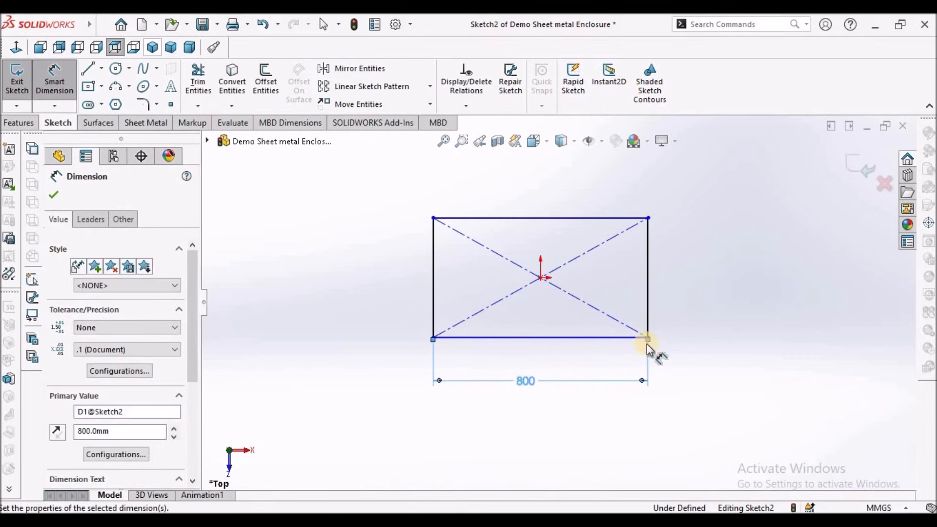
pyautogui.click(648, 289)
pyautogui.click(678, 289)
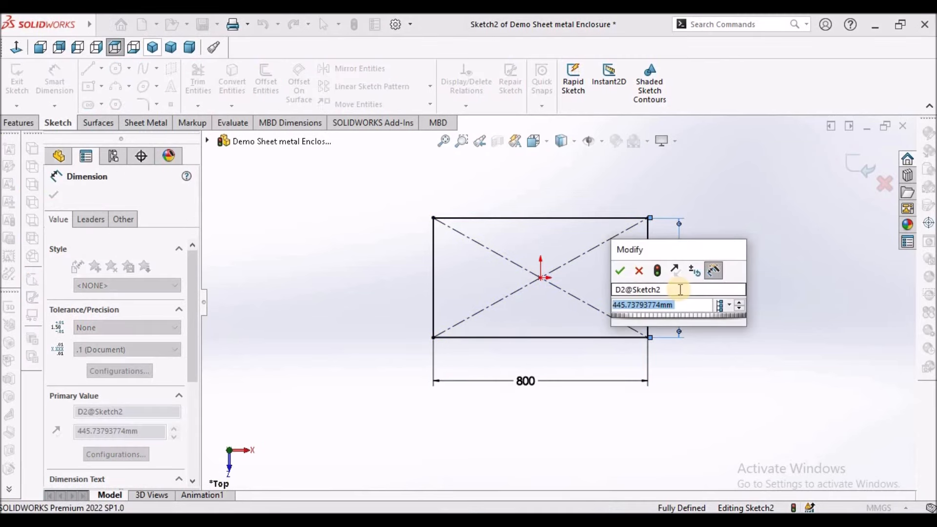
pyautogui.write('640')
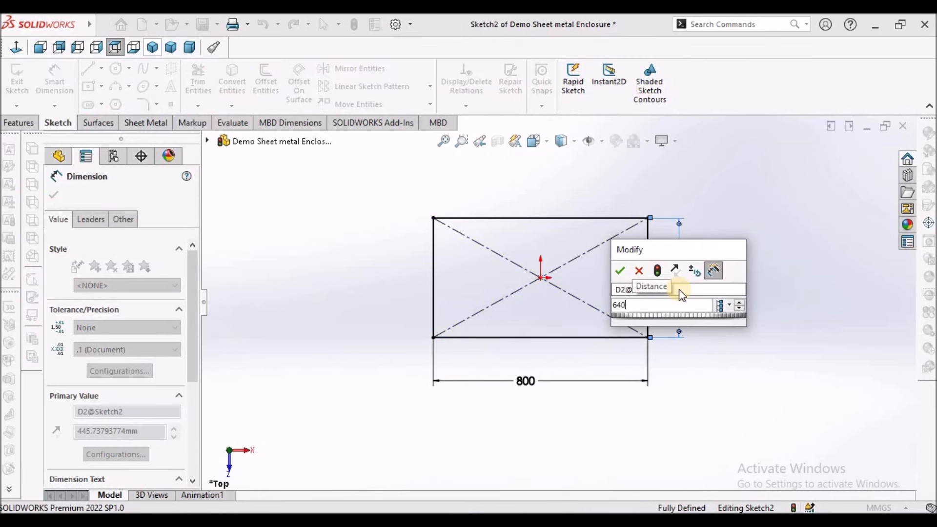
pyautogui.press('Return')
pyautogui.click(54, 195)
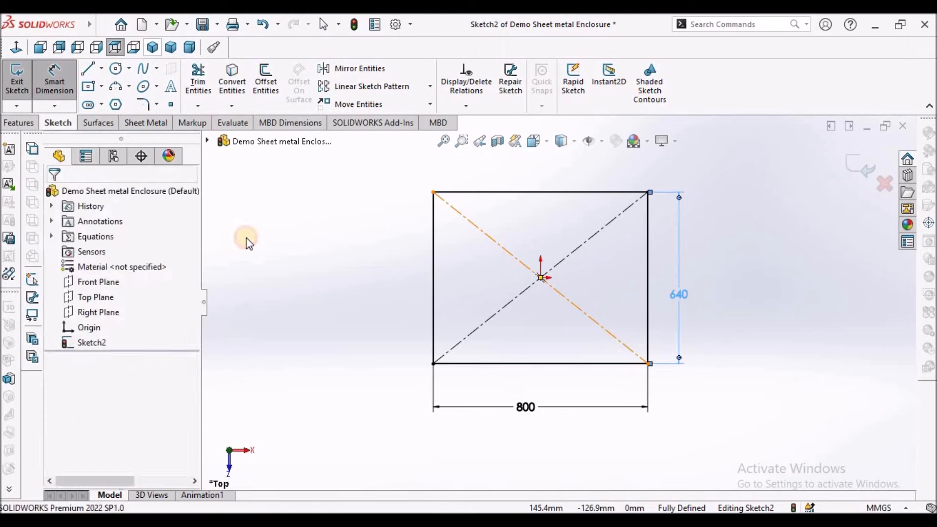
pyautogui.press('Escape')
# Create a sheet metal base flange from the rectangle with 2 mm thickness, K-factor 0.45 and rectangular auto relief
pyautogui.click(157, 123)
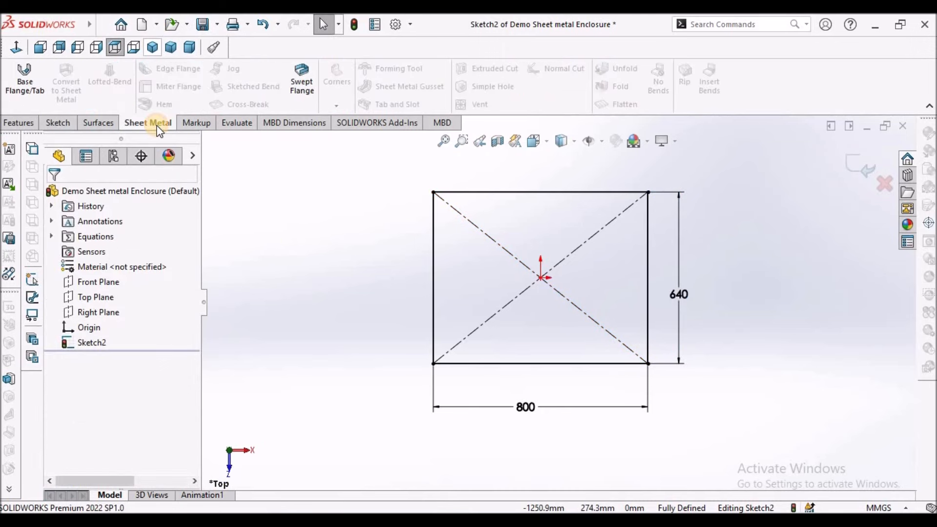
pyautogui.click(23, 95)
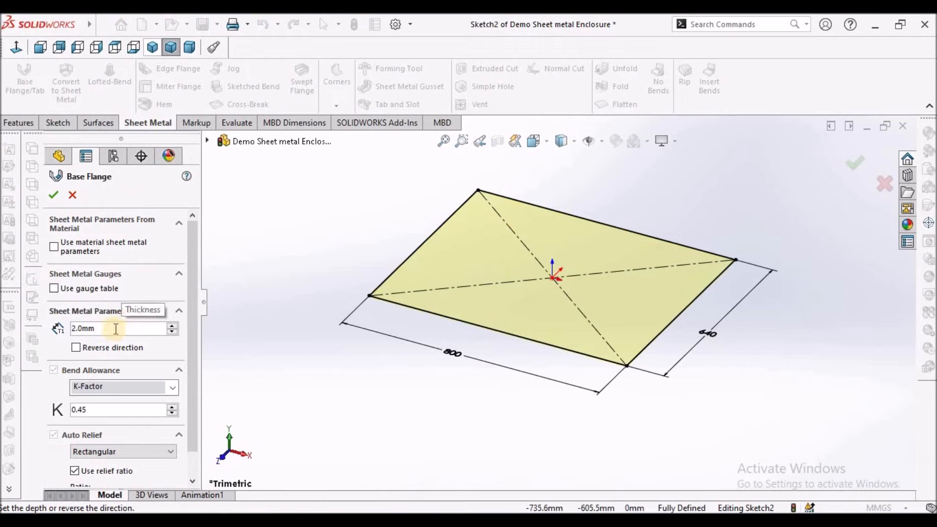
pyautogui.click(103, 411)
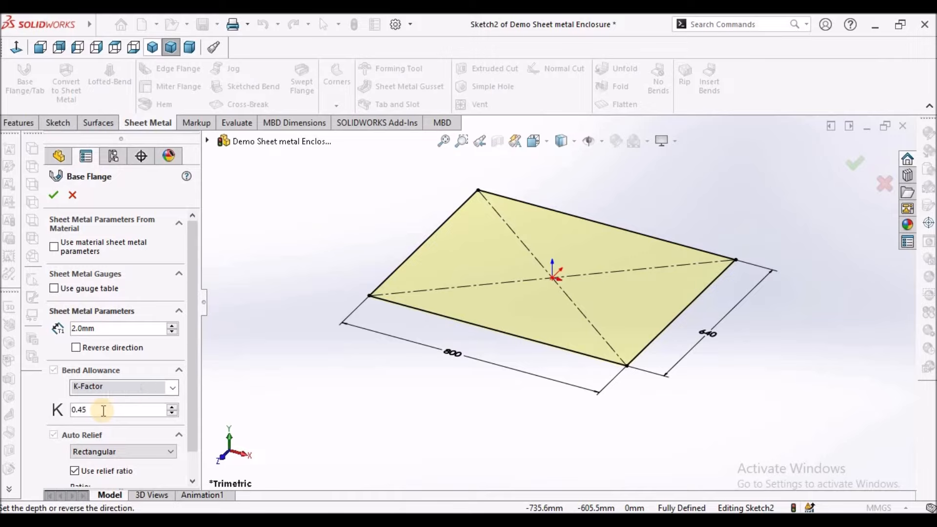
pyautogui.click(54, 197)
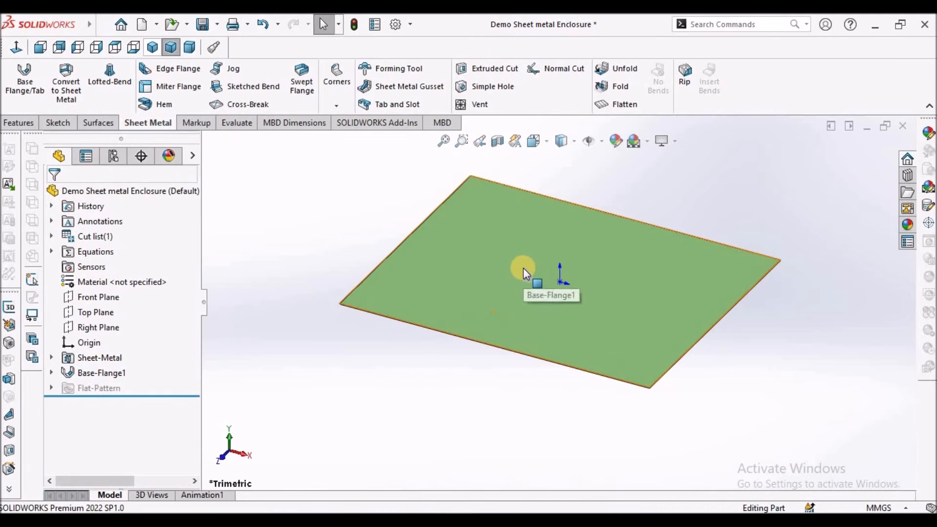
pyautogui.moveTo(498, 207); pyautogui.dragTo(512, 242, button='middle')
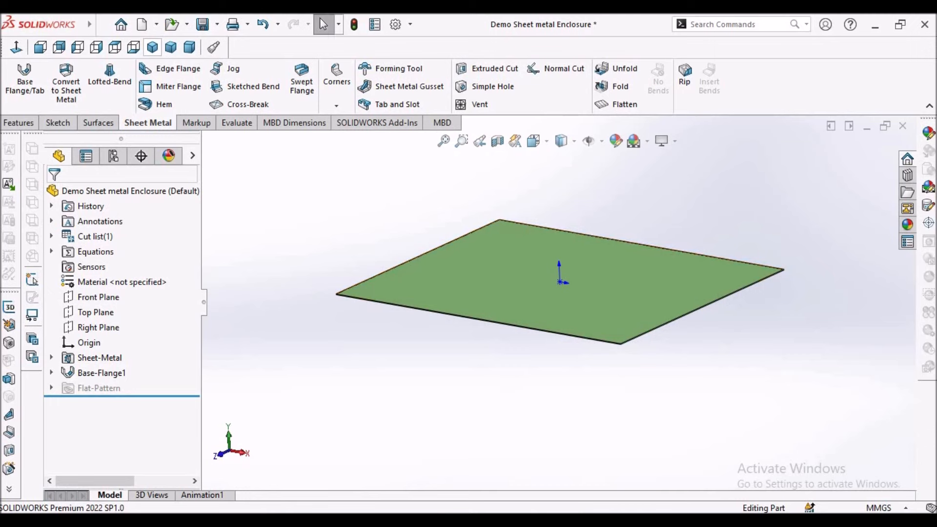
# Consult the Sheet metal Enclosure.pdf drawing and place a downward 90-degree edge flange about 166 mm long on one 640 mm edge of the base plate
pyautogui.hotkey('alt', 'Tab')
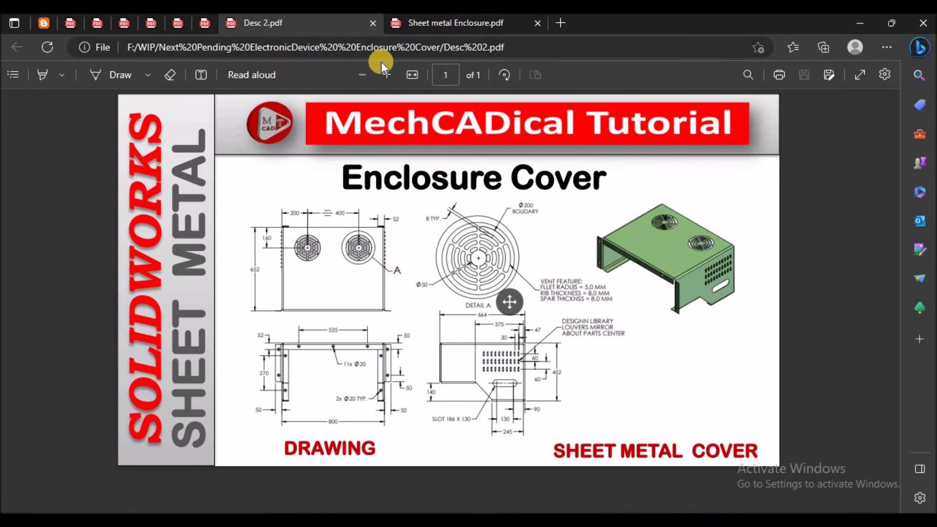
pyautogui.click(449, 20)
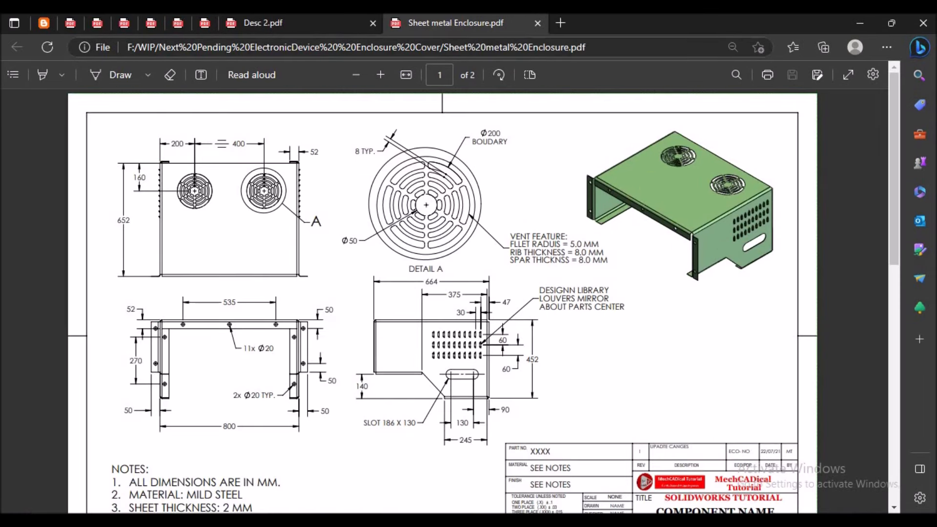
pyautogui.click(263, 24)
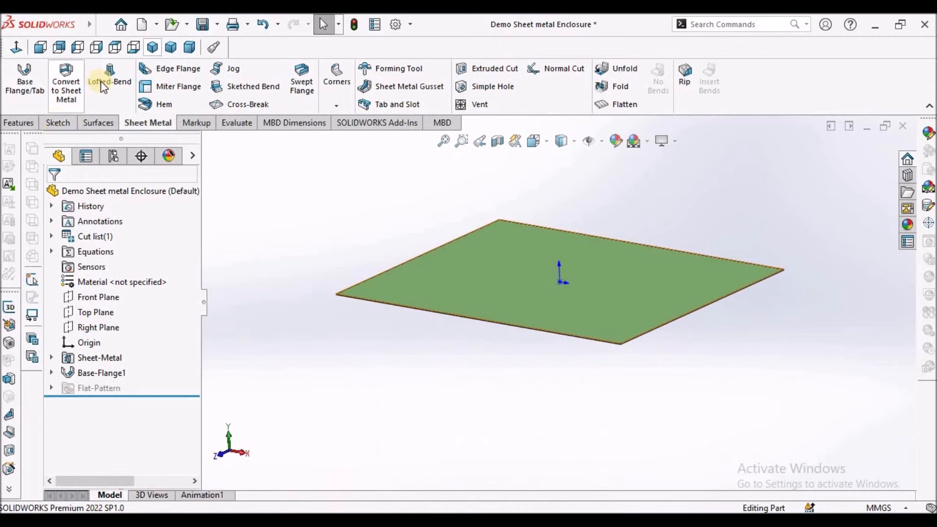
pyautogui.click(159, 68)
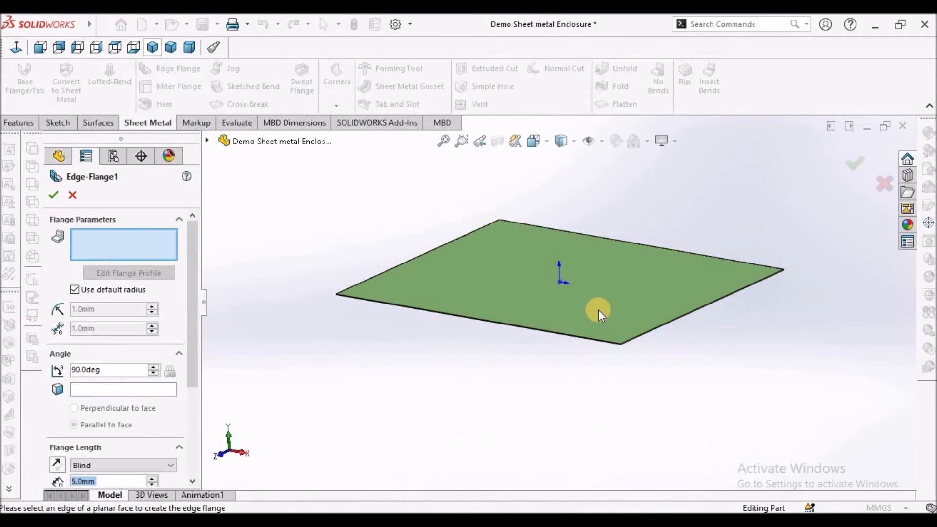
pyautogui.scroll(-3, 625, 317)
pyautogui.scroll(-2, 611, 287)
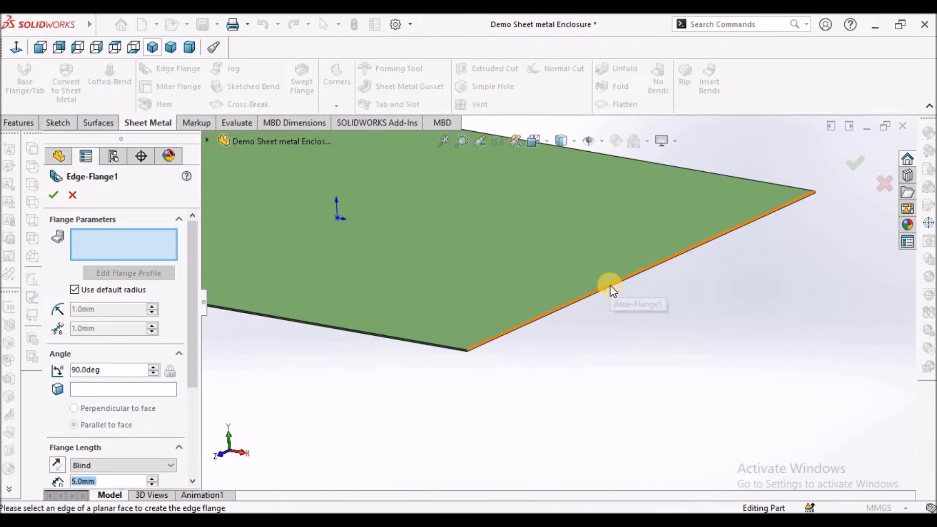
pyautogui.click(610, 285)
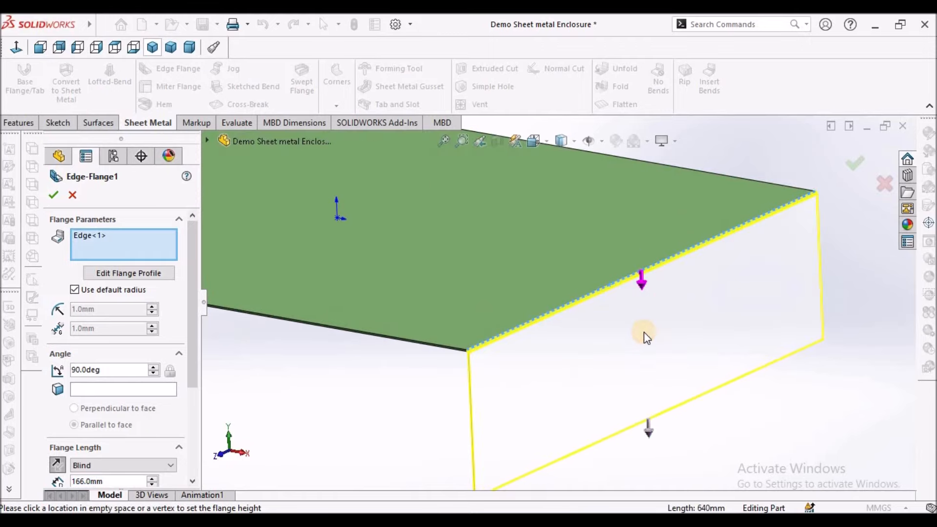
pyautogui.scroll(3, 643, 332)
pyautogui.moveTo(643, 329); pyautogui.dragTo(620, 305, button='middle')
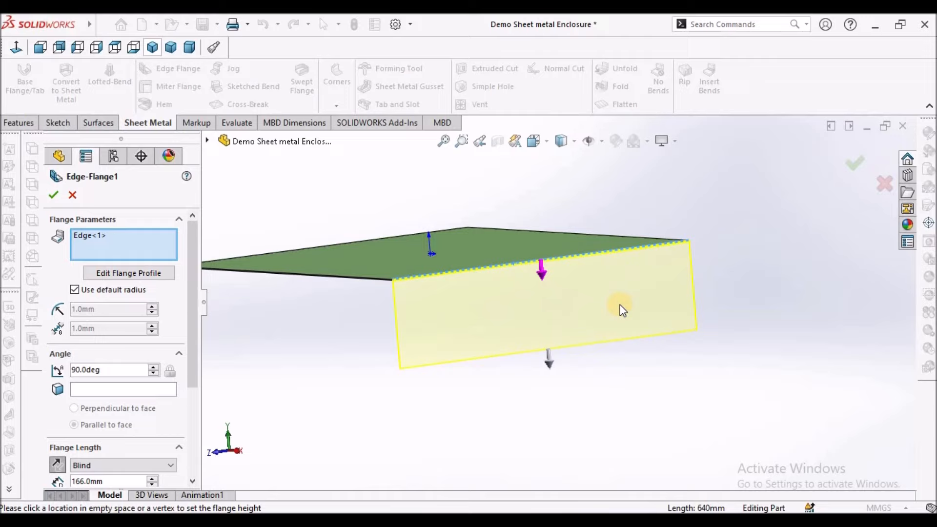
# Set the flange position to Material Inside, add the opposite 640 mm edge, and create both edge flanges
pyautogui.moveTo(194, 379); pyautogui.dragTo(211, 480)
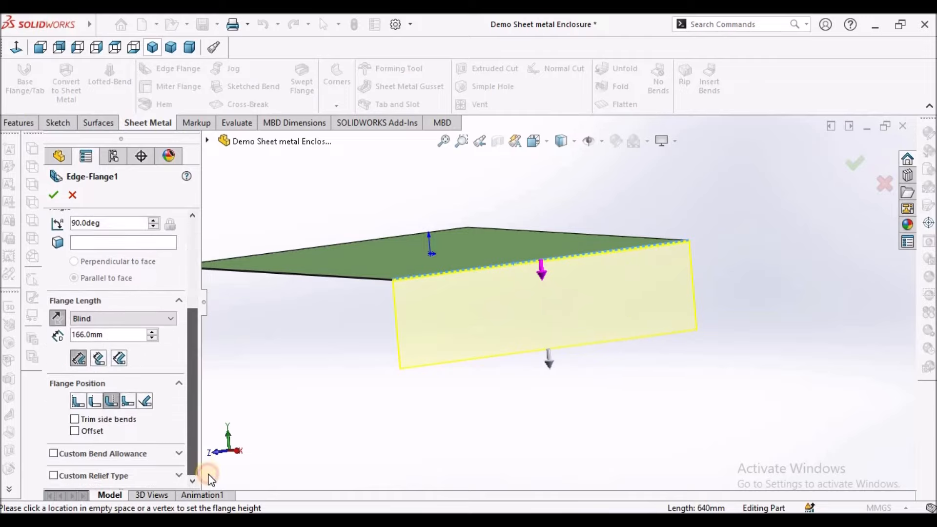
pyautogui.click(78, 400)
pyautogui.scroll(3, 280, 306)
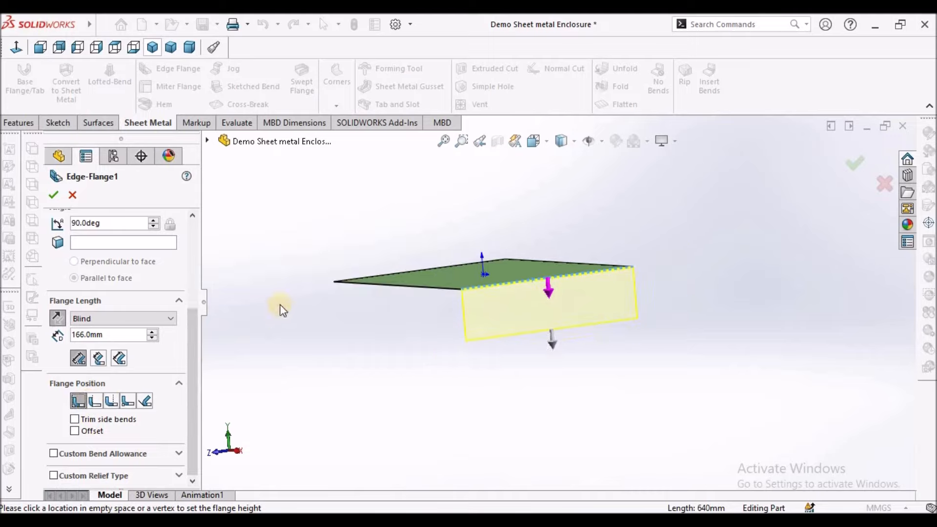
pyautogui.moveTo(320, 303); pyautogui.dragTo(470, 237, button='middle')
pyautogui.scroll(-3, 448, 291)
pyautogui.click(472, 230)
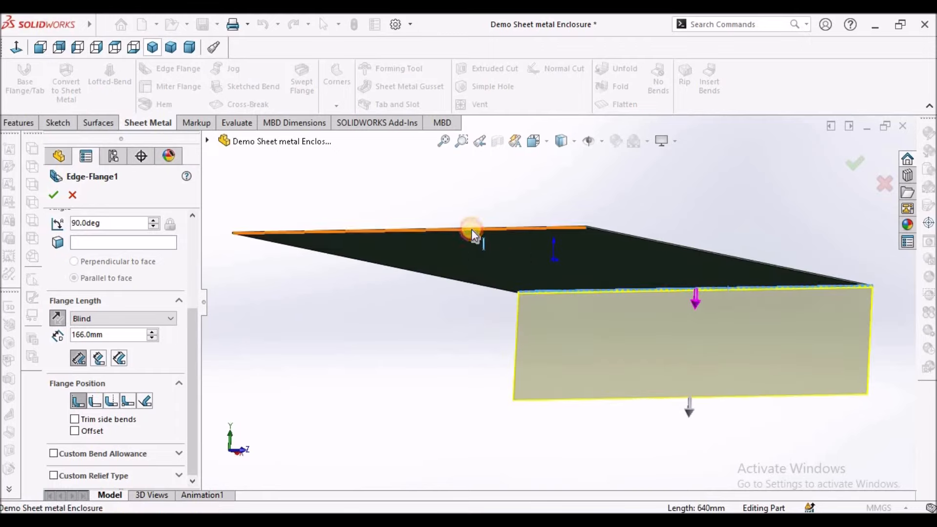
pyautogui.moveTo(468, 272); pyautogui.dragTo(360, 299, button='middle')
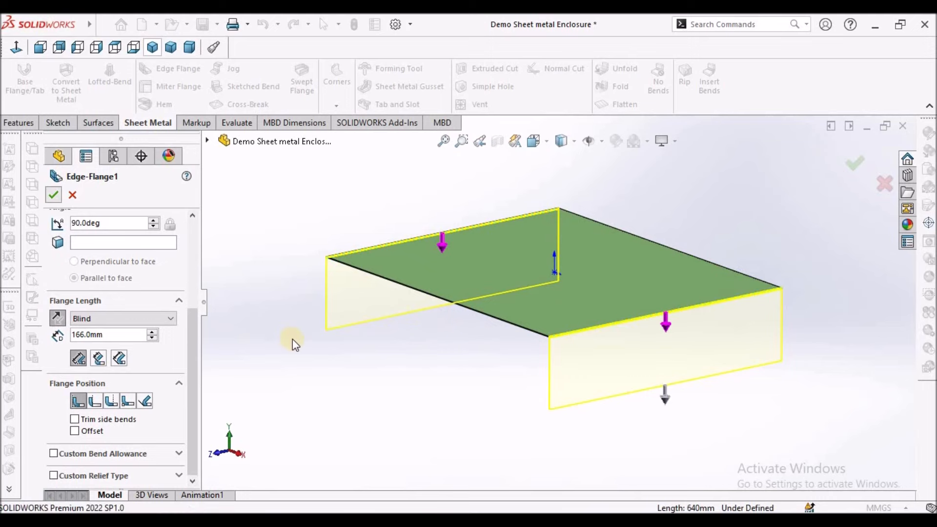
# Edit the first flange's profile sketch, drawing a slanted line down across its lower edge and a horizontal line extending past the rectangle's side
pyautogui.click(51, 388)
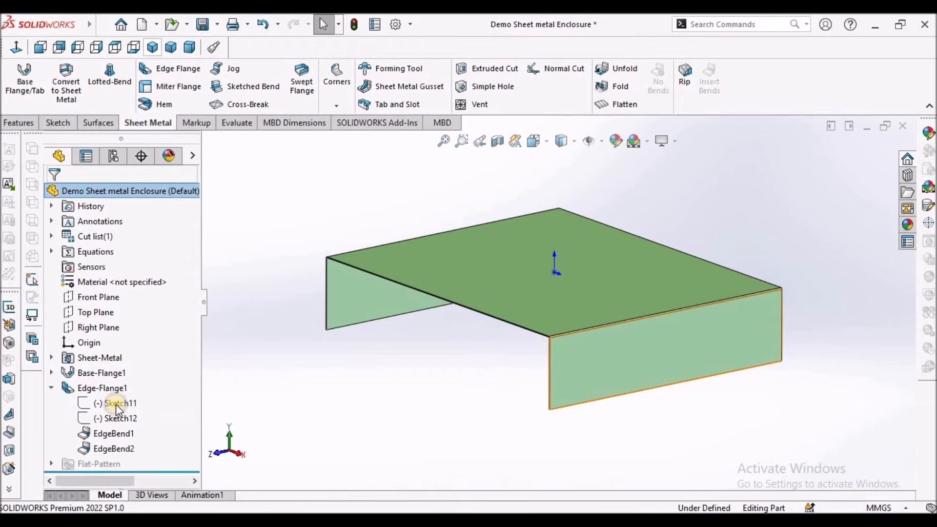
pyautogui.rightClick(116, 404)
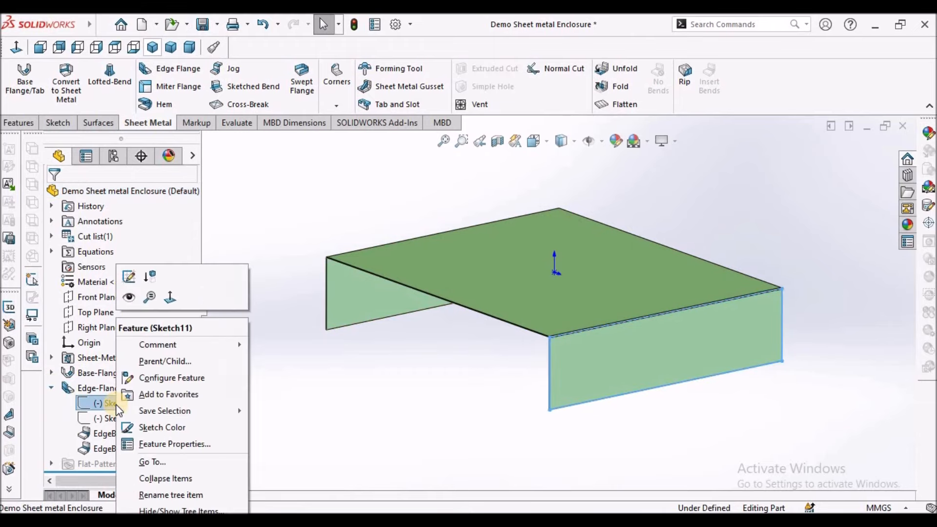
pyautogui.click(129, 278)
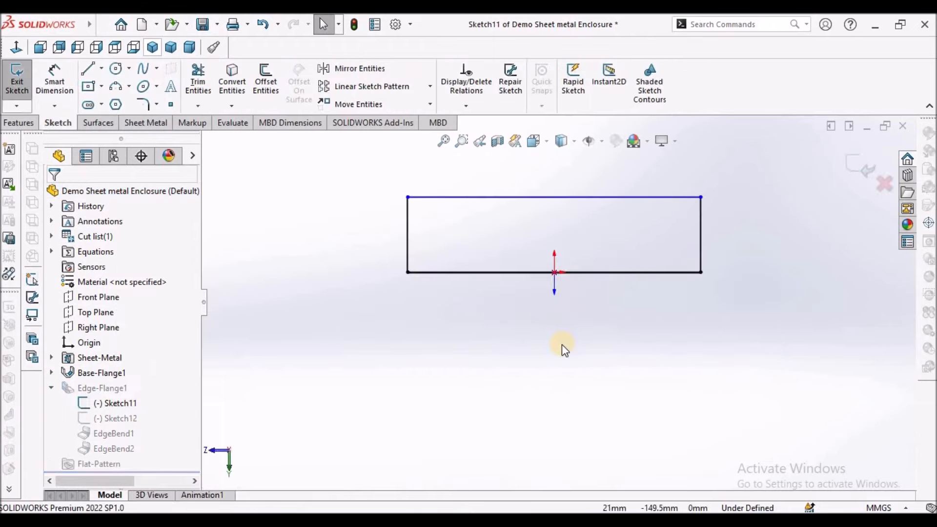
pyautogui.click(97, 47)
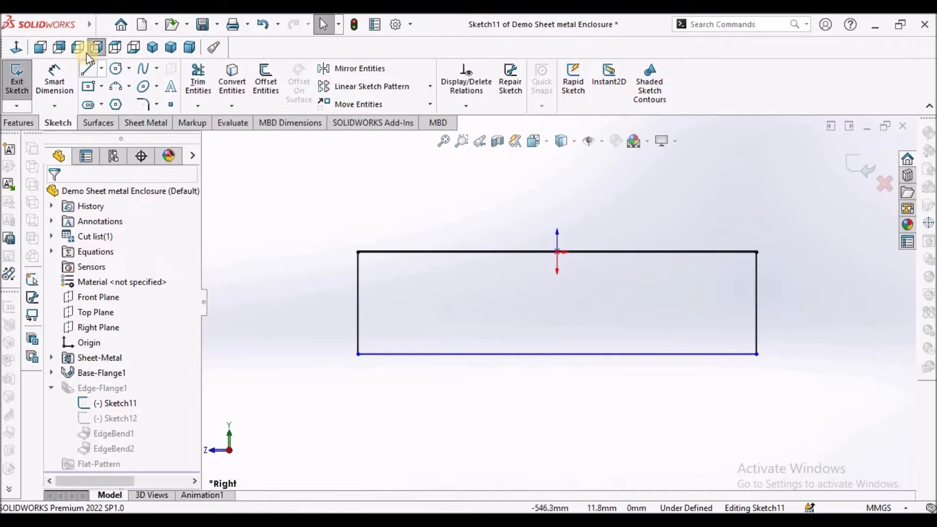
pyautogui.click(87, 69)
pyautogui.click(526, 341)
pyautogui.click(604, 438)
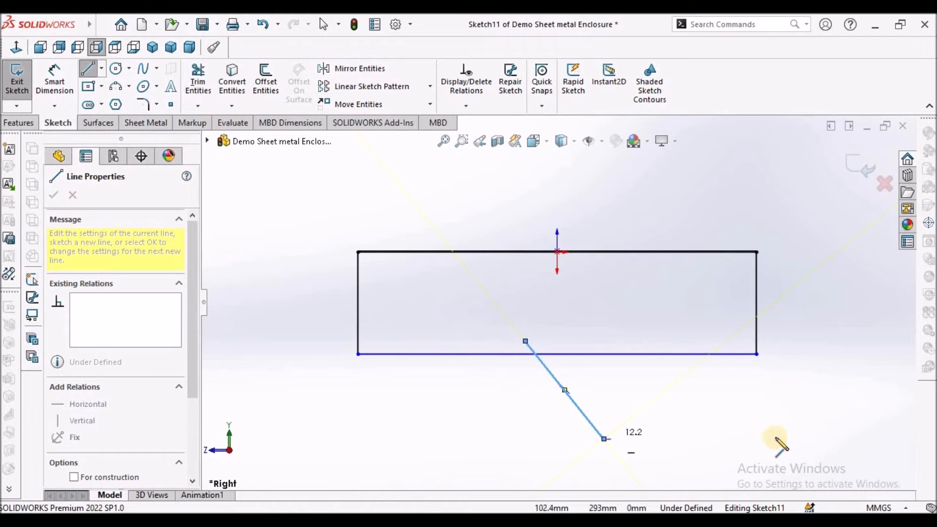
pyautogui.click(793, 439)
pyautogui.rightClick(765, 207)
pyautogui.click(789, 211)
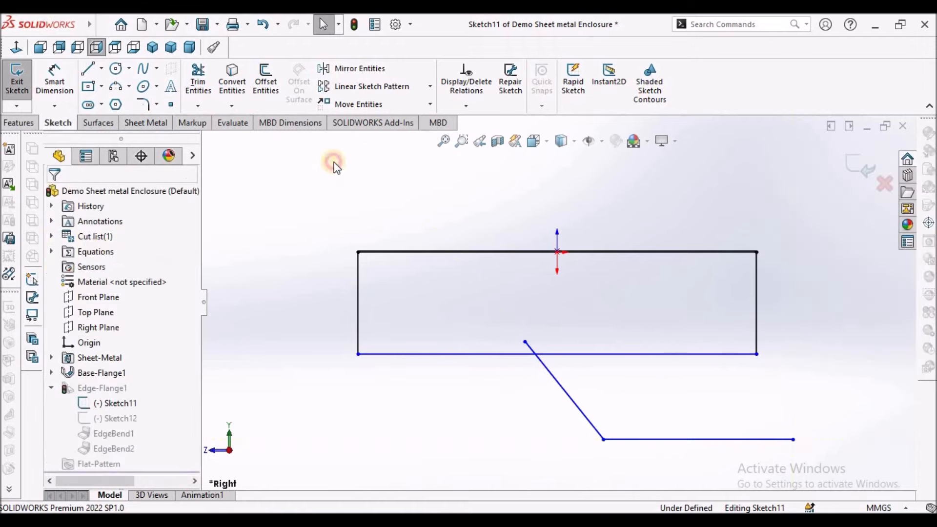
pyautogui.click(195, 88)
pyautogui.click(756, 299)
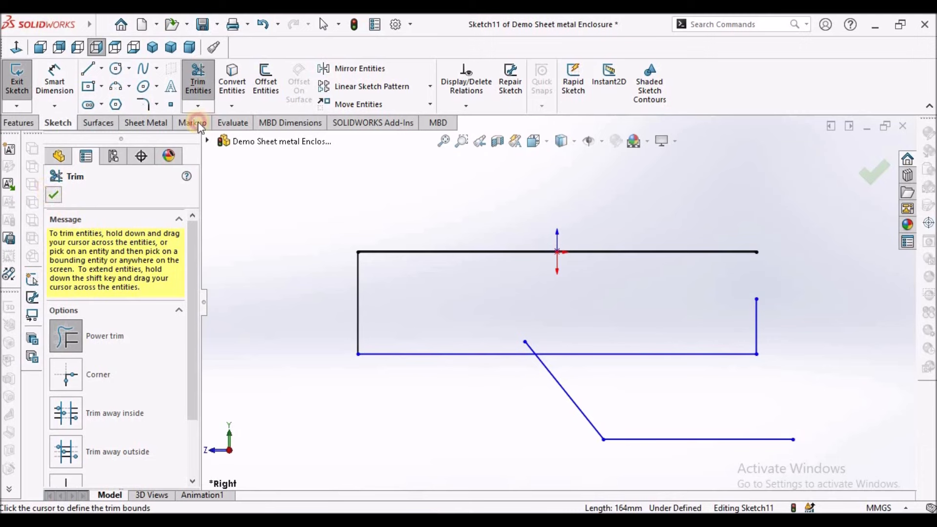
pyautogui.press('Escape')
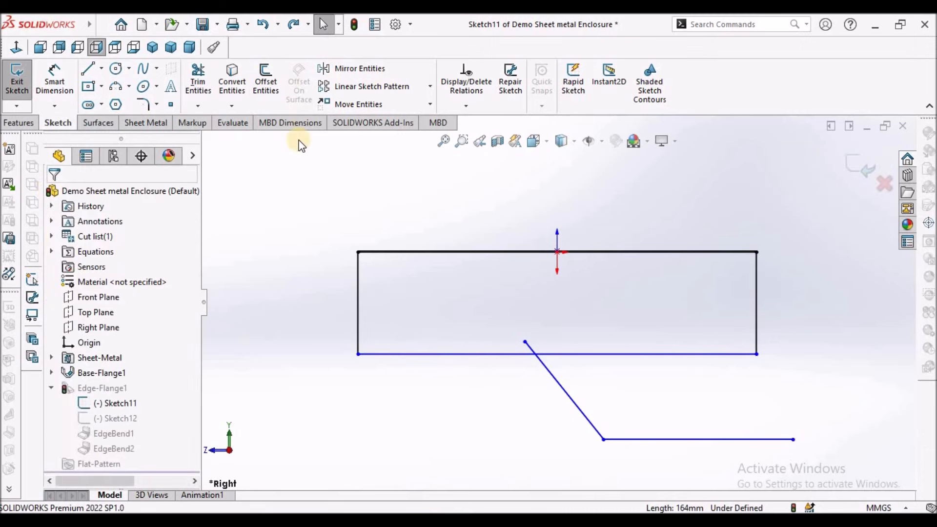
# Corner-trim the flange profile, joining its vertical side to the new horizontal line and the slanted line to the original lower edge
pyautogui.click(199, 106)
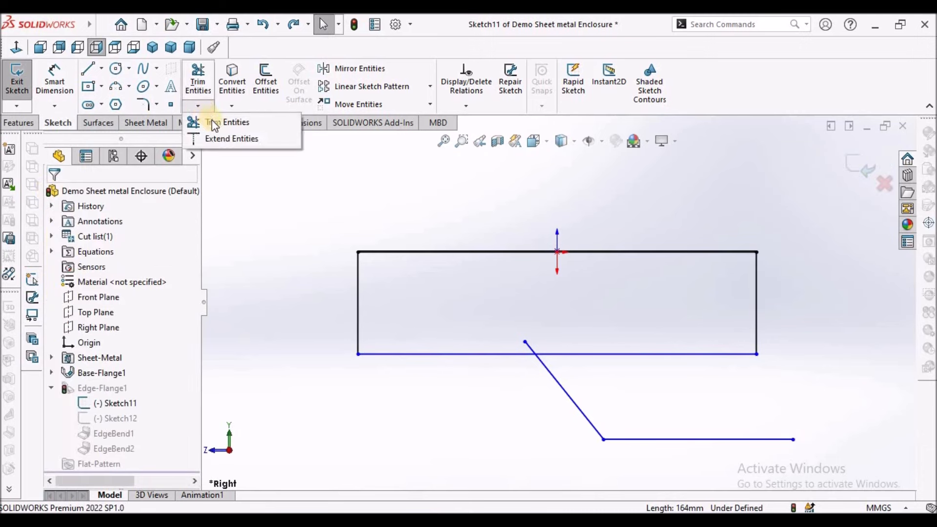
pyautogui.click(215, 125)
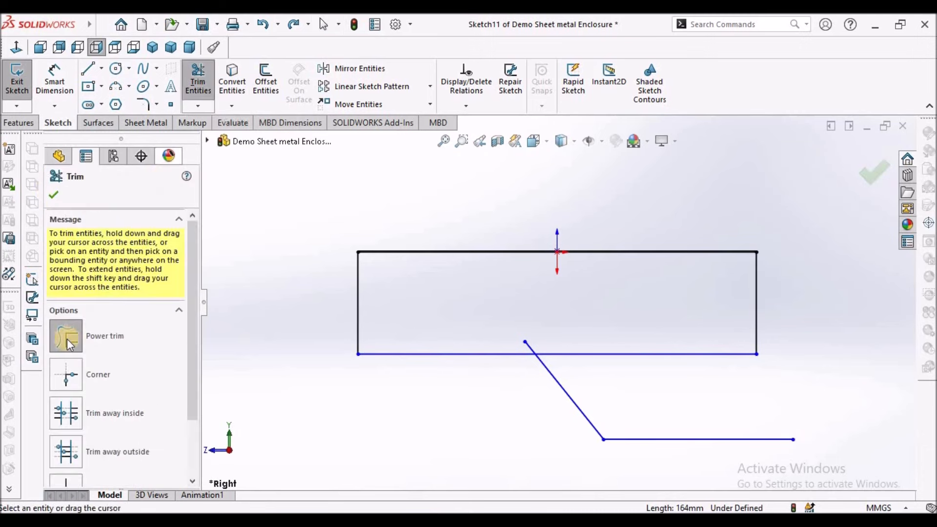
pyautogui.click(71, 378)
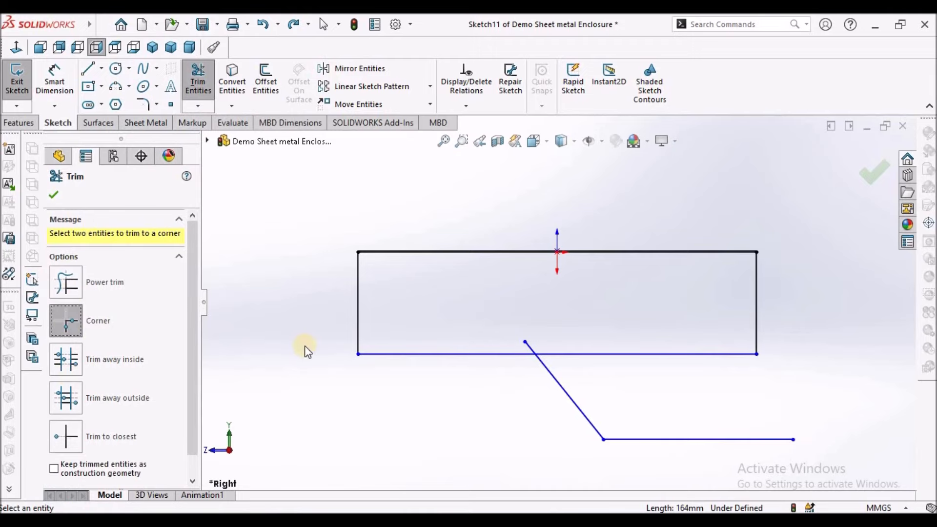
pyautogui.click(754, 312)
pyautogui.click(708, 440)
pyautogui.click(553, 376)
pyautogui.click(485, 356)
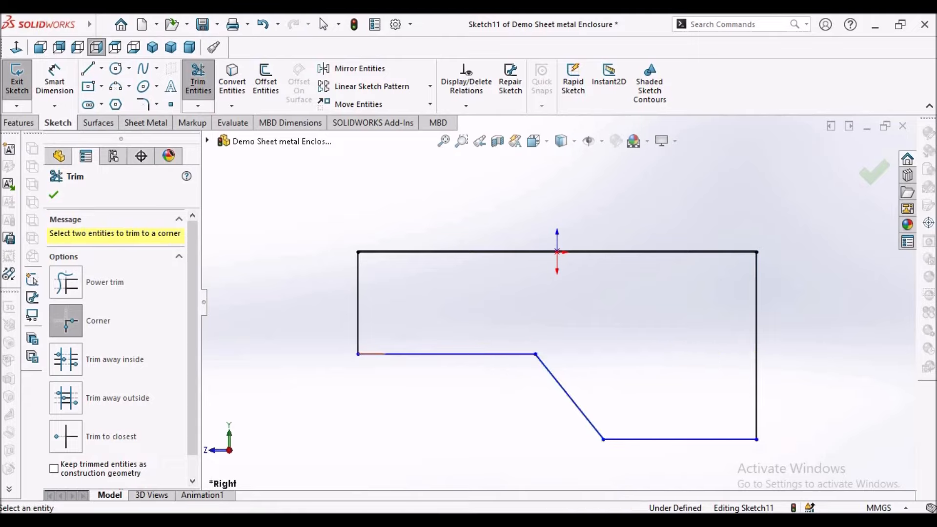
pyautogui.click(55, 197)
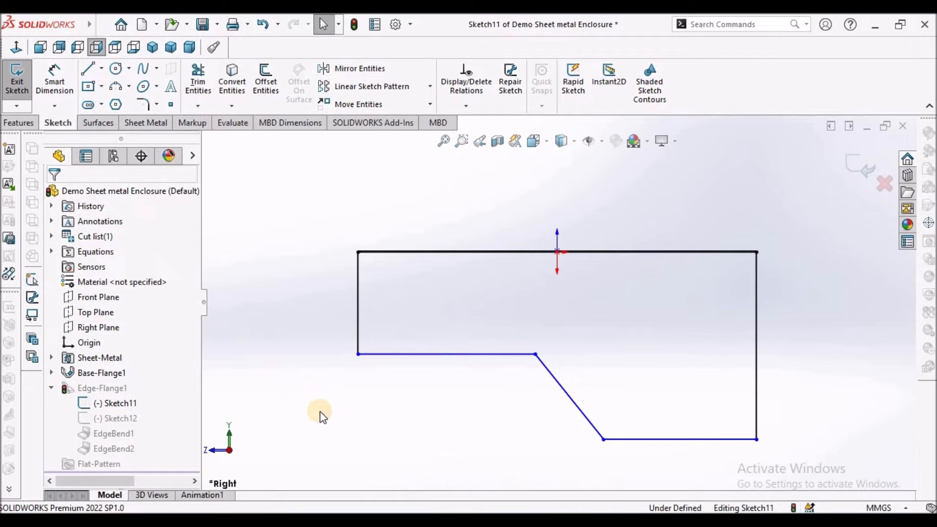
# Dimension the shorter vertical side of the flange profile to 300 mm
pyautogui.click(54, 81)
pyautogui.click(358, 304)
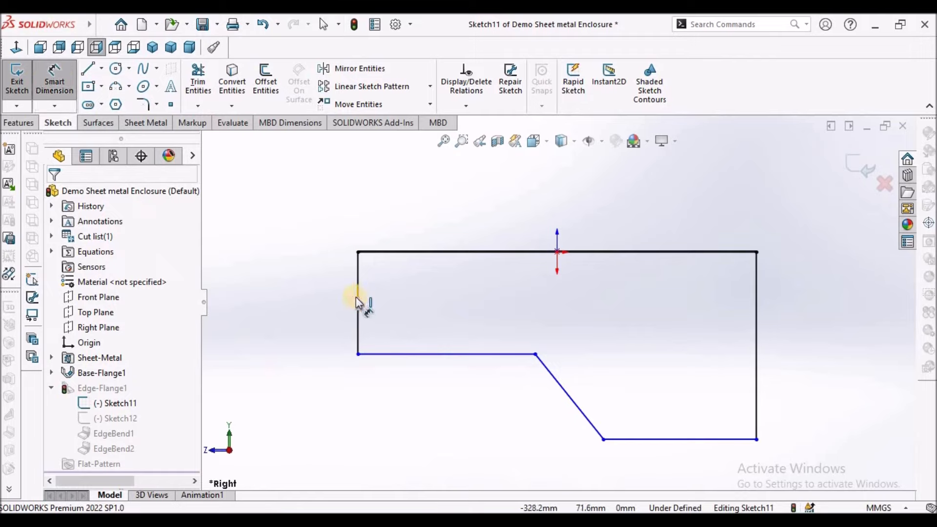
pyautogui.click(310, 292)
pyautogui.write('300')
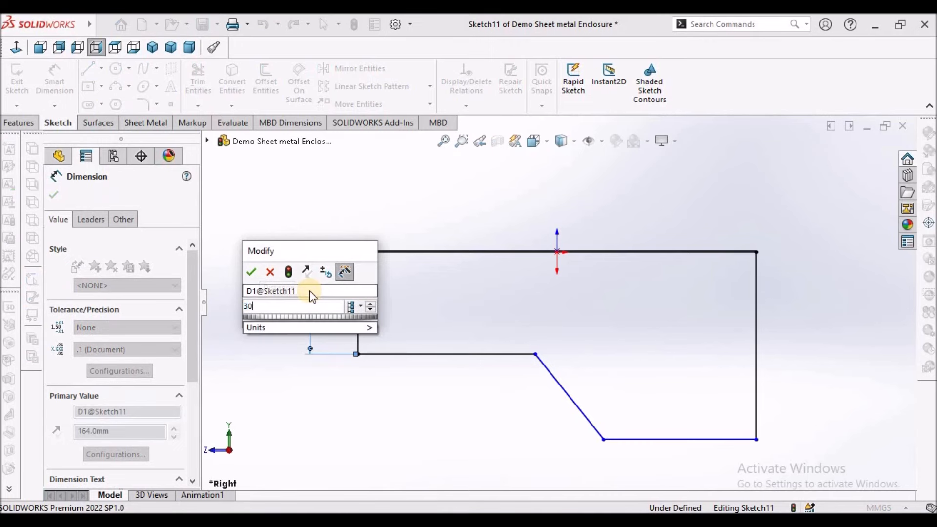
pyautogui.press('Return')
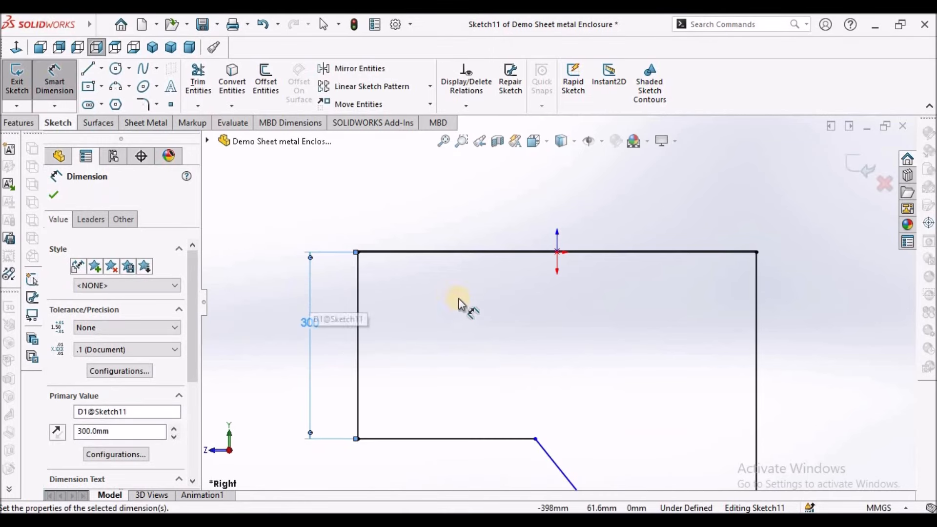
pyautogui.click(462, 305)
pyautogui.scroll(3, 463, 305)
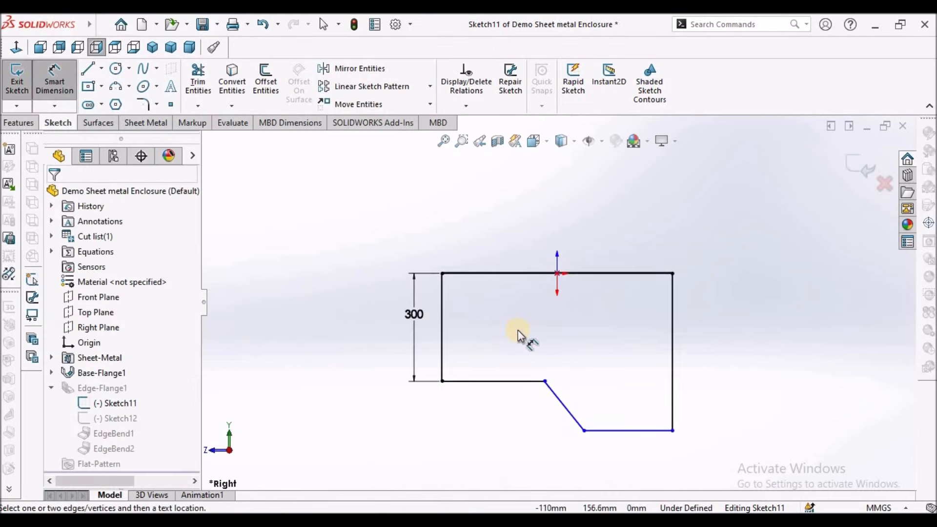
# Dimension the vertical distance between the profile's two lower horizontal edges to 140 mm
pyautogui.click(509, 386)
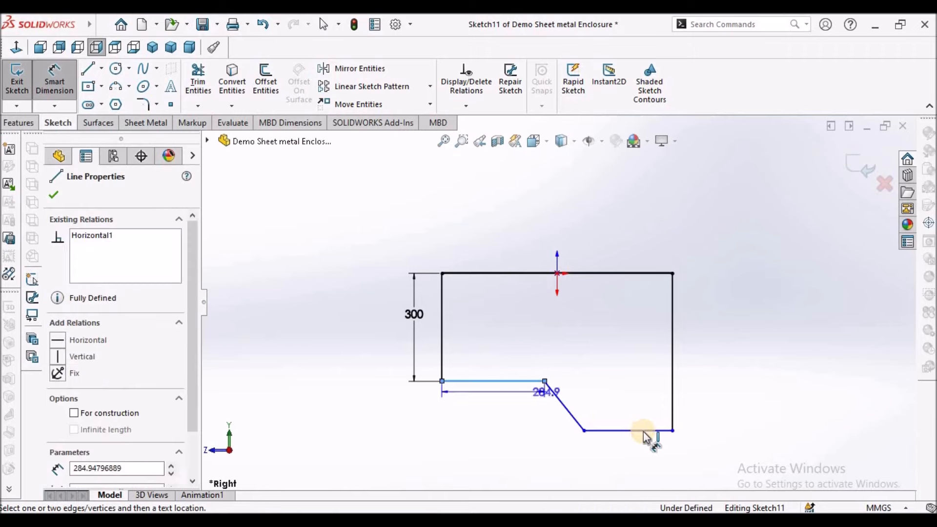
pyautogui.click(647, 431)
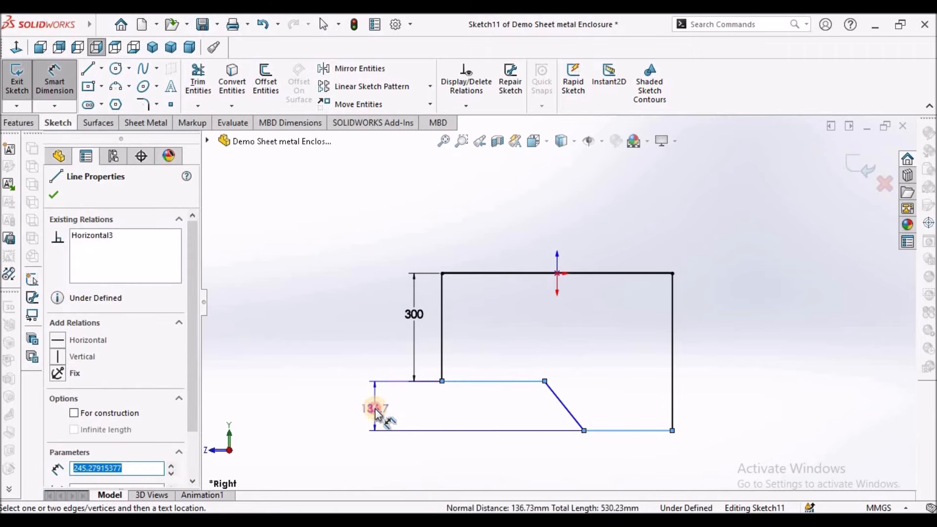
pyautogui.click(375, 410)
pyautogui.write('140')
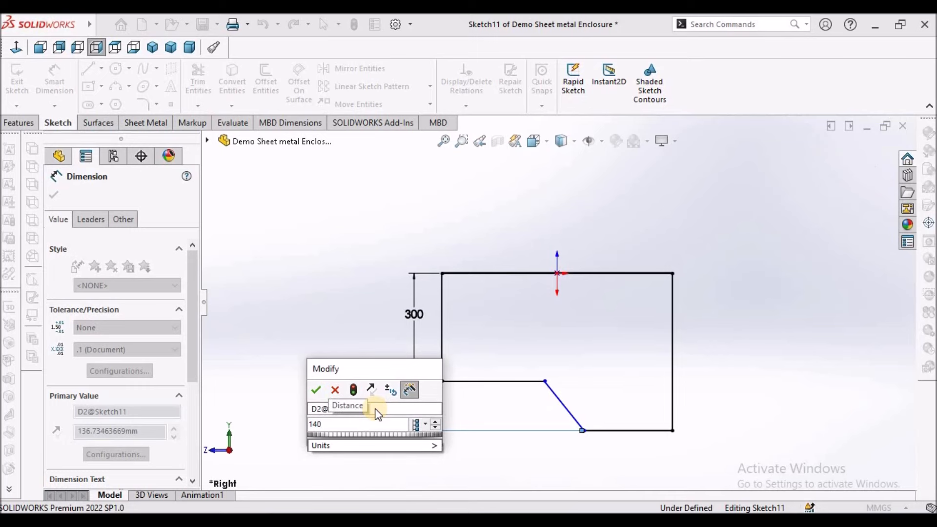
pyautogui.press('Return')
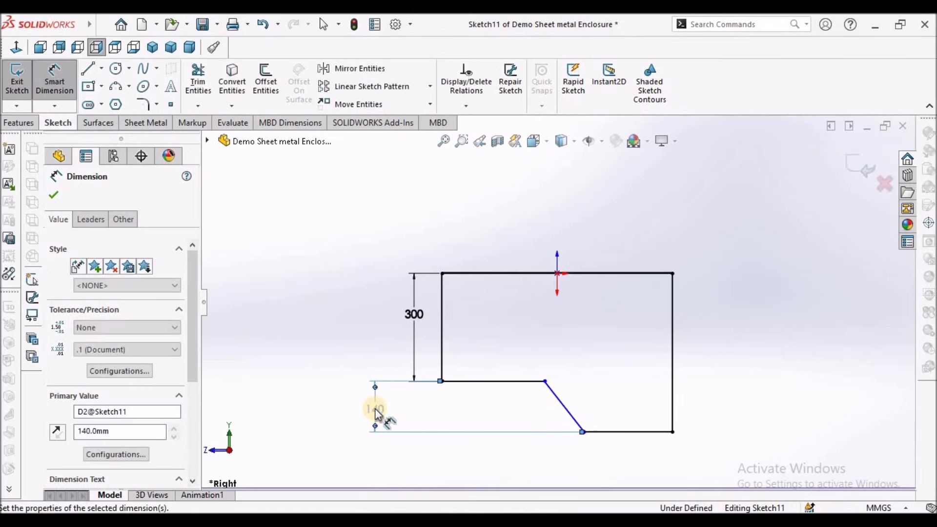
pyautogui.click(468, 472)
pyautogui.scroll(2, 565, 391)
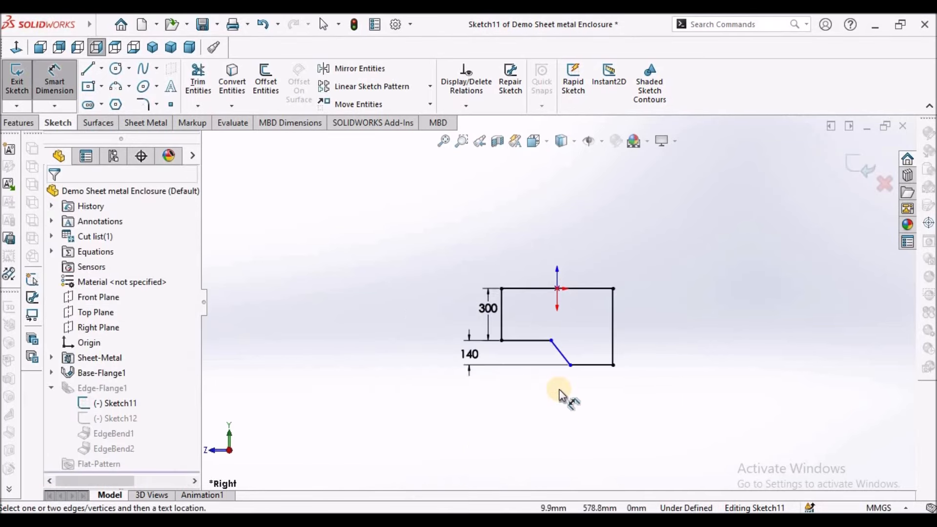
# Dimension the lowest horizontal edge of the flange profile to 245 mm
pyautogui.click(597, 359)
pyautogui.click(600, 386)
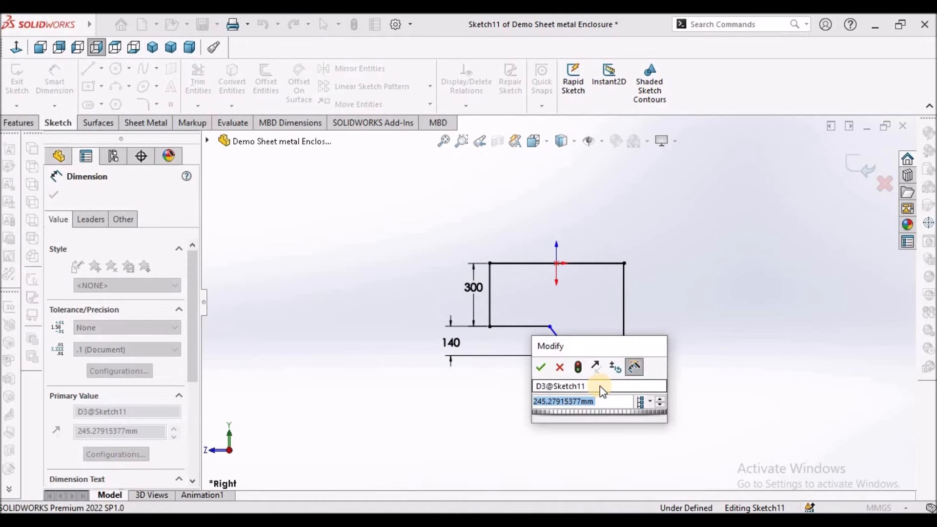
pyautogui.write('245')
pyautogui.press('Return')
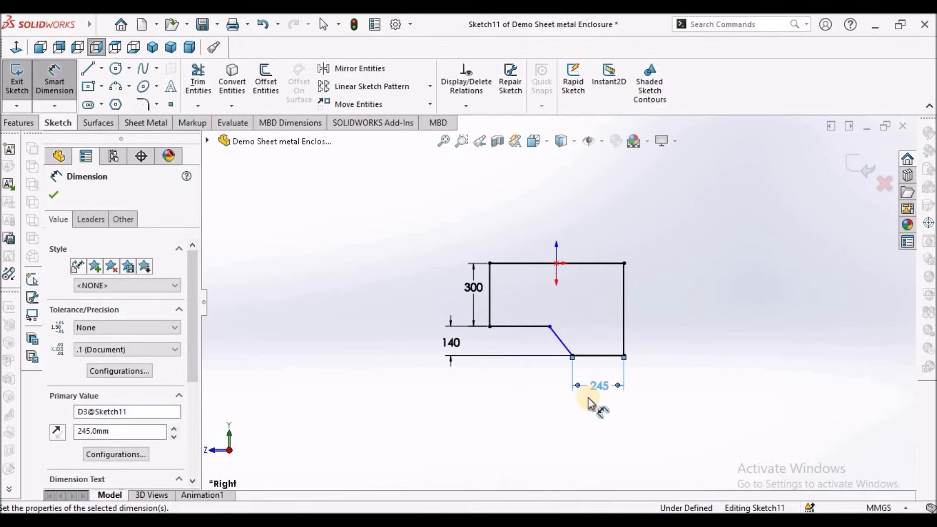
# Dimension the horizontal distance from the slanted line's upper end to the profile's longer vertical side to 375 mm and exit the sketch
pyautogui.click(593, 432)
pyautogui.scroll(-1, 600, 384)
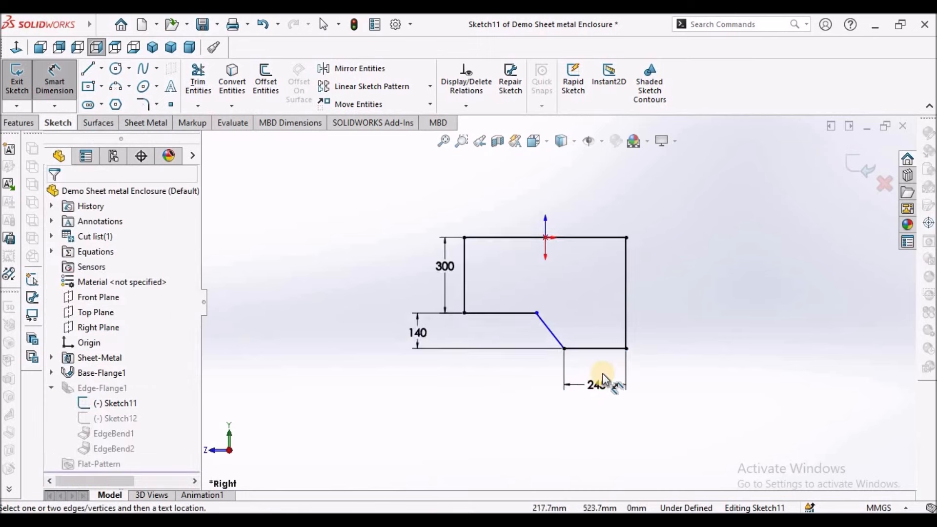
pyautogui.click(540, 322)
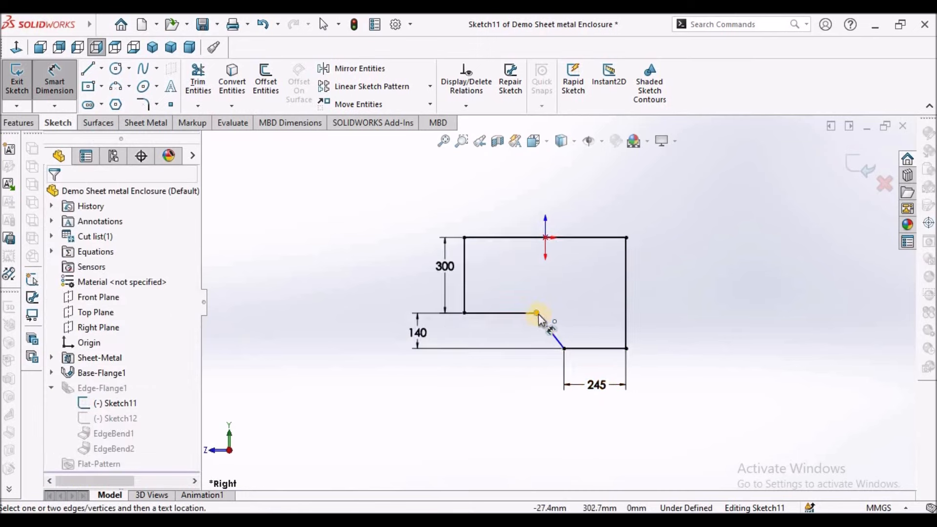
pyautogui.click(537, 313)
pyautogui.click(629, 324)
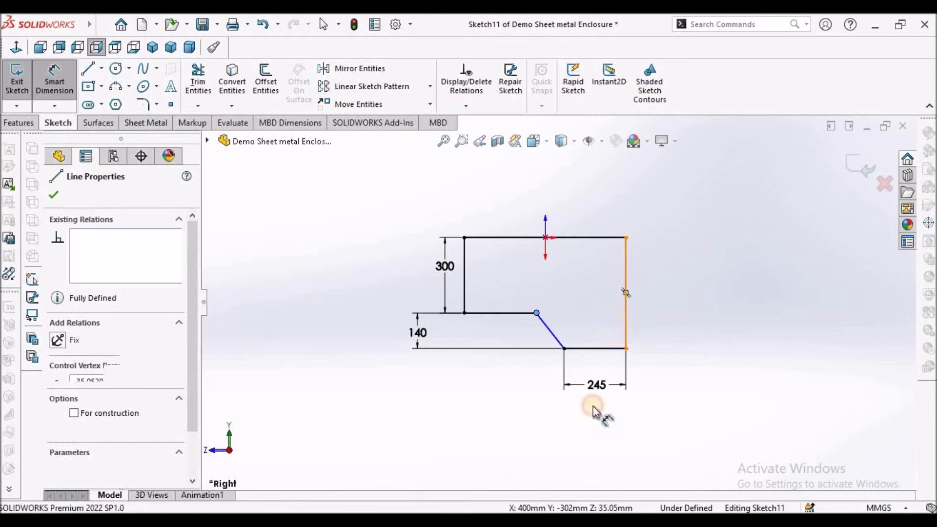
pyautogui.click(583, 447)
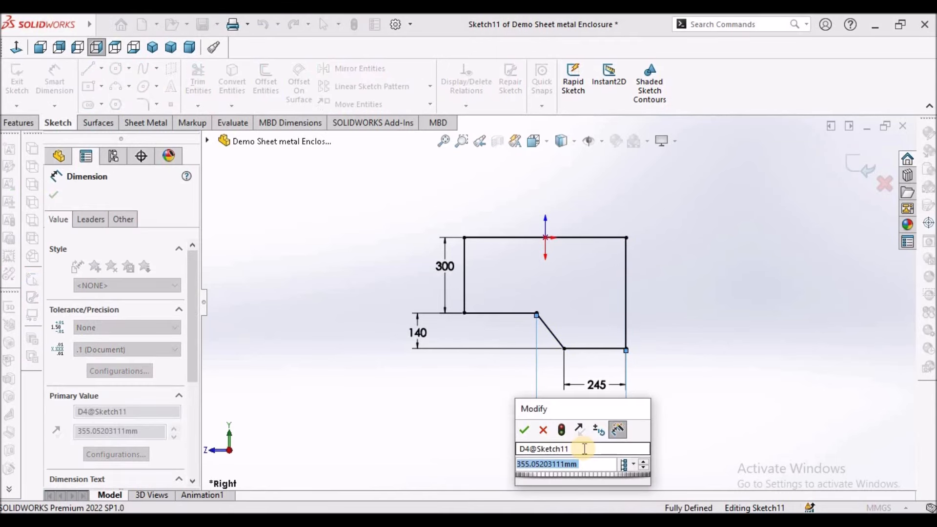
pyautogui.write('375')
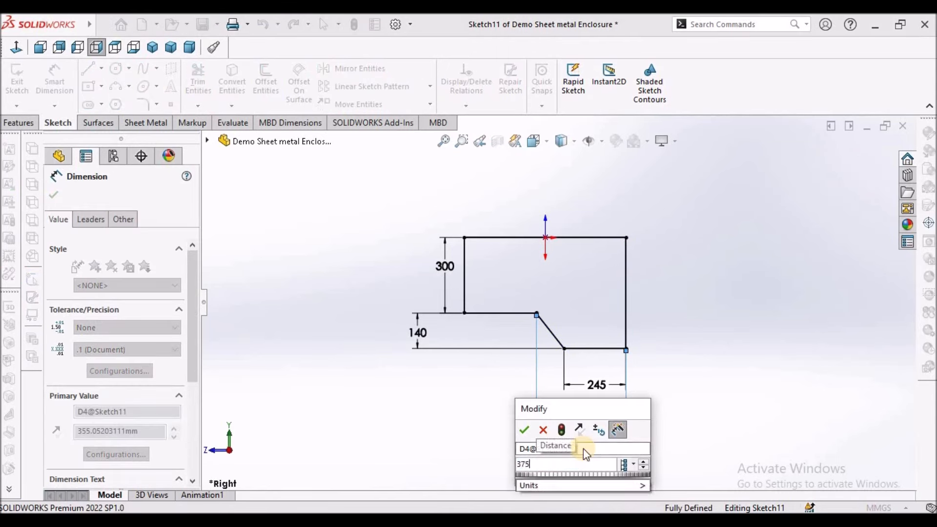
pyautogui.press('Return')
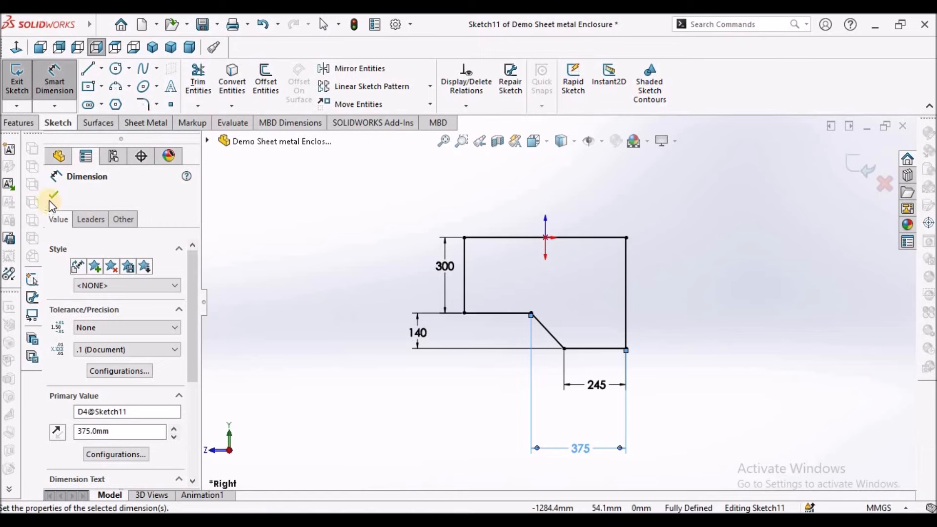
pyautogui.click(52, 197)
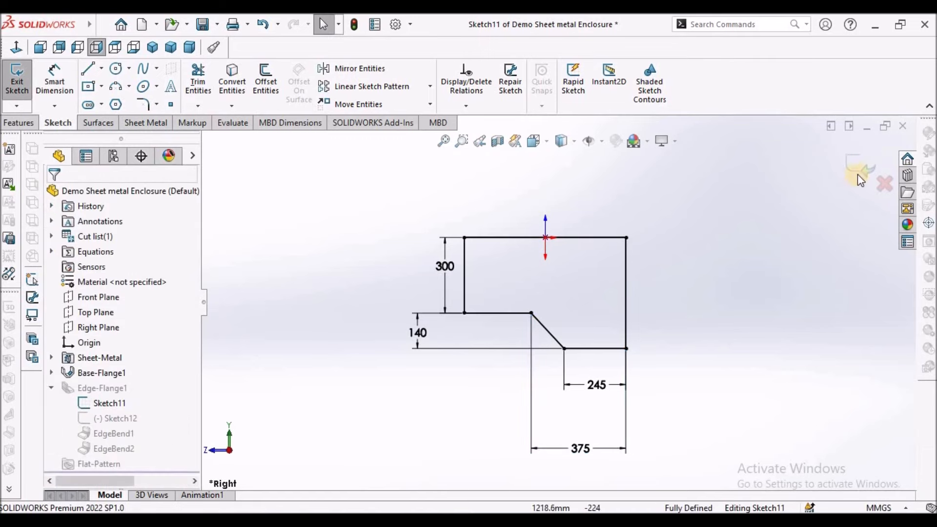
pyautogui.doubleClick(772, 218)
pyautogui.moveTo(608, 253)
pyautogui.mouseDown(button='middle')
pyautogui.moveTo(656, 288)
pyautogui.moveTo(699, 279)
pyautogui.moveTo(643, 305)
pyautogui.moveTo(646, 295)
pyautogui.moveTo(733, 258)
pyautogui.moveTo(680, 263)
pyautogui.mouseUp(button='middle')
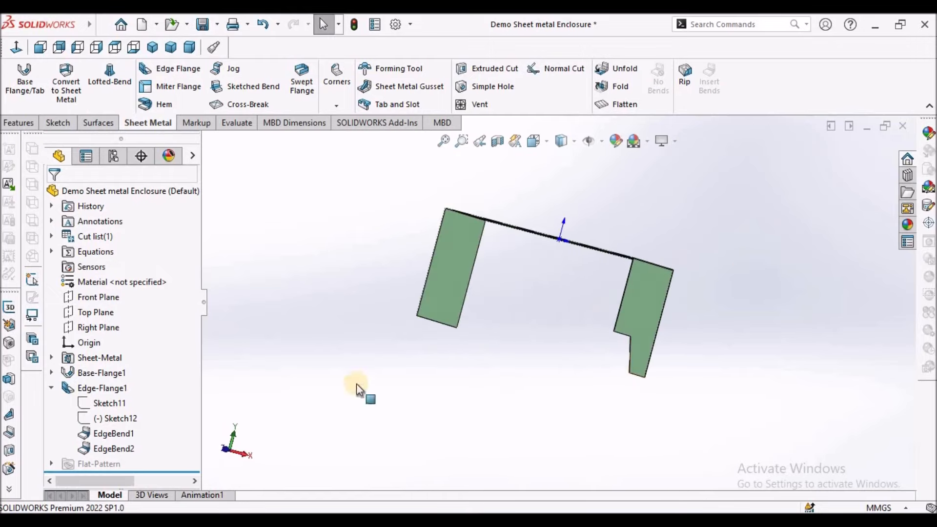
# Open the opposite flange's profile sketch for editing and delete the horizontal line farthest from the base flange
pyautogui.click(122, 420)
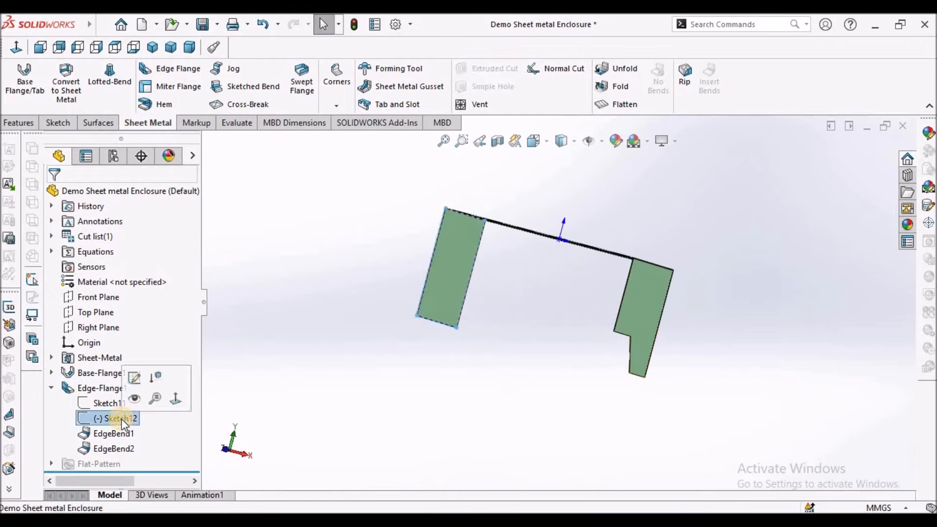
pyautogui.click(134, 381)
pyautogui.scroll(3, 562, 321)
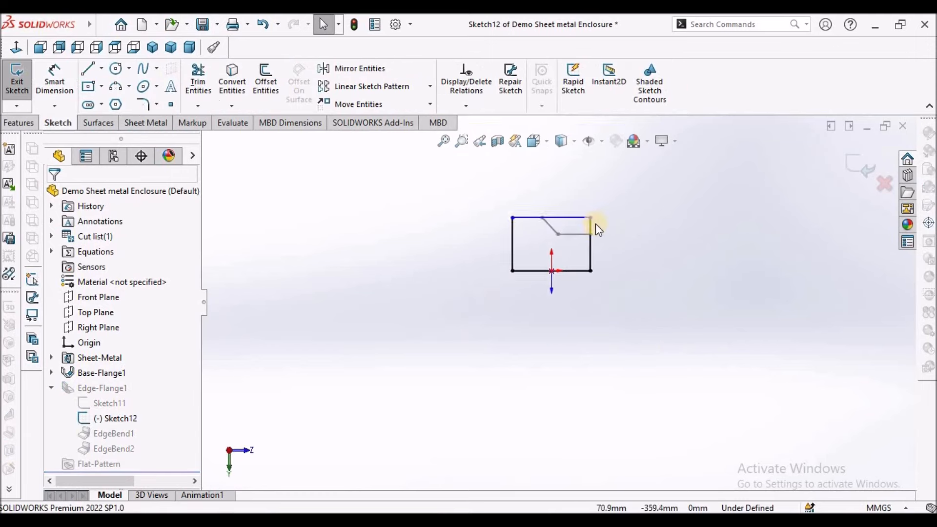
pyautogui.scroll(-2, 593, 225)
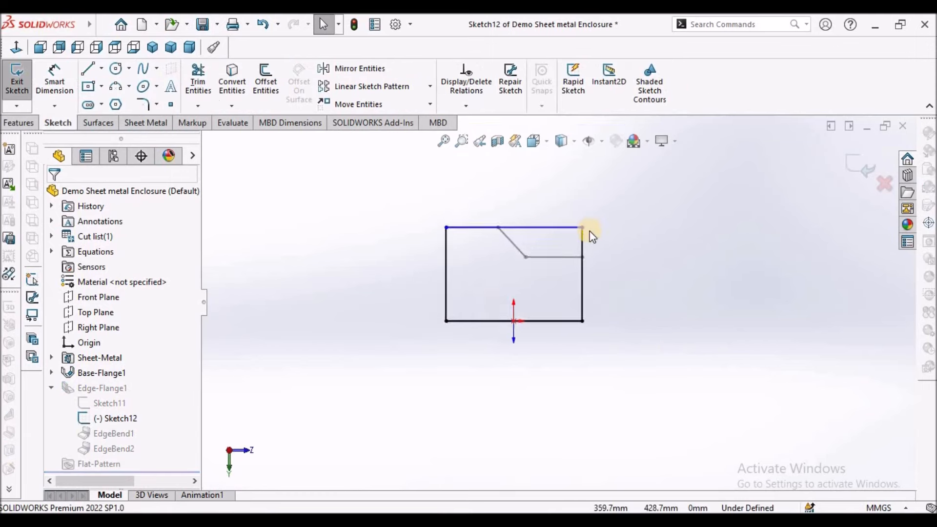
pyautogui.click(546, 228)
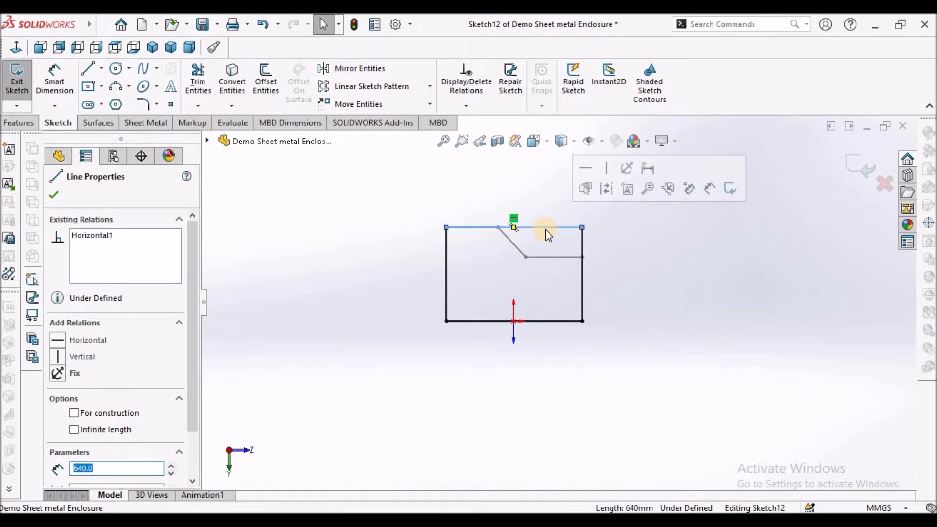
pyautogui.press('Delete')
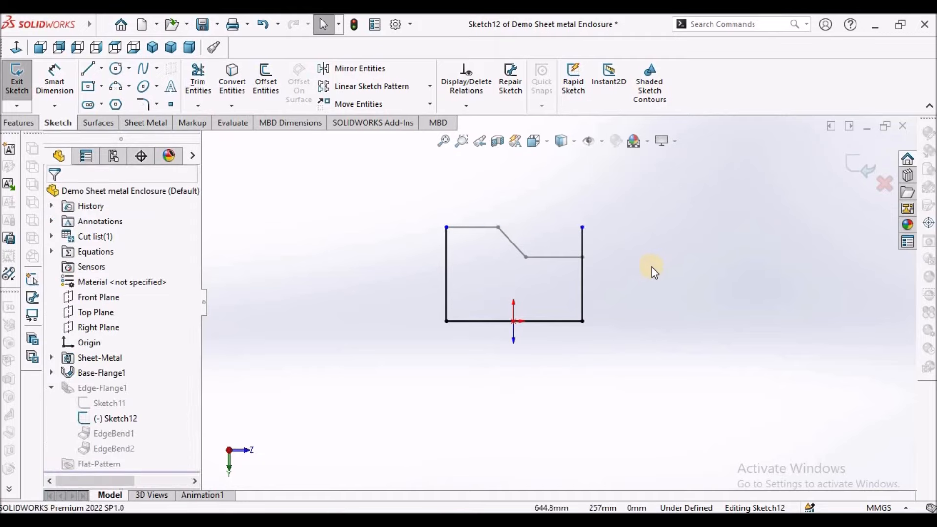
# Convert the first flange profile's three stepped edge lines (short horizontal, slanted and longer horizontal) into the opposite flange's sketch
pyautogui.scroll(-1, 595, 247)
pyautogui.scroll(-2, 581, 248)
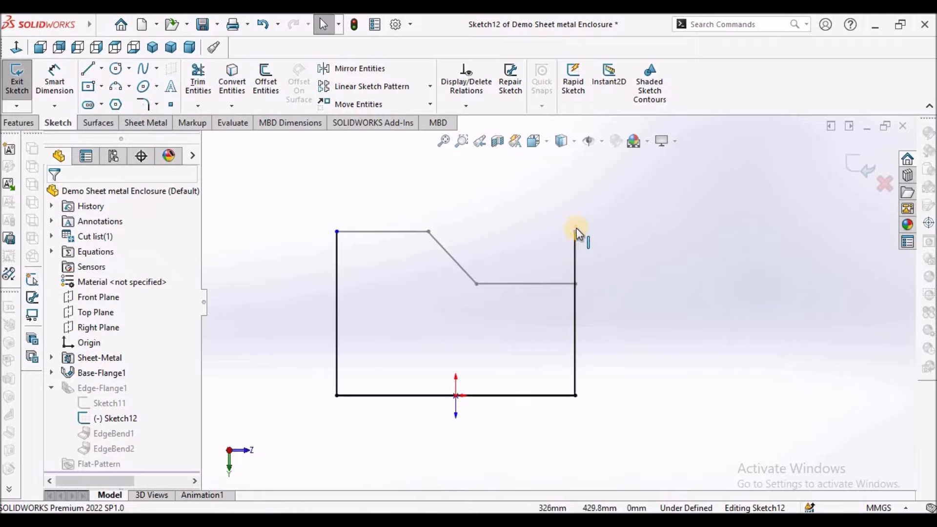
pyautogui.click(428, 233)
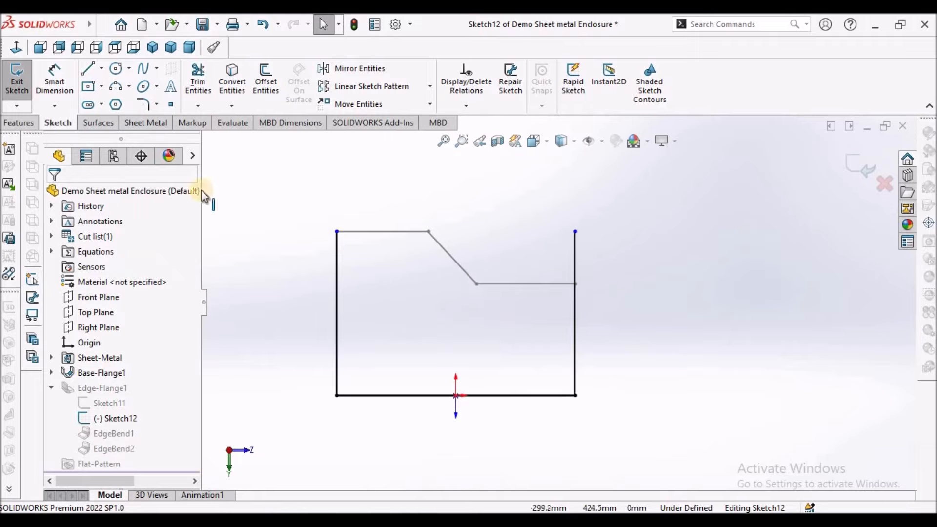
pyautogui.click(234, 83)
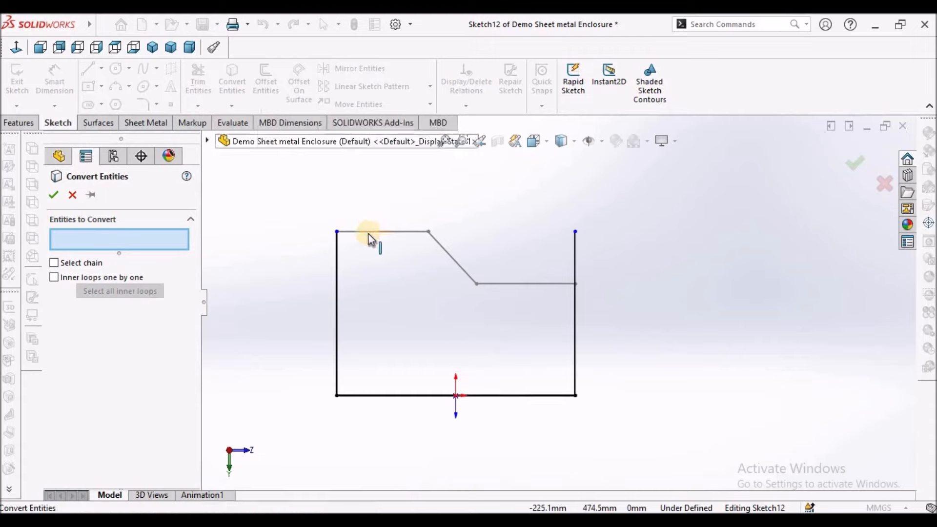
pyautogui.click(454, 256)
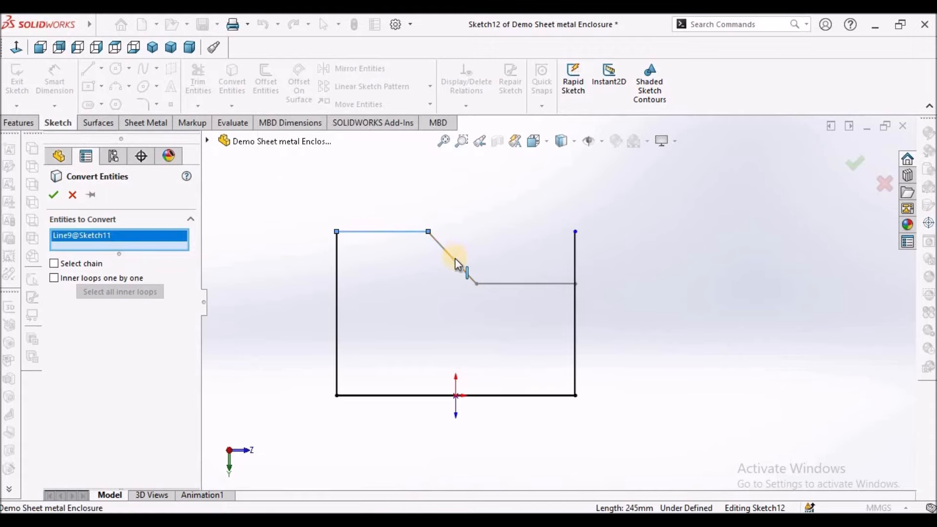
pyautogui.click(455, 263)
pyautogui.click(526, 285)
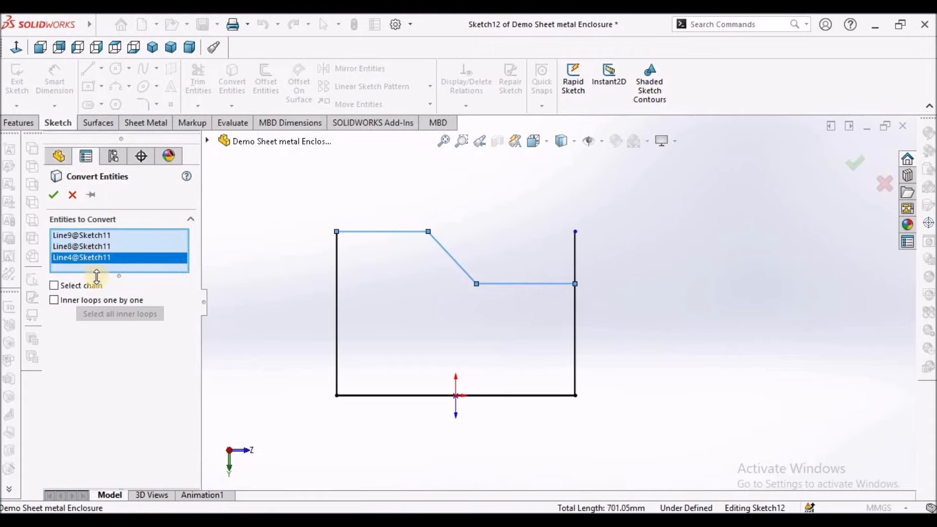
pyautogui.click(54, 195)
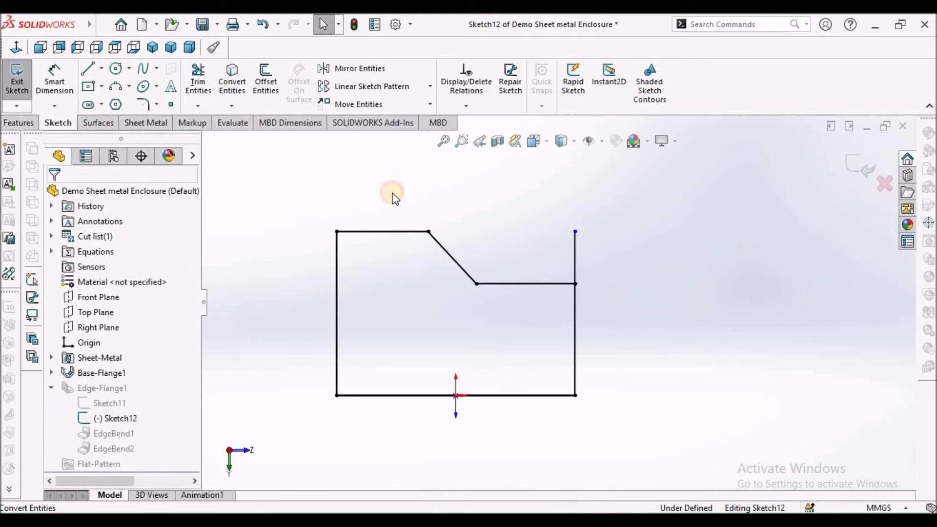
# Corner-trim the converted longer horizontal line with the adjacent vertical side to remove the overhang, and exit the sketch
pyautogui.click(198, 88)
pyautogui.click(63, 322)
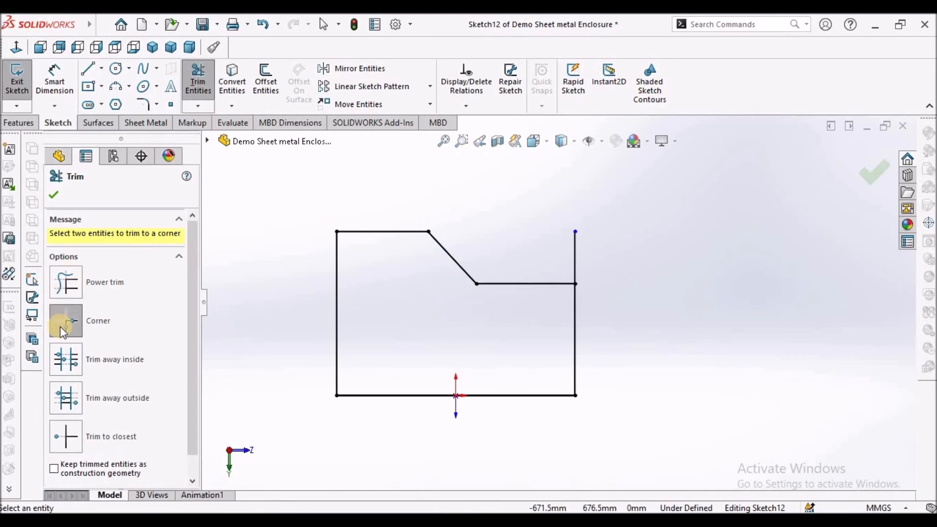
pyautogui.click(555, 284)
pyautogui.click(577, 307)
pyautogui.click(54, 194)
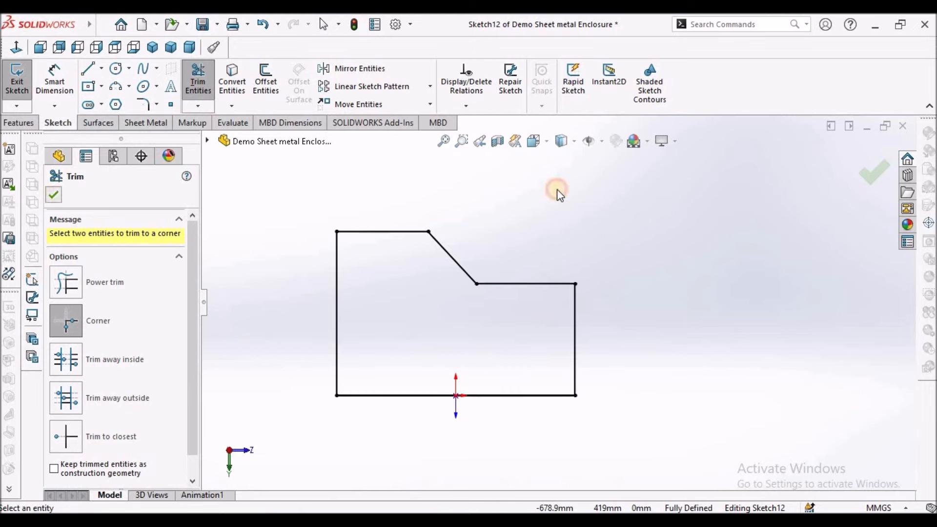
pyautogui.moveTo(551, 196)
pyautogui.mouseDown(button='middle')
pyautogui.moveTo(526, 228)
pyautogui.moveTo(531, 240)
pyautogui.mouseUp(button='middle')
pyautogui.click(858, 168)
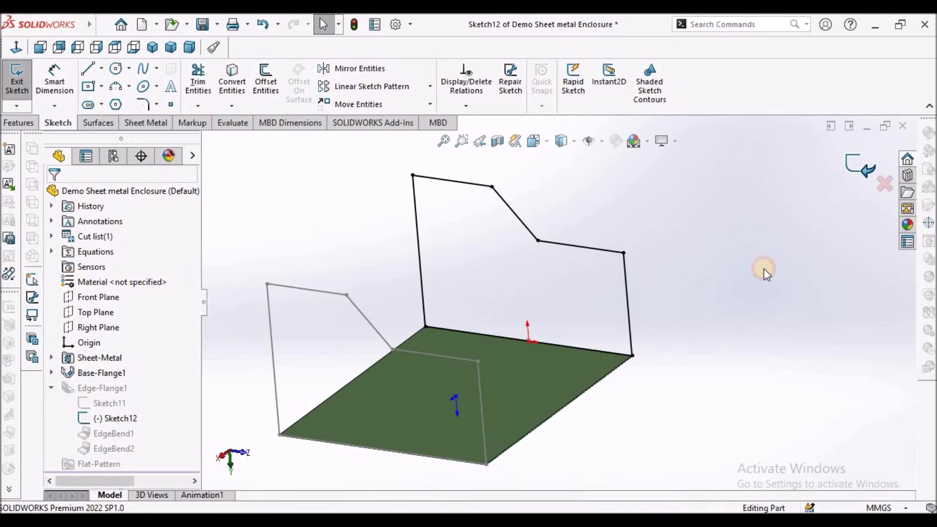
# Examine both stepped side flanges from several angles, set the dimetric view and collapse the edge flange feature in the tree
pyautogui.moveTo(756, 282); pyautogui.dragTo(622, 322, button='middle')
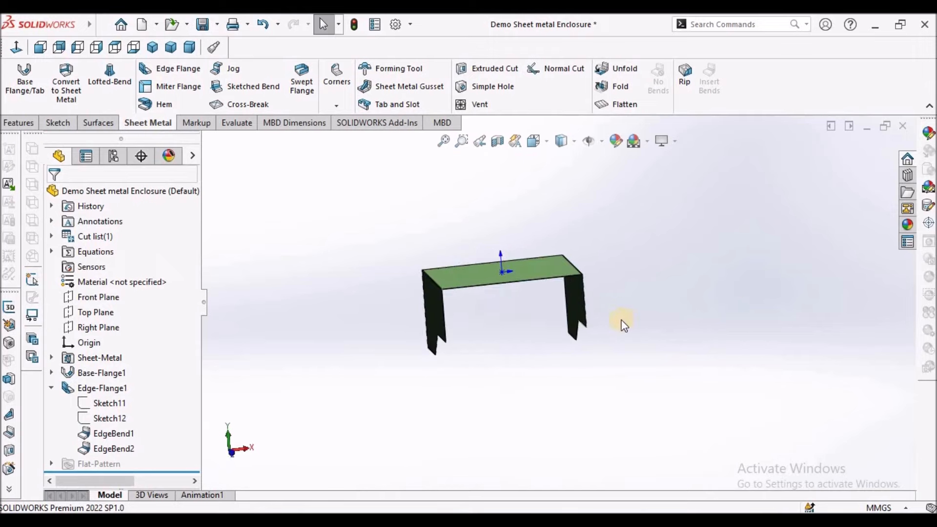
pyautogui.scroll(-6, 601, 318)
pyautogui.scroll(5, 687, 306)
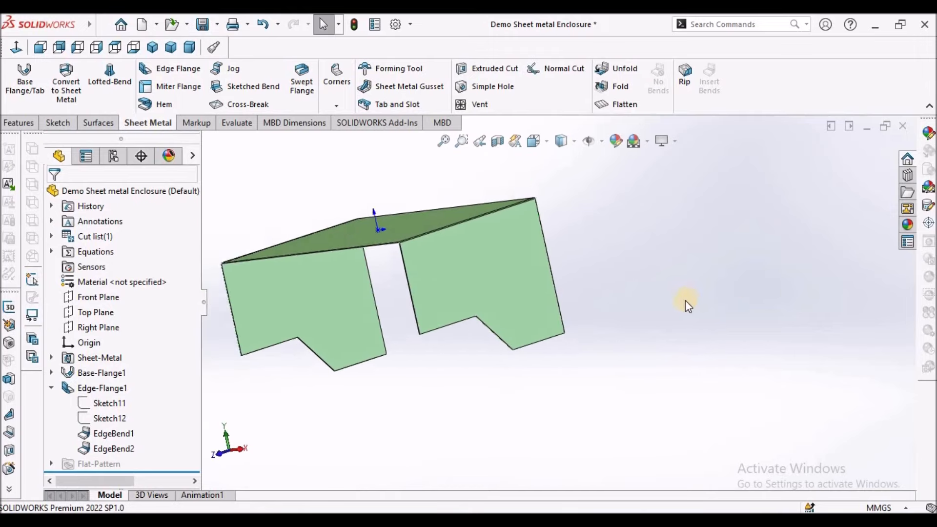
pyautogui.moveTo(523, 309); pyautogui.dragTo(534, 281, button='middle')
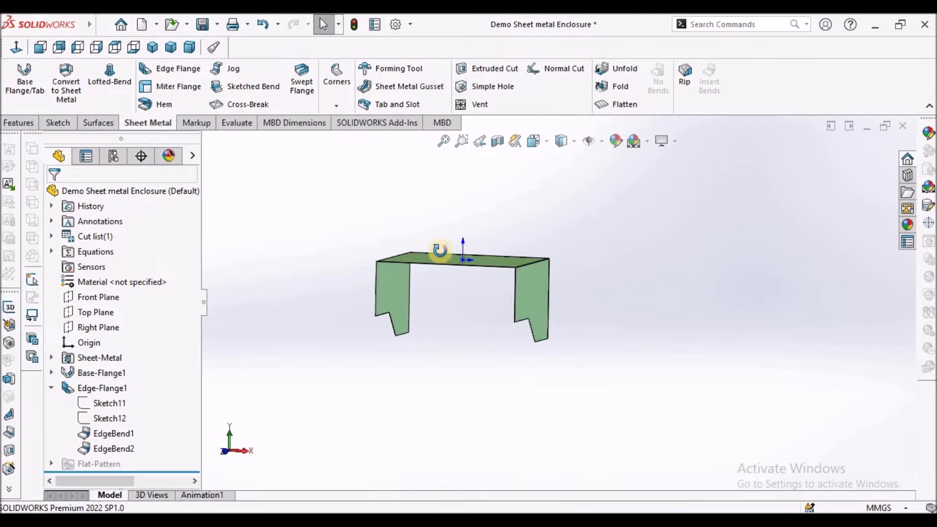
pyautogui.moveTo(449, 236); pyautogui.dragTo(405, 276, button='middle')
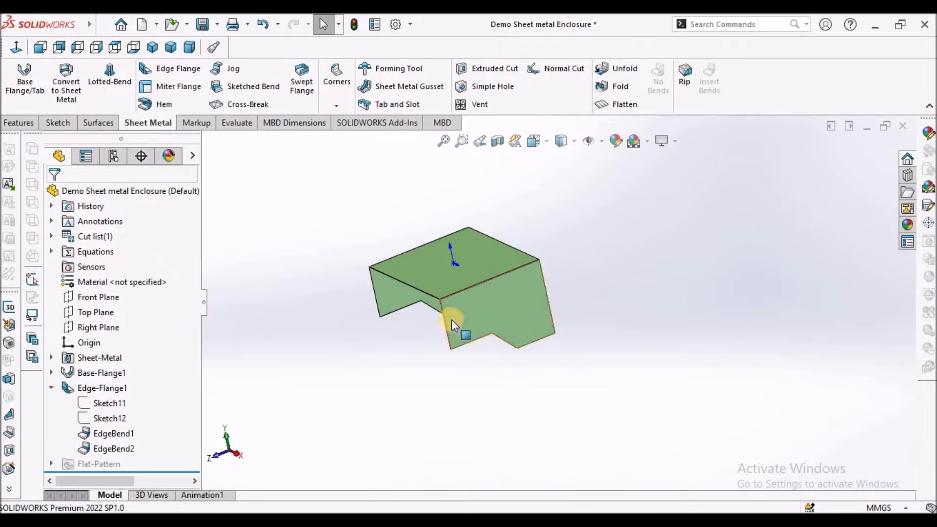
pyautogui.moveTo(450, 322); pyautogui.dragTo(367, 371, button='middle')
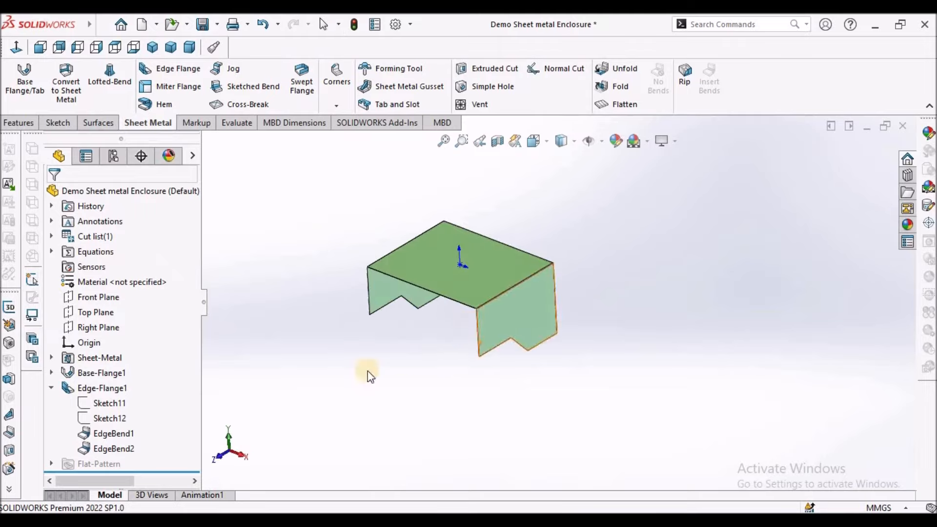
pyautogui.click(106, 404)
pyautogui.click(105, 420)
pyautogui.click(346, 428)
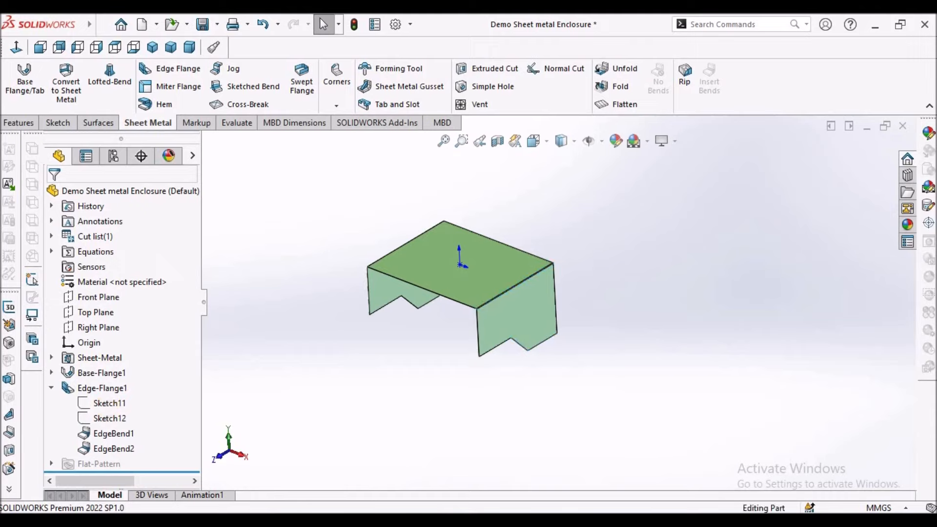
pyautogui.click(190, 47)
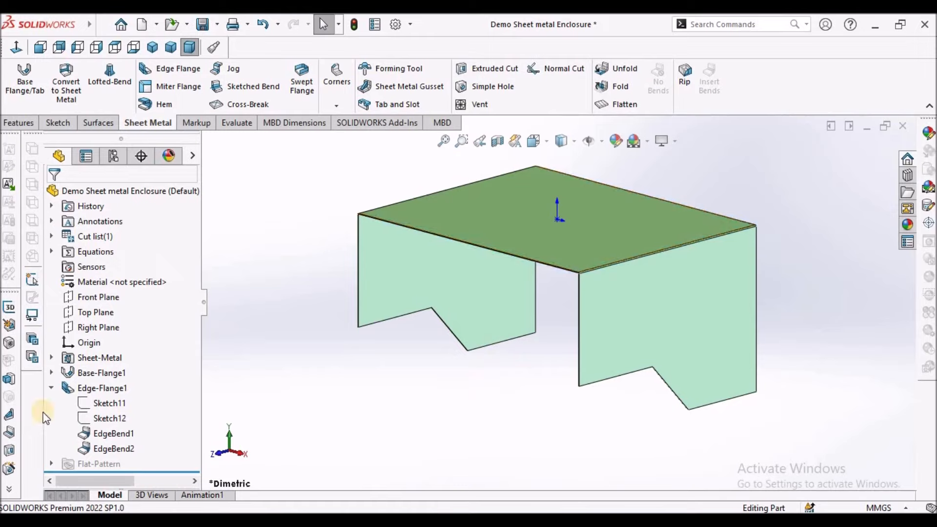
pyautogui.click(51, 390)
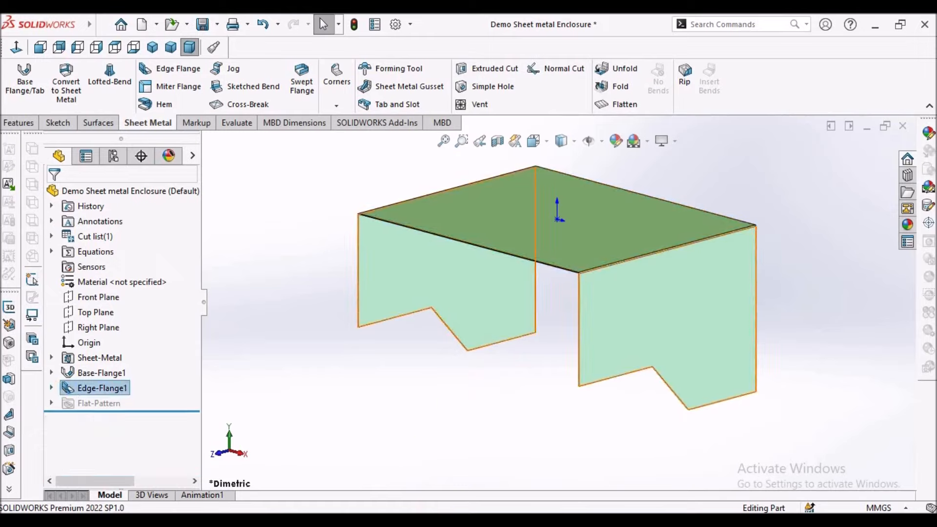
# Switch to the enclosure cover PDF drawing, examine the front flanges in its isometric view, and return to SOLIDWORKS
pyautogui.hotkey('alt', 'Tab')
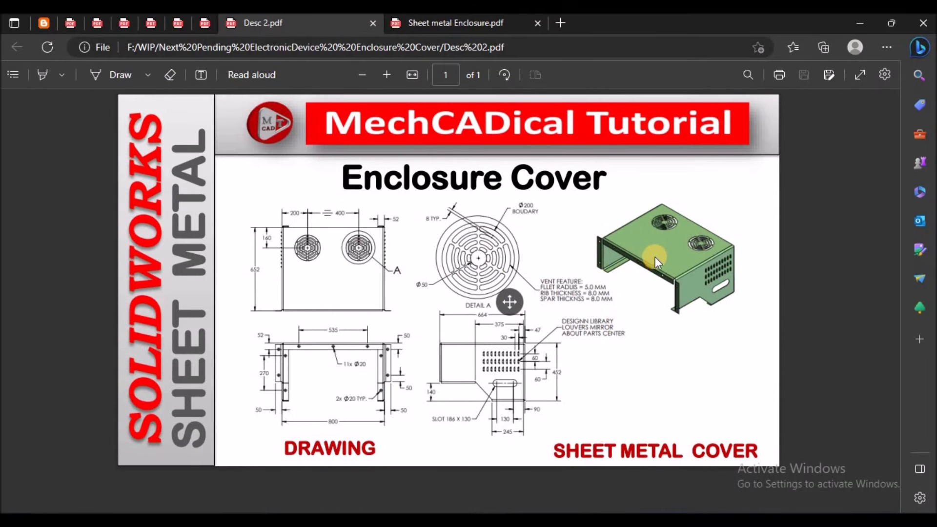
pyautogui.keyDown('ctrl'); pyautogui.scroll(5, 655, 256); pyautogui.keyUp('ctrl')
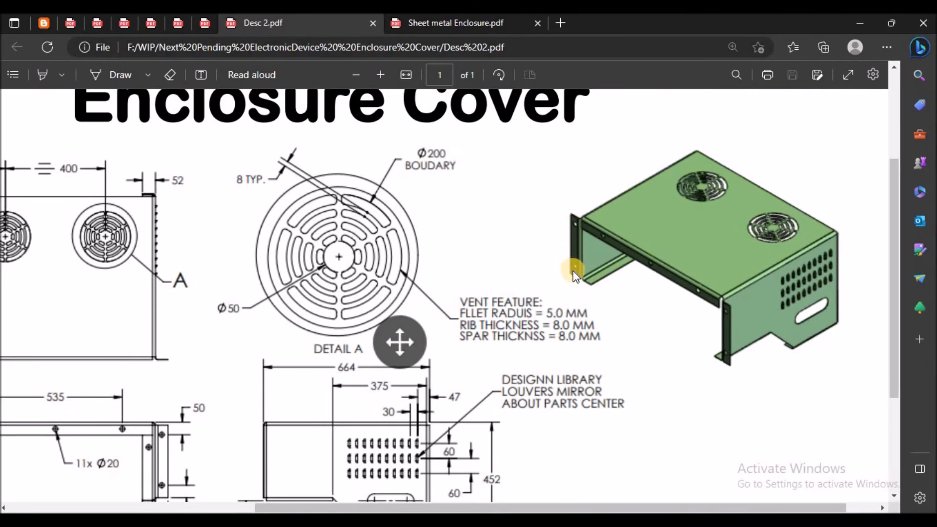
pyautogui.keyDown('ctrl'); pyautogui.scroll(-5, 605, 302); pyautogui.keyUp('ctrl')
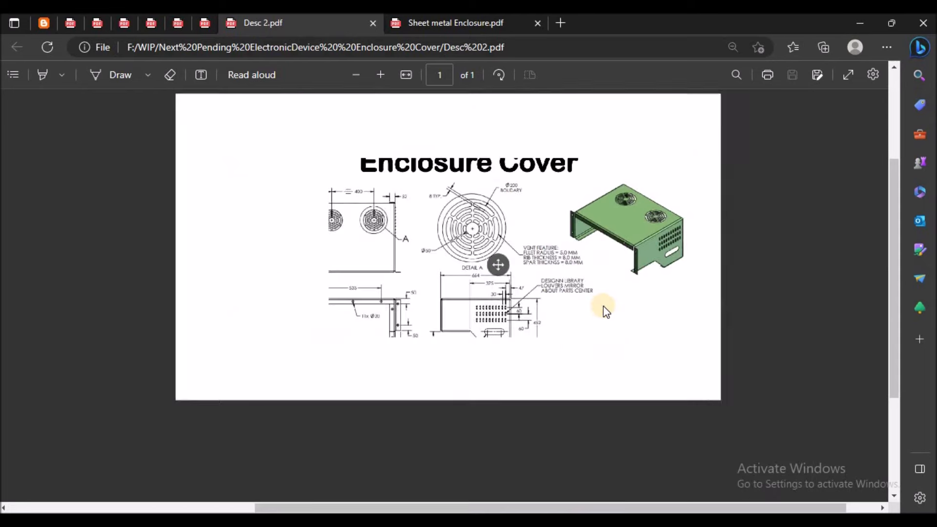
pyautogui.hotkey('alt', 'Tab')
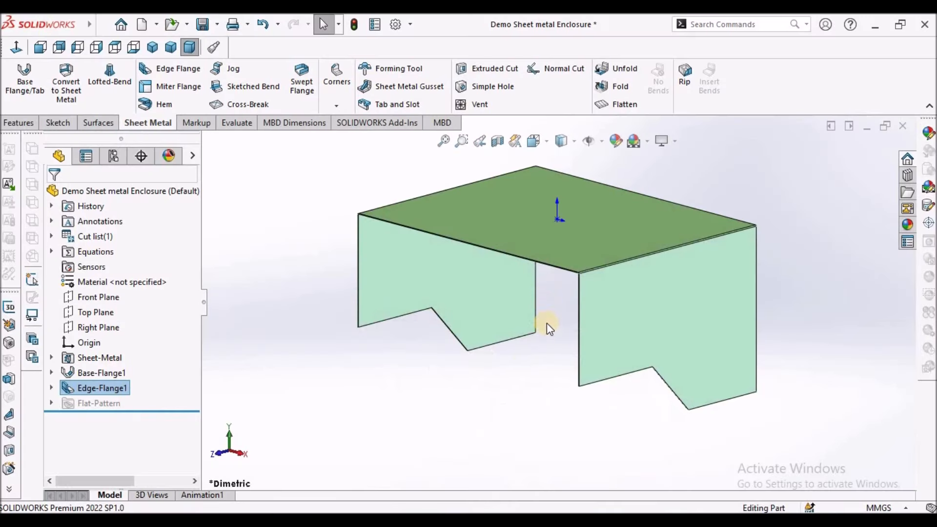
# Start an edge flange and select the front vertical edges of both side flanges, with the flanges pointing outward
pyautogui.click(179, 69)
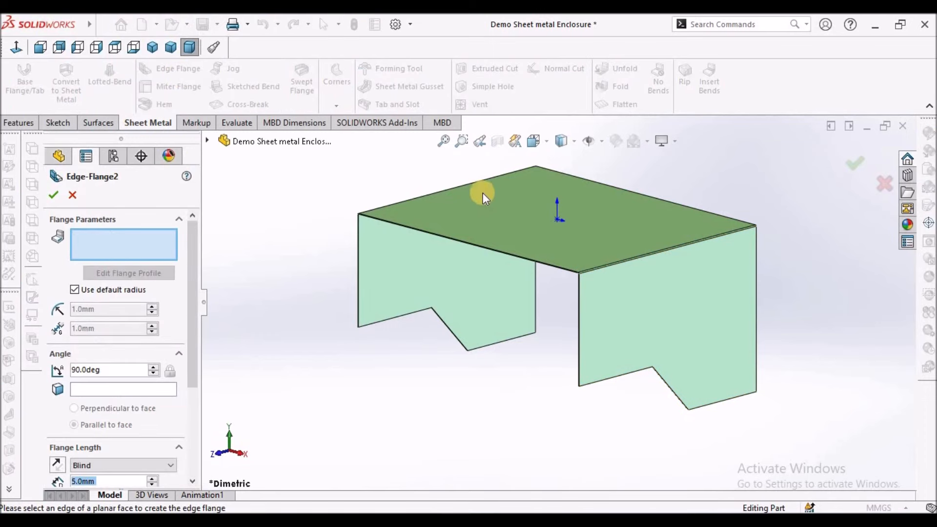
pyautogui.click(581, 315)
pyautogui.click(585, 327)
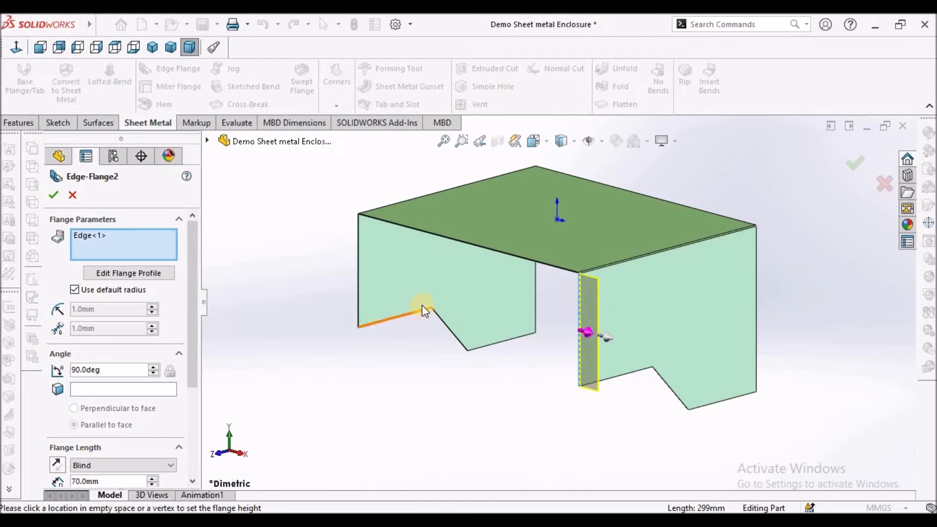
pyautogui.moveTo(450, 272); pyautogui.dragTo(452, 316, button='middle')
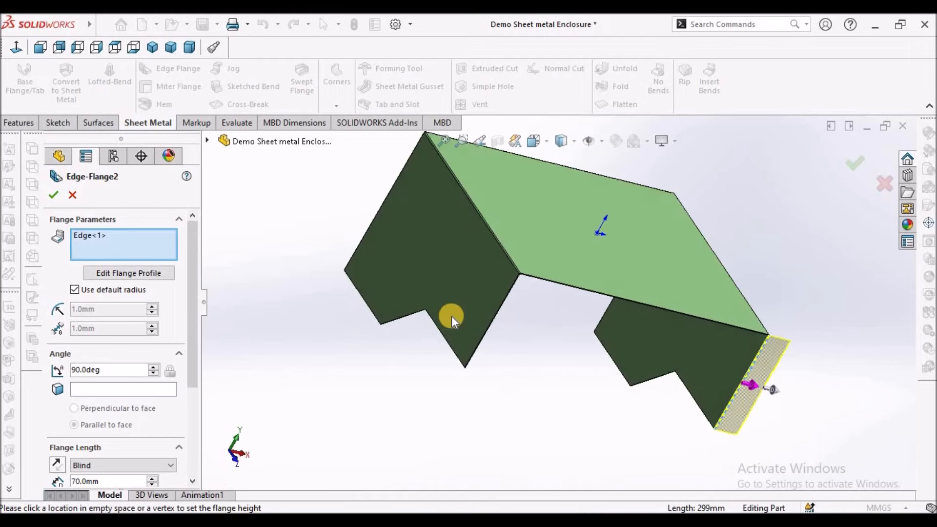
pyautogui.click(494, 321)
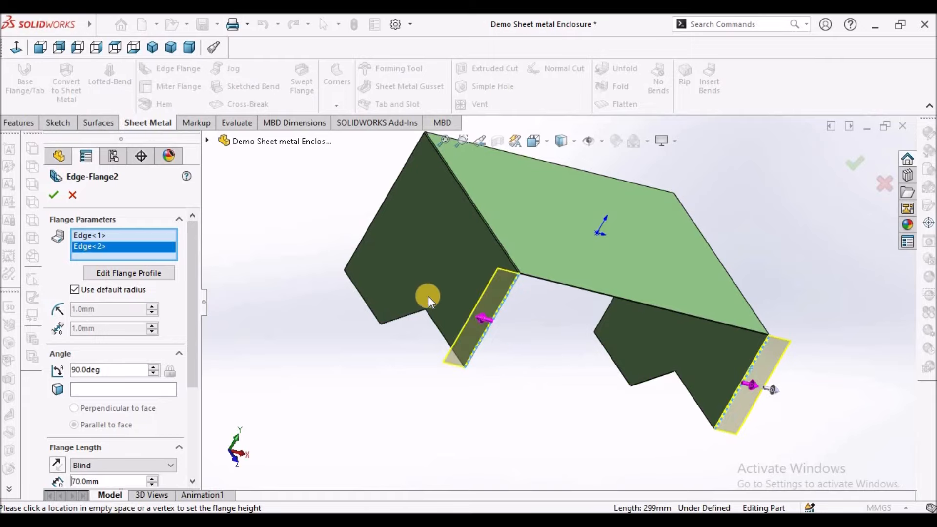
pyautogui.moveTo(419, 299); pyautogui.dragTo(373, 268, button='middle')
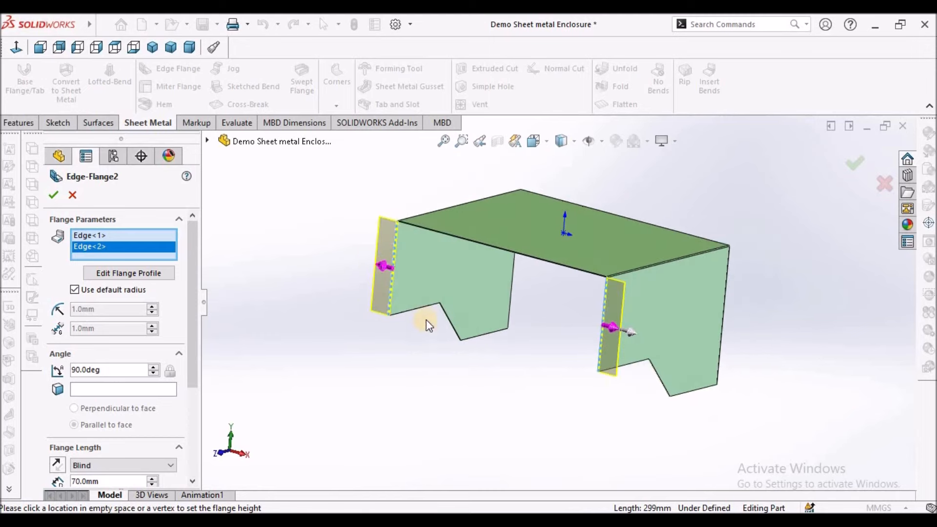
# Add the first side flange's two horizontal bottom edges and its rear vertical edge to the edge flange, pointing inward
pyautogui.click(418, 309)
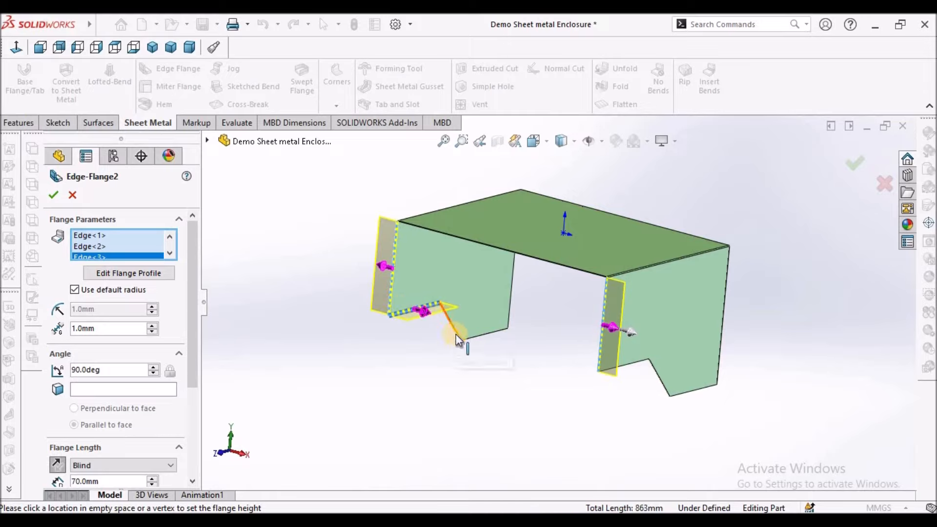
pyautogui.click(474, 338)
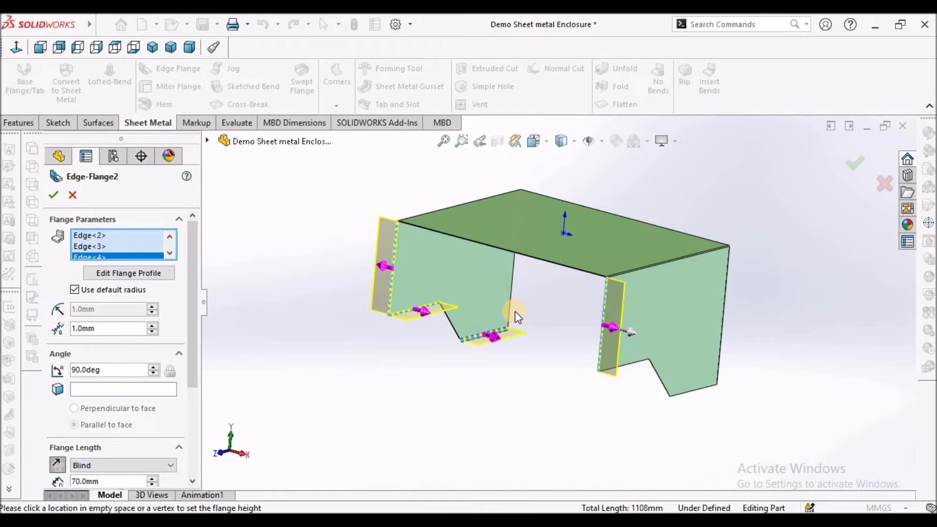
pyautogui.scroll(-3, 517, 316)
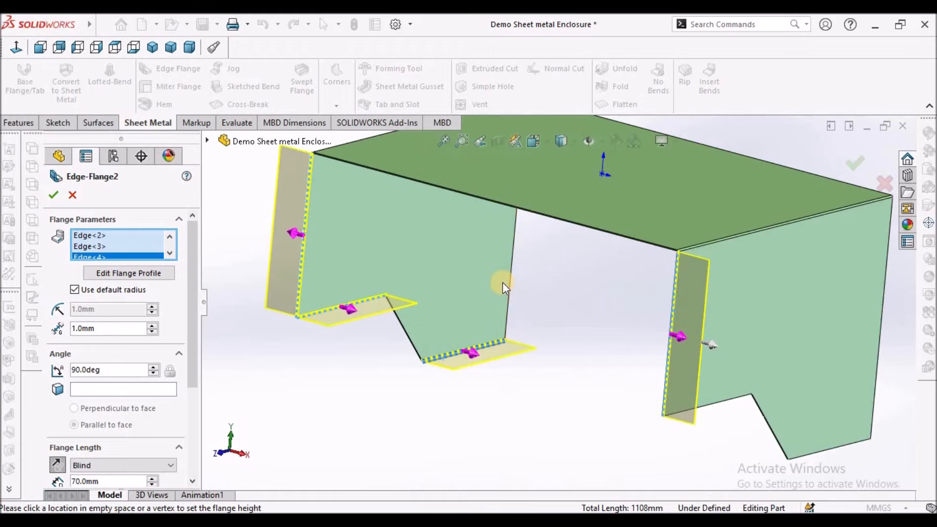
pyautogui.click(508, 286)
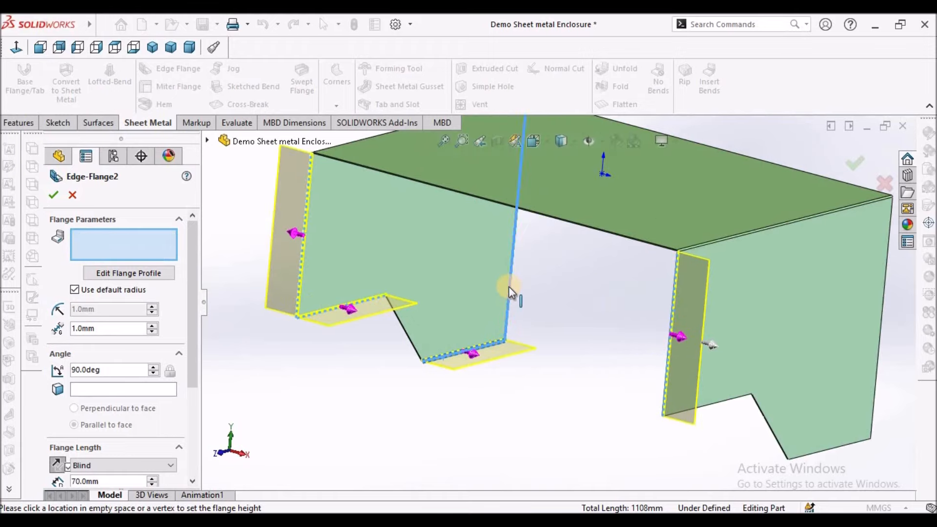
pyautogui.click(507, 220)
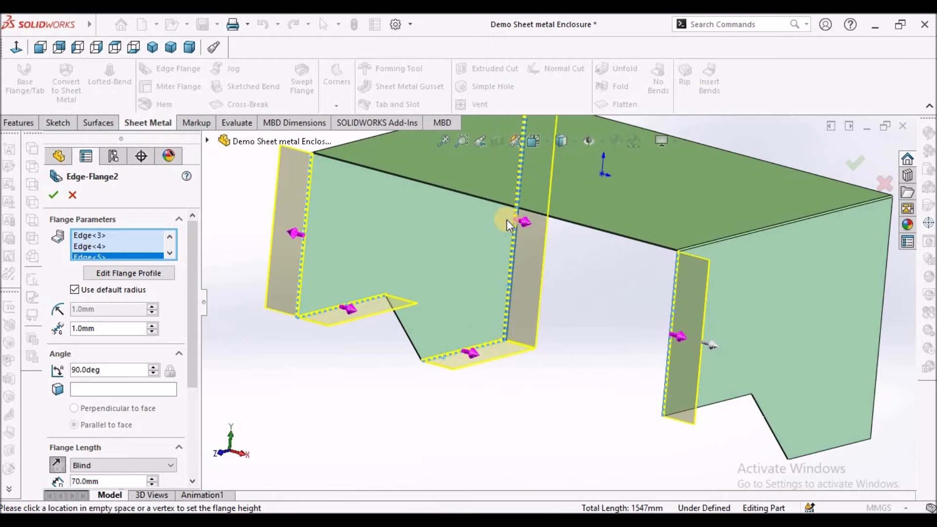
# Add the opposite side flange's two horizontal bottom edges and rear vertical edge, reversing the longer bottom and rear flanges to point inward
pyautogui.moveTo(549, 249); pyautogui.dragTo(722, 352, button='middle')
pyautogui.click(754, 342)
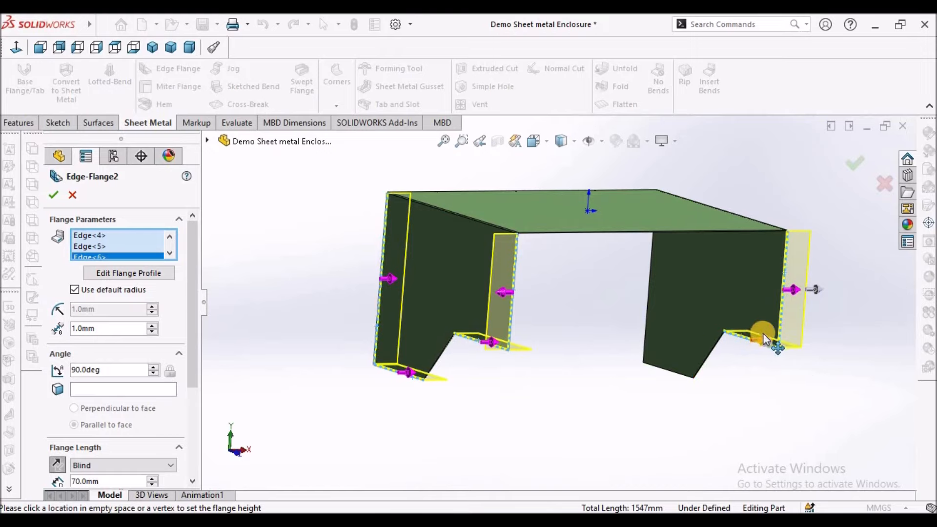
pyautogui.click(675, 372)
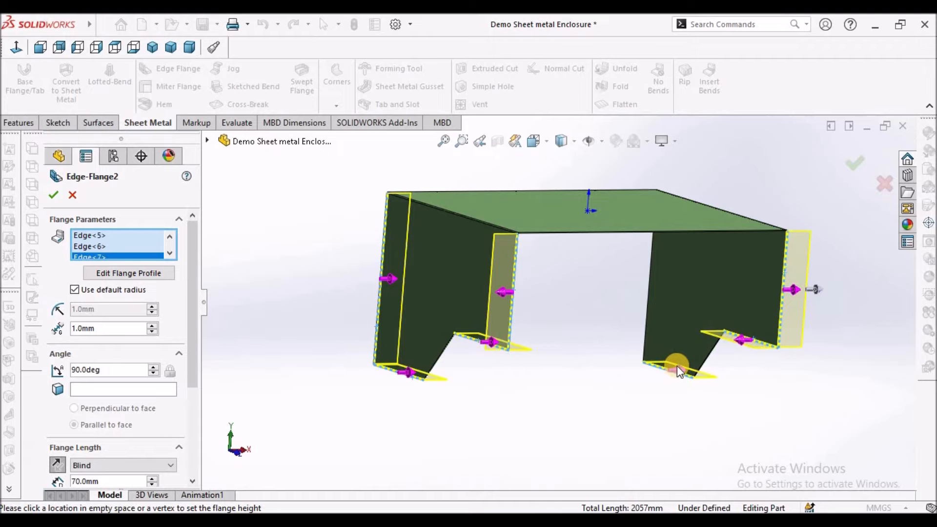
pyautogui.scroll(-3, 689, 364)
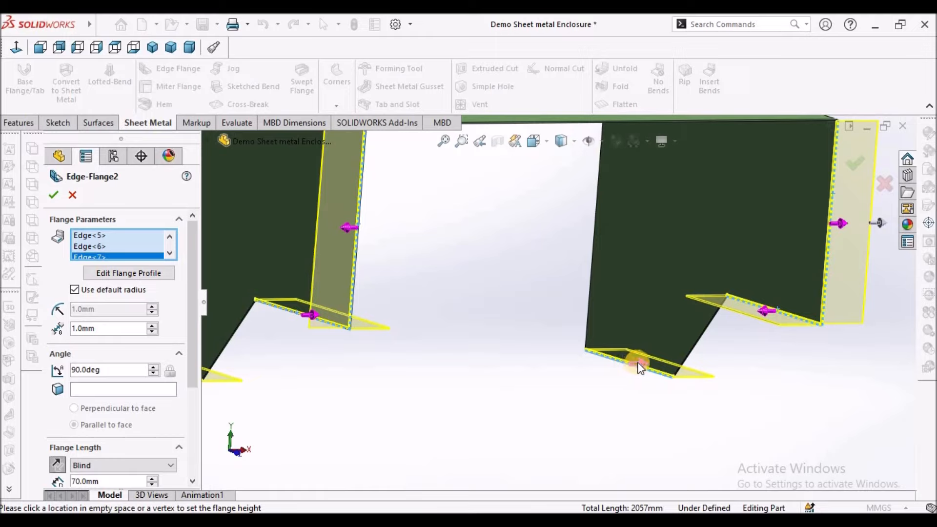
pyautogui.click(645, 368)
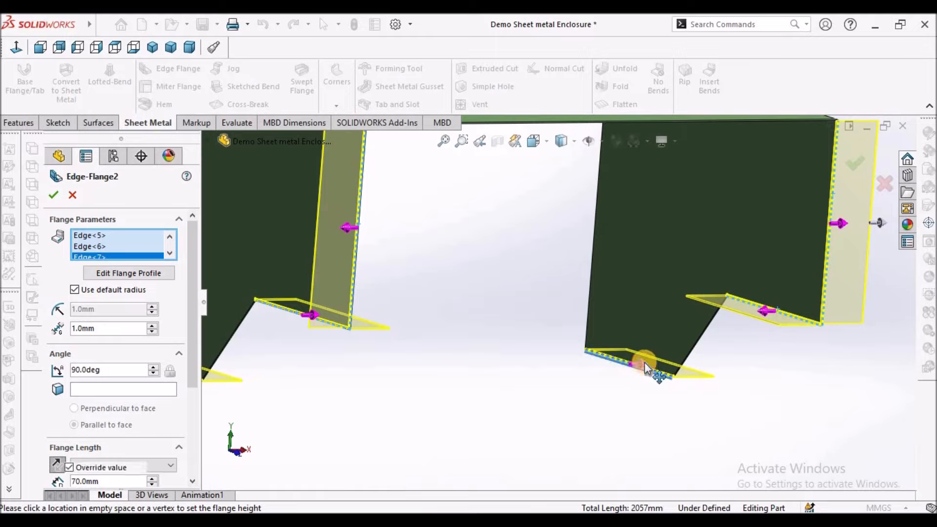
pyautogui.click(592, 239)
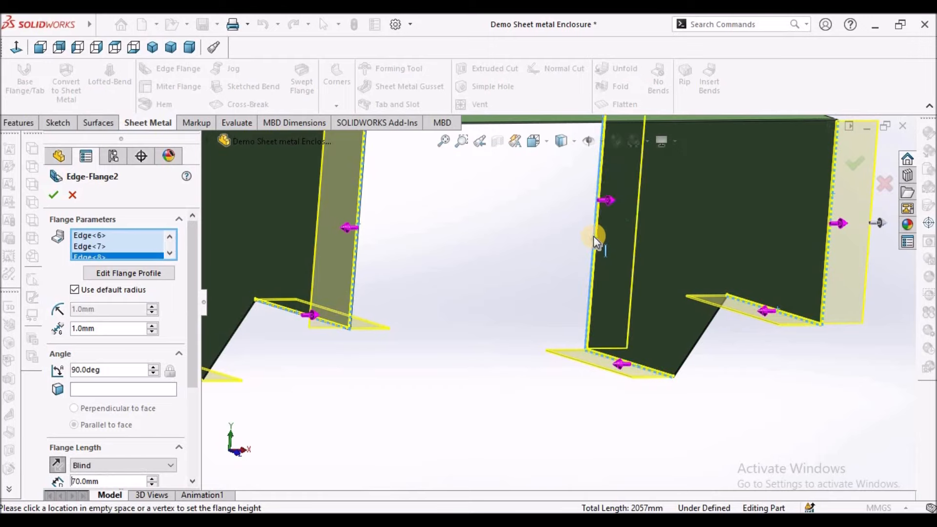
pyautogui.click(611, 198)
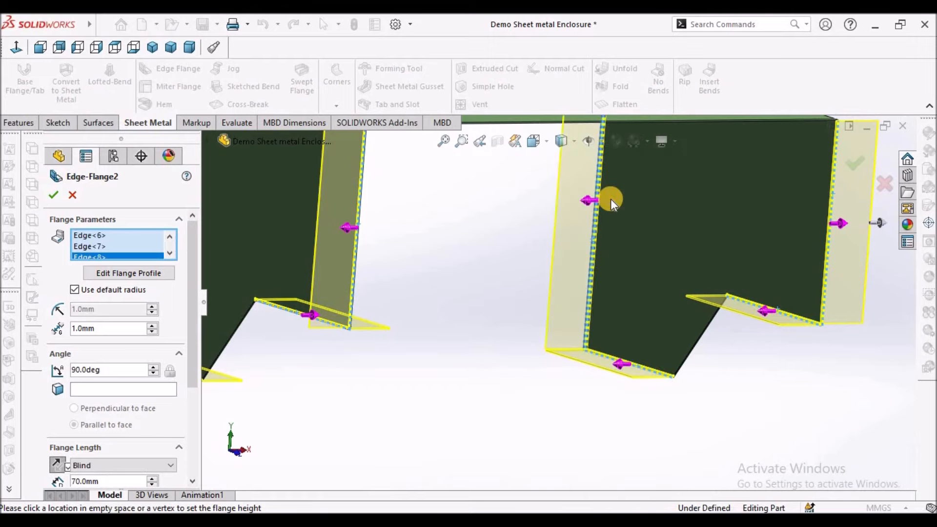
# Set the flange position of all eight edge flanges to Bend Outside
pyautogui.scroll(5, 605, 233)
pyautogui.moveTo(596, 235); pyautogui.dragTo(435, 273, button='middle')
pyautogui.moveTo(467, 254); pyautogui.dragTo(537, 264, button='middle')
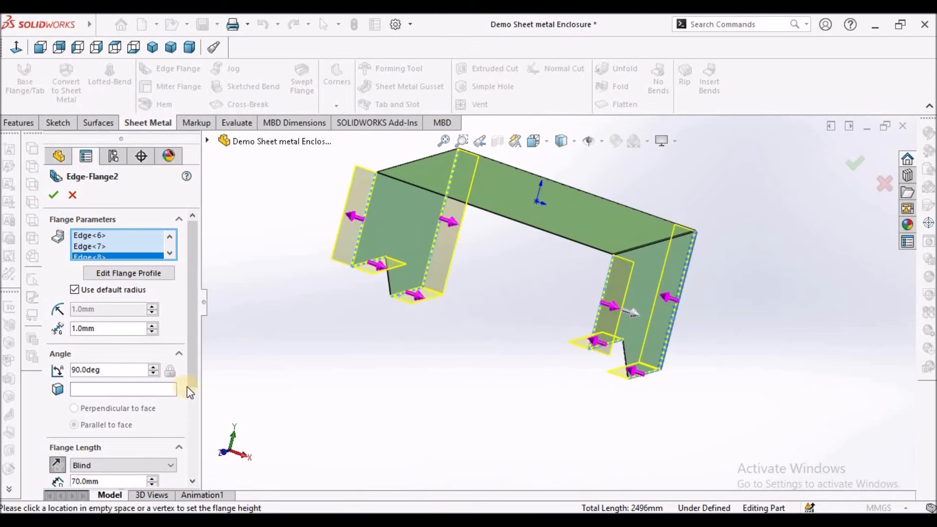
pyautogui.moveTo(195, 378); pyautogui.dragTo(188, 477)
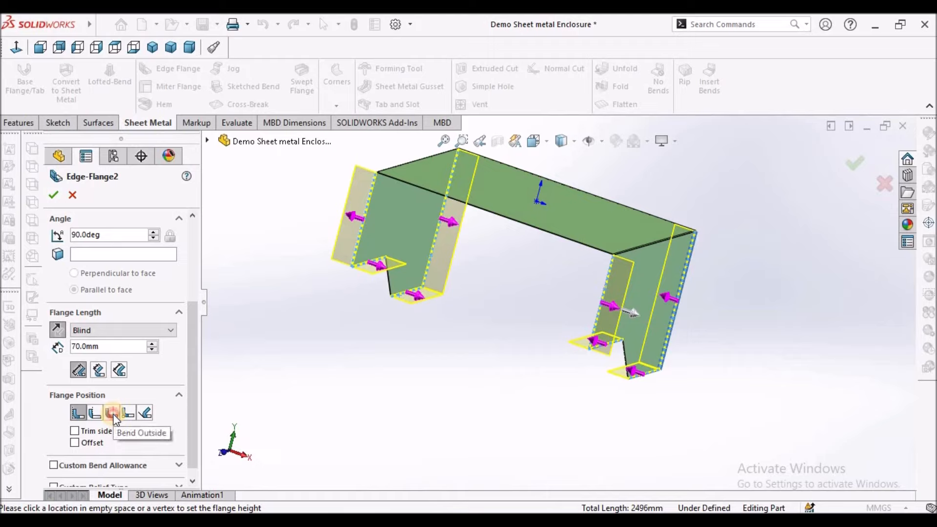
pyautogui.click(113, 414)
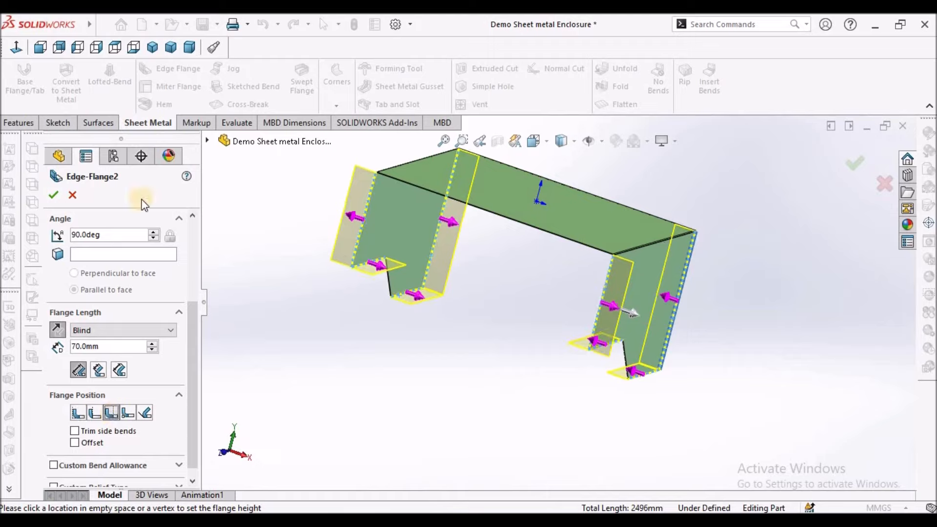
# Compare the Material Inside position with Bend Outside at a corner in the top view, and restore Bend Outside
pyautogui.click(114, 48)
pyautogui.scroll(-3, 698, 161)
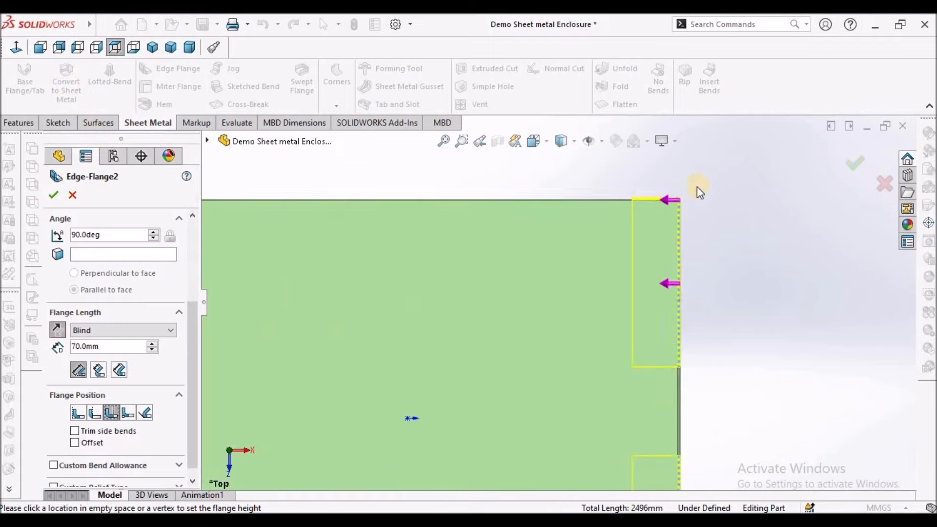
pyautogui.scroll(-5, 681, 193)
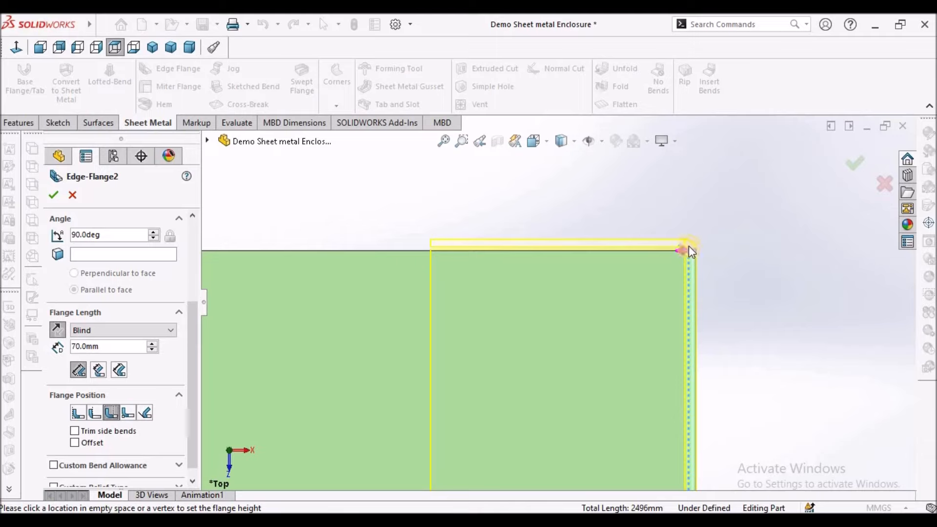
pyautogui.scroll(-2, 684, 250)
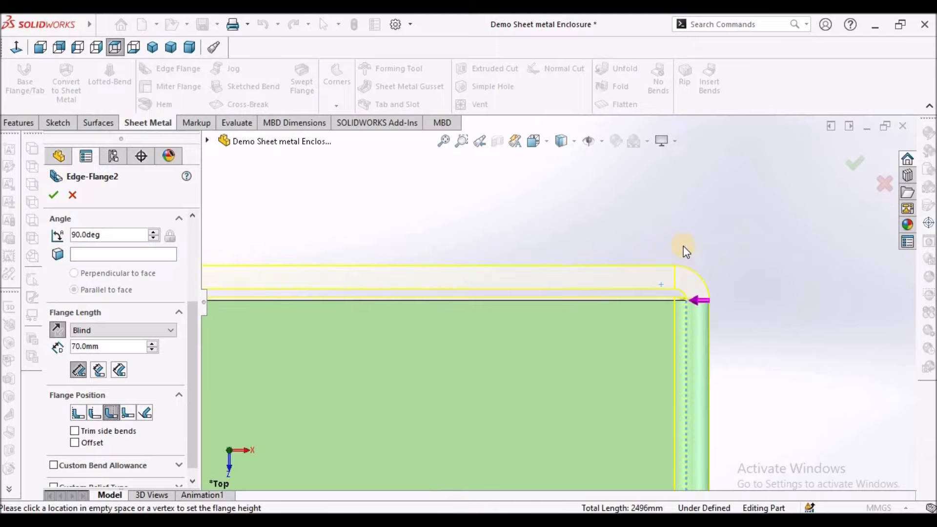
pyautogui.scroll(-1, 690, 295)
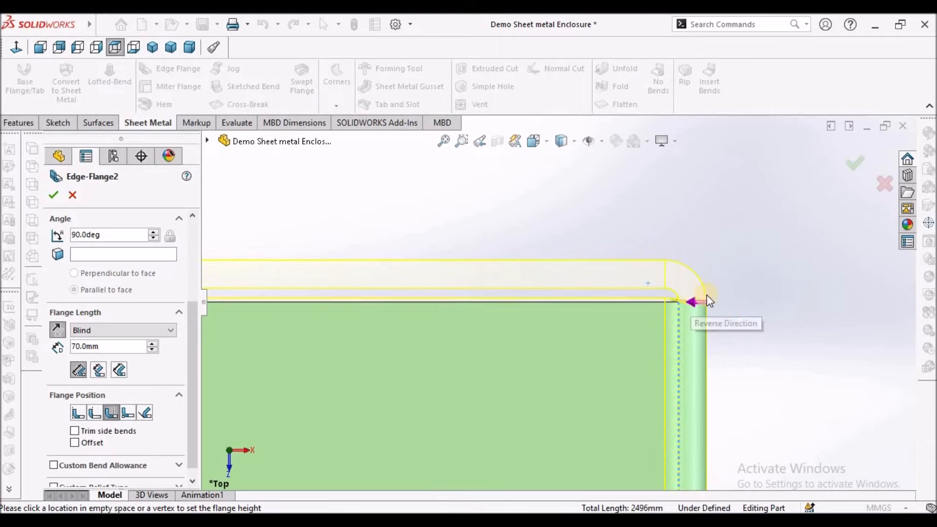
pyautogui.click(78, 413)
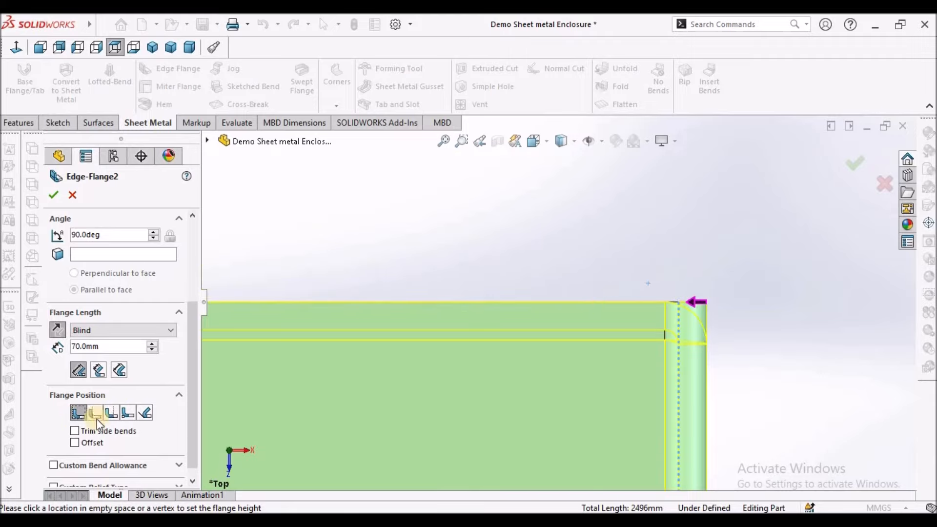
pyautogui.click(113, 414)
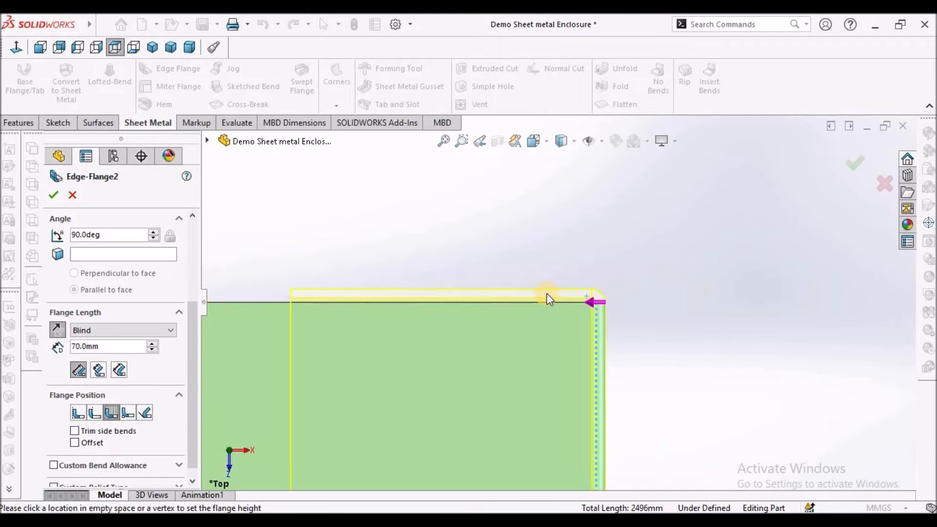
# Check the bend preview at a lower flange corner, set the flange length to 50 mm and create the edge flanges
pyautogui.moveTo(576, 278); pyautogui.dragTo(503, 195, button='middle')
pyautogui.scroll(7, 549, 314)
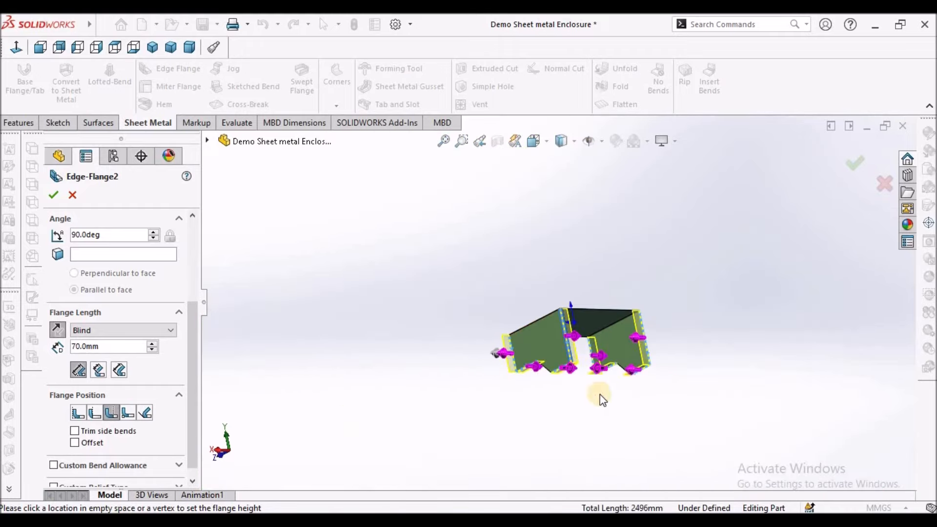
pyautogui.scroll(-5, 570, 353)
pyautogui.scroll(-6, 546, 312)
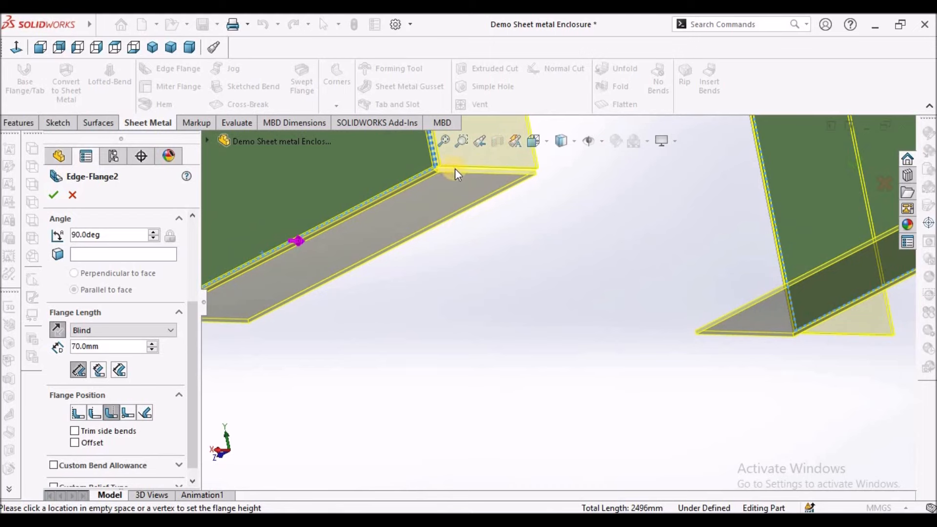
pyautogui.scroll(-3, 474, 195)
pyautogui.moveTo(476, 229)
pyautogui.mouseDown(button='middle')
pyautogui.moveTo(460, 210)
pyautogui.moveTo(508, 308)
pyautogui.moveTo(474, 326)
pyautogui.mouseUp(button='middle')
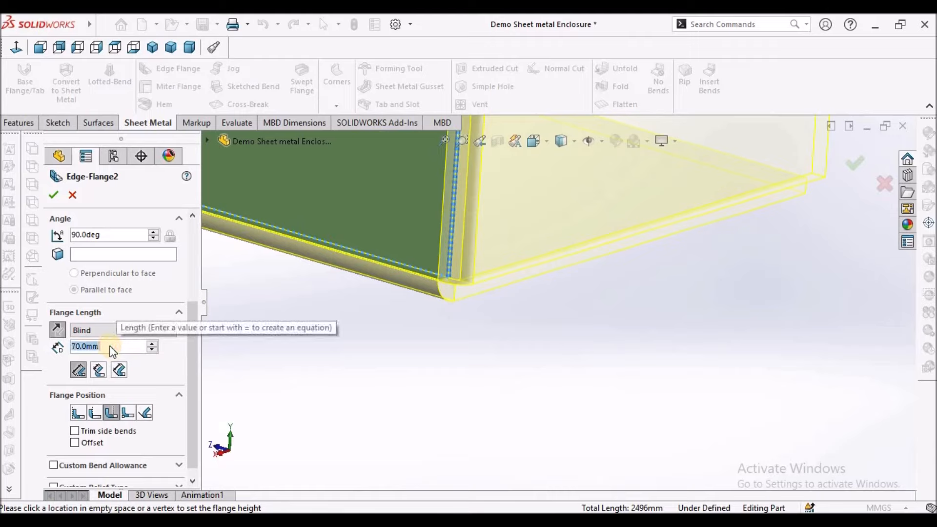
pyautogui.write('50')
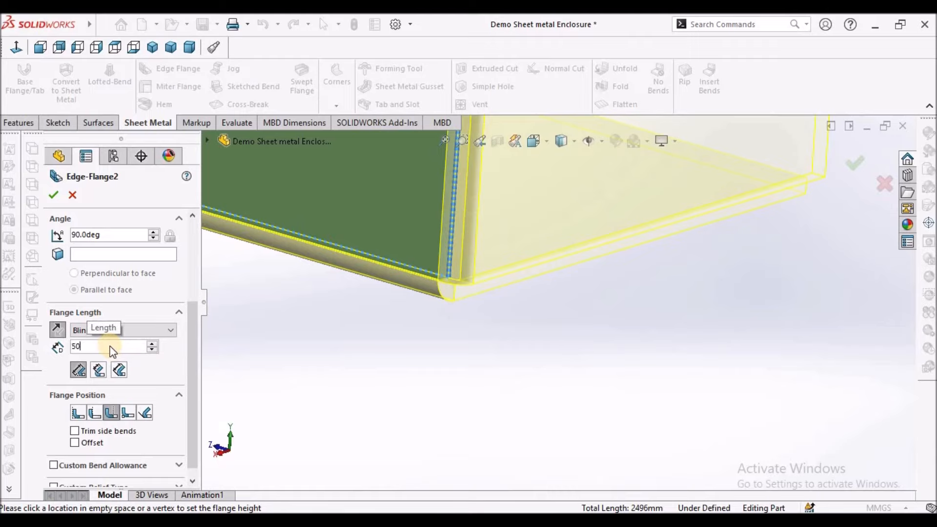
pyautogui.press('Return')
pyautogui.click(53, 195)
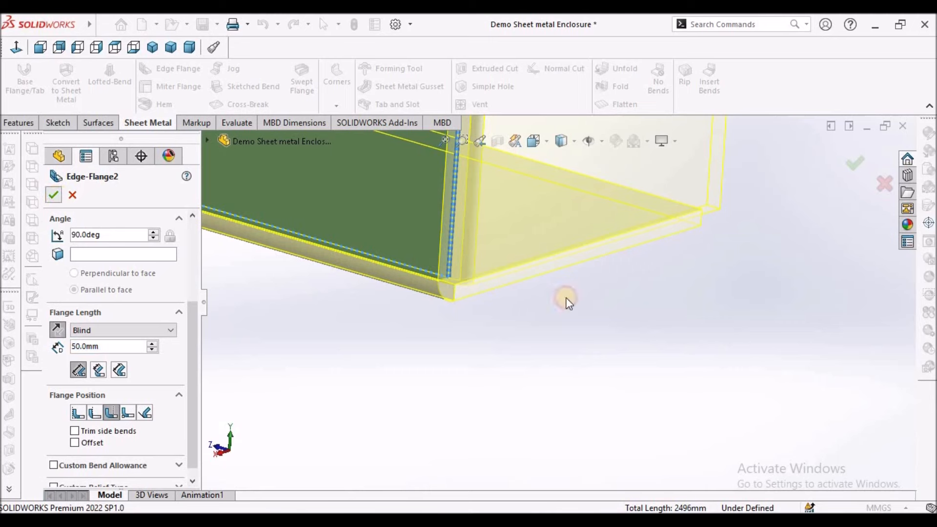
# Examine the new edge flanges on both side flanges from several angles and select one outward front flange's face
pyautogui.scroll(15, 575, 310)
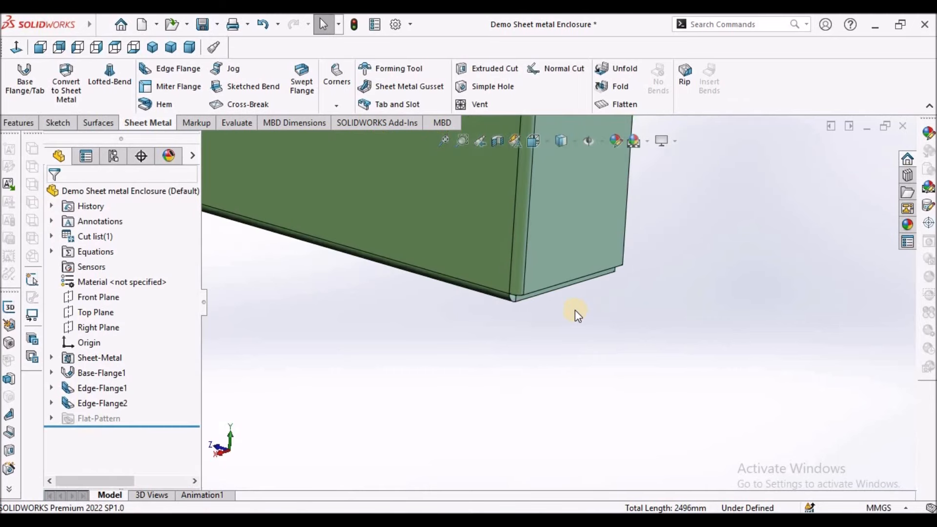
pyautogui.moveTo(566, 235); pyautogui.dragTo(481, 274, button='middle')
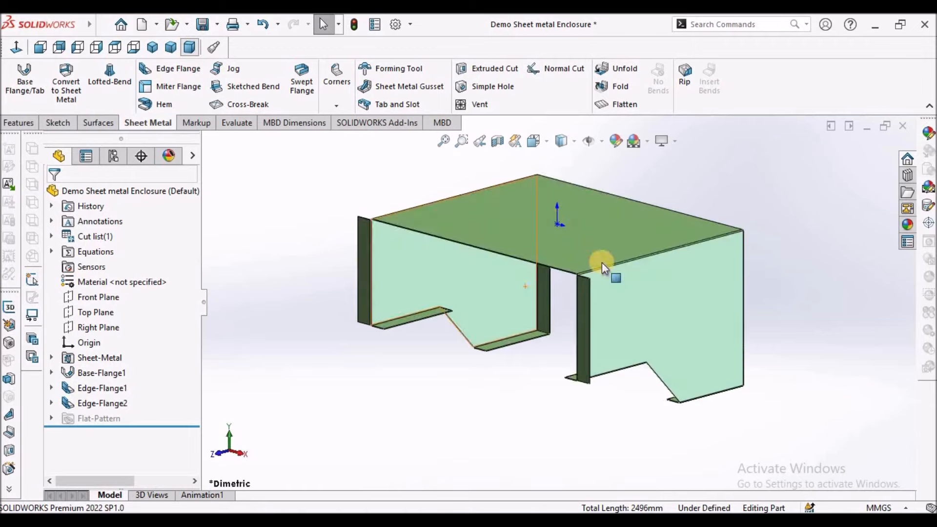
pyautogui.scroll(-5, 578, 356)
pyautogui.moveTo(587, 347); pyautogui.dragTo(588, 316, button='middle')
pyautogui.scroll(5, 588, 315)
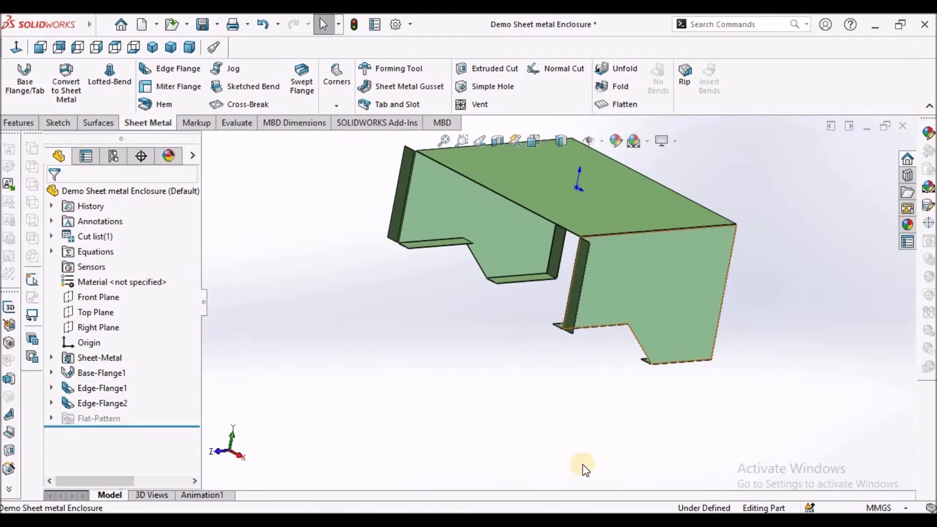
pyautogui.moveTo(602, 254); pyautogui.dragTo(513, 250, button='middle')
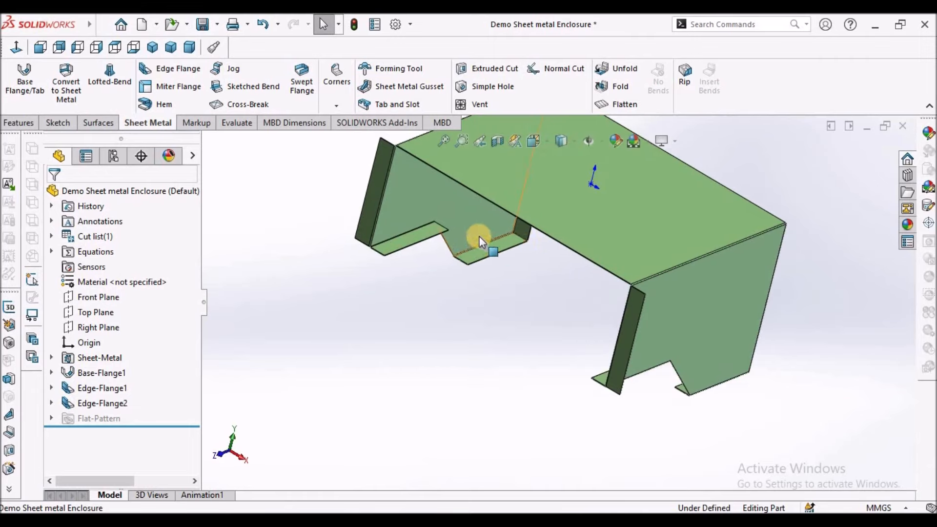
pyautogui.scroll(-1, 459, 220)
pyautogui.click(359, 192)
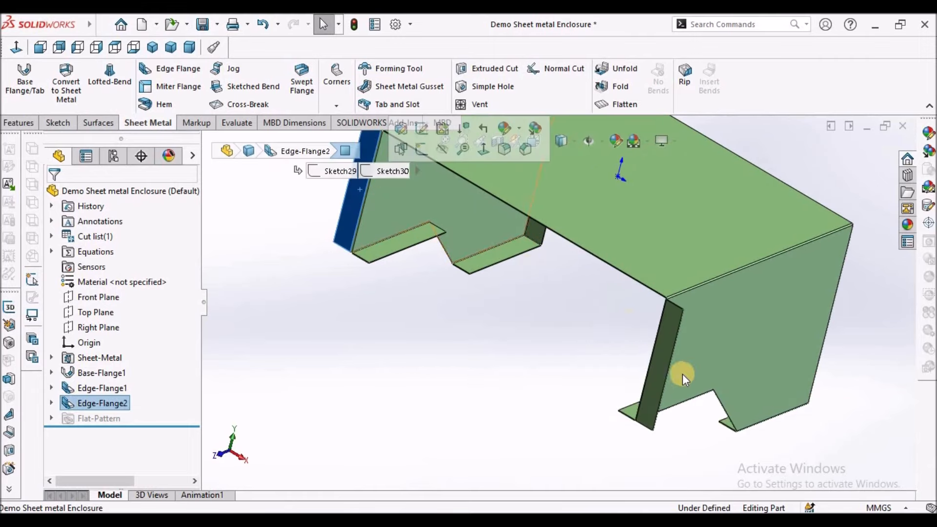
# Examine the front edge flanges on both side flanges, including from a lower viewing angle
pyautogui.click(660, 352)
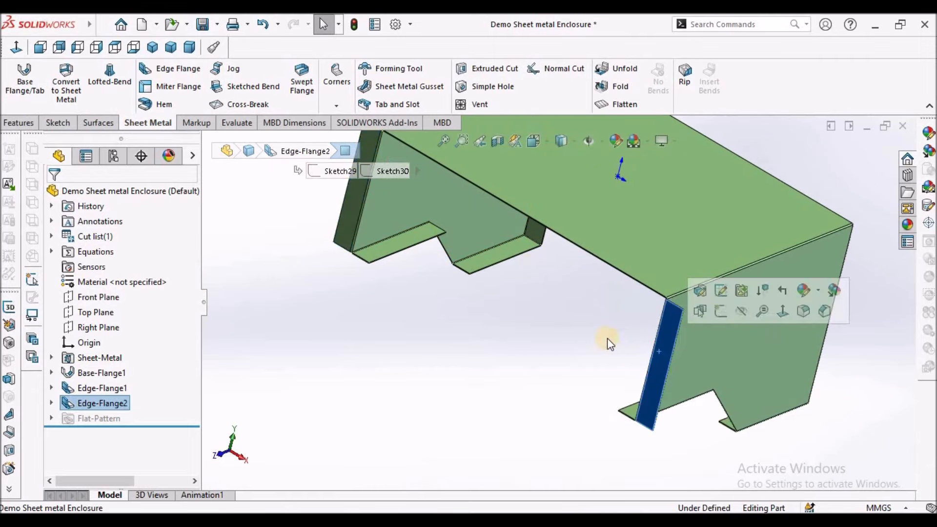
pyautogui.click(527, 248)
pyautogui.click(539, 236)
pyautogui.click(513, 304)
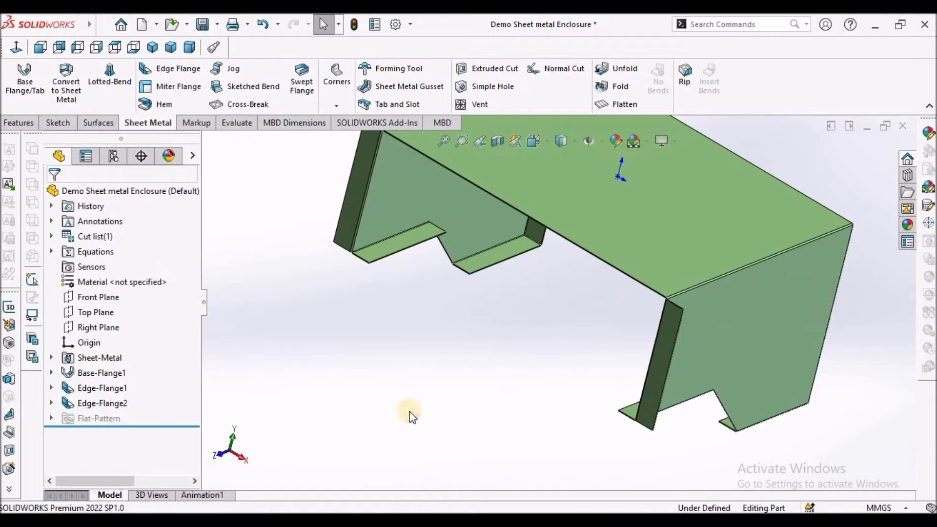
pyautogui.scroll(3, 410, 412)
pyautogui.moveTo(412, 412); pyautogui.dragTo(460, 289, button='middle')
pyautogui.scroll(-3, 433, 241)
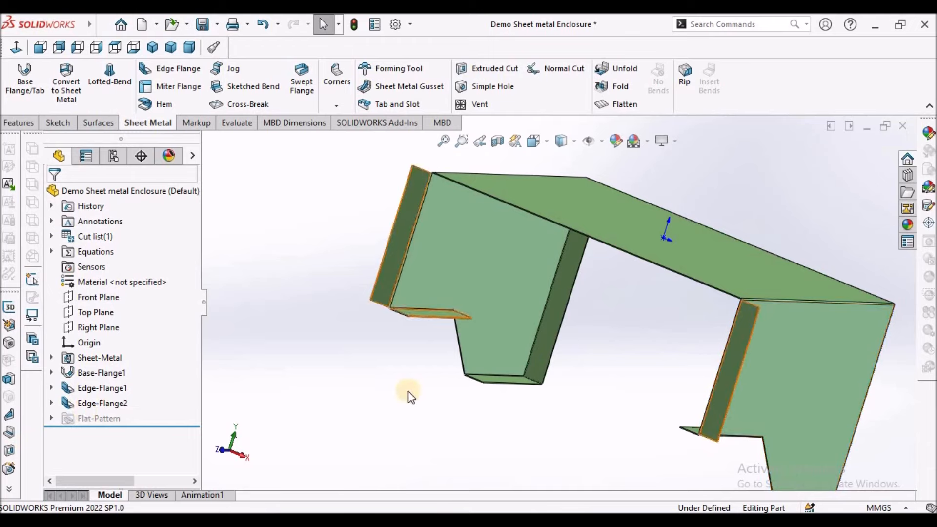
# Open the first profile sketch, Sketch29, of the Edge-Flange2 feature for editing
pyautogui.click(51, 404)
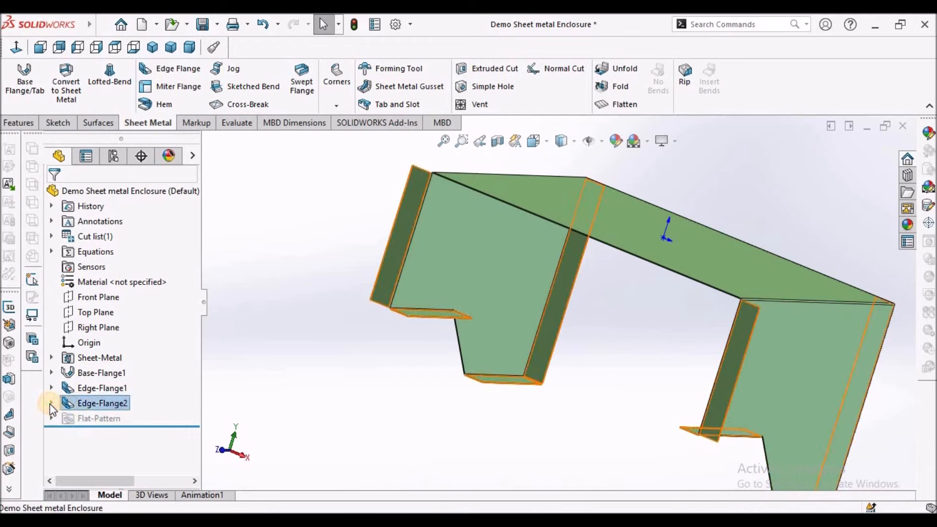
pyautogui.click(118, 237)
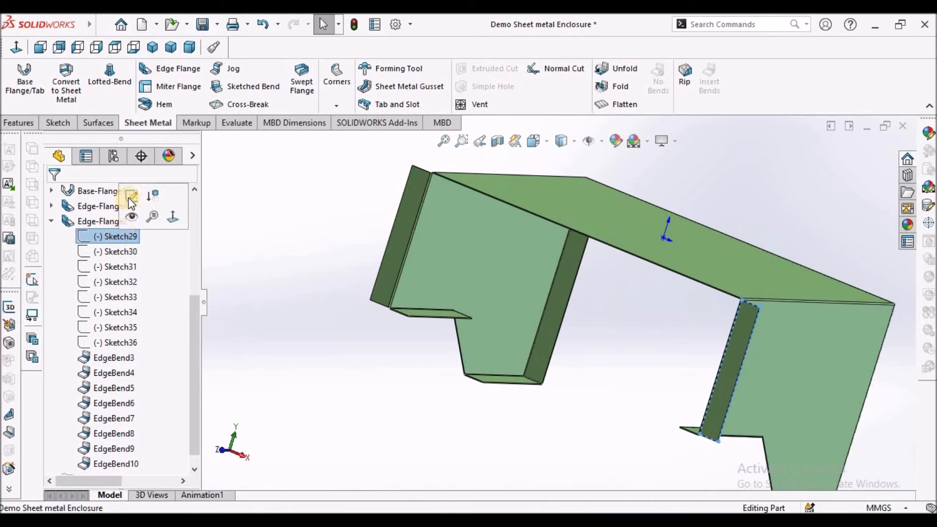
pyautogui.click(125, 193)
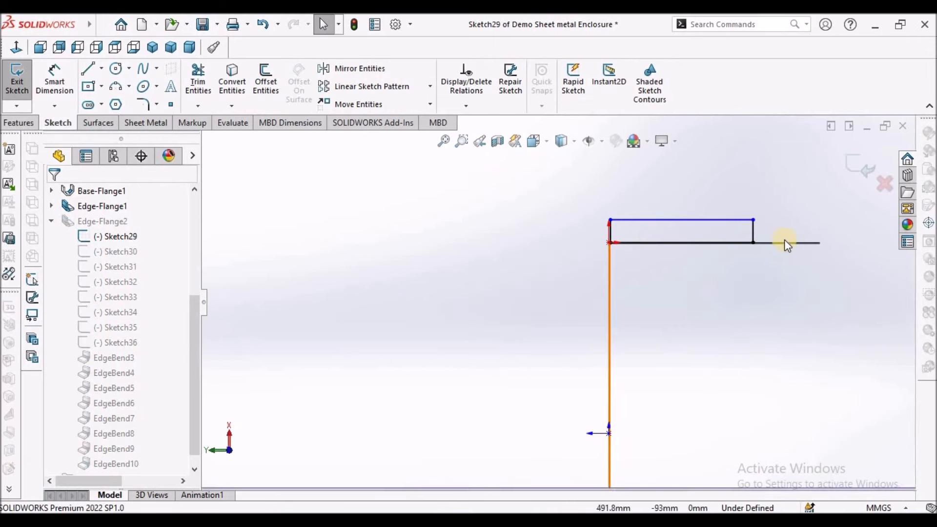
pyautogui.scroll(-3, 781, 242)
# Dimension the flange profile's outer line at 50 mm from the side flange's outer edge and exit the sketch
pyautogui.click(68, 82)
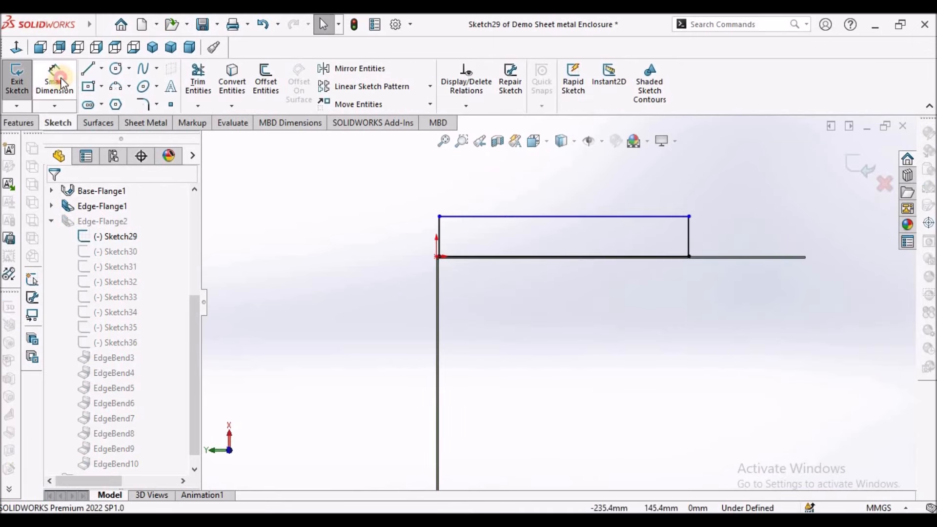
pyautogui.scroll(-3, 713, 250)
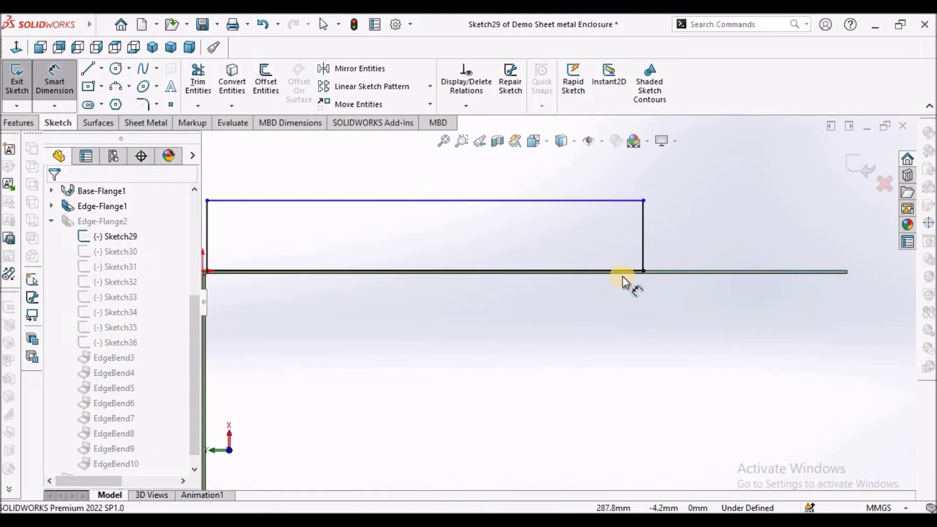
pyautogui.scroll(-3, 676, 275)
pyautogui.click(670, 278)
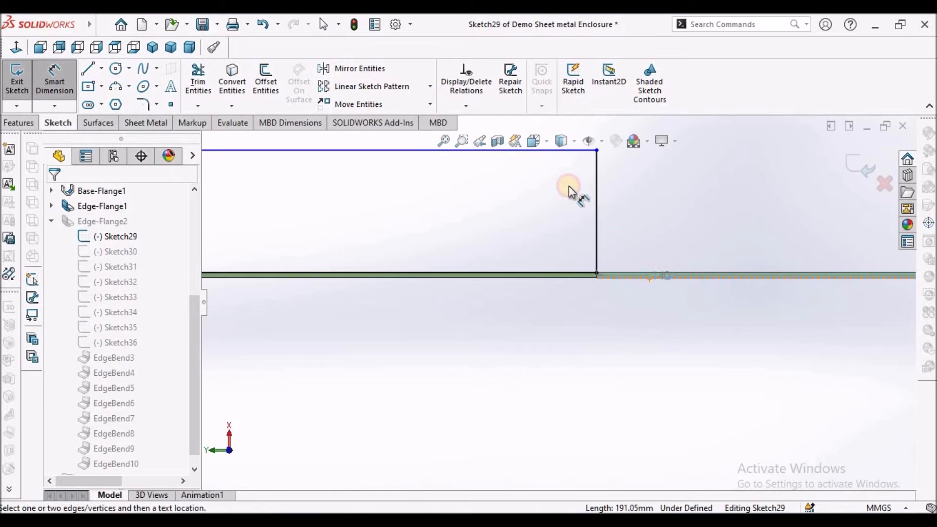
pyautogui.click(561, 152)
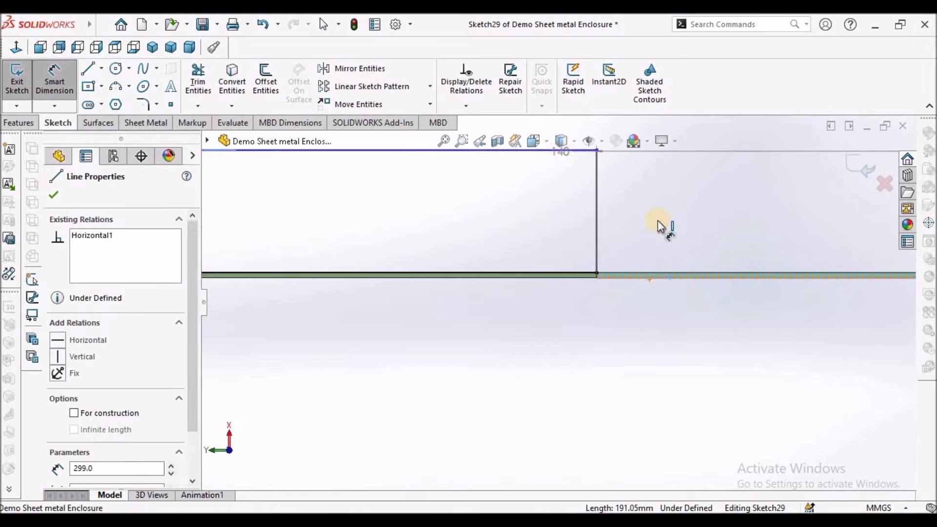
pyautogui.scroll(3, 661, 225)
pyautogui.click(777, 266)
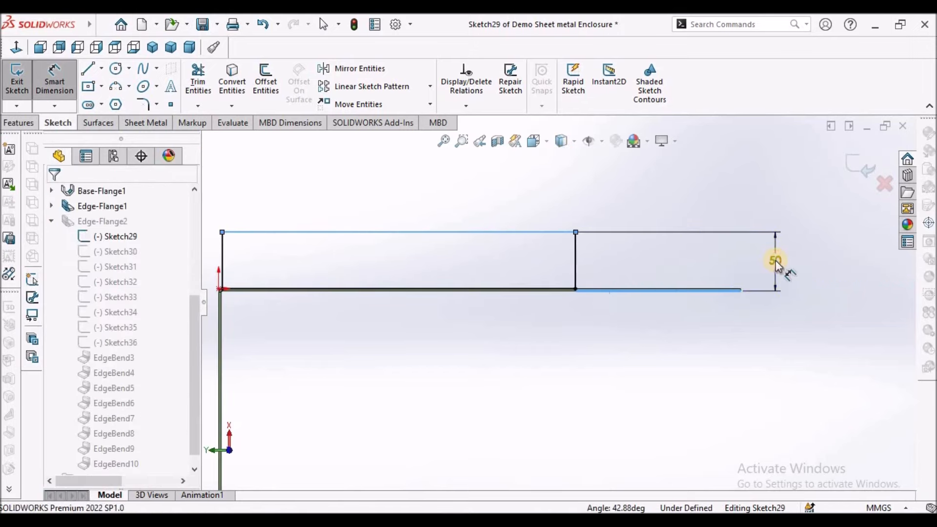
pyautogui.press('Return')
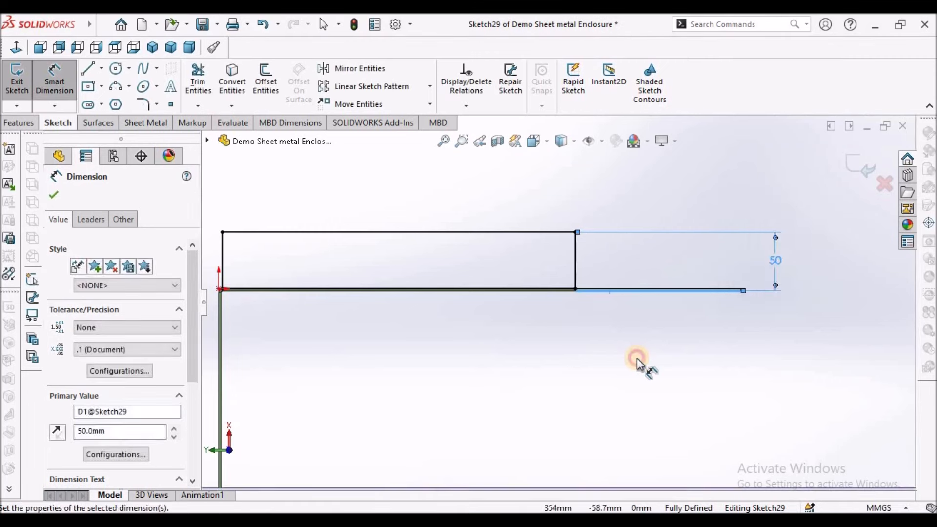
pyautogui.click(853, 169)
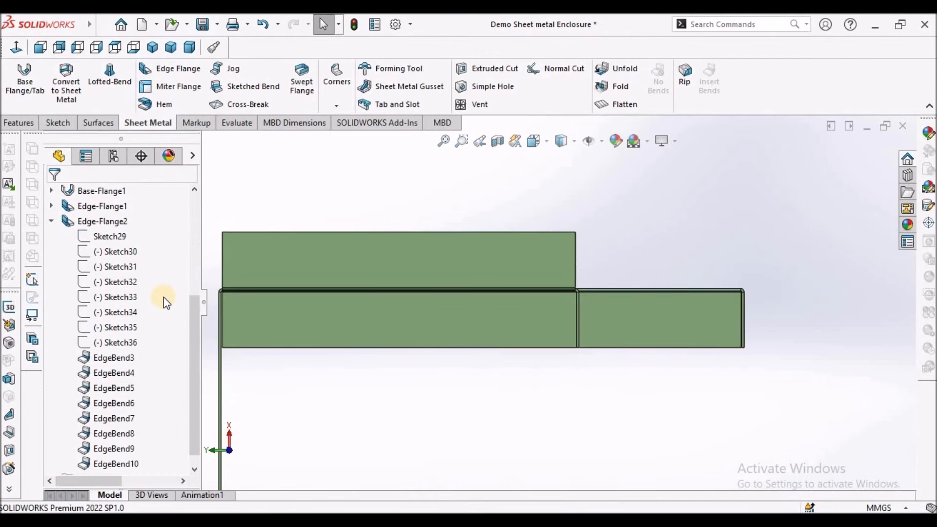
# Show the cover in dimetric view, collapse the flange feature's contents, and switch to the browser's PDF drawing to examine the enclosure cover
pyautogui.click(188, 47)
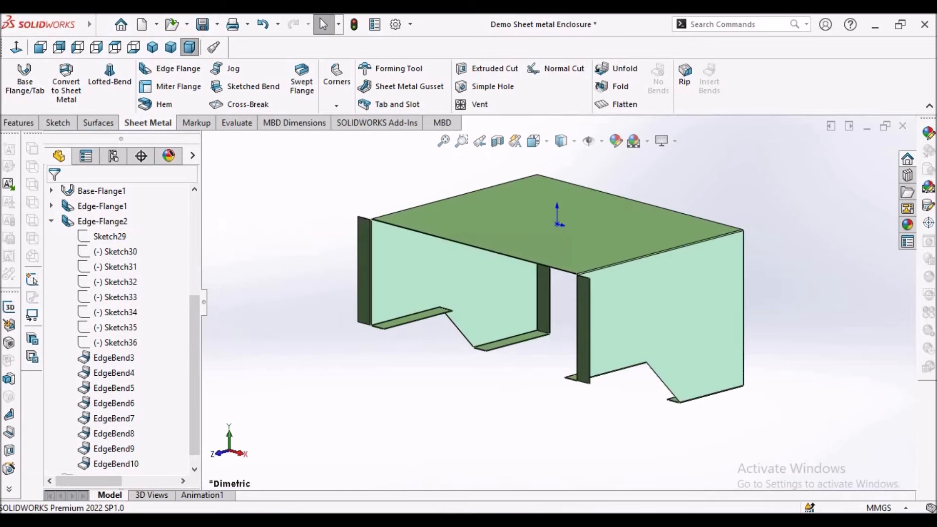
pyautogui.click(51, 221)
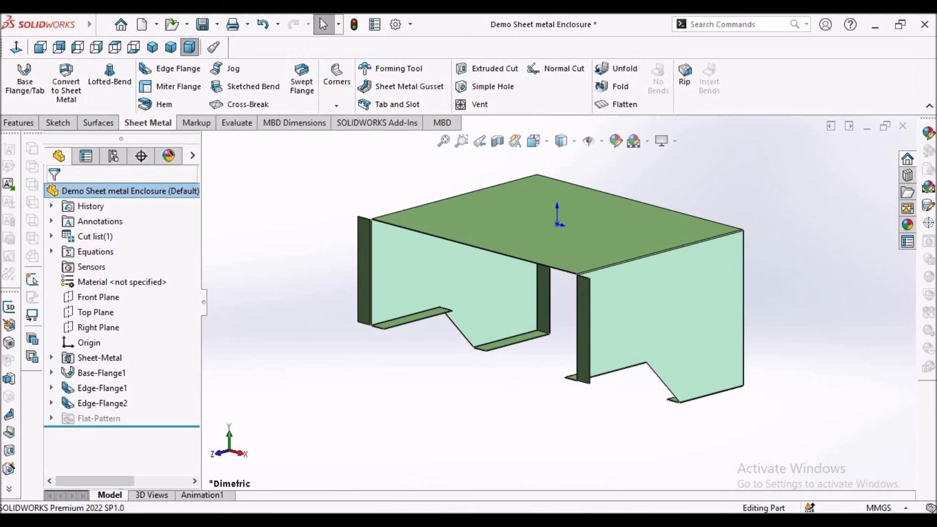
pyautogui.hotkey('alt', 'Tab')
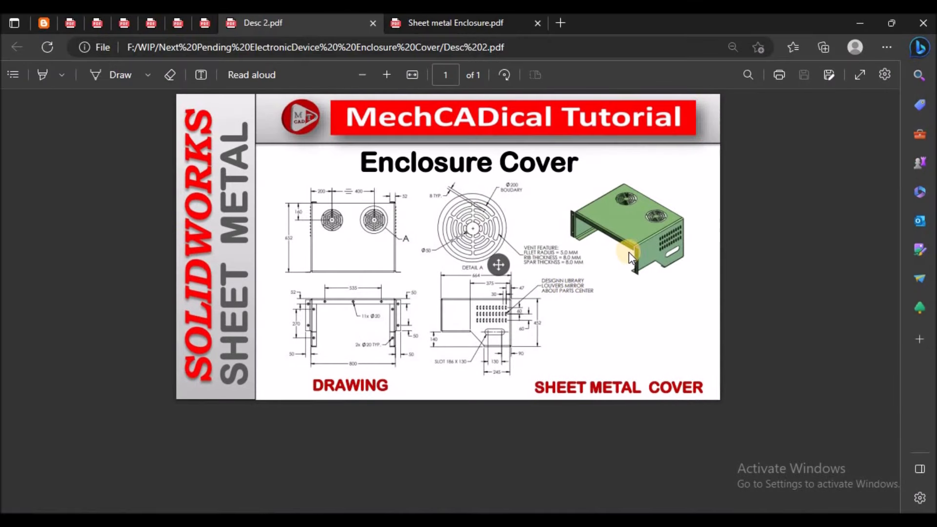
pyautogui.keyDown('ctrl'); pyautogui.scroll(3, 620, 253); pyautogui.keyUp('ctrl')
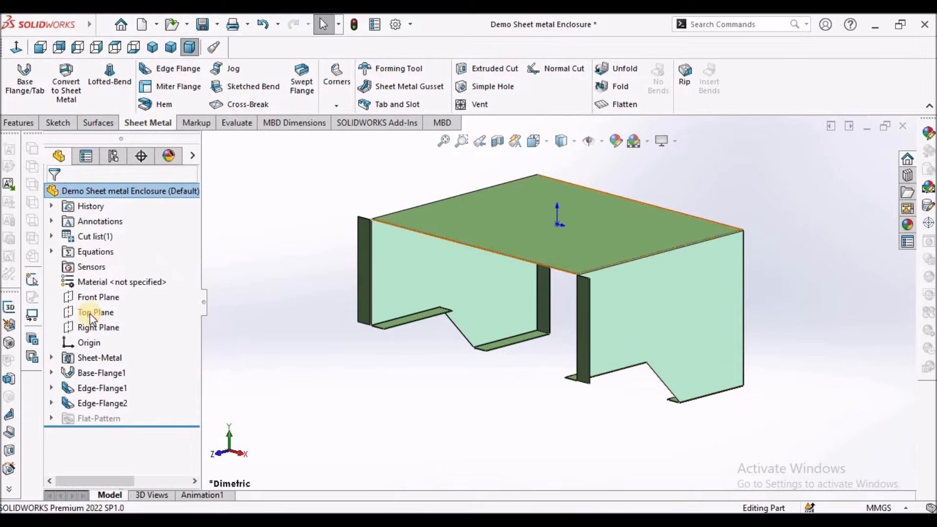
# Sketch a horizontal straight slot about 93 mm between centres on the Right Plane, near the side flange's lower rear corner
pyautogui.click(92, 328)
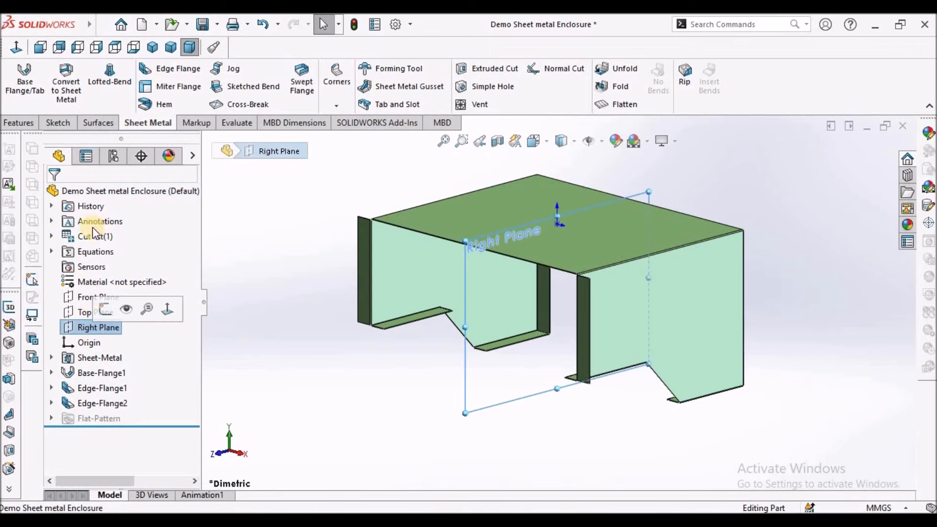
pyautogui.click(59, 122)
pyautogui.click(20, 78)
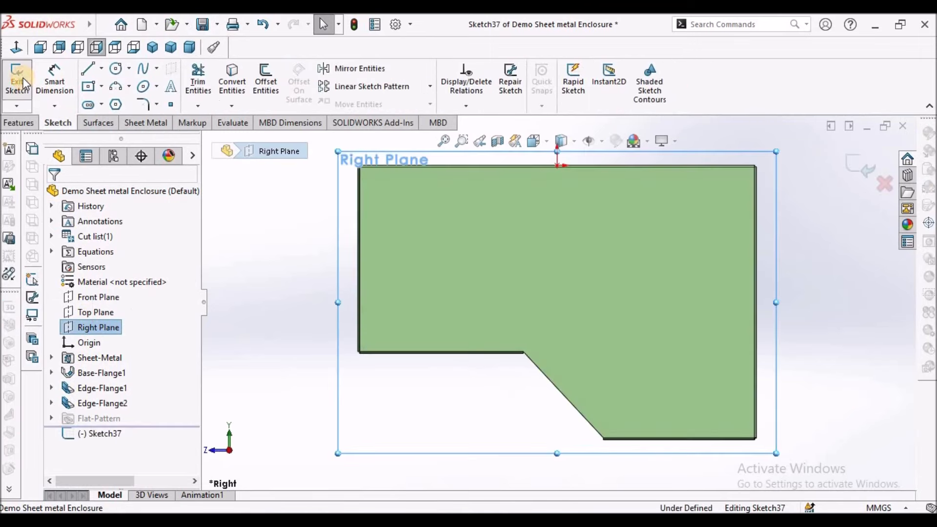
pyautogui.click(102, 105)
pyautogui.click(93, 122)
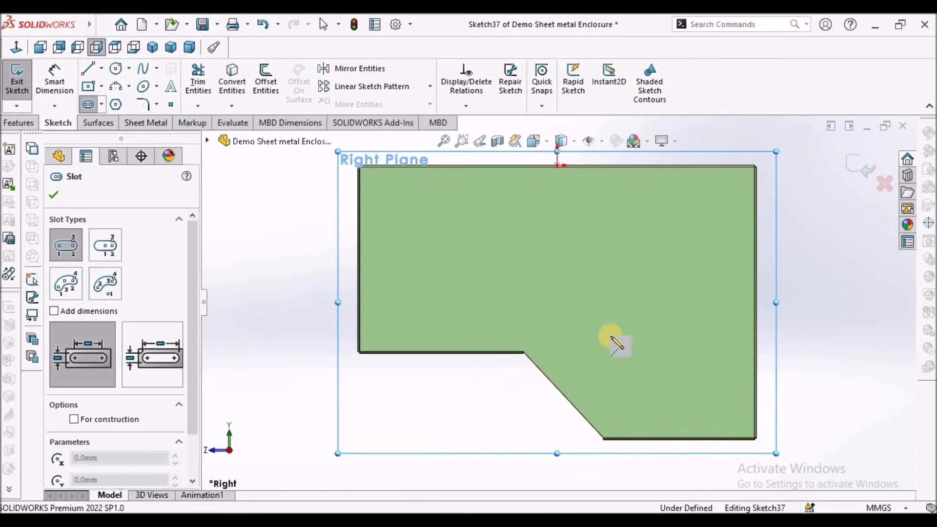
pyautogui.click(659, 370)
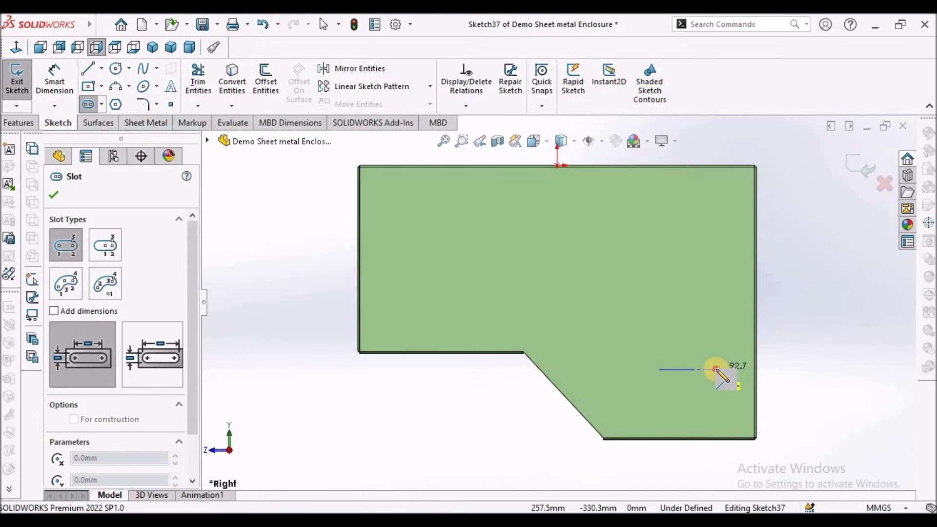
pyautogui.click(719, 356)
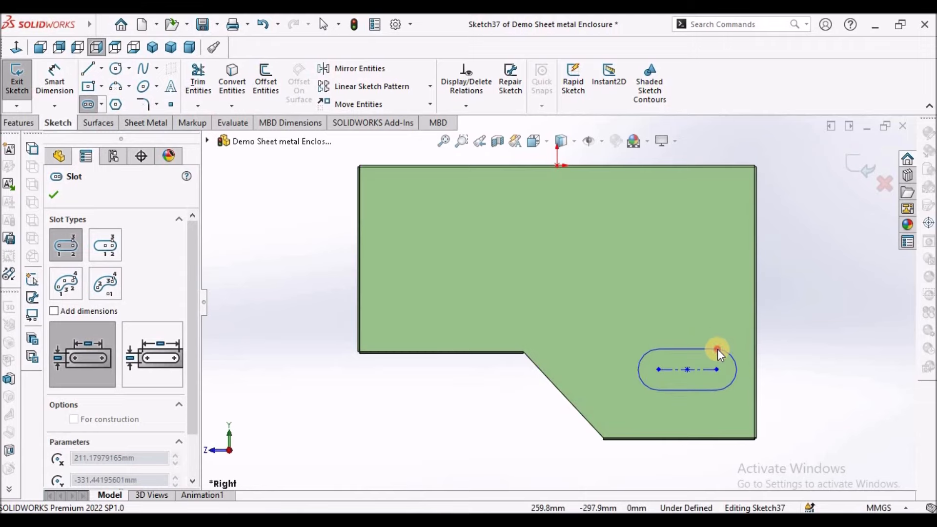
pyautogui.click(717, 350)
pyautogui.rightClick(795, 289)
pyautogui.click(776, 292)
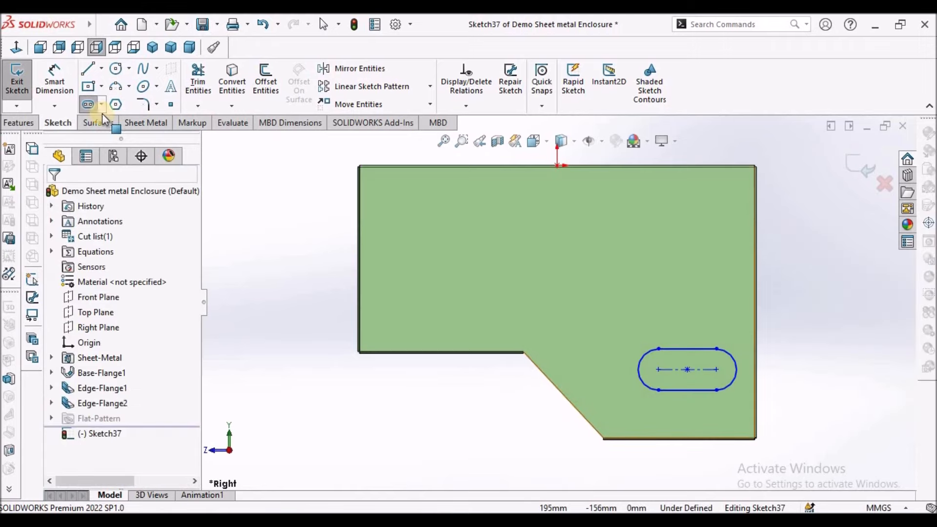
# Set the slot's centre-to-centre distance to 130 mm
pyautogui.click(54, 78)
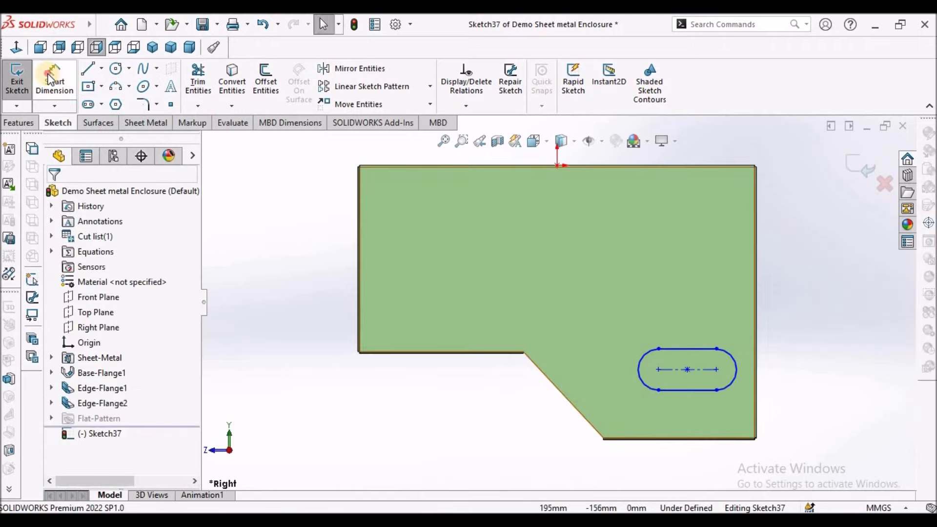
pyautogui.click(695, 369)
pyautogui.click(675, 286)
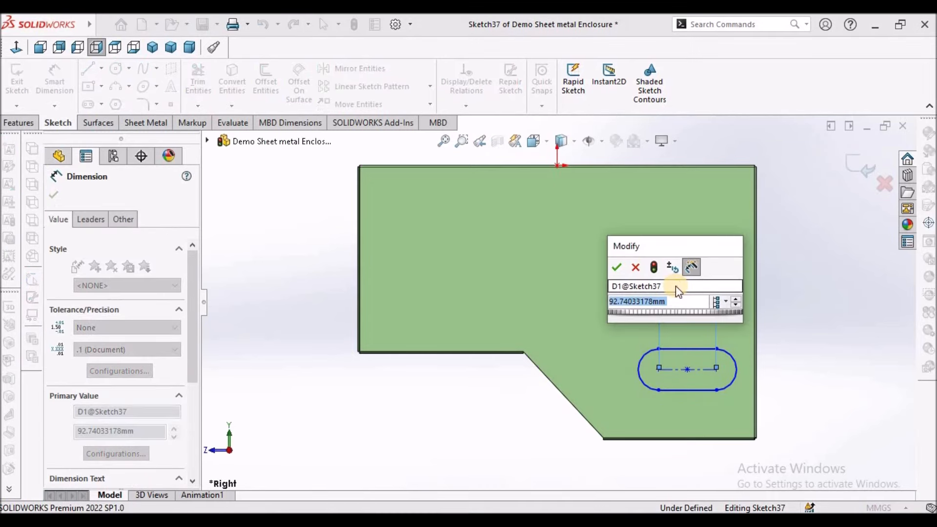
pyautogui.write('130')
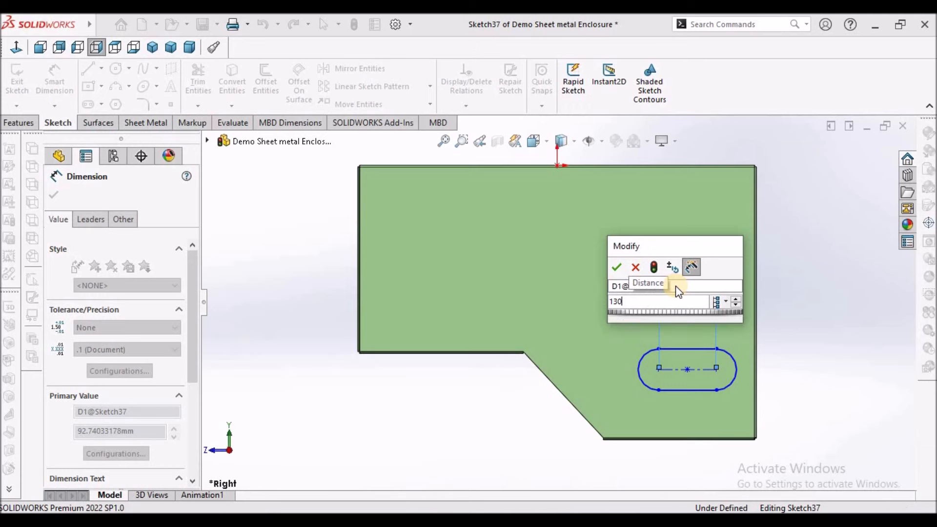
pyautogui.press('Return')
pyautogui.click(795, 341)
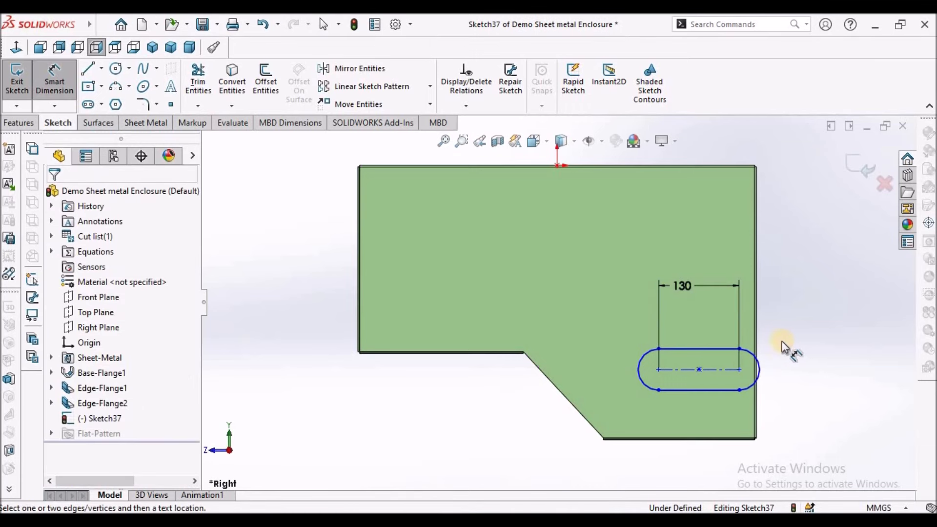
# Set the radius of the slot's rounded end to 28 mm
pyautogui.press('f')
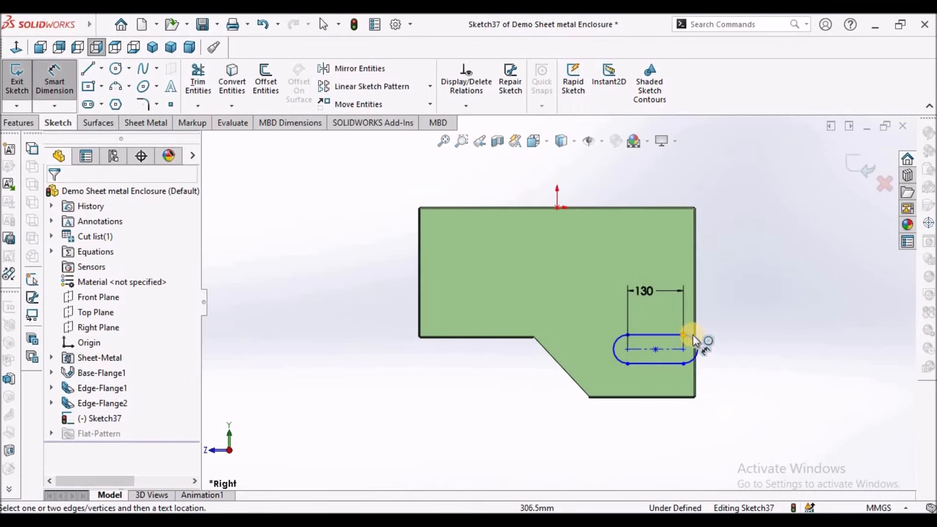
pyautogui.click(695, 340)
pyautogui.click(745, 323)
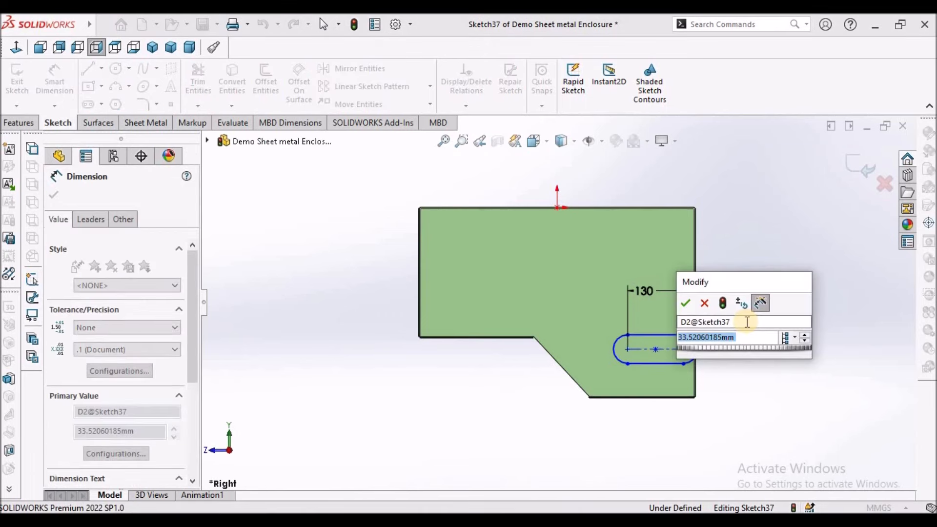
pyautogui.write('28')
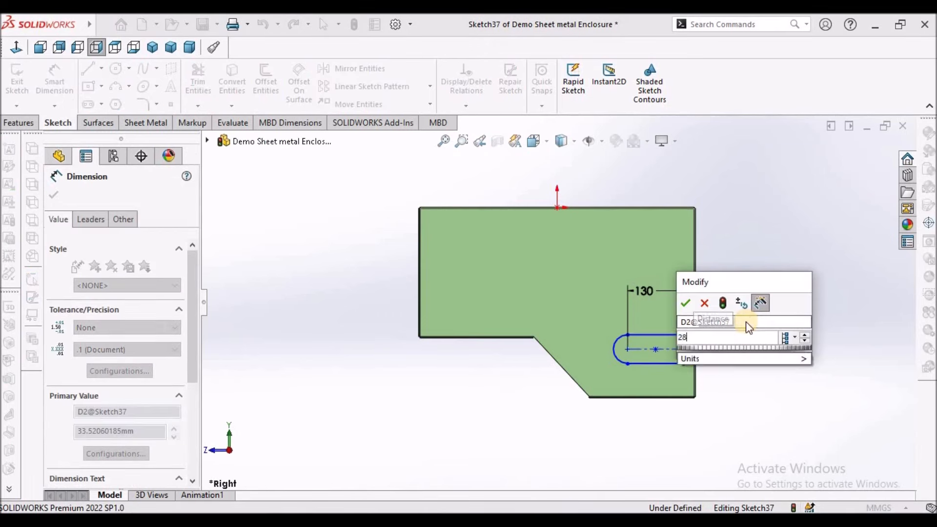
pyautogui.press('Return')
pyautogui.click(741, 383)
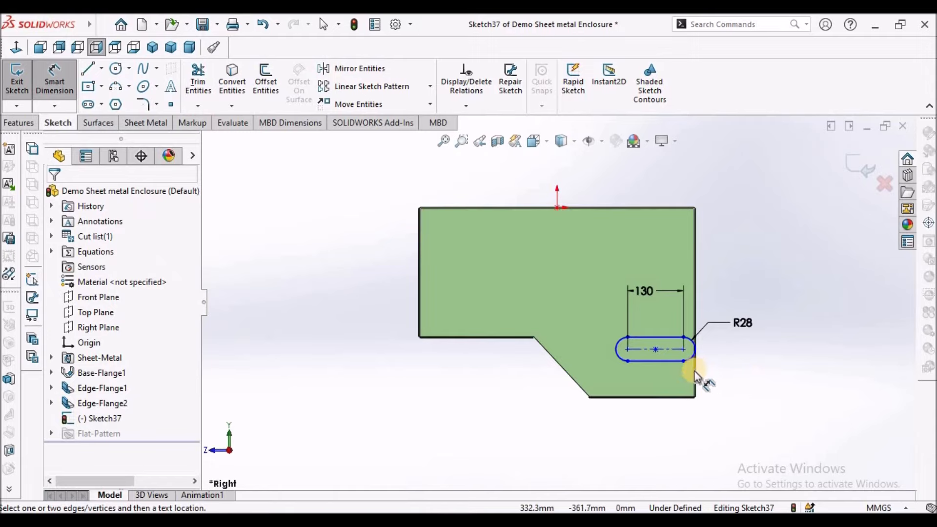
# Dimension the slot's rear arc centre 90 mm from the side flange's rear vertical edge, placing the dimension below the flange
pyautogui.scroll(-5, 703, 383)
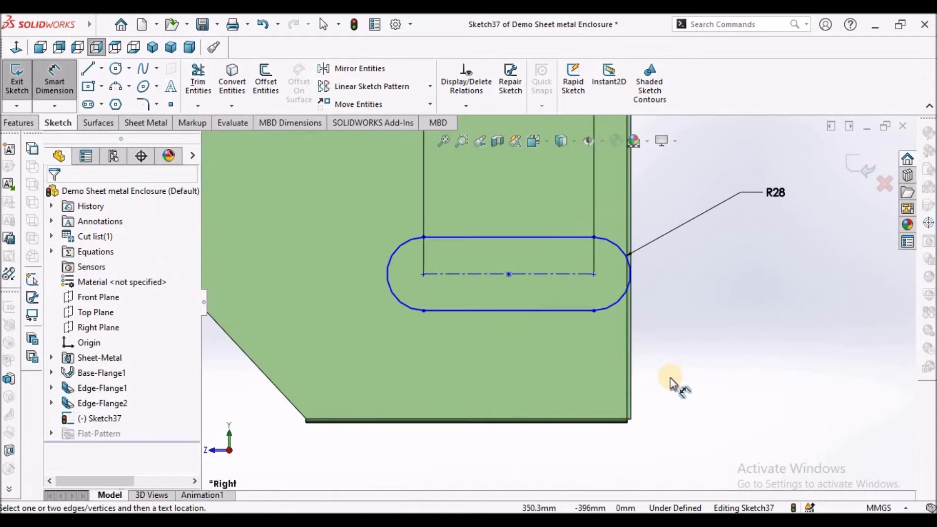
pyautogui.click(632, 380)
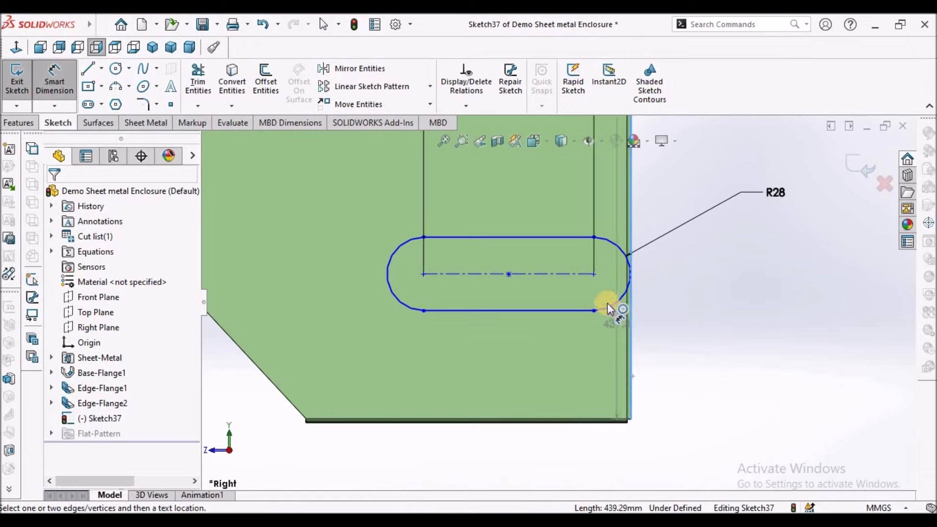
pyautogui.click(593, 277)
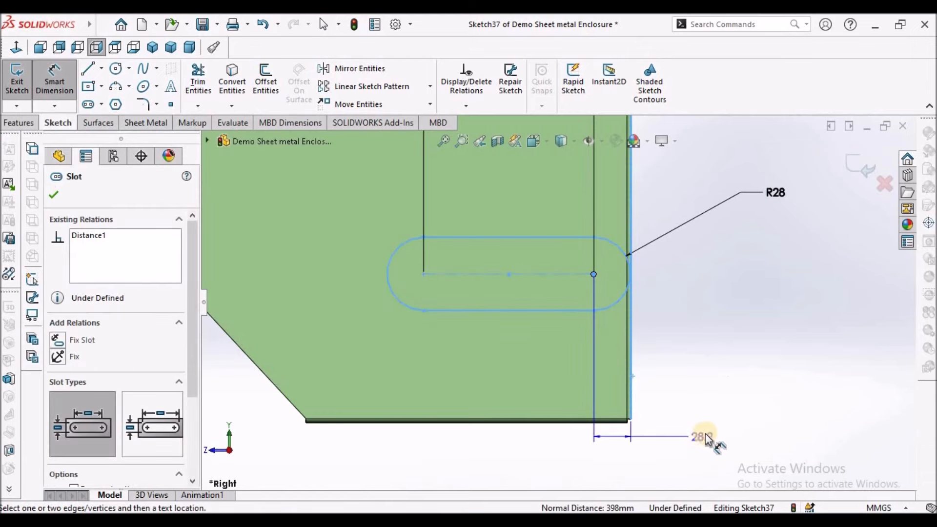
pyautogui.click(707, 433)
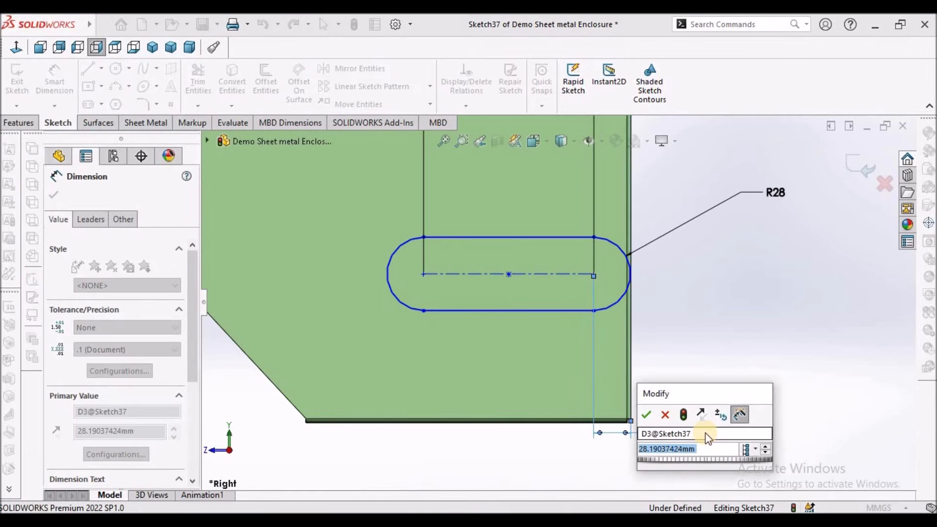
pyautogui.write('90')
pyautogui.press('Return')
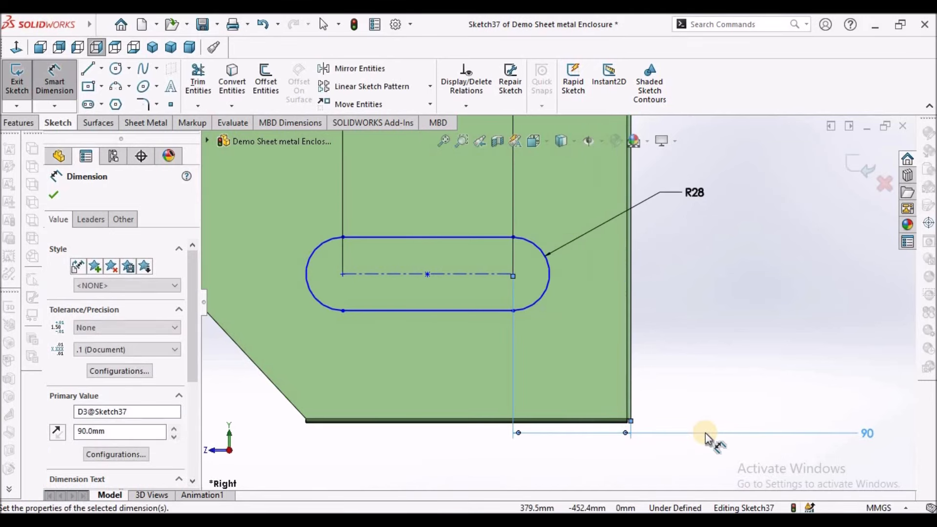
pyautogui.scroll(5, 784, 384)
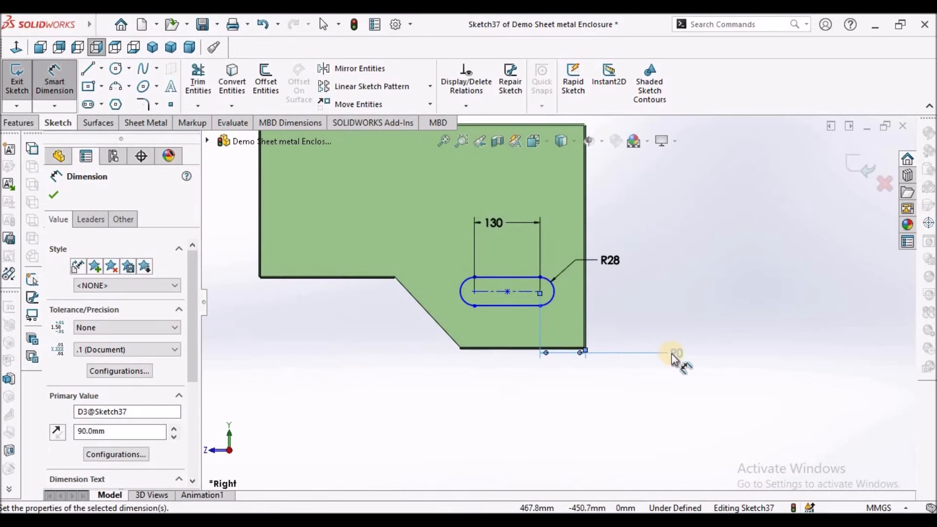
pyautogui.moveTo(676, 359); pyautogui.dragTo(607, 397)
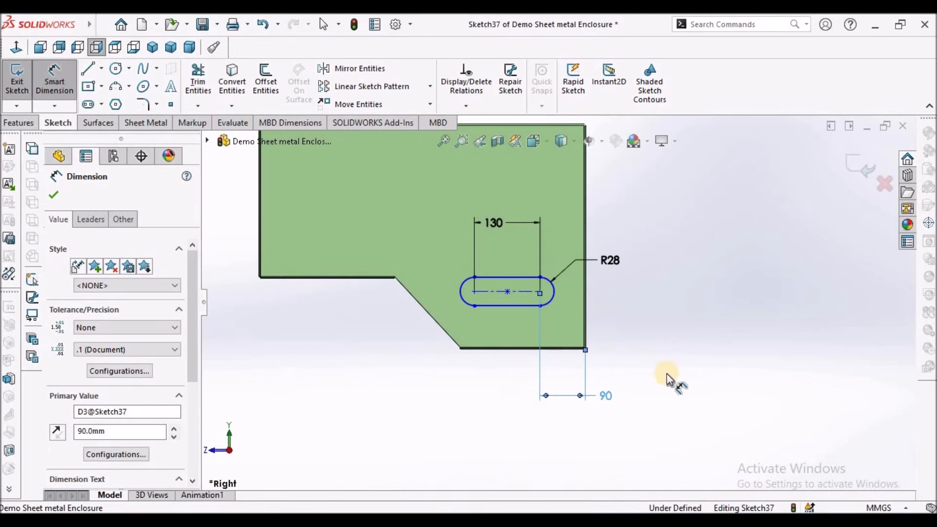
pyautogui.click(669, 379)
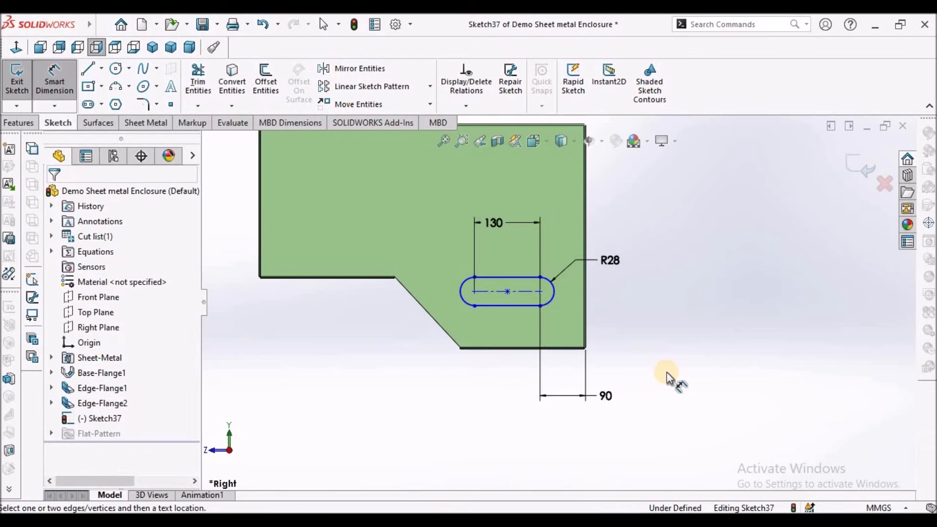
# Dimension the slot's rear arc centre 120 mm above the side flange's lower edge and leave the dimension tool
pyautogui.click(509, 348)
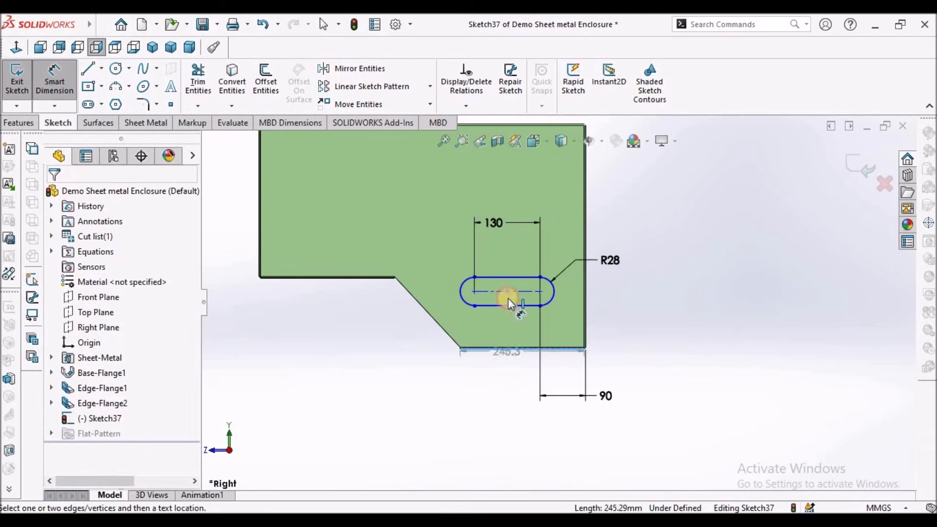
pyautogui.click(537, 291)
pyautogui.click(646, 315)
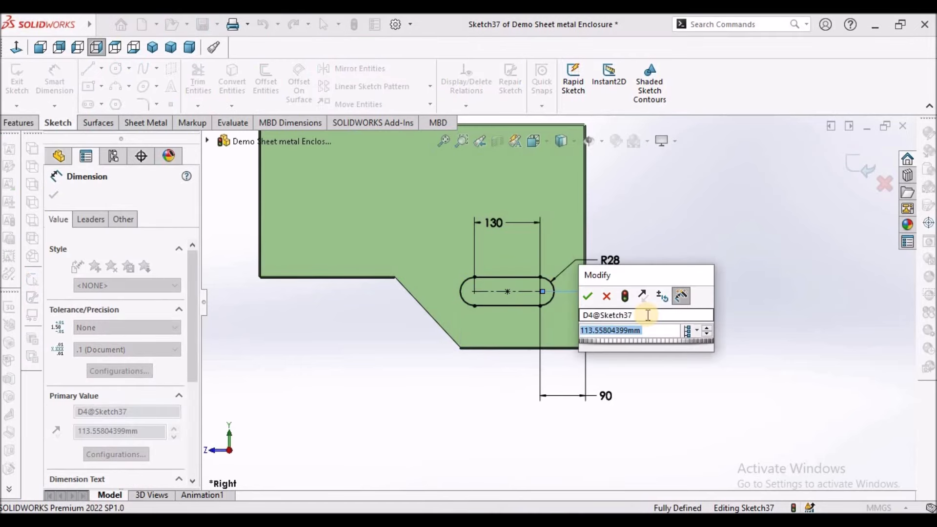
pyautogui.write('120')
pyautogui.press('Return')
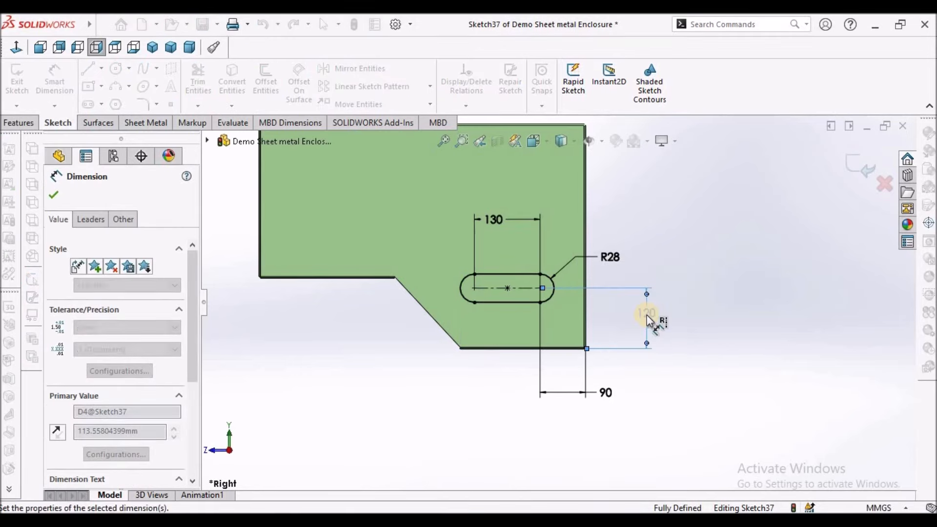
pyautogui.click(736, 306)
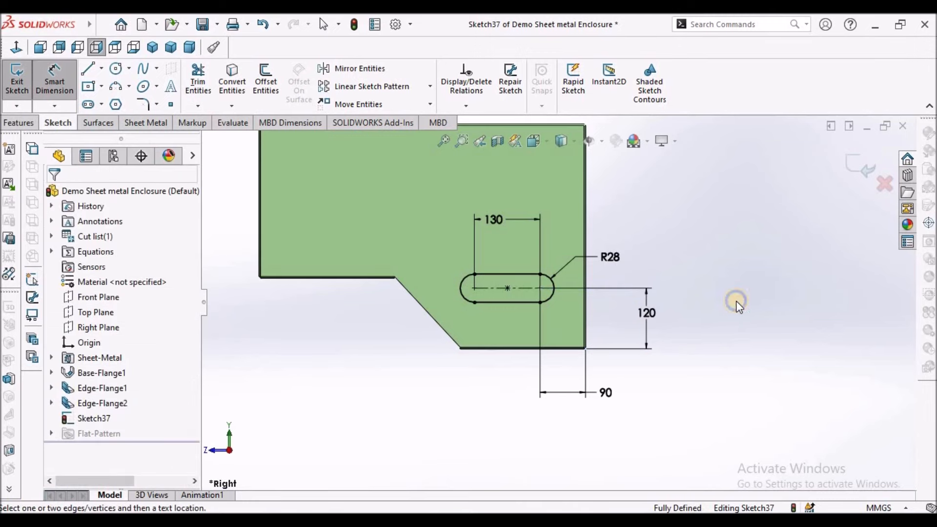
pyautogui.rightClick(737, 301)
pyautogui.click(745, 343)
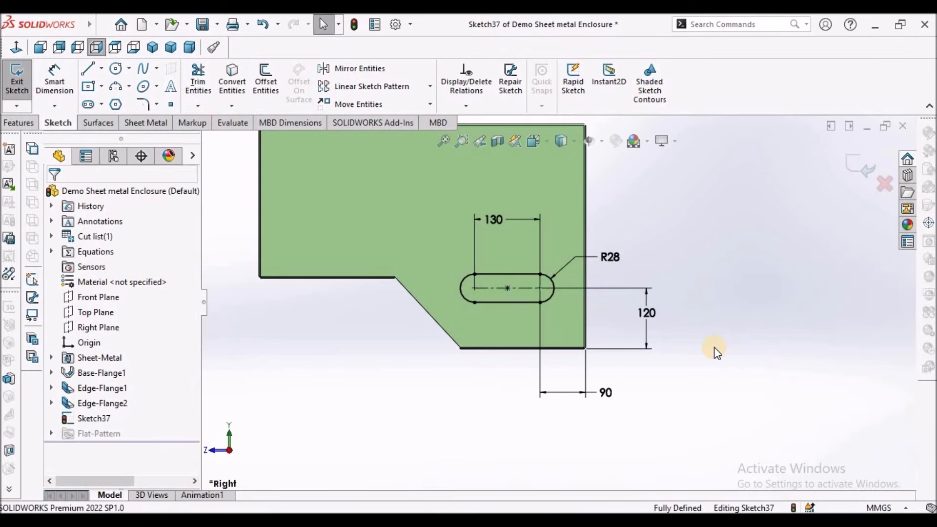
# Cut the slot through both side flanges with a sheet metal Extruded Cut set to Through All - Both
pyautogui.scroll(3, 714, 347)
pyautogui.moveTo(570, 268)
pyautogui.mouseDown(button='middle')
pyautogui.moveTo(625, 307)
pyautogui.moveTo(478, 314)
pyautogui.mouseUp(button='middle')
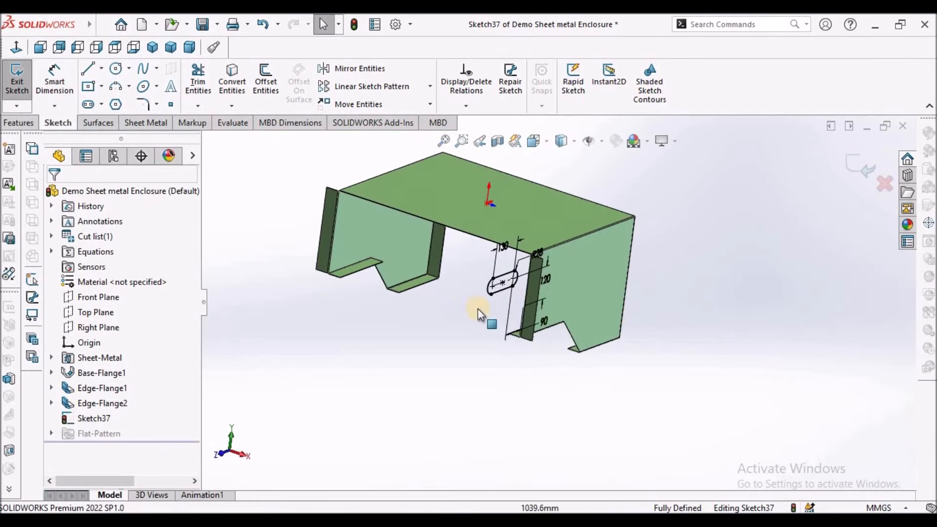
pyautogui.click(161, 124)
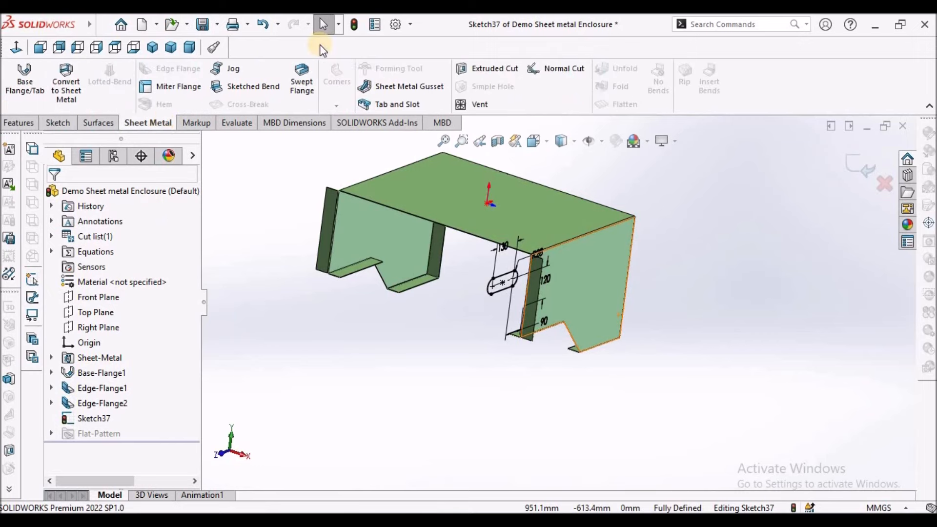
pyautogui.click(470, 68)
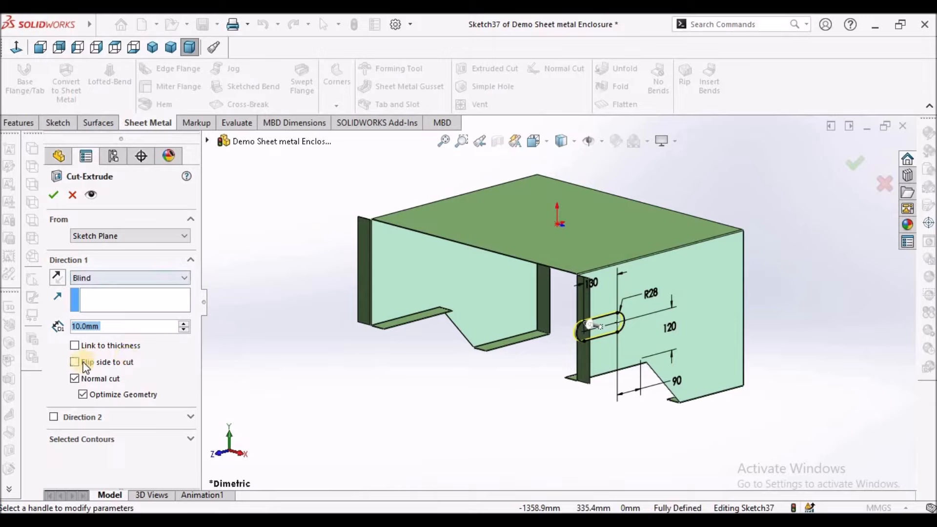
pyautogui.click(75, 345)
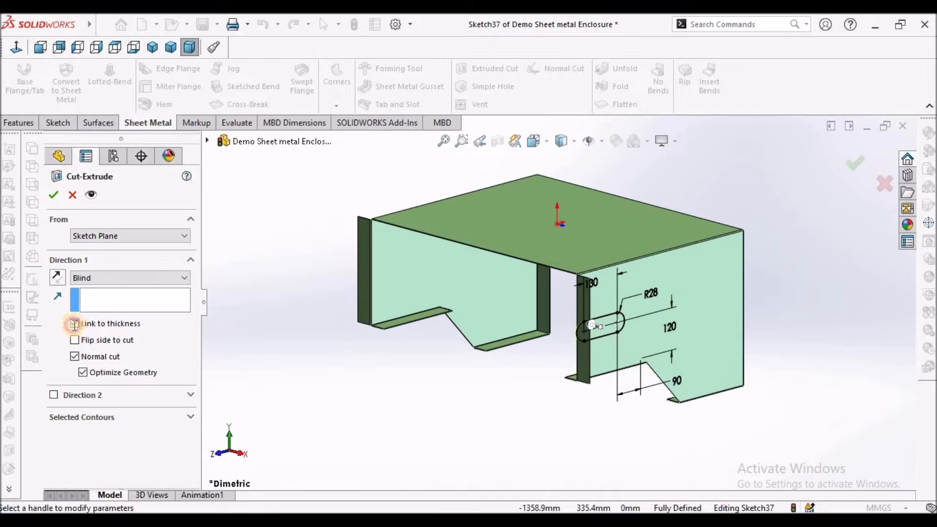
pyautogui.click(75, 324)
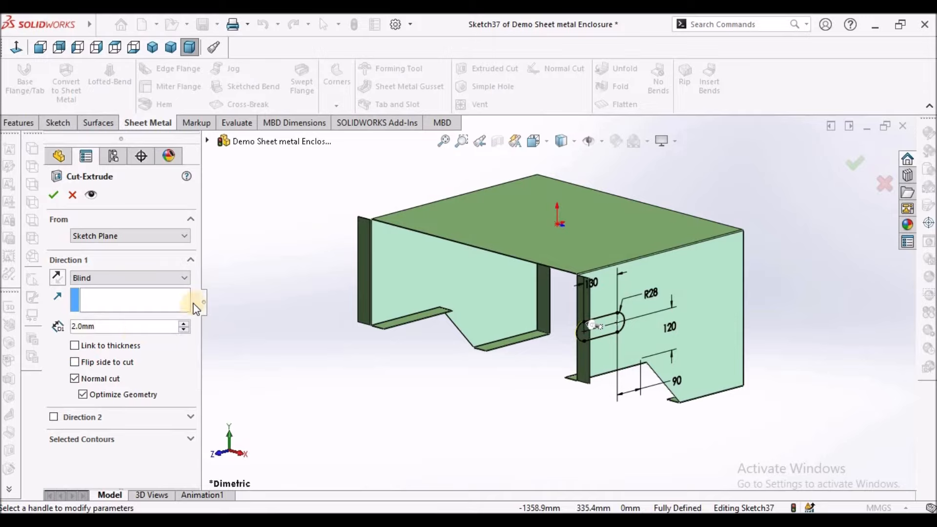
pyautogui.click(185, 278)
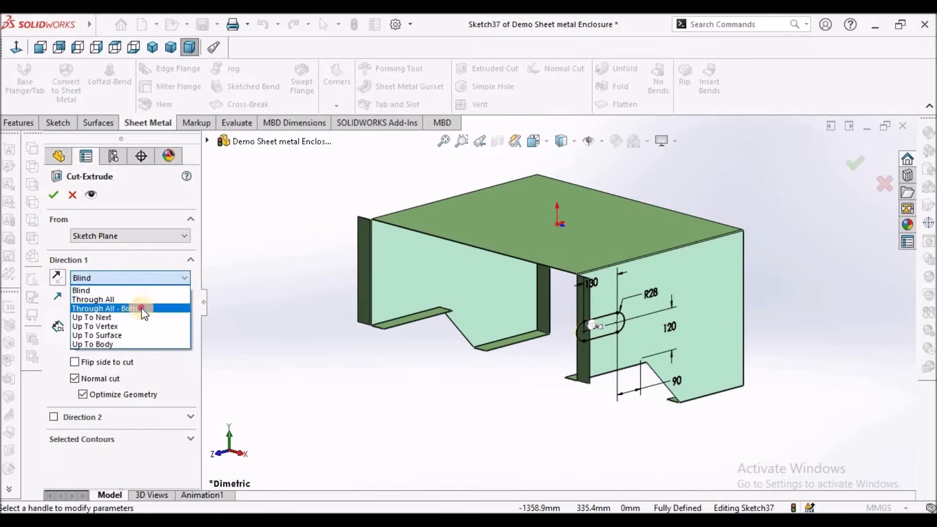
pyautogui.click(143, 308)
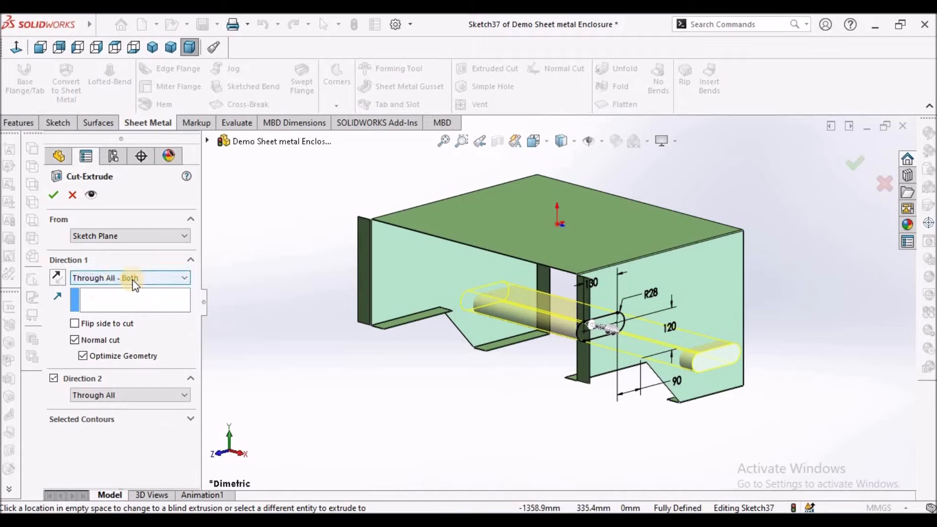
pyautogui.moveTo(435, 332); pyautogui.dragTo(454, 365, button='middle')
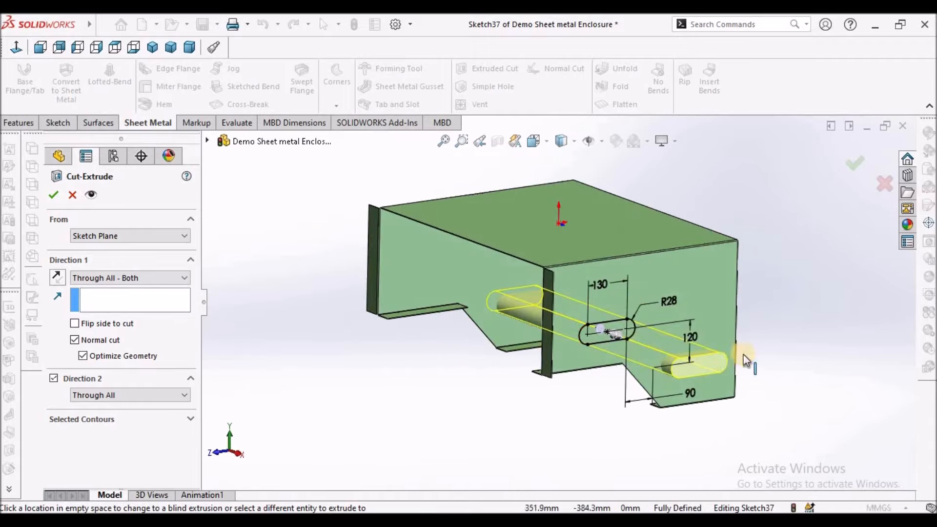
pyautogui.moveTo(542, 342); pyautogui.dragTo(382, 300, button='middle')
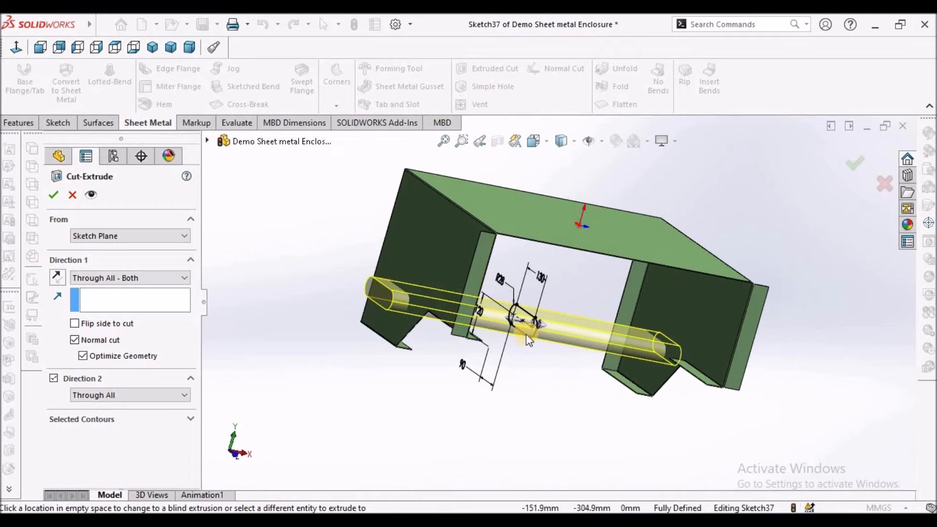
pyautogui.moveTo(559, 373); pyautogui.dragTo(547, 354, button='middle')
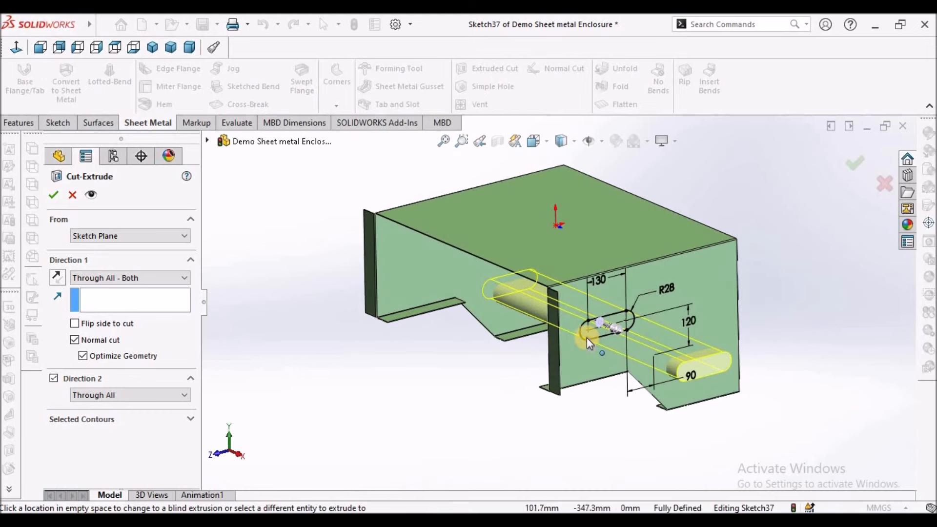
pyautogui.click(55, 195)
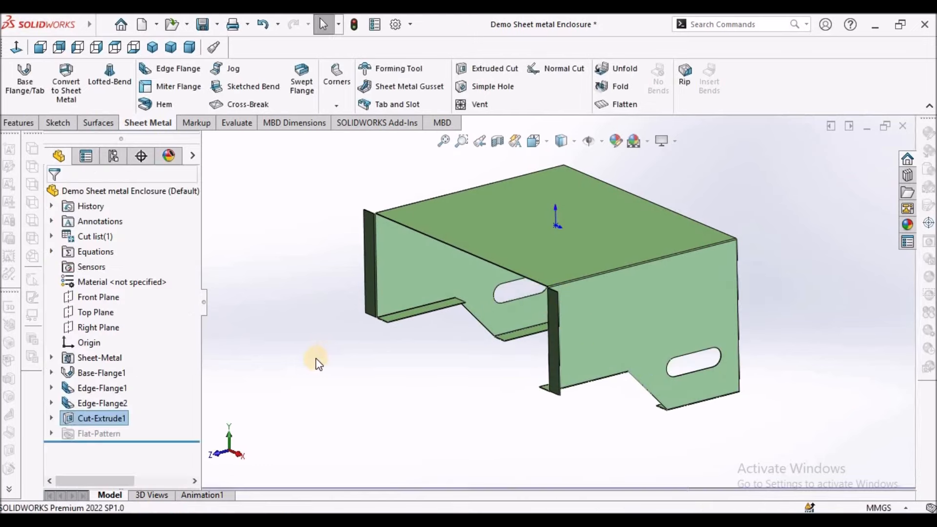
# Inspect the cut cover, return it to dimetric view, and switch to the browser's PDF drawing to examine the louver layout
pyautogui.scroll(2, 568, 333)
pyautogui.moveTo(568, 332); pyautogui.dragTo(590, 305, button='middle')
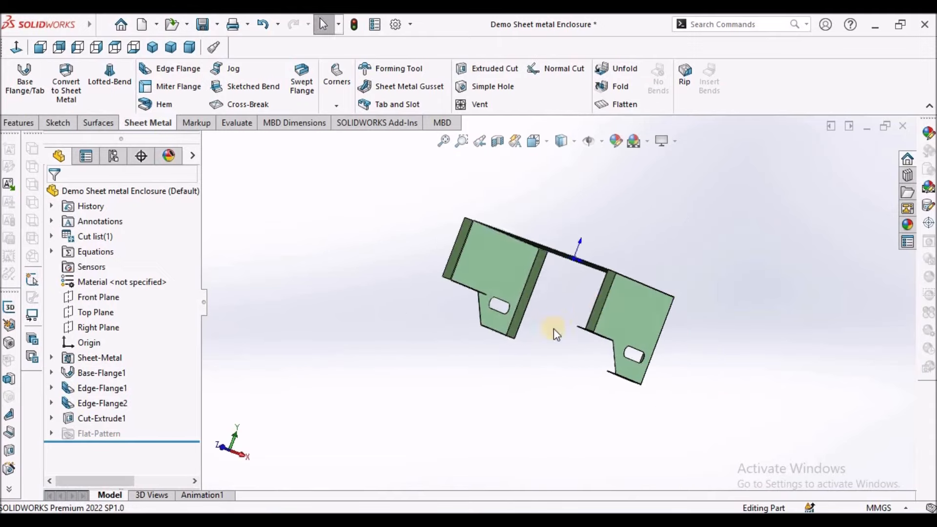
pyautogui.click(190, 47)
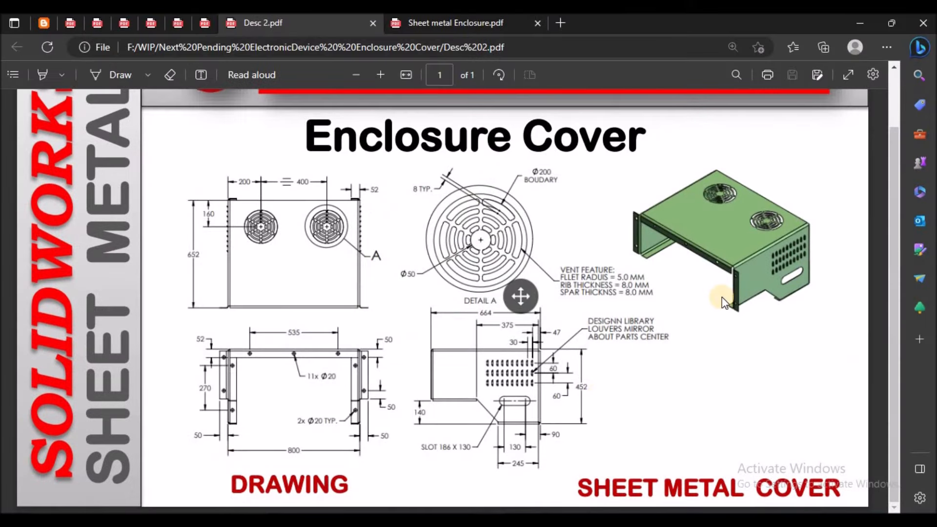
pyautogui.keyDown('ctrl'); pyautogui.scroll(2, 525, 392); pyautogui.keyUp('ctrl')
pyautogui.keyDown('ctrl'); pyautogui.scroll(-1, 449, 351); pyautogui.keyUp('ctrl')
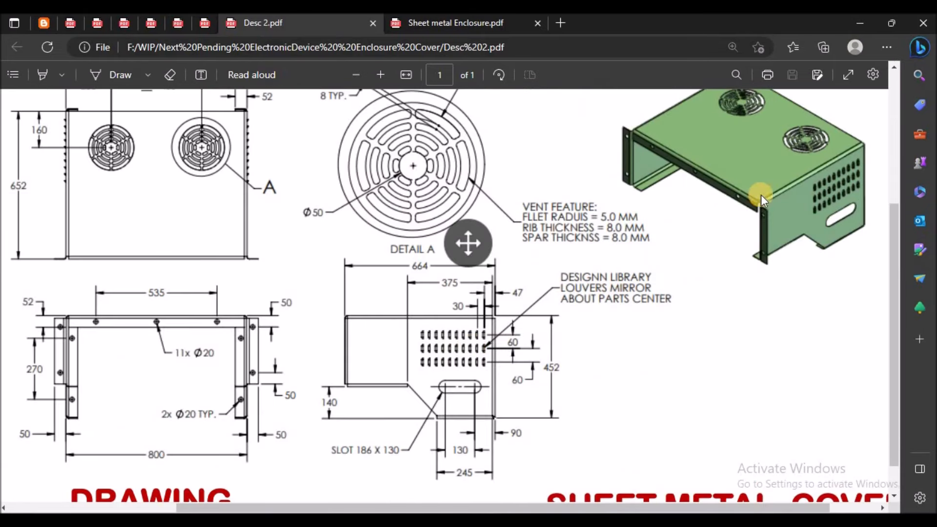
pyautogui.keyDown('ctrl'); pyautogui.scroll(1, 799, 191); pyautogui.keyUp('ctrl')
pyautogui.keyDown('ctrl'); pyautogui.scroll(-3, 799, 194); pyautogui.keyUp('ctrl')
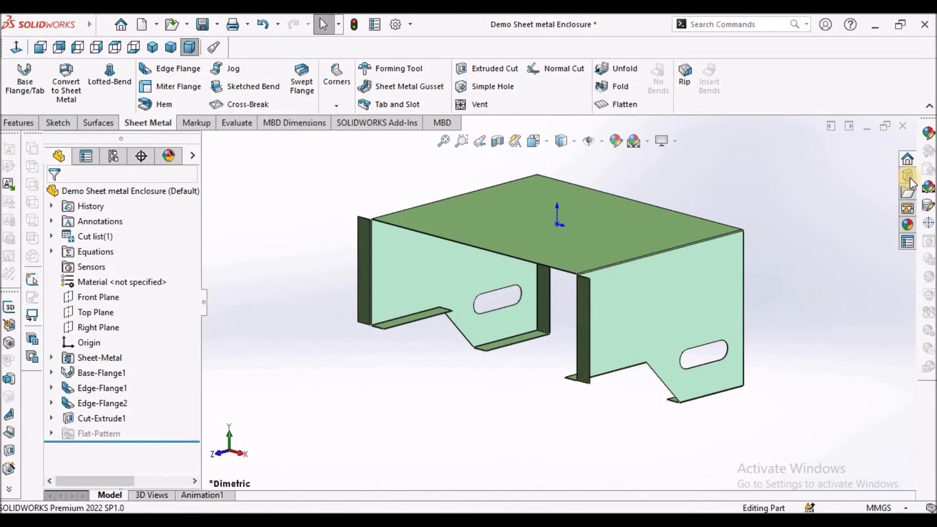
# Switch back to SOLIDWORKS and open the louvers folder among the Design Library's forming tools
pyautogui.click(910, 176)
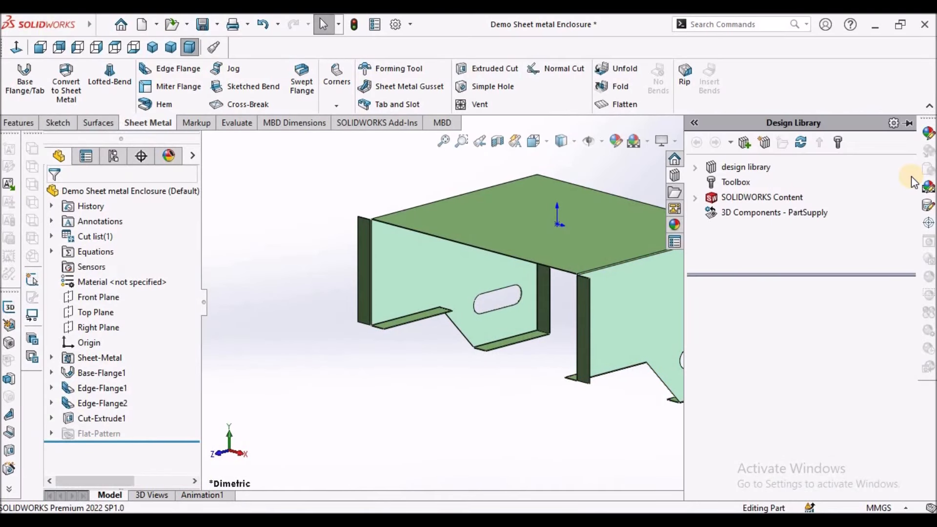
pyautogui.click(699, 166)
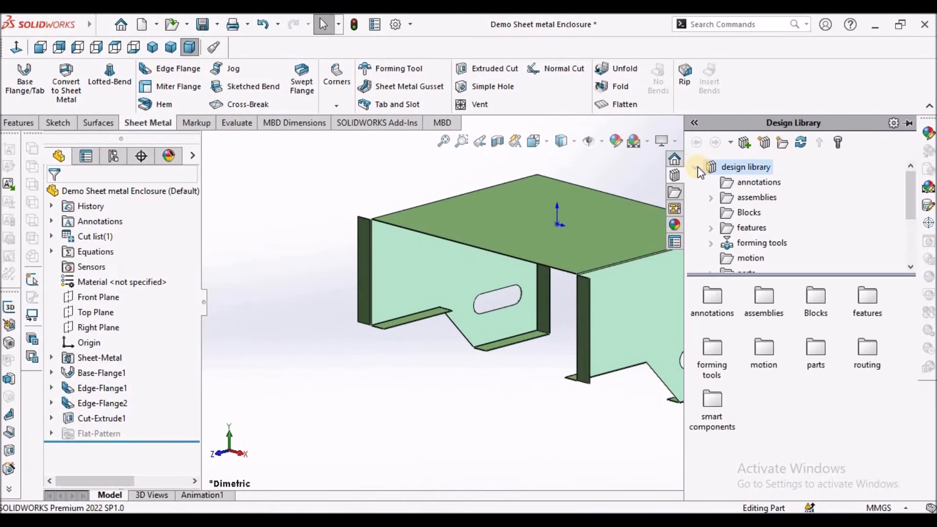
pyautogui.click(751, 244)
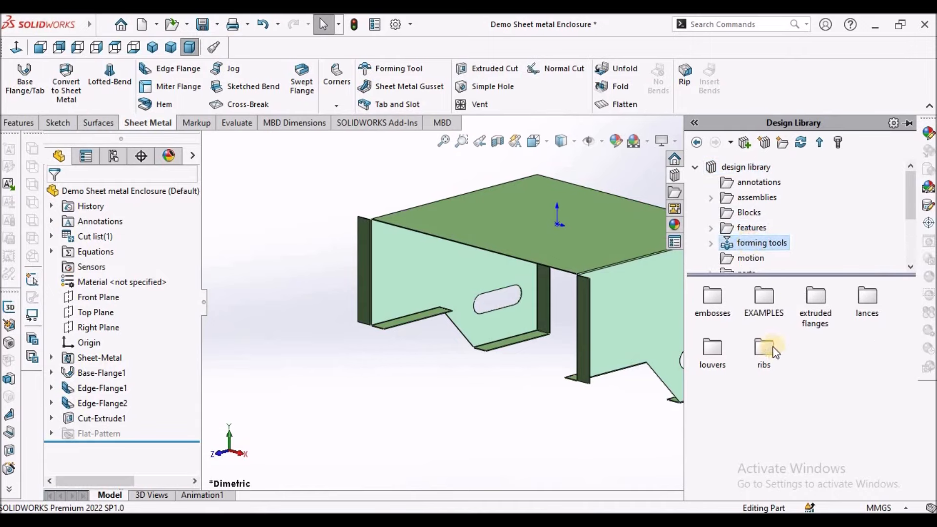
pyautogui.doubleClick(722, 358)
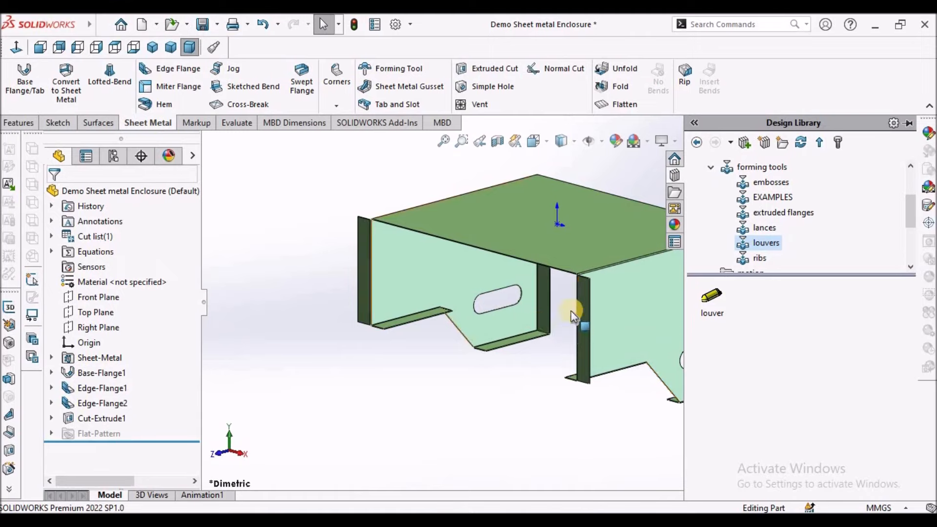
# Place the library louver on the outer face of the Edge-Flange1 side wall, above the slot
pyautogui.scroll(5, 615, 307)
pyautogui.scroll(-5, 630, 305)
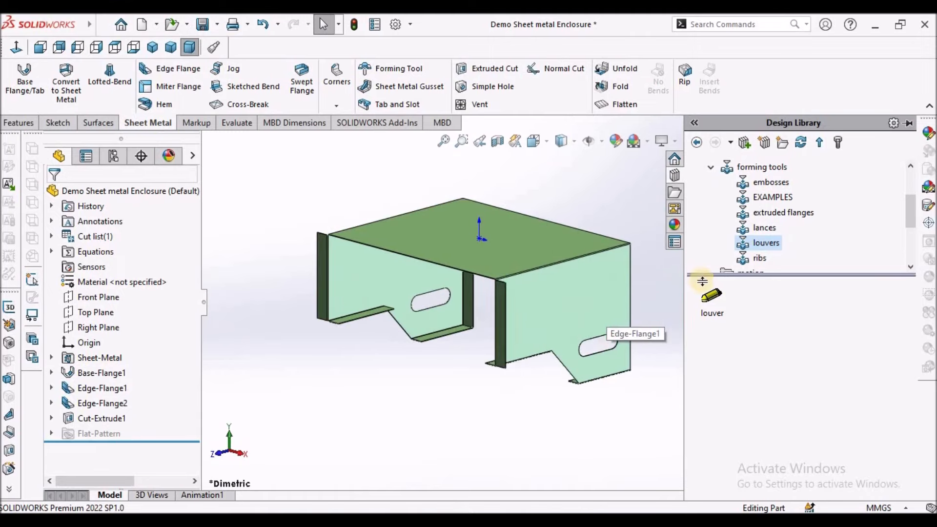
pyautogui.moveTo(696, 301)
pyautogui.moveTo(696, 299); pyautogui.dragTo(593, 283)
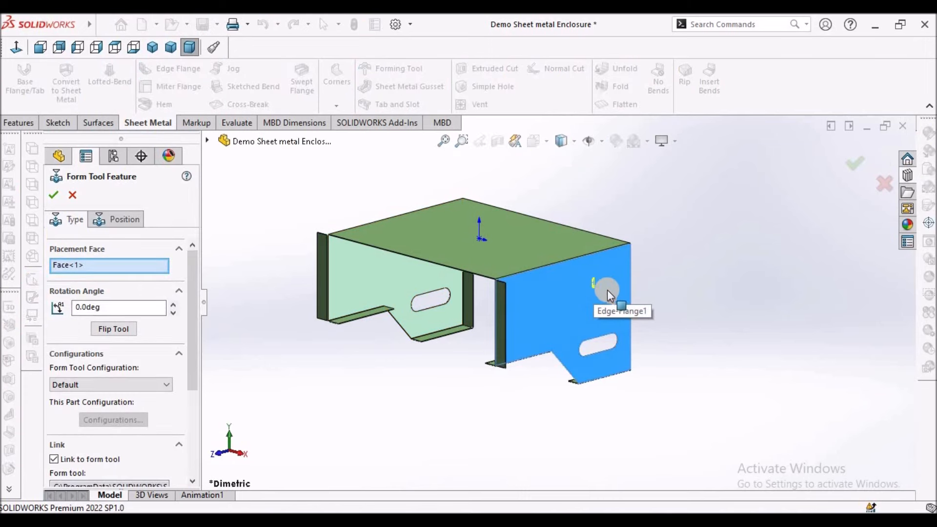
pyautogui.scroll(-6, 586, 285)
pyautogui.moveTo(556, 281); pyautogui.dragTo(616, 260, button='middle')
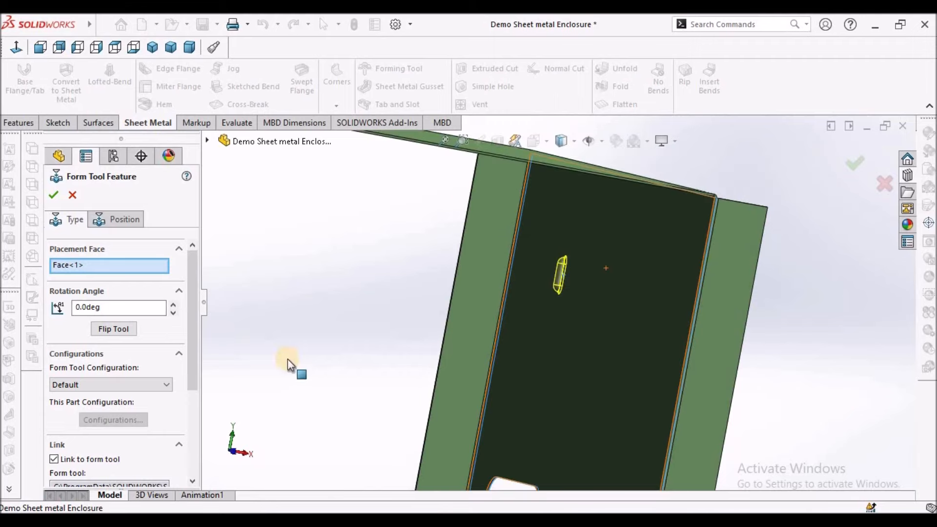
# Flip the louver forming tool and set its rotation angle to 180 degrees
pyautogui.click(122, 329)
pyautogui.moveTo(546, 294)
pyautogui.mouseDown(button='middle')
pyautogui.moveTo(579, 279)
pyautogui.moveTo(509, 264)
pyautogui.moveTo(559, 303)
pyautogui.moveTo(550, 311)
pyautogui.mouseUp(button='middle')
pyautogui.scroll(-3, 551, 297)
pyautogui.click(117, 307)
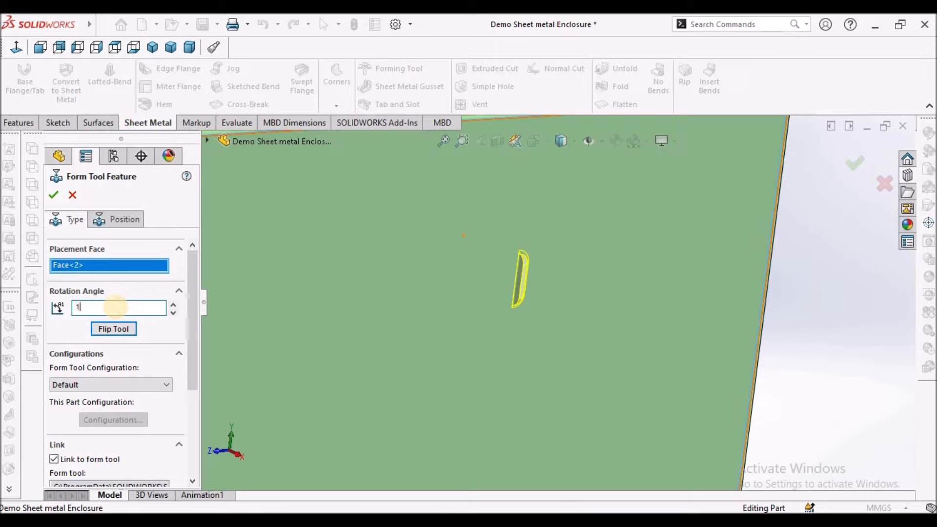
pyautogui.press('Return')
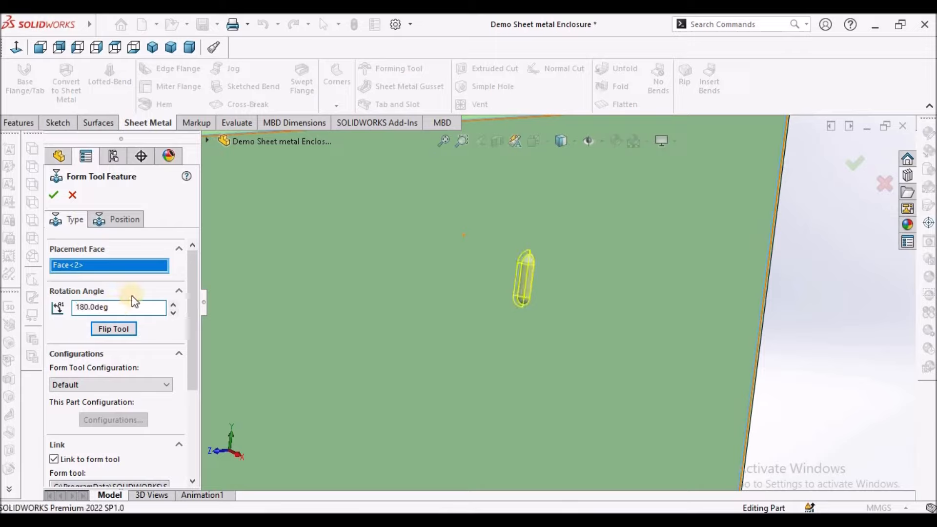
# Open the louver's position sketch and leave the point tool without adding another instance
pyautogui.click(103, 220)
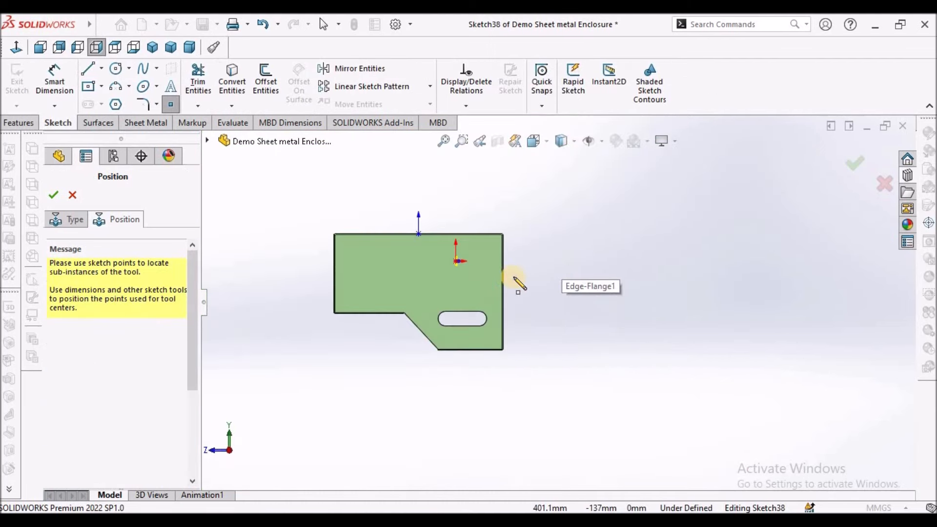
pyautogui.rightClick(350, 212)
pyautogui.click(364, 211)
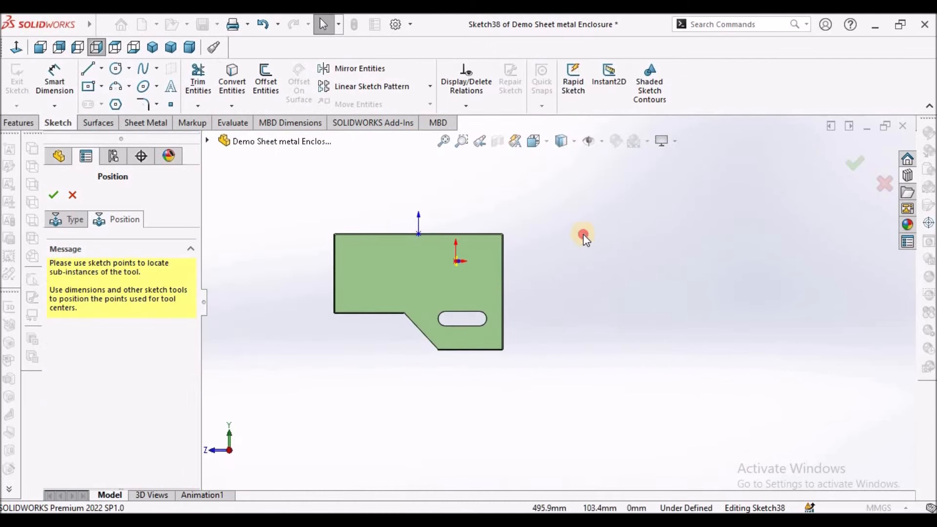
pyautogui.scroll(-10, 450, 256)
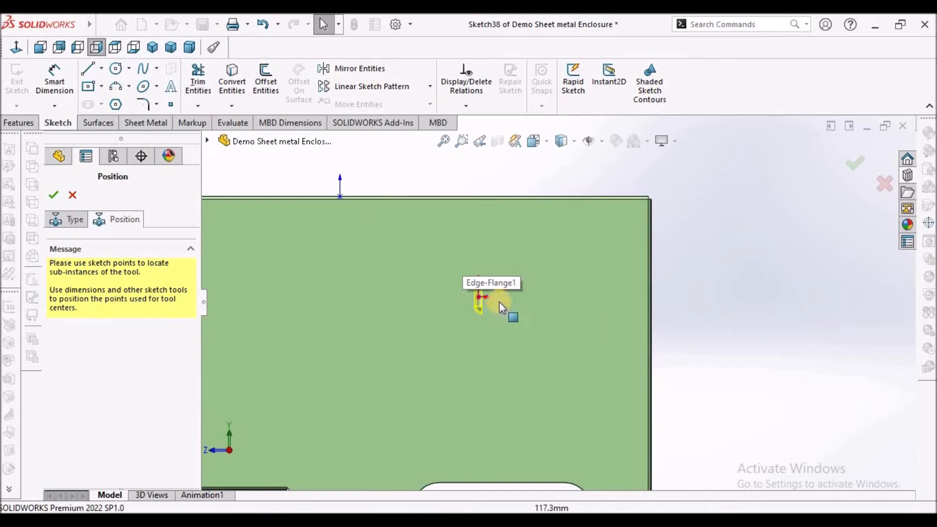
pyautogui.scroll(-2, 480, 300)
# Dimension the louver's centre point 85 mm below the side flange's upper edge
pyautogui.click(54, 79)
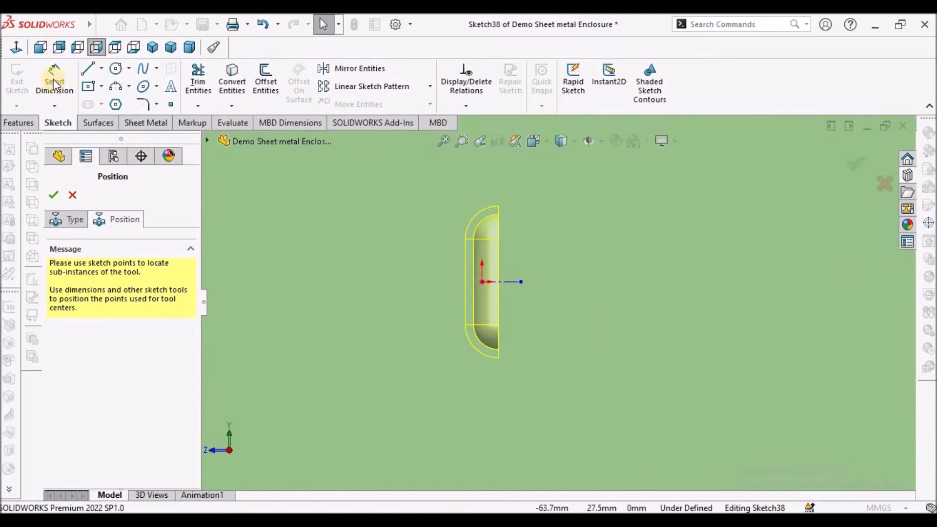
pyautogui.click(481, 281)
pyautogui.scroll(4, 580, 229)
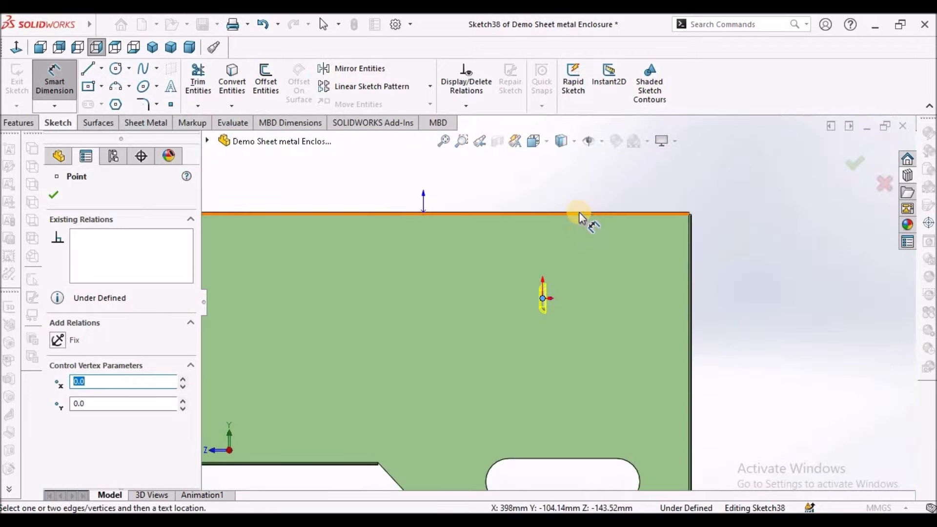
pyautogui.scroll(-2, 586, 225)
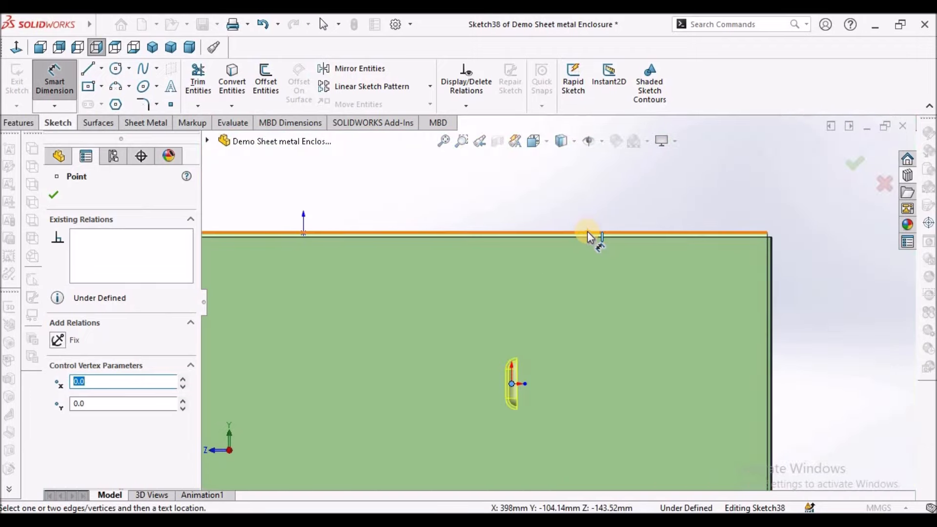
pyautogui.click(587, 232)
pyautogui.scroll(2, 722, 255)
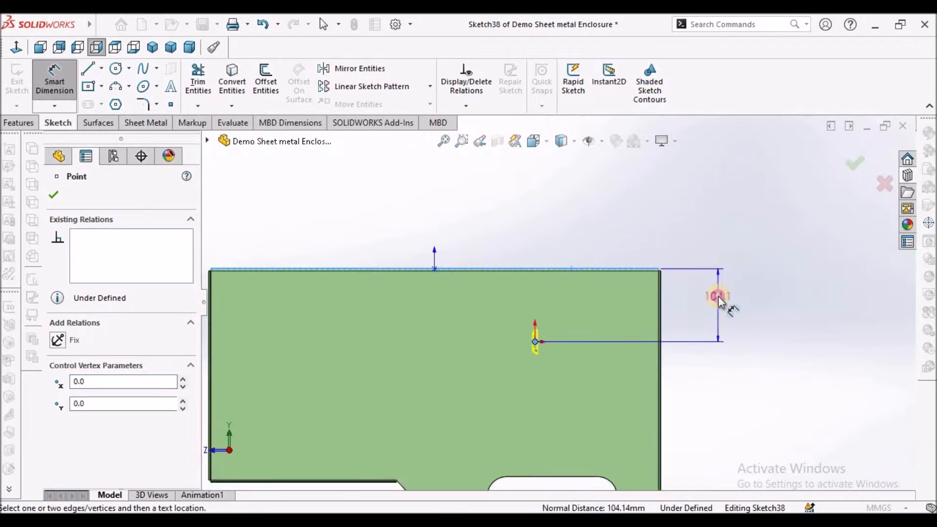
pyautogui.click(719, 298)
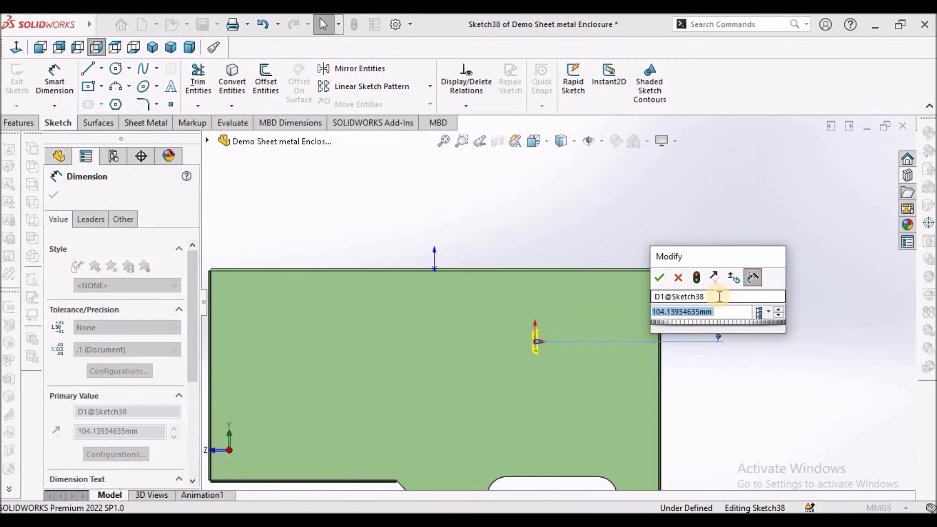
pyautogui.write('85')
pyautogui.press('Return')
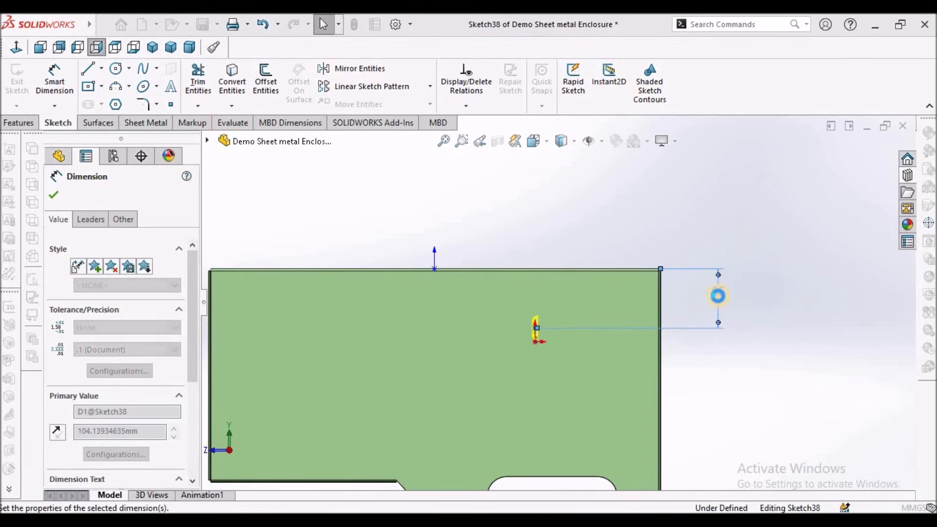
pyautogui.click(719, 367)
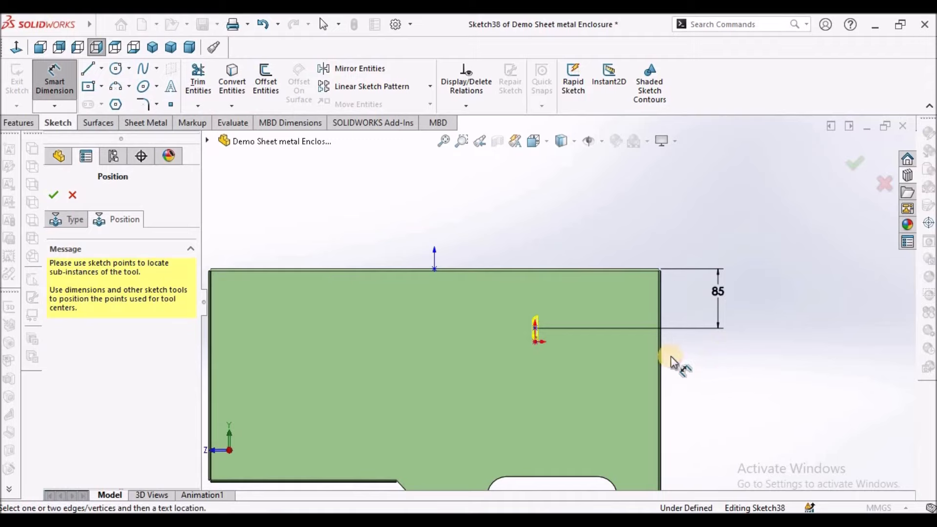
# Dimension the louver's centre point 50 mm from the side flange's vertical edge nearest the slot and leave the dimension tool
pyautogui.scroll(-5, 701, 383)
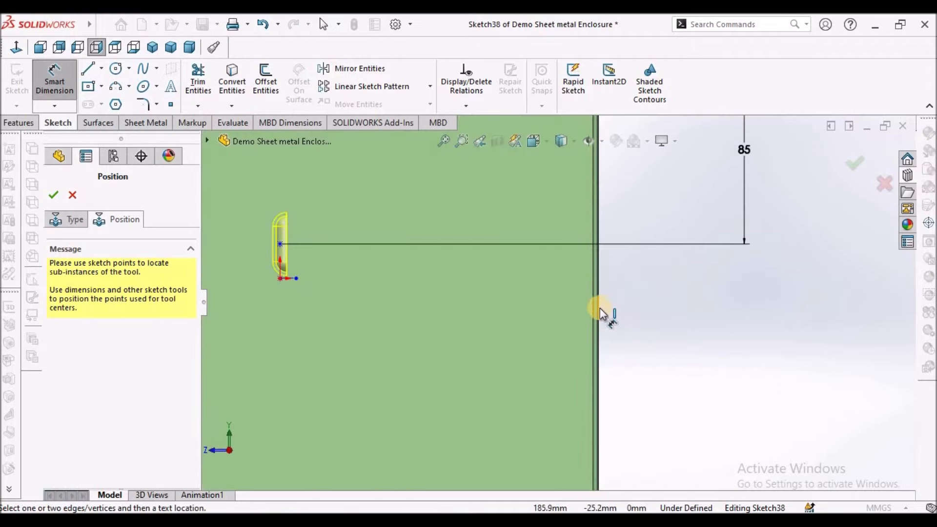
pyautogui.click(600, 308)
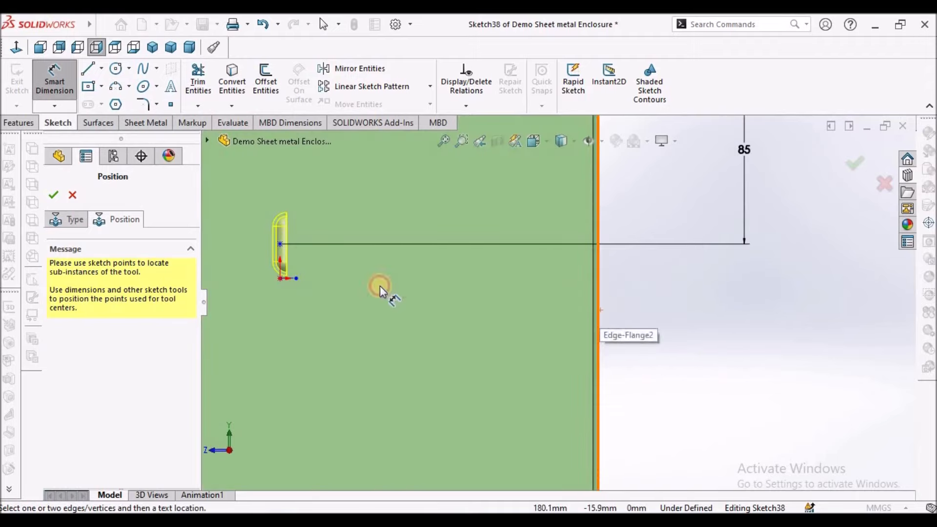
pyautogui.click(279, 248)
pyautogui.press('f')
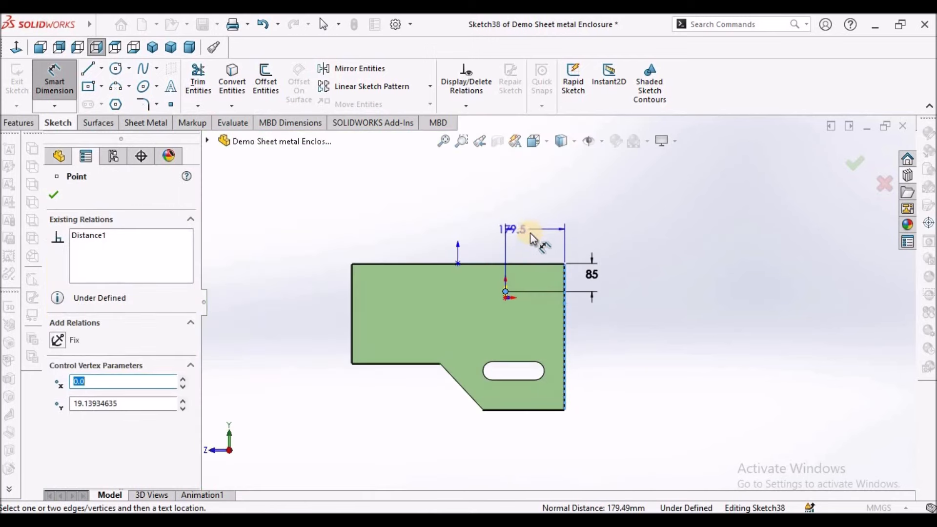
pyautogui.click(537, 242)
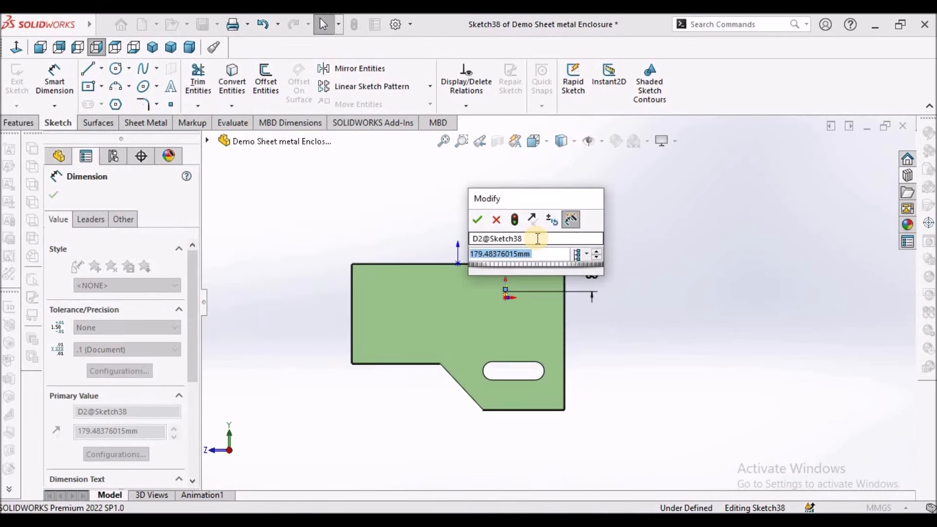
pyautogui.write('=')
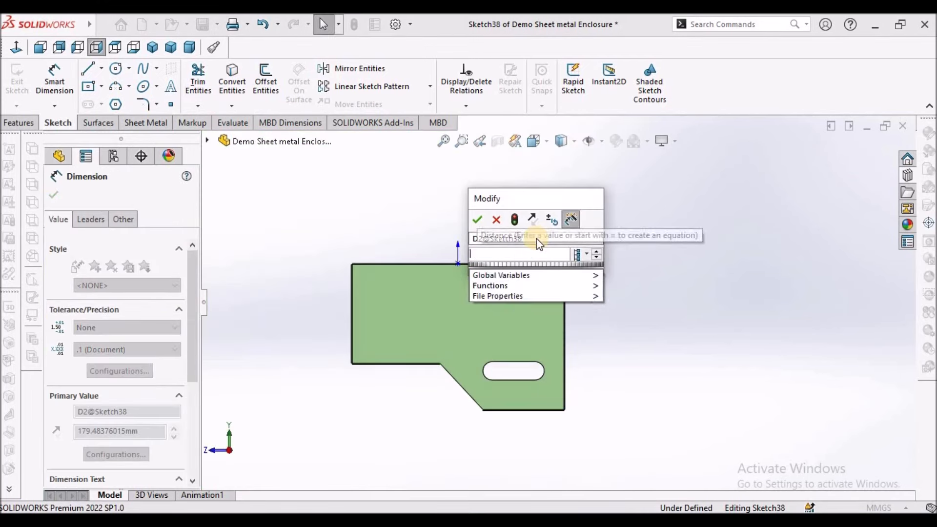
pyautogui.press('BackSpace')
pyautogui.write('50')
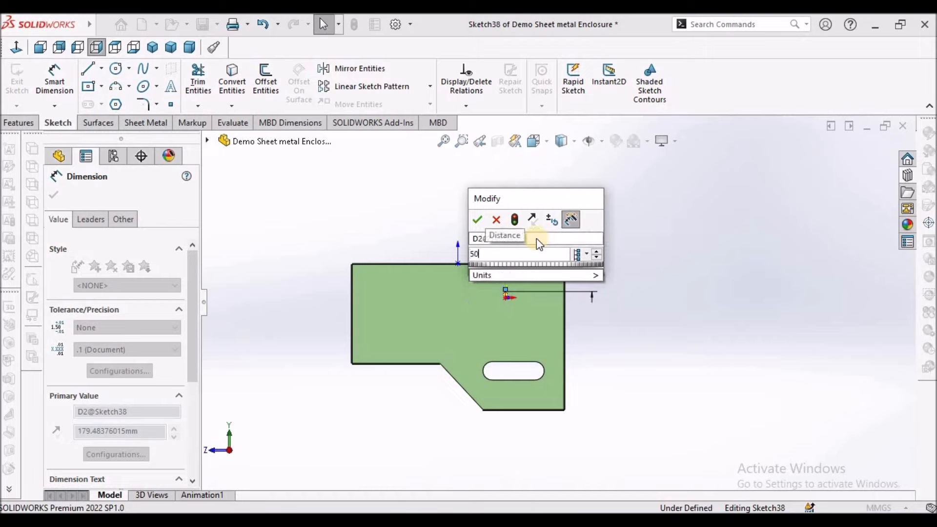
pyautogui.press('Return')
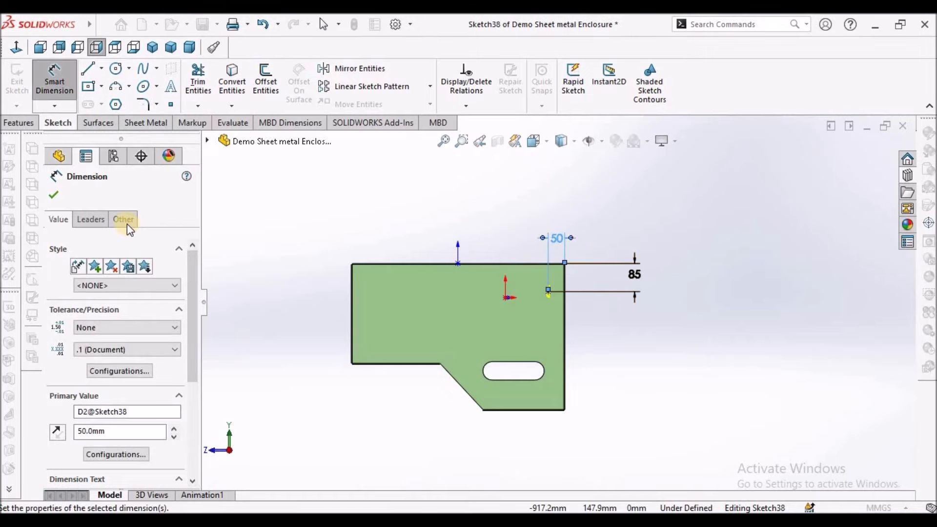
pyautogui.click(55, 195)
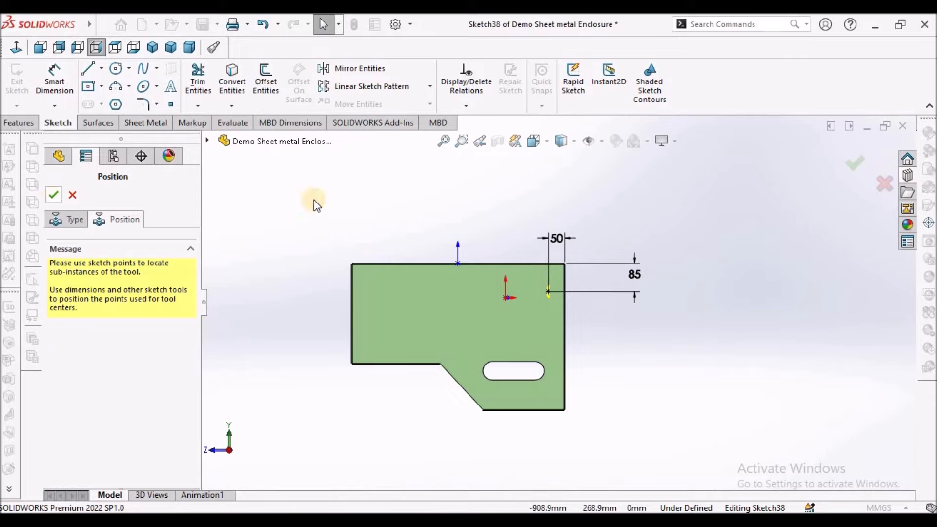
# Start a linear sketch pattern of the louver's centre point along the reversed X-axis with 30 mm spacing
pyautogui.scroll(-6, 561, 303)
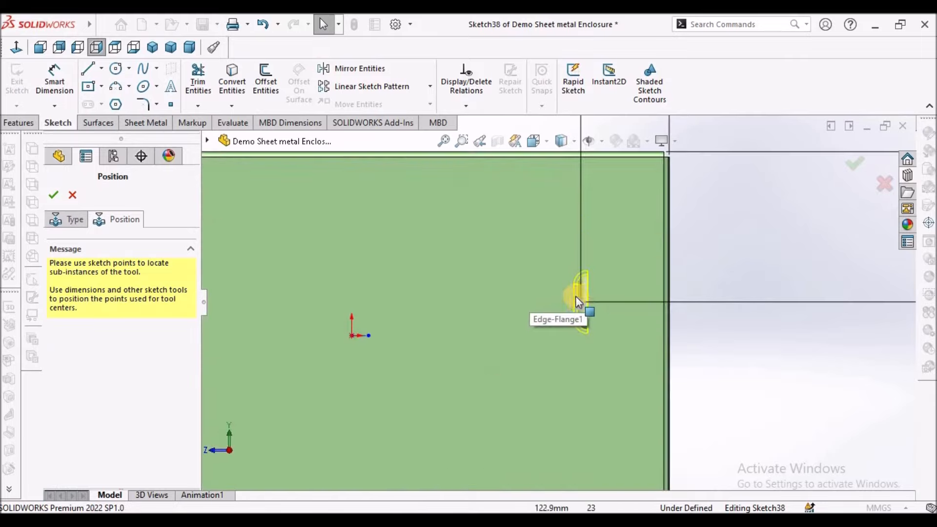
pyautogui.click(582, 307)
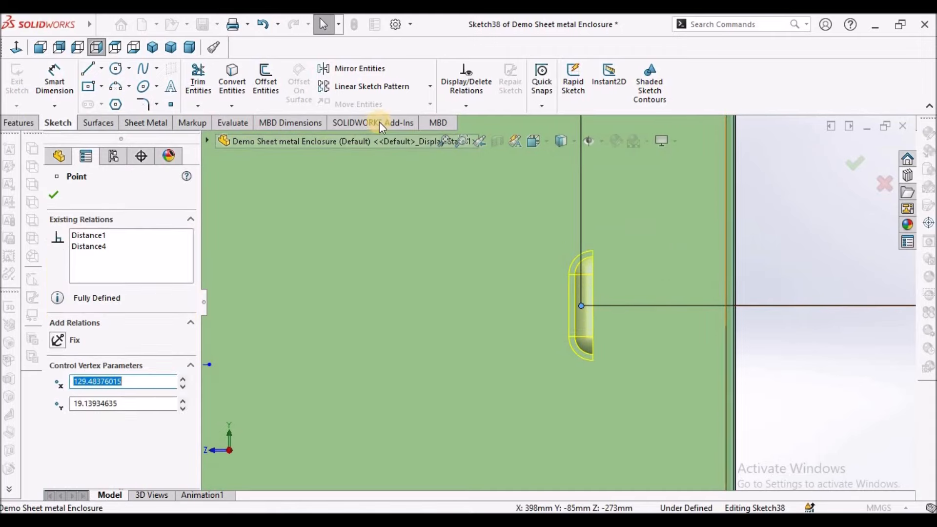
pyautogui.click(398, 90)
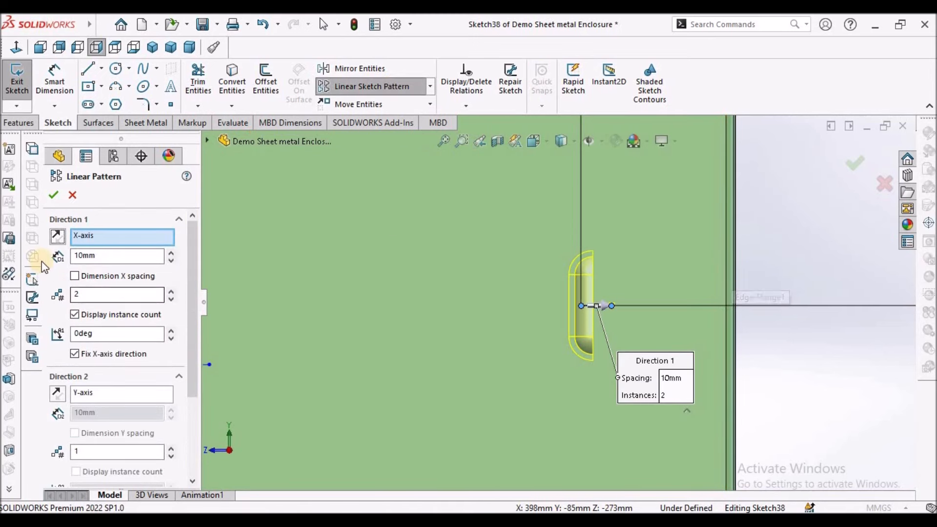
pyautogui.click(59, 237)
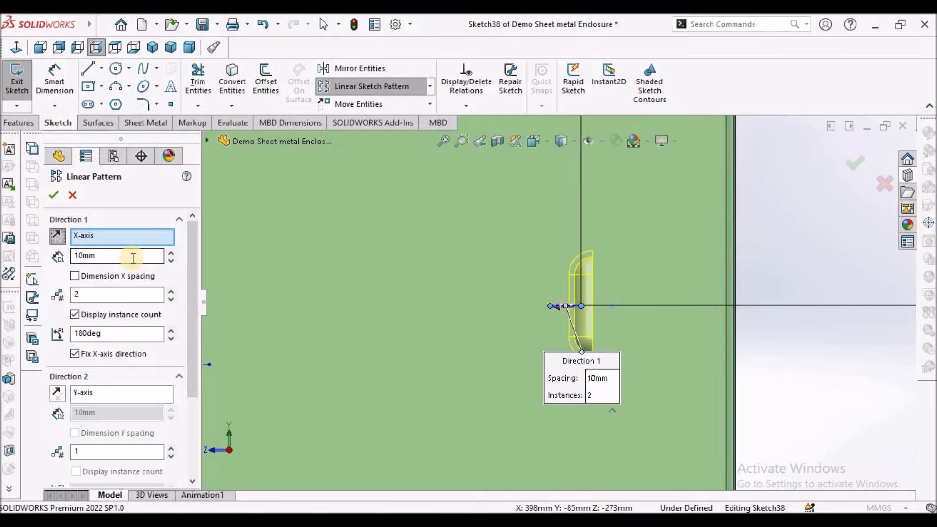
pyautogui.doubleClick(132, 258)
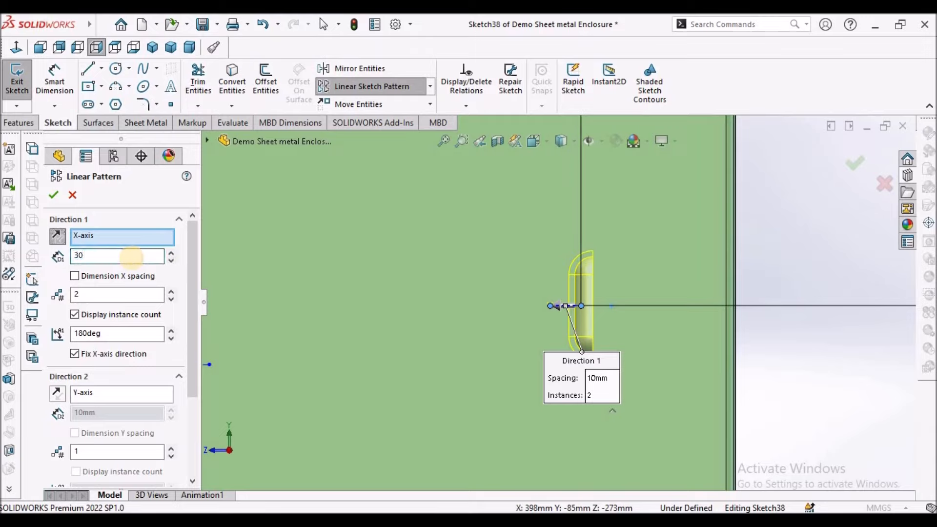
pyautogui.write('30')
pyautogui.press('Return')
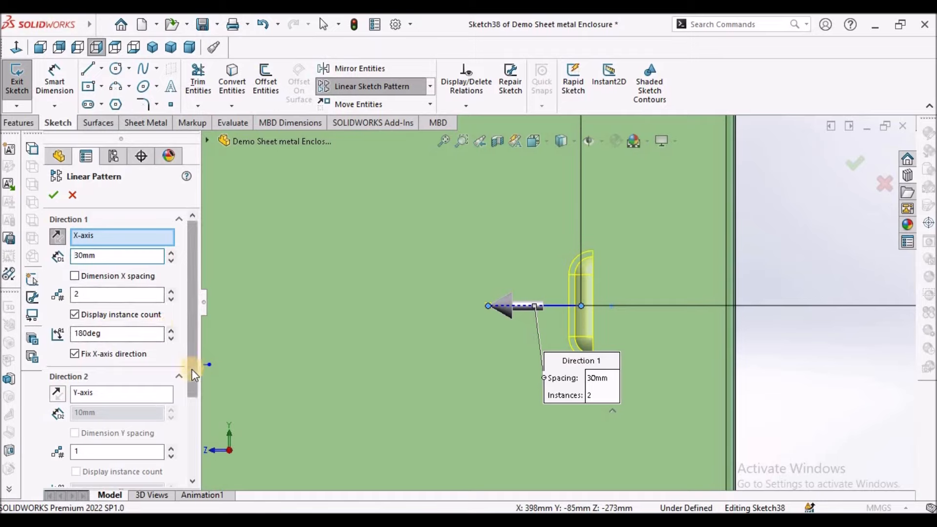
# Set the pattern's first direction to 10 instances
pyautogui.moveTo(192, 391); pyautogui.dragTo(192, 368)
pyautogui.doubleClick(100, 291)
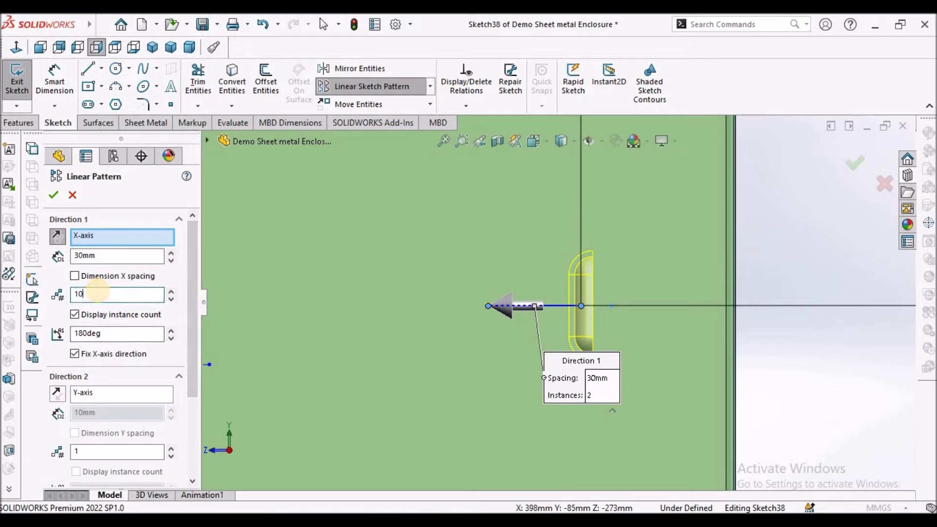
pyautogui.press('Return')
pyautogui.scroll(1, 535, 376)
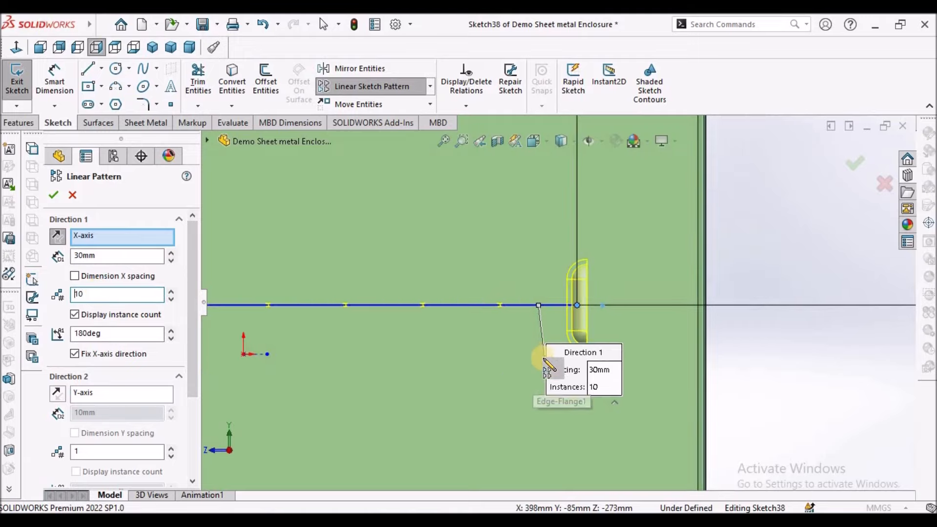
pyautogui.scroll(3, 688, 320)
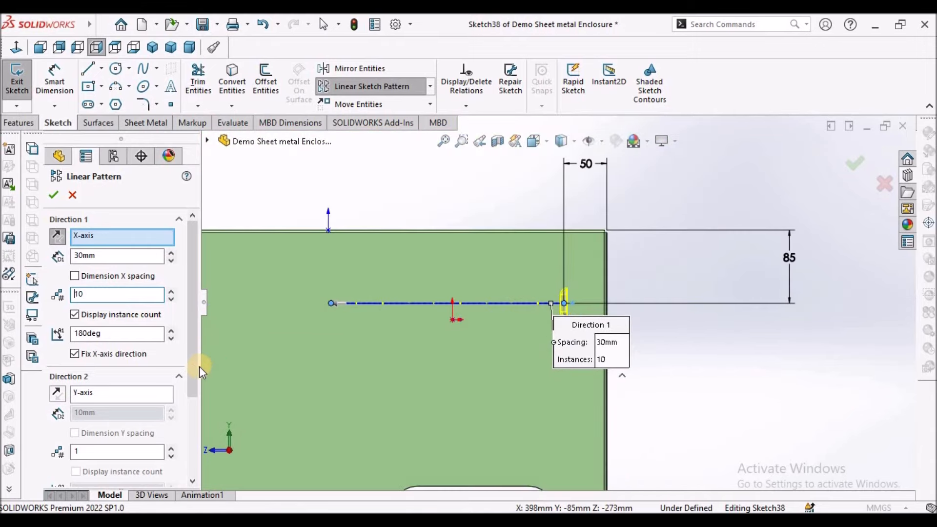
# Add a second pattern direction along the side flange's vertical edge with 3 instances at 60 mm spacing and accept the sketch pattern
pyautogui.scroll(-2, 195, 381)
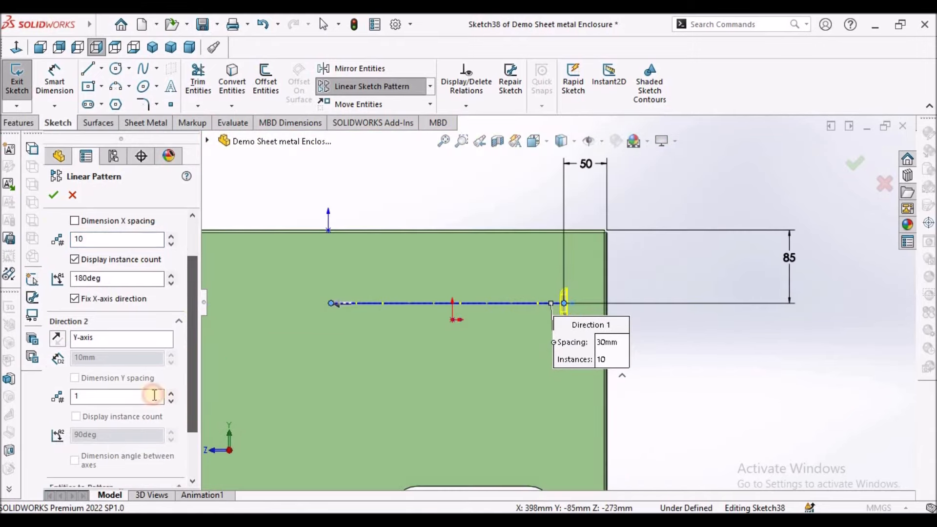
pyautogui.click(124, 338)
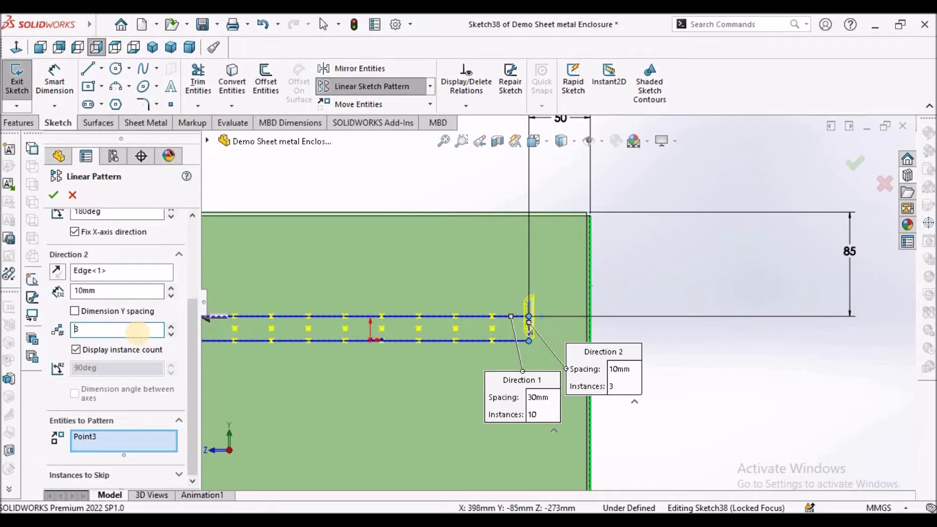
pyautogui.doubleClick(119, 291)
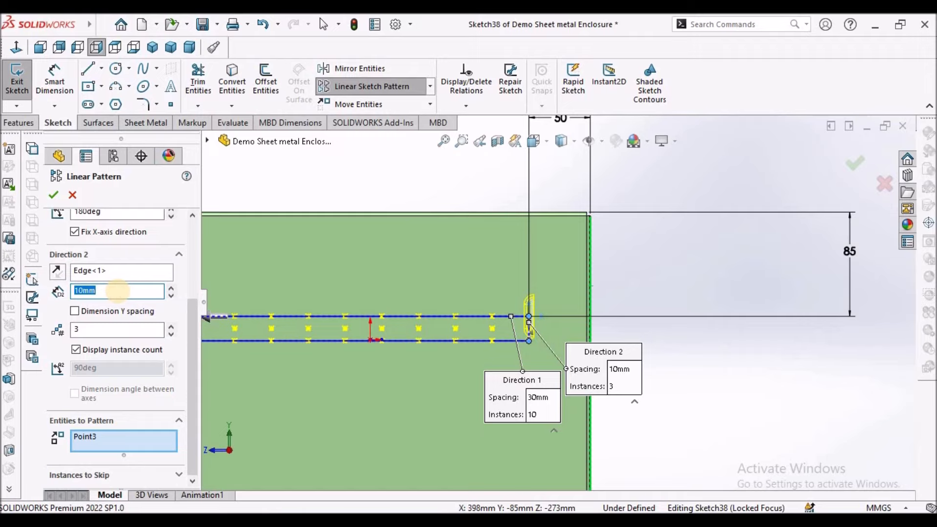
pyautogui.press('Return')
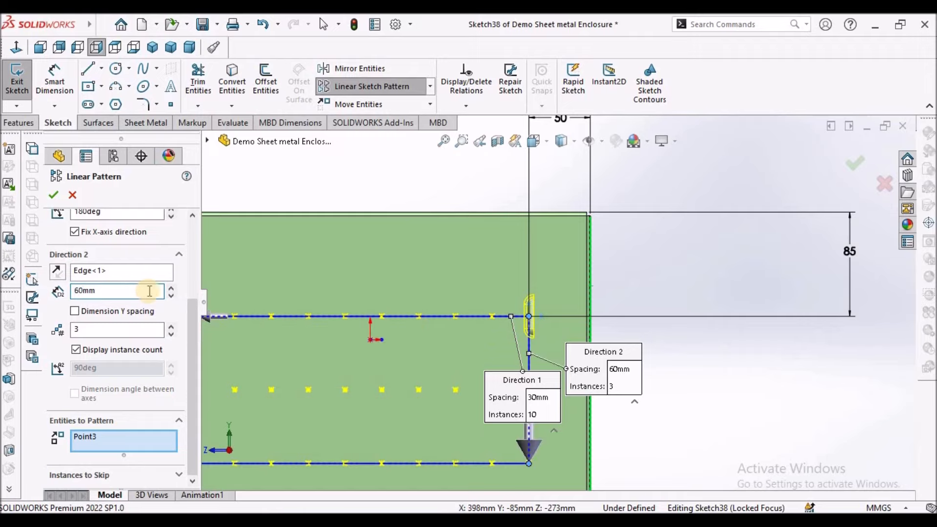
pyautogui.press('z')
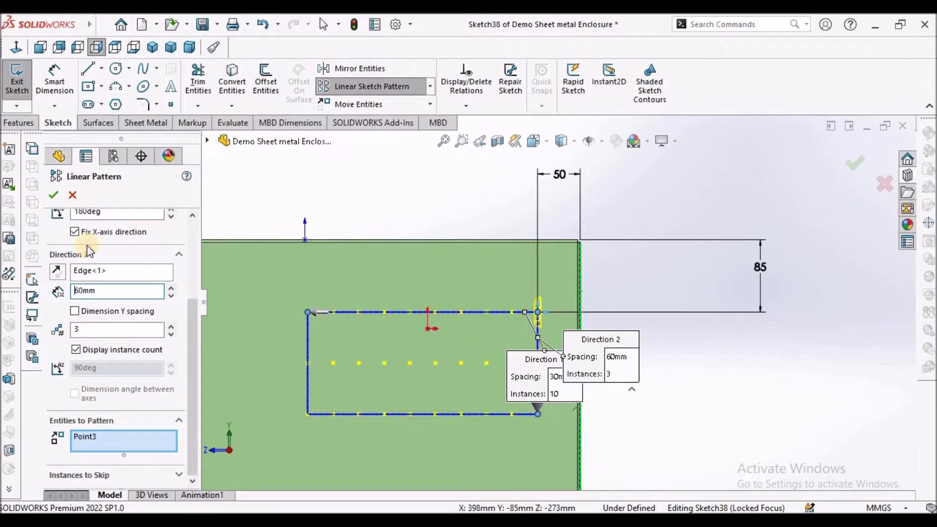
pyautogui.click(54, 195)
# Accept the patterned point positions to form the louver grid on the side flange, rebuild the part and clear the selection
pyautogui.scroll(5, 423, 218)
pyautogui.moveTo(432, 215); pyautogui.dragTo(513, 285, button='middle')
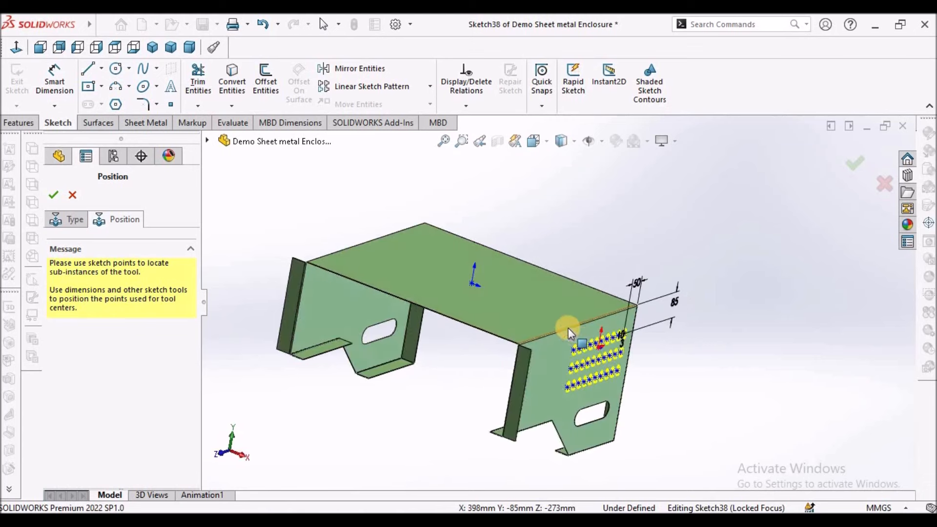
pyautogui.scroll(-6, 568, 328)
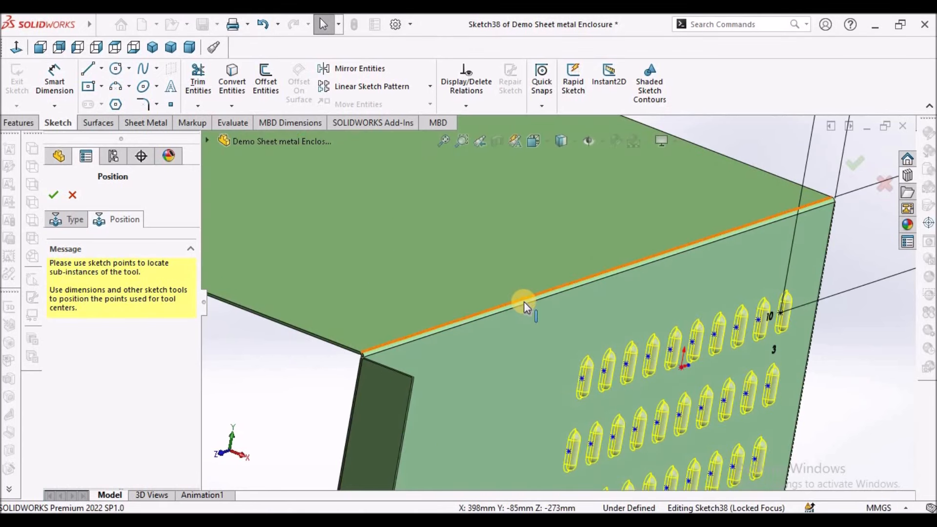
pyautogui.scroll(6, 526, 306)
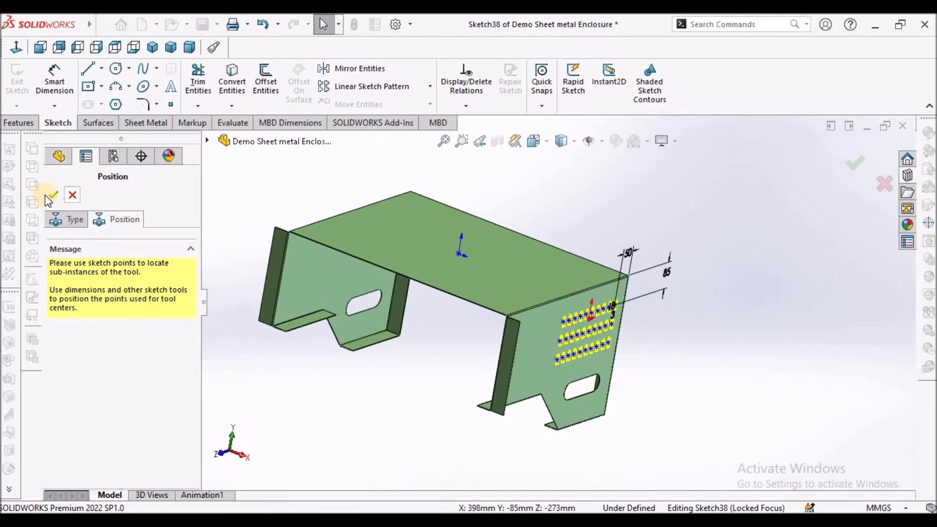
pyautogui.click(51, 198)
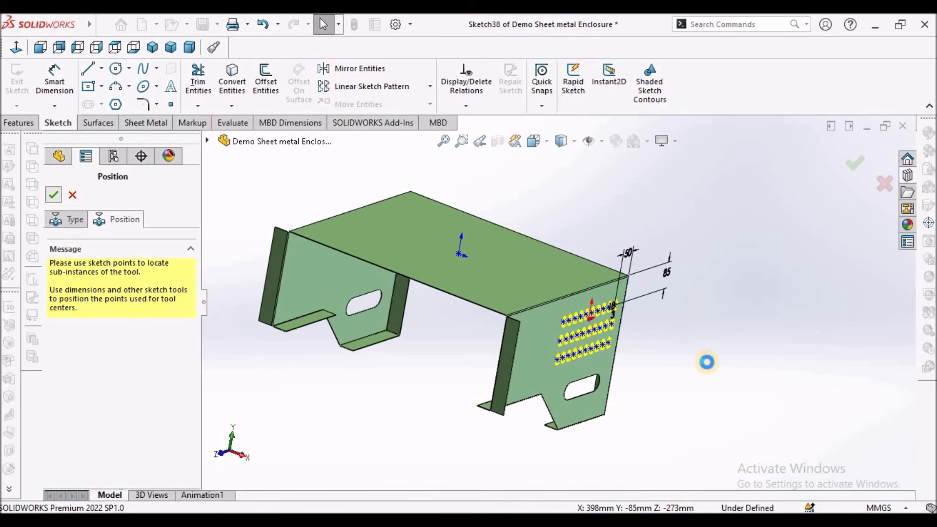
pyautogui.scroll(-3, 649, 356)
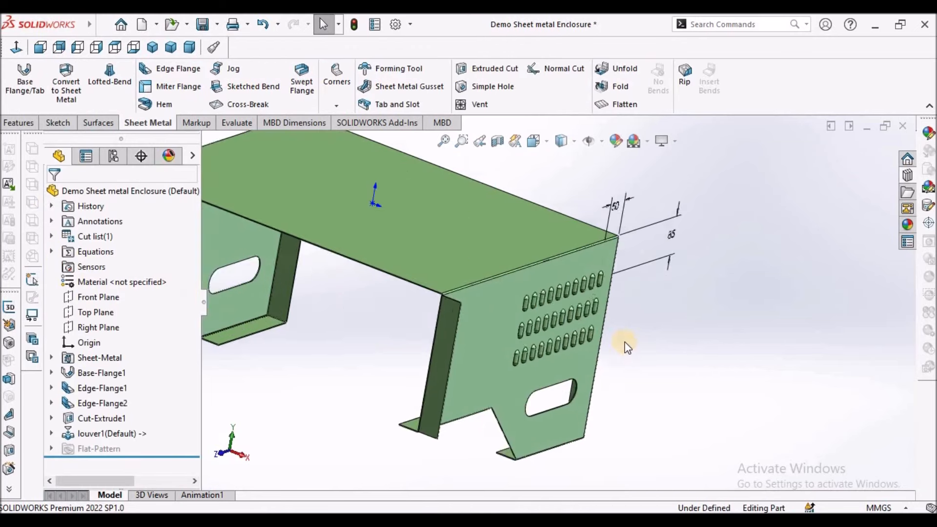
pyautogui.scroll(-3, 627, 347)
pyautogui.moveTo(562, 299); pyautogui.dragTo(550, 285, button='middle')
pyautogui.moveTo(510, 253); pyautogui.dragTo(687, 333, button='middle')
pyautogui.scroll(-3, 568, 260)
pyautogui.scroll(5, 567, 257)
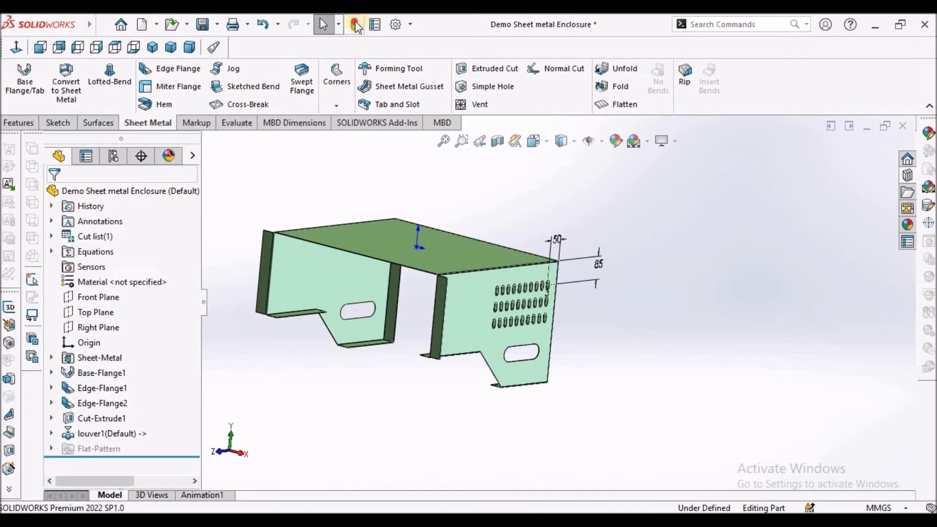
pyautogui.click(602, 317)
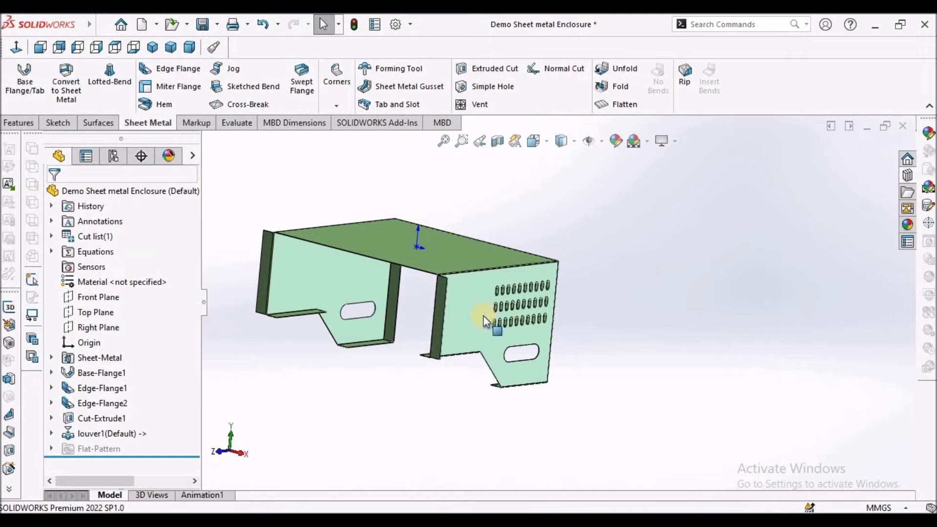
# Mirror the louver feature about the Right Plane onto the opposite side flange
pyautogui.click(129, 434)
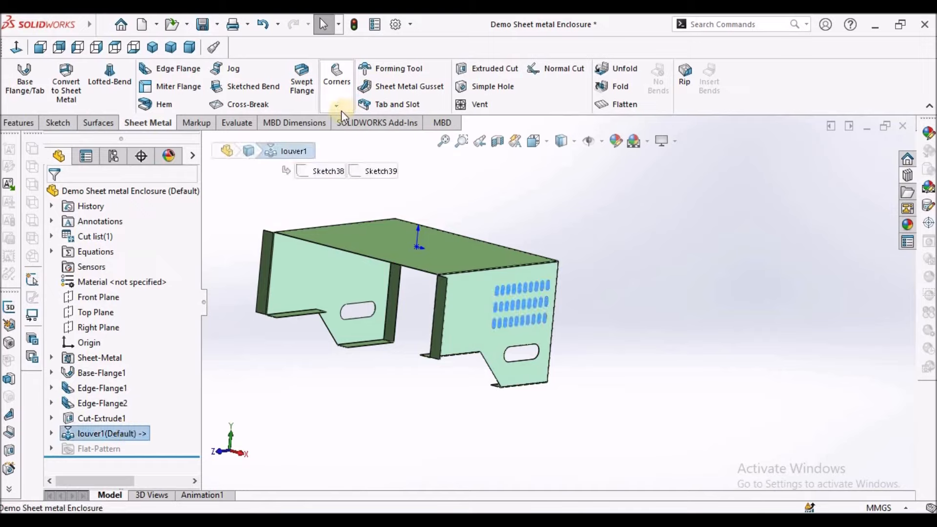
pyautogui.click(19, 122)
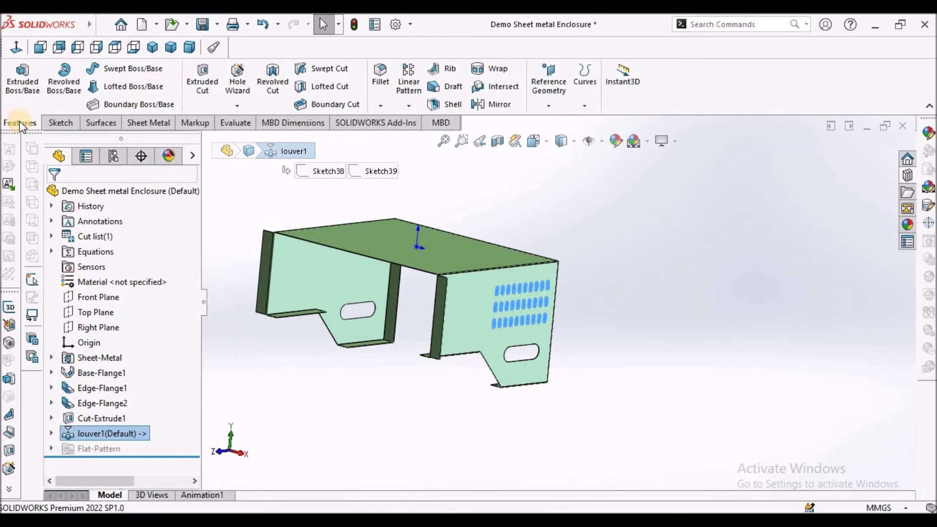
pyautogui.click(410, 105)
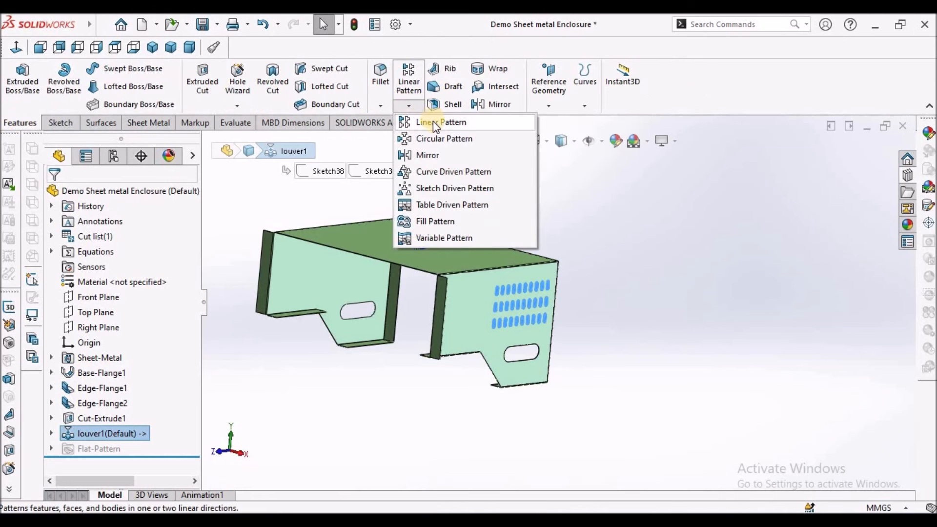
pyautogui.click(426, 155)
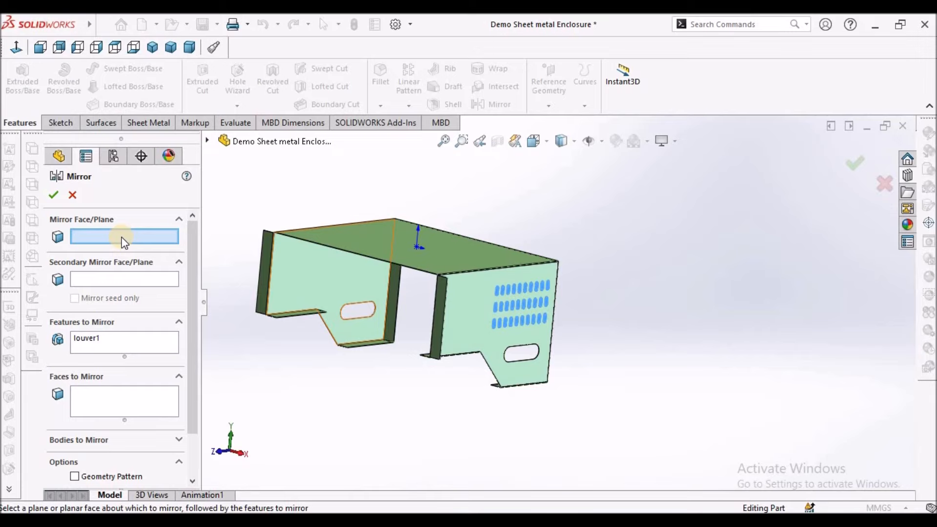
pyautogui.click(207, 141)
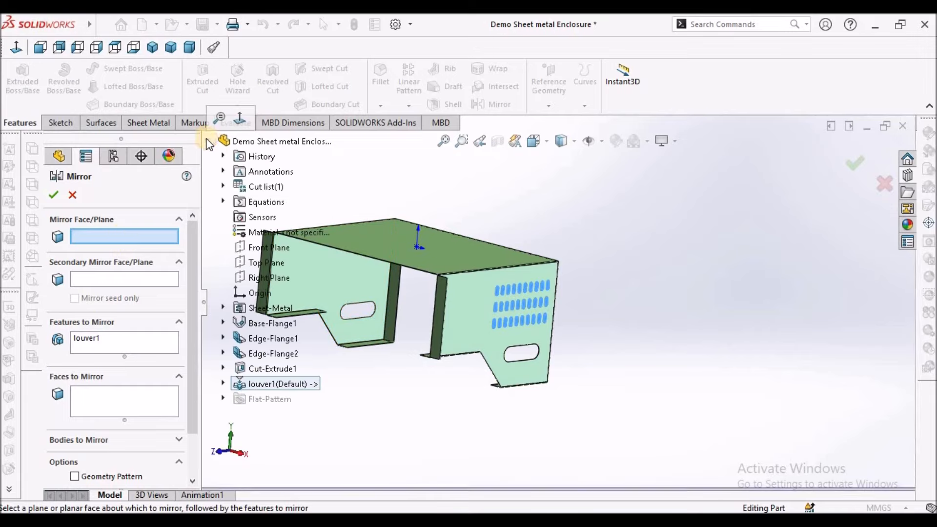
pyautogui.click(253, 277)
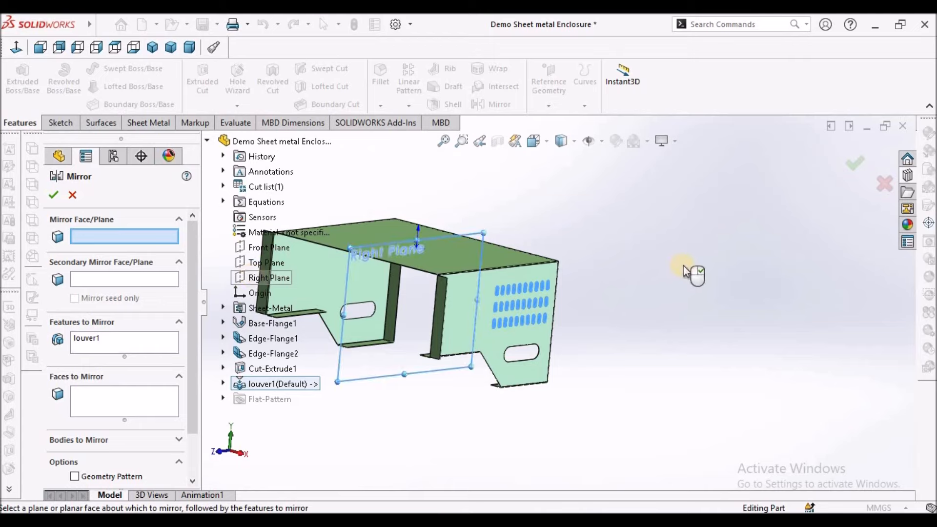
pyautogui.scroll(1, 454, 272)
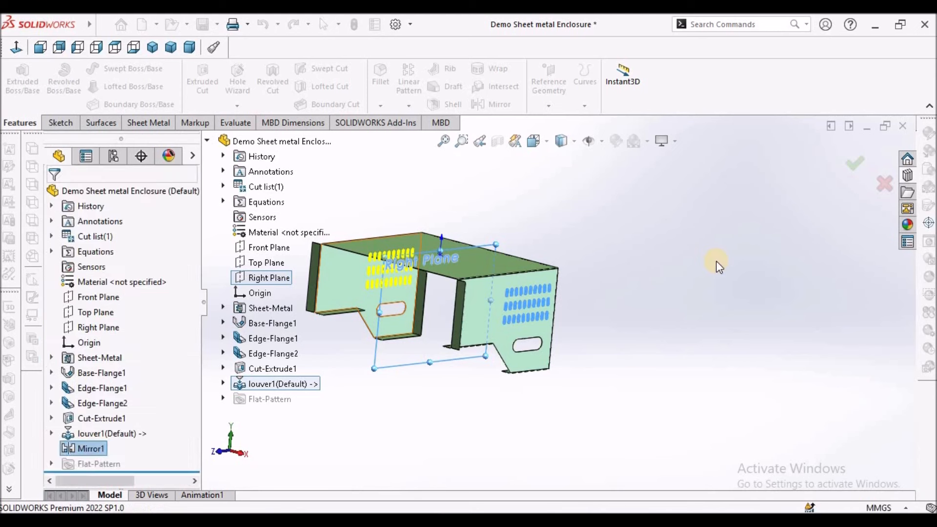
# Inspect the louver grids on both side flanges from several angles and return to the dimetric view
pyautogui.moveTo(420, 253); pyautogui.dragTo(436, 302, button='middle')
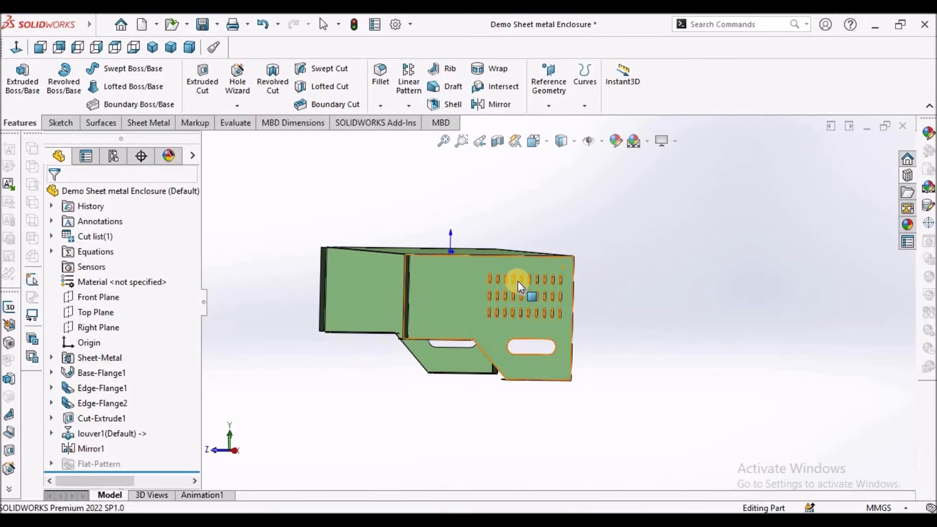
pyautogui.scroll(-5, 518, 281)
pyautogui.moveTo(516, 309); pyautogui.dragTo(649, 384, button='middle')
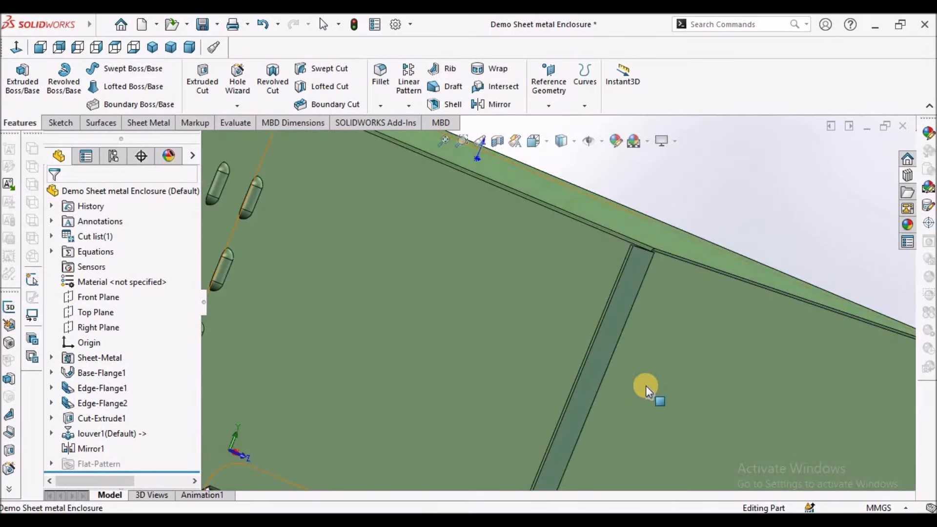
pyautogui.scroll(8, 459, 340)
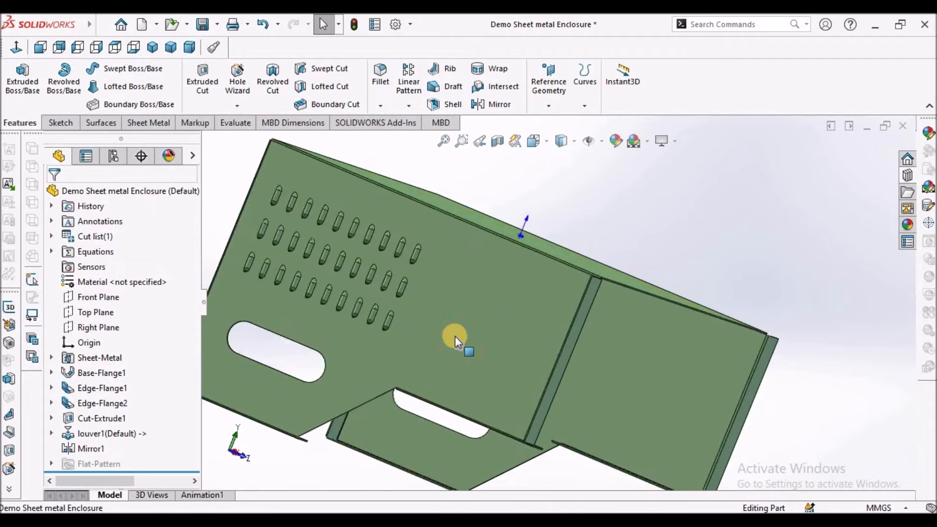
pyautogui.moveTo(415, 282); pyautogui.dragTo(476, 323, button='middle')
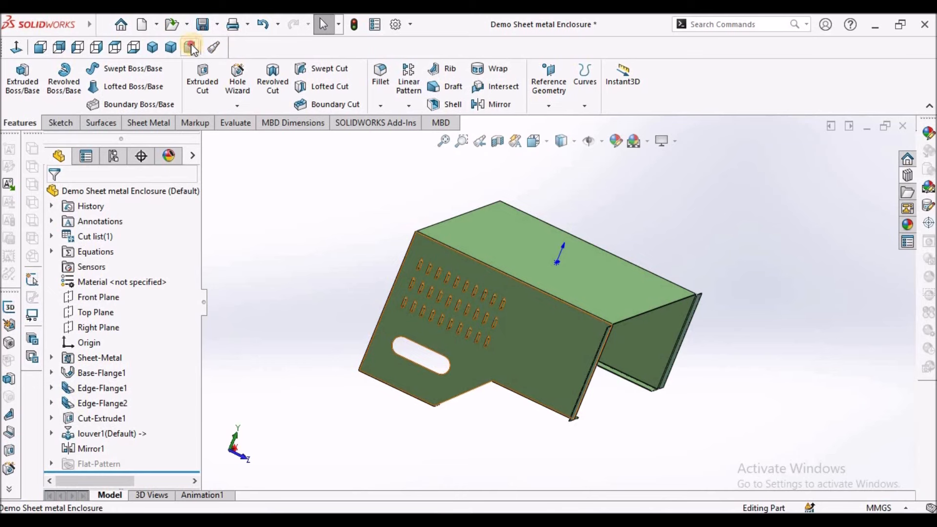
pyautogui.click(191, 47)
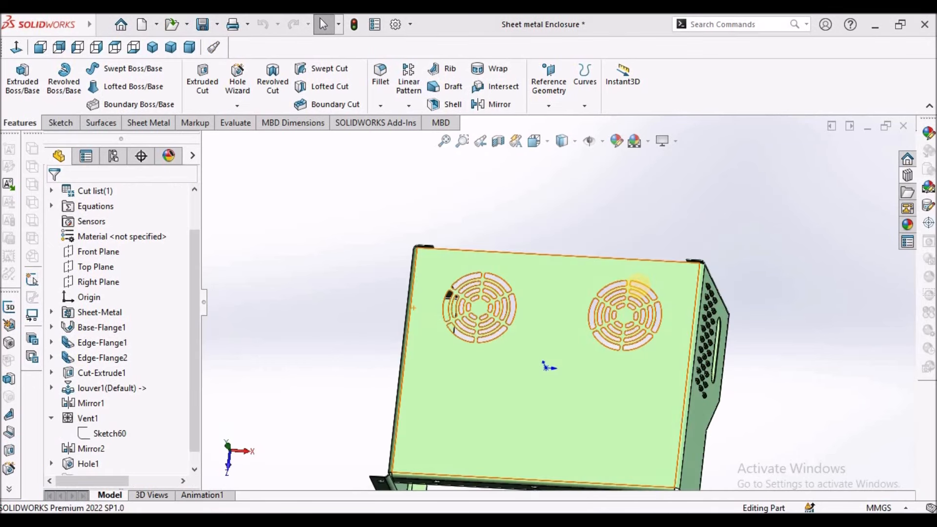
# Examine the two round vents on the finished reference enclosure's top face and close that document without saving
pyautogui.scroll(-5, 548, 255)
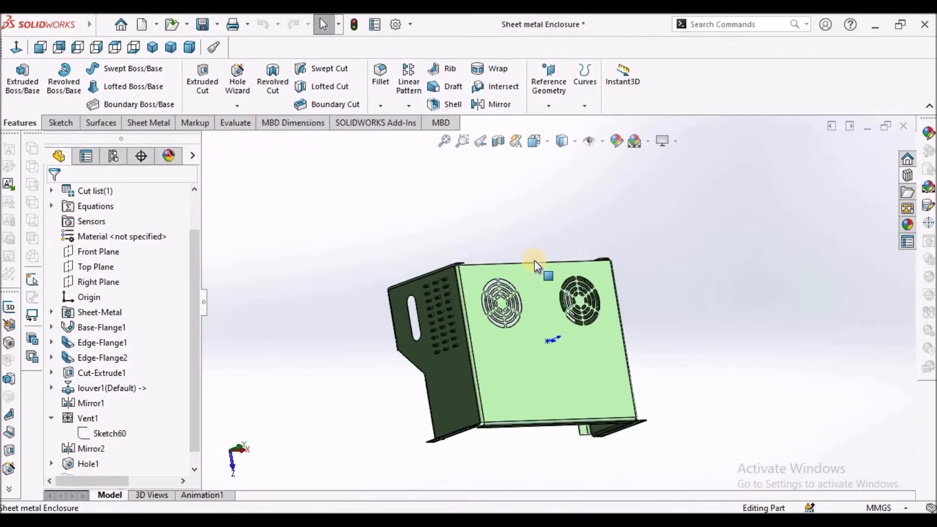
pyautogui.scroll(2, 535, 261)
pyautogui.scroll(-3, 544, 300)
pyautogui.moveTo(544, 301); pyautogui.dragTo(606, 228, button='middle')
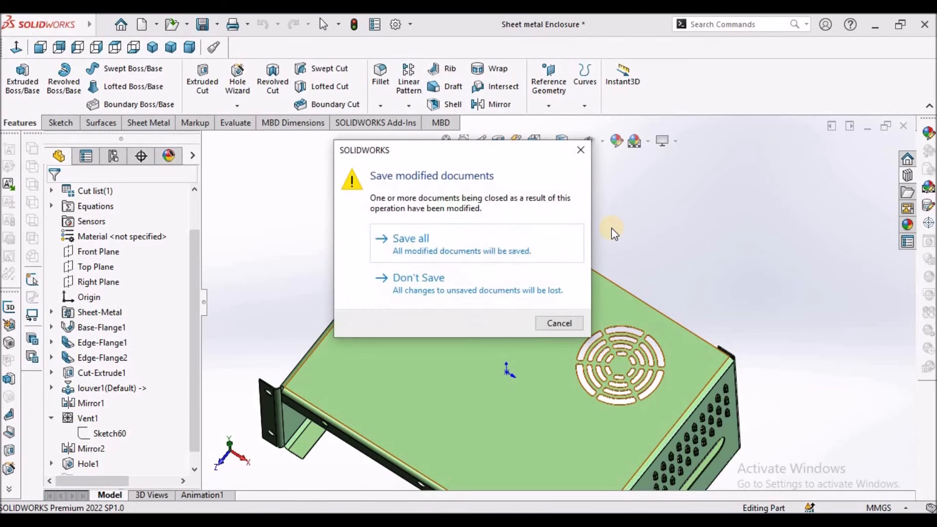
pyautogui.click(487, 273)
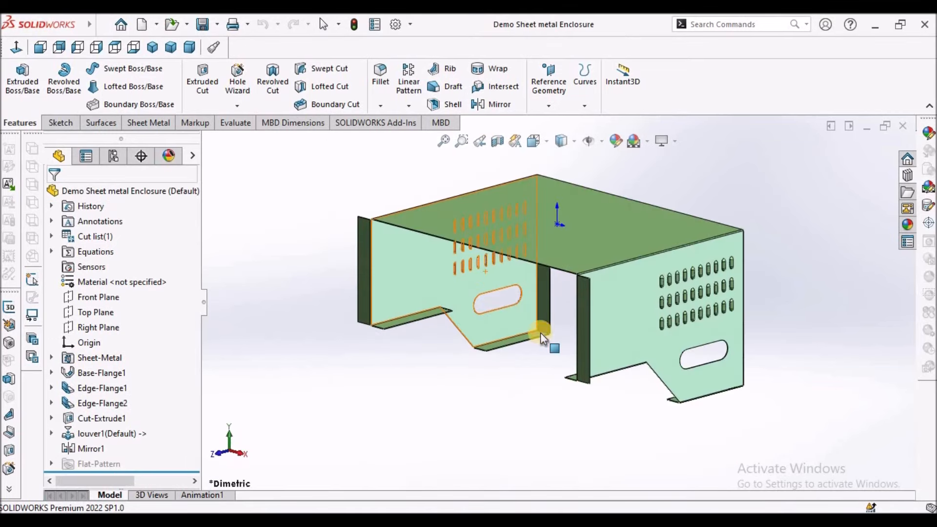
# Start a new sketch on the top face of the demo enclosure, viewed straight from above
pyautogui.click(534, 241)
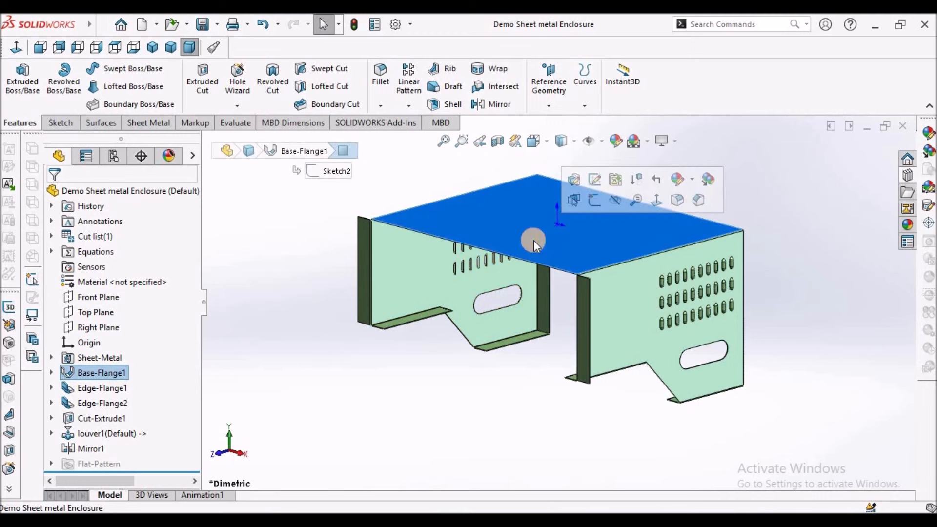
pyautogui.click(66, 122)
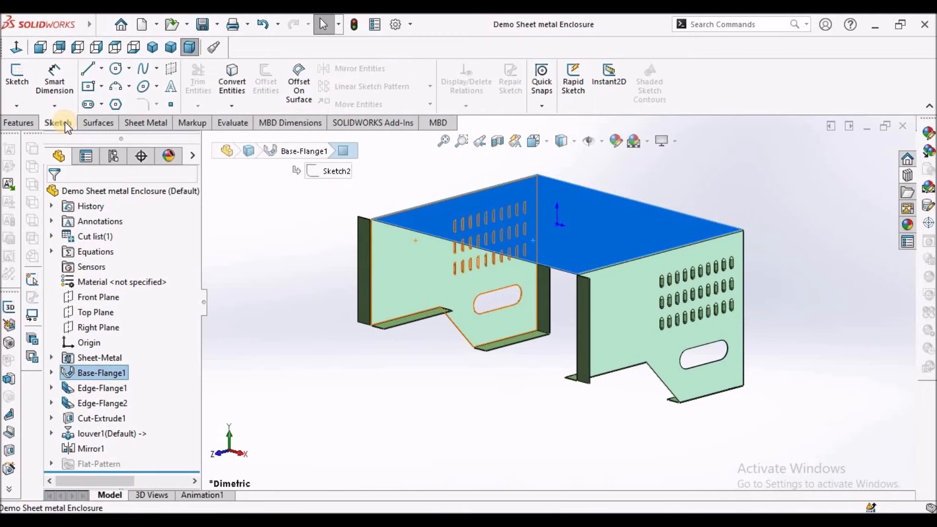
pyautogui.click(18, 81)
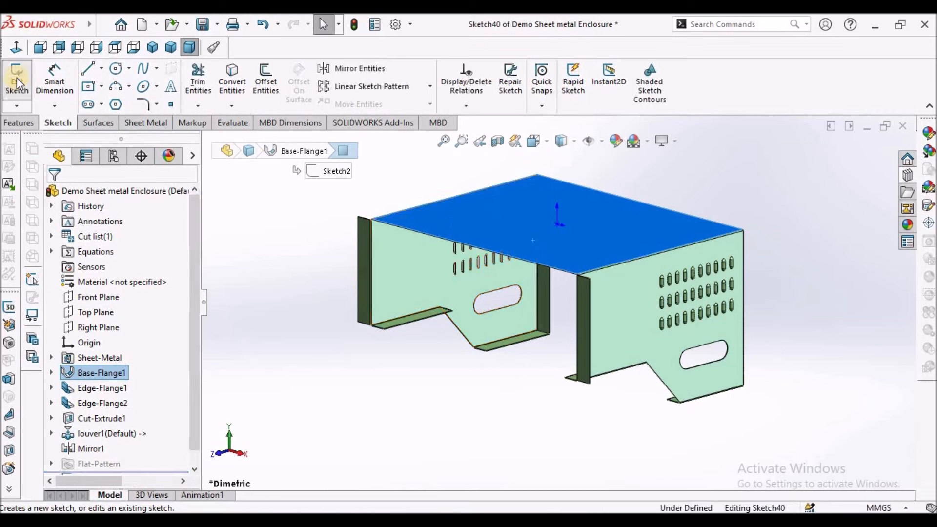
pyautogui.click(331, 296)
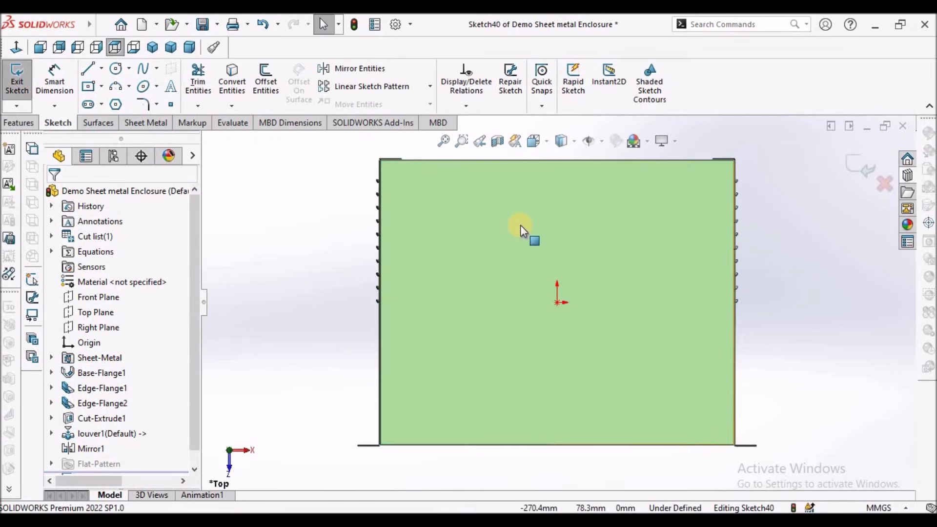
pyautogui.scroll(3, 528, 213)
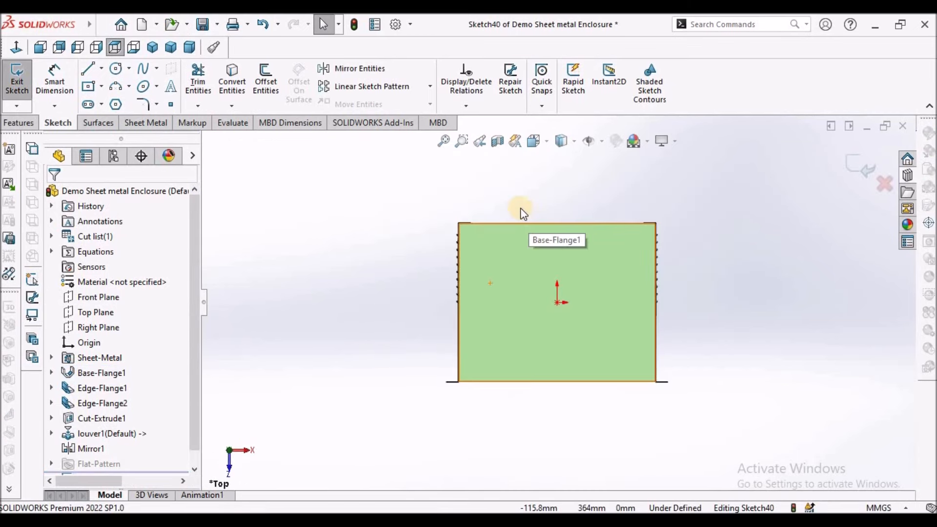
# Sketch a circle on the top face, between the origin and the rear corner on the negative X side, and leave the Circle tool
pyautogui.click(116, 68)
pyautogui.scroll(-4, 517, 263)
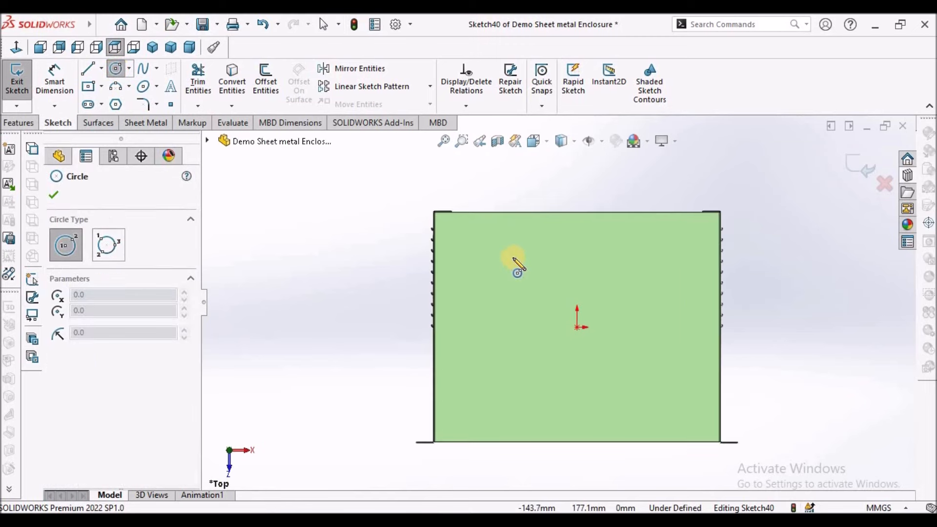
pyautogui.click(514, 268)
pyautogui.click(527, 249)
pyautogui.rightClick(381, 255)
pyautogui.click(398, 264)
# Dimension the circle's center 200 mm from the top face's side edge on the negative X side
pyautogui.click(54, 78)
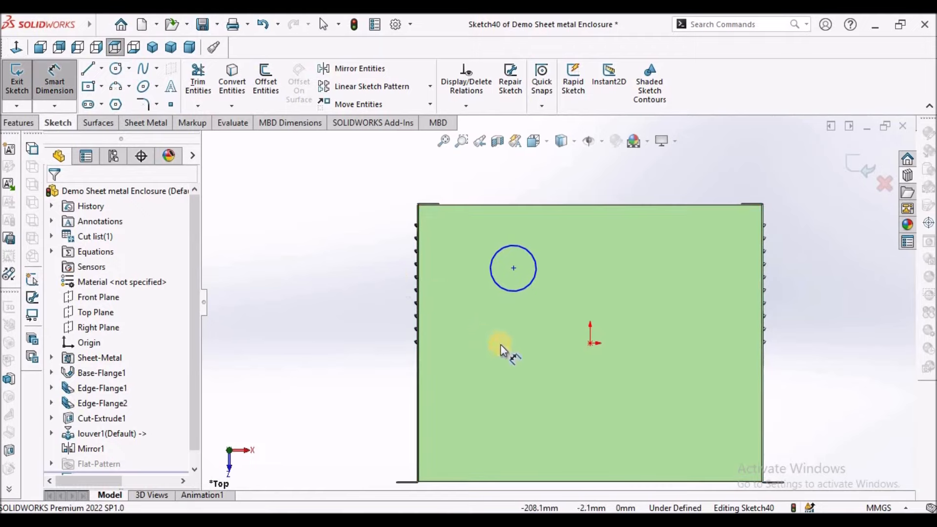
pyautogui.scroll(-3, 439, 344)
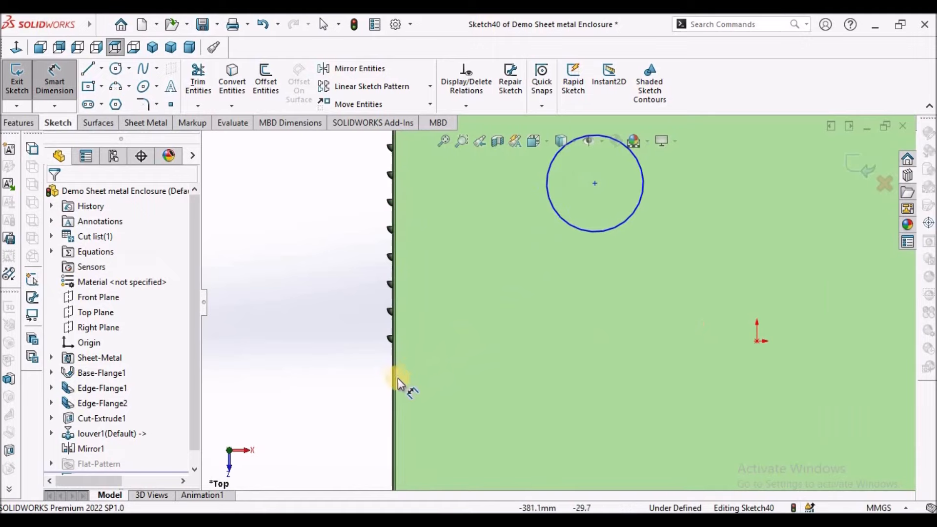
pyautogui.click(392, 379)
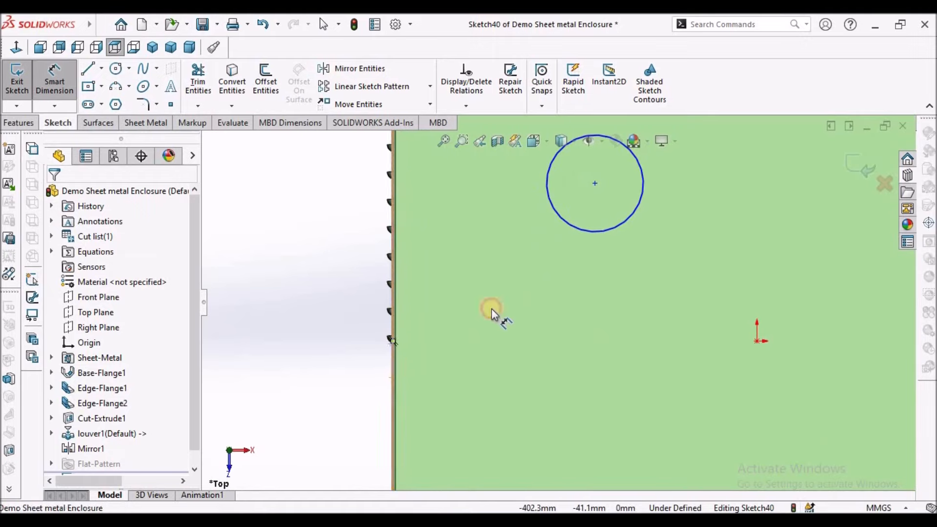
pyautogui.click(595, 183)
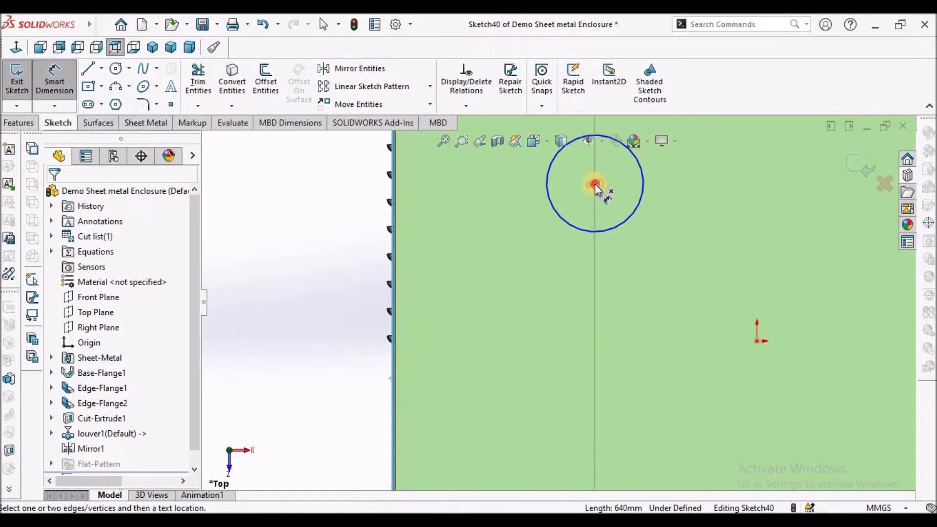
pyautogui.scroll(5, 537, 244)
pyautogui.click(544, 211)
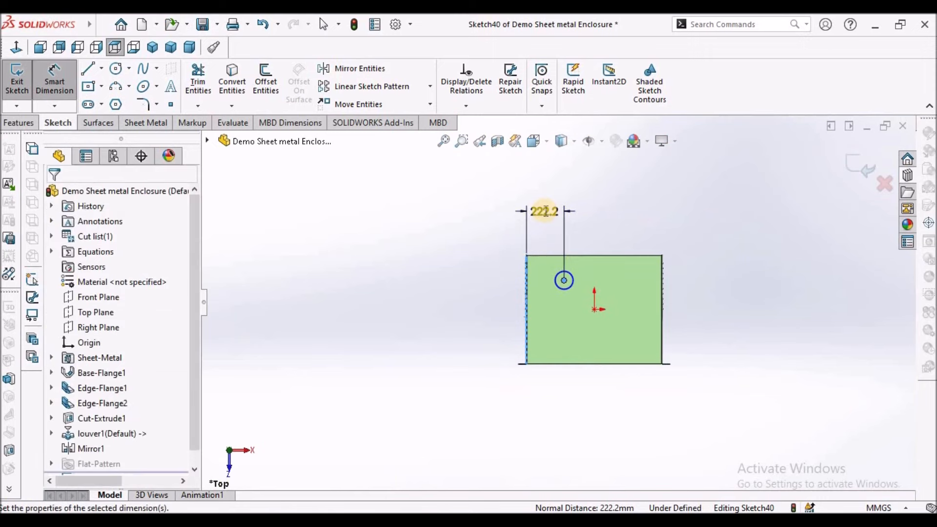
pyautogui.write('200')
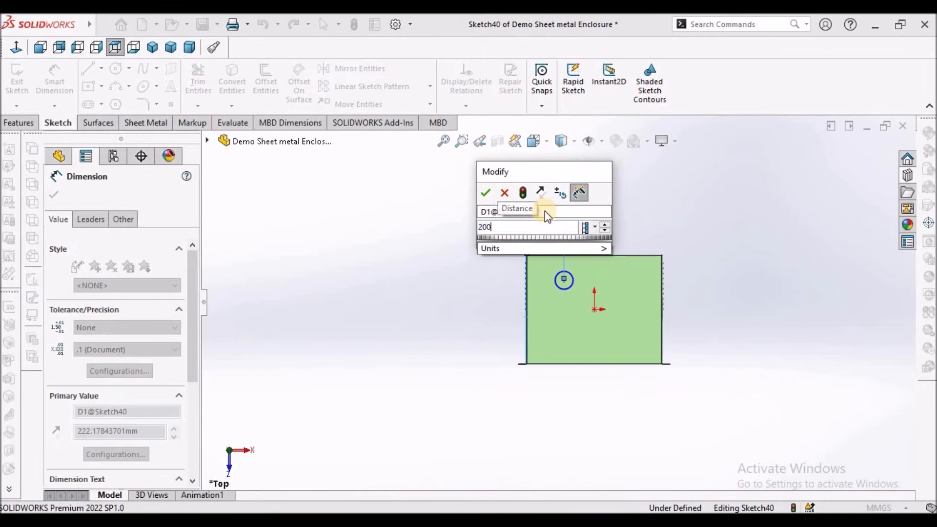
pyautogui.press('Return')
pyautogui.click(486, 283)
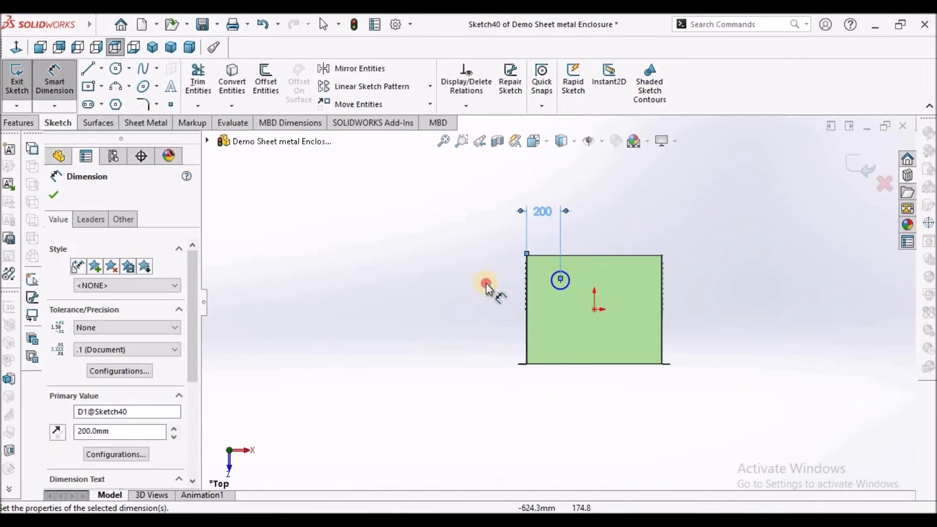
# Dimension the circle's center 160 mm from the top face's rear edge and leave Smart Dimension
pyautogui.scroll(-4, 575, 263)
pyautogui.scroll(-3, 464, 251)
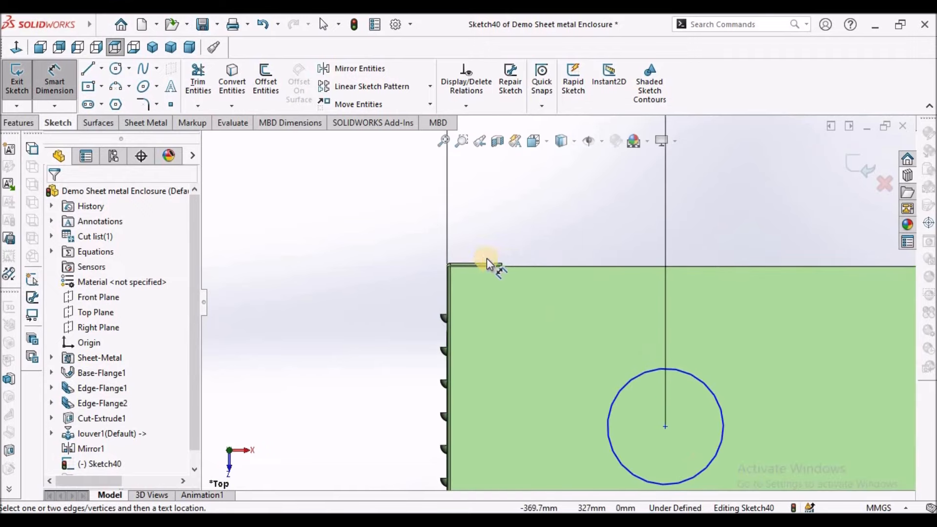
pyautogui.click(532, 266)
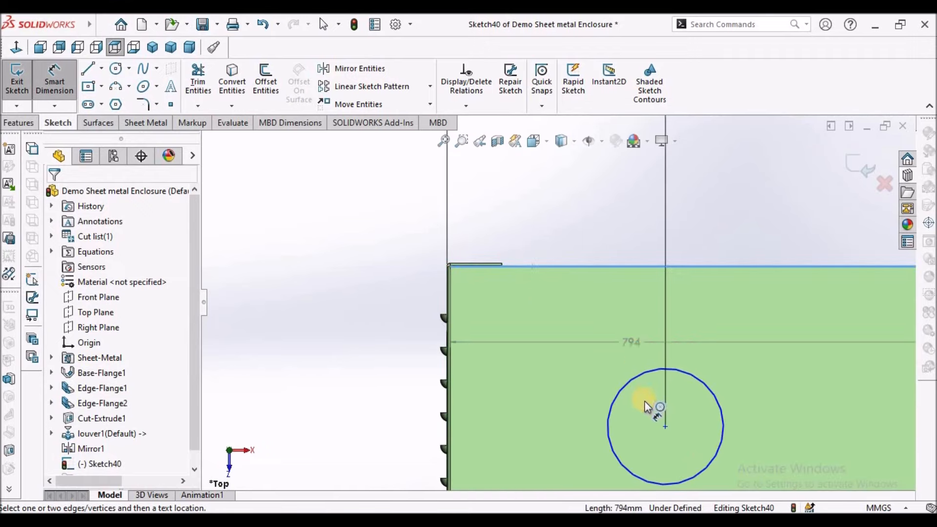
pyautogui.click(665, 426)
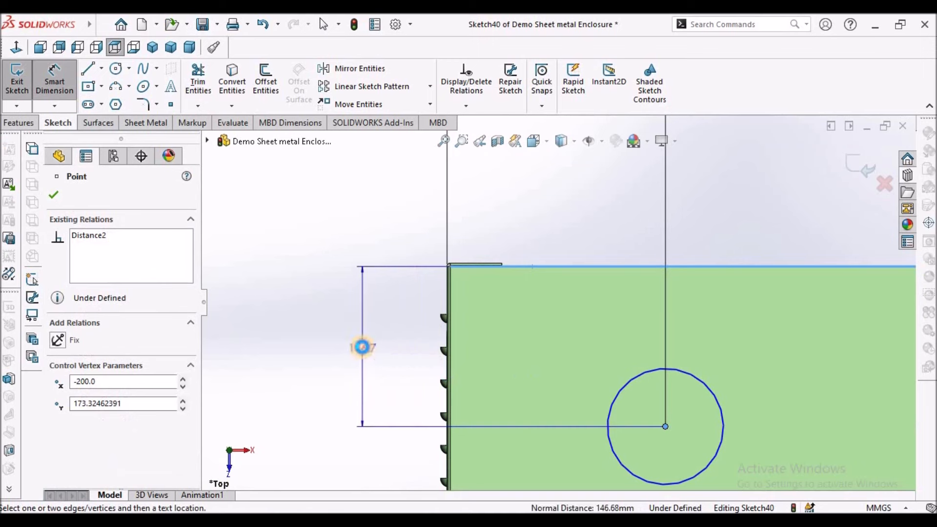
pyautogui.click(362, 348)
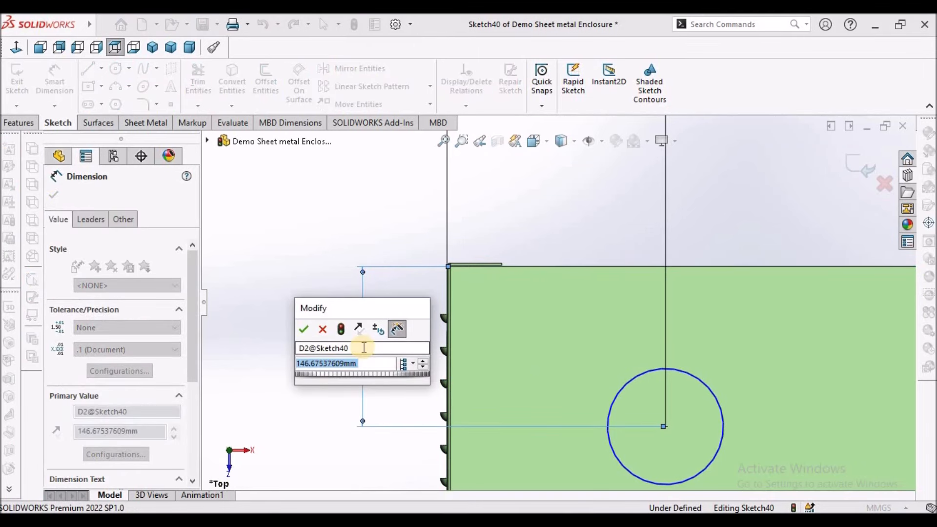
pyautogui.write('160')
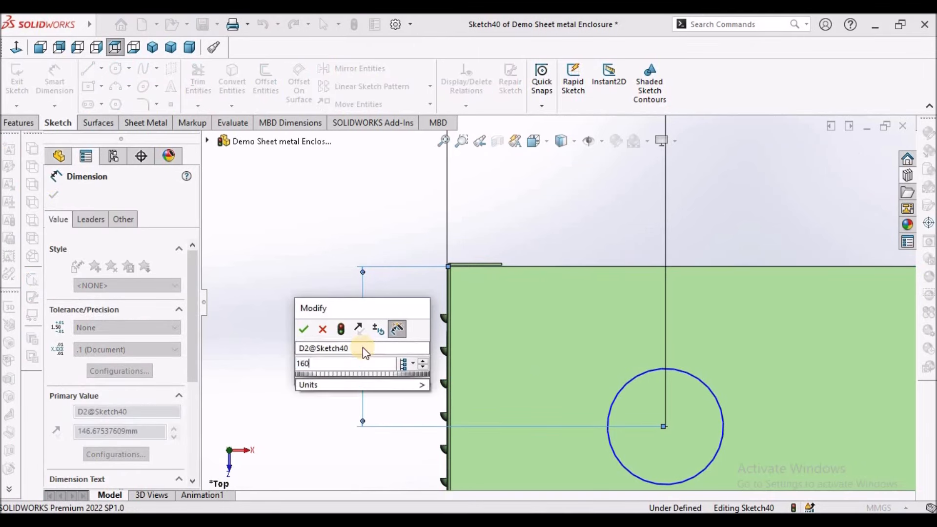
pyautogui.press('Return')
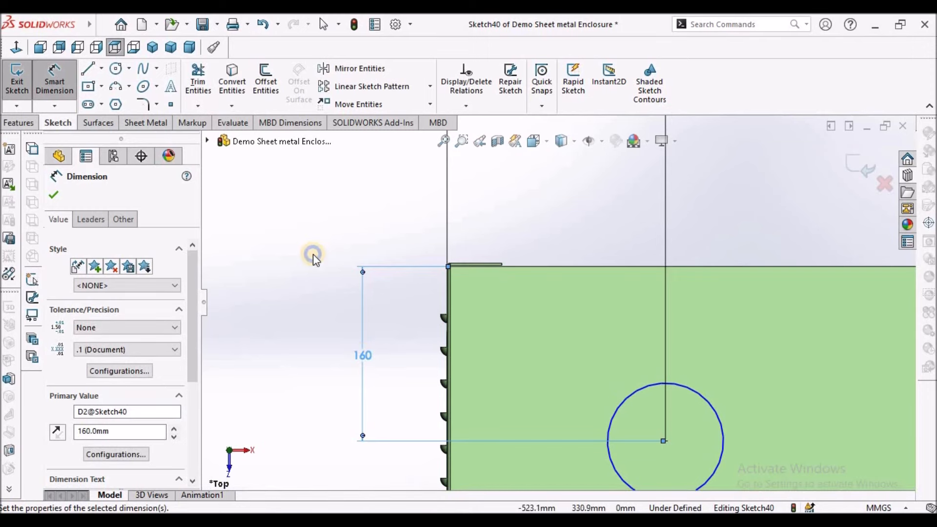
pyautogui.rightClick(313, 254)
pyautogui.click(348, 297)
pyautogui.scroll(5, 345, 293)
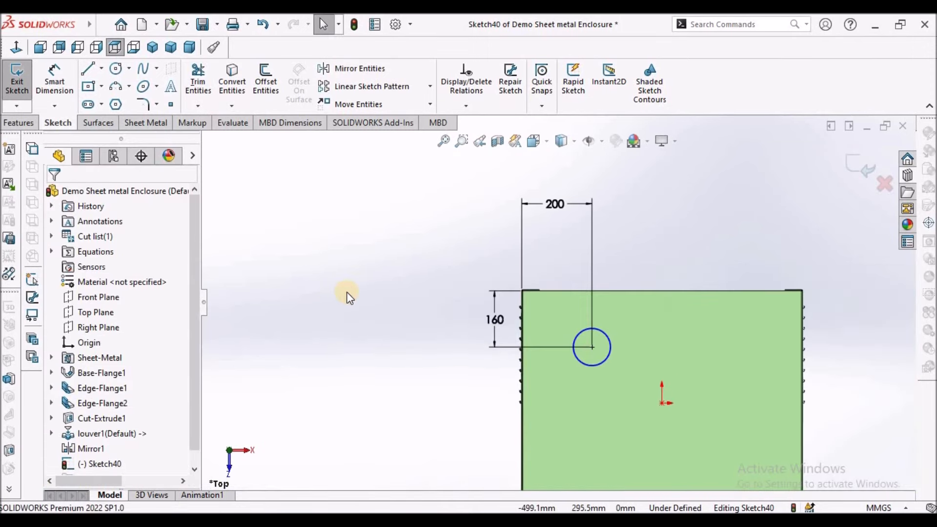
# Set the circle's diameter to 80 mm and leave Smart Dimension
pyautogui.click(55, 80)
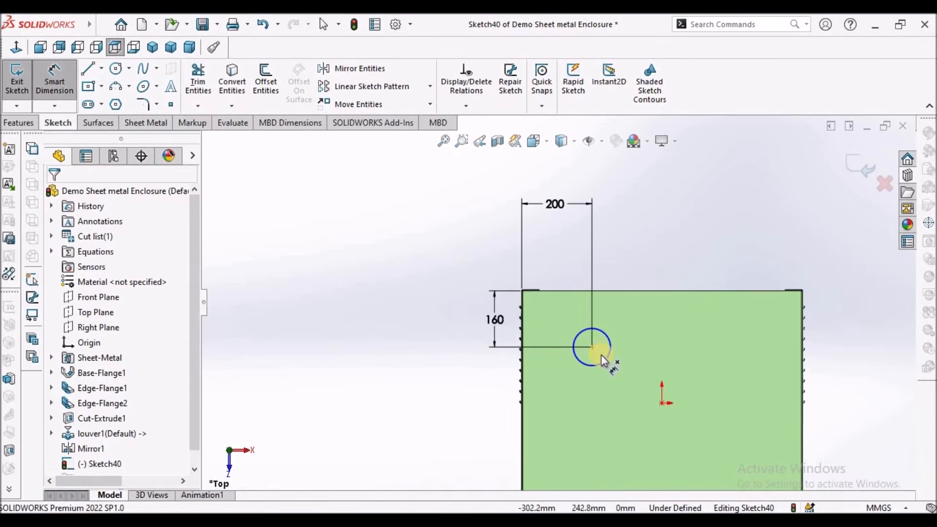
pyautogui.click(611, 362)
pyautogui.click(694, 268)
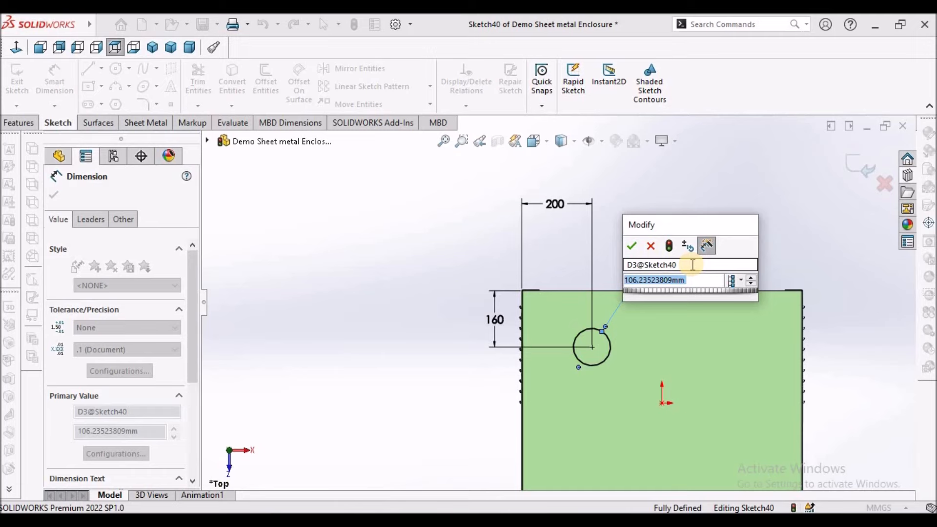
pyautogui.write('80')
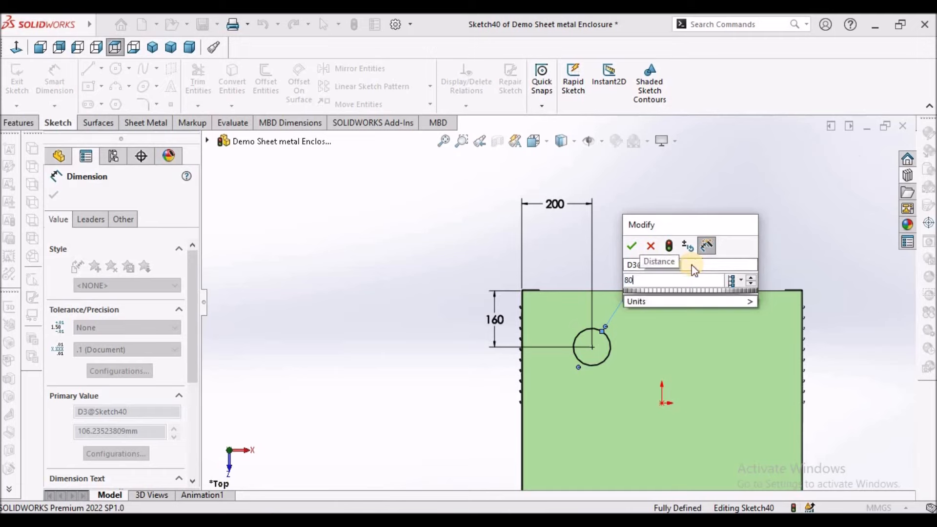
pyautogui.press('Return')
pyautogui.rightClick(383, 254)
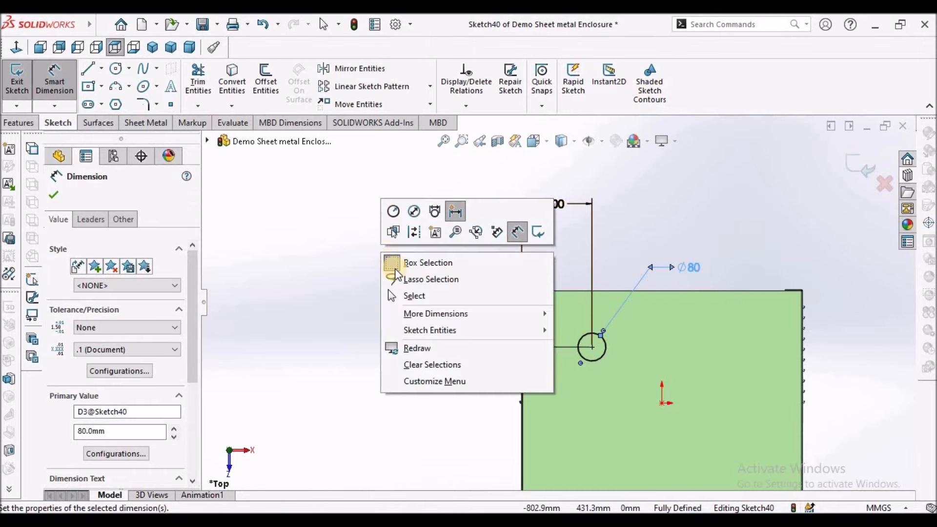
pyautogui.click(410, 295)
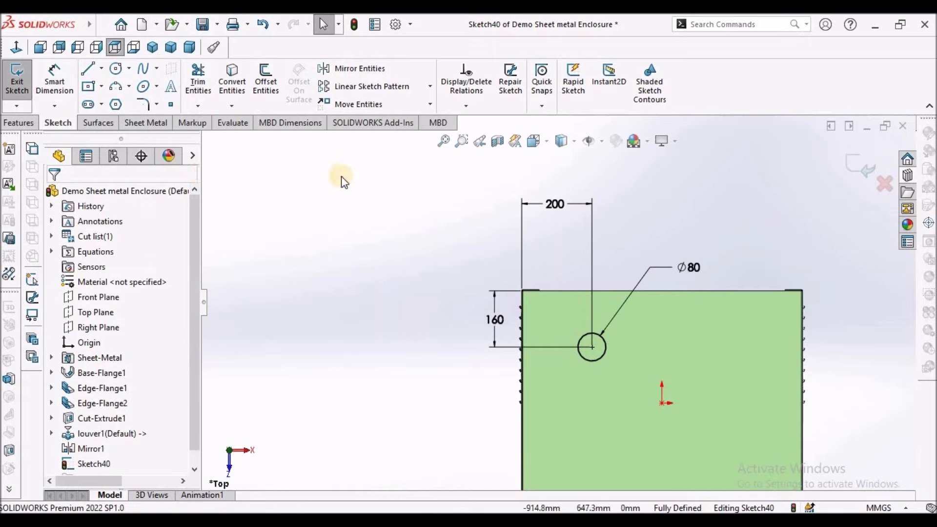
# Sketch two larger circles concentric with the 80 mm circle, about 234 mm and 340 mm in diameter, and leave the Circle tool
pyautogui.click(115, 68)
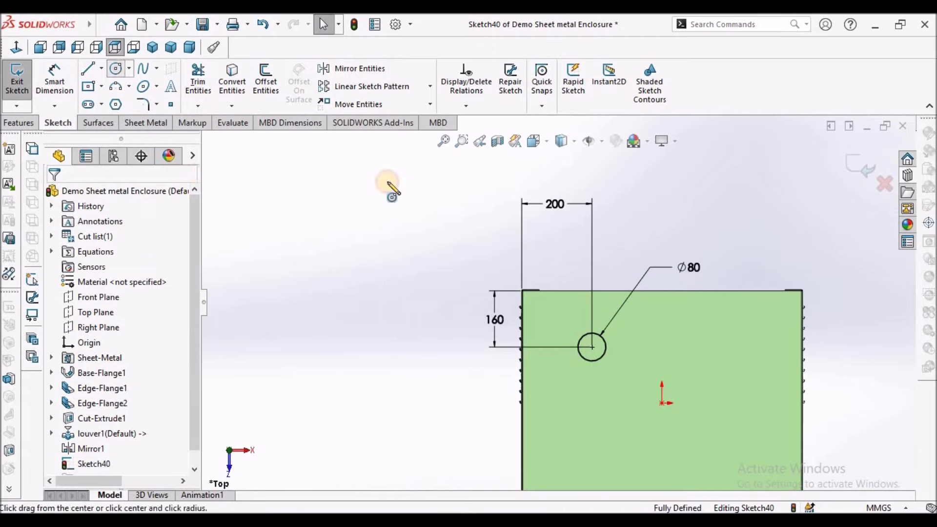
pyautogui.click(593, 347)
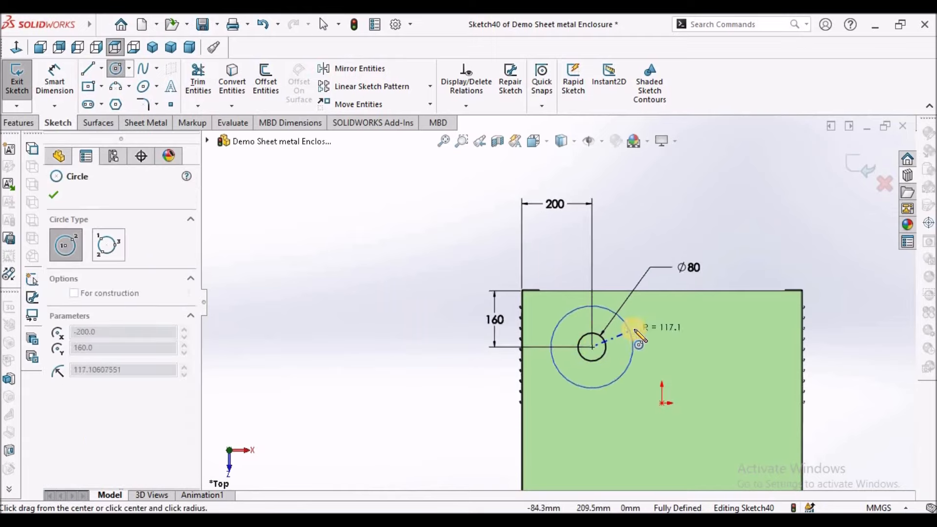
pyautogui.click(630, 337)
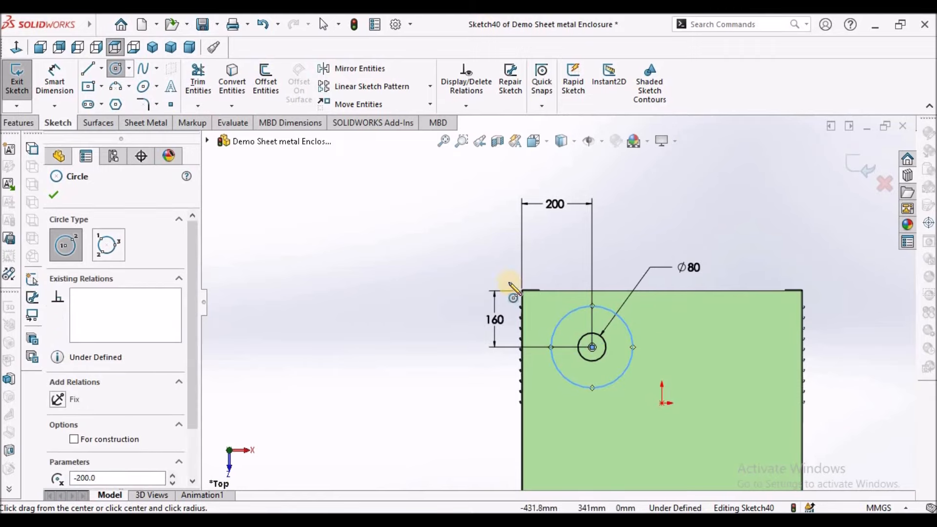
pyautogui.click(592, 347)
pyautogui.click(592, 288)
pyautogui.click(594, 348)
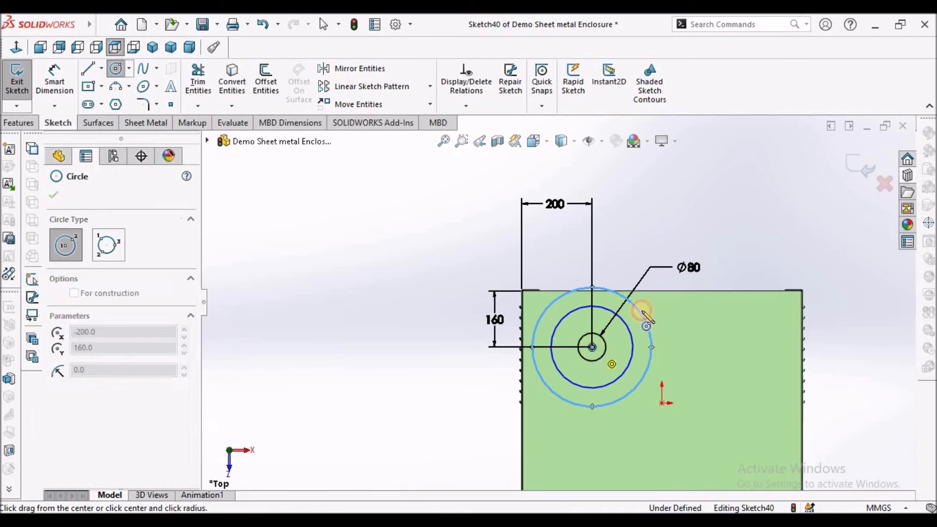
pyautogui.rightClick(419, 274)
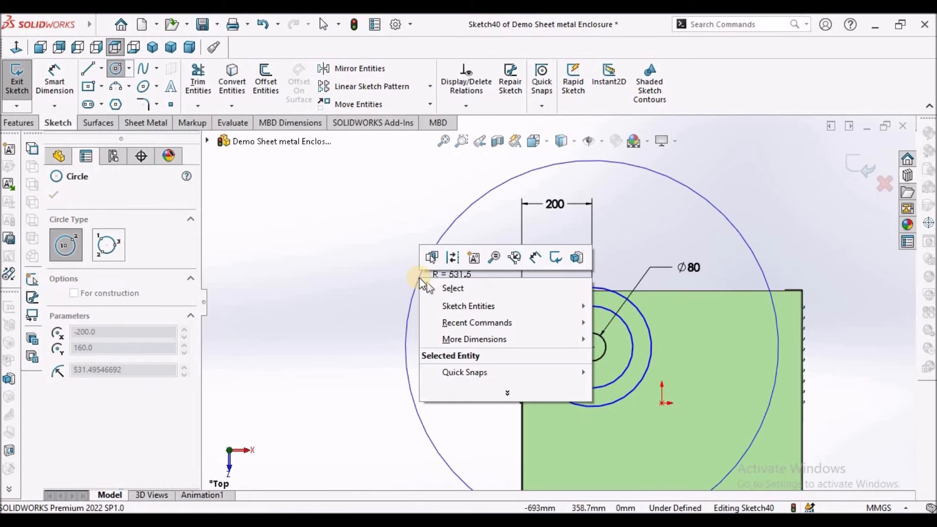
pyautogui.click(442, 287)
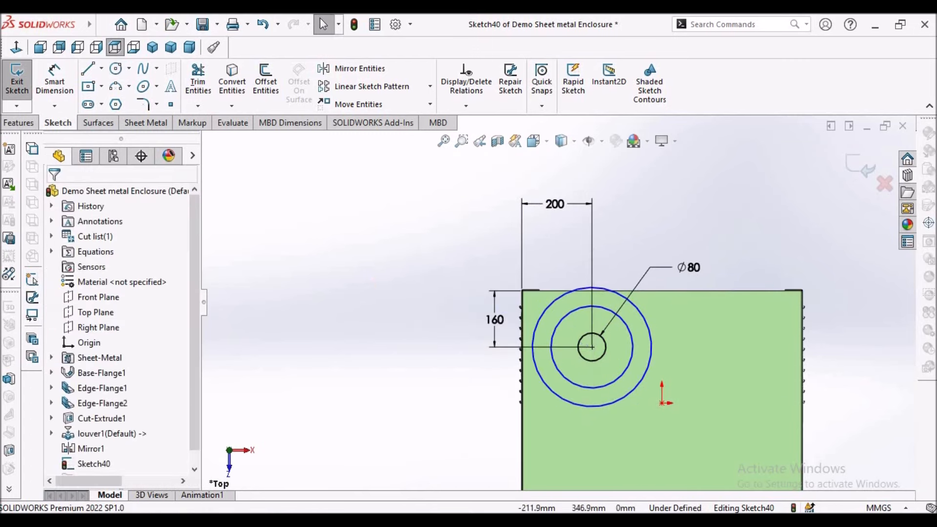
# Set the outermost concentric circle's diameter to 200 mm
pyautogui.click(47, 90)
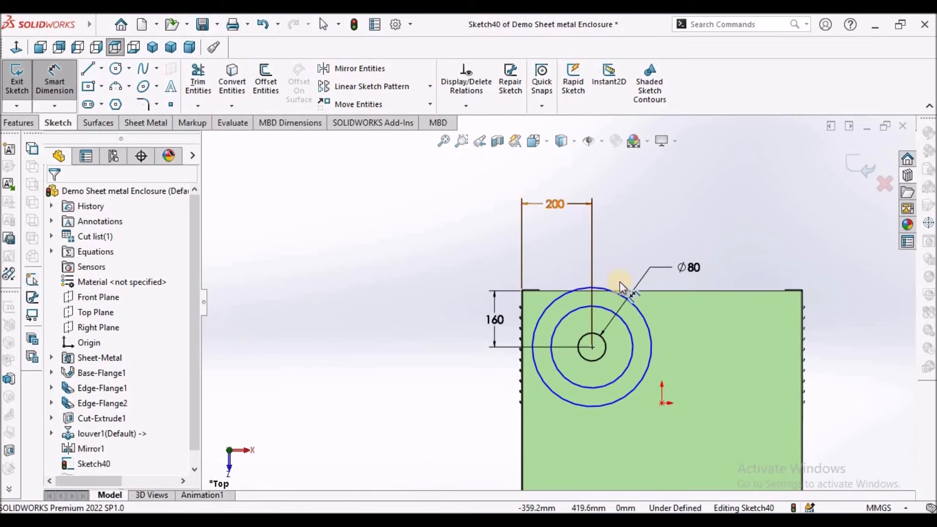
pyautogui.click(672, 238)
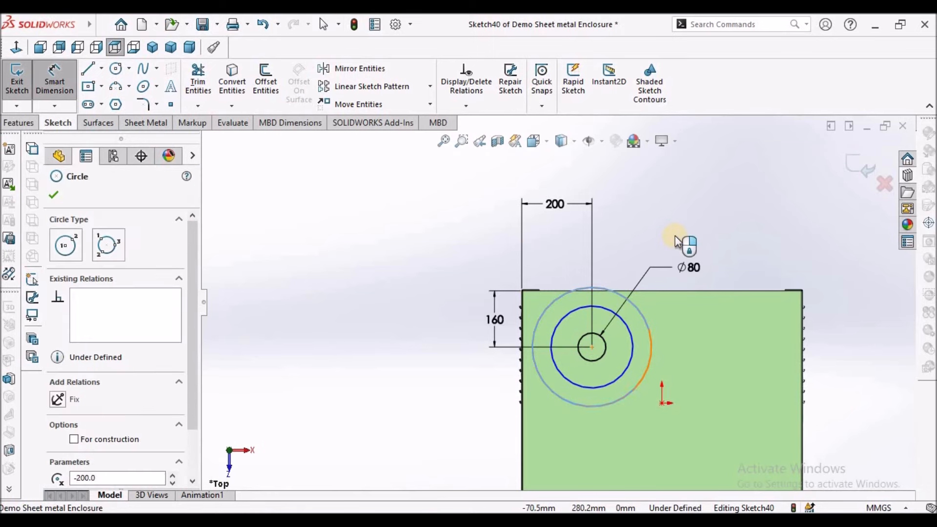
pyautogui.click(695, 232)
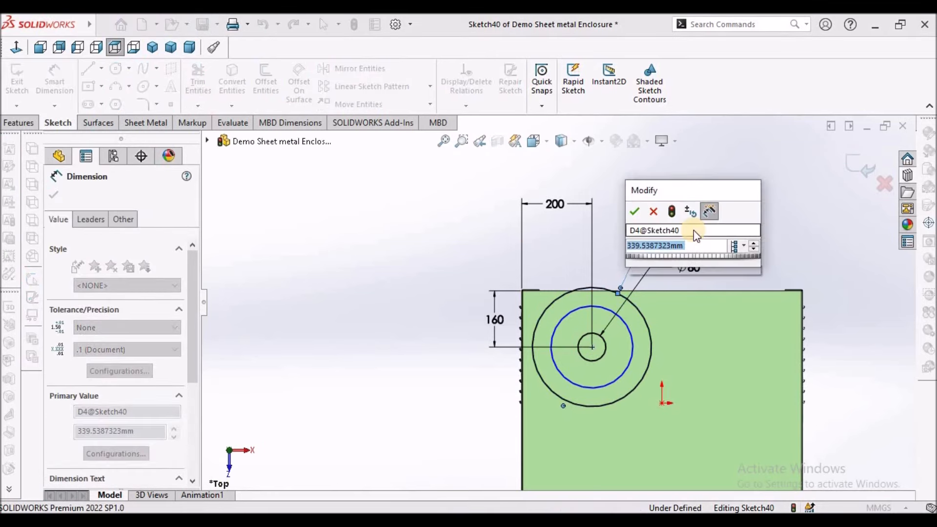
pyautogui.write('200')
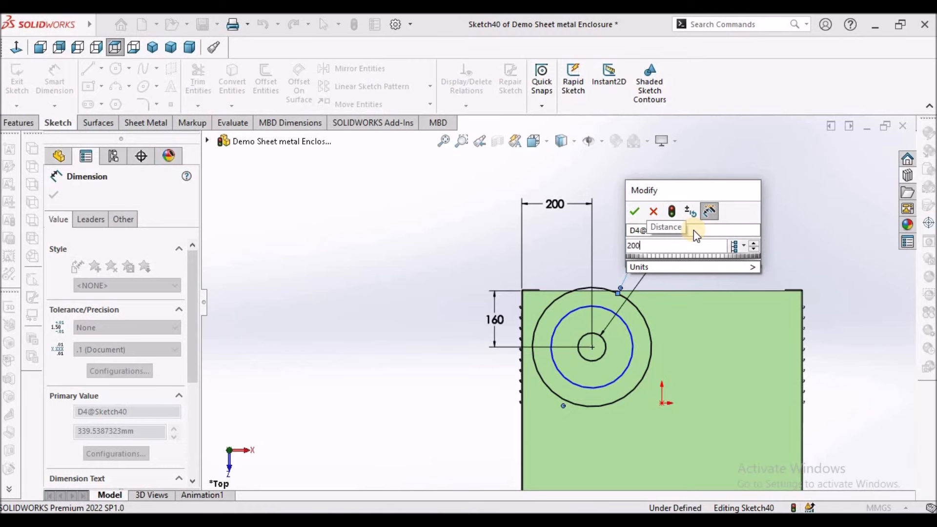
pyautogui.press('Return')
pyautogui.click(424, 295)
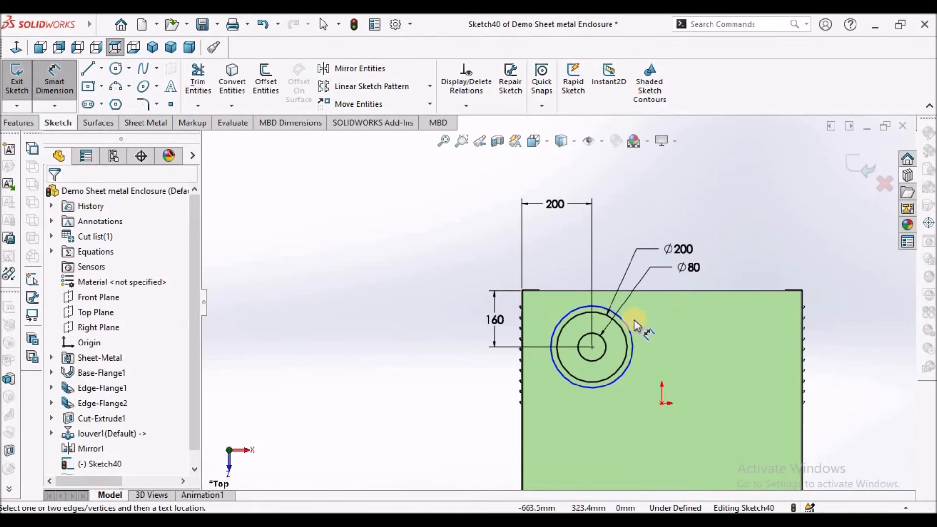
# Set the diameter of the remaining undimensioned concentric circle to 120 mm
pyautogui.scroll(-3, 625, 322)
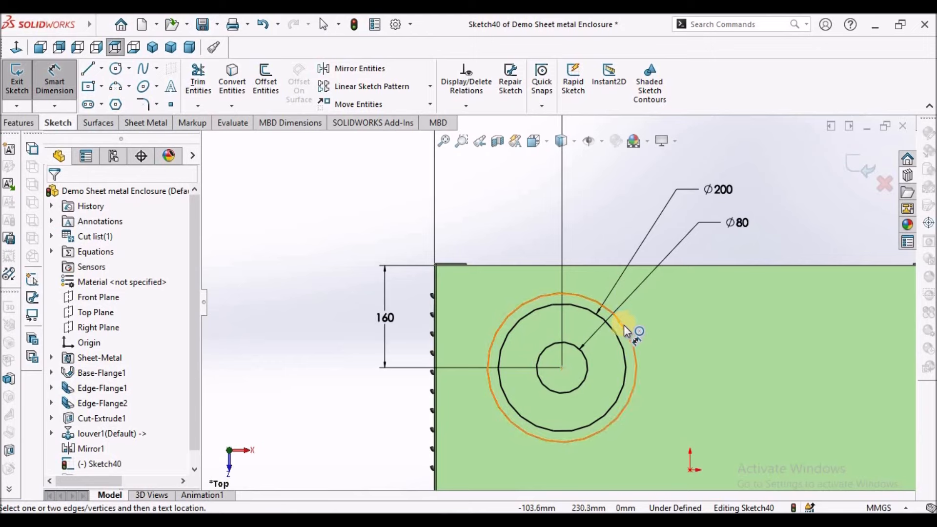
pyautogui.click(668, 309)
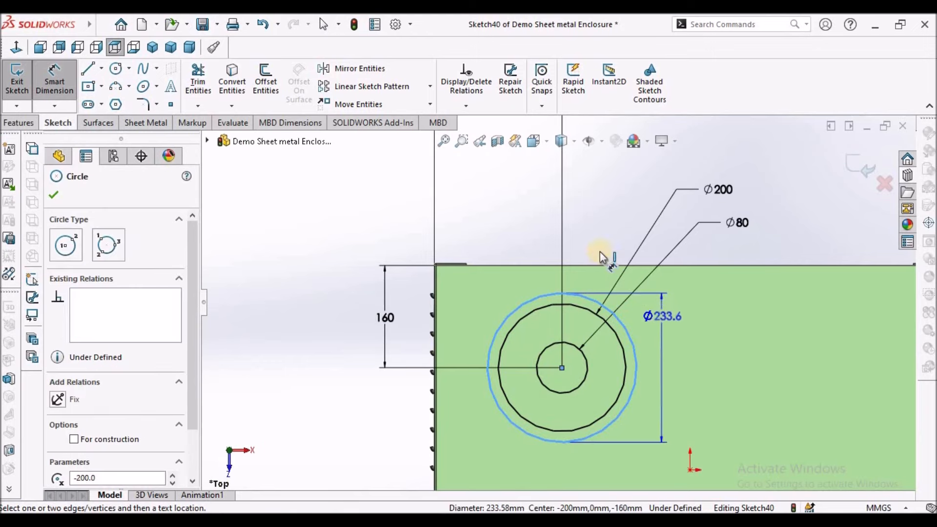
pyautogui.click(747, 293)
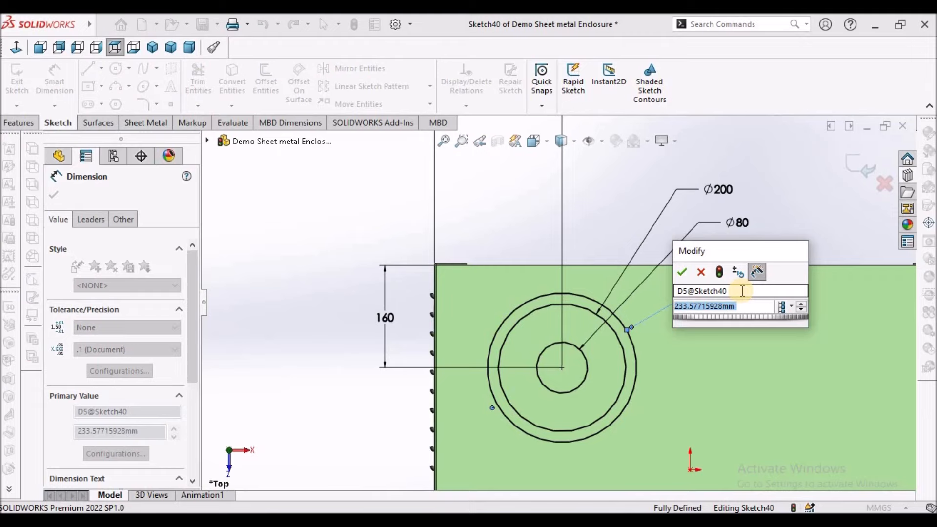
pyautogui.write('120')
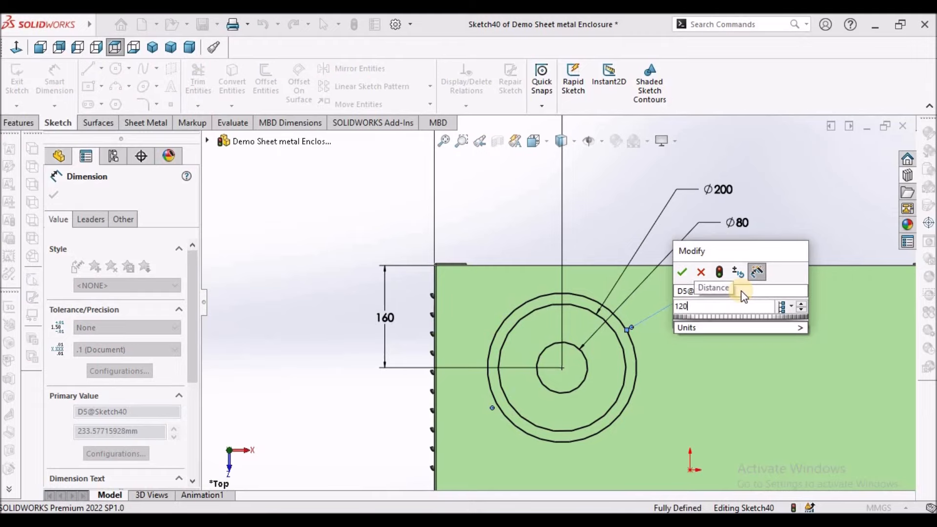
pyautogui.press('Return')
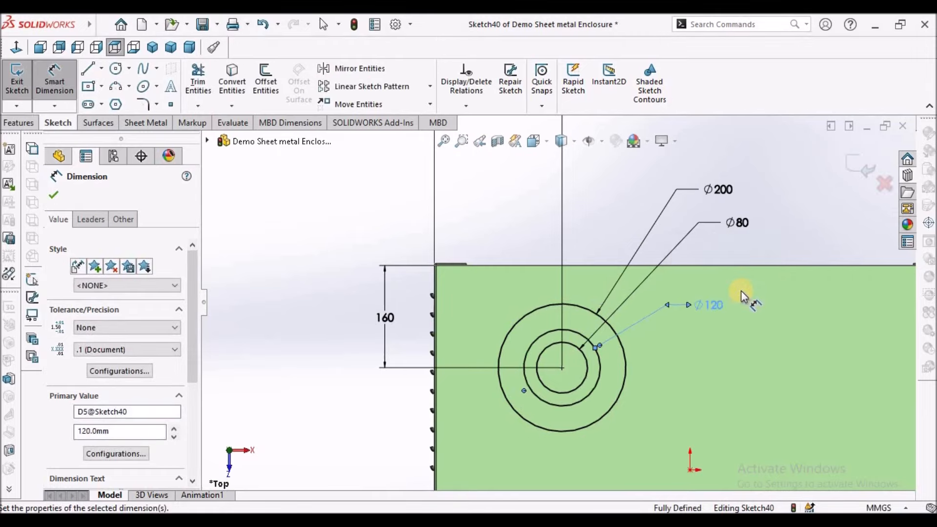
# Leave Smart Dimension and sketch a circle about 51 mm in diameter, concentric with and inside the 80 mm circle
pyautogui.click(315, 293)
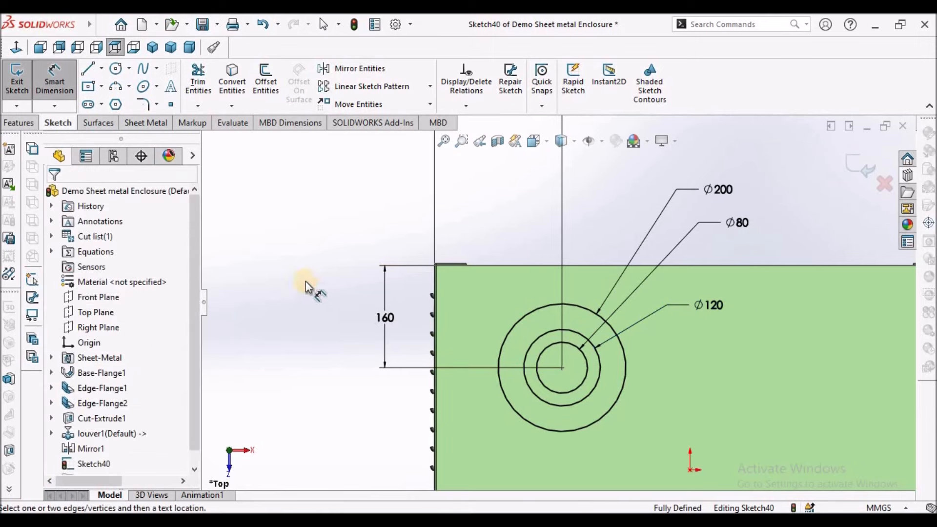
pyautogui.rightClick(262, 220)
pyautogui.click(294, 265)
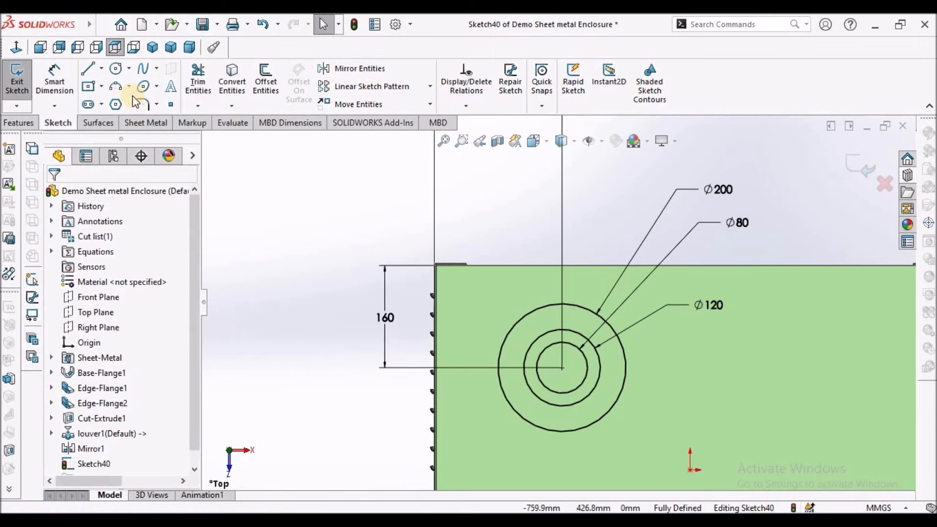
pyautogui.scroll(-4, 598, 359)
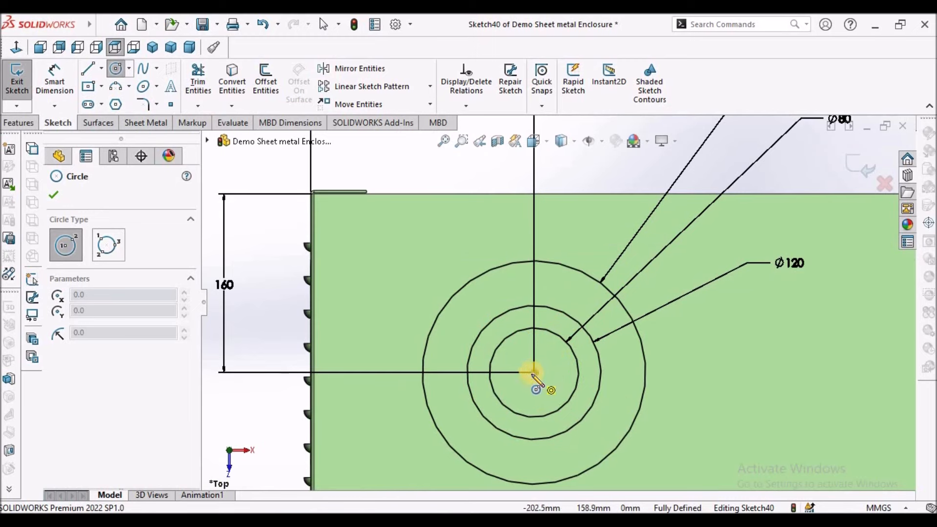
pyautogui.click(534, 373)
pyautogui.click(555, 354)
pyautogui.rightClick(418, 181)
pyautogui.click(432, 186)
# Set the innermost circle's diameter to 50 mm and leave Smart Dimension
pyautogui.click(55, 78)
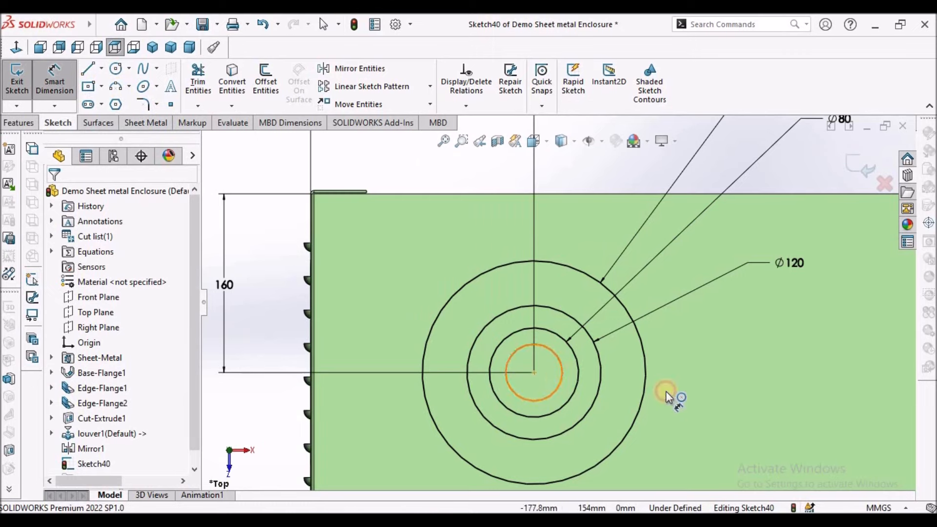
pyautogui.click(560, 379)
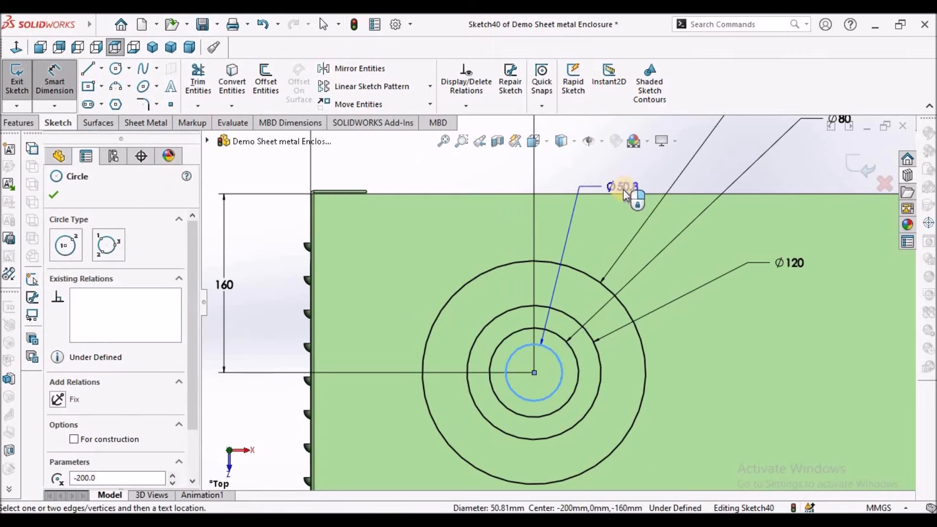
pyautogui.click(355, 166)
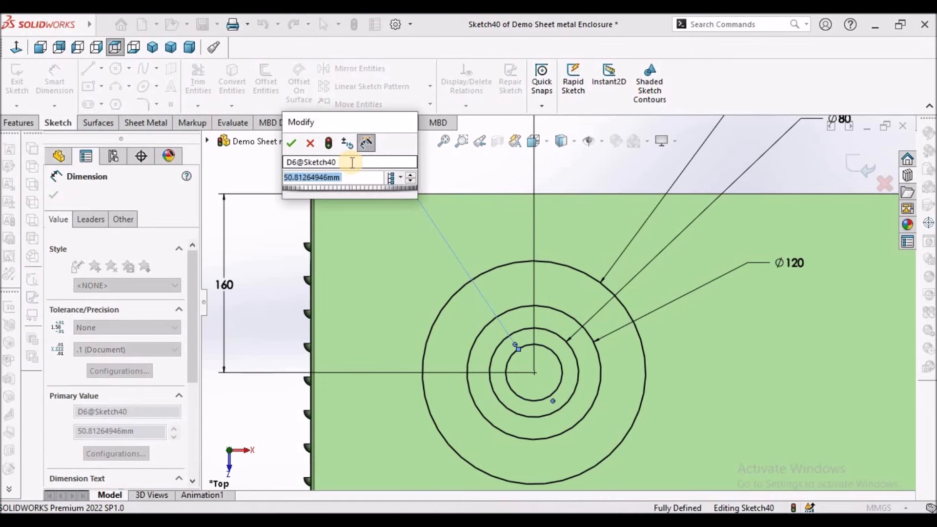
pyautogui.write('50')
pyautogui.press('Return')
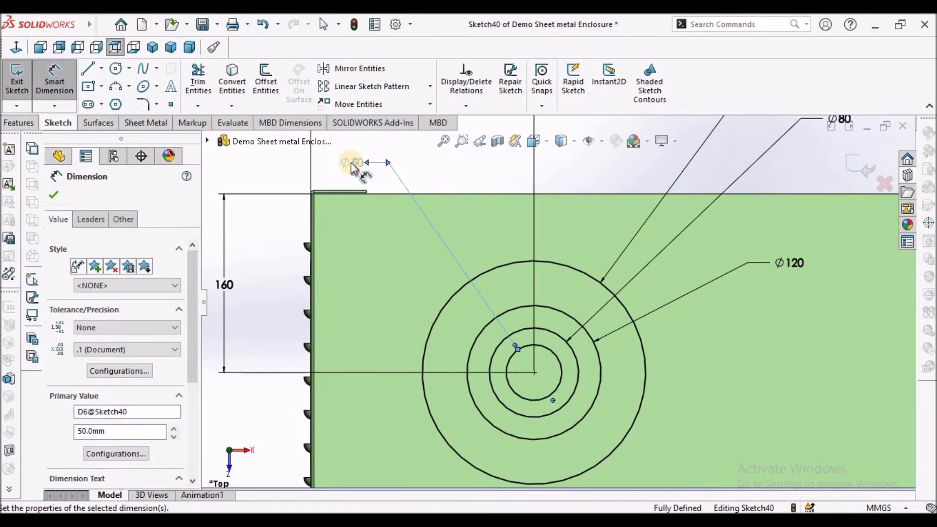
pyautogui.scroll(3, 487, 277)
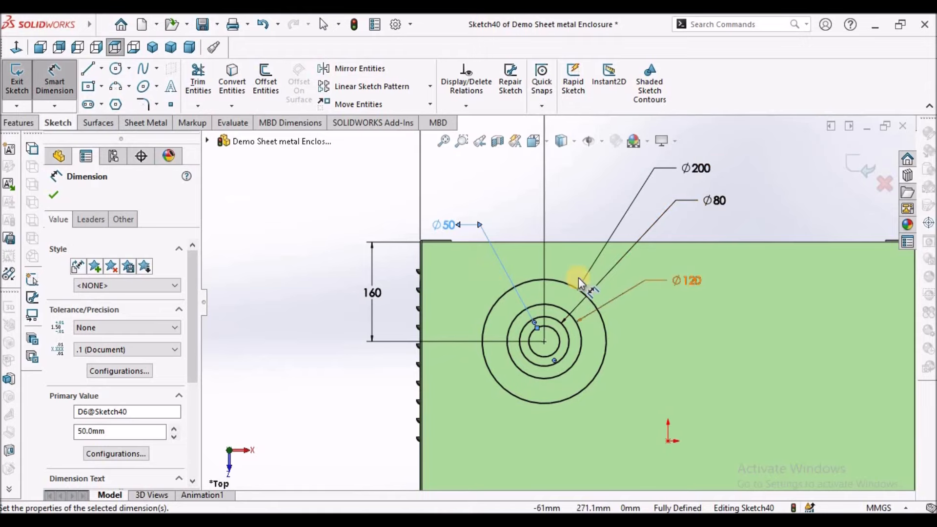
pyautogui.rightClick(308, 235)
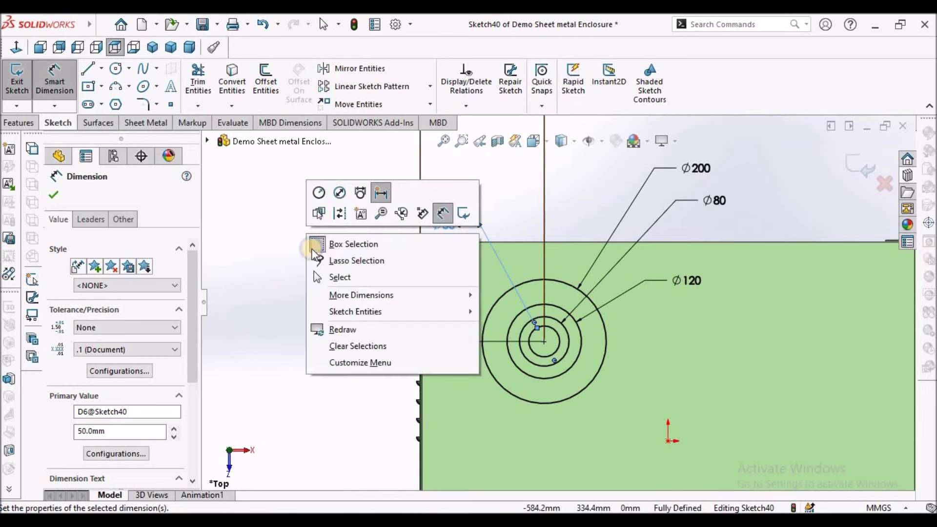
pyautogui.click(337, 274)
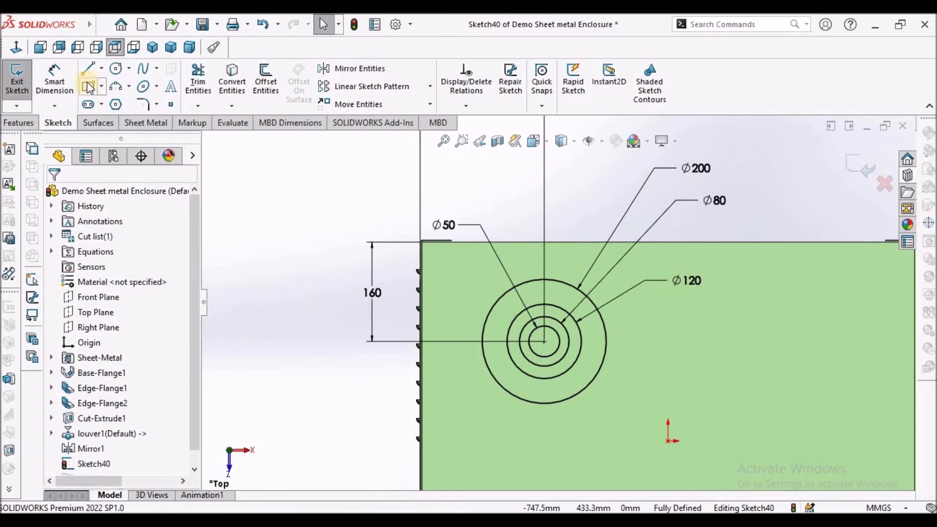
# Sketch a concentric circle about 163 mm in diameter between the 120 mm and 200 mm circles, and leave the Circle tool
pyautogui.click(115, 68)
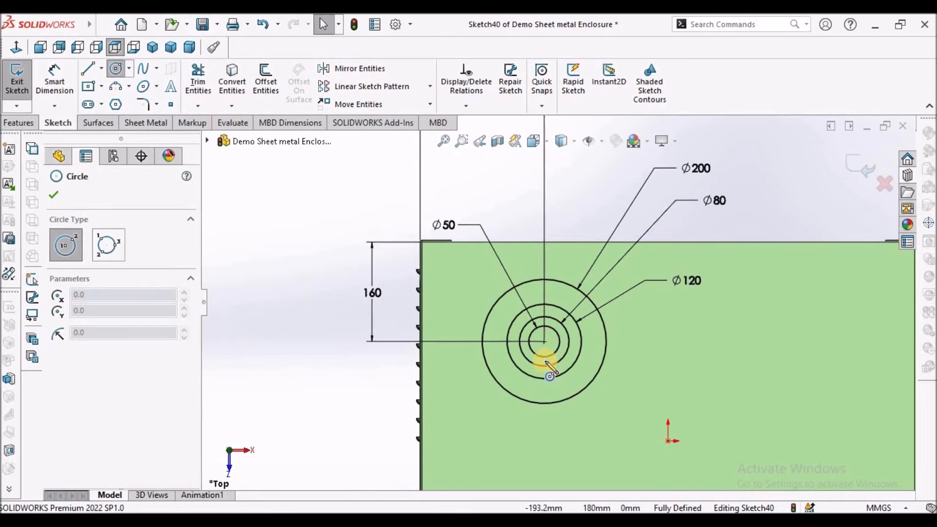
pyautogui.scroll(-3, 542, 332)
pyautogui.moveTo(546, 319)
pyautogui.mouseDown()
pyautogui.moveTo(628, 251)
pyautogui.moveTo(607, 268)
pyautogui.mouseUp()
pyautogui.rightClick(289, 379)
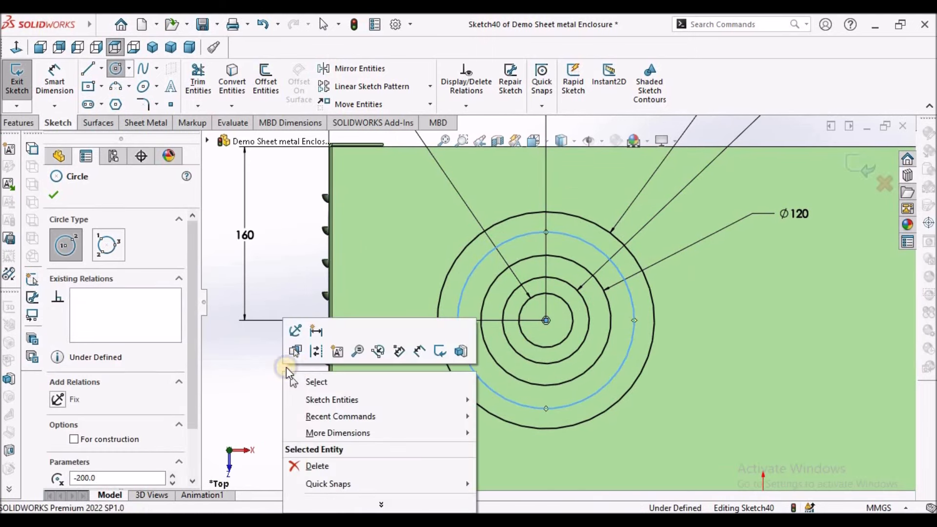
pyautogui.click(312, 381)
# Set the diameter of the circle between the 120 mm and 200 mm circles to 160 mm and leave Smart Dimension
pyautogui.click(54, 81)
pyautogui.click(470, 363)
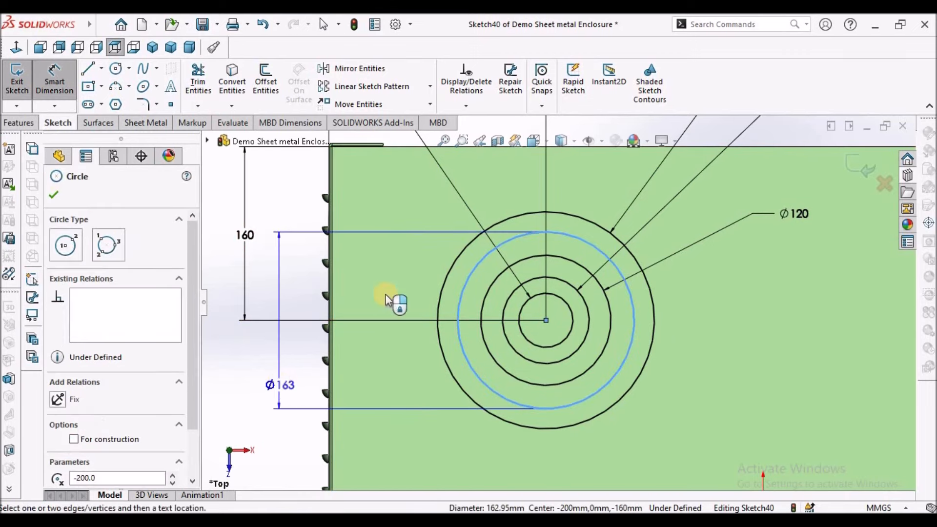
pyautogui.click(275, 181)
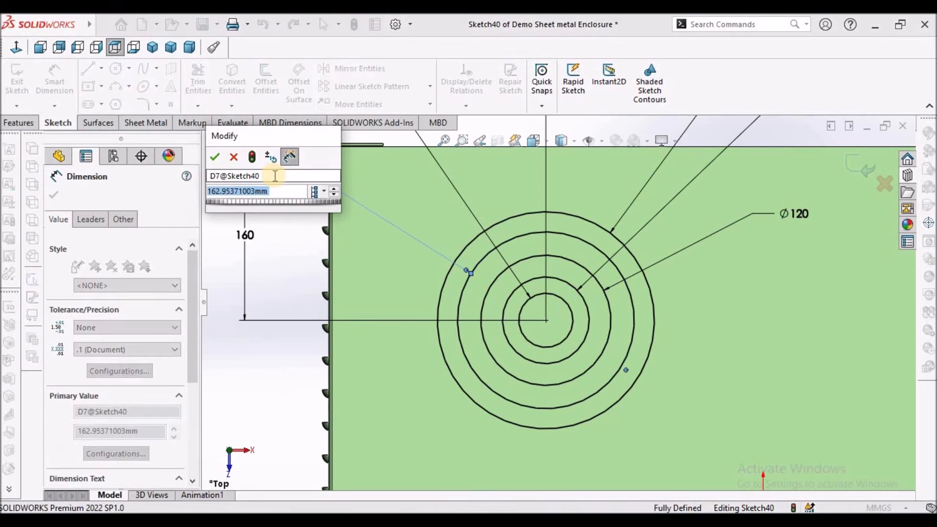
pyautogui.write('160')
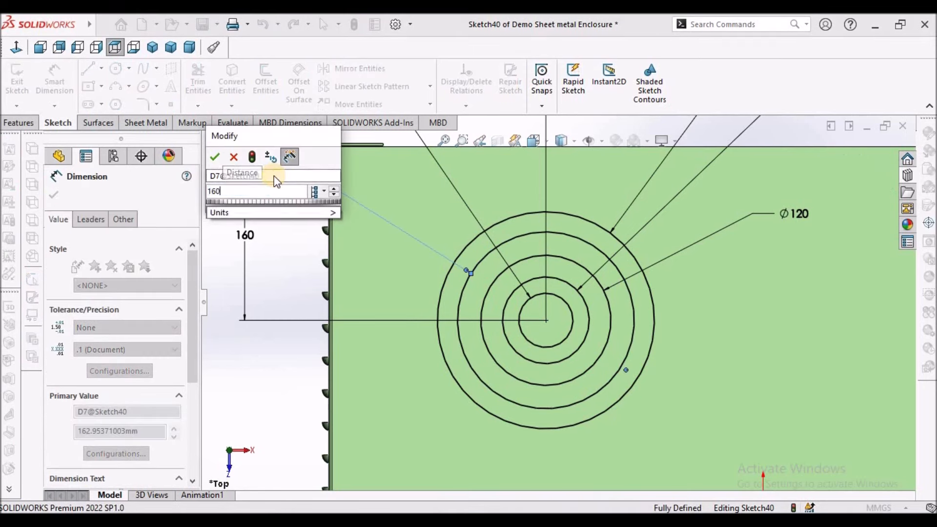
pyautogui.press('Return')
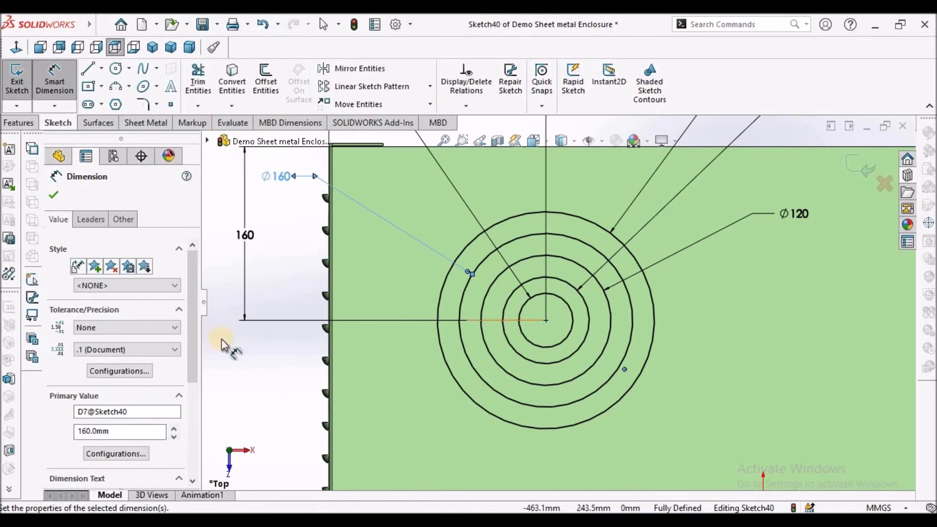
pyautogui.rightClick(241, 375)
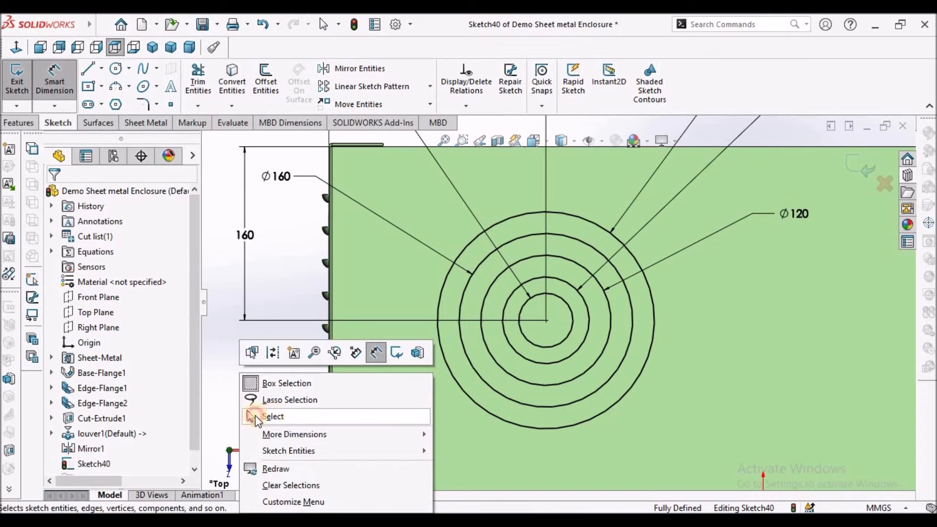
pyautogui.click(276, 417)
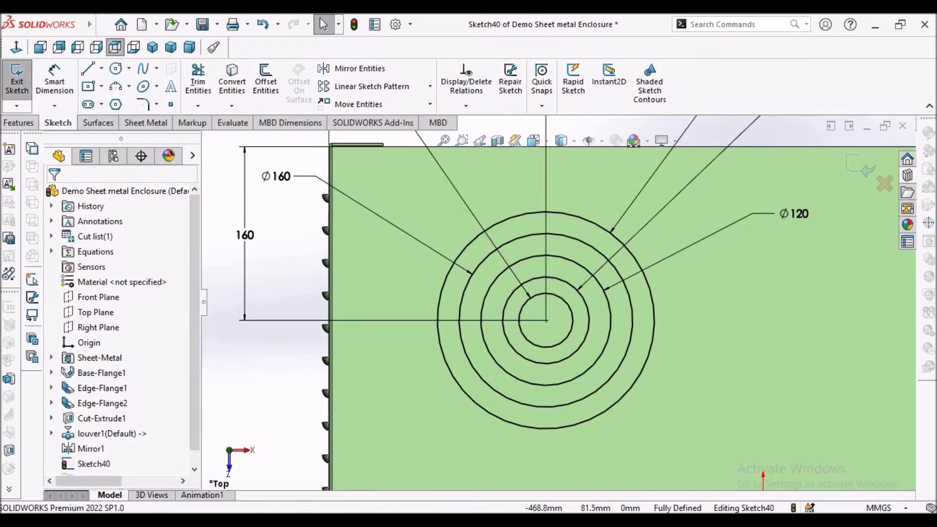
# Sketch a vertical and a horizontal line, each 200 mm long, through the circles' centre and spanning the outermost circle
pyautogui.click(88, 70)
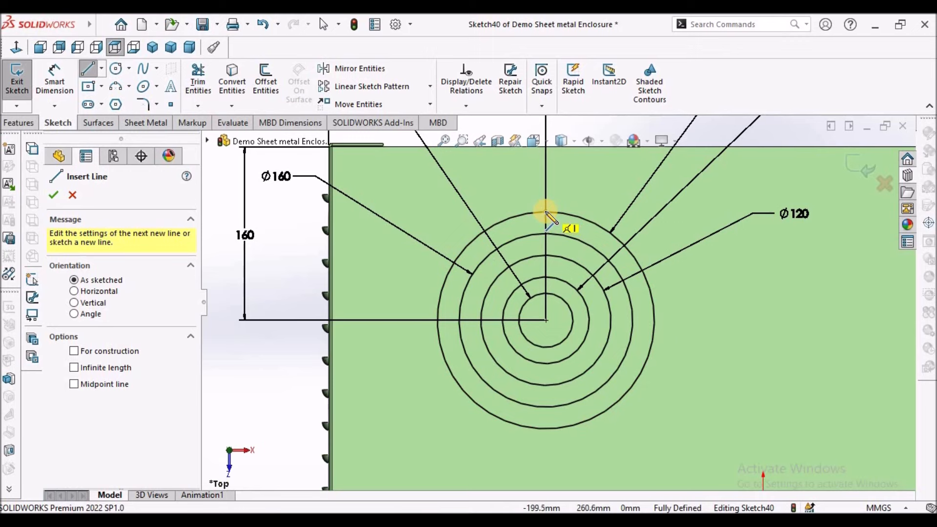
pyautogui.moveTo(546, 212); pyautogui.dragTo(546, 428)
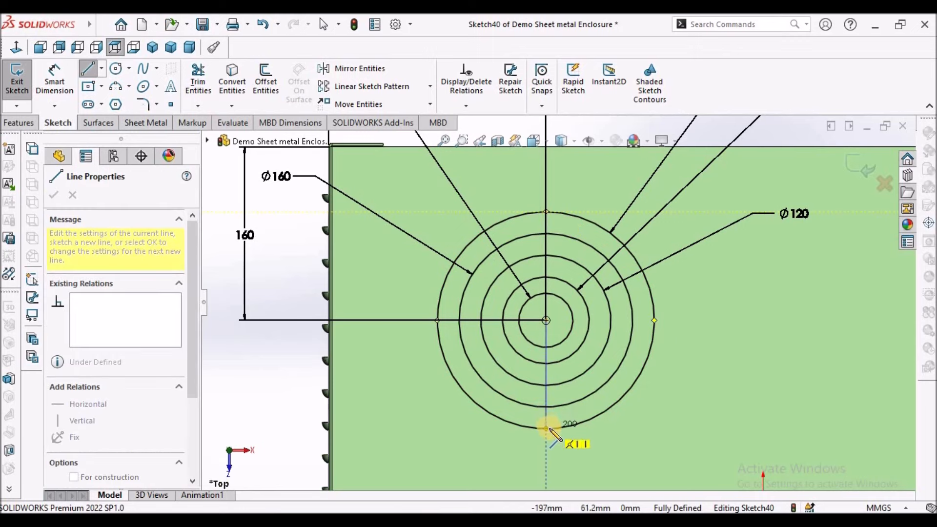
pyautogui.rightClick(303, 355)
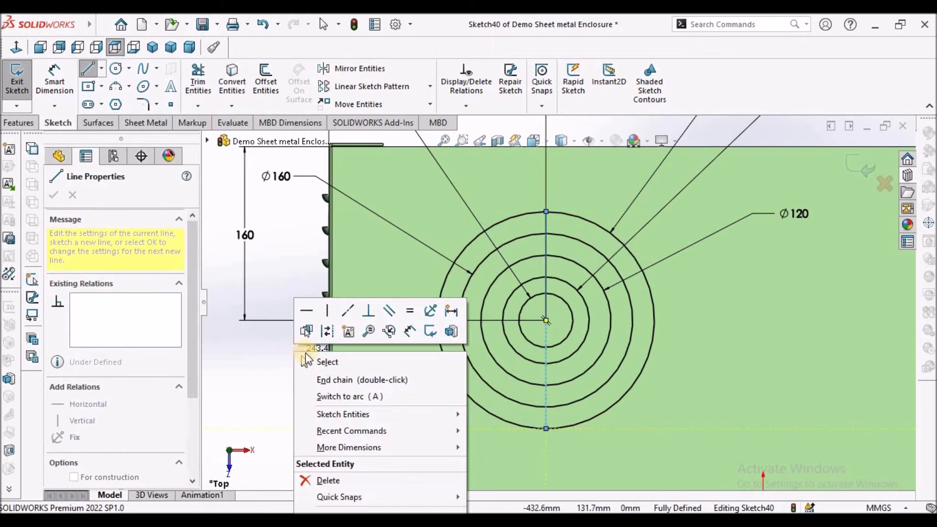
pyautogui.click(344, 380)
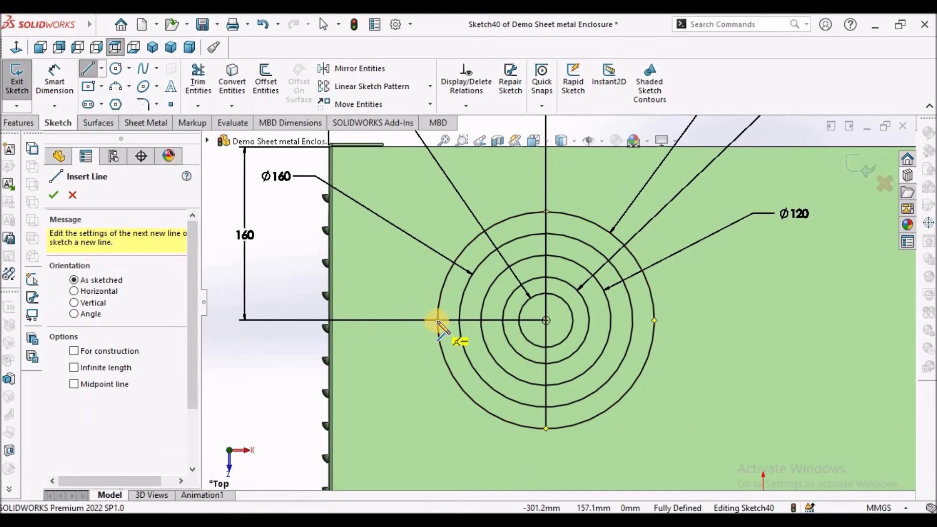
pyautogui.moveTo(438, 320); pyautogui.dragTo(656, 324)
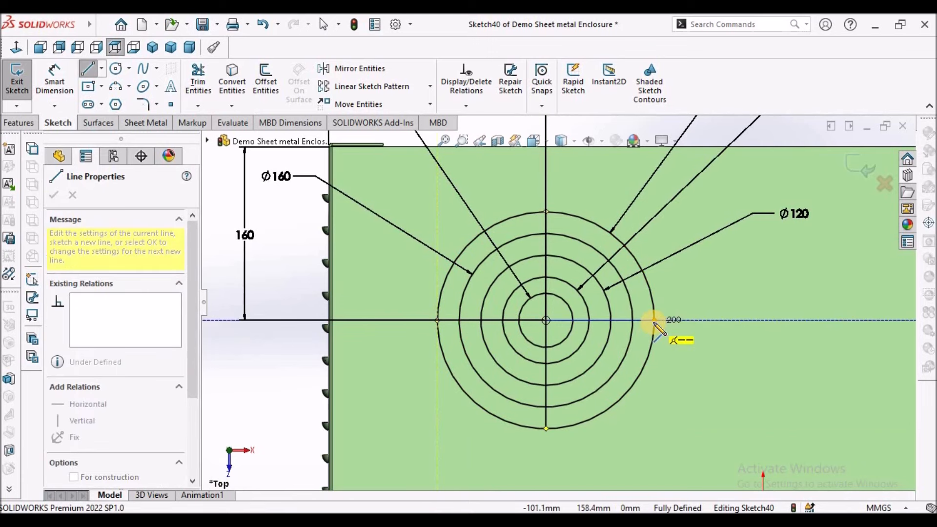
pyautogui.rightClick(247, 398)
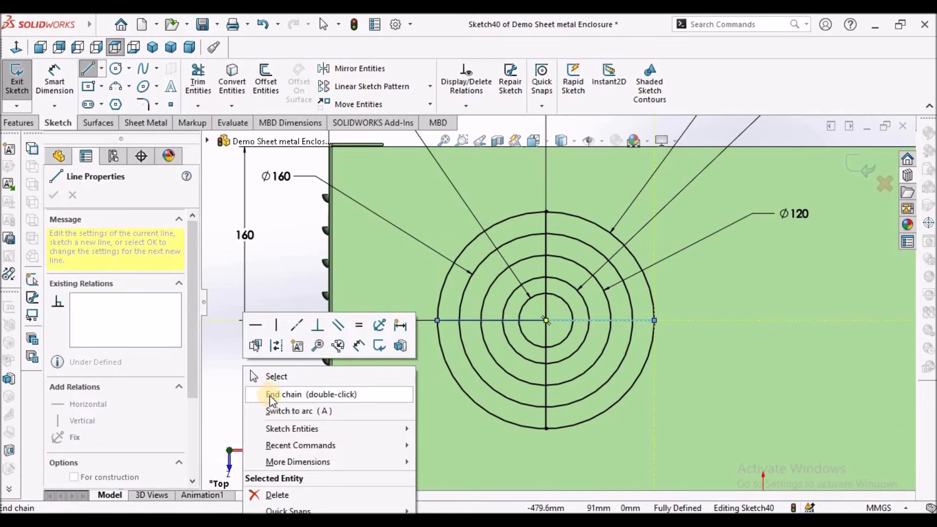
pyautogui.click(276, 396)
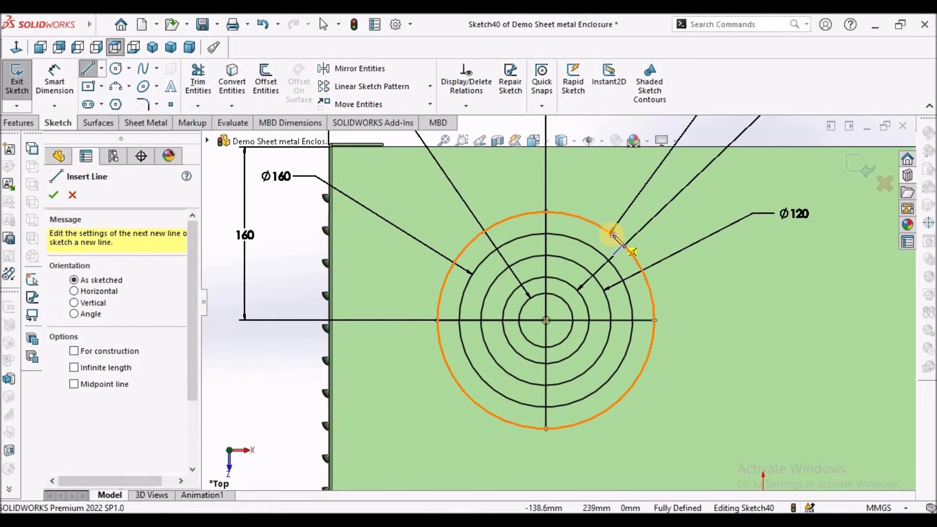
# Sketch two crossing diagonal lines through the circles' centre, spanning the outermost circle and starting with the one from upper right to lower left
pyautogui.click(614, 237)
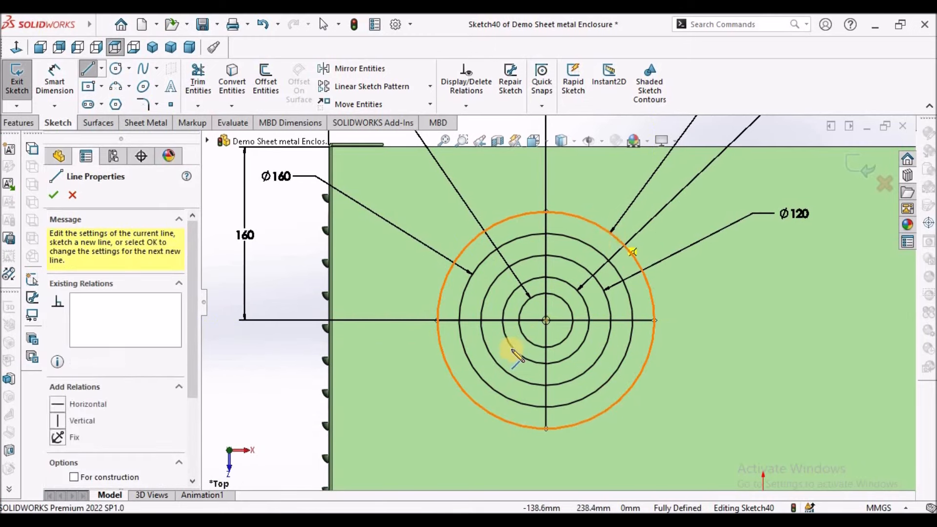
pyautogui.click(477, 404)
pyautogui.rightClick(252, 366)
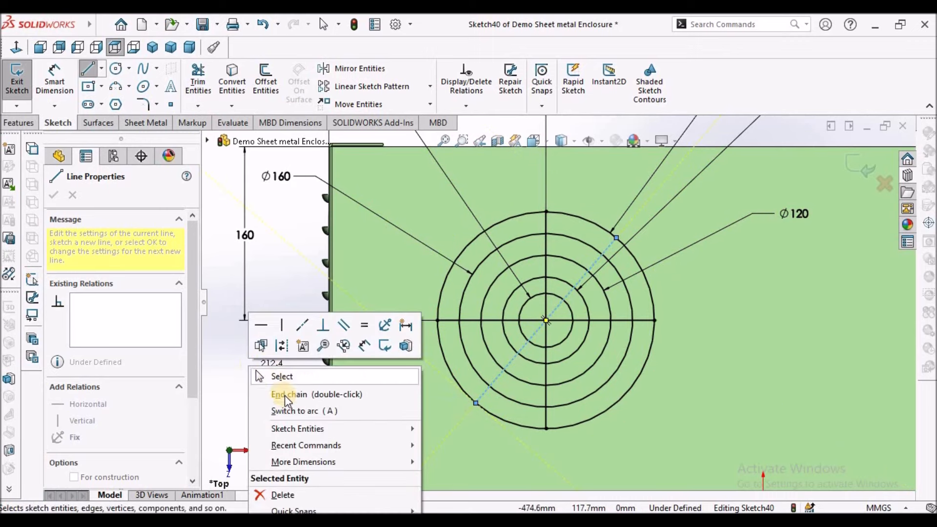
pyautogui.click(283, 395)
pyautogui.click(466, 249)
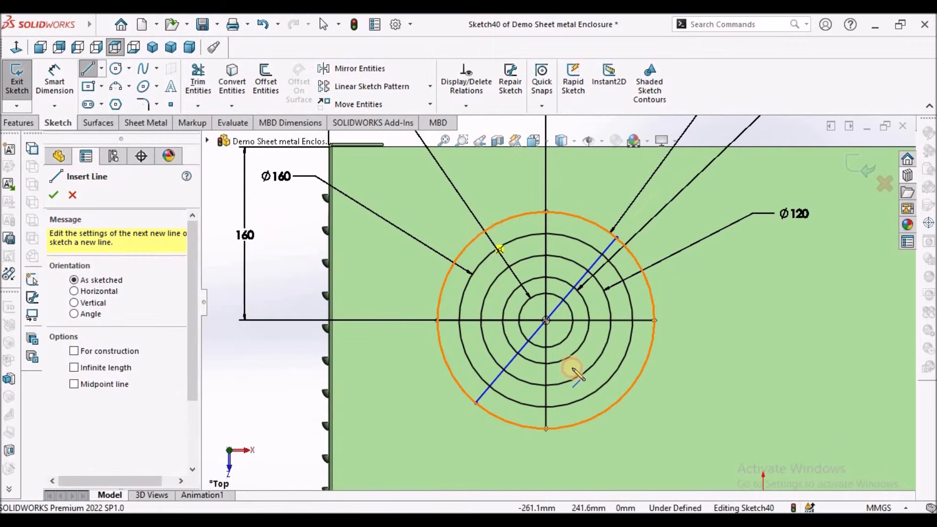
# Finish the second diagonal line across the outermost circle and move its lower endpoint along the circle so the line runs near the centre
pyautogui.click(633, 384)
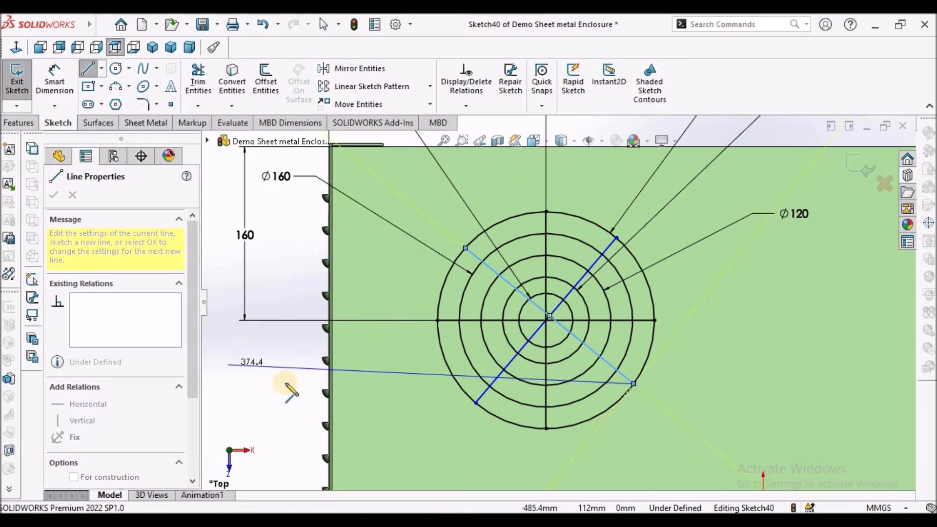
pyautogui.rightClick(293, 375)
pyautogui.click(312, 377)
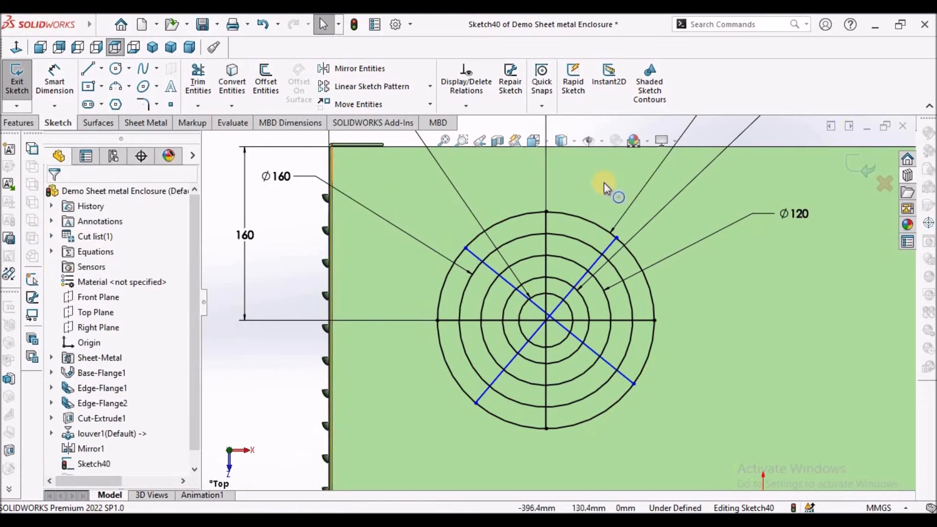
pyautogui.click(631, 385)
pyautogui.moveTo(624, 394)
pyautogui.mouseDown()
pyautogui.moveTo(624, 402)
pyautogui.moveTo(631, 394)
pyautogui.mouseUp()
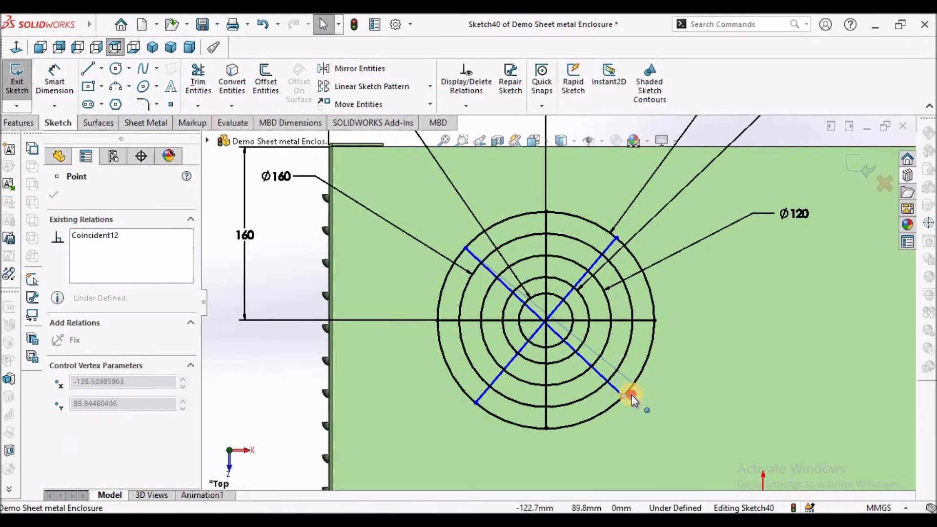
pyautogui.click(259, 400)
# Dimension the angle between the vertical line and the first diagonal line at 60 degrees
pyautogui.click(54, 78)
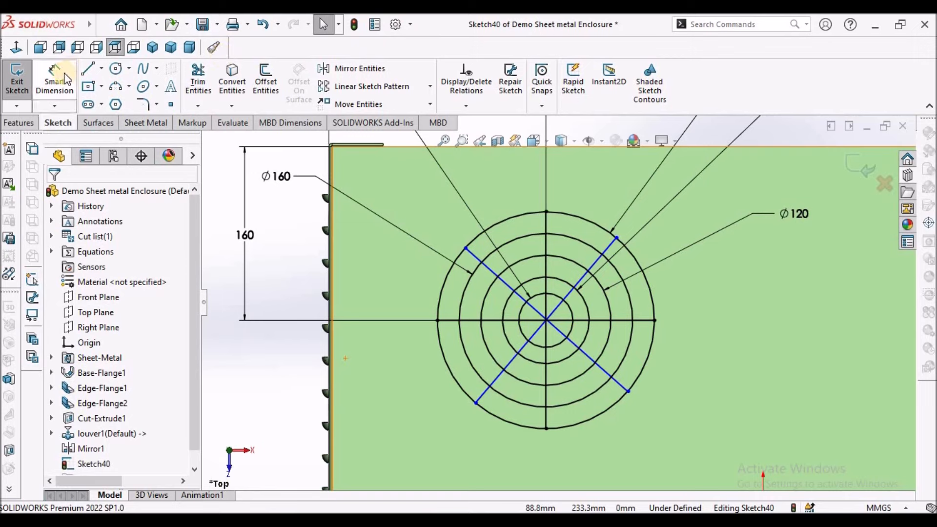
pyautogui.click(546, 226)
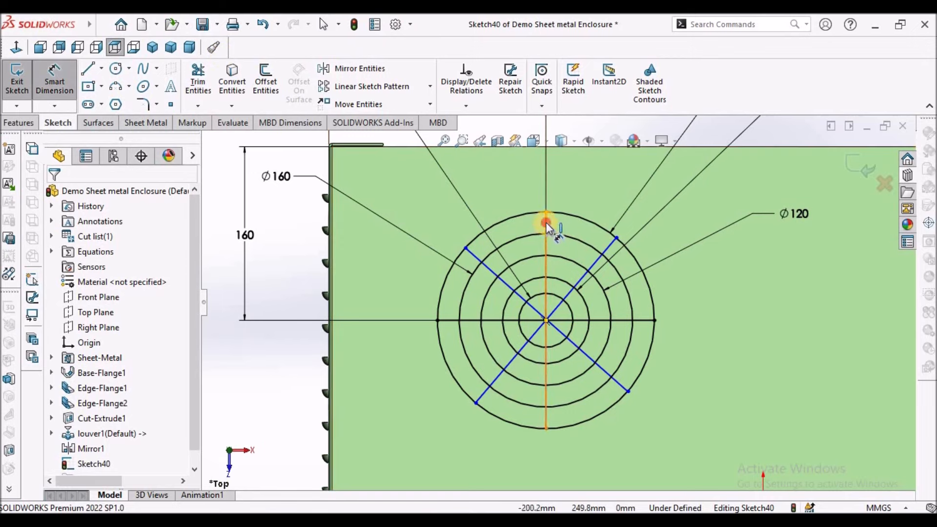
pyautogui.click(612, 245)
pyautogui.click(602, 181)
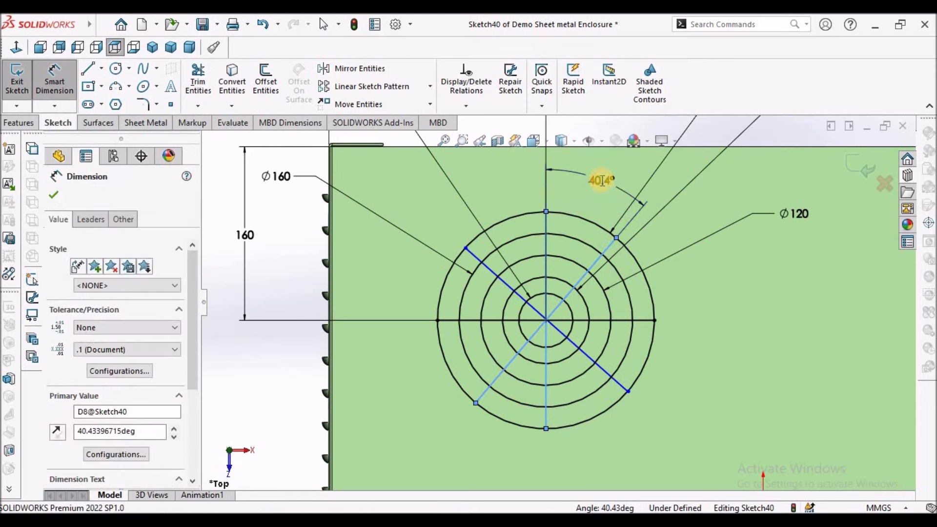
pyautogui.write('60')
pyautogui.press('Return')
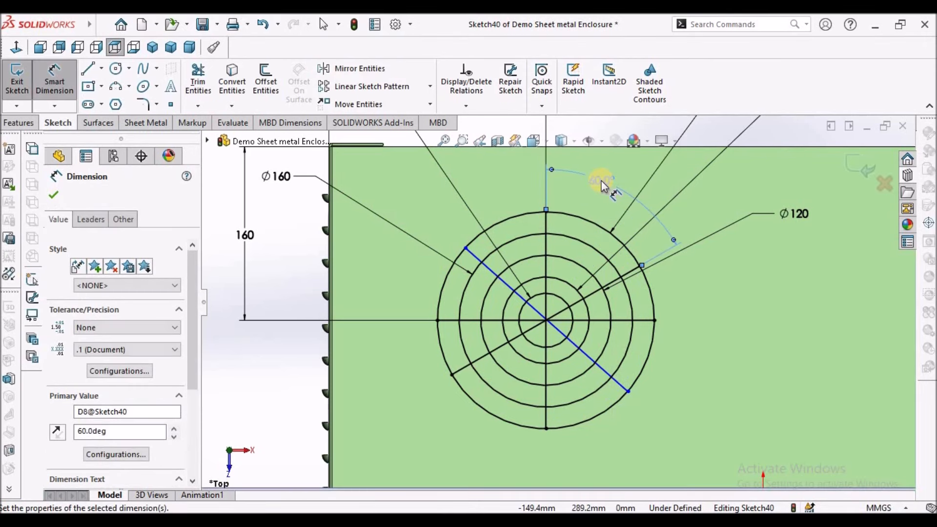
# Dimension the angle between the vertical line and the second diagonal line at 60 degrees
pyautogui.click(545, 214)
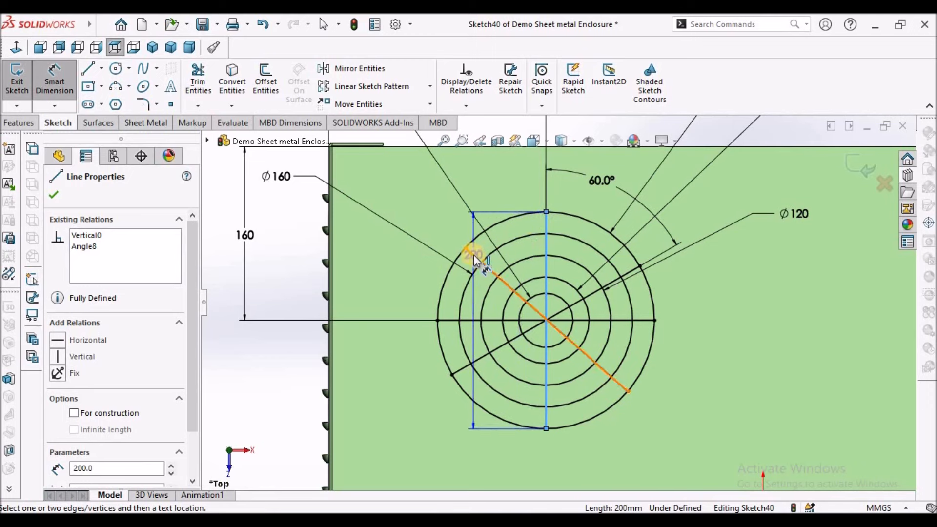
pyautogui.click(474, 255)
pyautogui.click(477, 199)
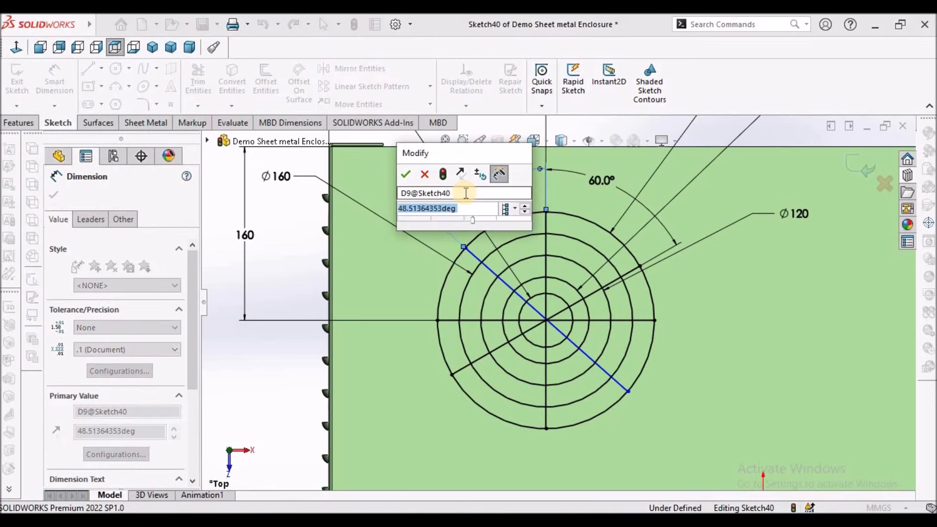
pyautogui.write('45')
pyautogui.press('Return')
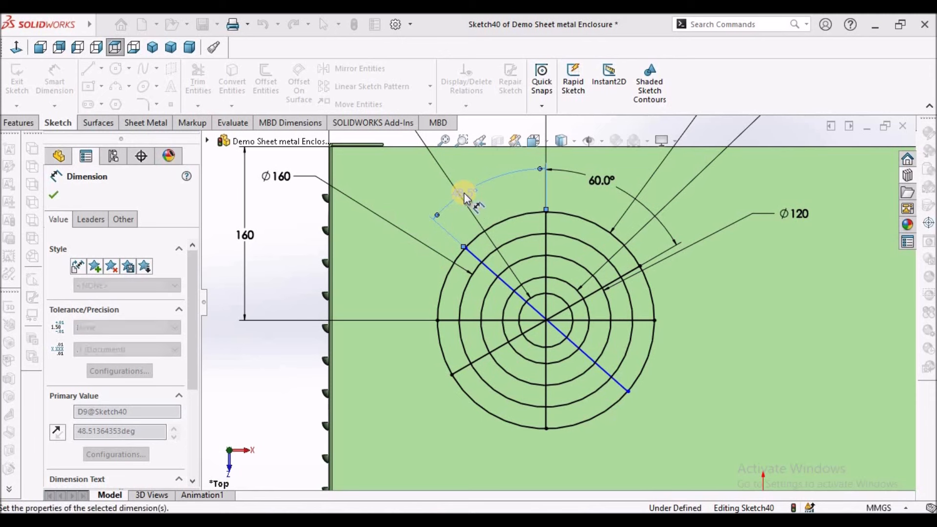
pyautogui.rightClick(270, 371)
pyautogui.click(298, 410)
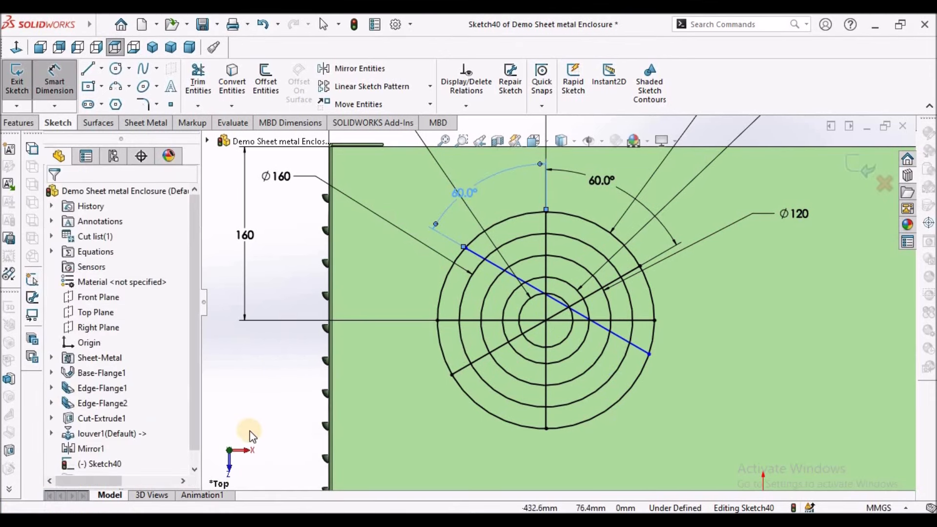
# Add a coincident relation between the second diagonal line's midpoint and the common centre of the circles
pyautogui.click(648, 353)
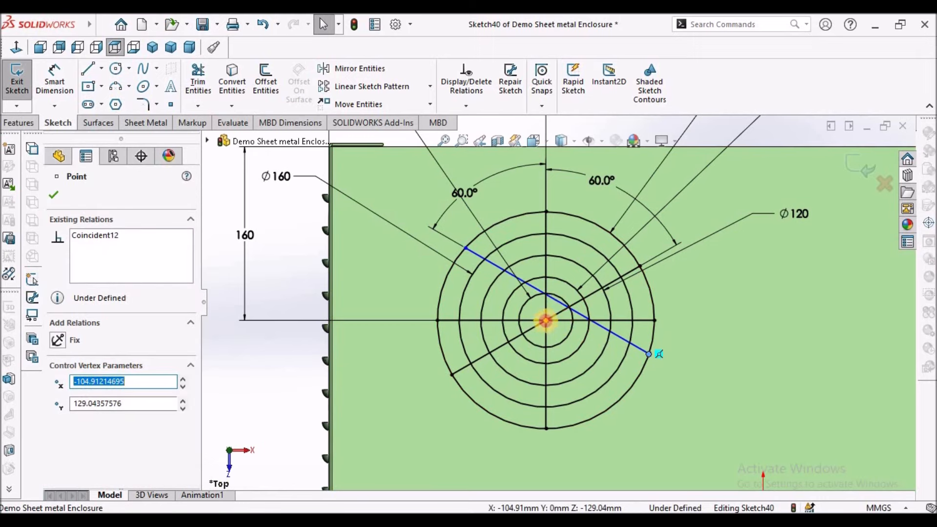
pyautogui.click(546, 321)
pyautogui.keyDown('ctrl'); pyautogui.click(558, 302); pyautogui.keyUp('ctrl')
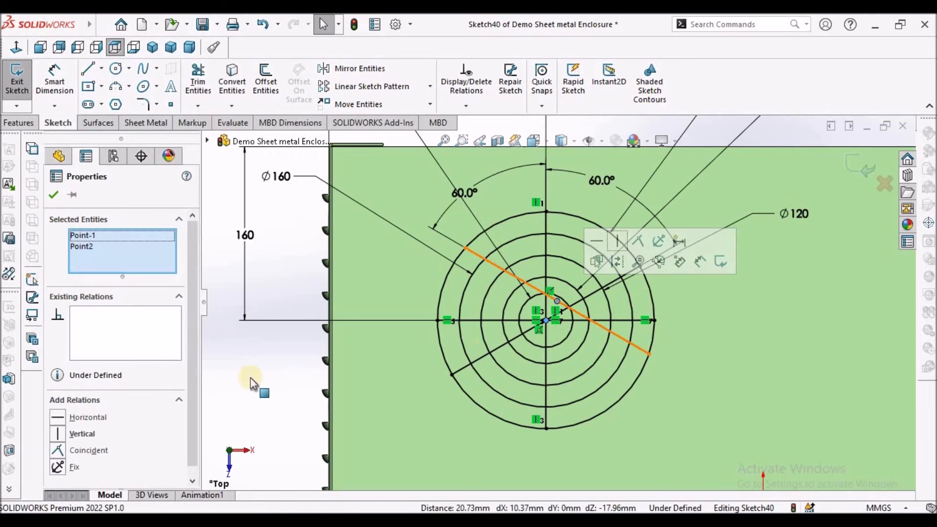
pyautogui.click(57, 451)
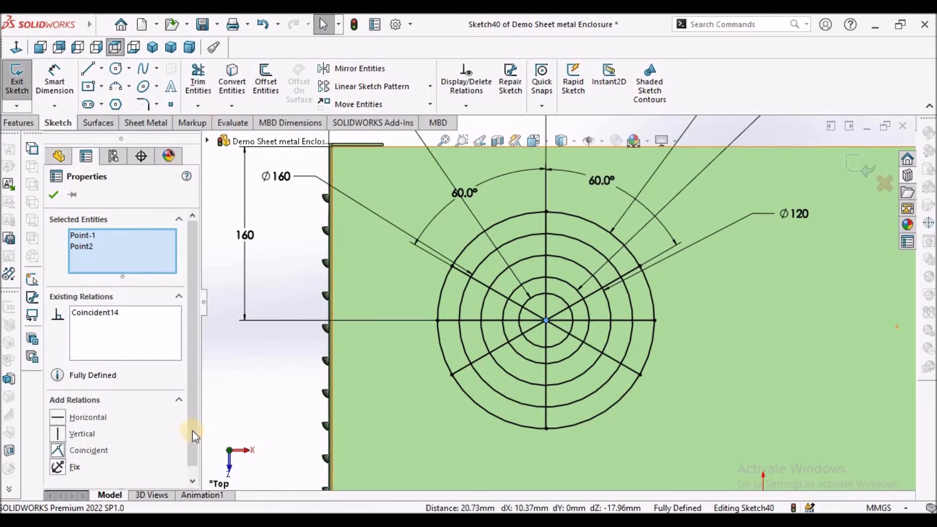
pyautogui.click(223, 415)
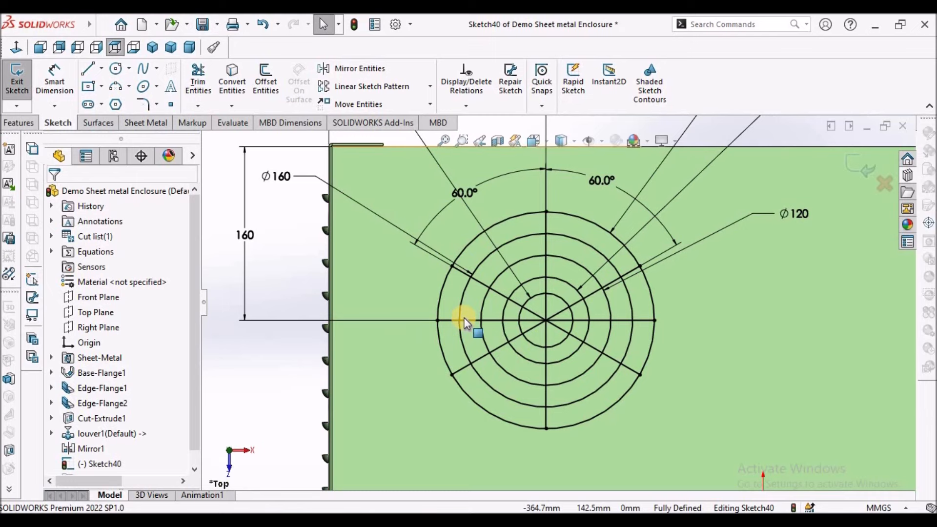
# Start a sheet metal Vent with the outermost 200 mm circle as its boundary and a fillet radius of 5 mm
pyautogui.scroll(3, 463, 318)
pyautogui.scroll(2, 502, 294)
pyautogui.moveTo(532, 313)
pyautogui.mouseDown(button='middle')
pyautogui.moveTo(502, 320)
pyautogui.moveTo(592, 313)
pyautogui.mouseUp(button='middle')
pyautogui.scroll(-8, 562, 332)
pyautogui.scroll(6, 558, 336)
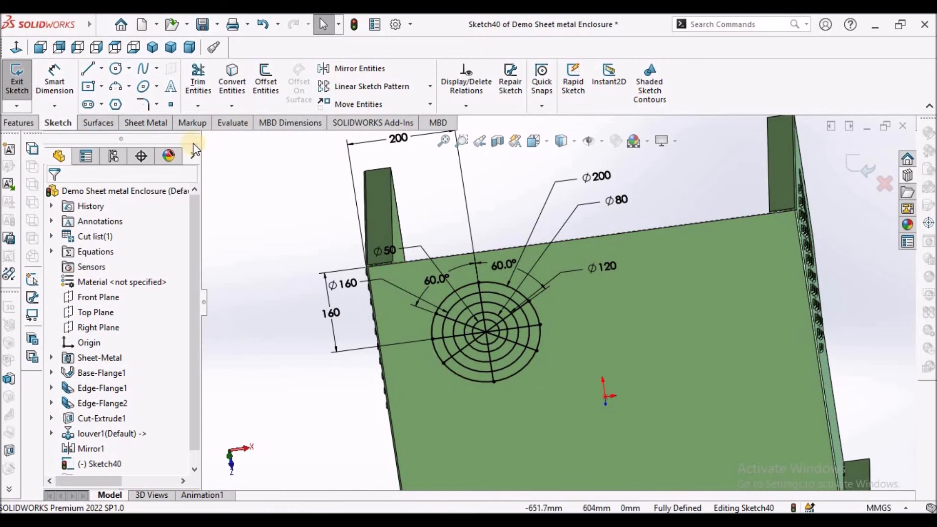
pyautogui.click(153, 127)
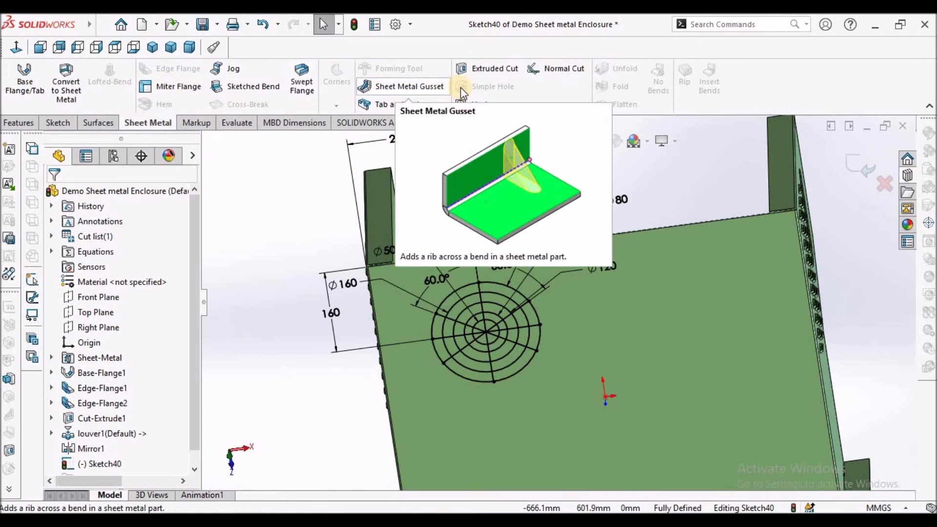
pyautogui.click(491, 102)
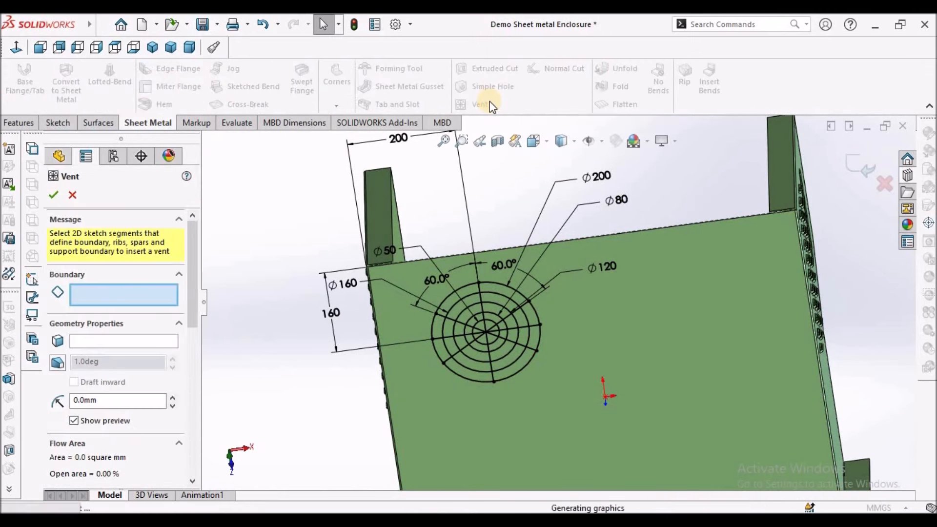
pyautogui.scroll(-3, 523, 295)
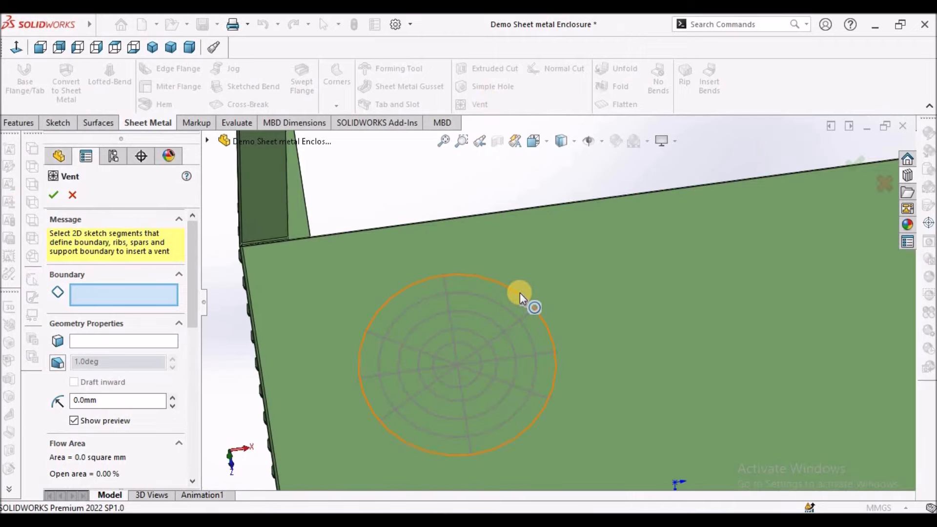
pyautogui.click(520, 292)
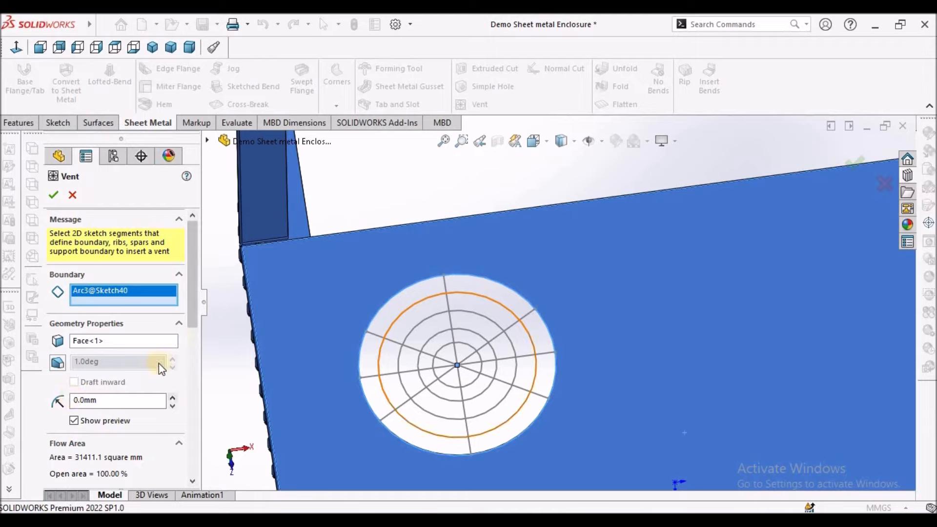
pyautogui.click(112, 402)
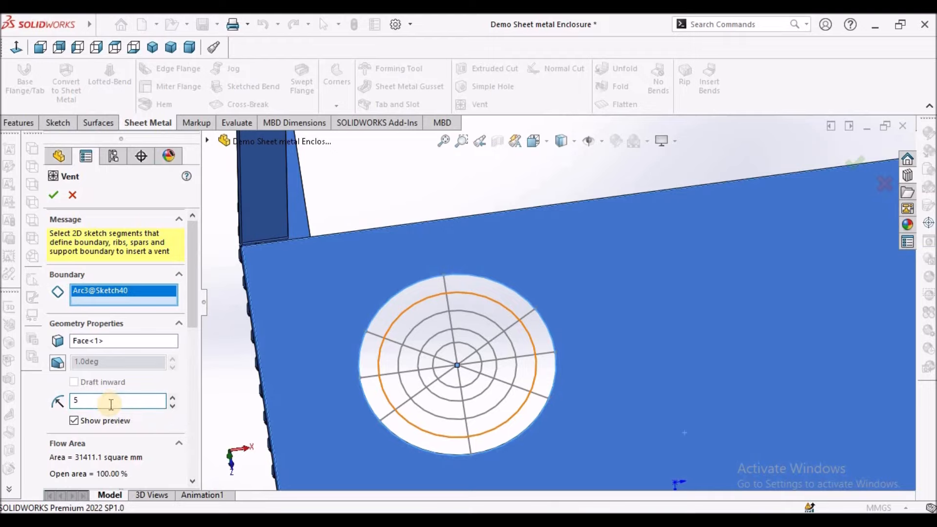
pyautogui.click(141, 428)
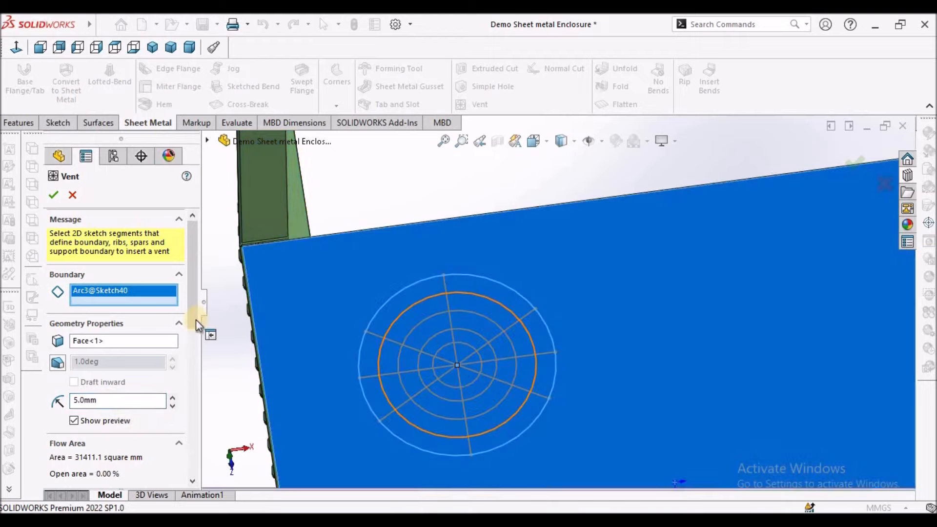
# Assign the four straight lines through the circle centre as the vent's ribs and set the rib width to 8 mm
pyautogui.moveTo(195, 320); pyautogui.dragTo(187, 359)
pyautogui.click(135, 416)
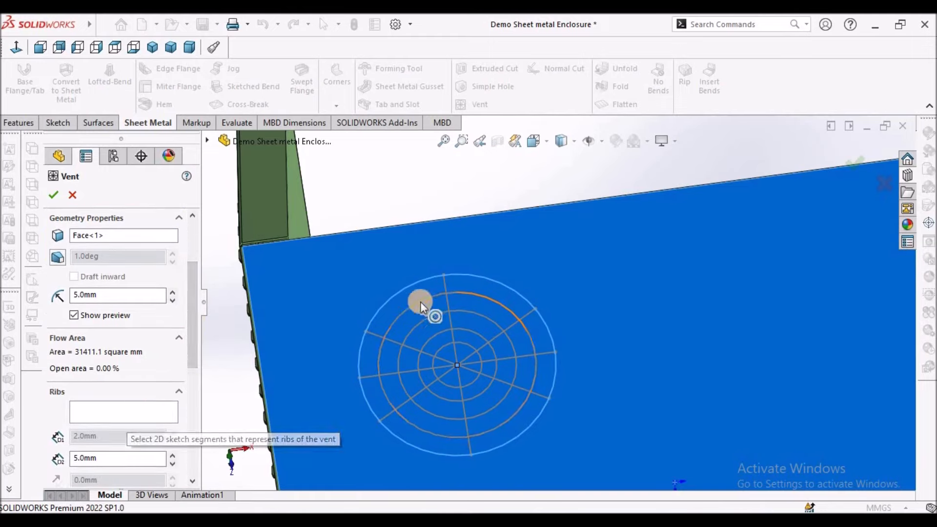
pyautogui.click(441, 285)
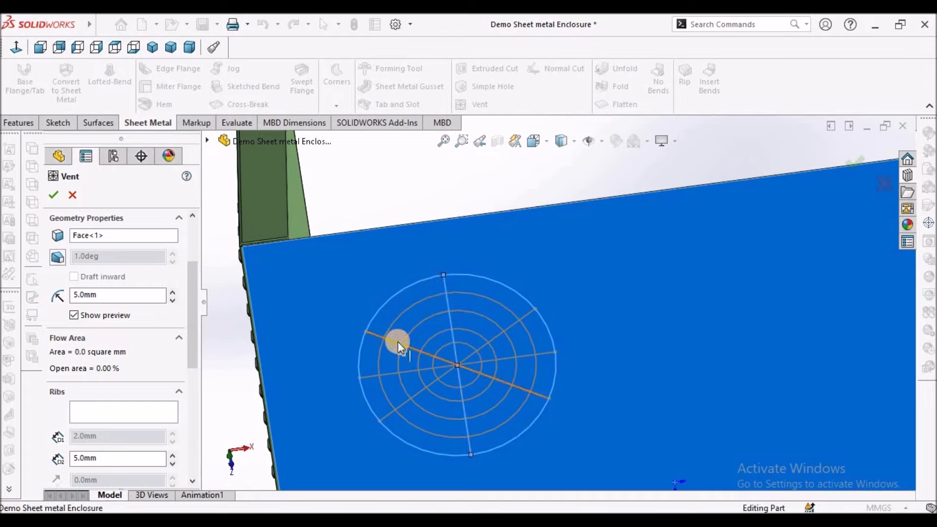
pyautogui.click(96, 414)
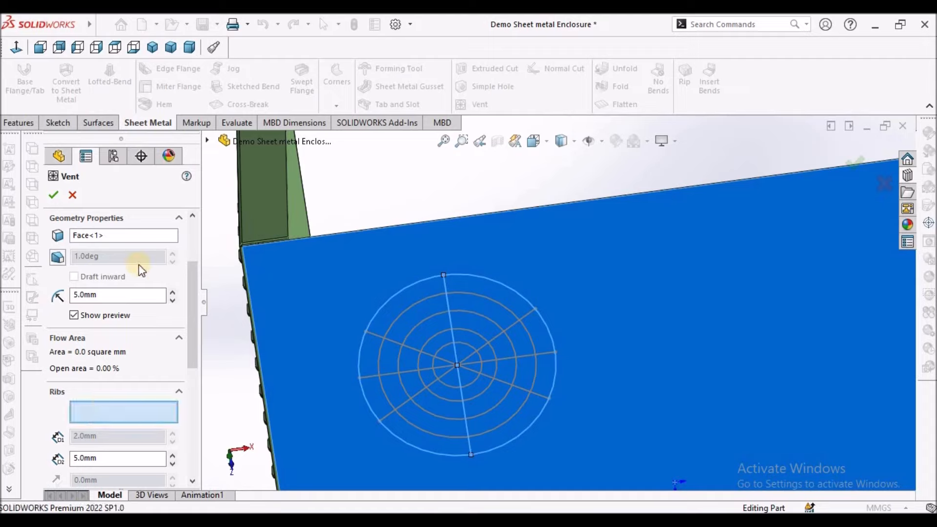
pyautogui.click(399, 342)
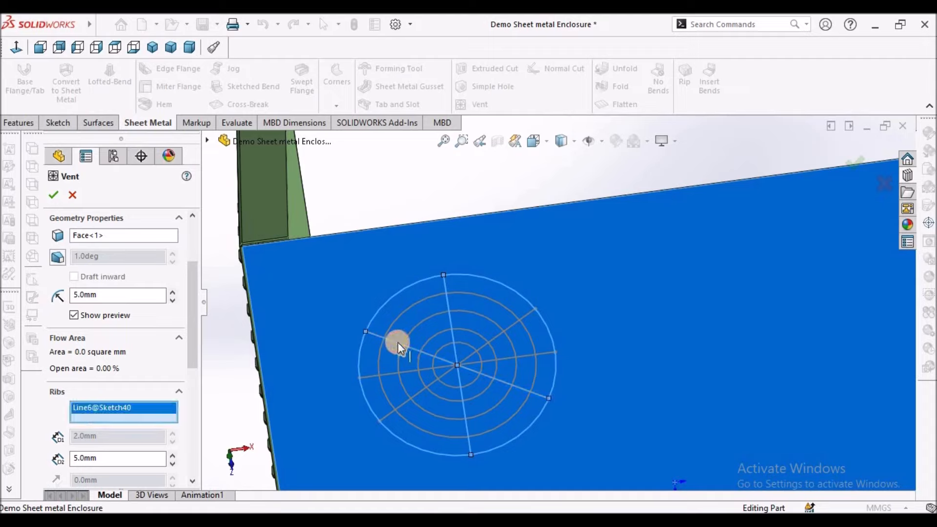
pyautogui.click(451, 317)
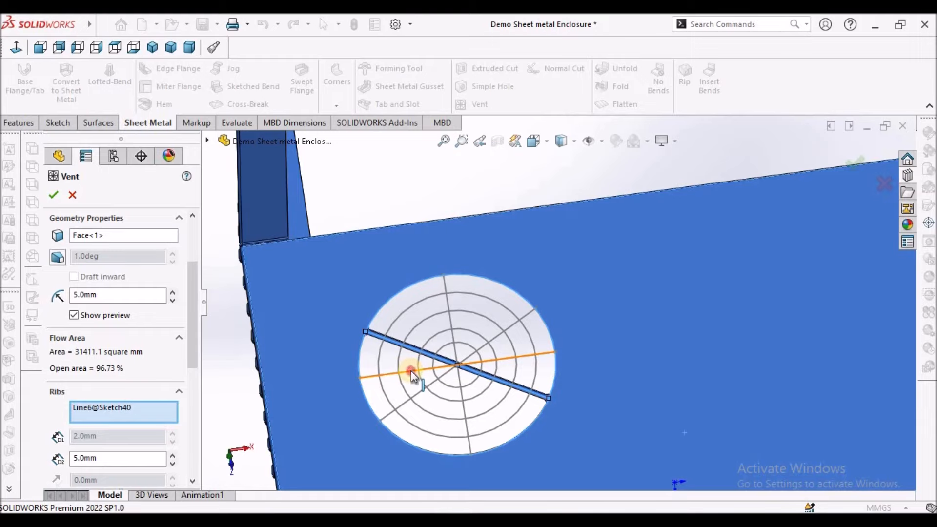
pyautogui.click(411, 371)
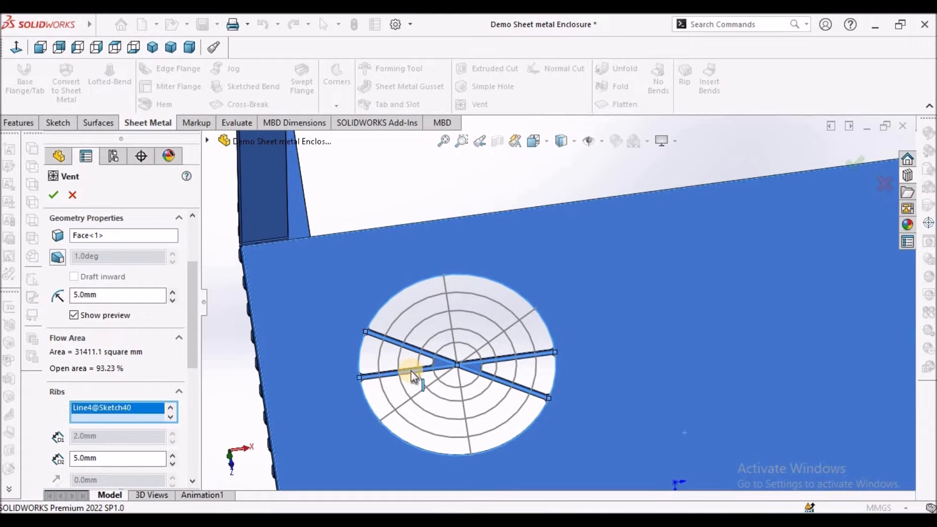
pyautogui.click(405, 405)
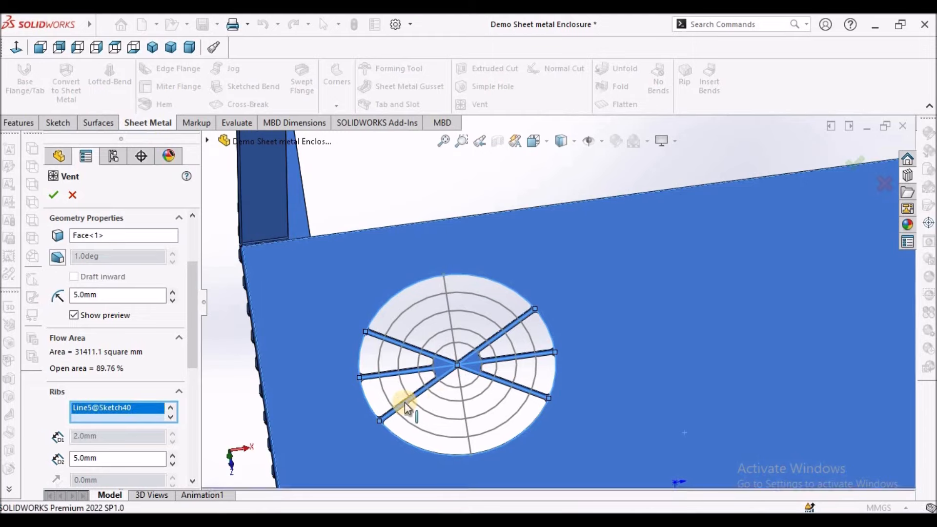
pyautogui.click(463, 418)
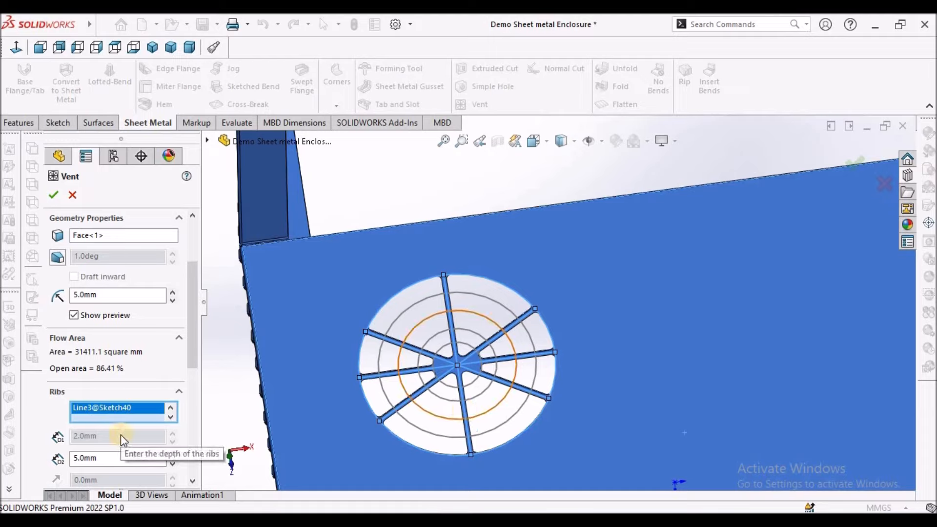
pyautogui.doubleClick(110, 458)
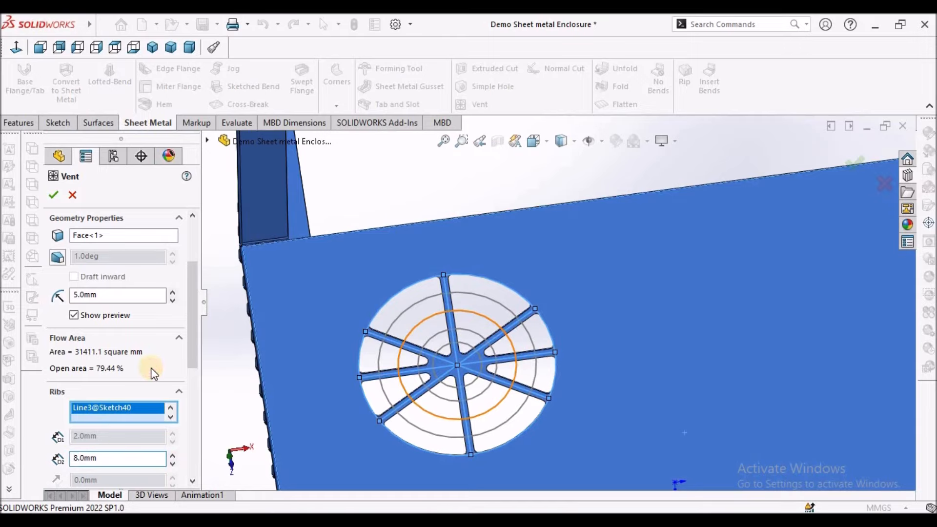
# Examine the vent's rib preview and review its face and boundary selections
pyautogui.moveTo(192, 362); pyautogui.dragTo(195, 392)
pyautogui.moveTo(405, 337); pyautogui.dragTo(365, 315, button='middle')
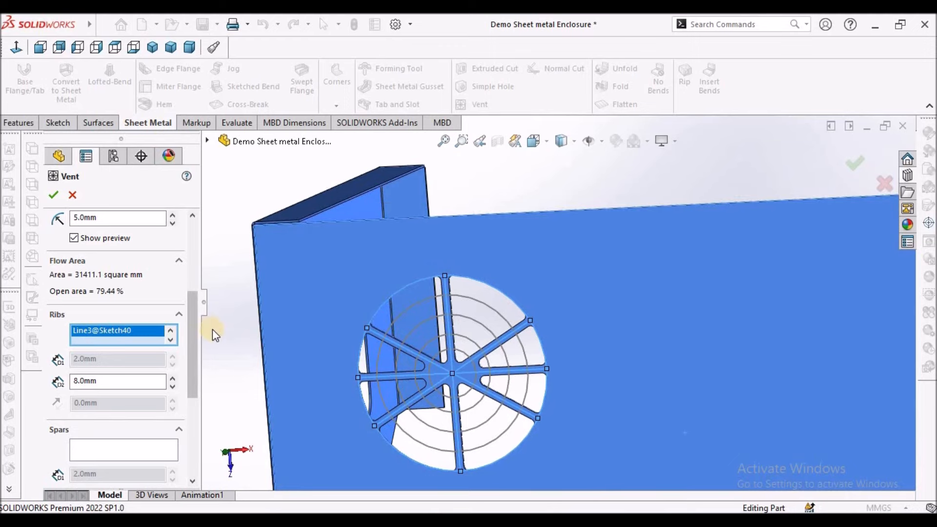
pyautogui.moveTo(193, 323); pyautogui.dragTo(188, 266)
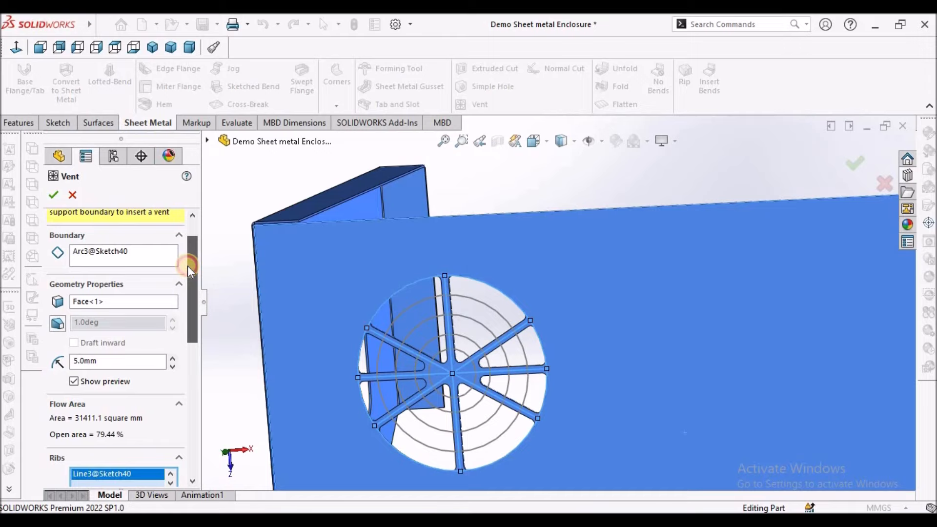
pyautogui.click(104, 302)
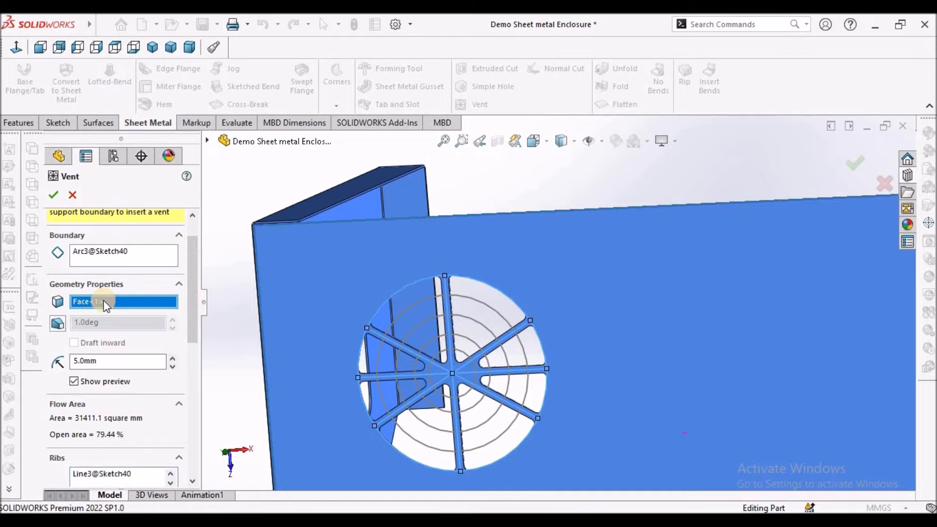
pyautogui.click(108, 252)
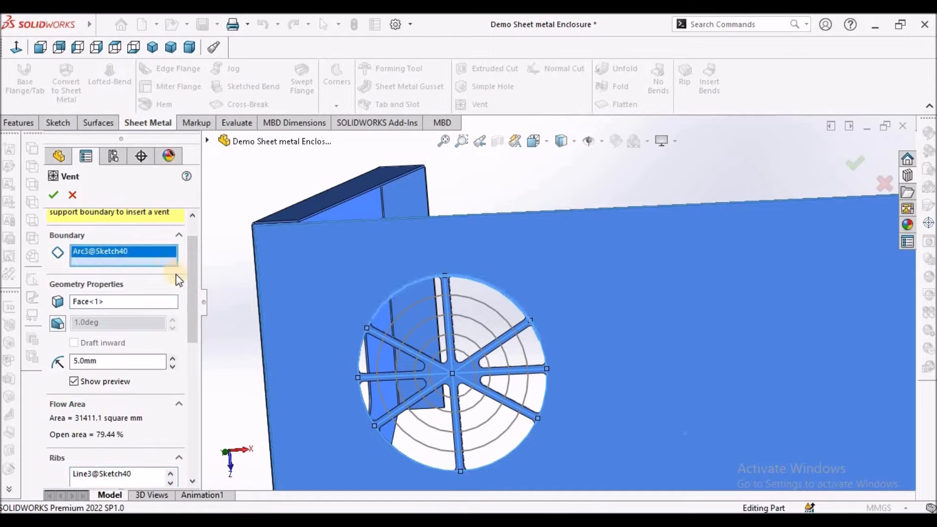
# Assign the innermost circle as the vent's fill-in boundary
pyautogui.moveTo(192, 311); pyautogui.dragTo(192, 419)
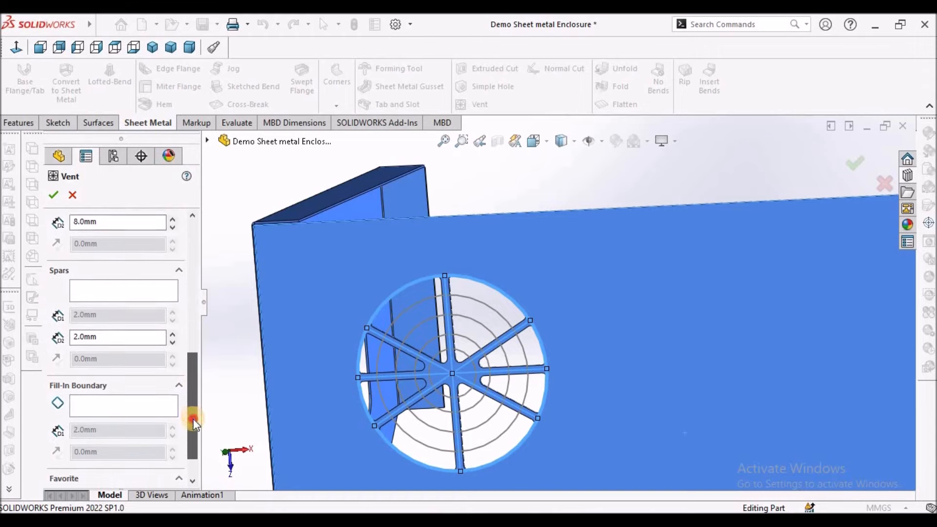
pyautogui.click(107, 397)
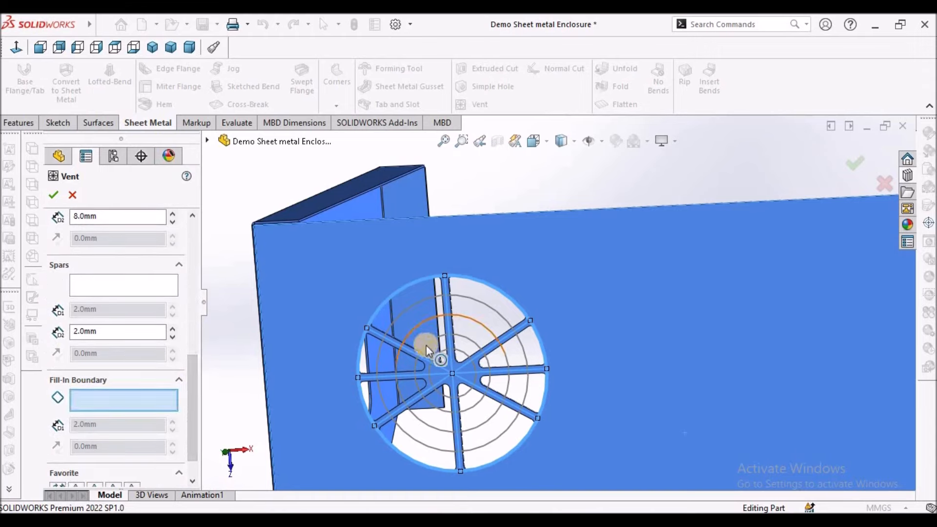
pyautogui.click(461, 349)
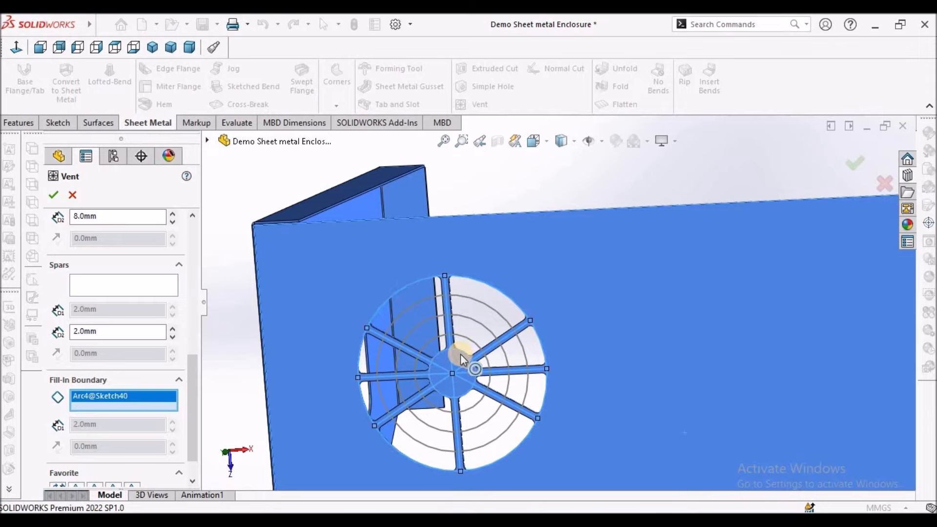
# Set the vent's spar width to 8 mm and assign the three intermediate concentric circles as spars
pyautogui.click(116, 282)
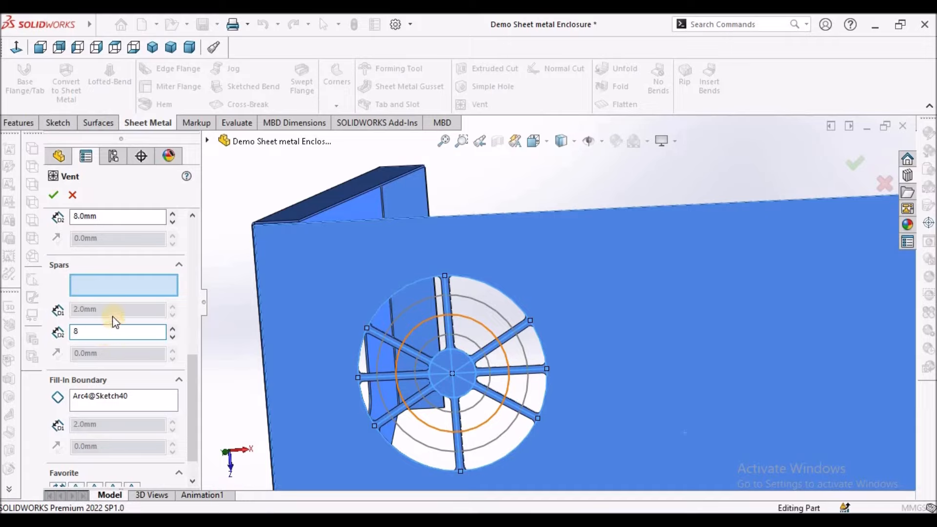
pyautogui.click(116, 283)
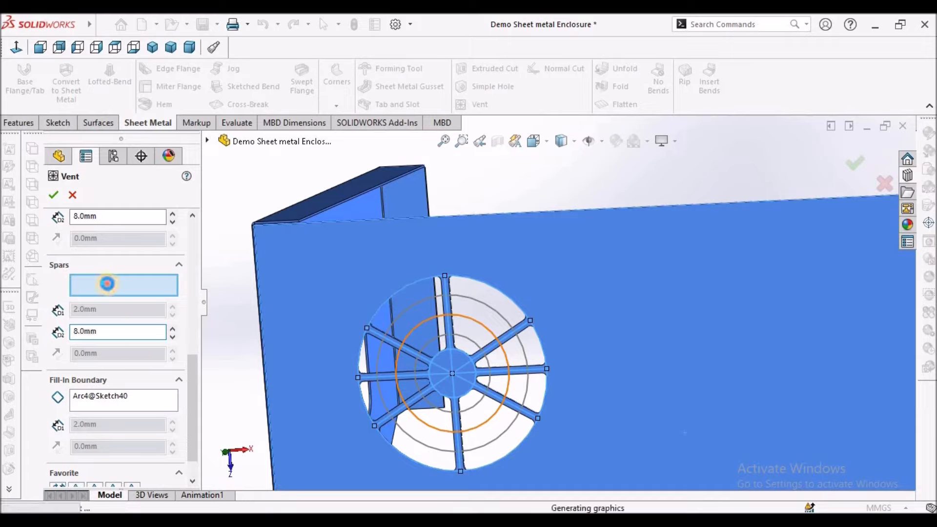
pyautogui.click(468, 297)
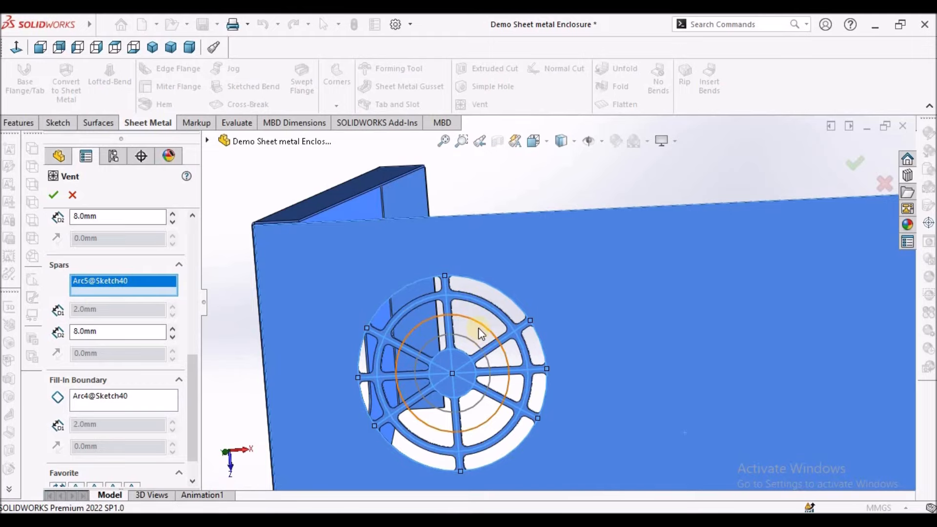
pyautogui.click(468, 317)
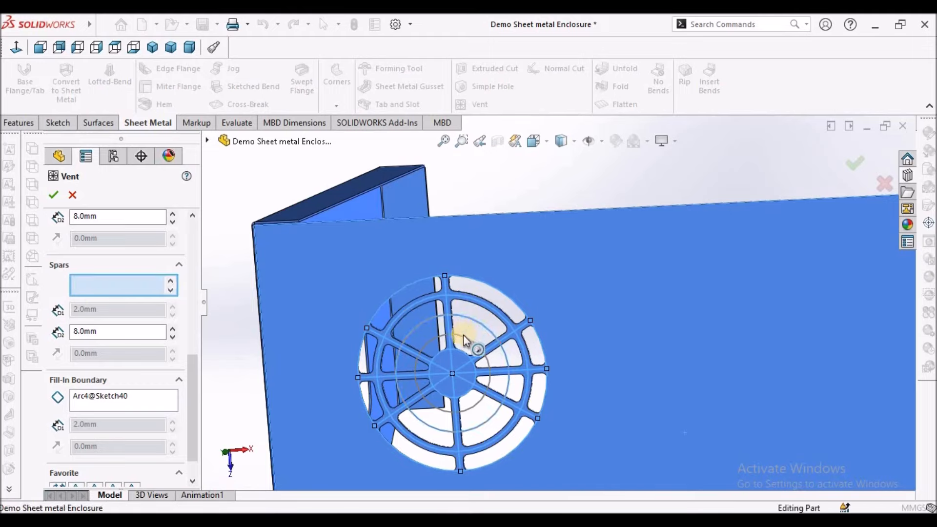
pyautogui.click(464, 337)
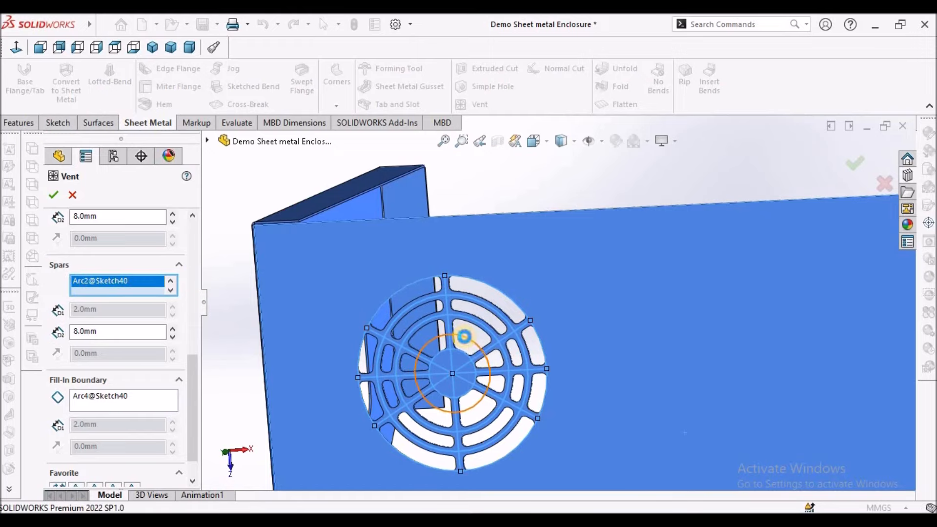
pyautogui.click(466, 339)
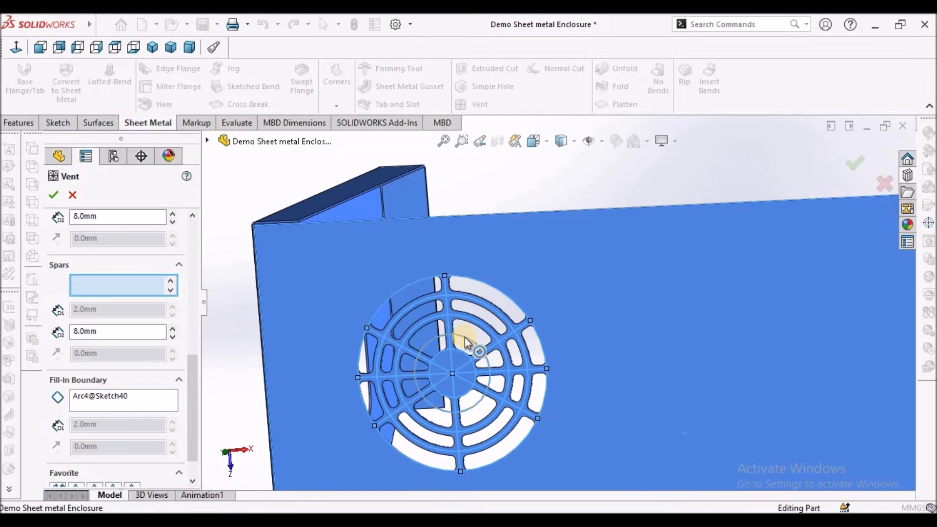
pyautogui.click(466, 341)
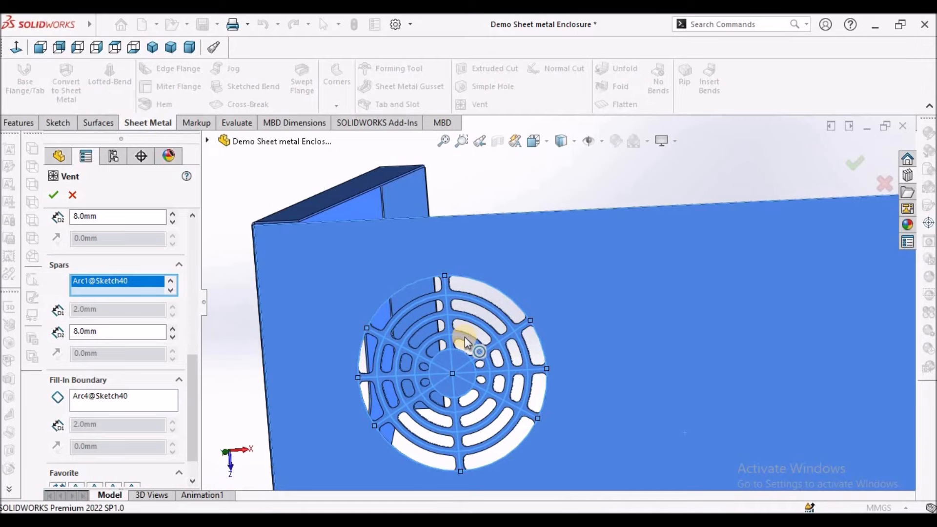
# Check the rib, spar and fill-in preview up close and complete the vent feature
pyautogui.press('z')
pyautogui.moveTo(487, 321); pyautogui.dragTo(479, 299, button='middle')
pyautogui.scroll(-10, 499, 337)
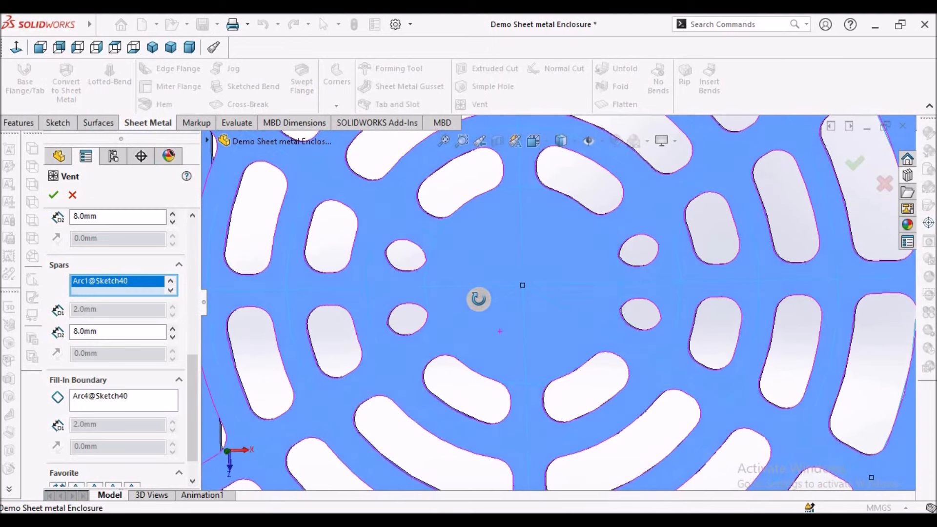
pyautogui.scroll(5, 476, 306)
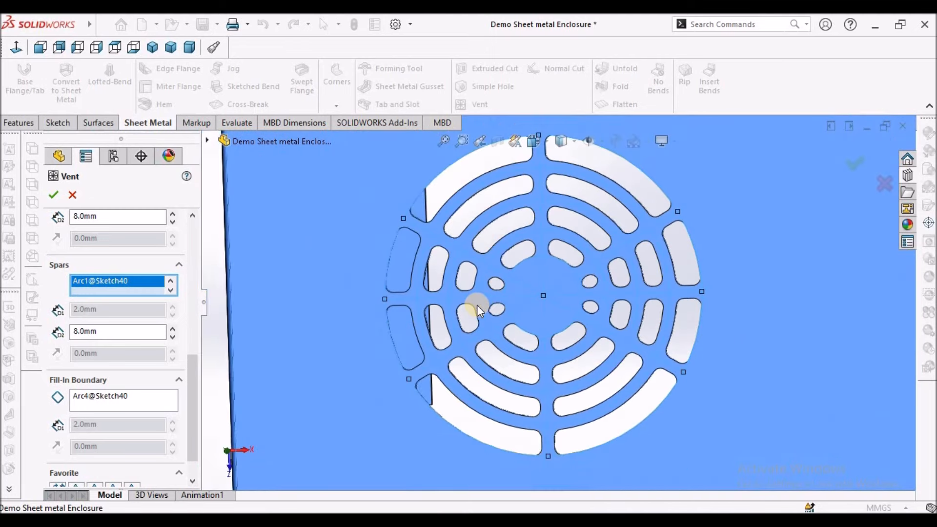
pyautogui.scroll(3, 523, 294)
pyautogui.moveTo(577, 289); pyautogui.dragTo(567, 266, button='middle')
pyautogui.click(54, 195)
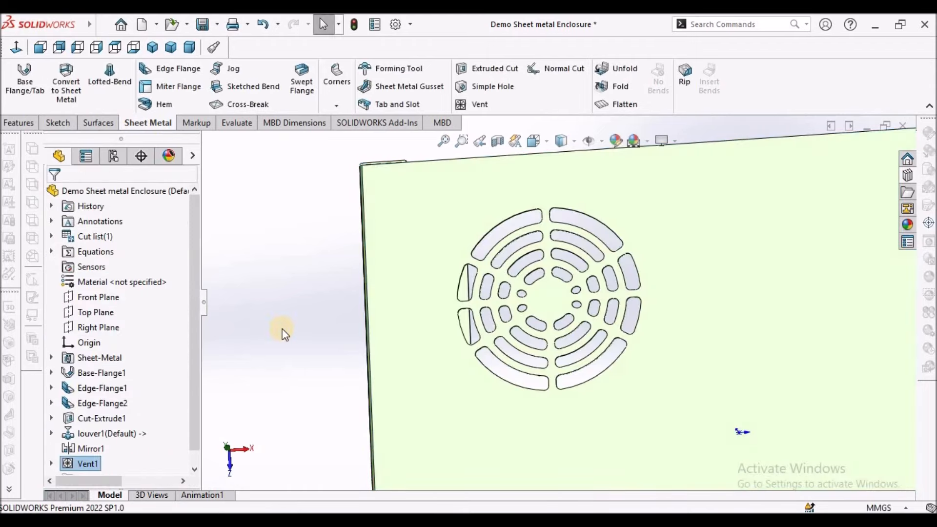
# Mirror the circular vent about the Right Plane onto the other side of the enclosure's top face
pyautogui.scroll(-5, 535, 275)
pyautogui.scroll(-3, 536, 276)
pyautogui.moveTo(586, 272); pyautogui.dragTo(732, 281, button='middle')
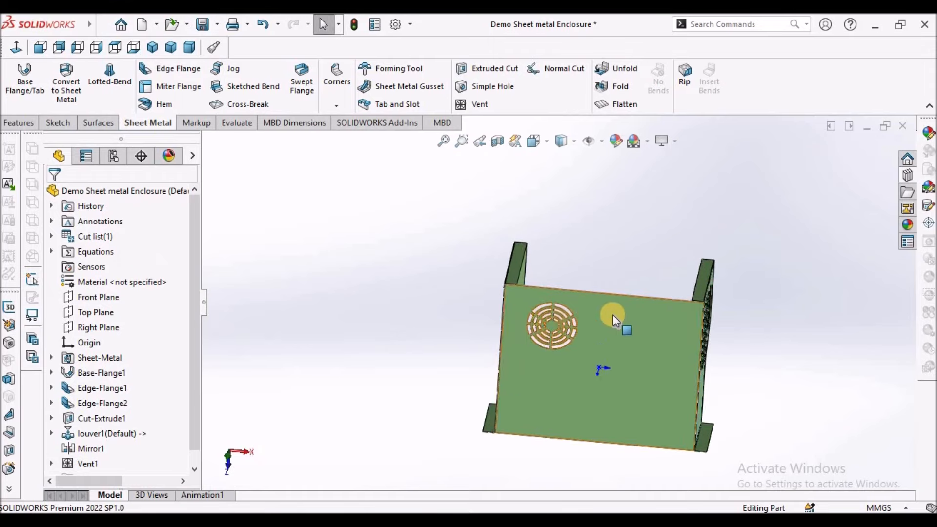
pyautogui.scroll(3, 595, 318)
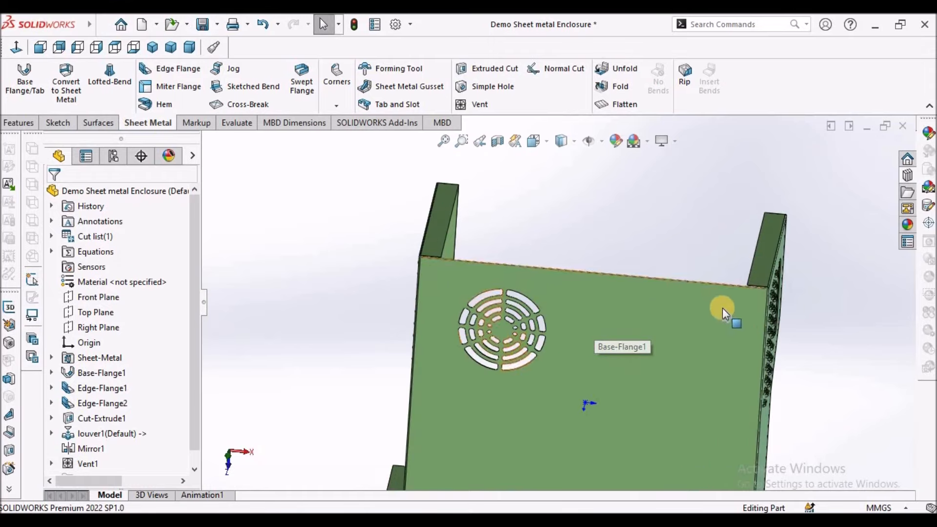
pyautogui.click(192, 459)
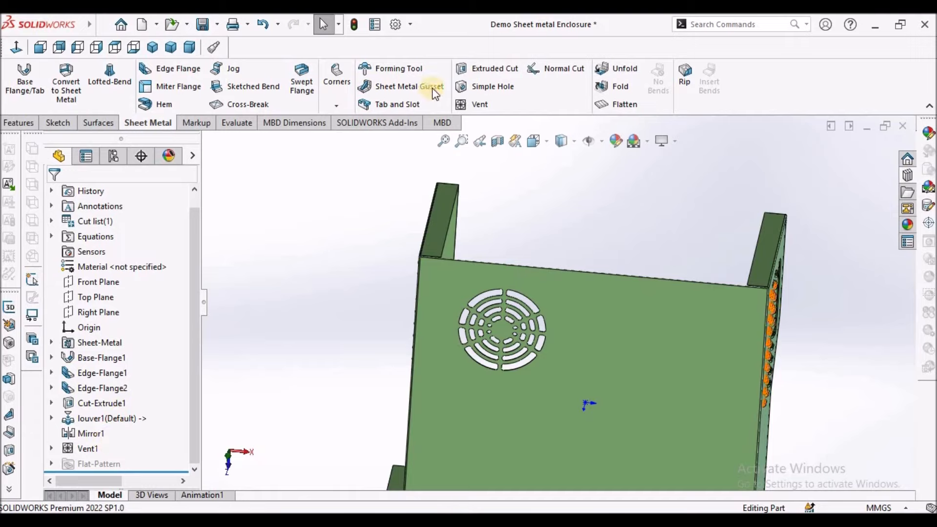
pyautogui.click(94, 457)
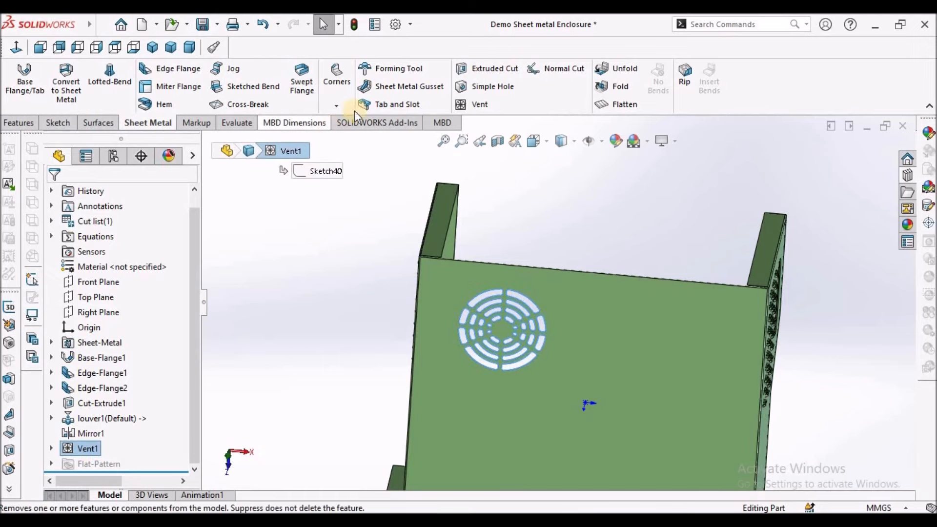
pyautogui.click(20, 123)
pyautogui.click(483, 104)
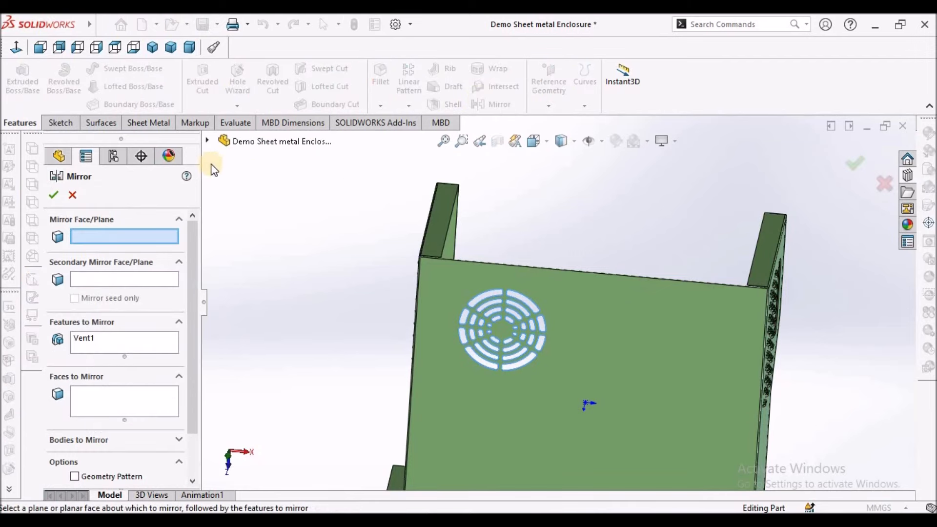
pyautogui.click(208, 141)
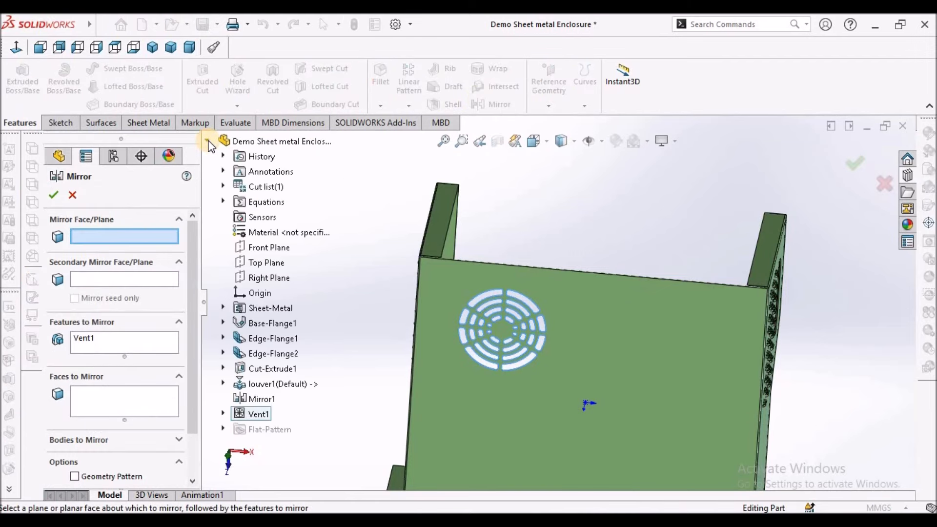
pyautogui.click(260, 282)
pyautogui.click(58, 195)
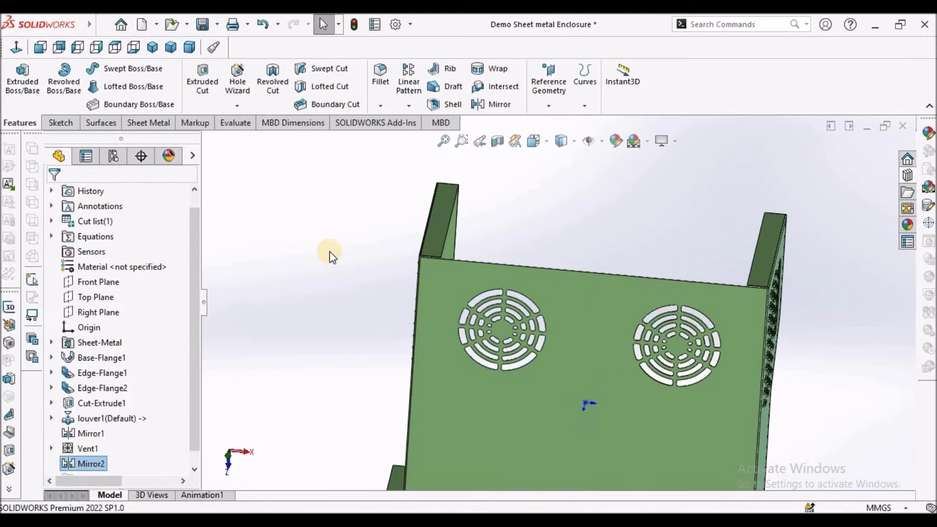
# Show the enclosure in the Dimetric view and save the part
pyautogui.click(491, 330)
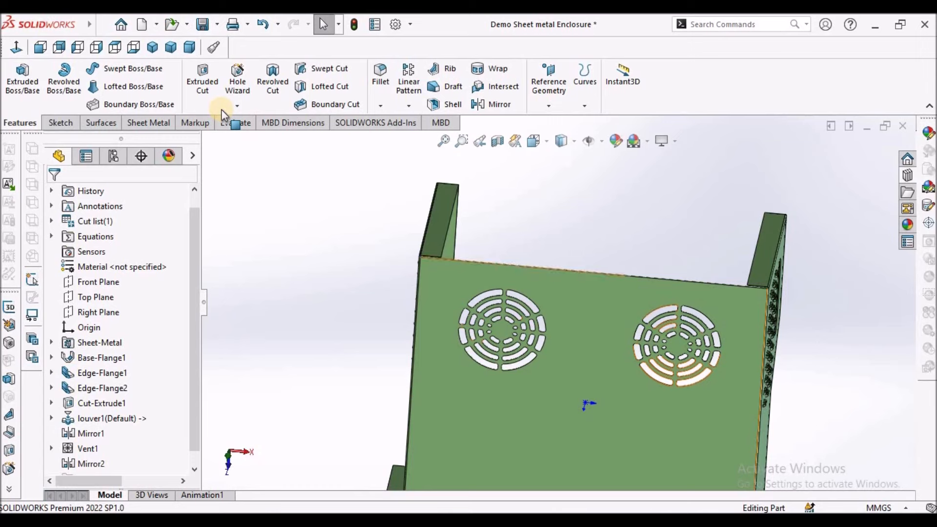
pyautogui.click(190, 46)
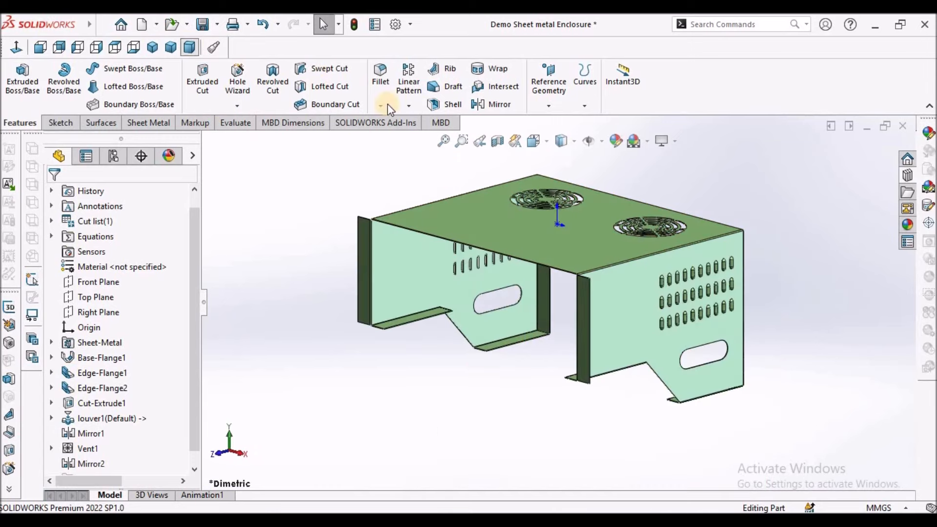
pyautogui.click(200, 29)
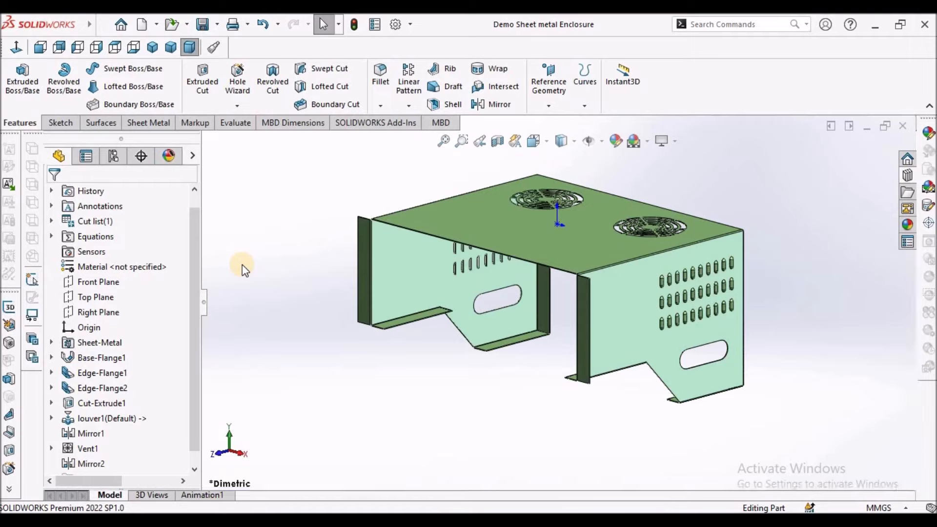
pyautogui.click(207, 23)
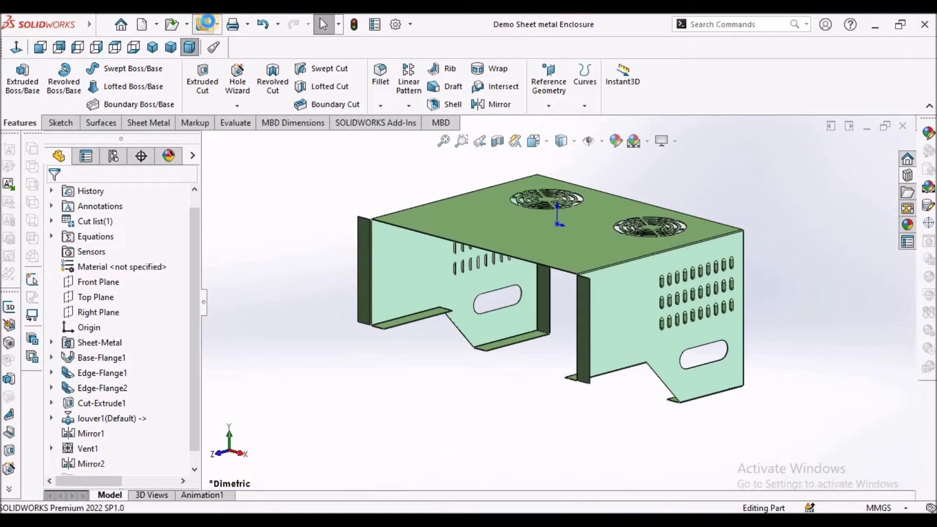
# Inspect the enclosure from several sides, and compare it with the enclosure cover drawing in Desc 2.pdf in the browser
pyautogui.moveTo(651, 222); pyautogui.dragTo(591, 300, button='middle')
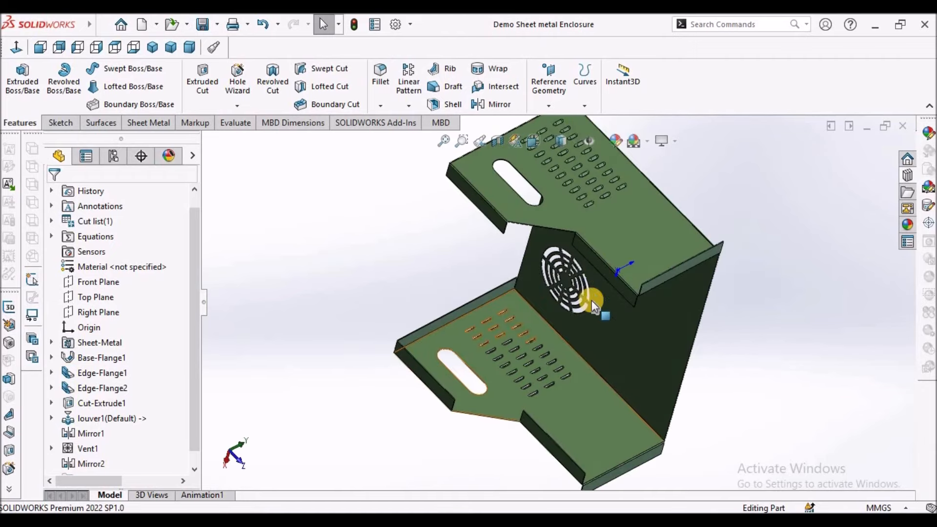
pyautogui.moveTo(596, 394); pyautogui.dragTo(496, 339, button='middle')
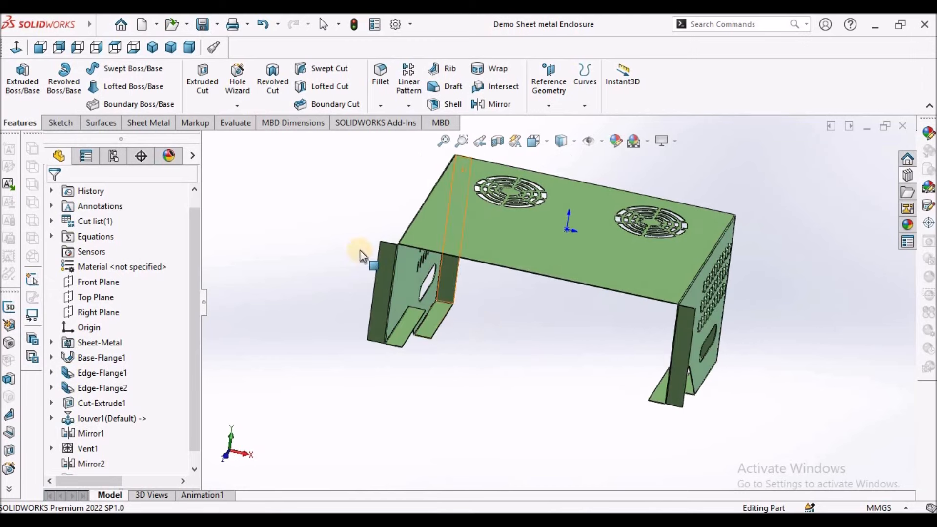
pyautogui.click(187, 47)
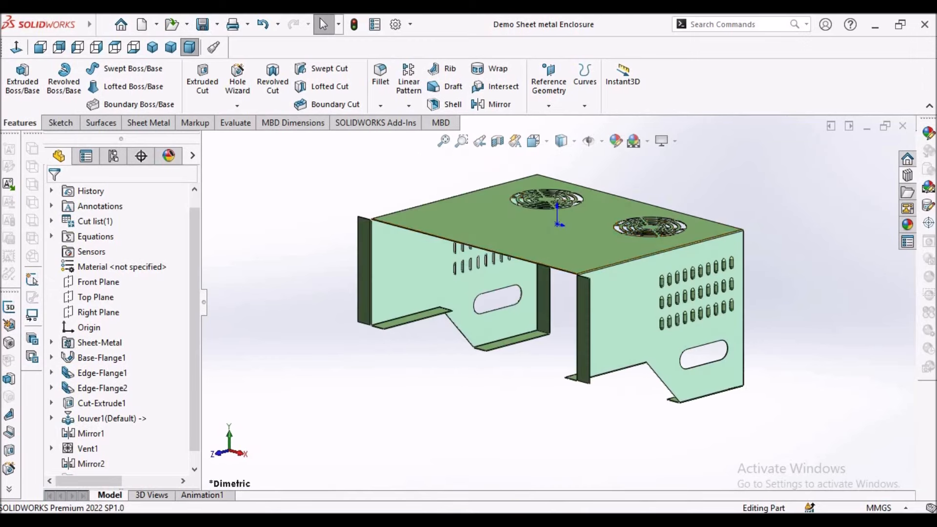
pyautogui.hotkey('alt', 'Tab')
pyautogui.keyDown('ctrl'); pyautogui.scroll(6, 680, 244); pyautogui.keyUp('ctrl')
pyautogui.keyDown('ctrl'); pyautogui.scroll(-6, 441, 303); pyautogui.keyUp('ctrl')
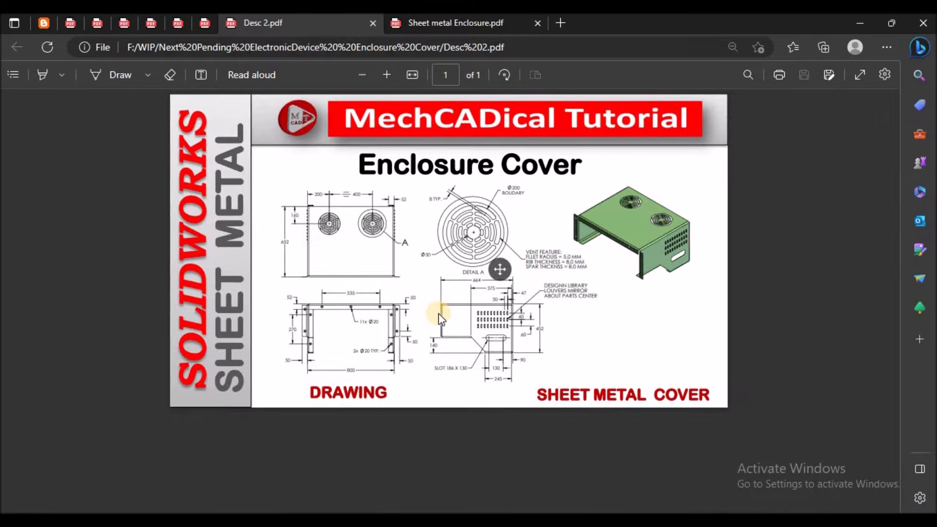
pyautogui.hotkey('alt', 'Tab')
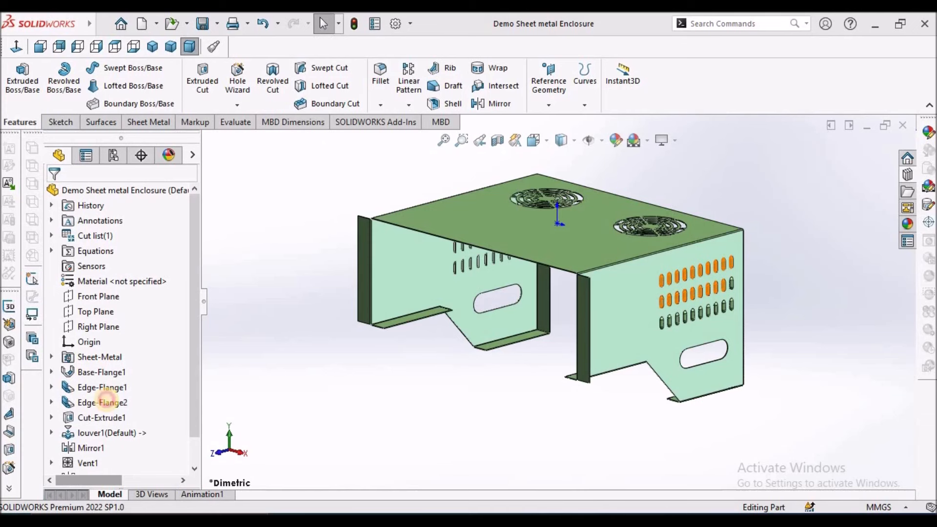
# Edit the second edge flange feature to add a flange along the top plate's front edge
pyautogui.click(103, 403)
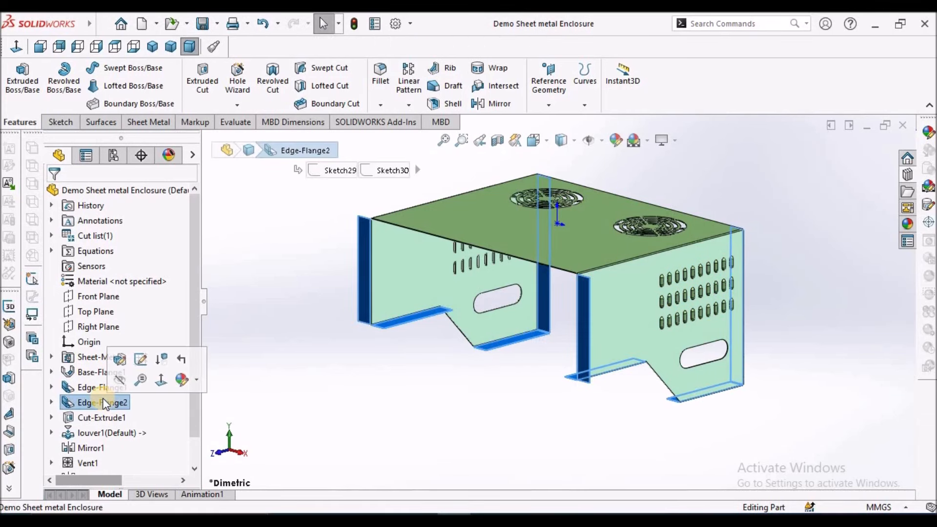
pyautogui.click(120, 360)
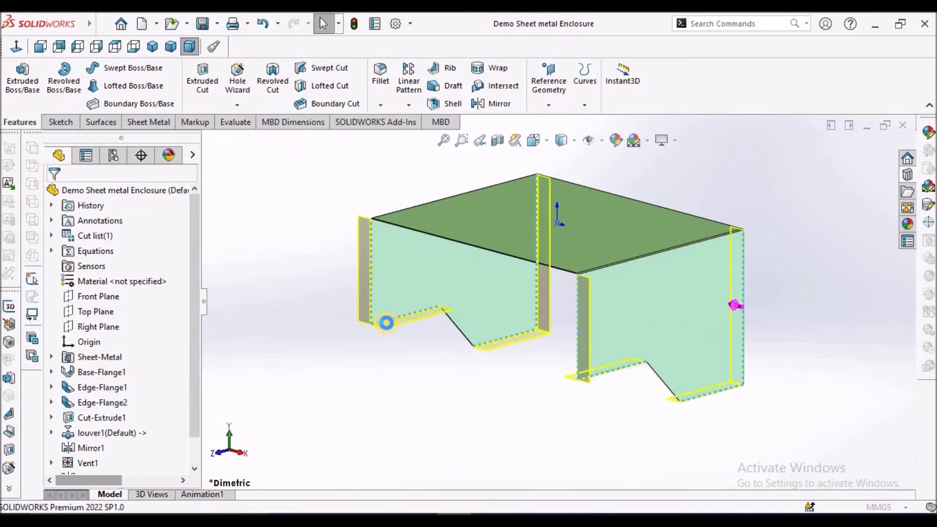
pyautogui.scroll(-5, 500, 253)
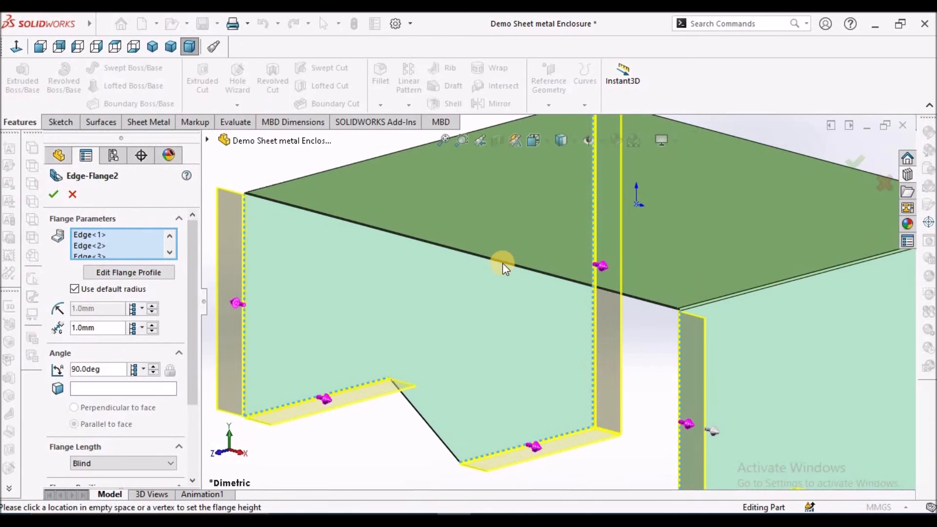
pyautogui.scroll(-3, 503, 264)
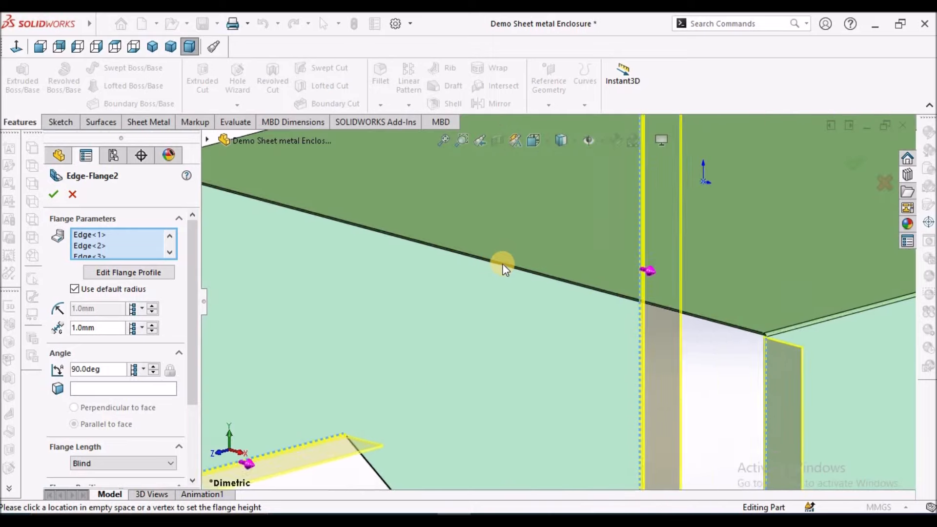
pyautogui.click(534, 278)
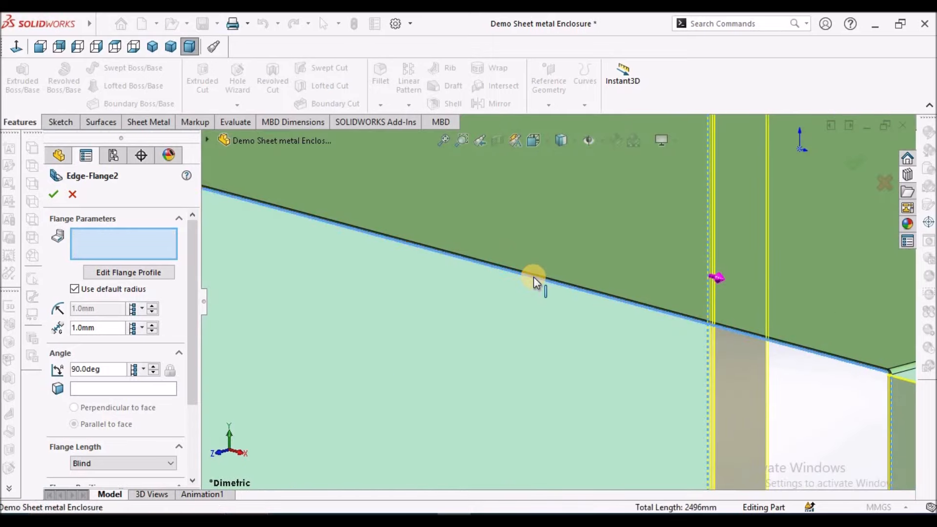
pyautogui.click(534, 277)
pyautogui.click(432, 236)
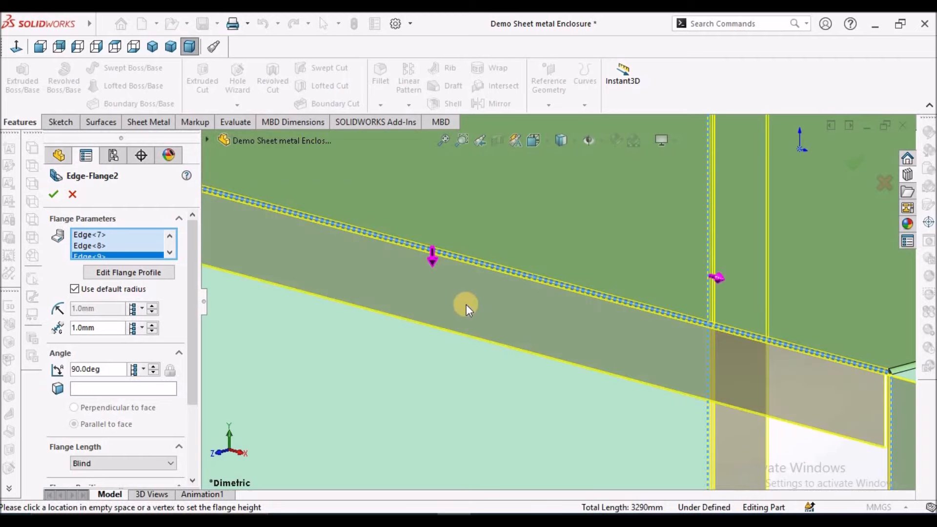
pyautogui.press('f')
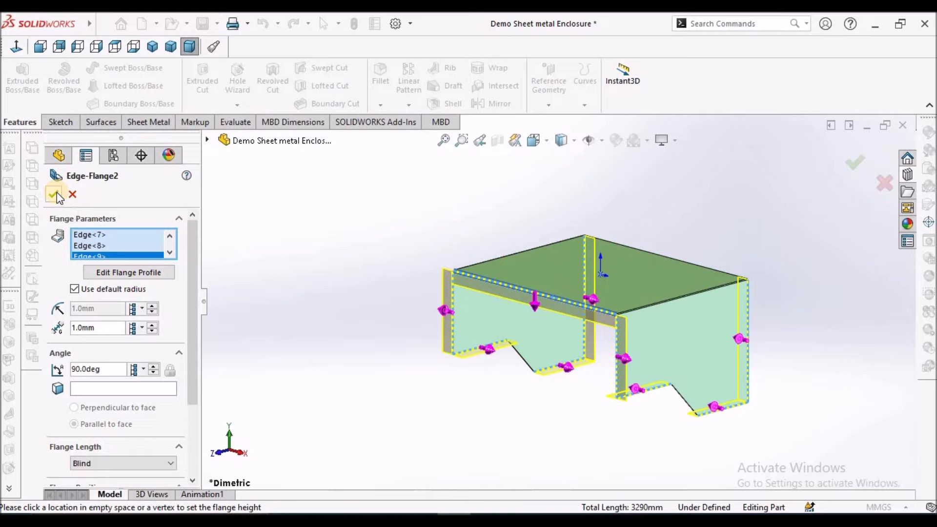
pyautogui.click(56, 193)
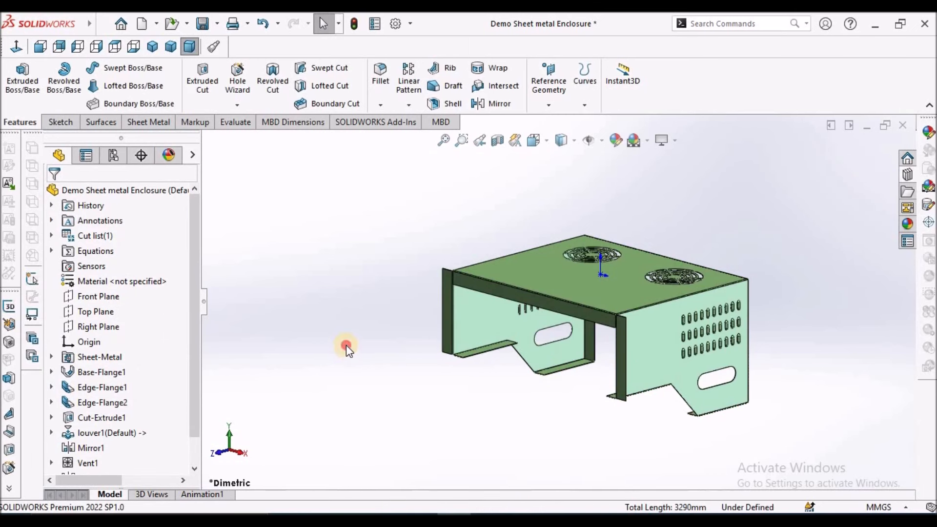
pyautogui.click(347, 344)
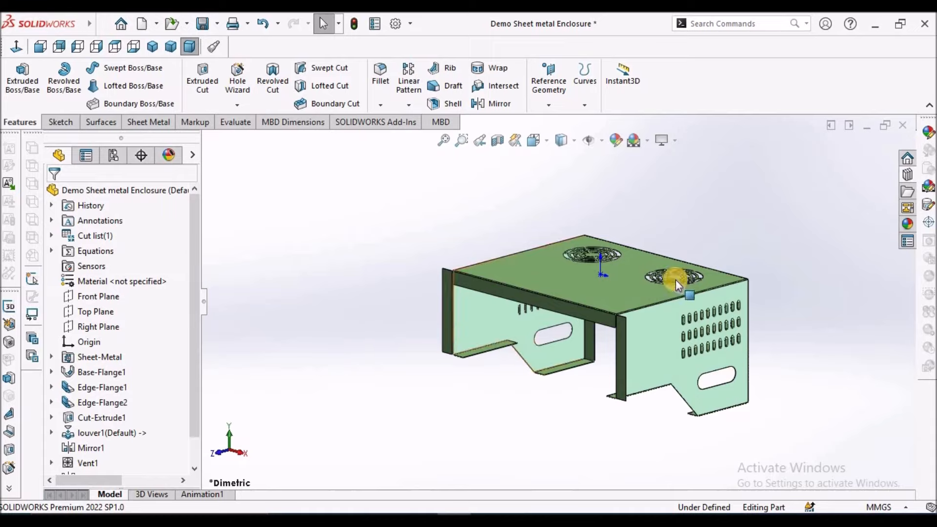
# Create a 20 mm diameter Simple Hole on the top plate's front flange, with its depth linked to the sheet thickness
pyautogui.scroll(-1, 684, 288)
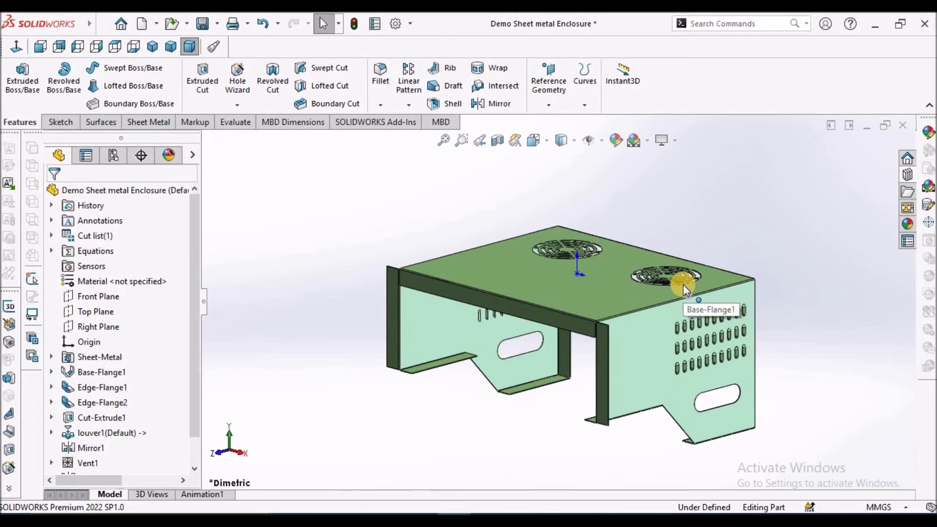
pyautogui.moveTo(673, 247); pyautogui.dragTo(236, 342, button='middle')
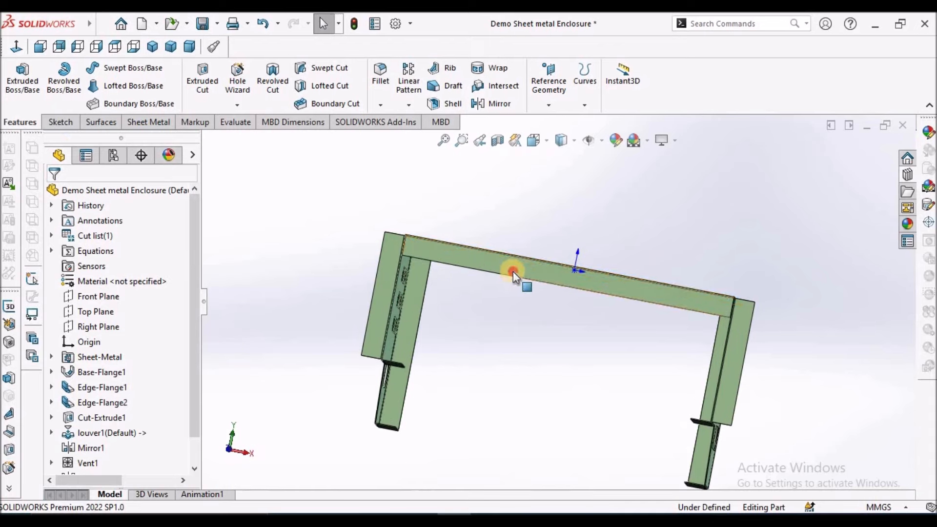
pyautogui.click(513, 272)
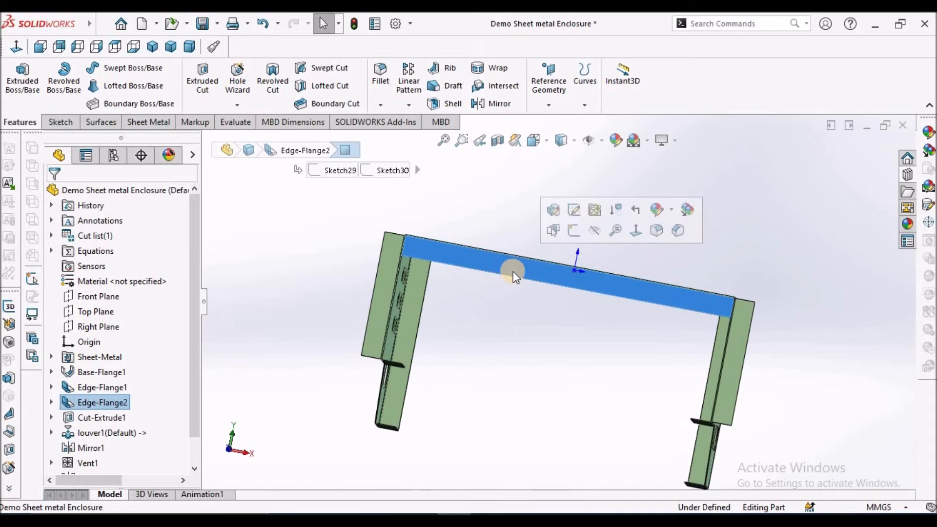
pyautogui.click(142, 122)
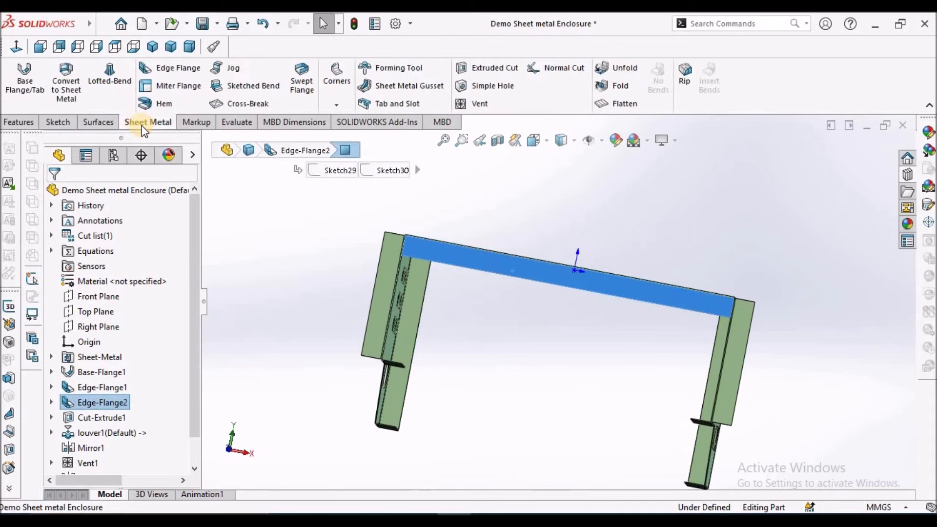
pyautogui.click(483, 85)
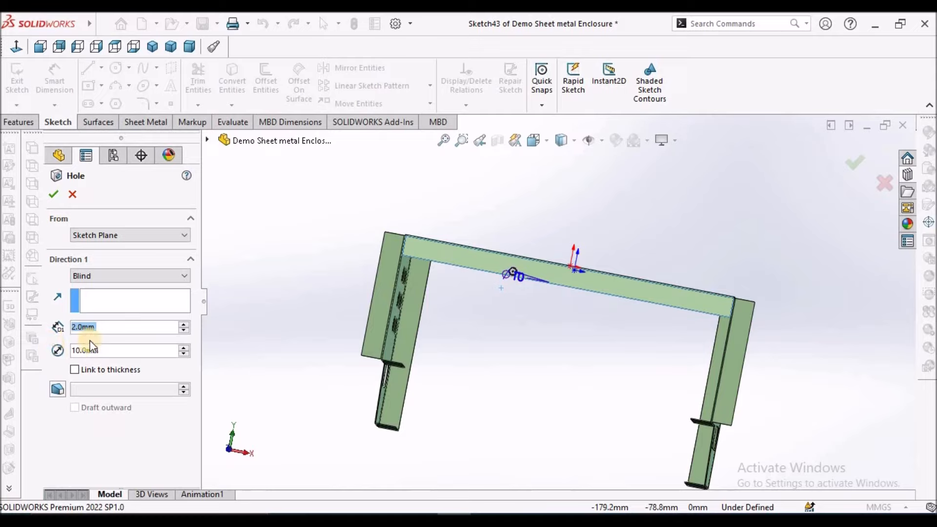
pyautogui.write('20')
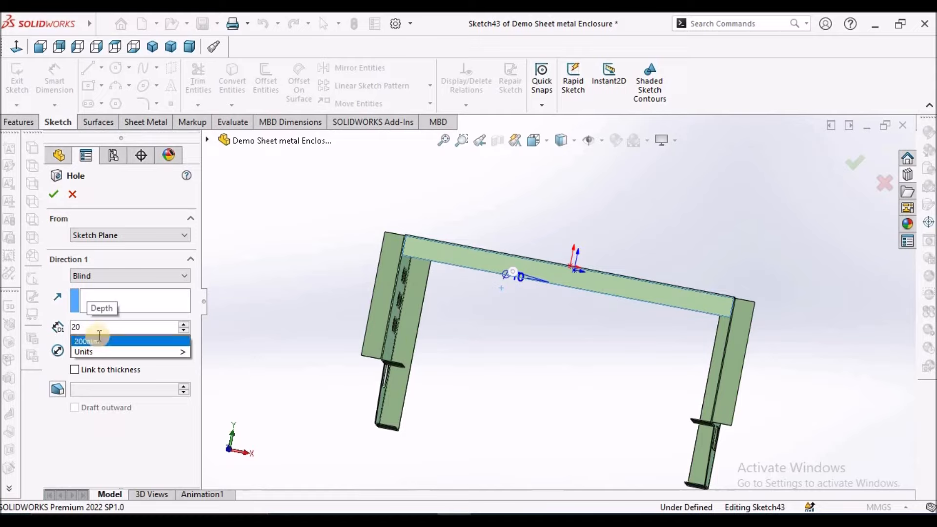
pyautogui.moveTo(112, 355)
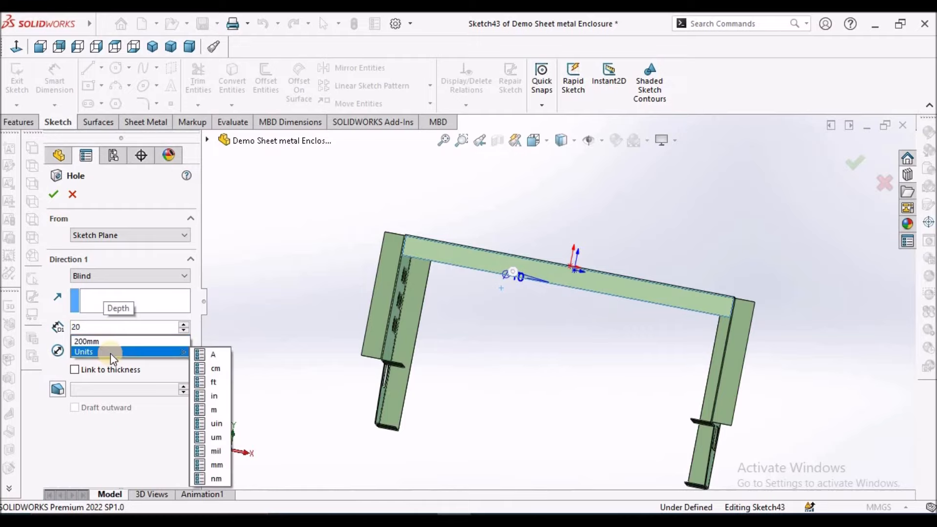
pyautogui.click(148, 369)
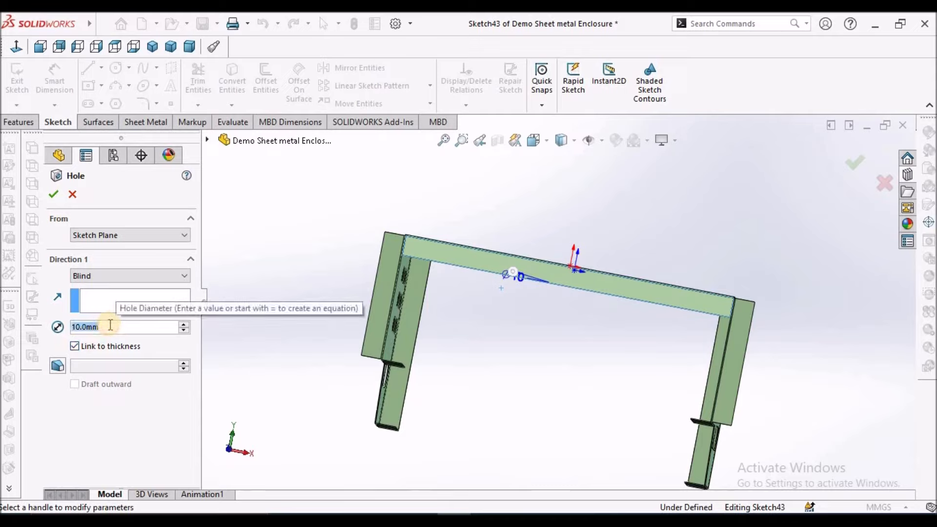
pyautogui.write('20')
pyautogui.press('Return')
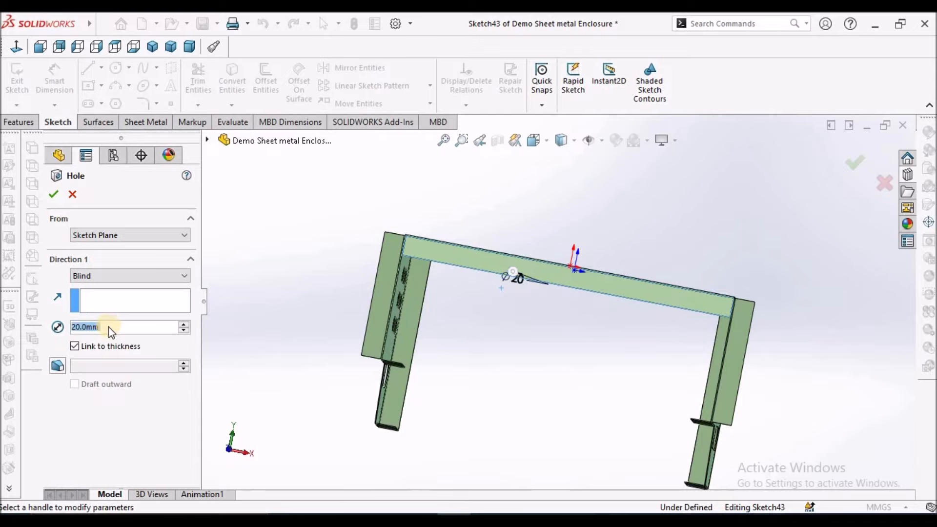
pyautogui.click(55, 194)
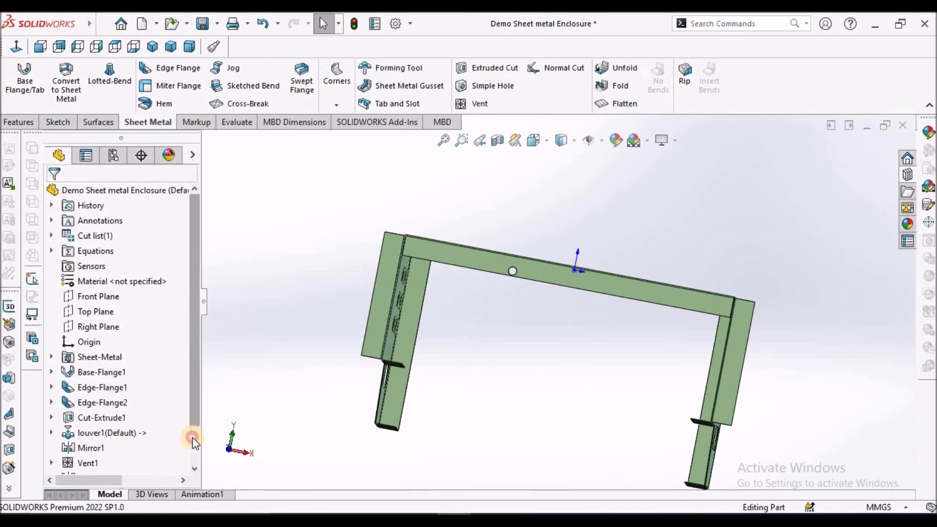
# Open the new hole's sketch for editing and place its diameter dimension clear above the flange
pyautogui.scroll(-1, 193, 428)
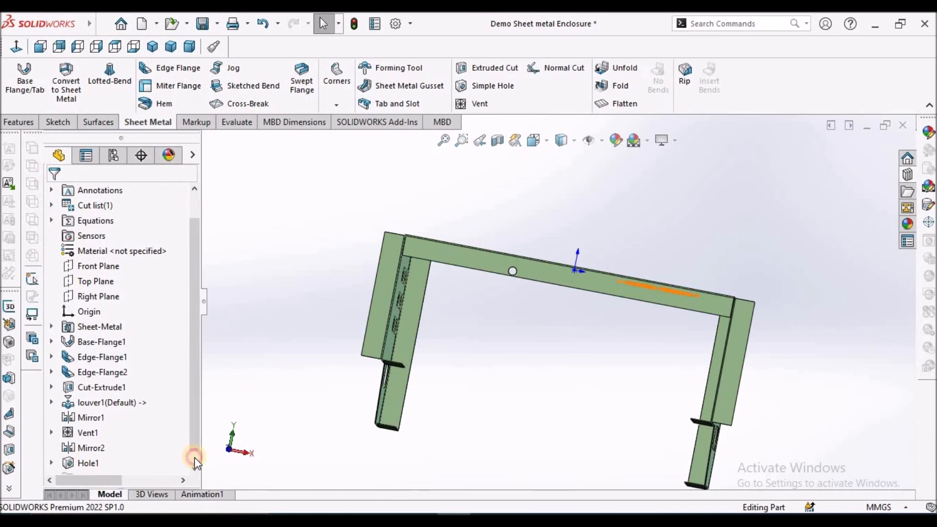
pyautogui.scroll(-1, 190, 447)
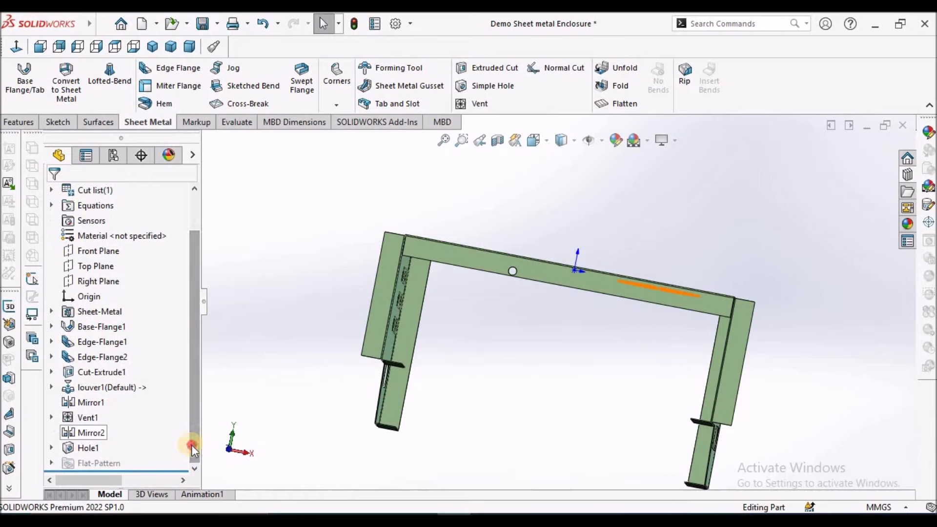
pyautogui.click(51, 448)
pyautogui.click(116, 462)
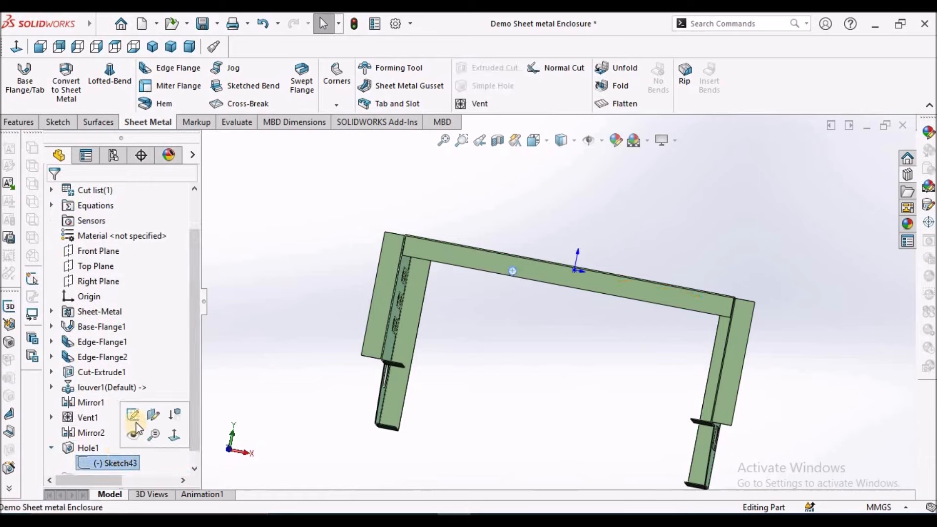
pyautogui.click(138, 413)
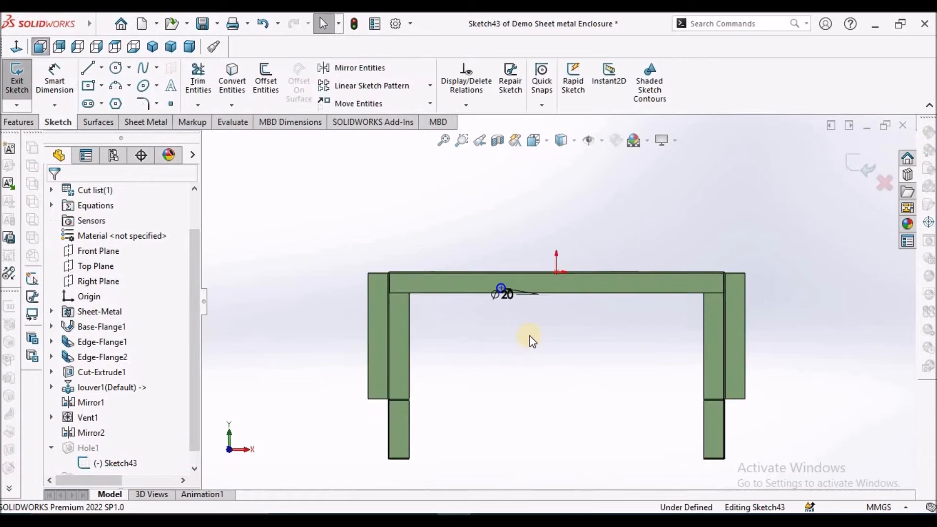
pyautogui.scroll(-4, 535, 299)
pyautogui.moveTo(466, 273); pyautogui.dragTo(516, 199)
pyautogui.click(505, 314)
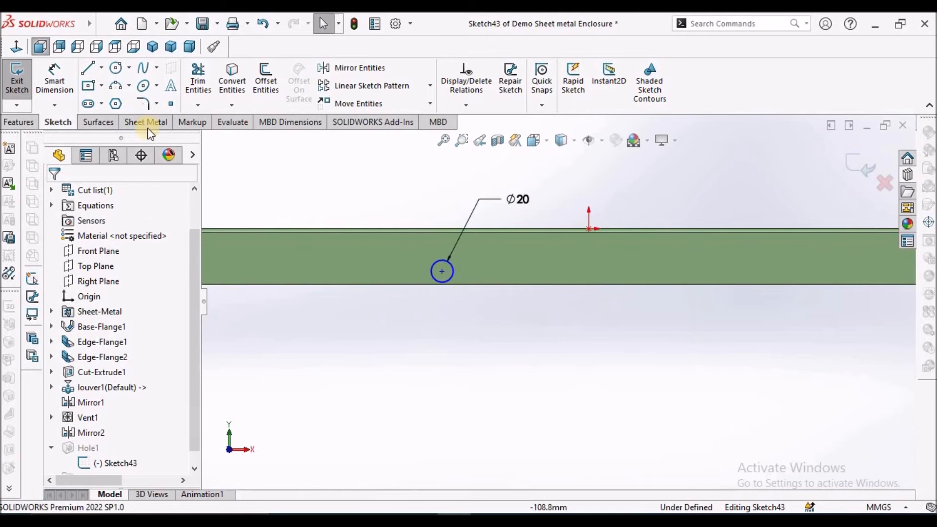
# Move the hole's circle along the front flange to just below the origin
pyautogui.scroll(4, 553, 277)
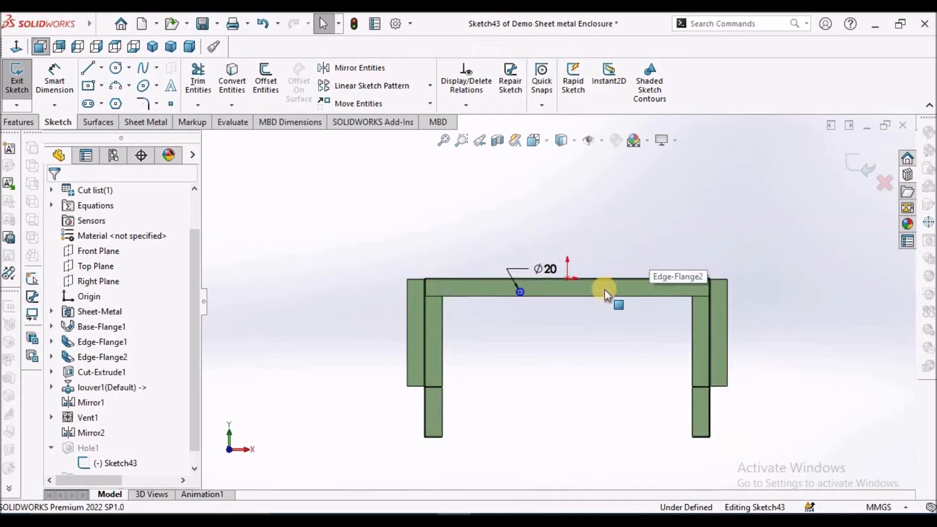
pyautogui.scroll(-1, 605, 289)
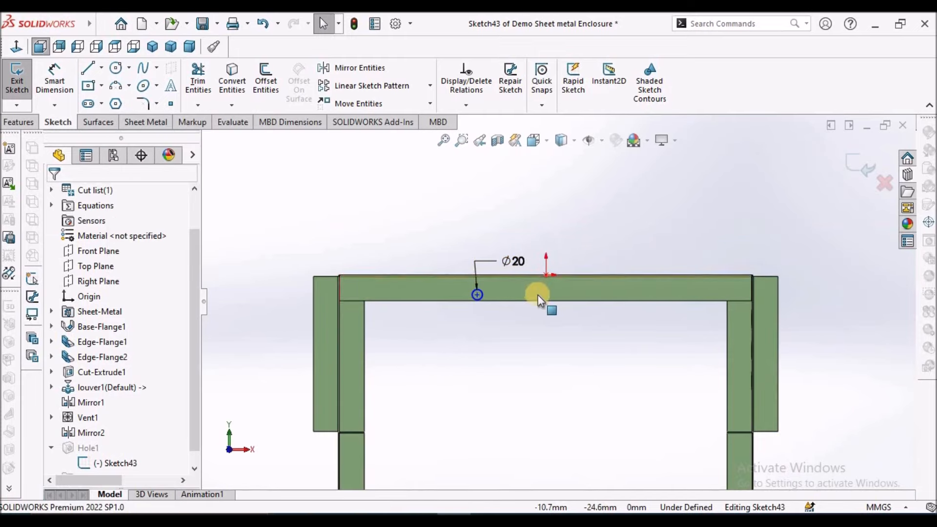
pyautogui.scroll(-3, 538, 295)
pyautogui.moveTo(429, 295); pyautogui.dragTo(555, 288)
pyautogui.click(557, 346)
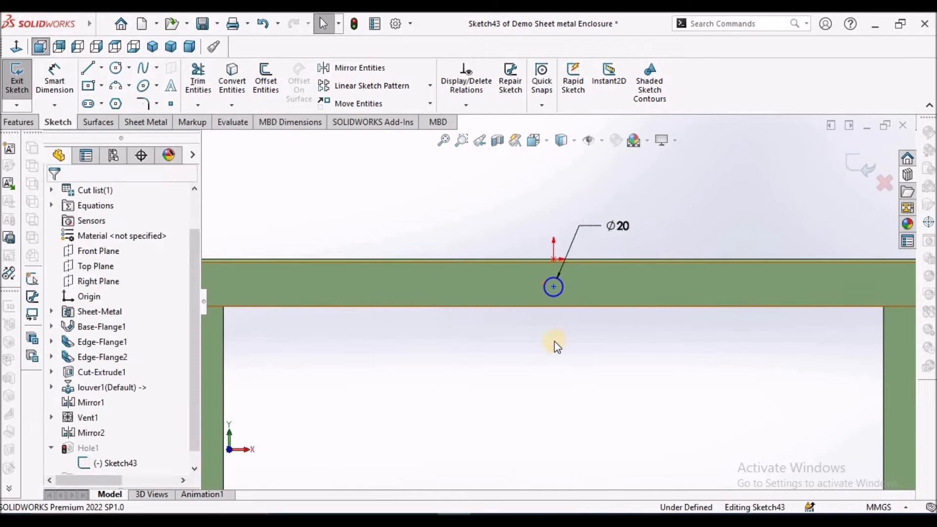
# Dimension the hole's centre 25 mm from the front flange's lower edge
pyautogui.click(54, 79)
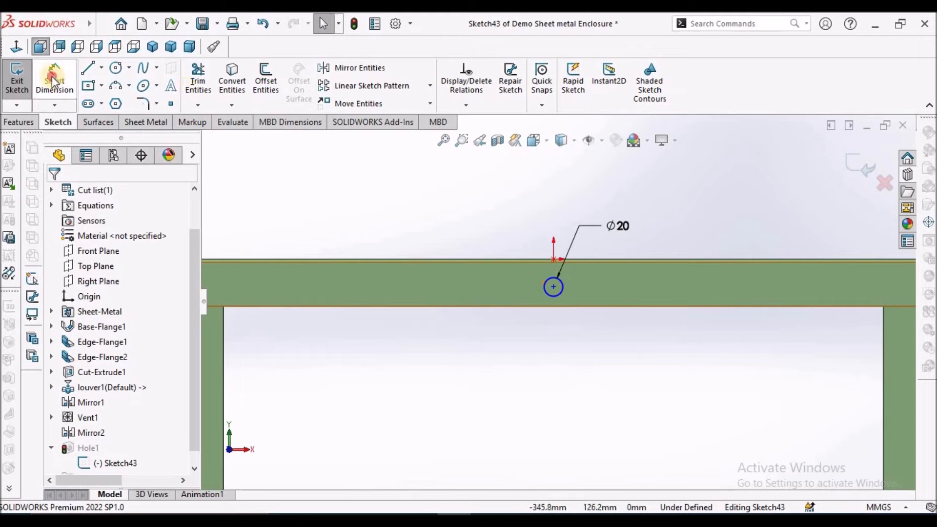
pyautogui.click(615, 308)
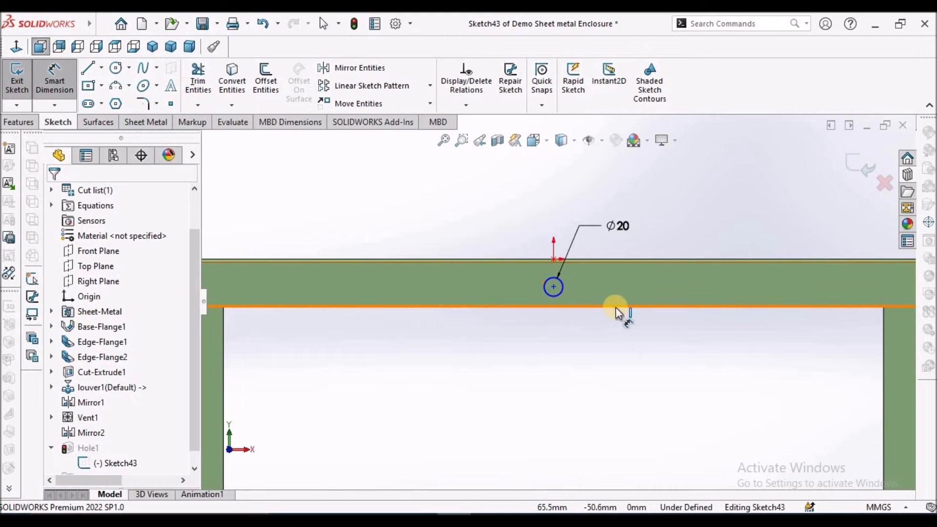
pyautogui.click(552, 289)
pyautogui.click(680, 378)
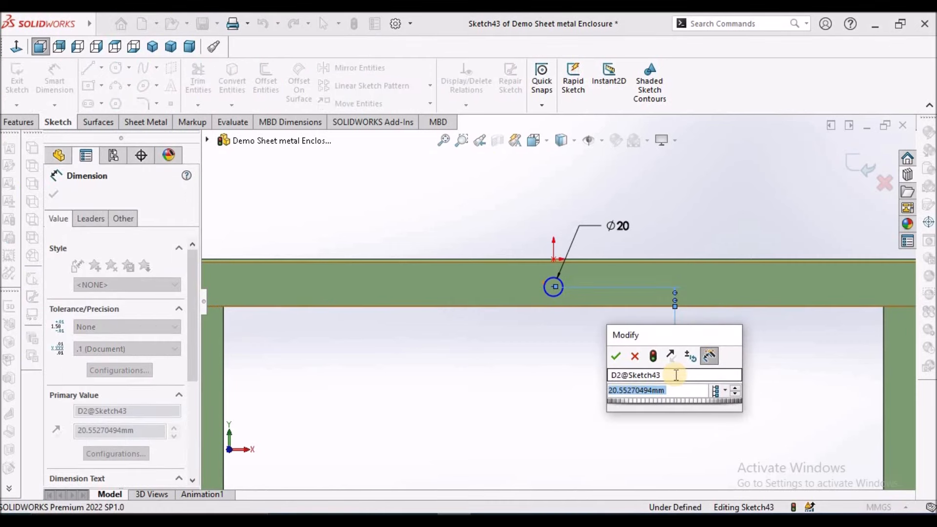
pyautogui.write('25')
pyautogui.press('Return')
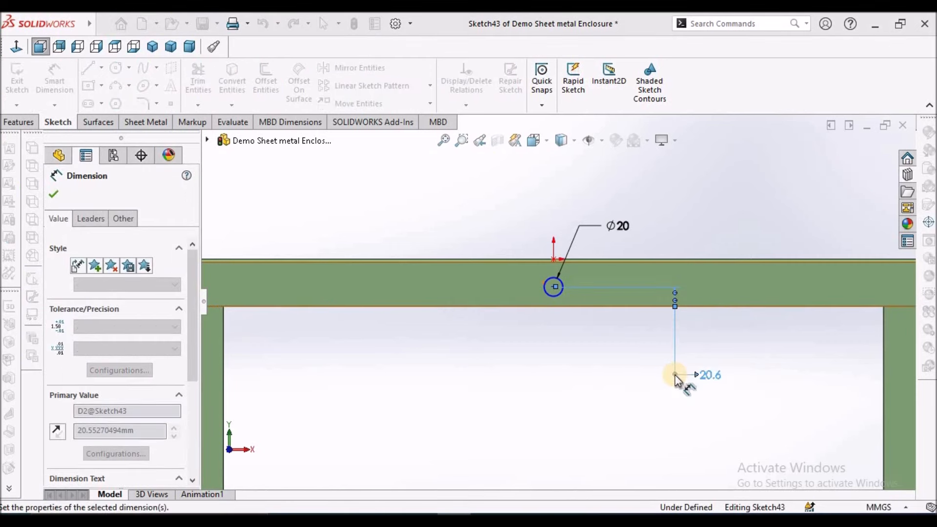
pyautogui.click(605, 376)
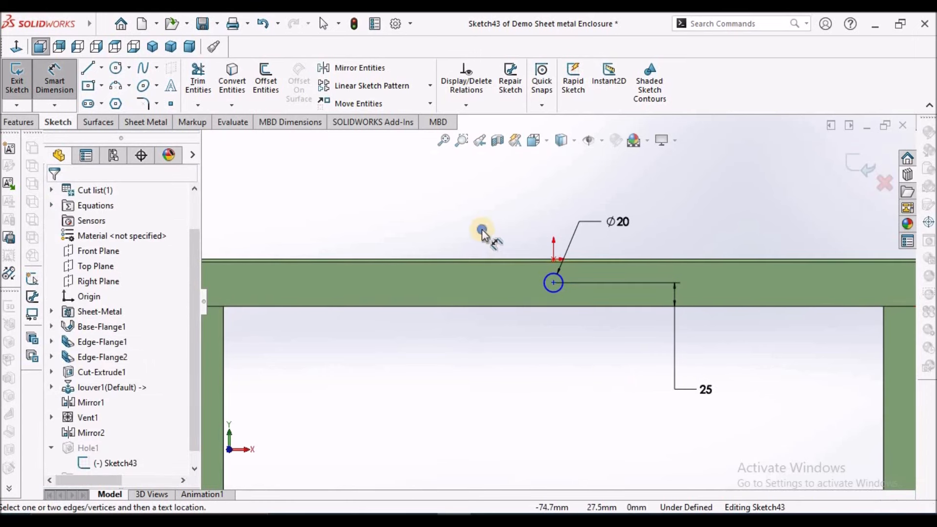
pyautogui.rightClick(485, 234)
pyautogui.click(516, 275)
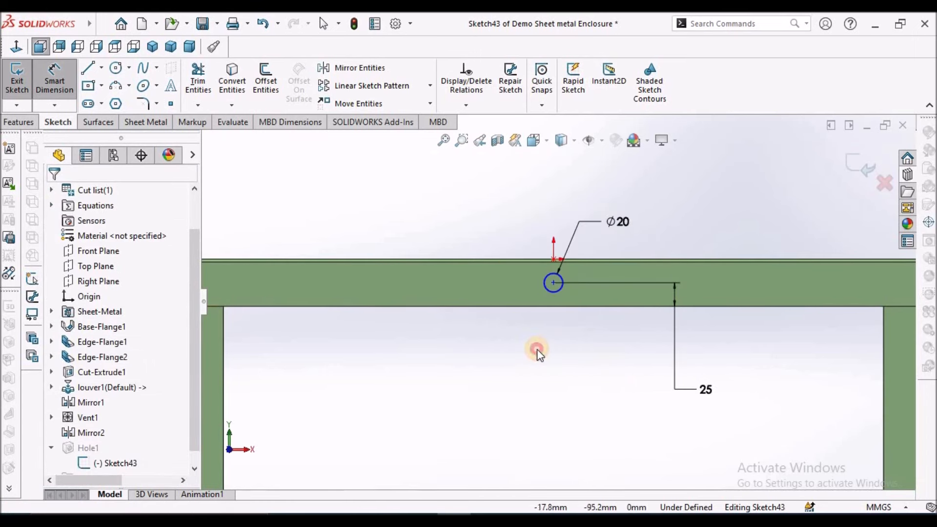
# Add a Vertical relation between the origin and the hole's centre point
pyautogui.click(554, 259)
pyautogui.keyDown('ctrl'); pyautogui.click(555, 288); pyautogui.keyUp('ctrl')
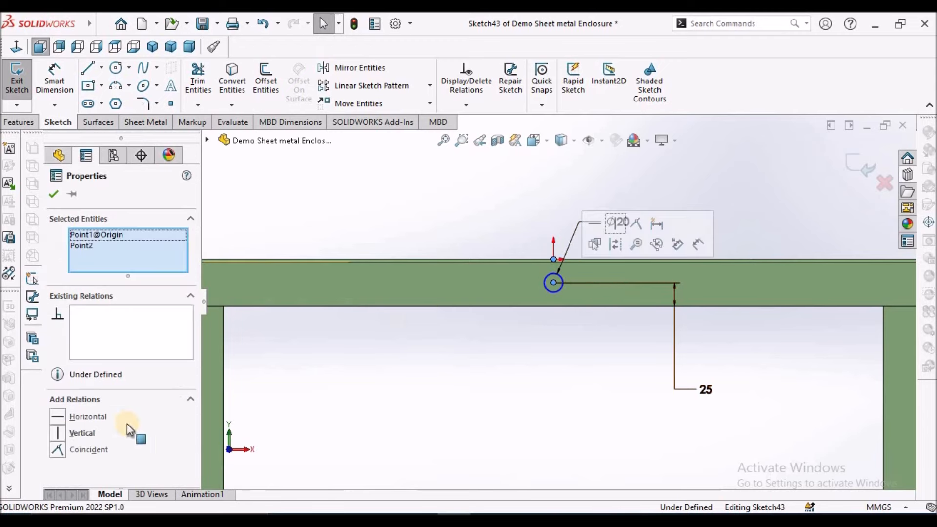
pyautogui.click(406, 421)
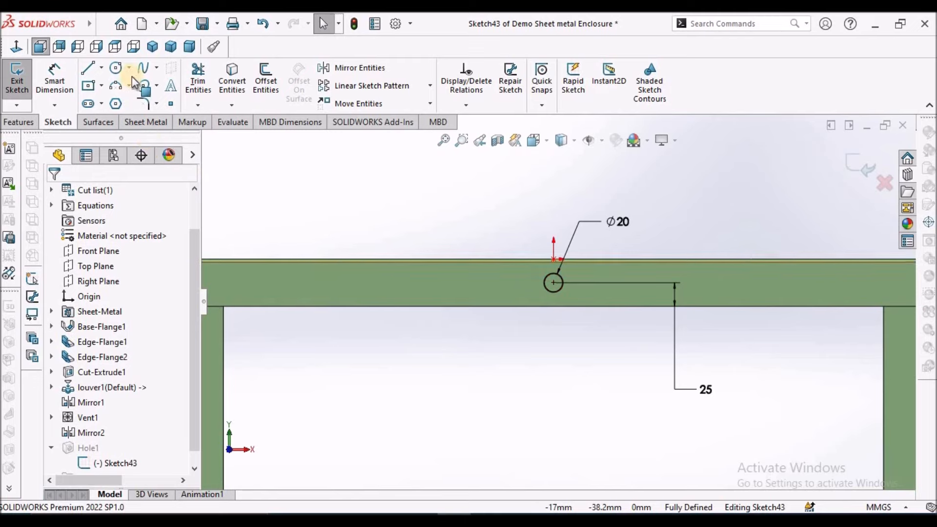
# Sketch two small circles on the front flange, about 246 mm left and 296 mm right of the centre hole
pyautogui.click(115, 69)
pyautogui.moveTo(322, 287)
pyautogui.mouseDown()
pyautogui.moveTo(361, 286)
pyautogui.moveTo(332, 286)
pyautogui.mouseUp()
pyautogui.moveTo(832, 283); pyautogui.dragTo(847, 287)
pyautogui.scroll(4, 537, 281)
pyautogui.rightClick(450, 246)
pyautogui.click(466, 251)
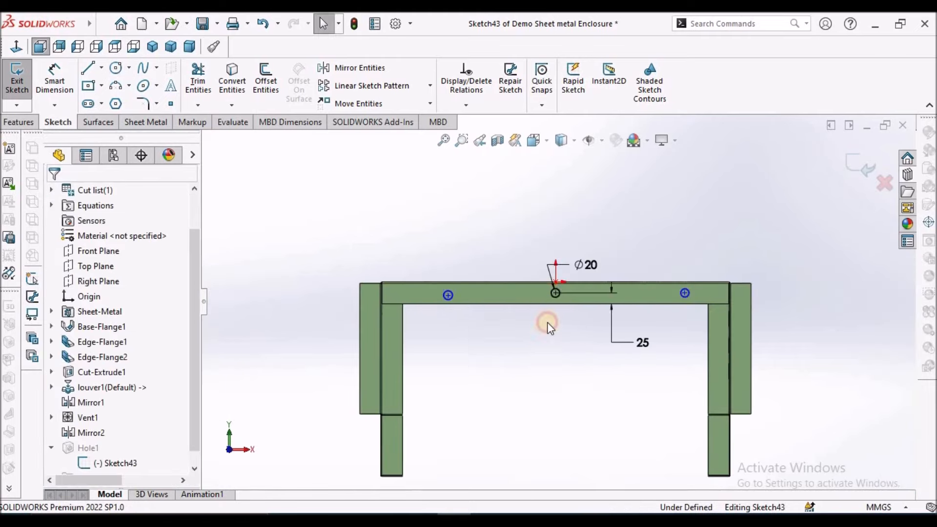
# Add Horizontal relations between the centre hole's centre point and the centre of each outer circle
pyautogui.click(555, 293)
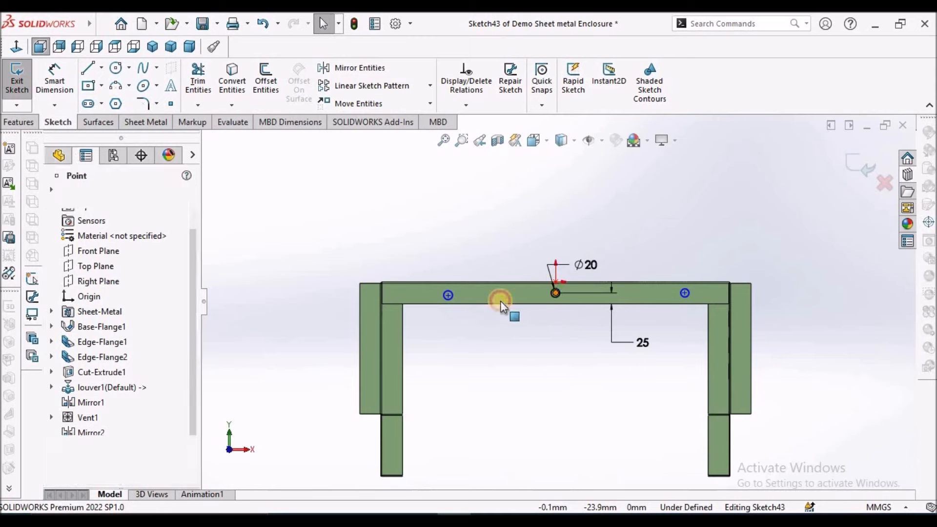
pyautogui.keyDown('ctrl'); pyautogui.click(448, 295); pyautogui.keyUp('ctrl')
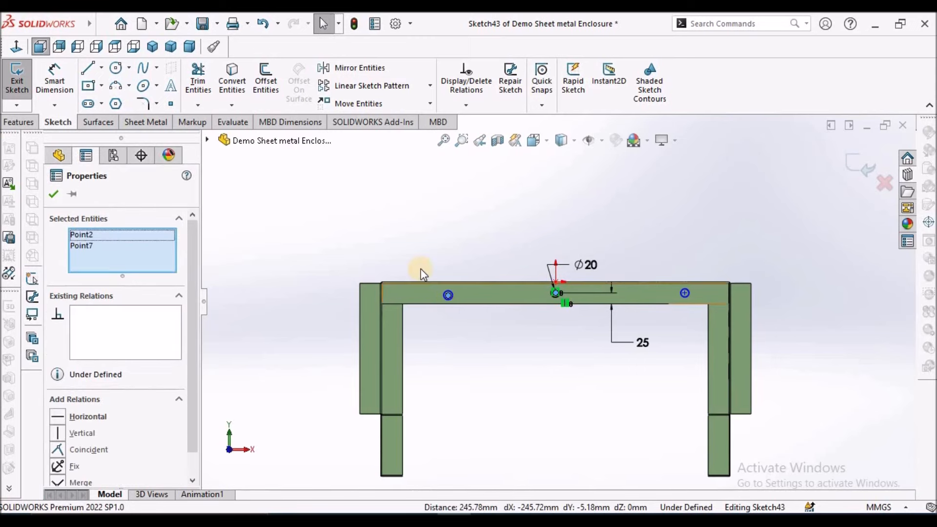
pyautogui.click(57, 417)
pyautogui.click(547, 381)
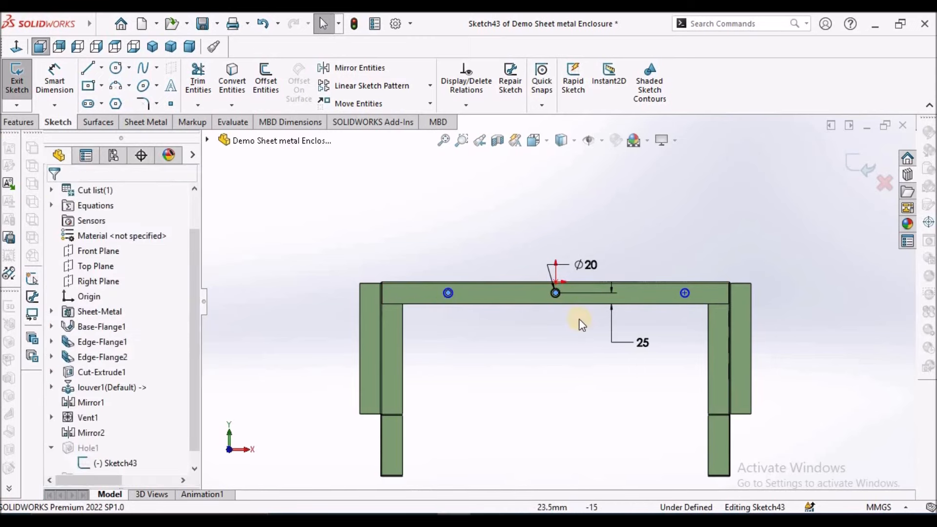
pyautogui.click(555, 293)
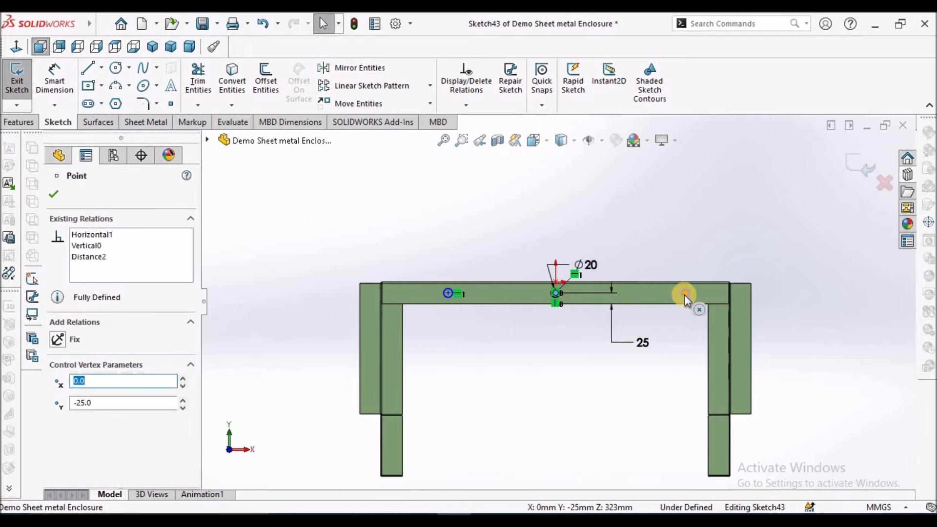
pyautogui.keyDown('ctrl'); pyautogui.click(684, 294); pyautogui.keyUp('ctrl')
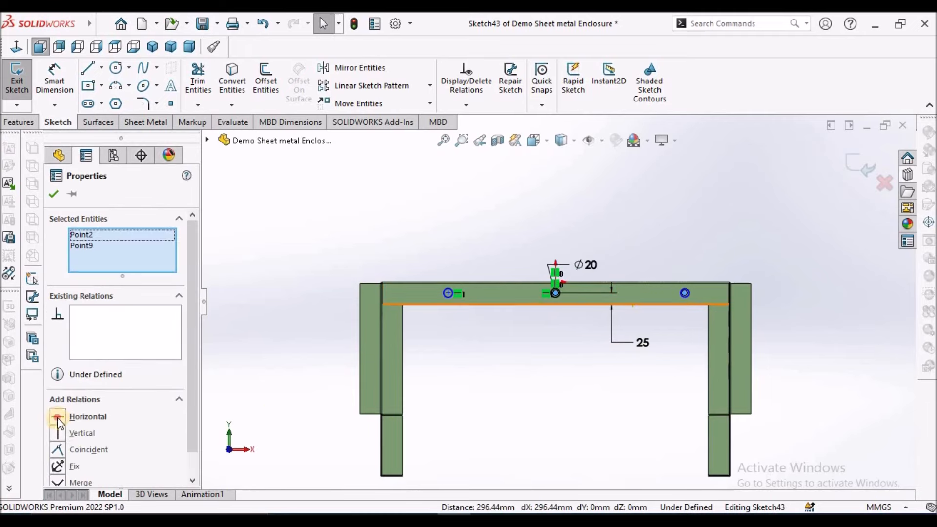
pyautogui.click(58, 420)
pyautogui.click(523, 378)
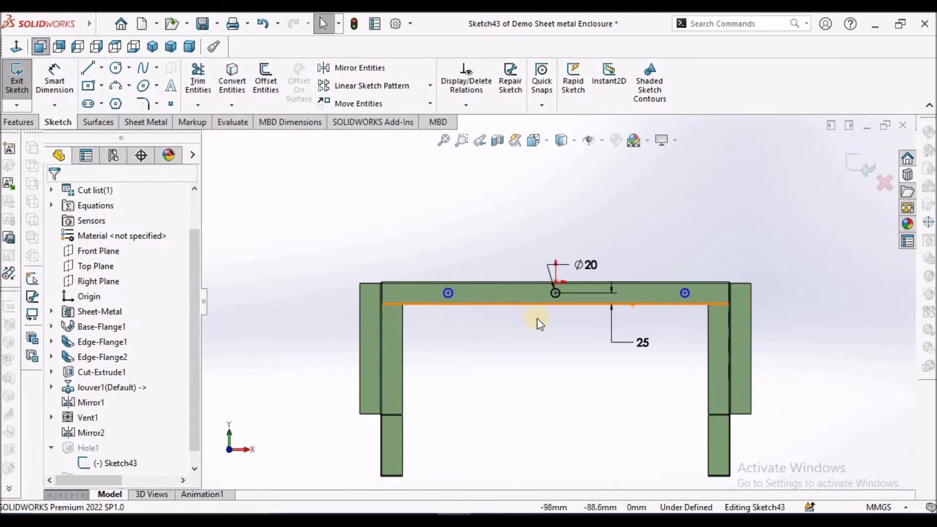
# Make all three circles on the front flange the same size with an Equal relation
pyautogui.scroll(-3, 537, 319)
pyautogui.click(418, 280)
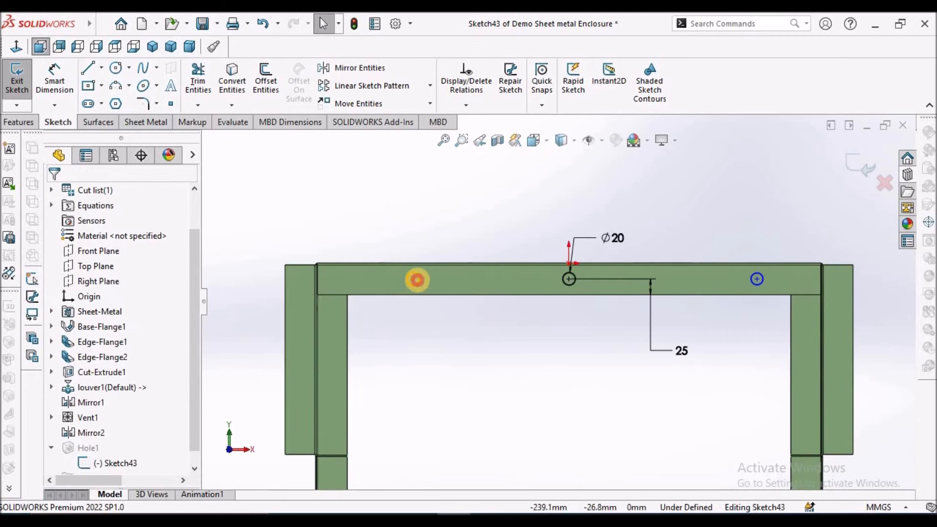
pyautogui.keyDown('ctrl'); pyautogui.click(579, 283); pyautogui.keyUp('ctrl')
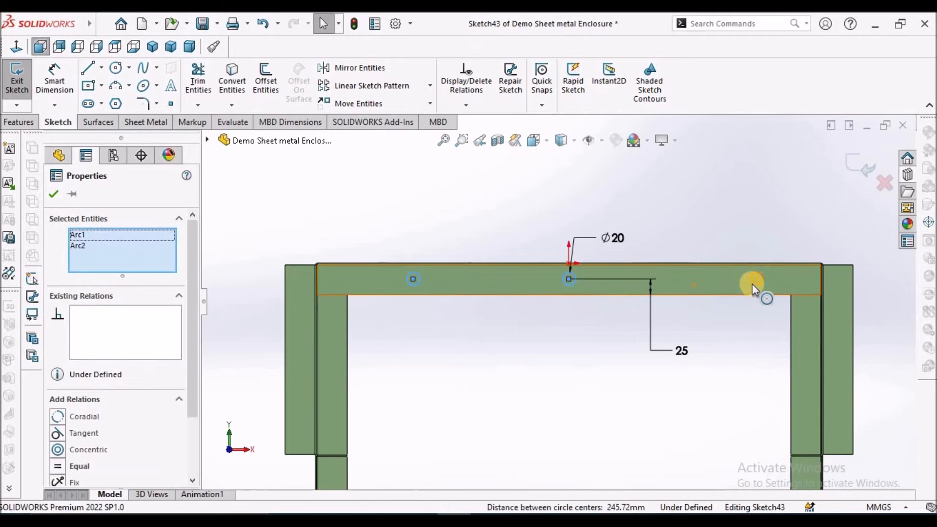
pyautogui.keyDown('ctrl'); pyautogui.click(752, 283); pyautogui.keyUp('ctrl')
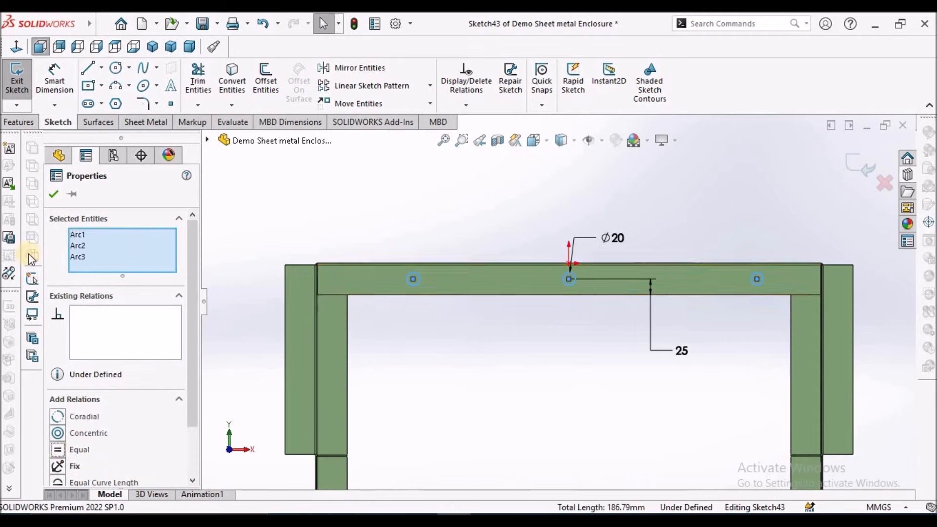
pyautogui.click(57, 195)
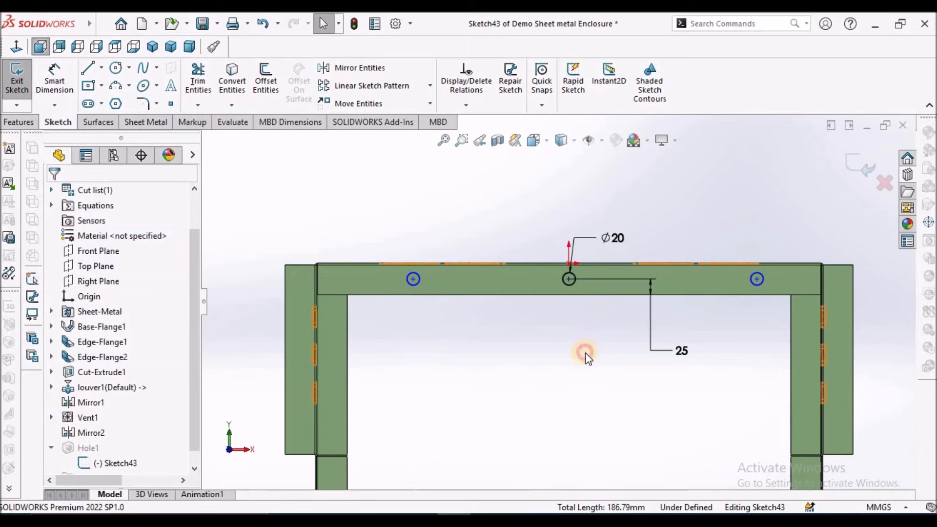
# Dimension the distance between the two outer circles' centres as 535 mm
pyautogui.click(56, 80)
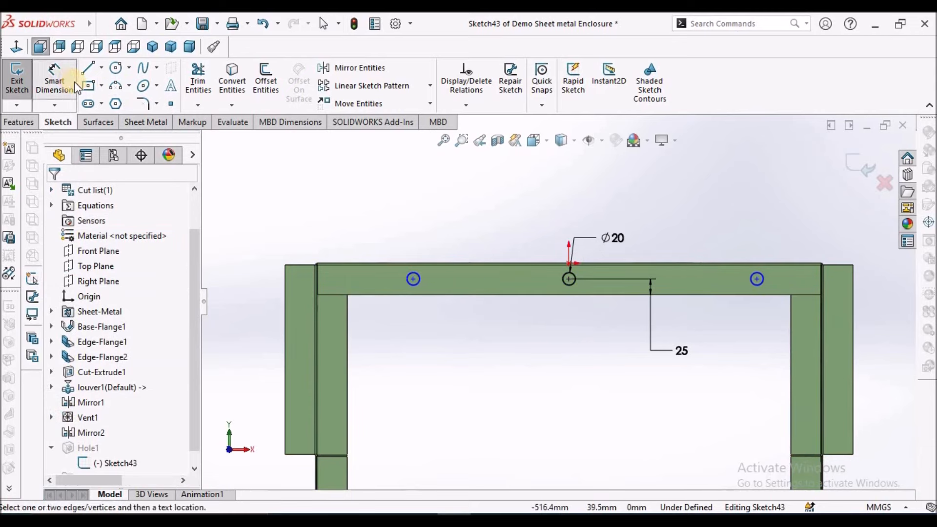
pyautogui.click(413, 279)
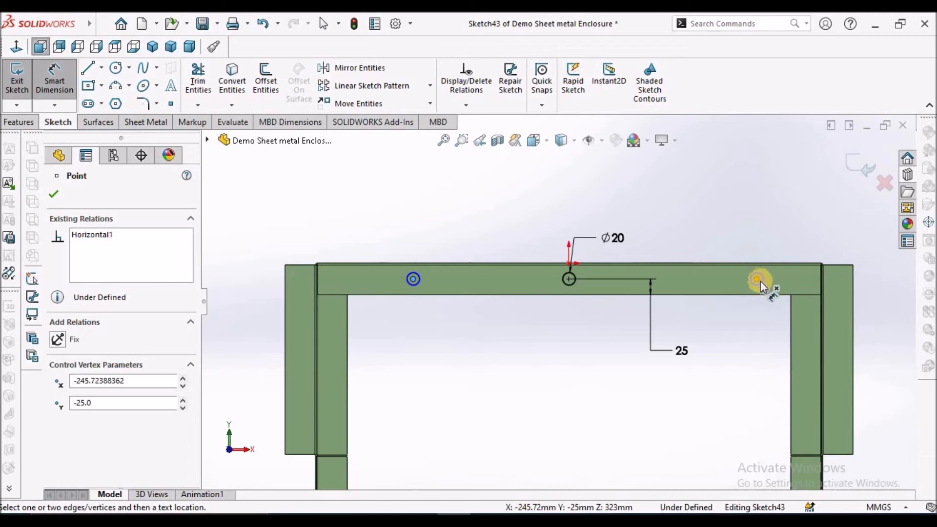
pyautogui.click(758, 280)
pyautogui.click(605, 197)
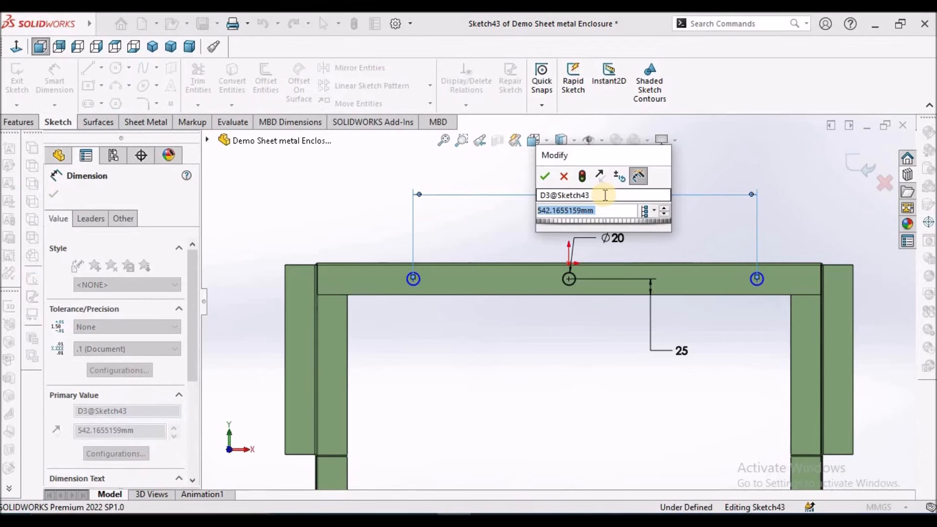
pyautogui.write('5')
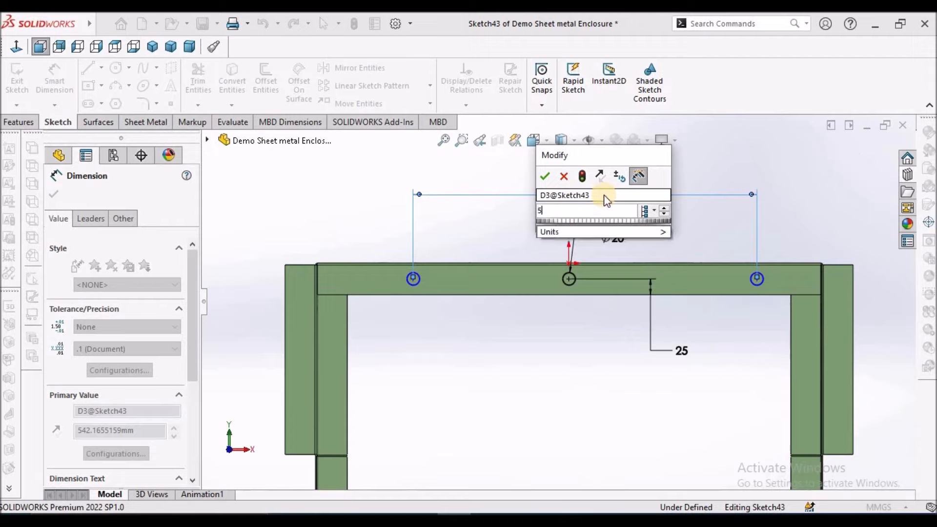
pyautogui.write('35')
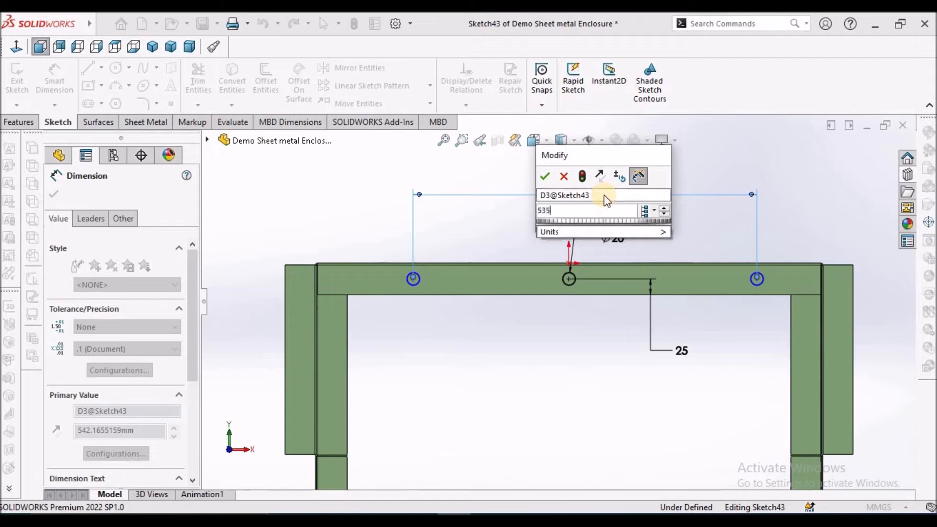
pyautogui.press('Return')
pyautogui.click(509, 361)
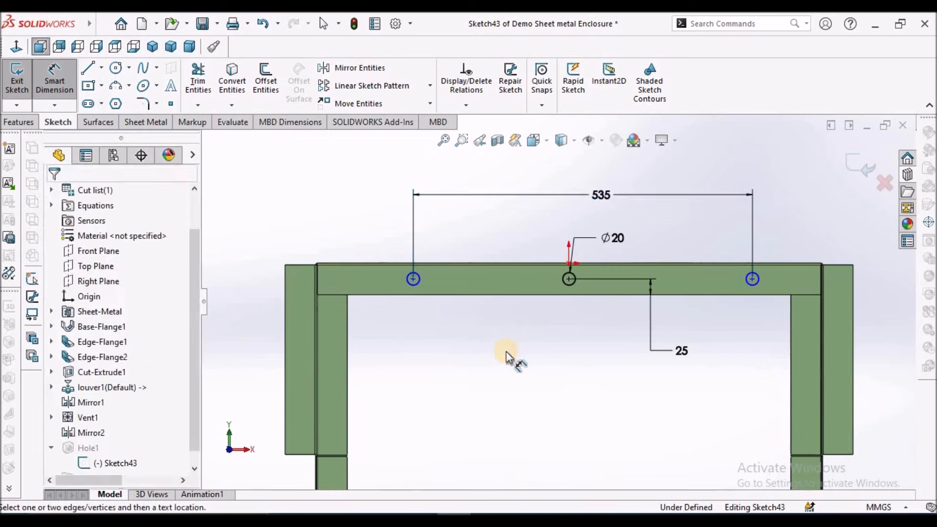
pyautogui.rightClick(281, 191)
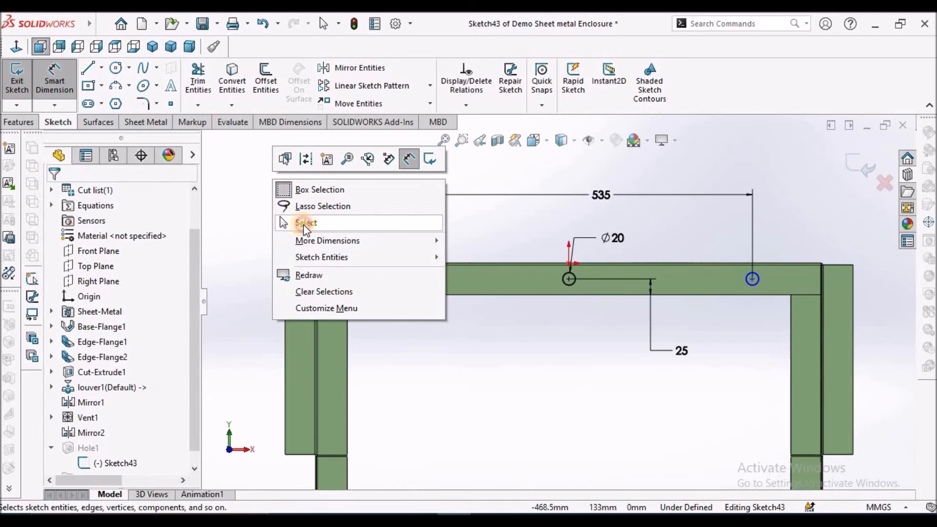
pyautogui.click(309, 221)
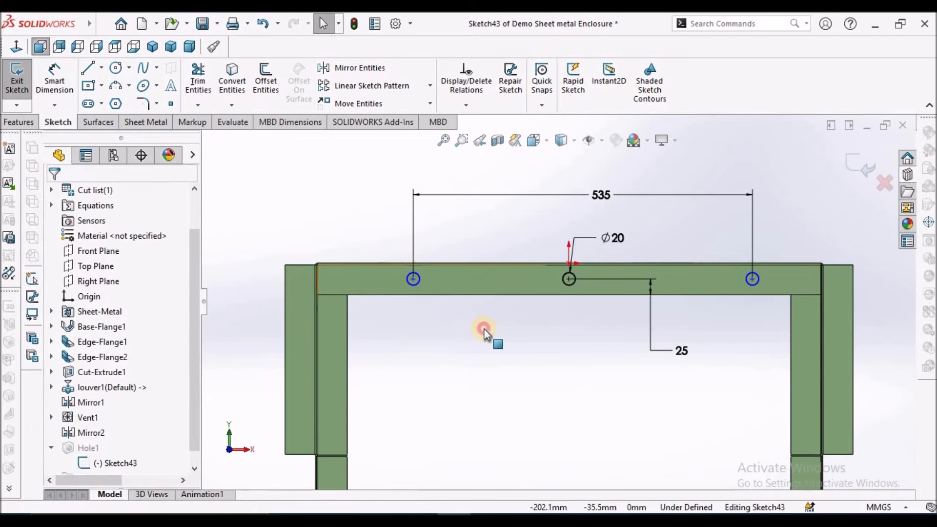
# Sketch a vertical centerline from the origin to the centre point of the middle circle
pyautogui.click(88, 68)
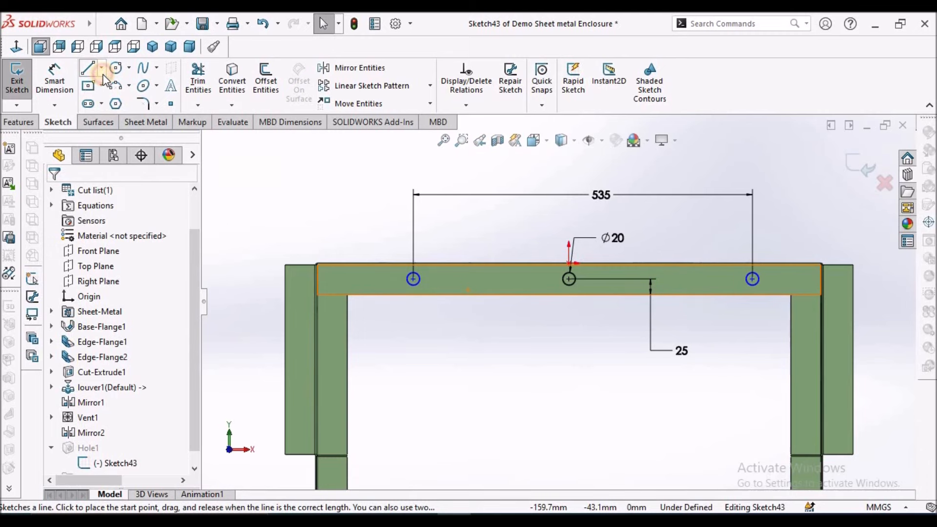
pyautogui.click(101, 68)
pyautogui.click(117, 102)
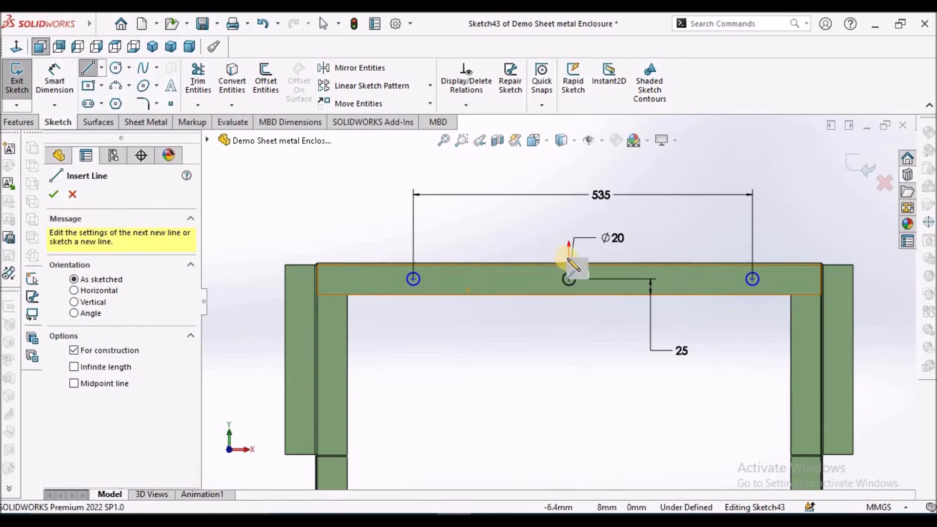
pyautogui.scroll(-5, 565, 263)
pyautogui.click(564, 294)
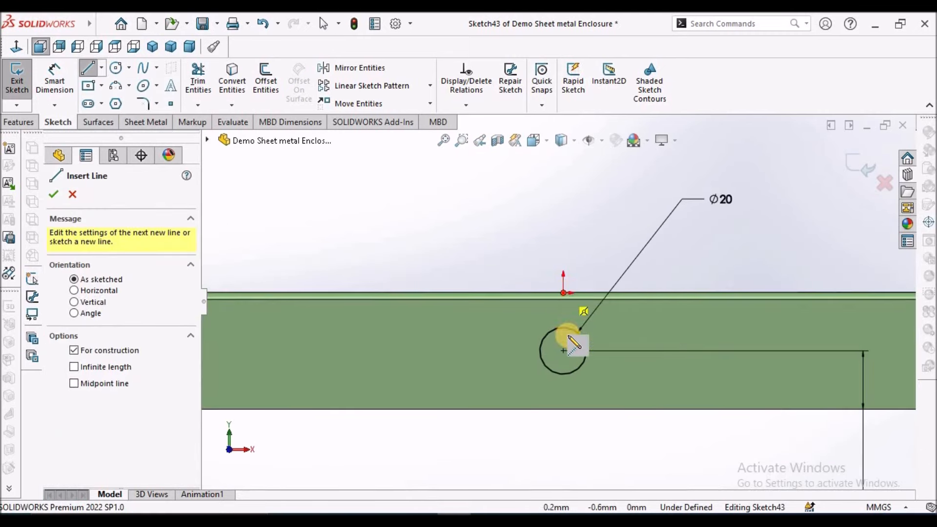
pyautogui.click(564, 350)
pyautogui.rightClick(450, 203)
pyautogui.click(476, 212)
pyautogui.scroll(5, 557, 301)
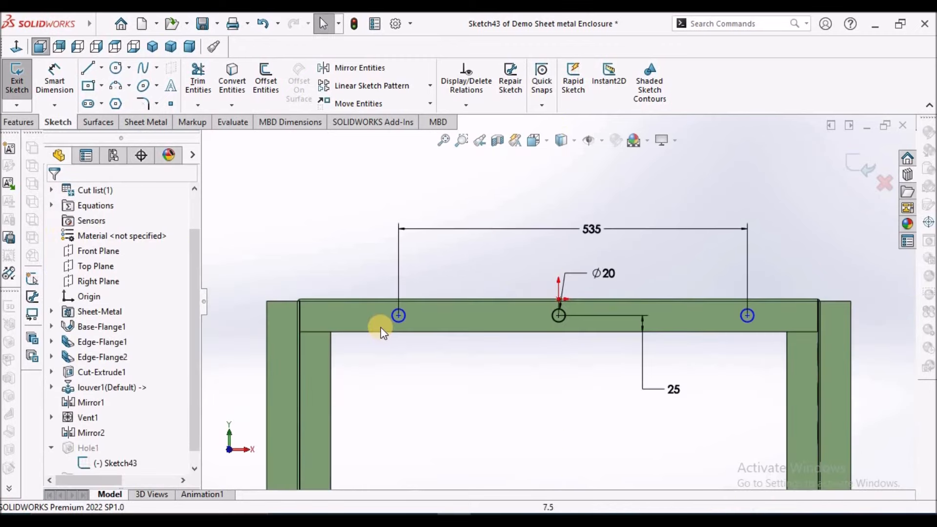
# Make the outer circles' centres symmetric about the short centerline and finish editing the hole sketch
pyautogui.click(399, 316)
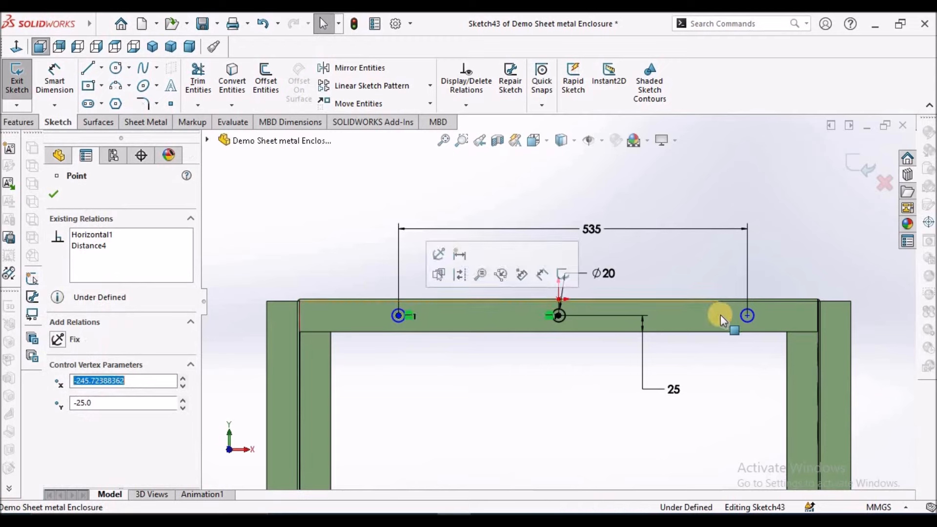
pyautogui.keyDown('ctrl'); pyautogui.click(746, 317); pyautogui.keyUp('ctrl')
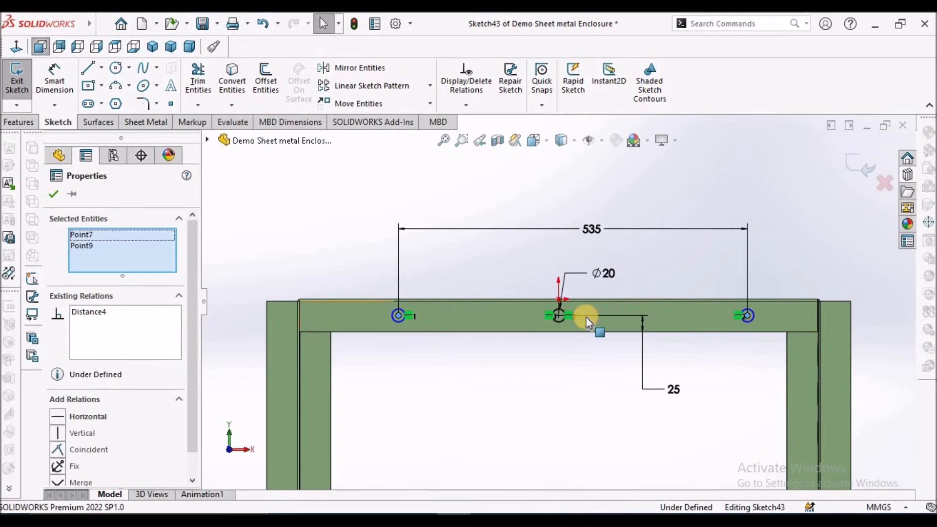
pyautogui.scroll(-3, 560, 310)
pyautogui.scroll(-1, 560, 310)
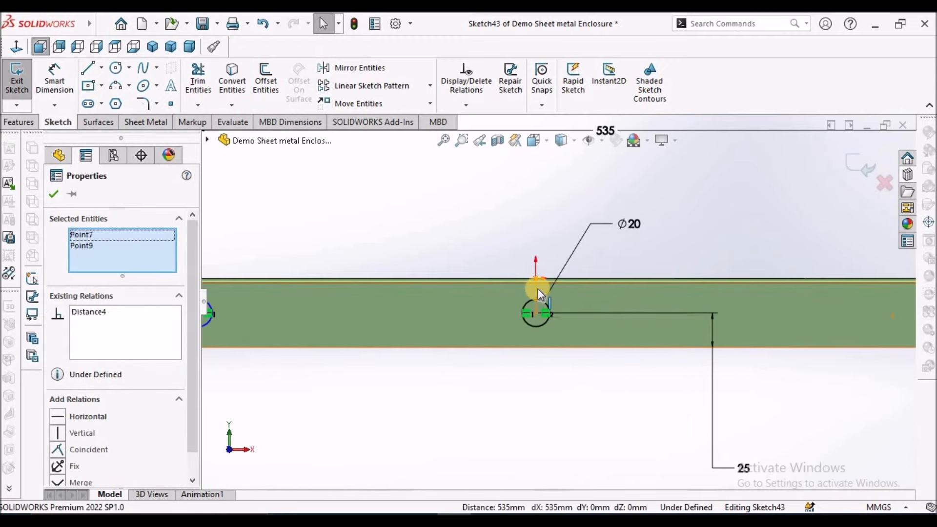
pyautogui.keyDown('ctrl'); pyautogui.click(537, 297); pyautogui.keyUp('ctrl')
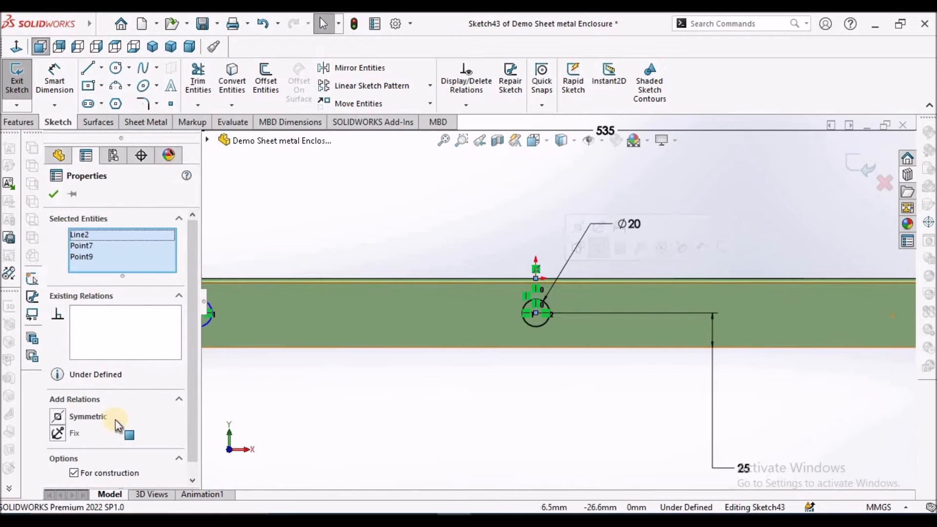
pyautogui.click(58, 417)
pyautogui.click(472, 413)
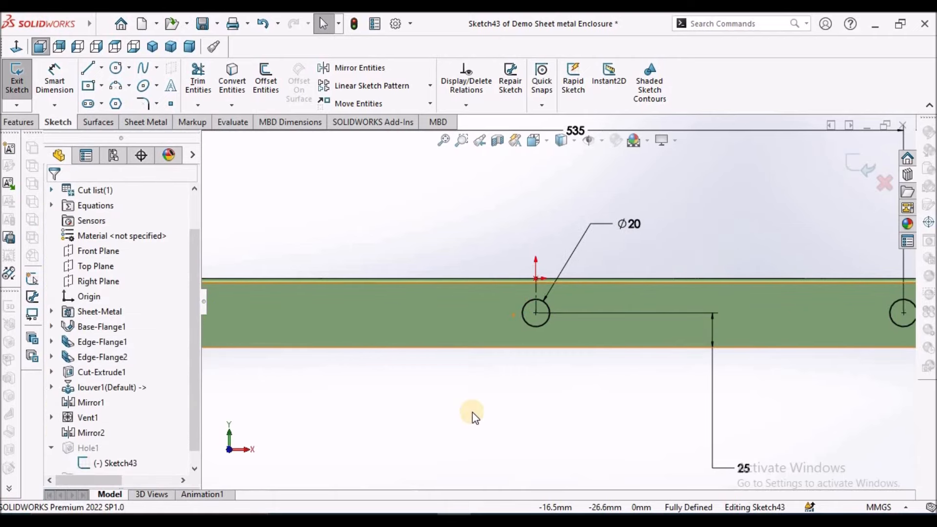
pyautogui.press('f')
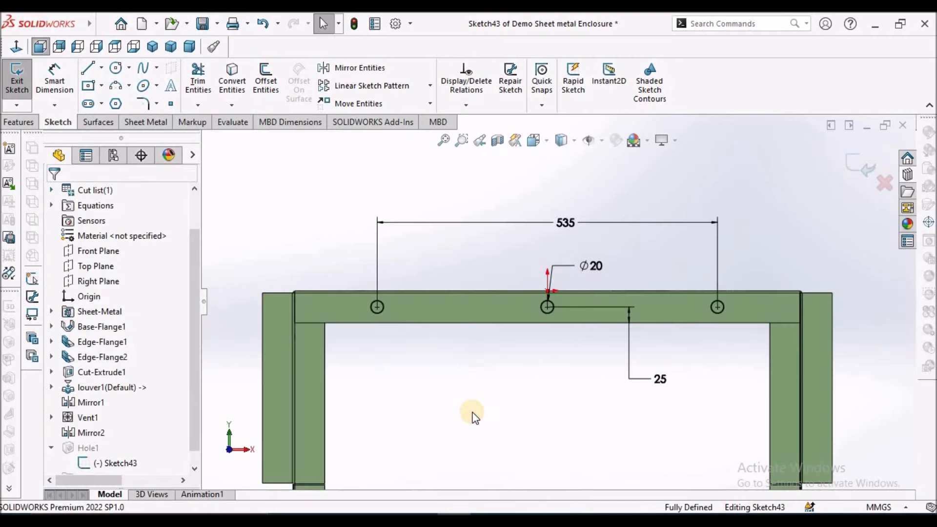
pyautogui.press('z')
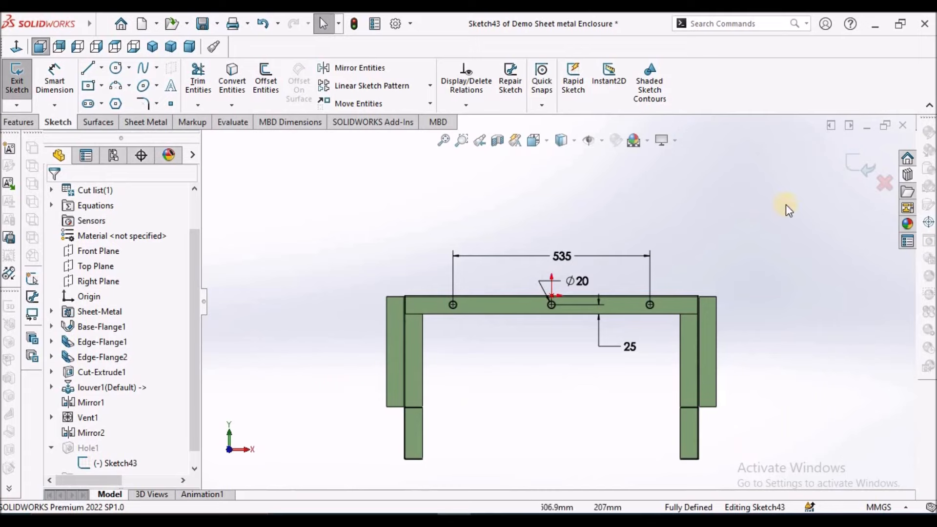
pyautogui.click(861, 166)
# Add a 20 mm Simple Hole, linked to the sheet thickness, on the right side's vertical front flange
pyautogui.moveTo(757, 236)
pyautogui.mouseDown(button='middle')
pyautogui.moveTo(722, 242)
pyautogui.moveTo(736, 262)
pyautogui.mouseUp(button='middle')
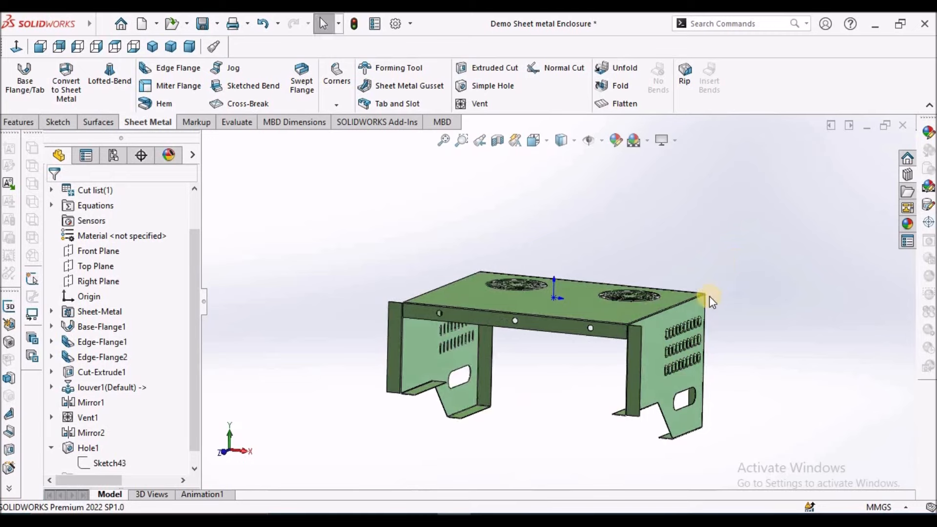
pyautogui.click(635, 351)
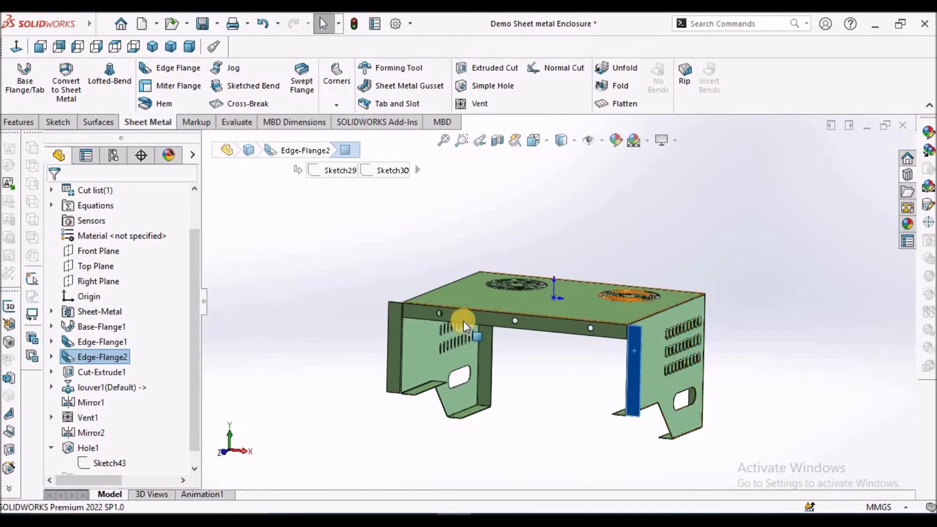
pyautogui.click(493, 87)
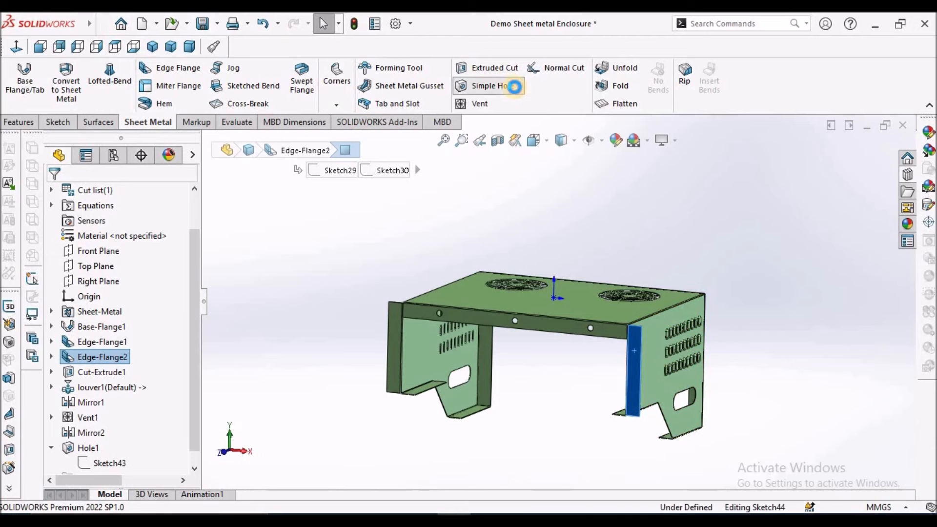
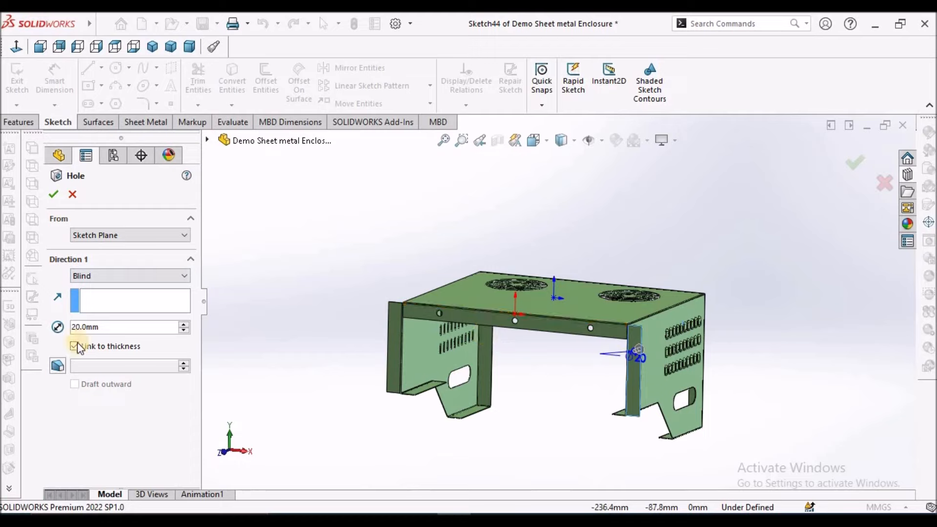
pyautogui.click(54, 192)
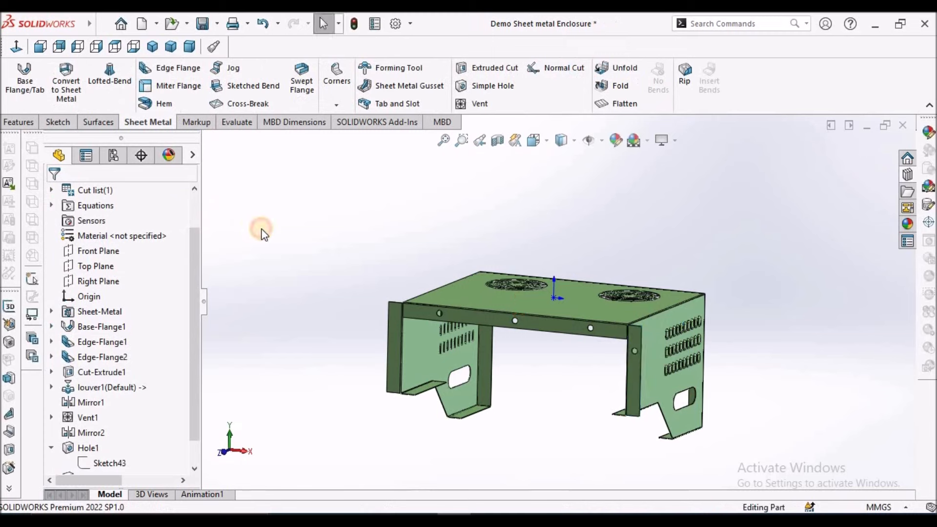
# Open the sketch of the hole on the right side's front flange for editing
pyautogui.click(195, 467)
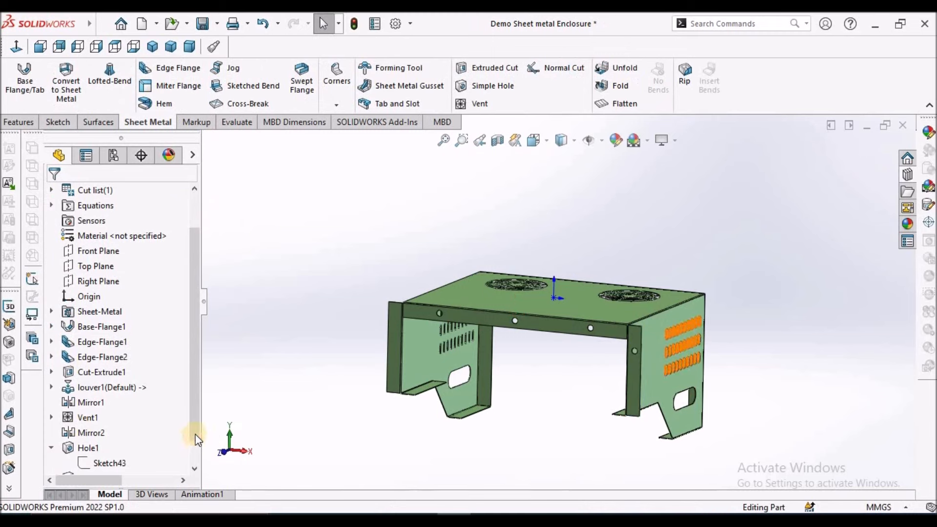
pyautogui.scroll(-2, 197, 436)
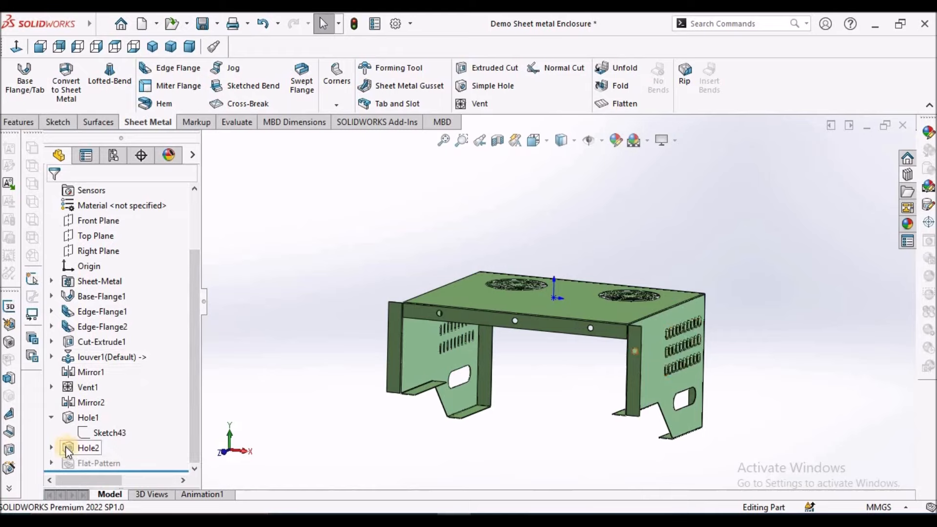
pyautogui.click(51, 448)
pyautogui.click(125, 464)
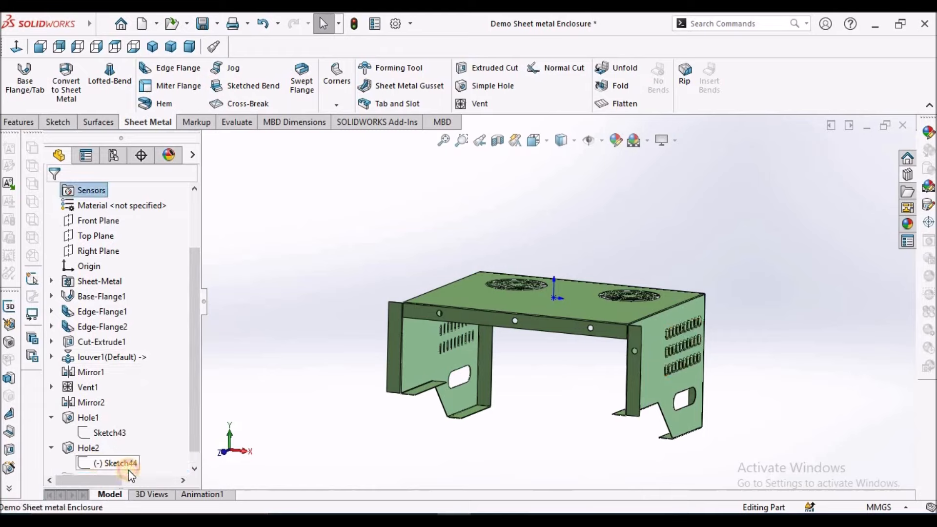
pyautogui.click(141, 430)
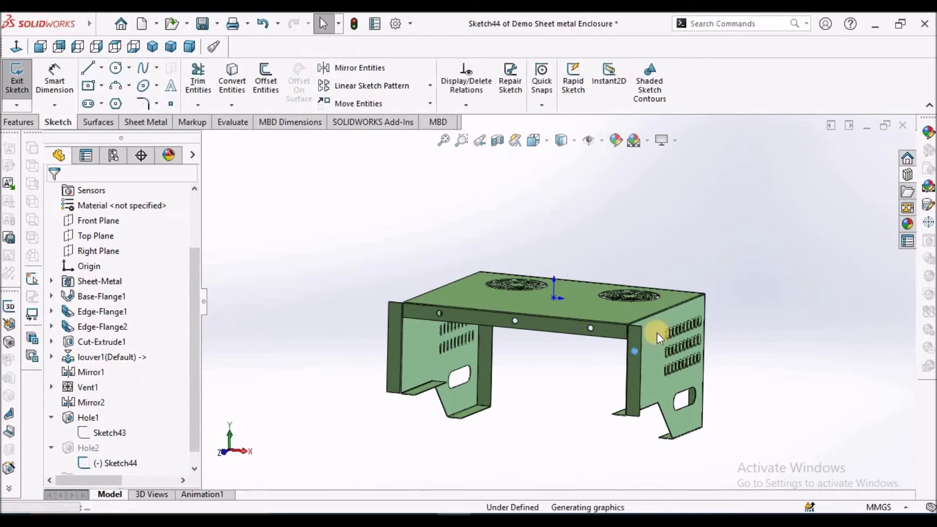
# Sketch a circle of about 12 mm radius near the lower end of the right side's front flange, vertically below the 20 mm circle
pyautogui.scroll(-5, 696, 327)
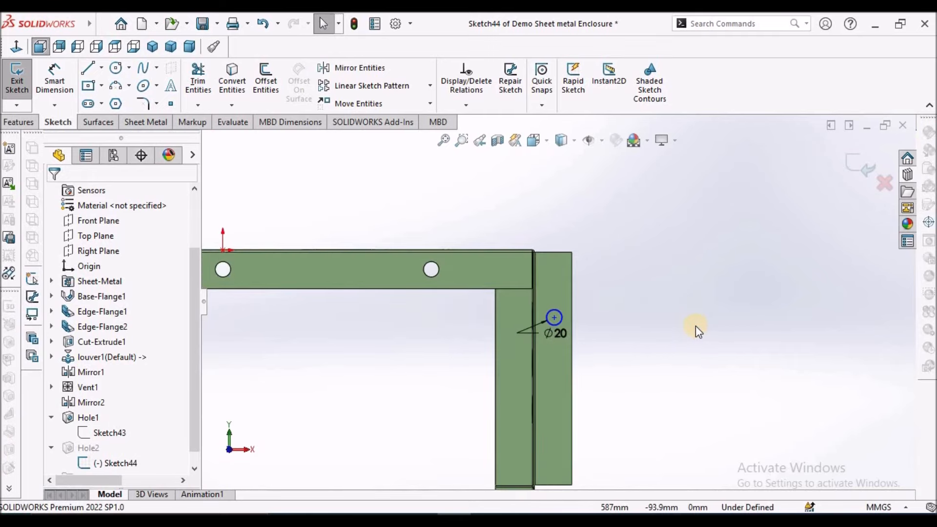
pyautogui.click(115, 69)
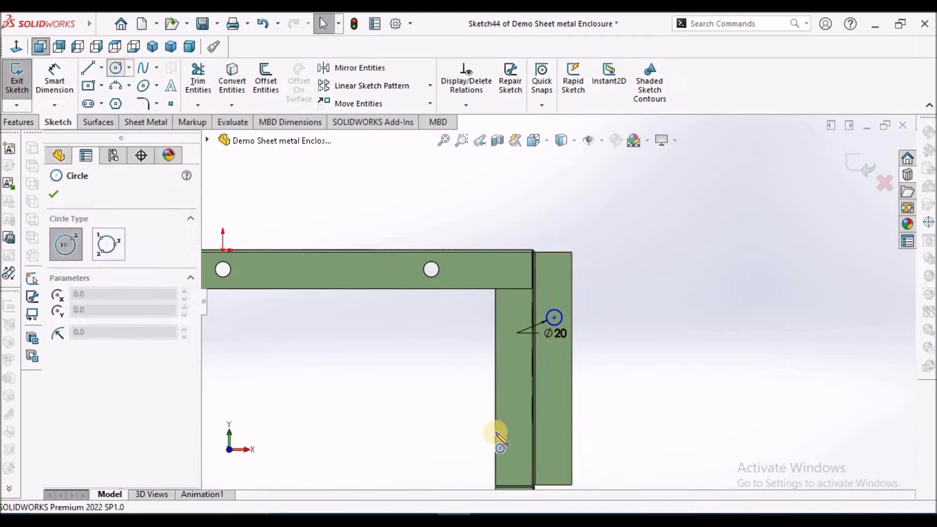
pyautogui.click(560, 463)
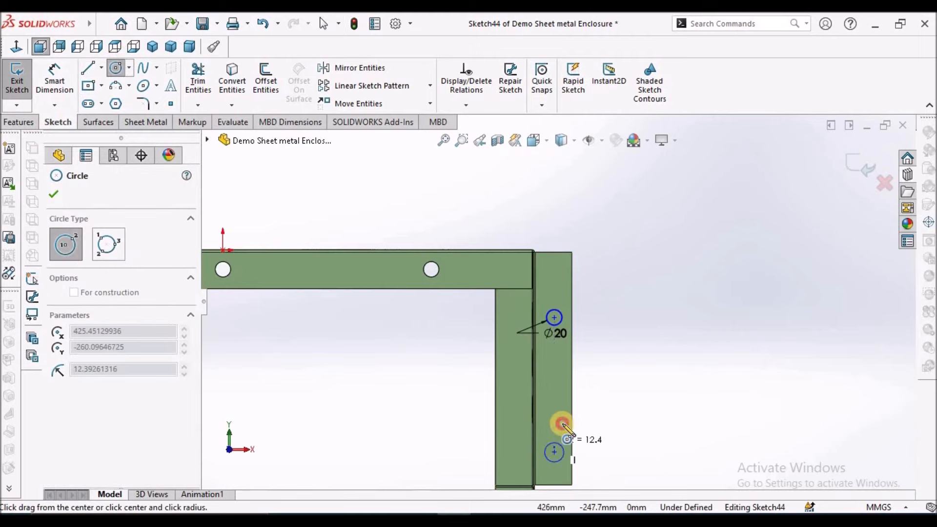
pyautogui.click(556, 444)
# Sketch two vertically aligned circles on the left side's front flange, about 12 mm radius near the upper end and 15 mm near the lower end
pyautogui.scroll(4, 596, 309)
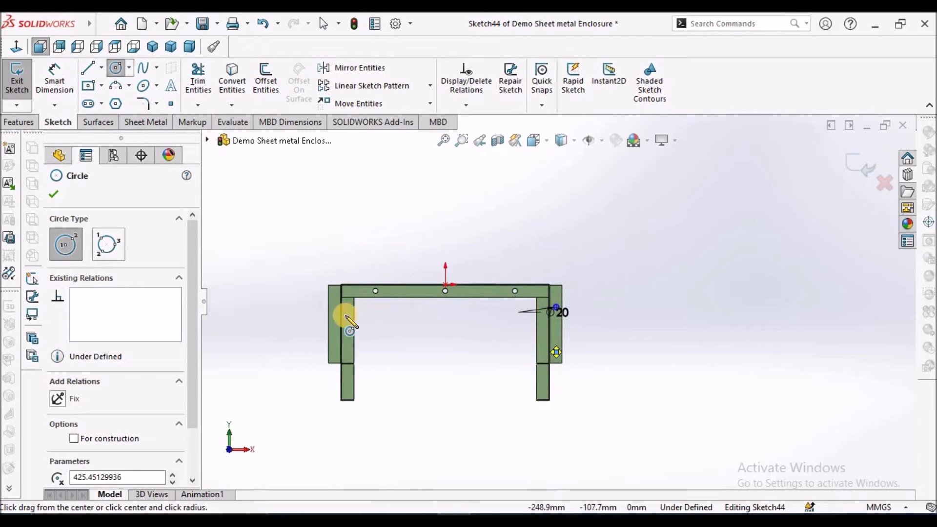
pyautogui.scroll(-3, 348, 298)
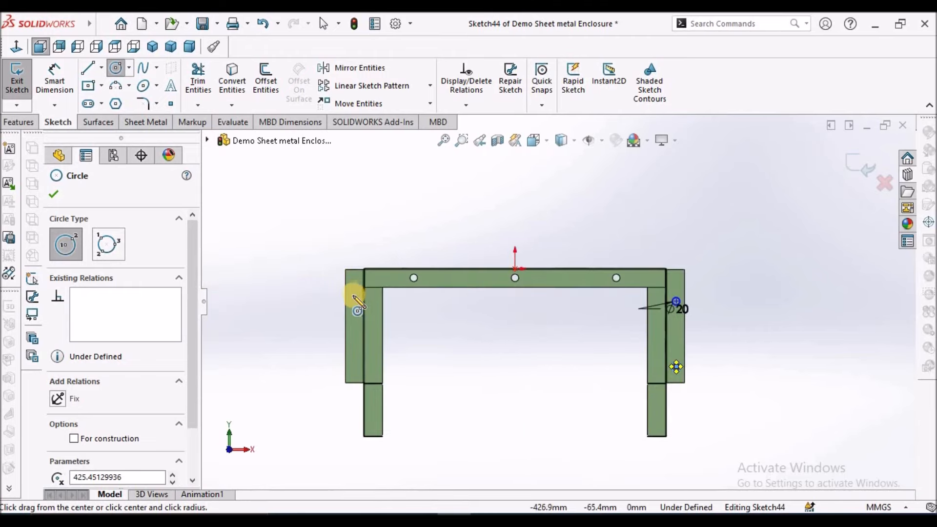
pyautogui.click(354, 296)
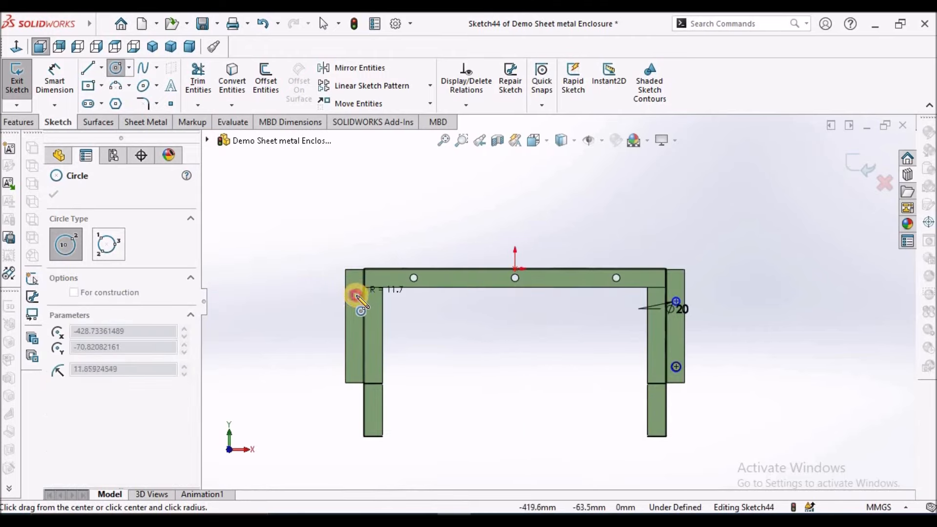
pyautogui.click(357, 293)
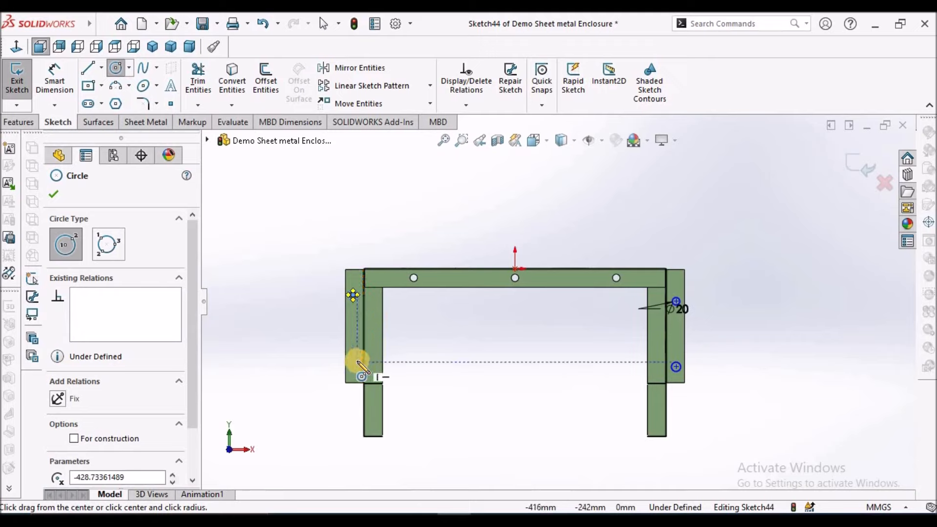
pyautogui.click(352, 363)
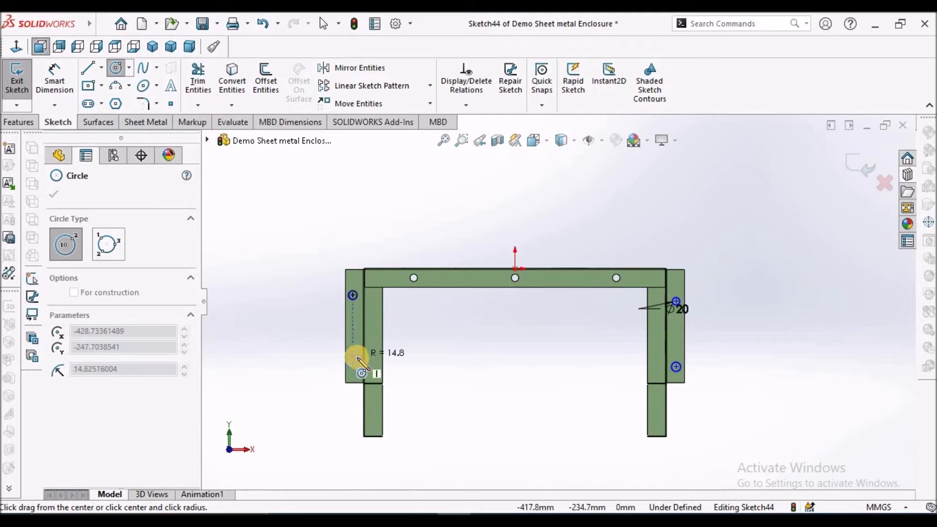
pyautogui.click(360, 356)
pyautogui.rightClick(286, 307)
pyautogui.click(307, 315)
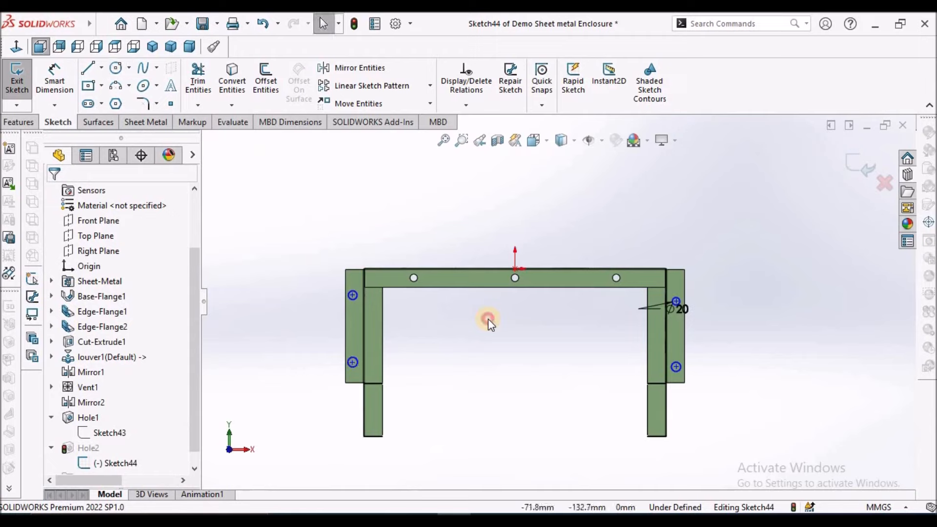
# Make the lower circle on the right flange equal in size to the 20 mm circle above it
pyautogui.scroll(-5, 669, 317)
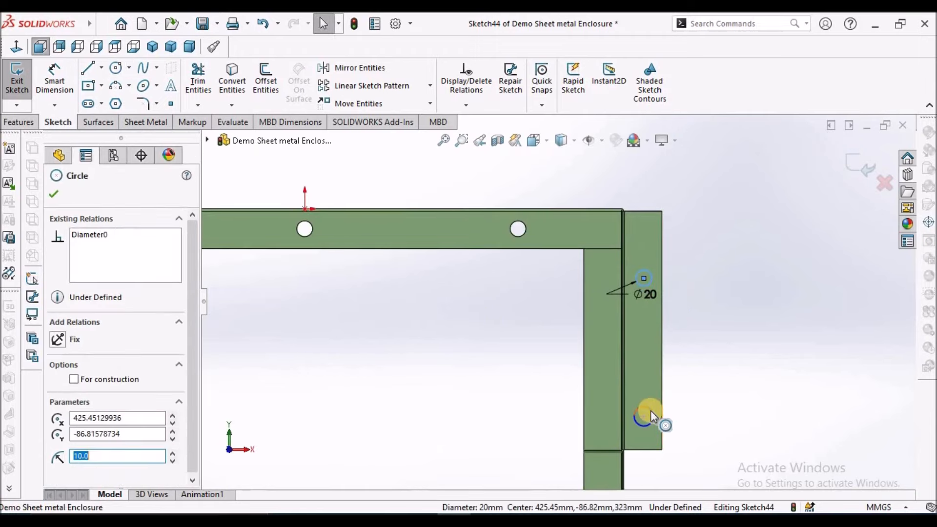
pyautogui.keyDown('ctrl'); pyautogui.click(635, 415); pyautogui.keyUp('ctrl')
pyautogui.click(59, 467)
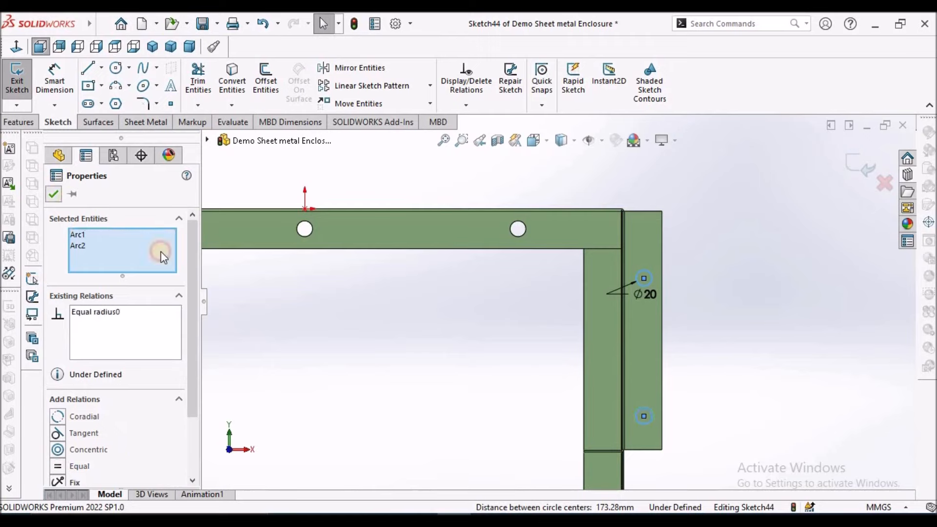
pyautogui.click(439, 345)
# Add an Equal relation between the upper and lower circles on the left flange
pyautogui.scroll(5, 439, 345)
pyautogui.scroll(-2, 342, 288)
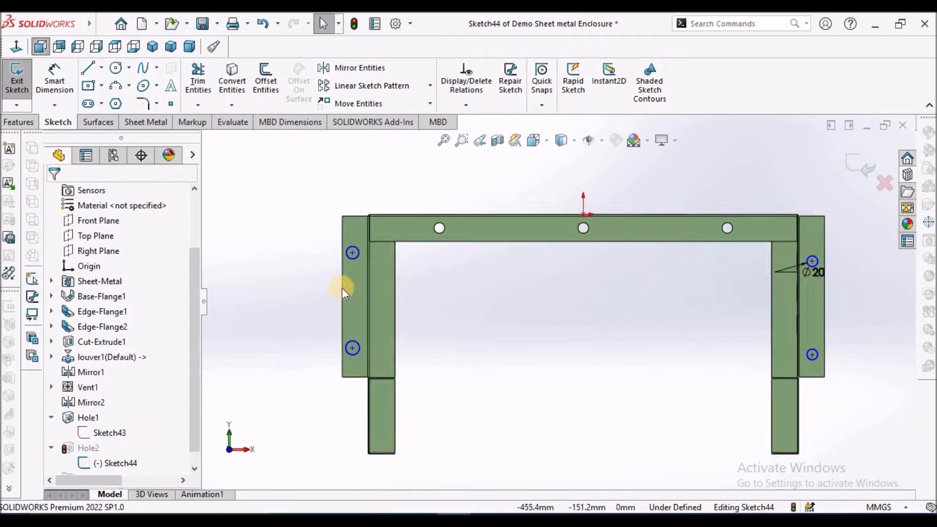
pyautogui.scroll(-2, 342, 288)
pyautogui.click(371, 253)
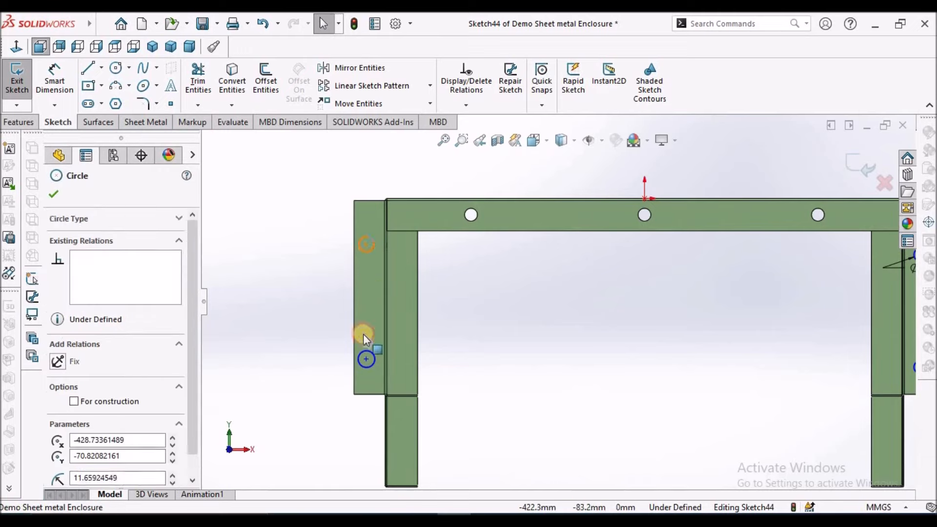
pyautogui.keyDown('ctrl'); pyautogui.click(366, 352); pyautogui.keyUp('ctrl')
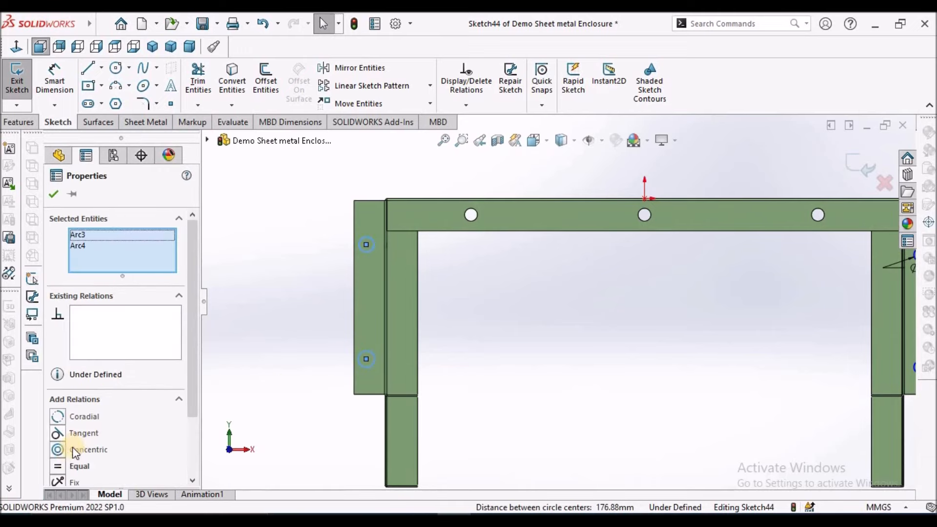
pyautogui.click(57, 466)
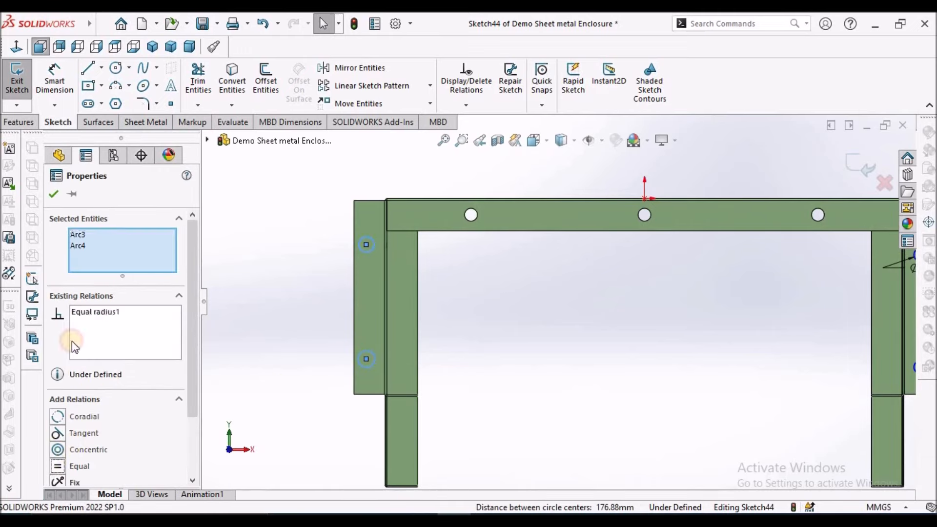
pyautogui.click(54, 194)
# Sketch a vertical centerline about 229 mm long downward from the origin
pyautogui.scroll(3, 582, 297)
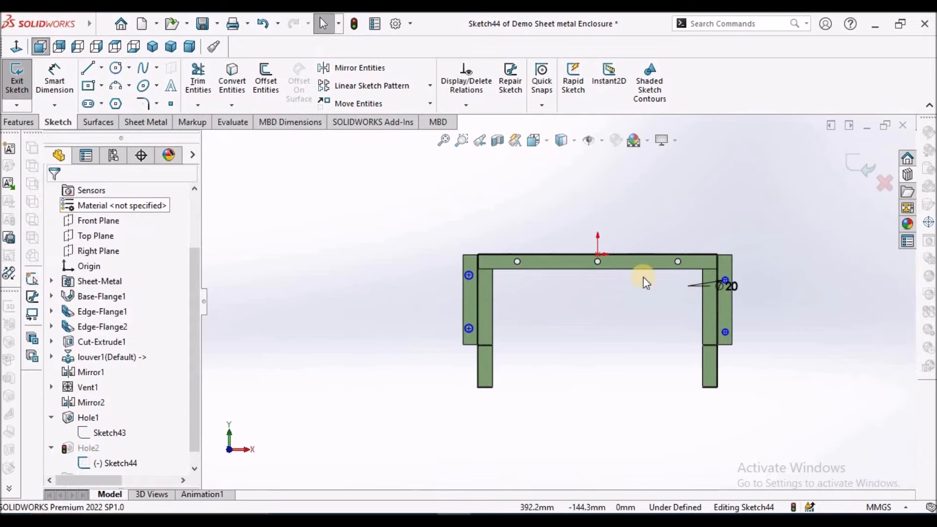
pyautogui.click(101, 69)
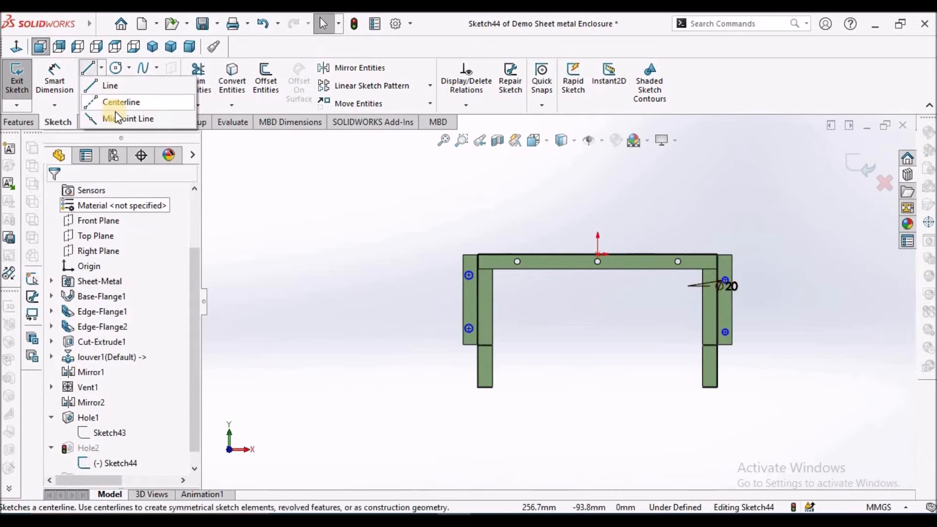
pyautogui.click(116, 101)
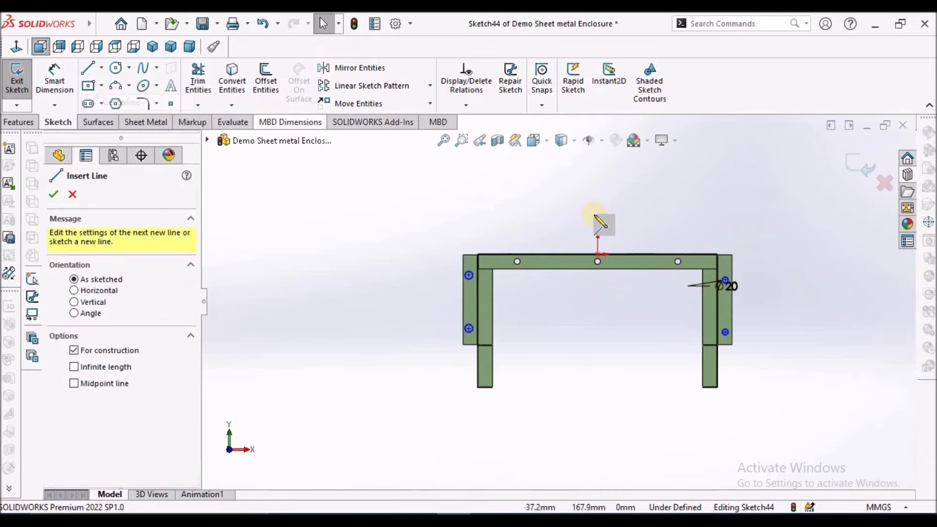
pyautogui.click(598, 261)
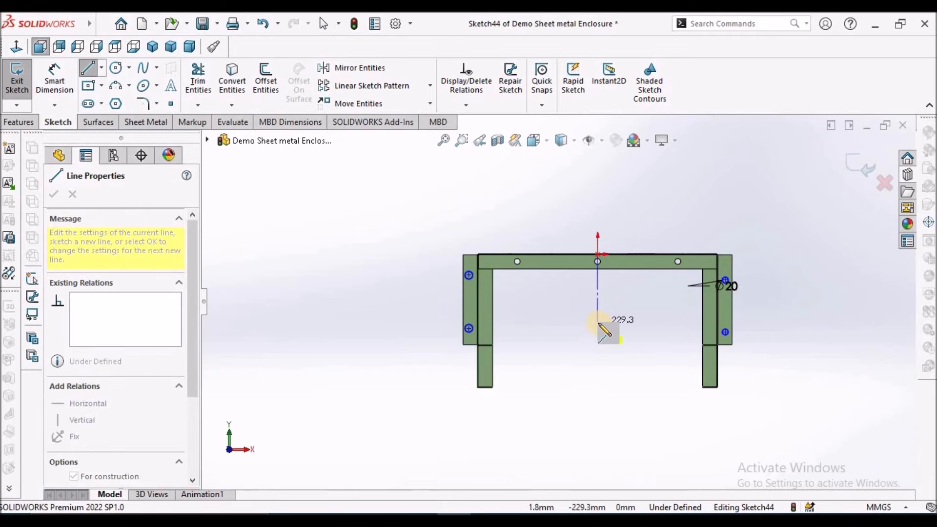
pyautogui.click(595, 324)
pyautogui.rightClick(513, 203)
pyautogui.click(532, 212)
pyautogui.scroll(-2, 732, 303)
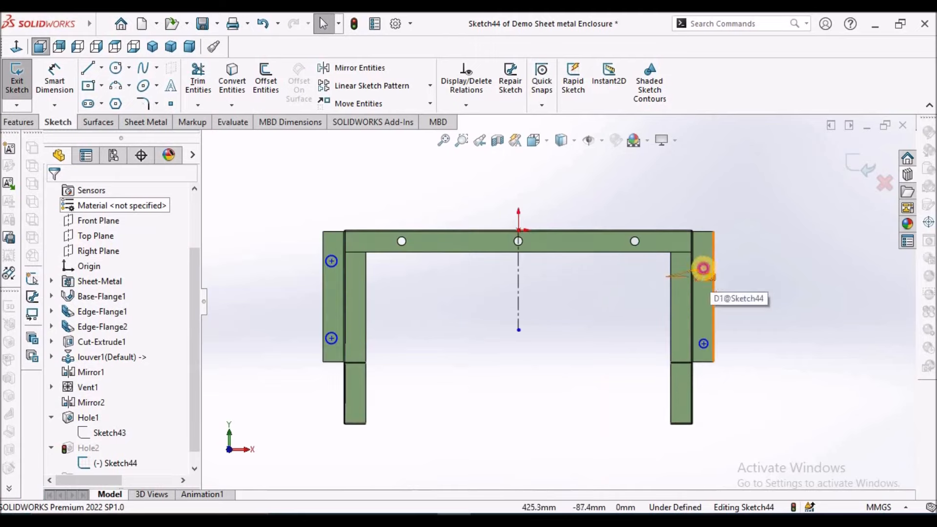
pyautogui.click(704, 270)
pyautogui.press('Escape')
pyautogui.scroll(-2, 670, 290)
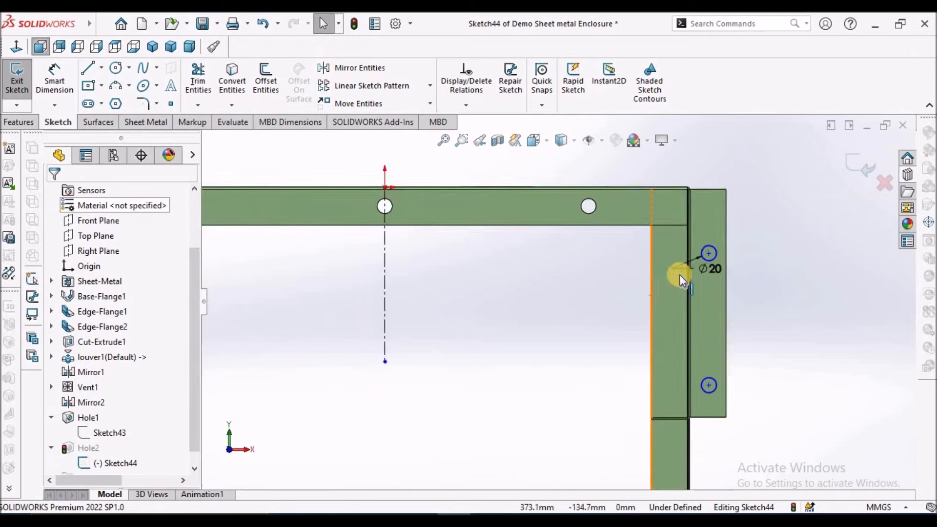
pyautogui.click(716, 247)
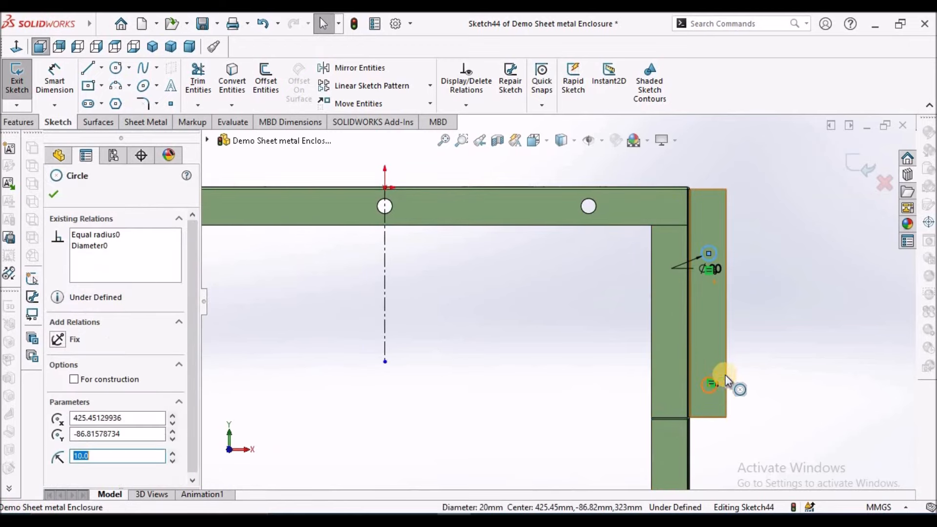
pyautogui.scroll(3, 586, 342)
pyautogui.press('Escape')
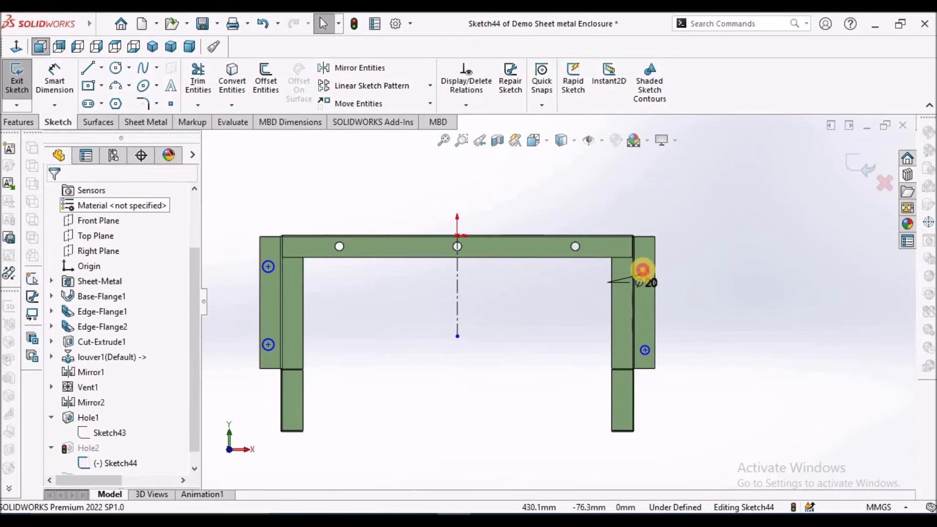
# Make the left flange's upper circle equal in size to the right flange's 20 mm upper circle
pyautogui.click(643, 270)
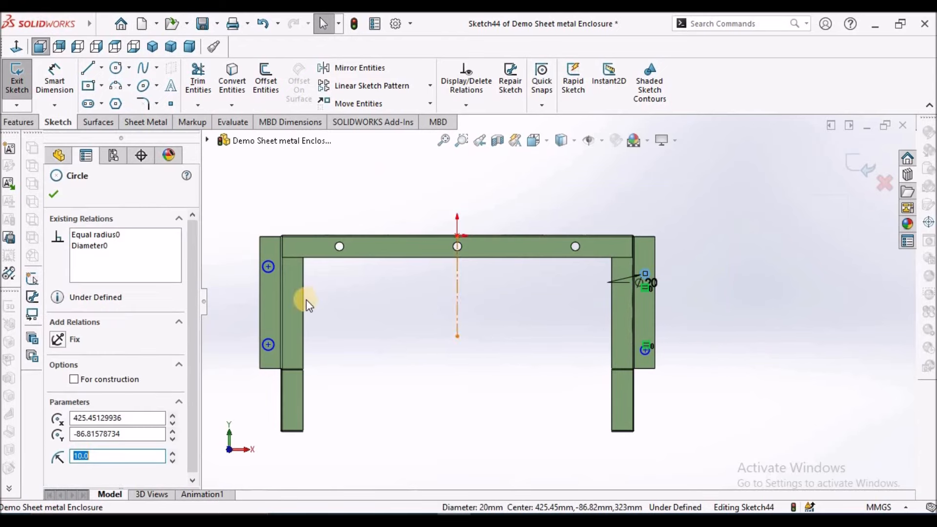
pyautogui.keyDown('ctrl'); pyautogui.click(277, 271); pyautogui.keyUp('ctrl')
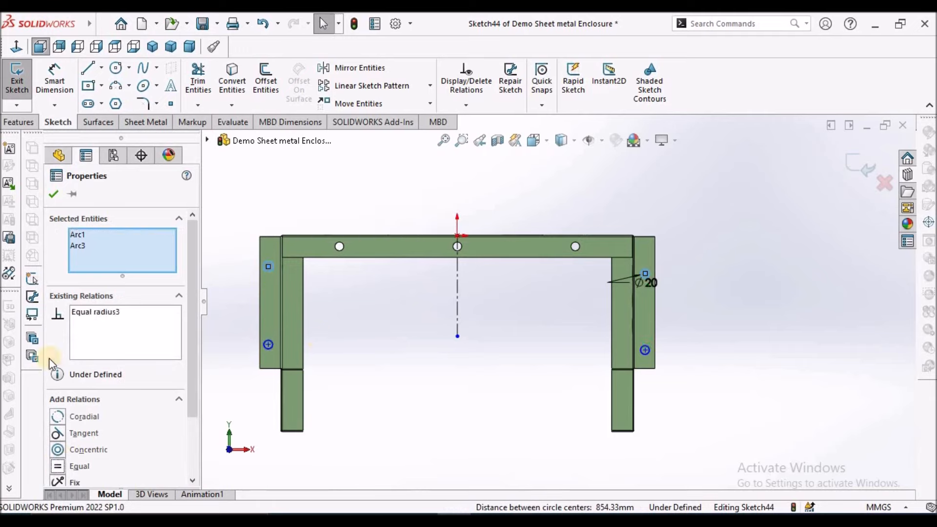
pyautogui.click(54, 194)
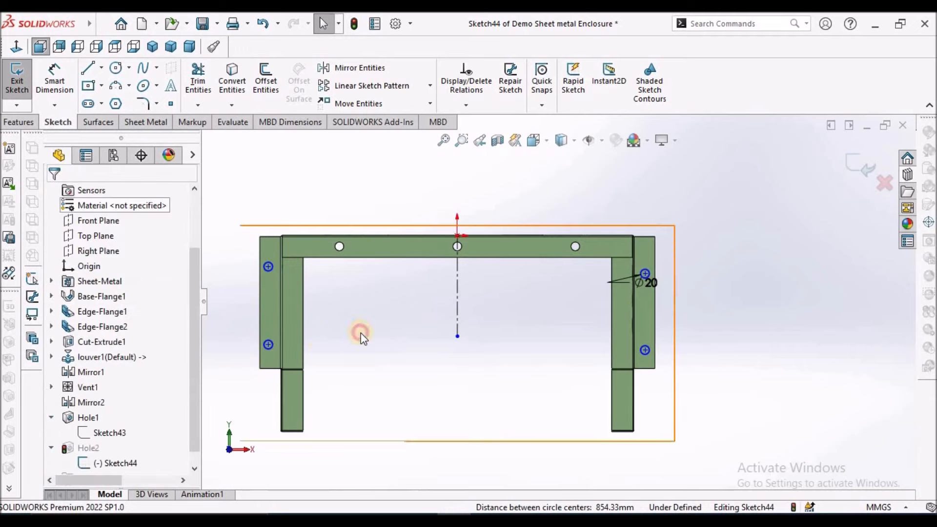
# Move the 20 mm diameter dimension outside the part, above and beyond the right flange
pyautogui.click(362, 333)
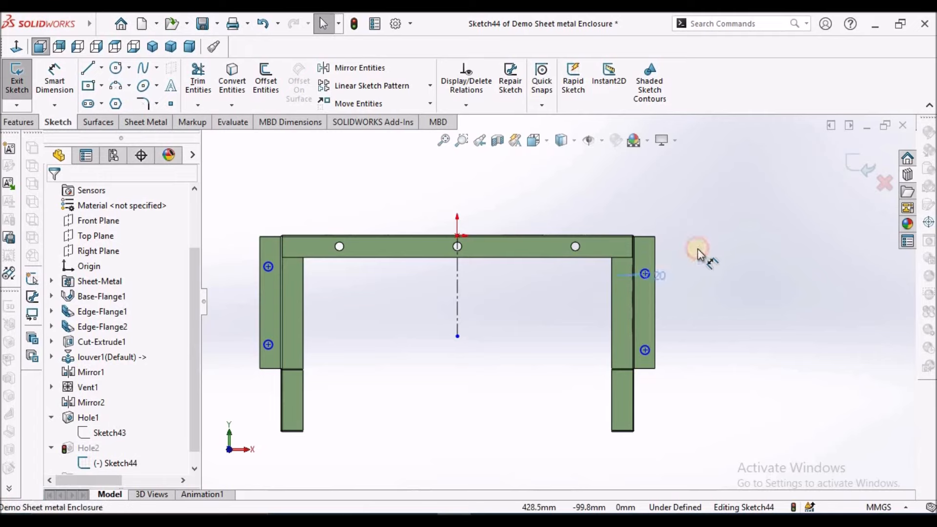
pyautogui.click(700, 227)
pyautogui.click(701, 320)
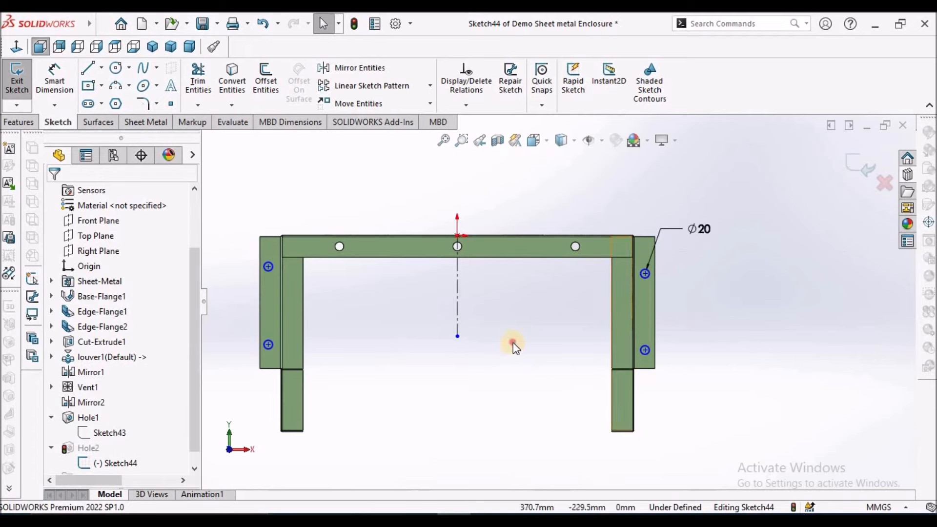
# Make the centres of the two upper flange circles symmetric about the vertical centerline
pyautogui.click(268, 267)
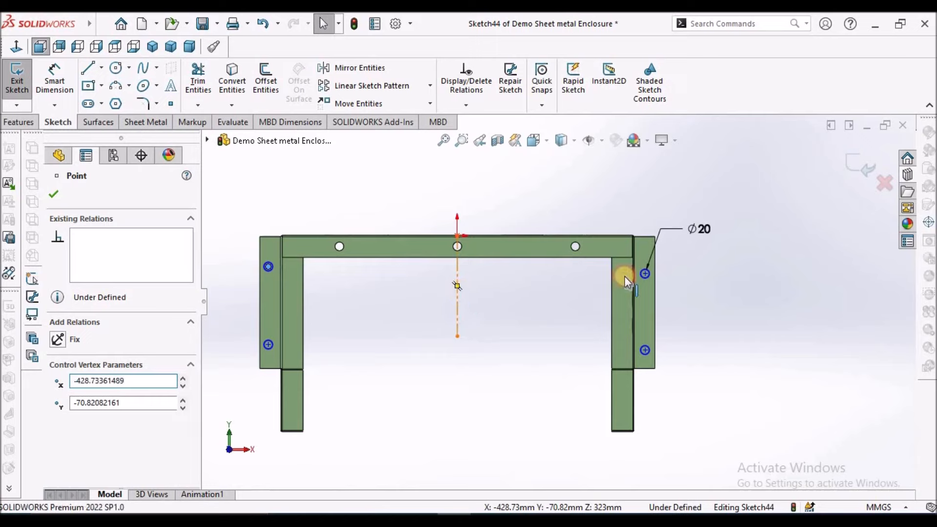
pyautogui.keyDown('ctrl'); pyautogui.click(645, 273); pyautogui.keyUp('ctrl')
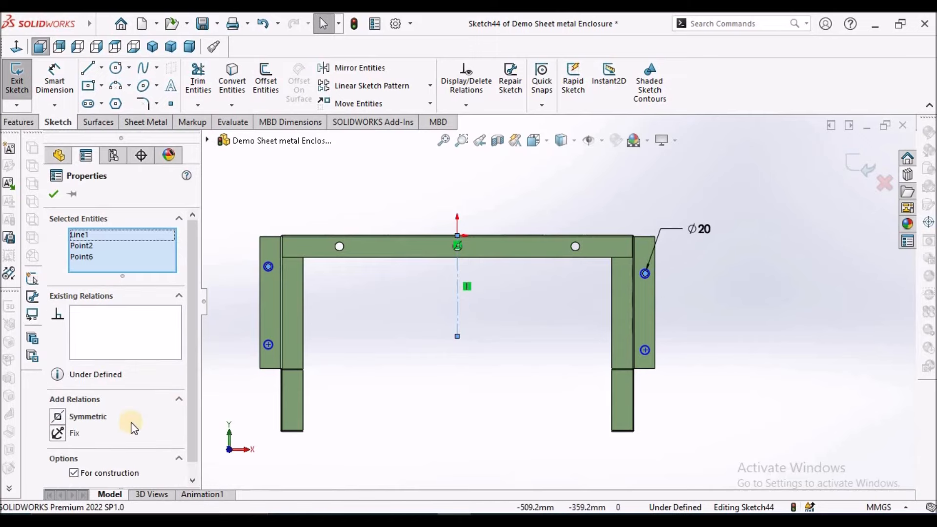
pyautogui.click(57, 417)
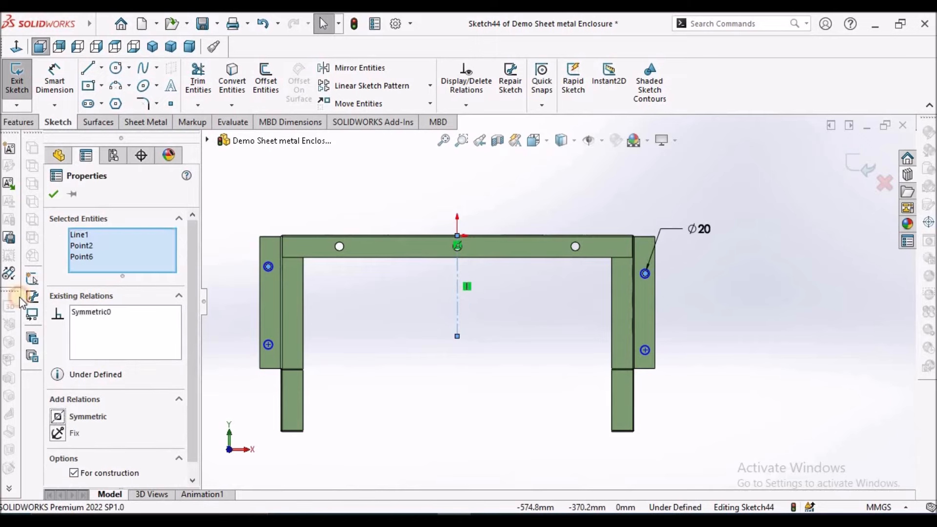
# Make the centres of the two lower flange circles symmetric about the vertical centerline
pyautogui.click(53, 196)
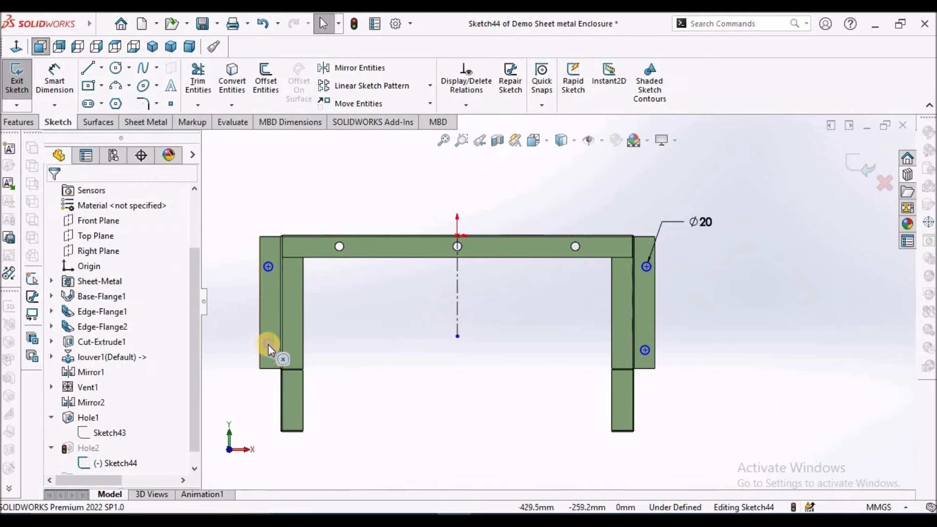
pyautogui.click(268, 345)
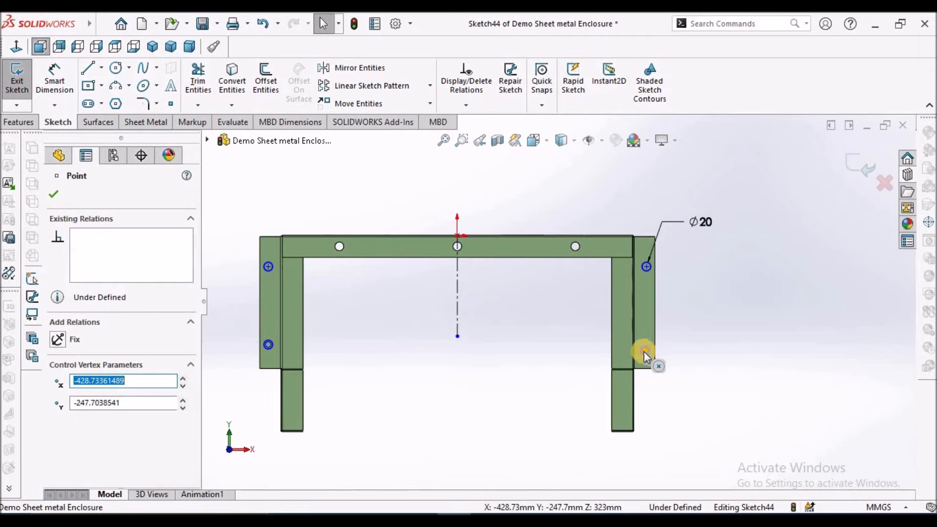
pyautogui.keyDown('ctrl'); pyautogui.click(644, 350); pyautogui.keyUp('ctrl')
pyautogui.keyDown('ctrl'); pyautogui.click(459, 324); pyautogui.keyUp('ctrl')
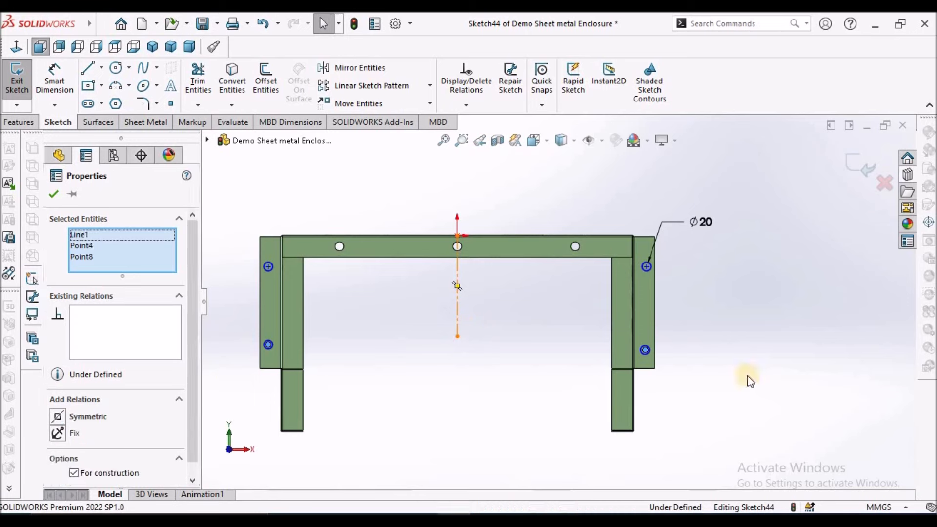
pyautogui.click(58, 417)
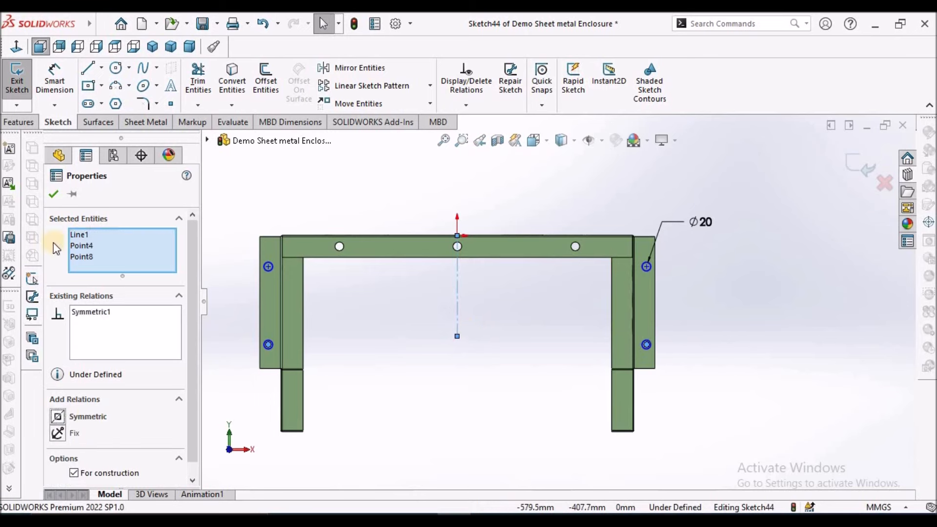
pyautogui.click(54, 193)
pyautogui.click(428, 362)
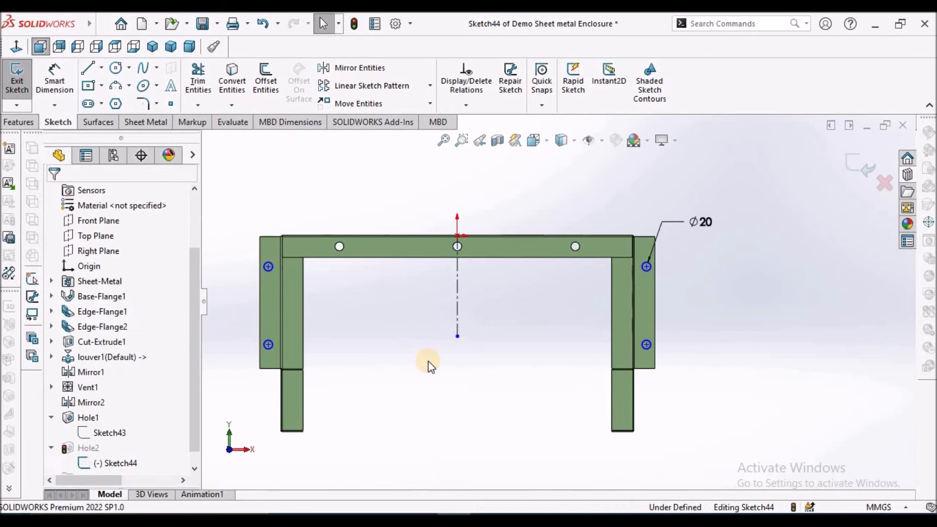
# Dimension the right flange's lower circle centre 25 mm from the flange's outer vertical edge
pyautogui.click(54, 78)
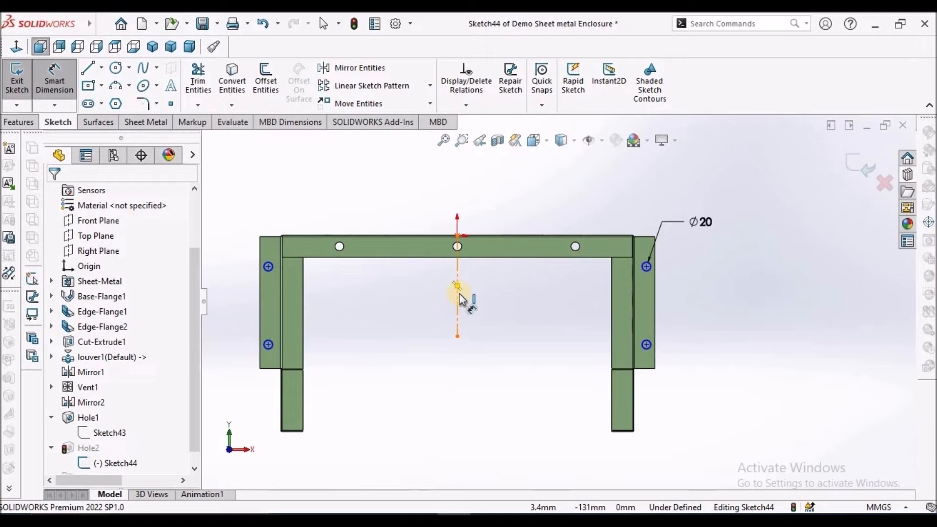
pyautogui.click(654, 320)
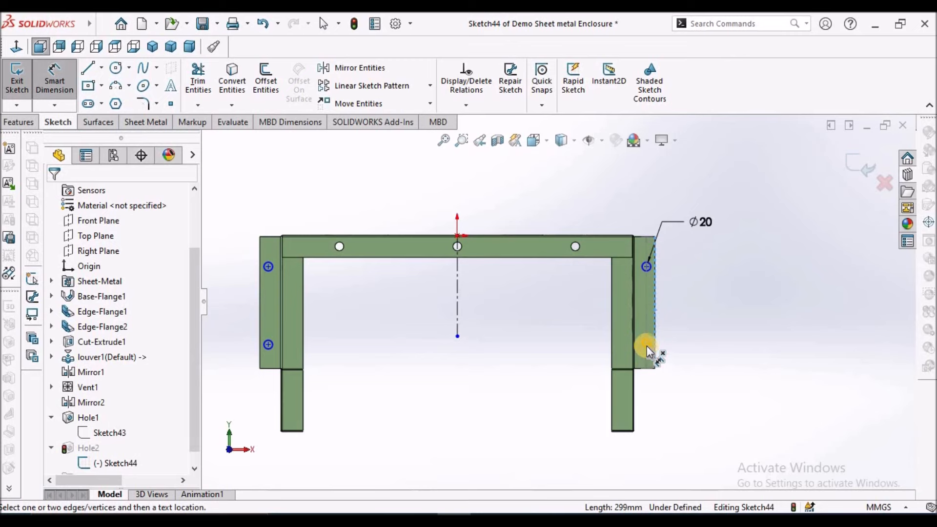
pyautogui.click(646, 344)
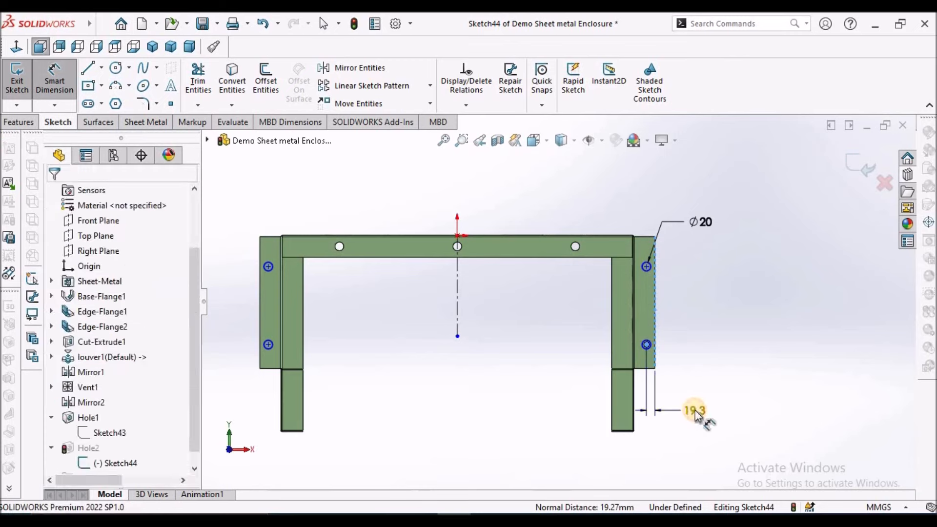
pyautogui.click(696, 414)
pyautogui.write('25')
pyautogui.press('Return')
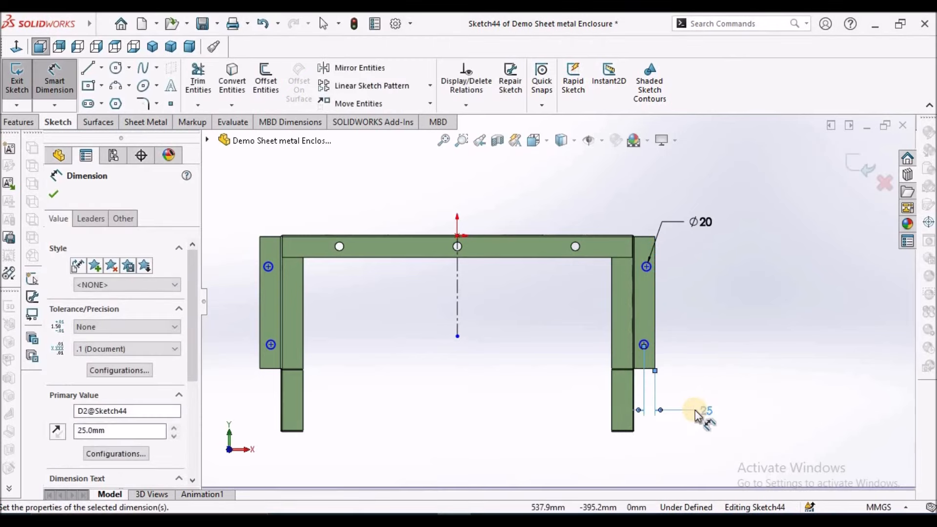
pyautogui.click(740, 327)
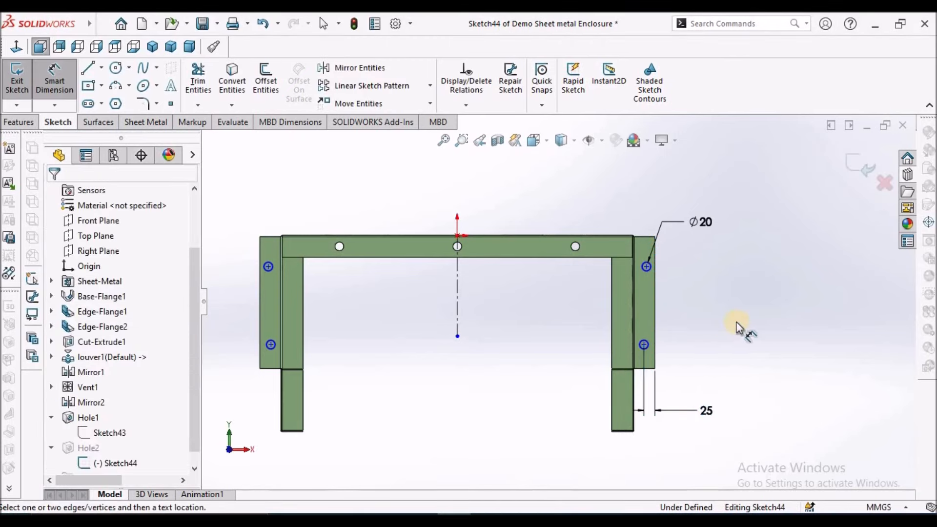
pyautogui.rightClick(739, 261)
pyautogui.click(749, 300)
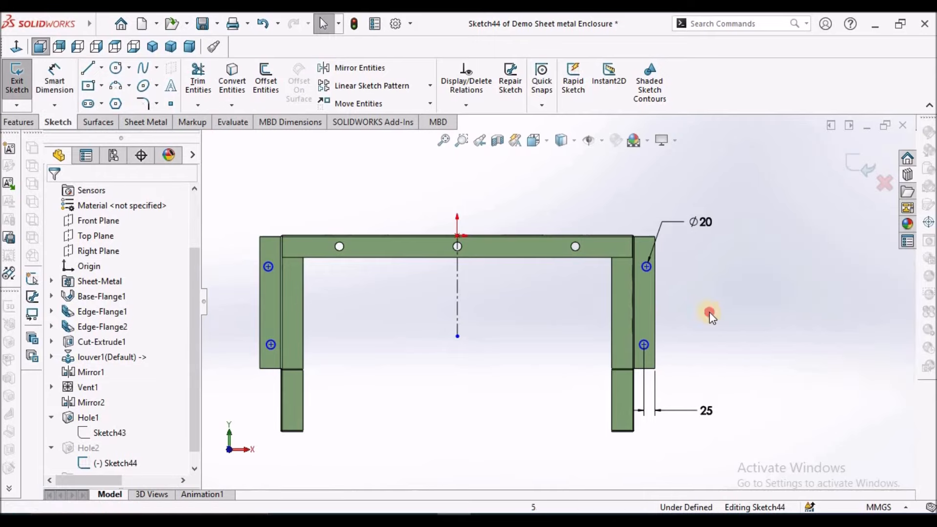
# Align the centres of the right flange's upper and lower circles with a Vertical relation
pyautogui.click(644, 344)
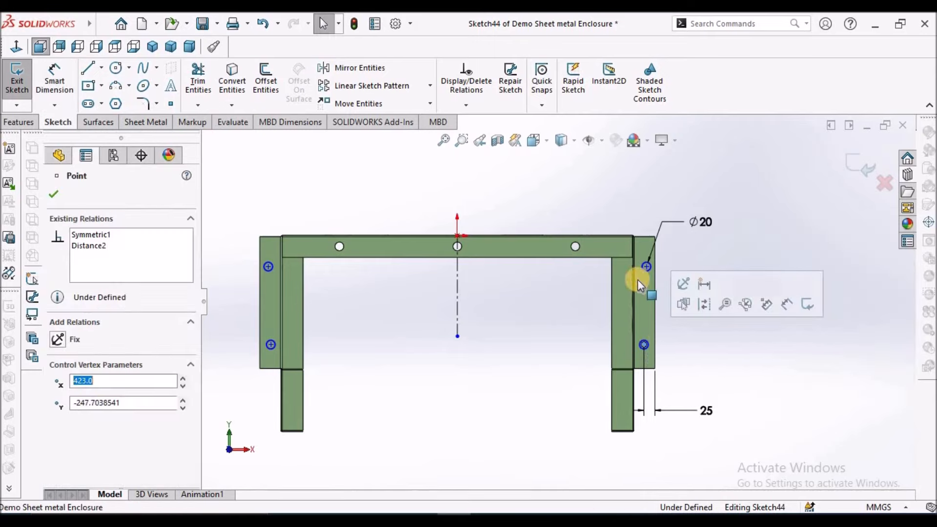
pyautogui.keyDown('ctrl'); pyautogui.click(646, 266); pyautogui.keyUp('ctrl')
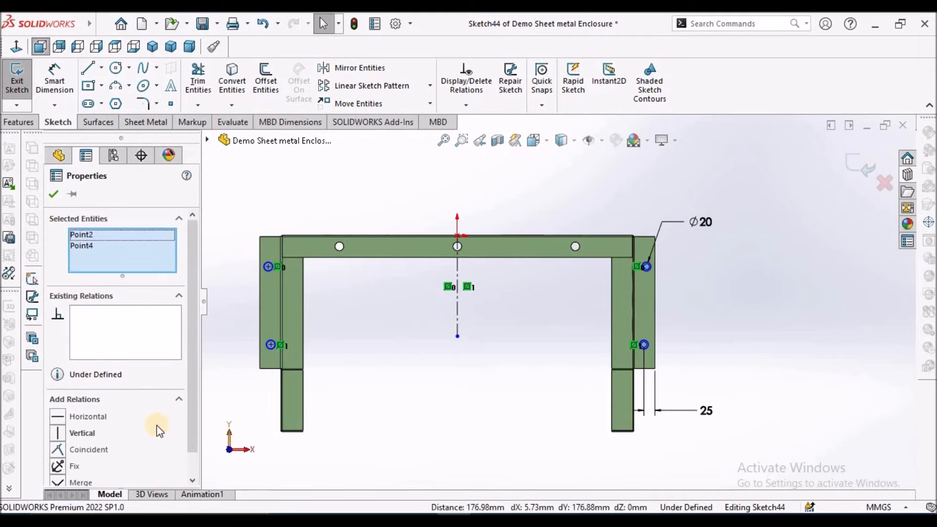
pyautogui.click(57, 434)
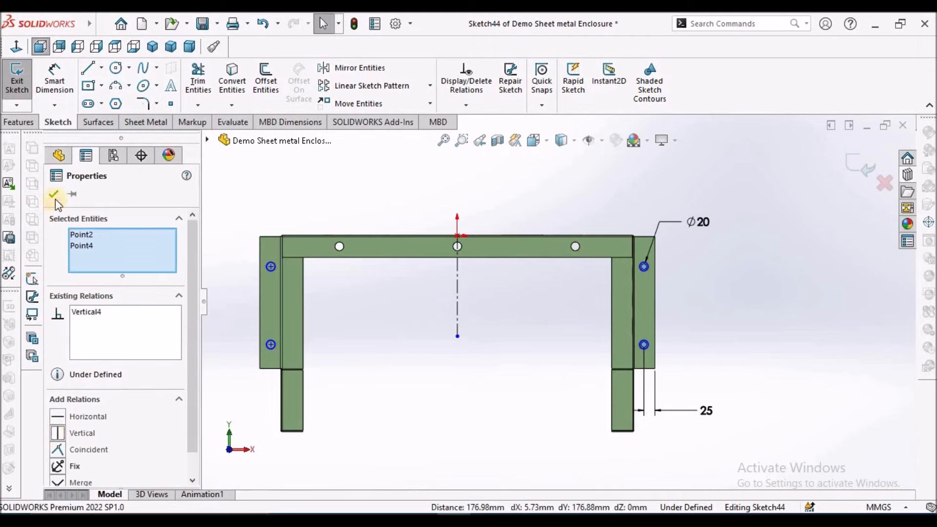
pyautogui.click(456, 338)
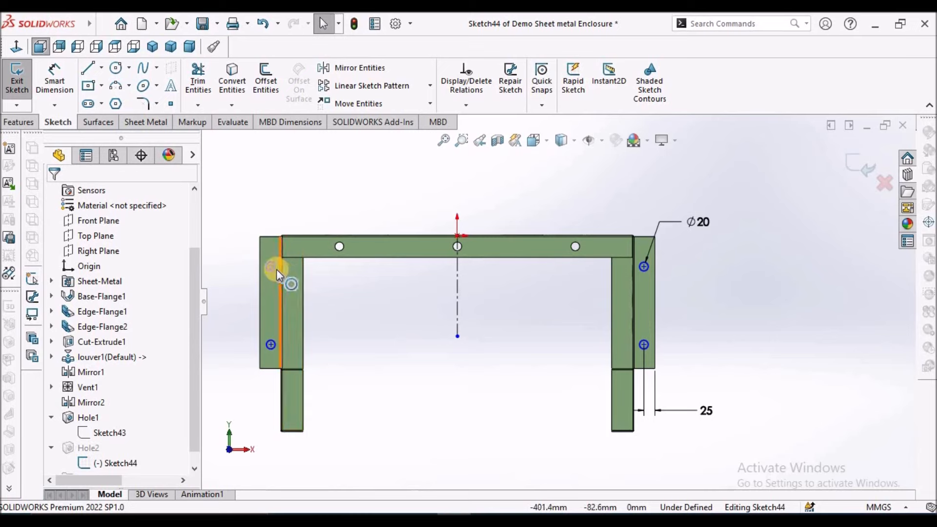
# Add a Vertical relation between the centres of the left flange's two circles
pyautogui.click(272, 267)
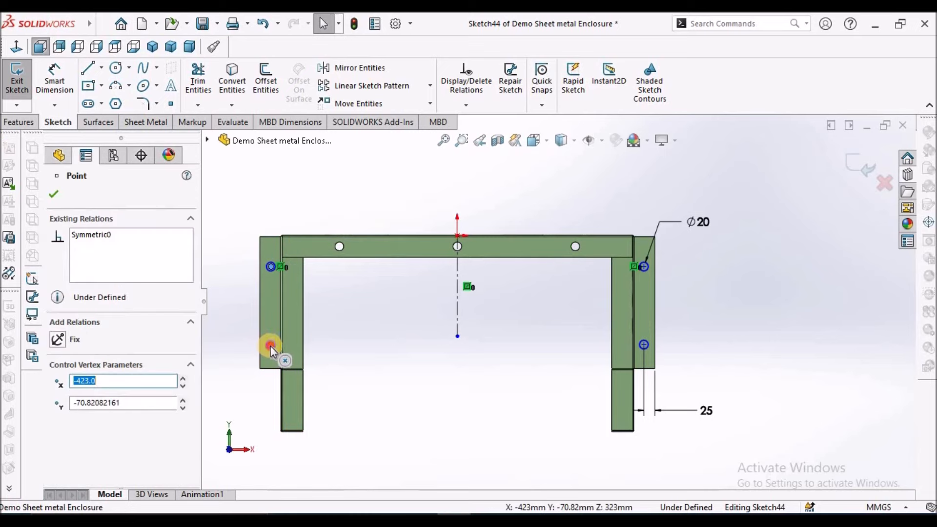
pyautogui.keyDown('ctrl'); pyautogui.click(270, 346); pyautogui.keyUp('ctrl')
pyautogui.click(59, 433)
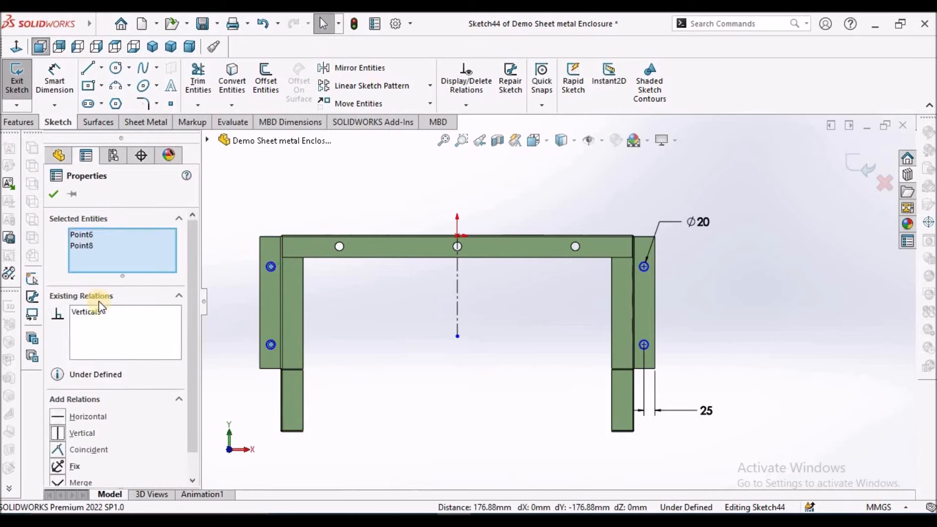
pyautogui.click(54, 195)
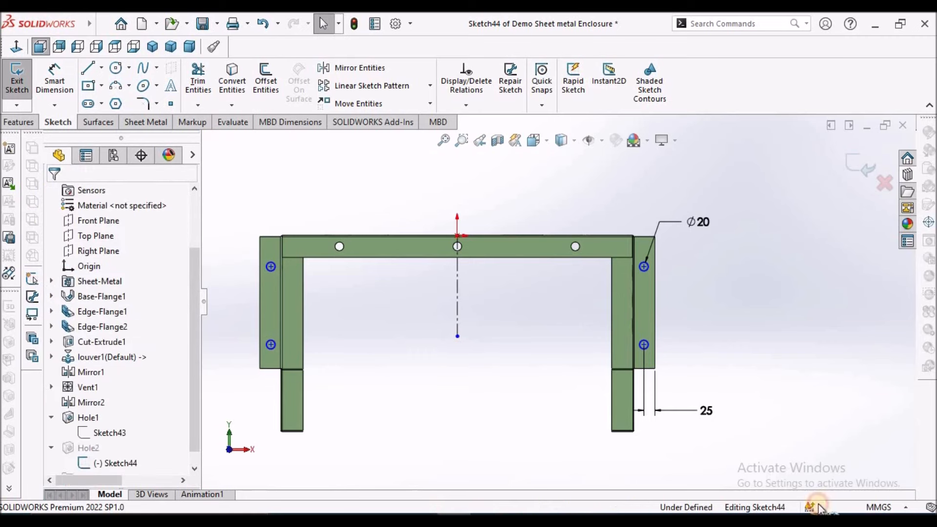
# Dimension the right flange's upper circle centre 50 mm below the flange's top edge
pyautogui.click(54, 81)
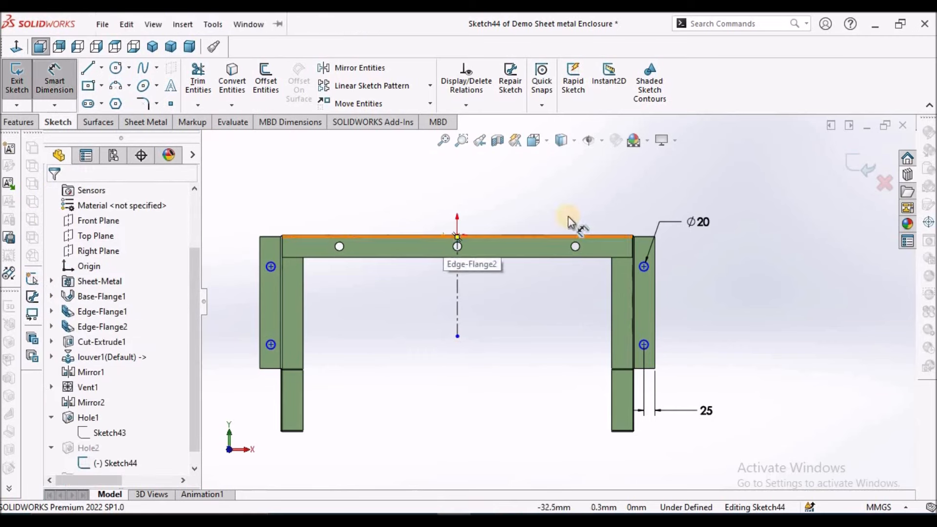
pyautogui.scroll(-3, 634, 233)
pyautogui.scroll(-3, 626, 238)
pyautogui.click(621, 278)
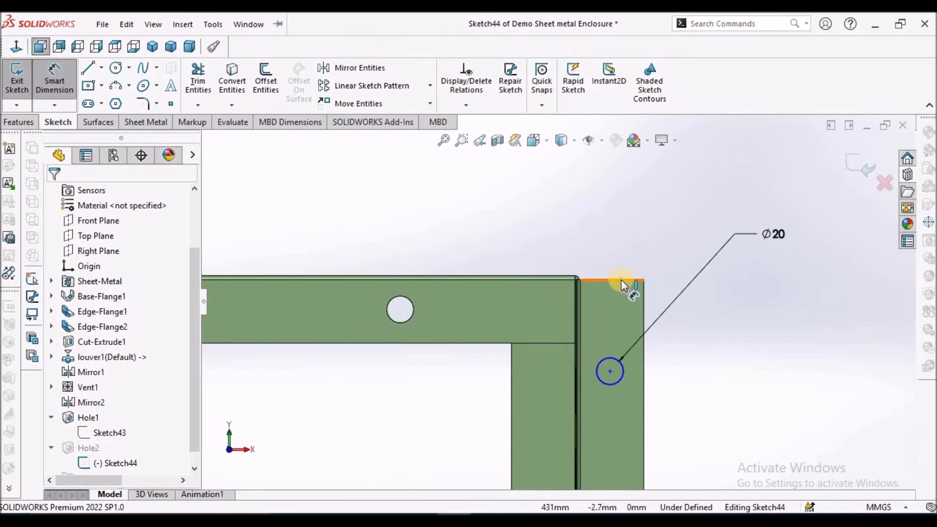
pyautogui.click(612, 374)
pyautogui.click(723, 308)
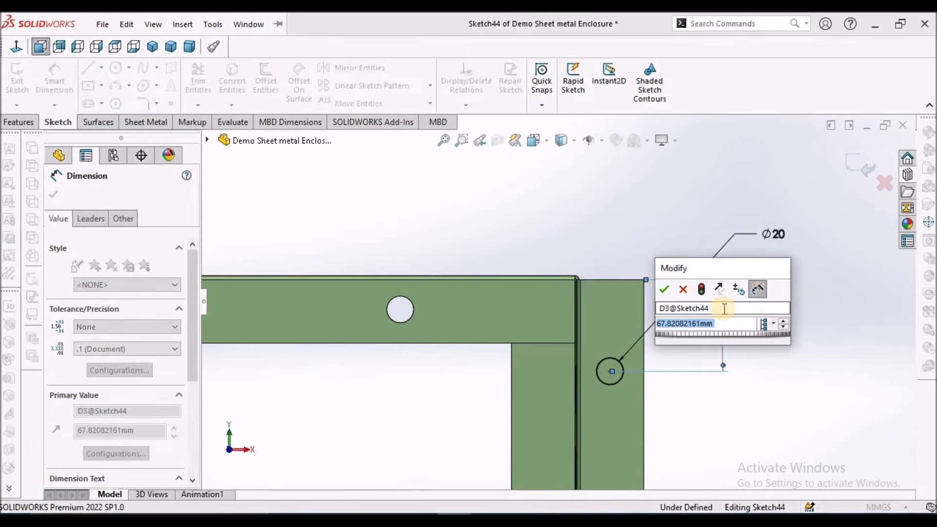
pyautogui.write('50')
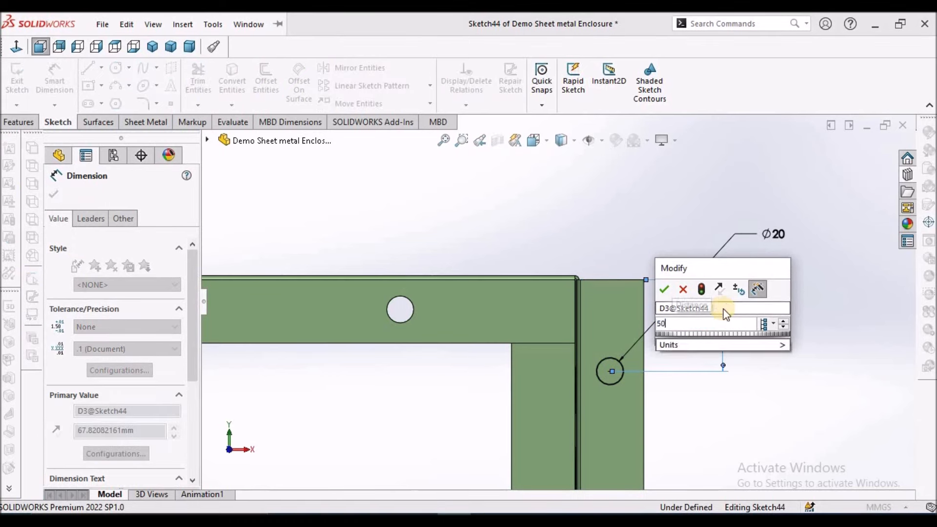
pyautogui.press('Return')
pyautogui.click(602, 224)
# Dimension the right flange's lower circle centre 50 mm above the flange's bottom edge
pyautogui.scroll(4, 602, 225)
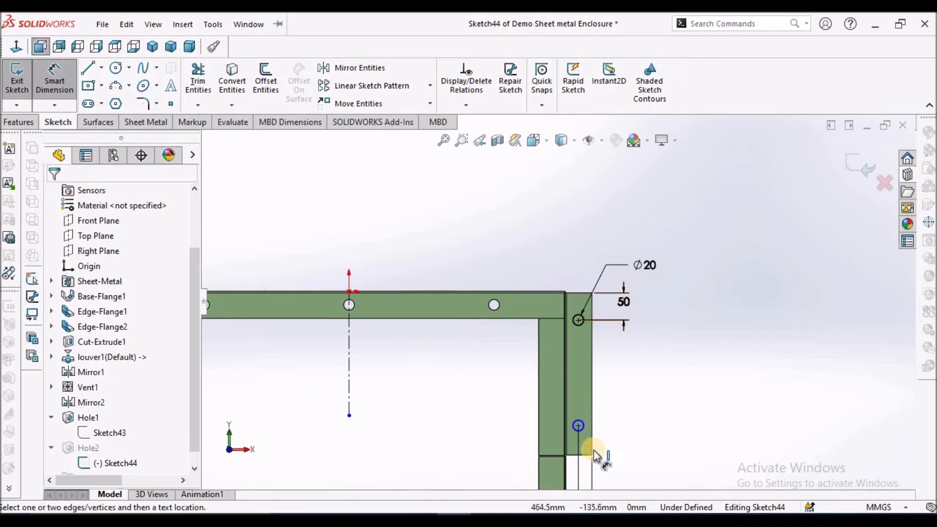
pyautogui.scroll(-3, 591, 448)
pyautogui.click(580, 432)
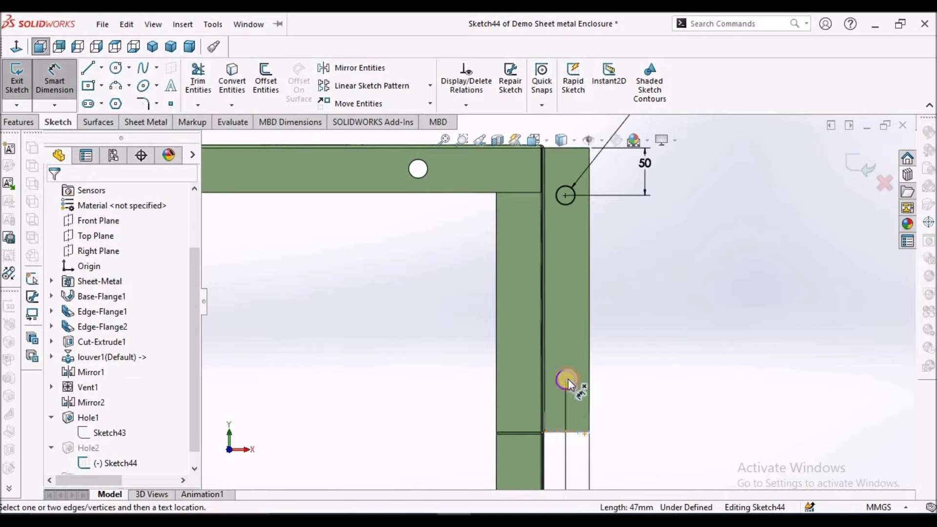
pyautogui.click(565, 380)
pyautogui.click(632, 390)
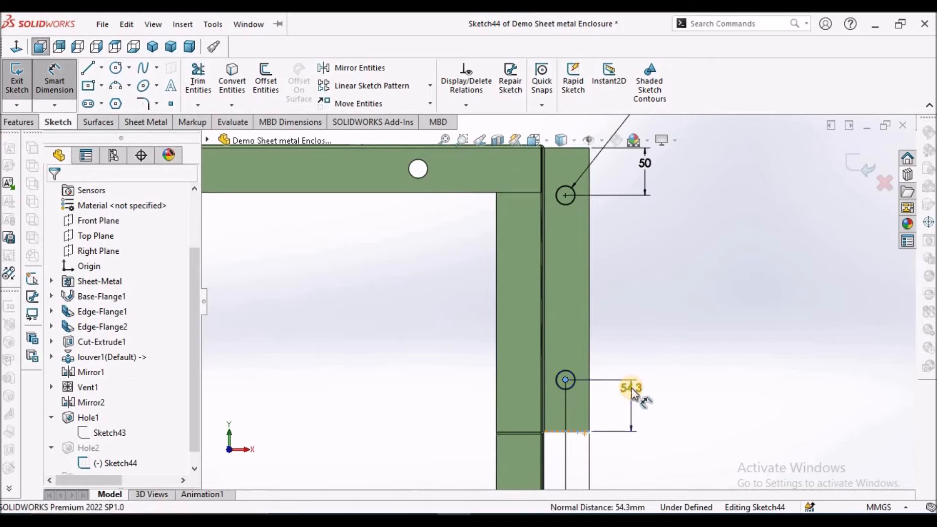
pyautogui.write('50')
pyautogui.press('Return')
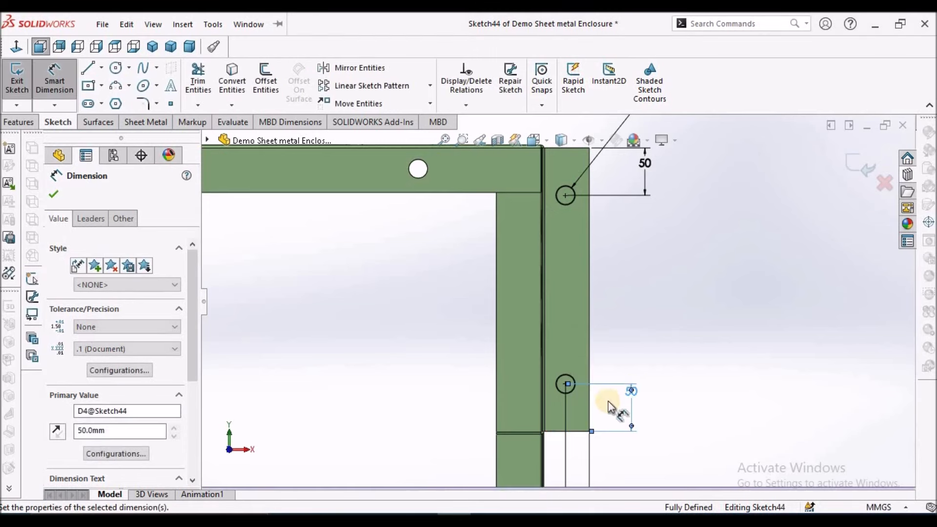
pyautogui.click(681, 299)
pyautogui.rightClick(710, 348)
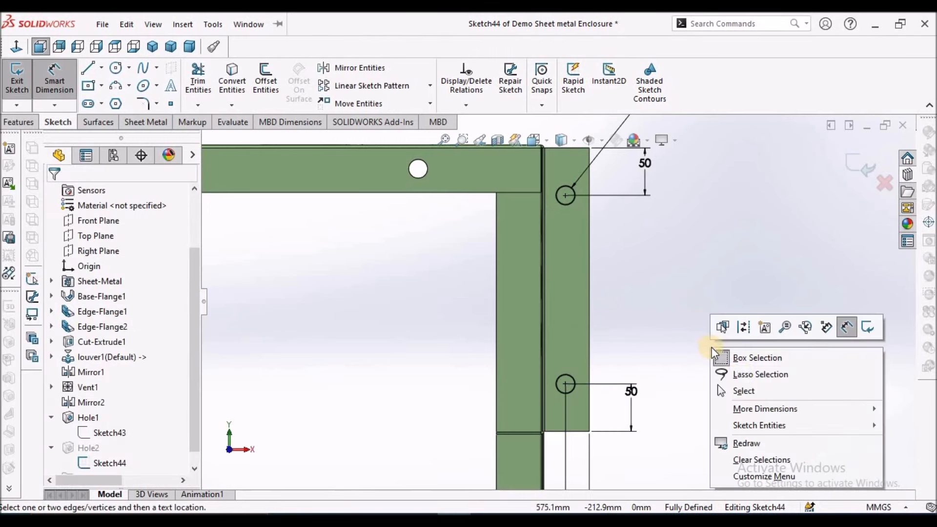
pyautogui.click(739, 391)
# Exit the sketch to apply the side flange hole cuts and display the enclosure in the dimetric view
pyautogui.scroll(5, 670, 335)
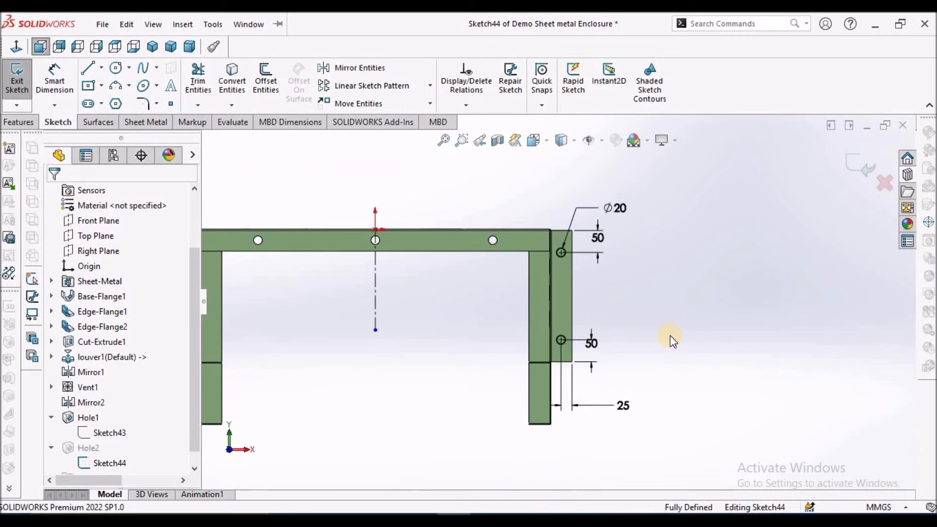
pyautogui.click(861, 171)
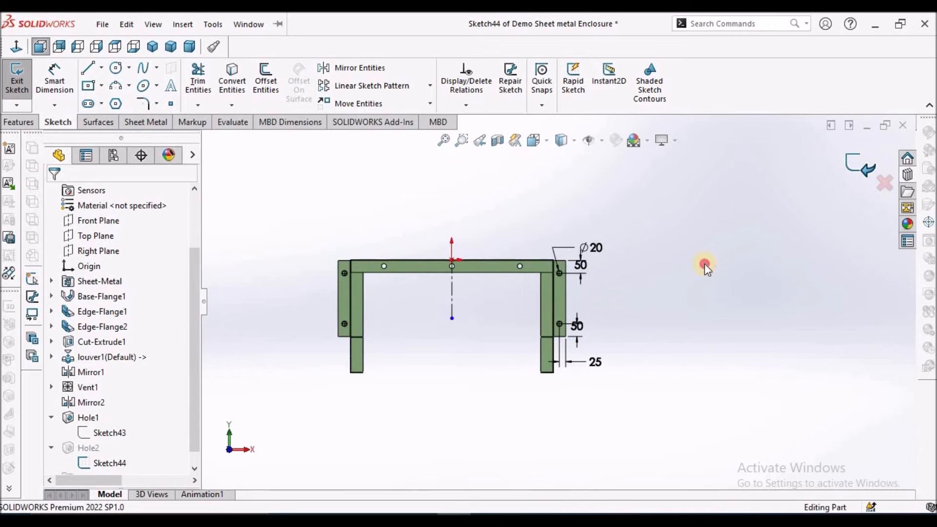
pyautogui.moveTo(561, 272)
pyautogui.mouseDown(button='middle')
pyautogui.moveTo(541, 278)
pyautogui.moveTo(527, 306)
pyautogui.moveTo(608, 366)
pyautogui.moveTo(555, 335)
pyautogui.moveTo(538, 307)
pyautogui.moveTo(550, 319)
pyautogui.moveTo(529, 344)
pyautogui.mouseUp(button='middle')
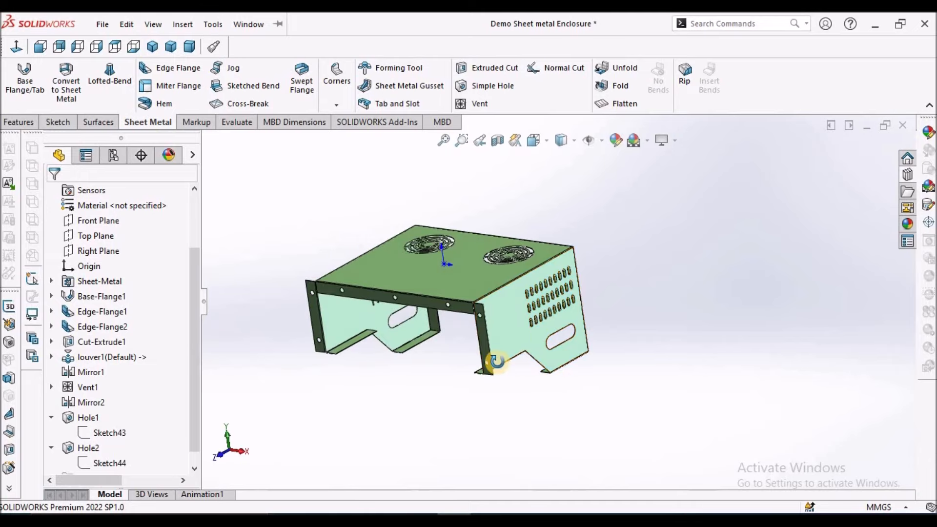
pyautogui.moveTo(561, 385); pyautogui.dragTo(512, 325, button='middle')
pyautogui.moveTo(459, 283); pyautogui.dragTo(540, 255, button='middle')
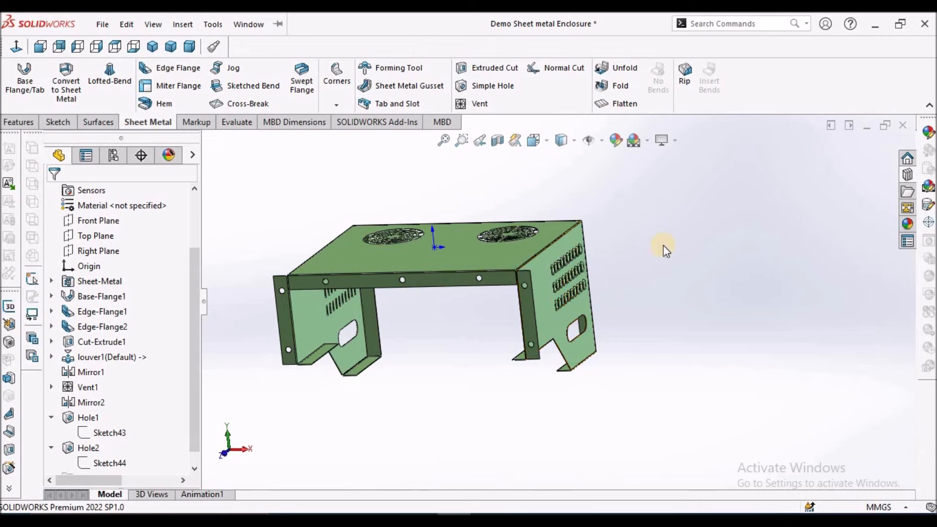
pyautogui.click(190, 45)
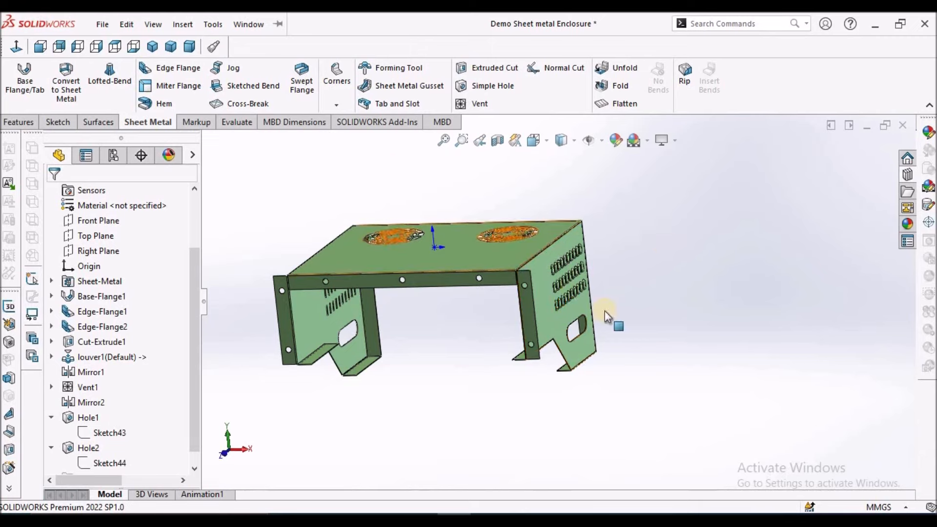
pyautogui.click(493, 418)
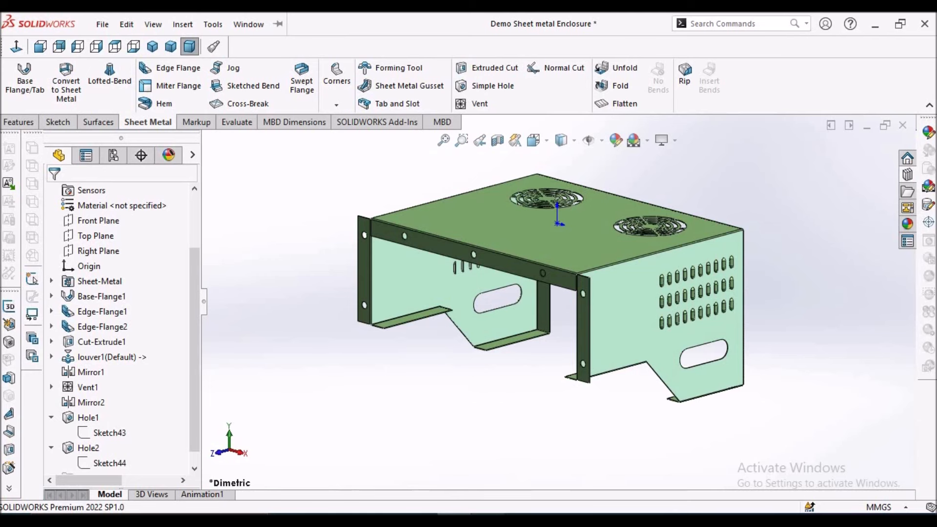
# Switch to the browser's Sheet metal Enclosure.pdf drawing and examine the dimensions and notes on both pages
pyautogui.hotkey('alt', 'Tab')
pyautogui.click(424, 22)
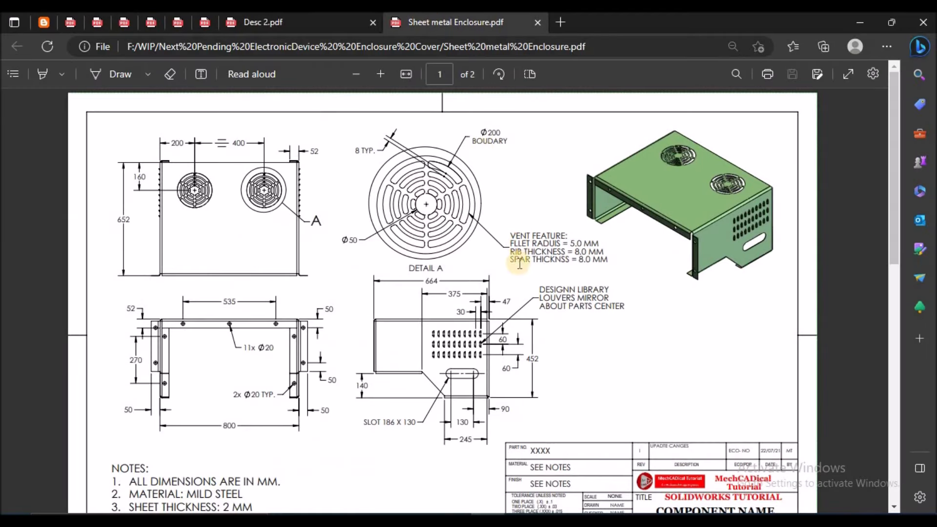
pyautogui.scroll(-5, 498, 278)
pyautogui.scroll(5, 498, 278)
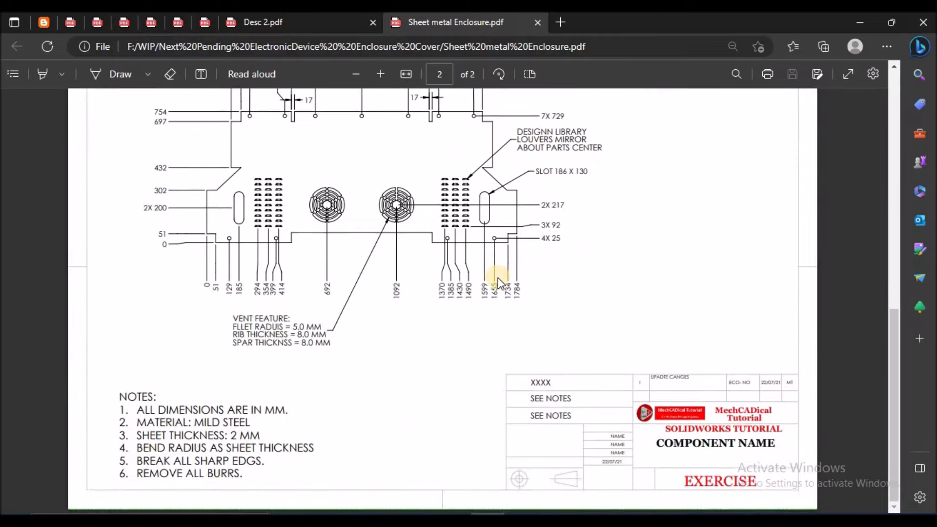
# Review the PDF drawing pages, both sheets of the finished Sheet metal Enclosure drawing in SOLIDWORKS, and Desc 2.pdf in the browser
pyautogui.scroll(-8, 592, 274)
pyautogui.scroll(8, 567, 294)
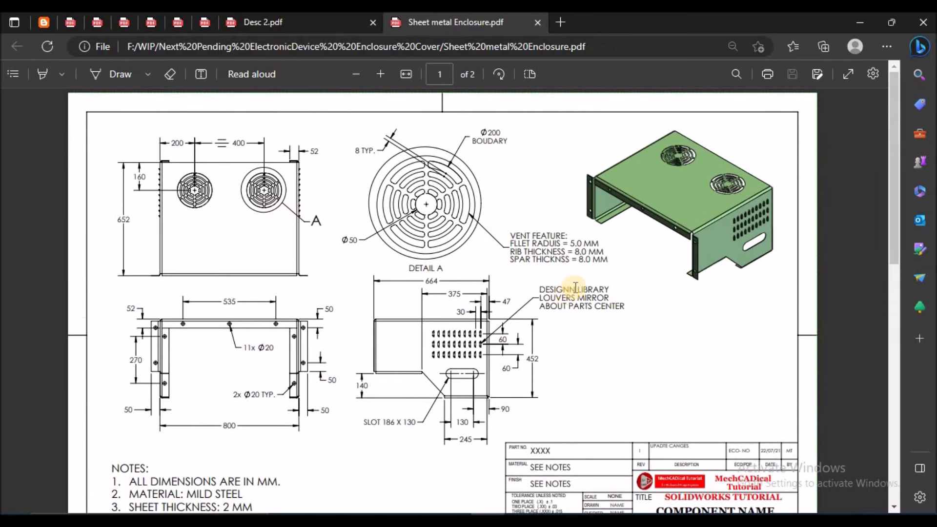
pyautogui.hotkey('alt', 'Tab')
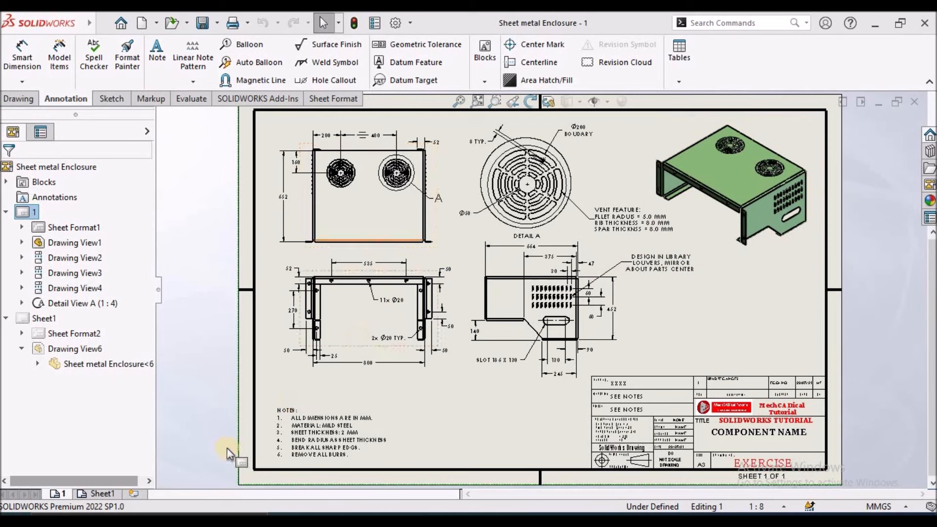
pyautogui.click(106, 494)
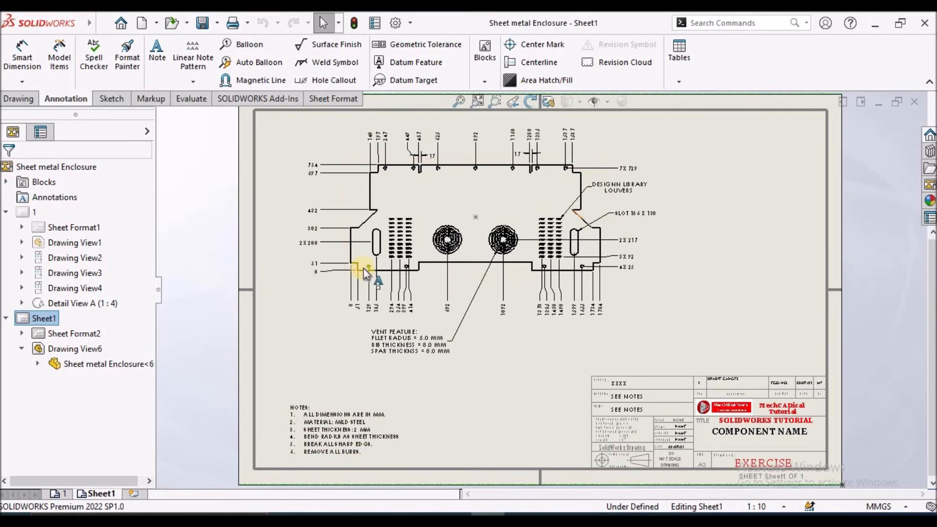
pyautogui.click(58, 493)
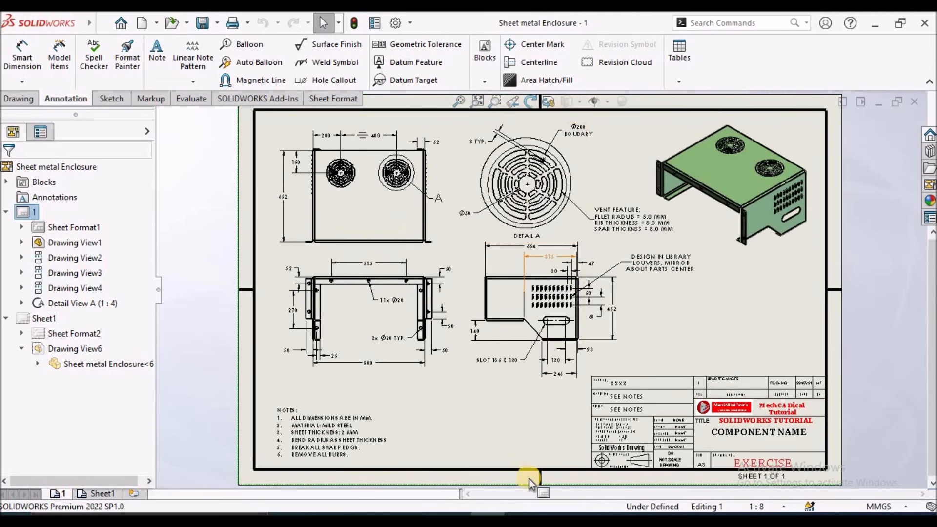
pyautogui.click(522, 521)
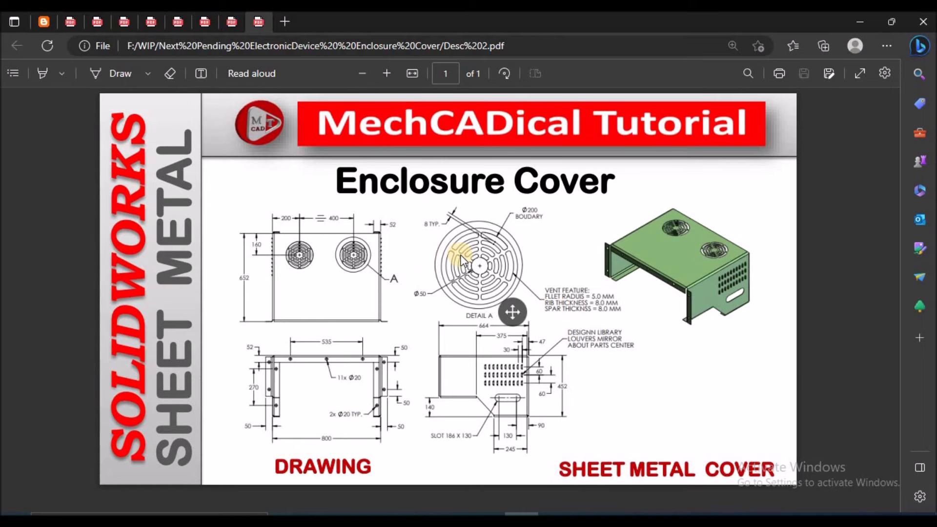
pyautogui.click(229, 23)
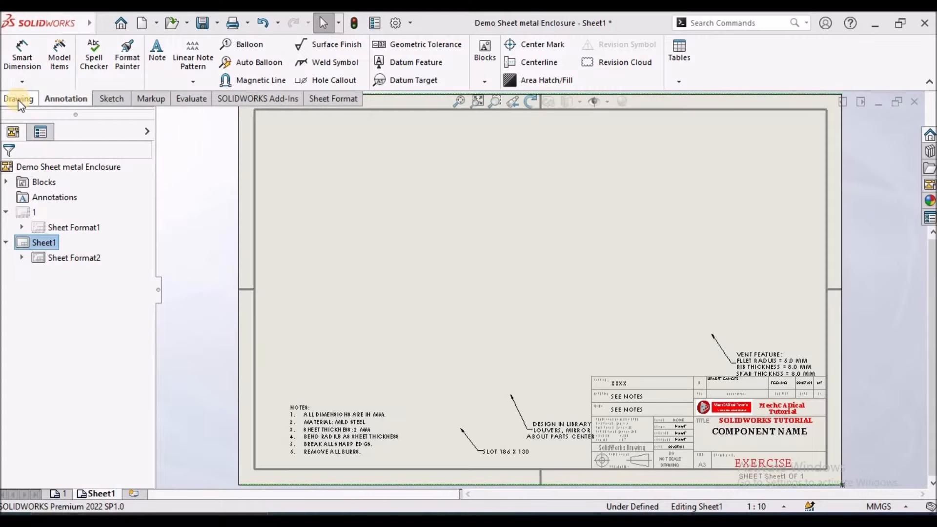
# Insert a front model view of the Demo Sheet metal Enclosure part on the lower part of Sheet1 in the SOLIDWORKS drawing
pyautogui.click(18, 100)
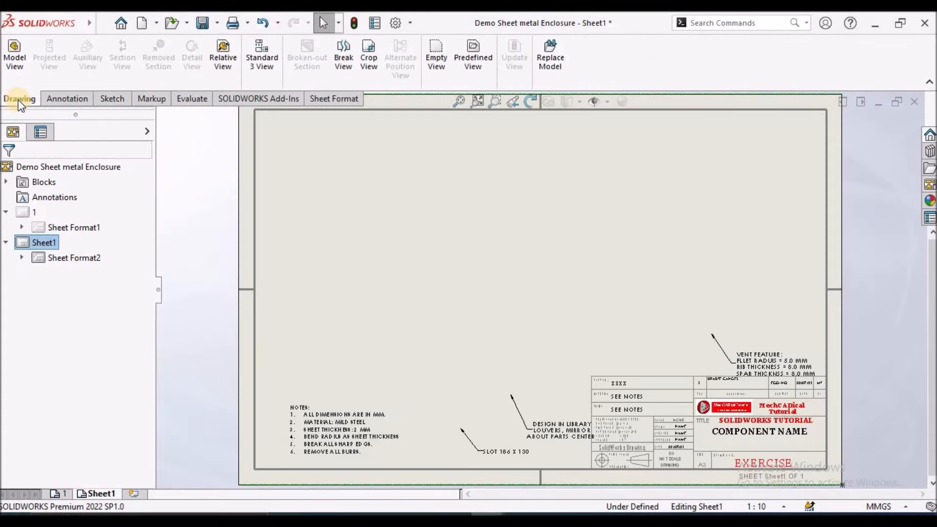
pyautogui.click(18, 72)
pyautogui.click(119, 272)
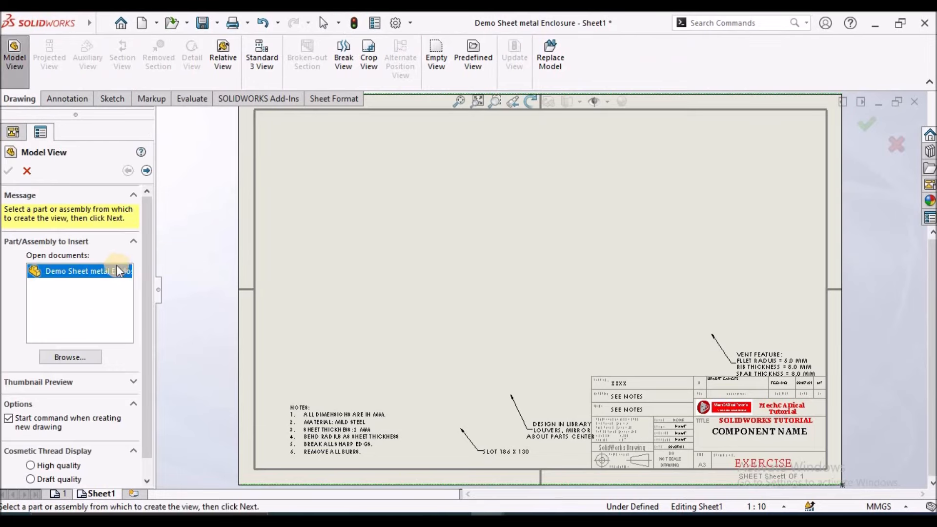
pyautogui.click(102, 271)
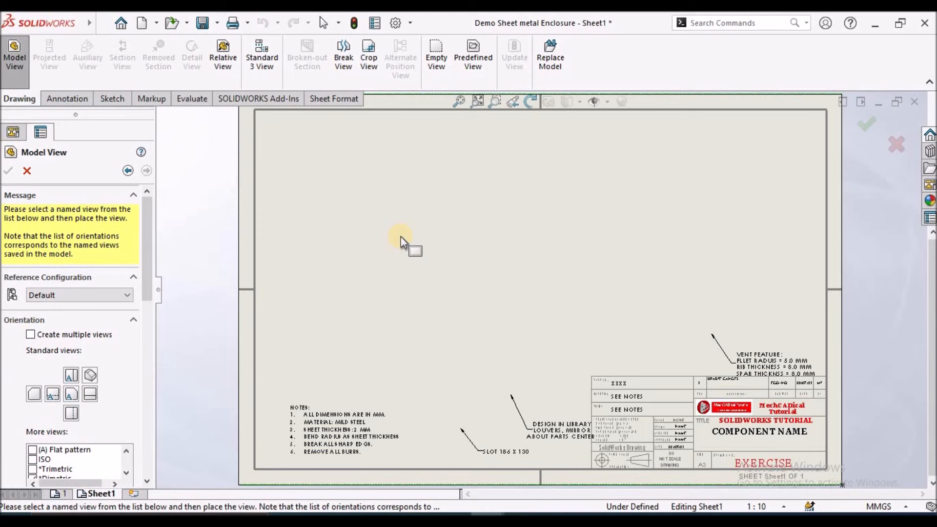
pyautogui.click(403, 306)
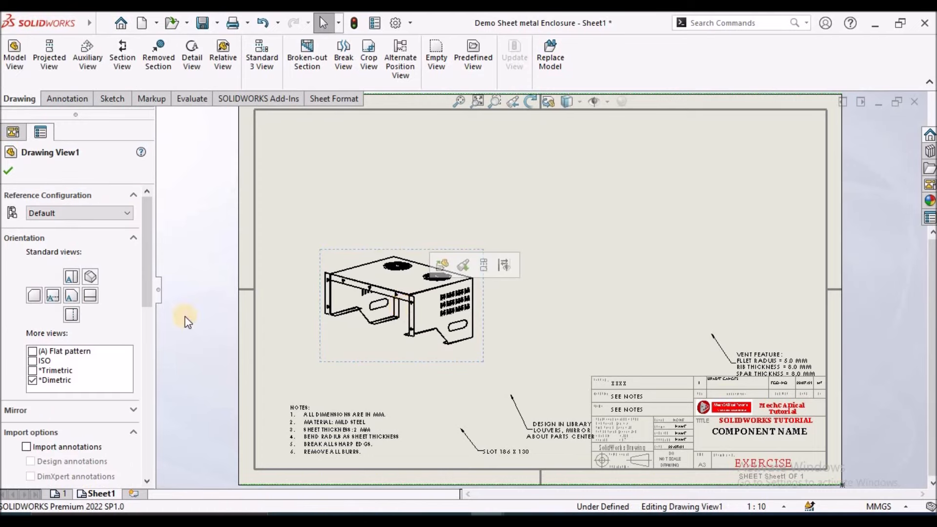
pyautogui.click(70, 294)
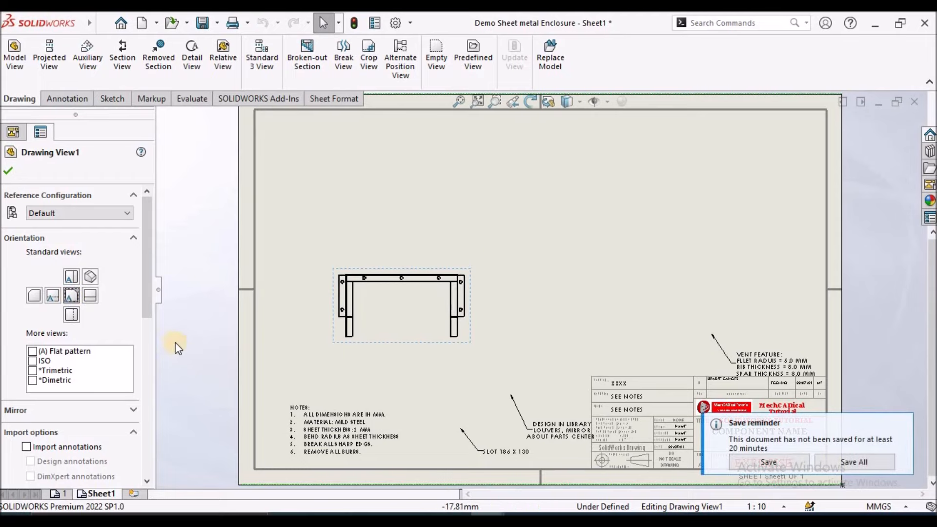
pyautogui.click(10, 171)
# Project a top view above the front view and a side view to the right of it
pyautogui.click(49, 58)
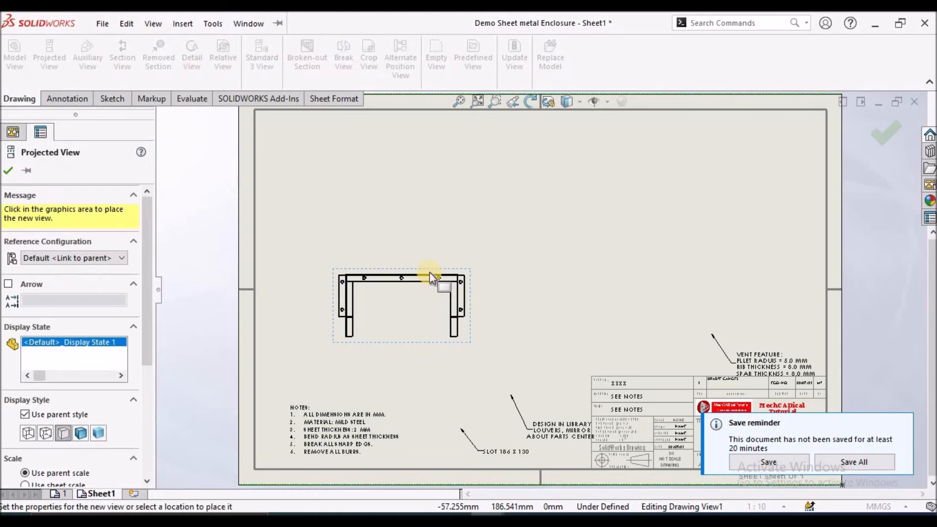
pyautogui.click(404, 189)
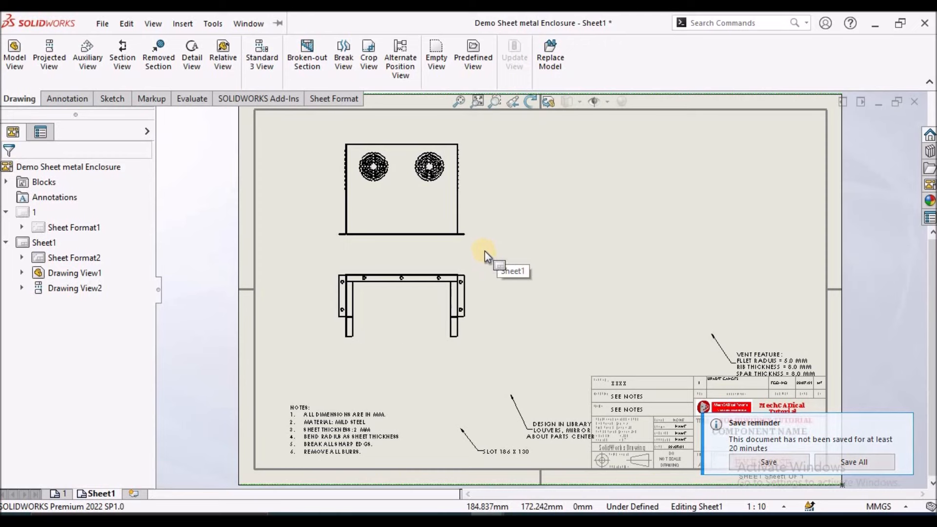
pyautogui.click(49, 56)
pyautogui.click(428, 303)
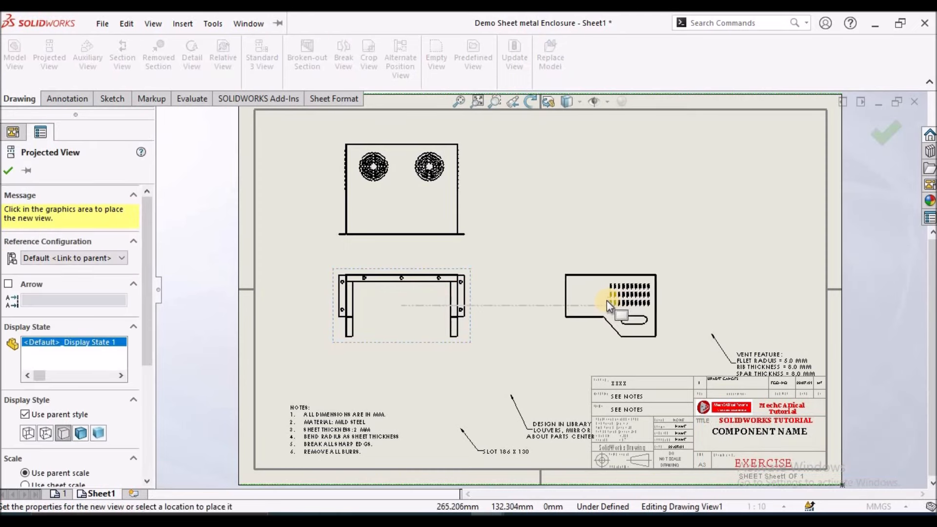
pyautogui.click(604, 301)
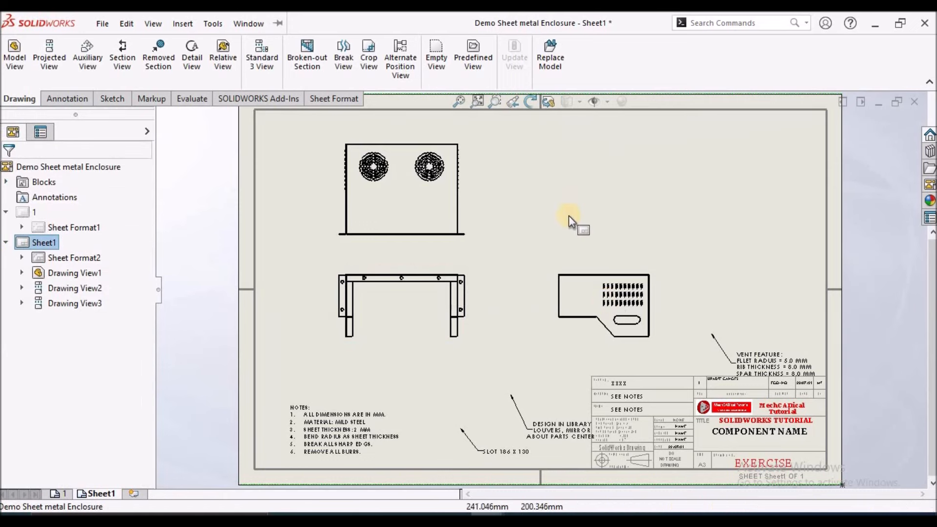
# Dimension the distance between the two outer holes of the top flange in the front view, placing it above the view
pyautogui.scroll(3, 537, 234)
pyautogui.scroll(-5, 494, 297)
pyautogui.scroll(-3, 462, 352)
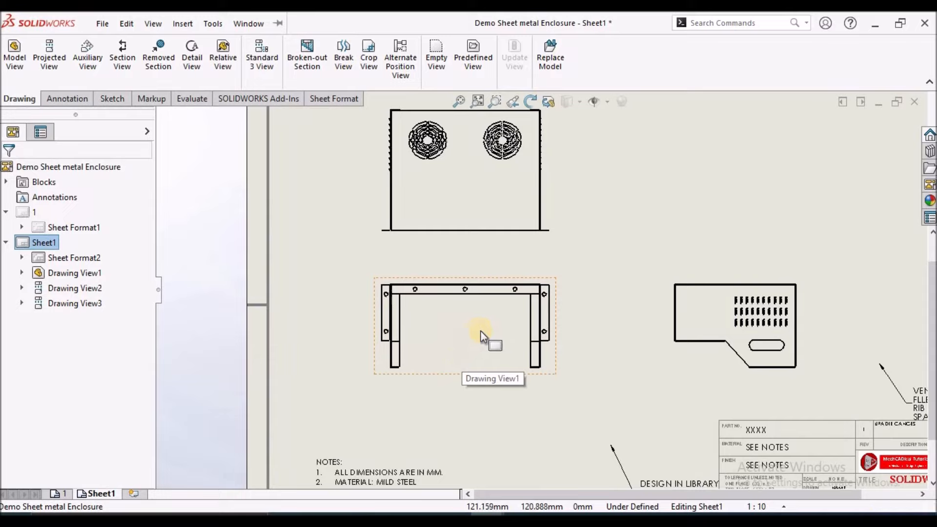
pyautogui.click(79, 99)
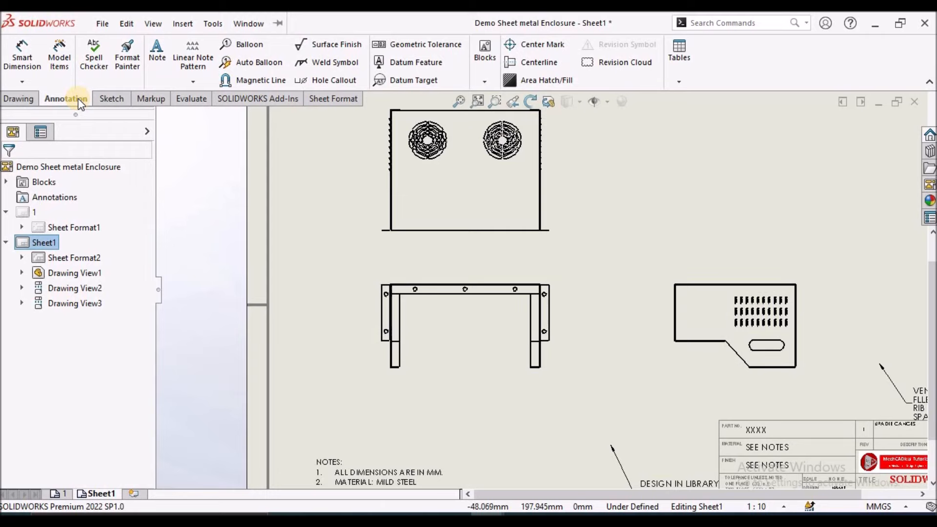
pyautogui.click(20, 46)
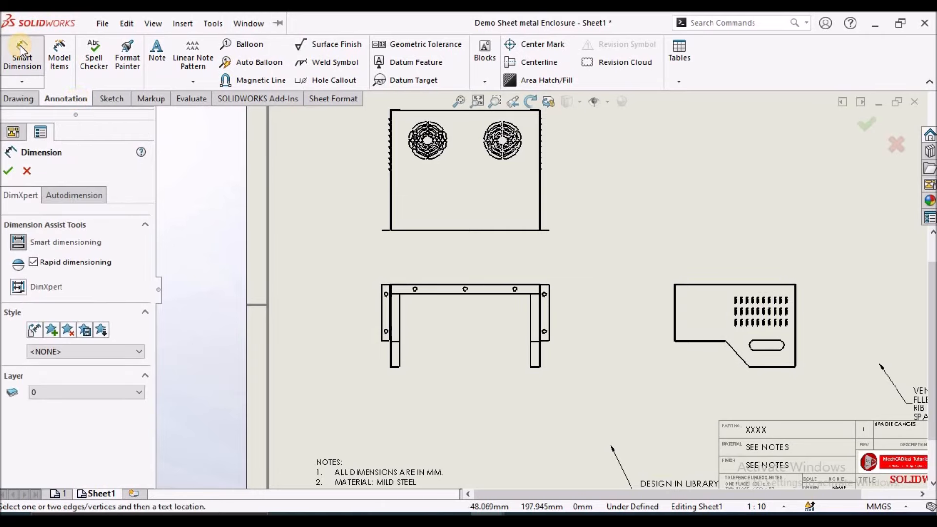
pyautogui.scroll(3, 456, 290)
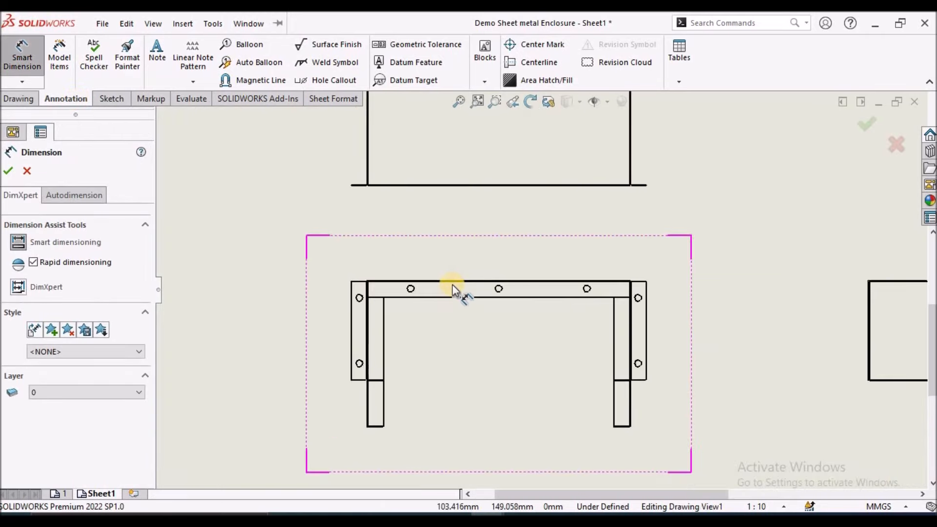
pyautogui.scroll(2, 419, 285)
pyautogui.click(406, 292)
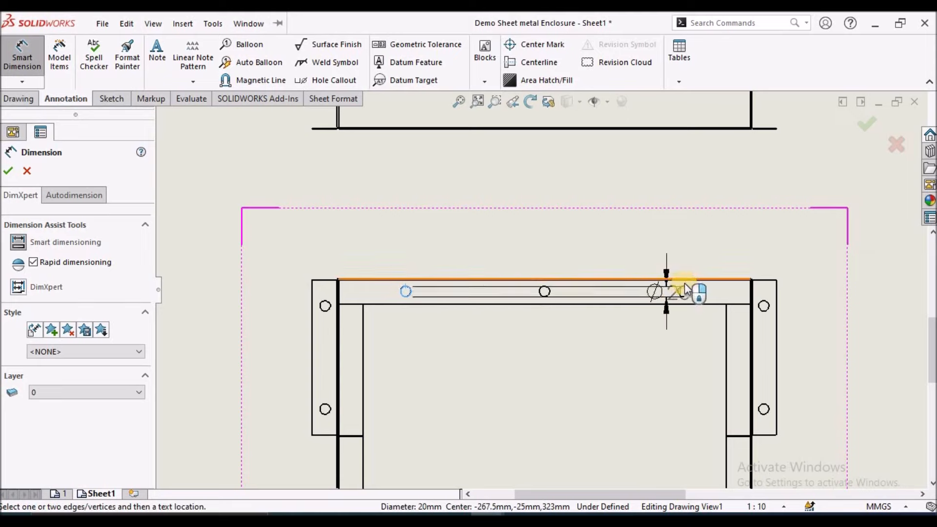
pyautogui.click(687, 289)
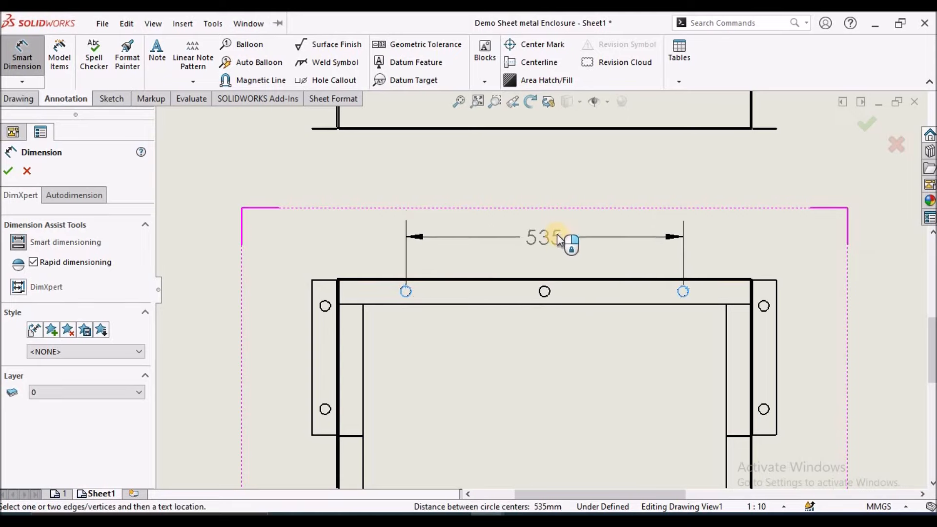
pyautogui.click(558, 226)
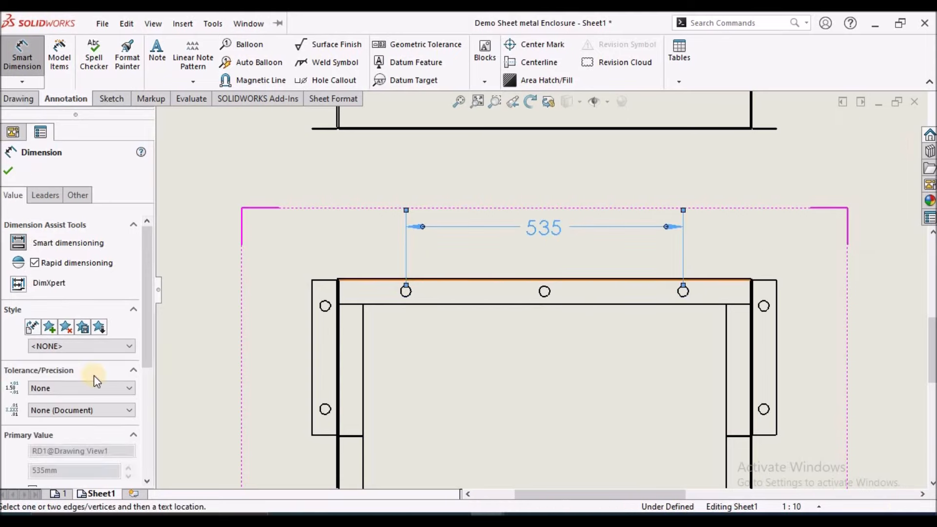
# Add the geometric tolerancing symmetry symbol in front of the hole spacing dimension's value
pyautogui.moveTo(147, 360); pyautogui.dragTo(157, 454)
pyautogui.click(92, 433)
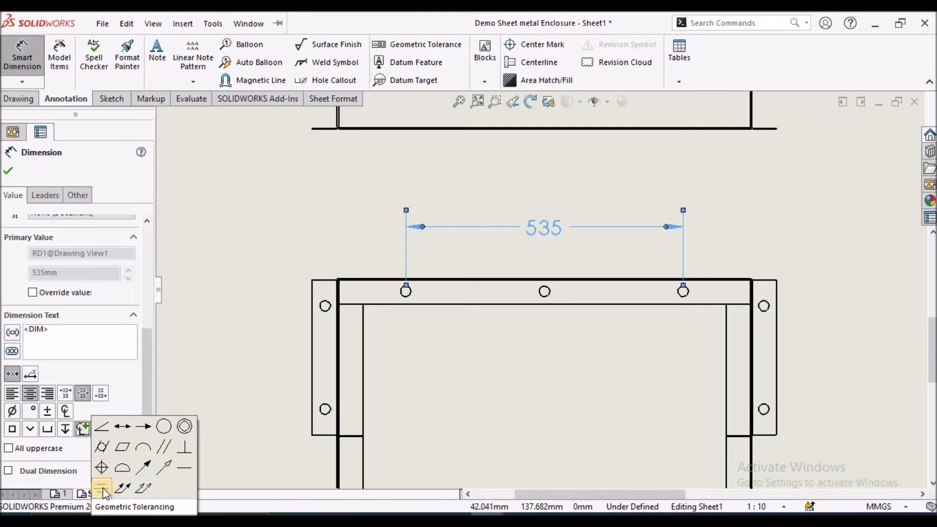
pyautogui.click(103, 489)
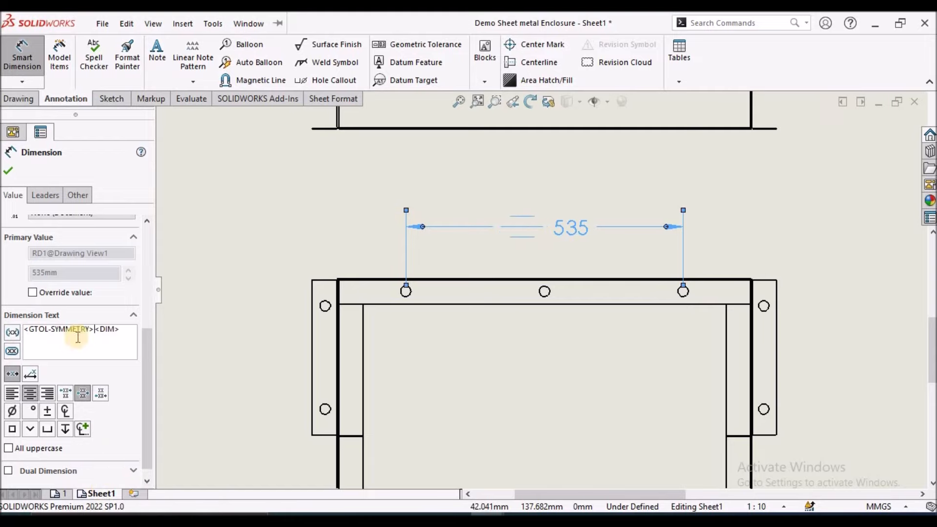
pyautogui.click(10, 171)
pyautogui.click(230, 221)
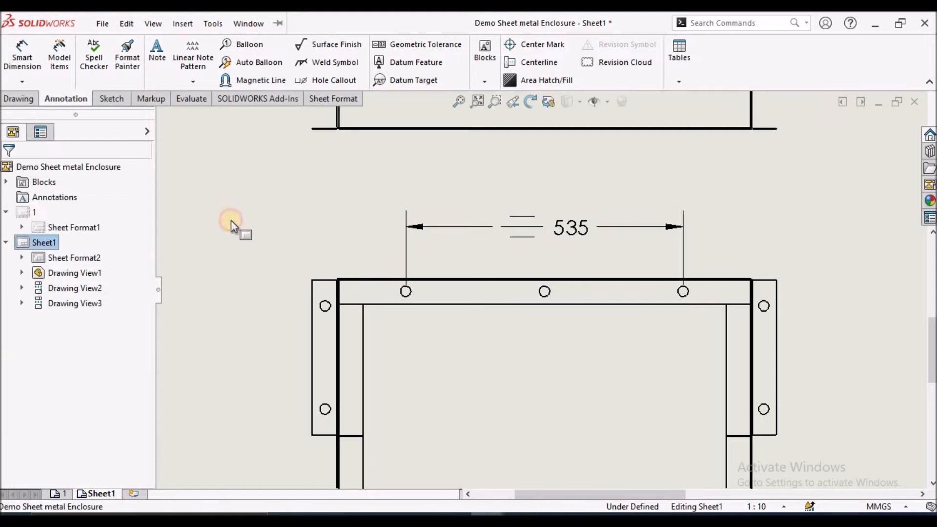
# Dimension the diameter of the top flange's middle hole in the front view, placing the text below the flange
pyautogui.press('f')
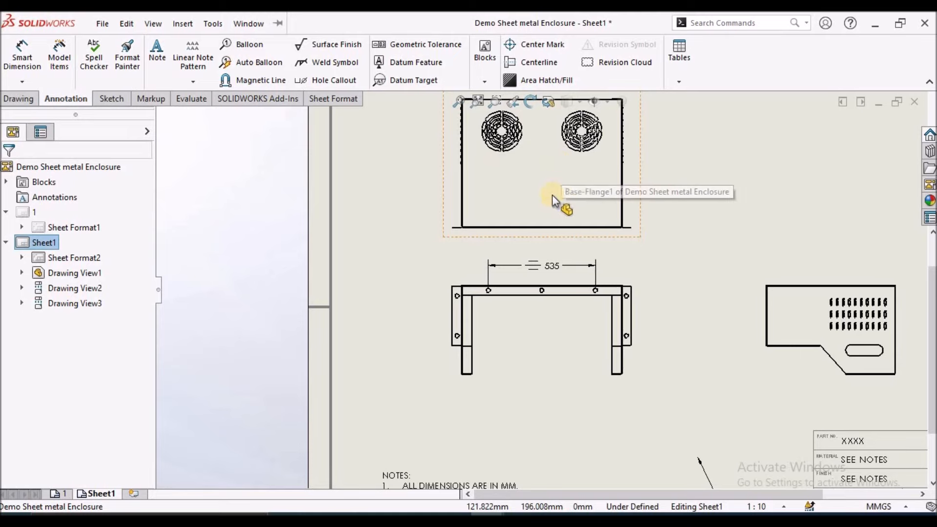
pyautogui.scroll(2, 552, 195)
pyautogui.scroll(-2, 567, 174)
pyautogui.scroll(-1, 574, 229)
pyautogui.scroll(2, 546, 342)
pyautogui.scroll(-2, 545, 411)
pyautogui.scroll(-1, 545, 411)
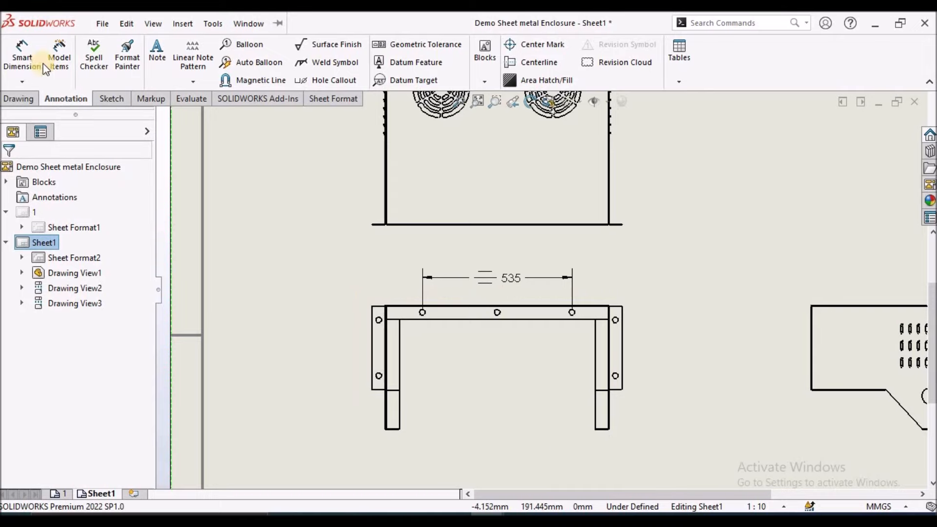
pyautogui.click(22, 57)
pyautogui.scroll(-3, 477, 266)
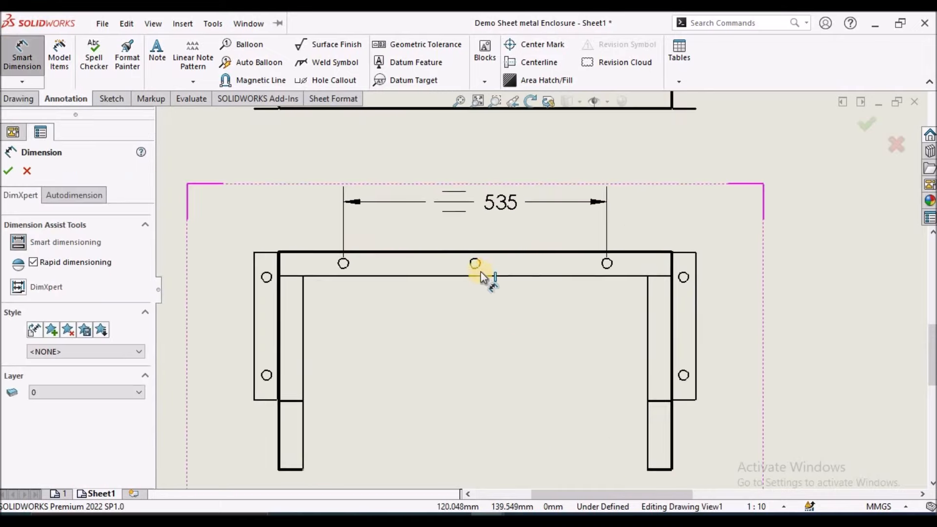
pyautogui.click(480, 262)
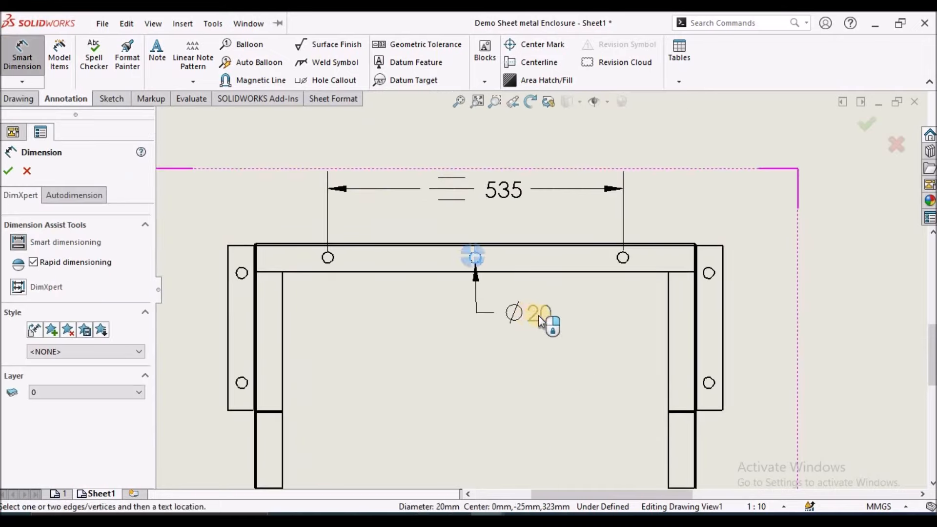
pyautogui.click(560, 323)
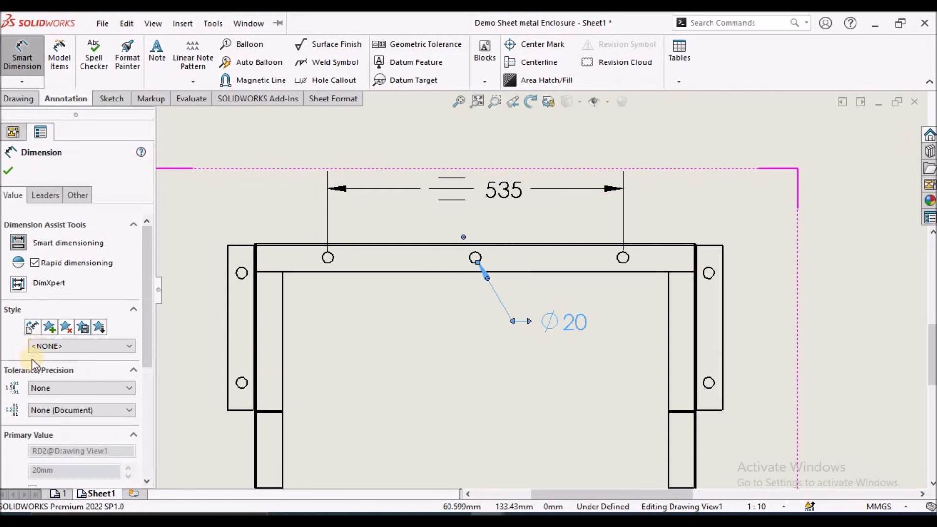
# Add the prefix "11x" before the diameter symbol in the middle hole's dimension text
pyautogui.moveTo(149, 350); pyautogui.dragTo(152, 431)
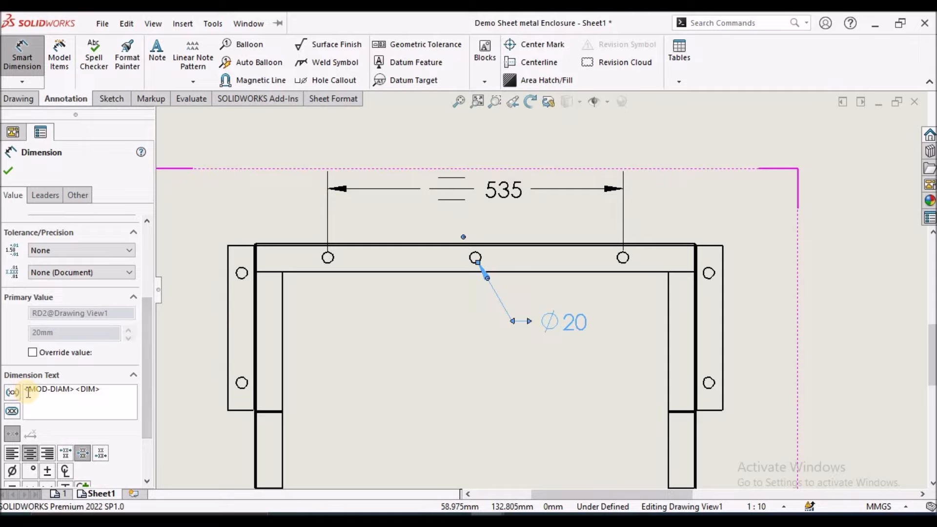
pyautogui.click(26, 391)
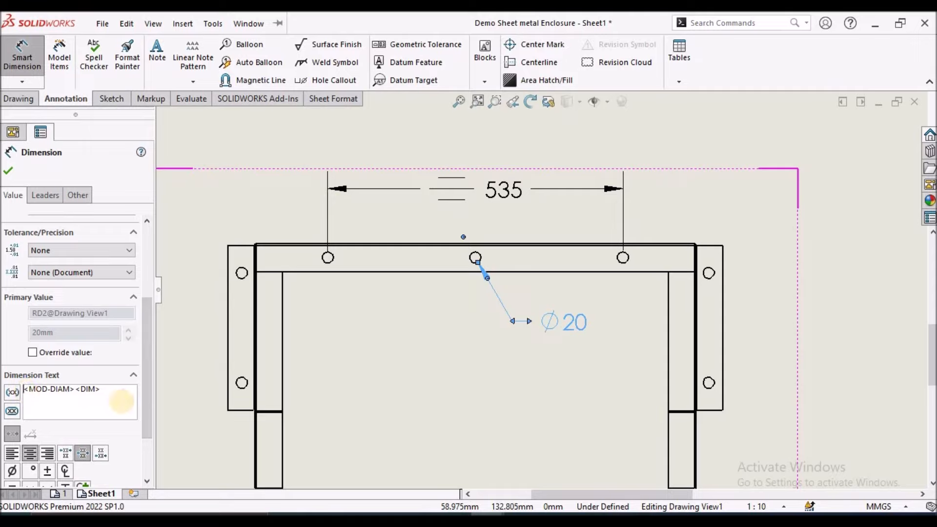
pyautogui.write('11')
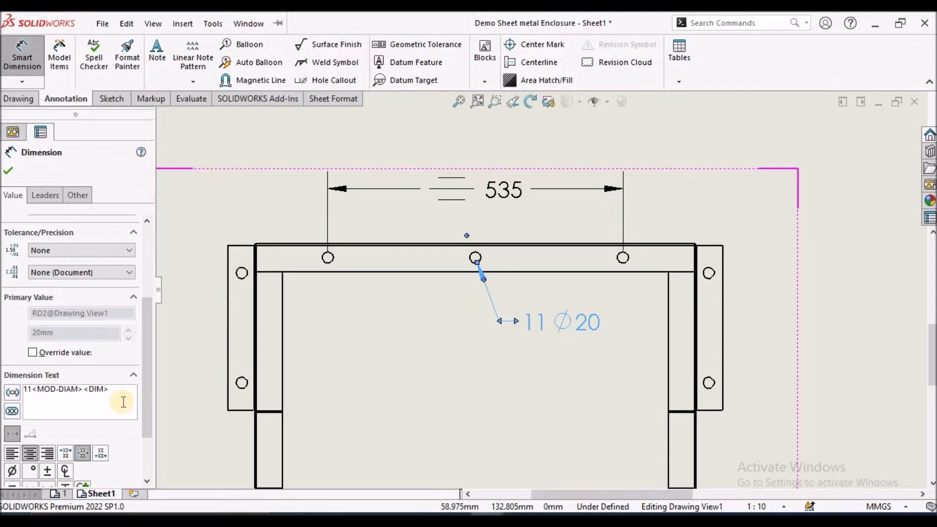
pyautogui.write('x')
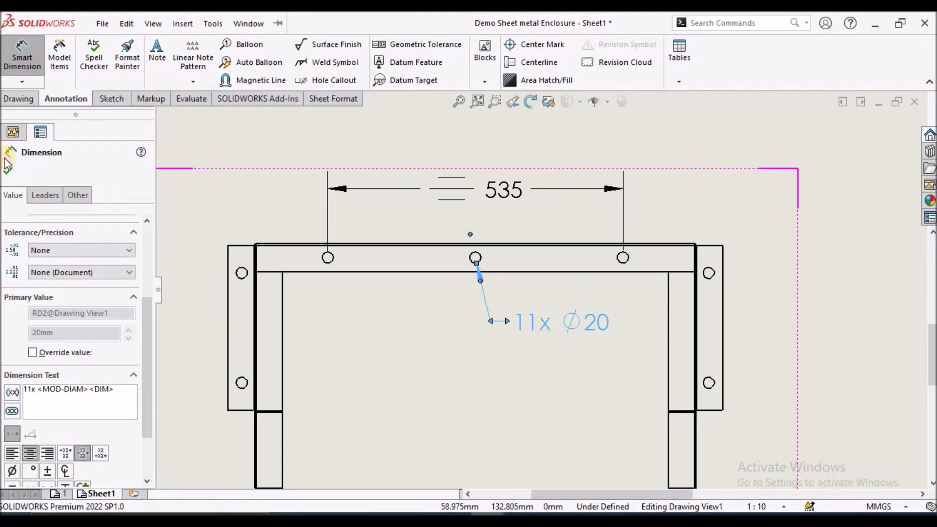
pyautogui.click(9, 169)
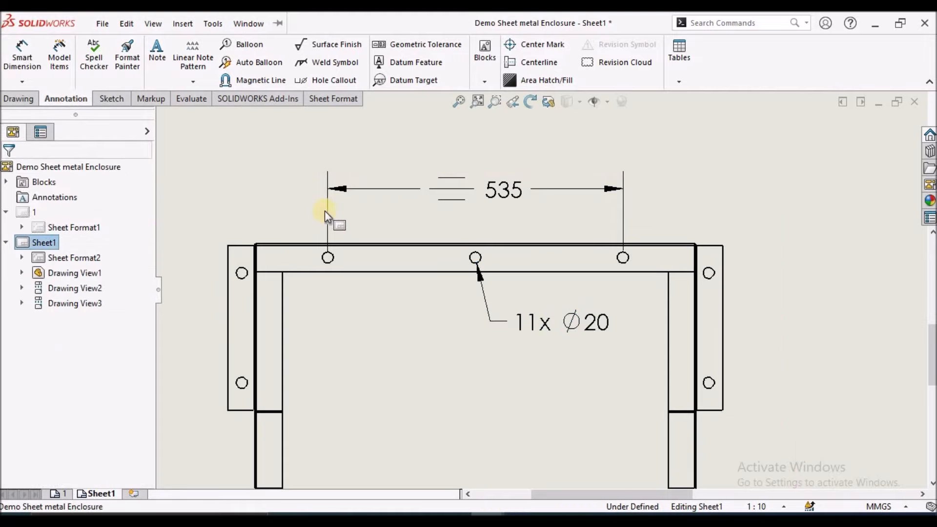
# Dimension the height of the top flange in the front view and move the dimension text above the extension lines
pyautogui.scroll(4, 535, 250)
pyautogui.scroll(-1, 590, 244)
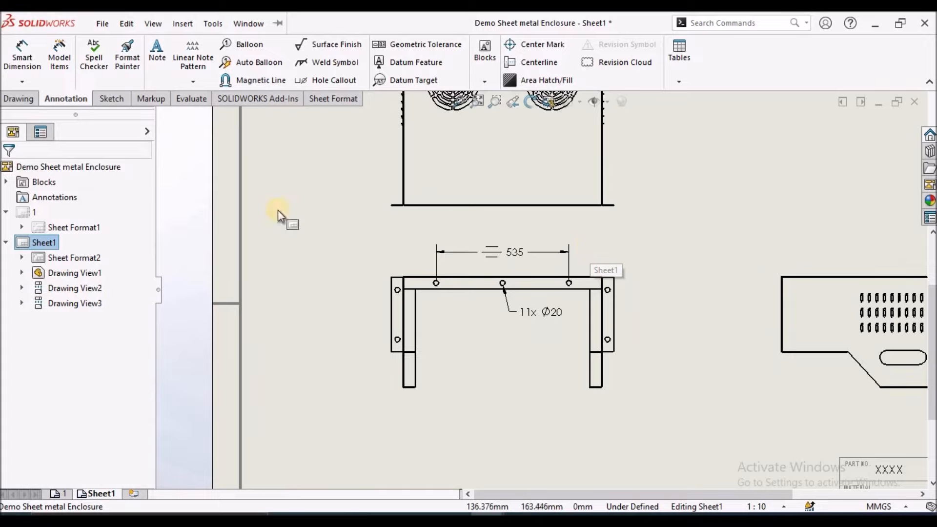
pyautogui.click(19, 59)
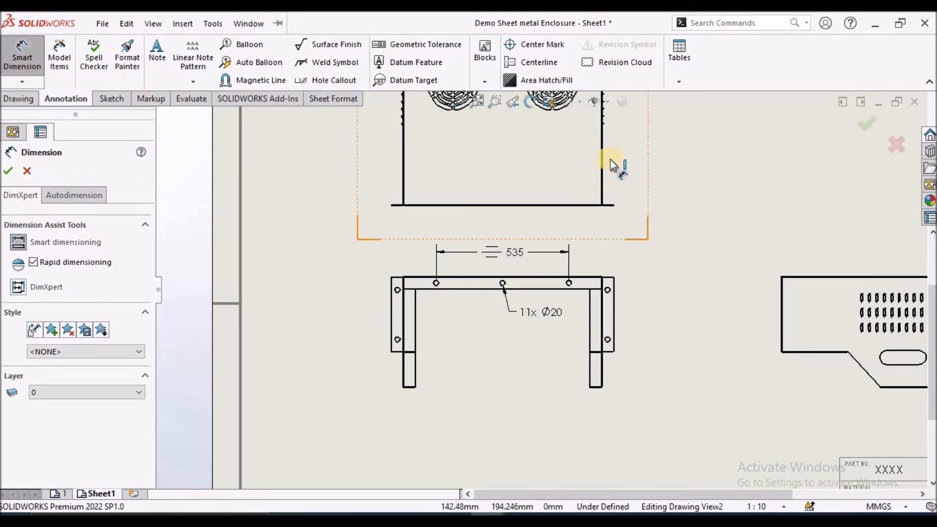
pyautogui.scroll(-4, 418, 277)
pyautogui.scroll(-1, 508, 283)
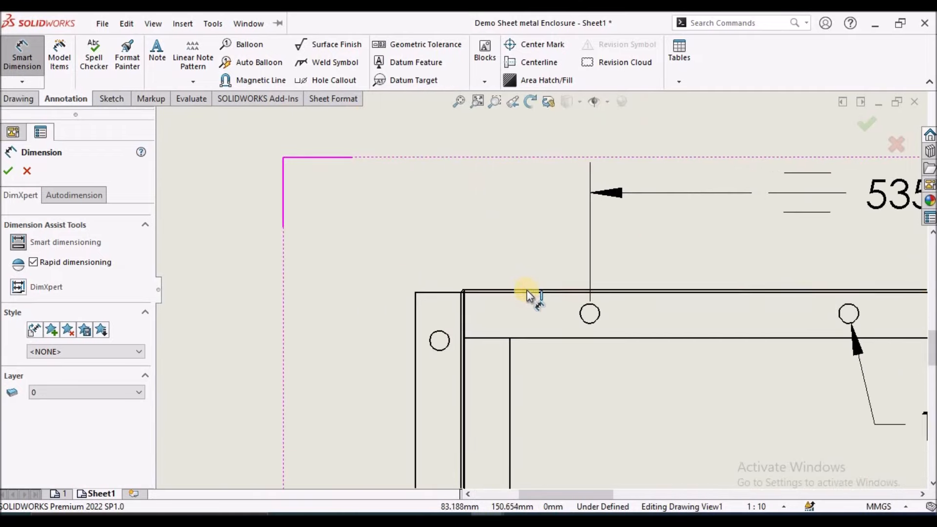
pyautogui.click(529, 290)
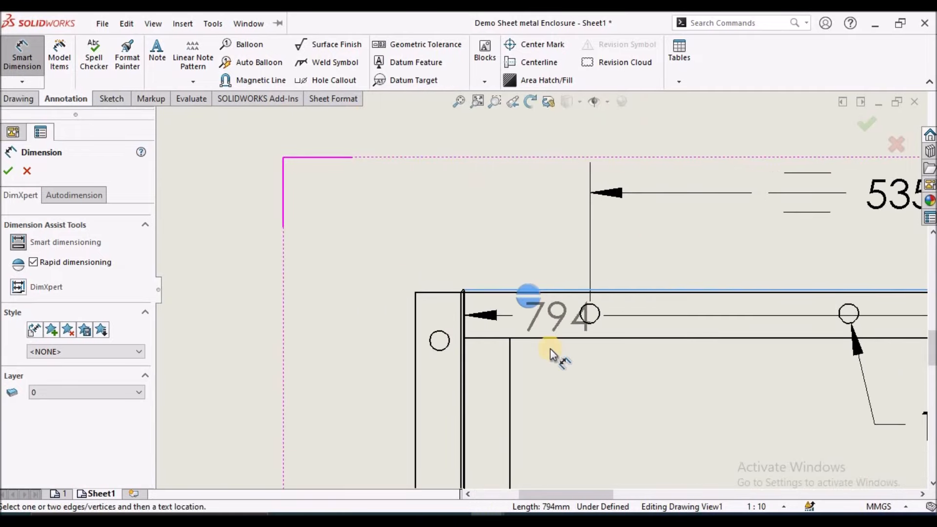
pyautogui.click(503, 334)
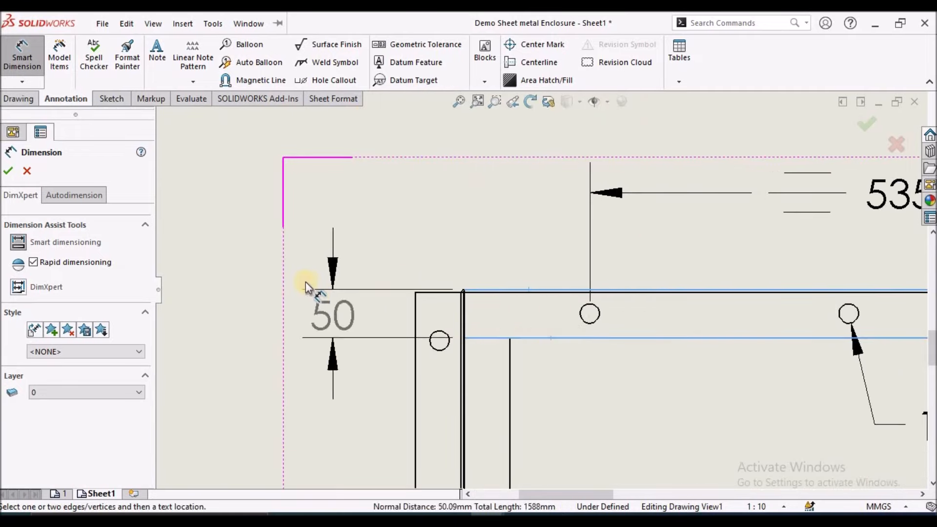
pyautogui.click(327, 315)
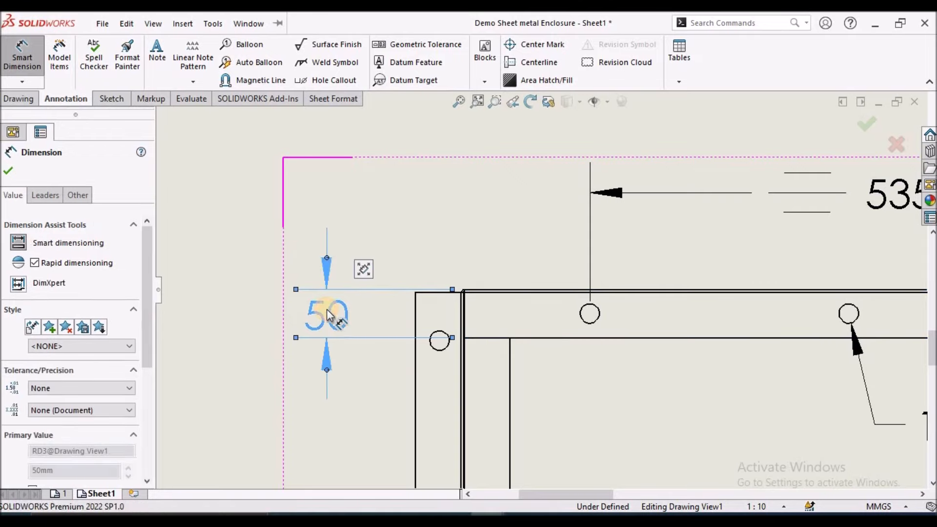
pyautogui.moveTo(327, 316); pyautogui.dragTo(331, 254)
pyautogui.click(259, 328)
pyautogui.scroll(3, 529, 371)
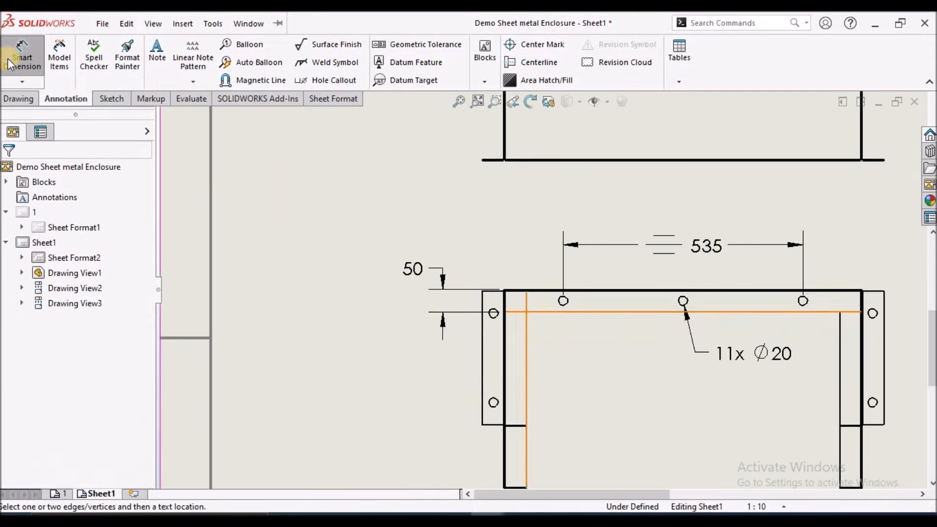
pyautogui.press('Escape')
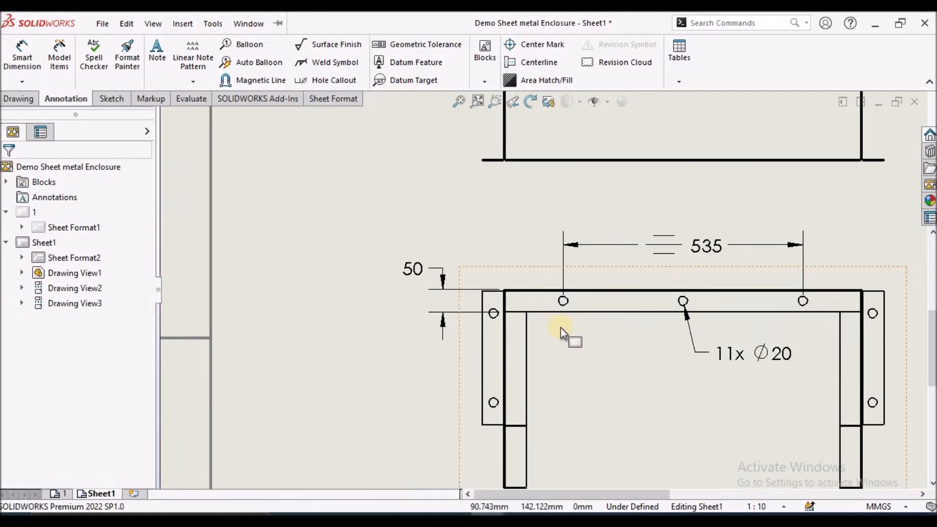
# Dimension the vertical distance between the two holes of the left side flange in the front view, placing it outside the flange
pyautogui.click(22, 56)
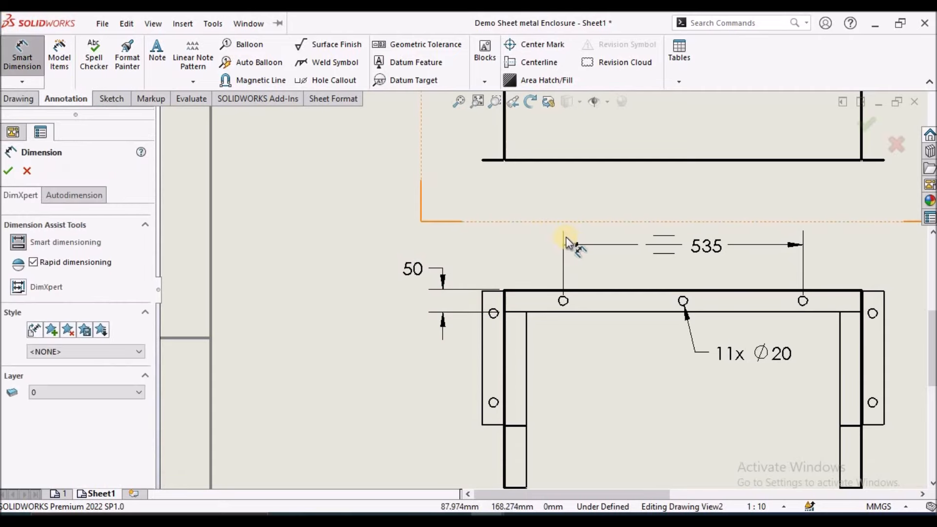
pyautogui.scroll(-2, 537, 330)
pyautogui.scroll(3, 535, 326)
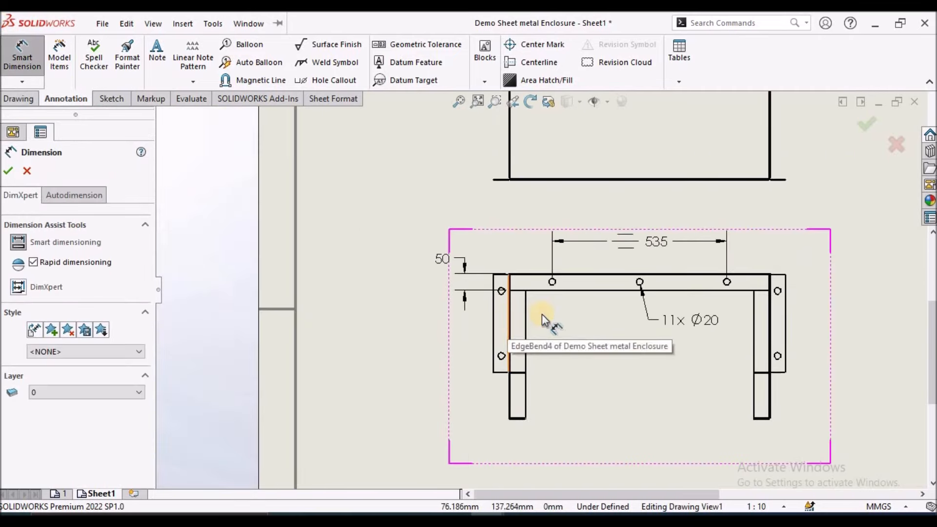
pyautogui.scroll(-2, 543, 322)
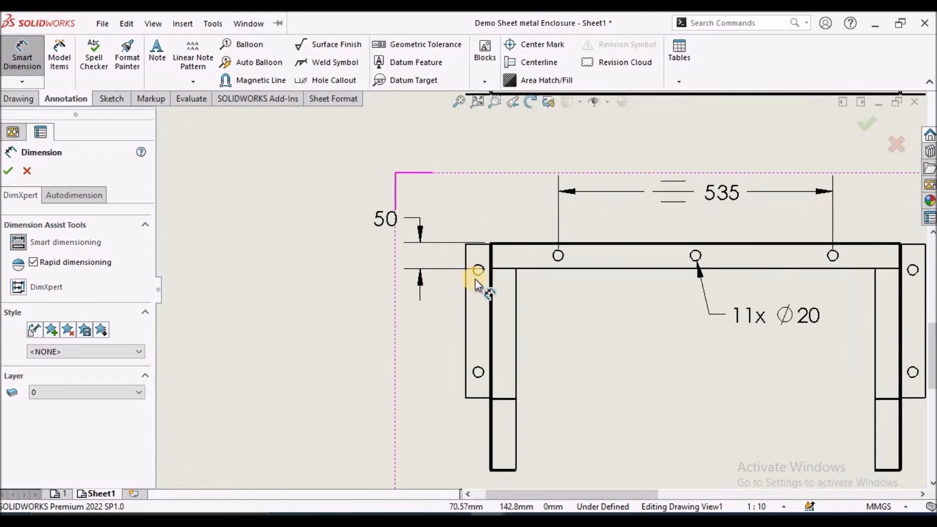
pyautogui.click(478, 270)
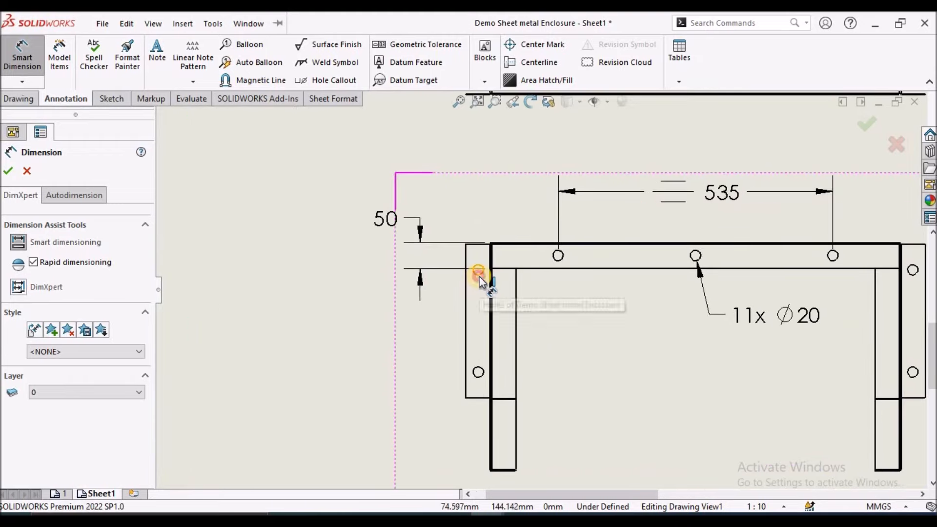
pyautogui.click(477, 375)
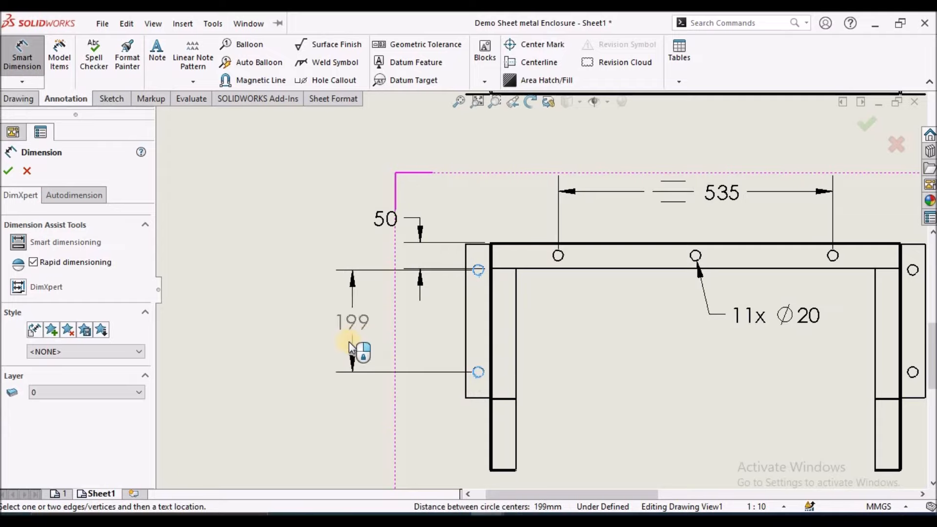
pyautogui.click(350, 342)
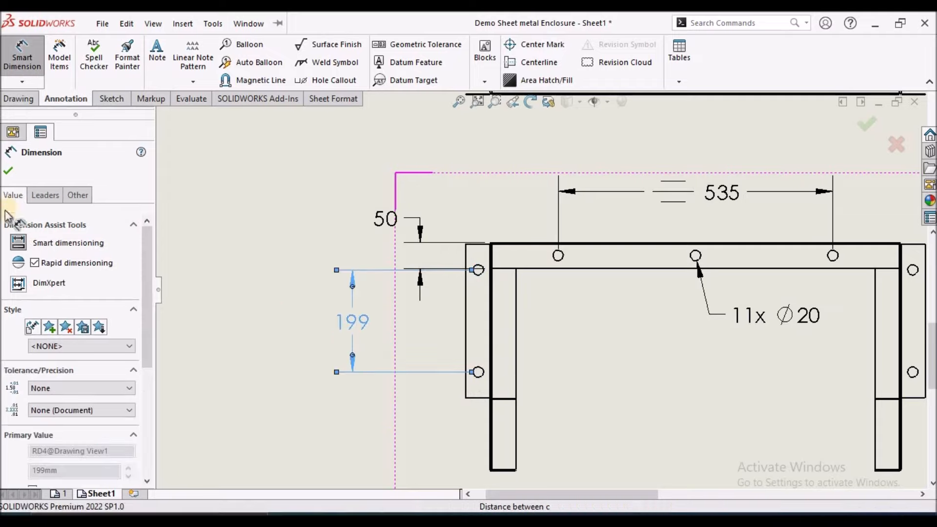
pyautogui.click(8, 170)
pyautogui.click(237, 342)
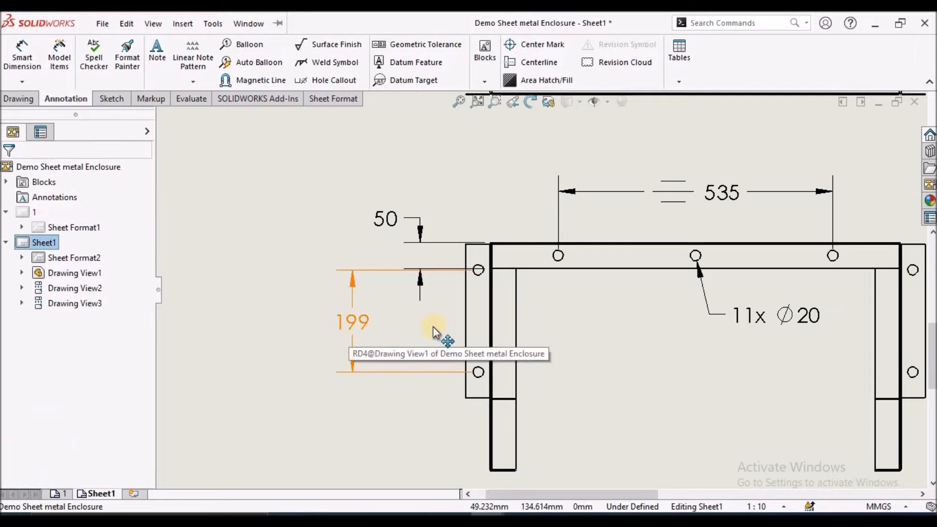
# Dimension the horizontal width of the left side flange from the cover's outer side face, placing it below the front view
pyautogui.scroll(3, 479, 361)
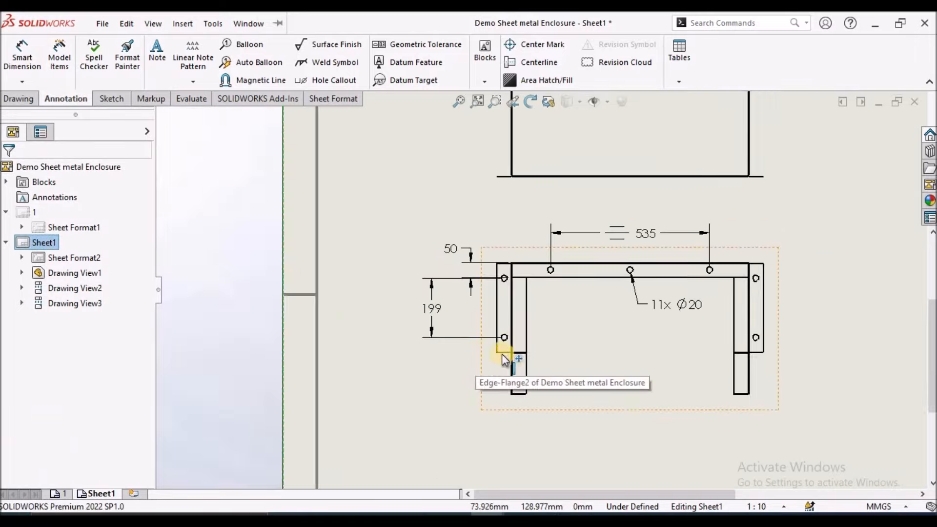
pyautogui.scroll(-3, 478, 367)
pyautogui.click(21, 58)
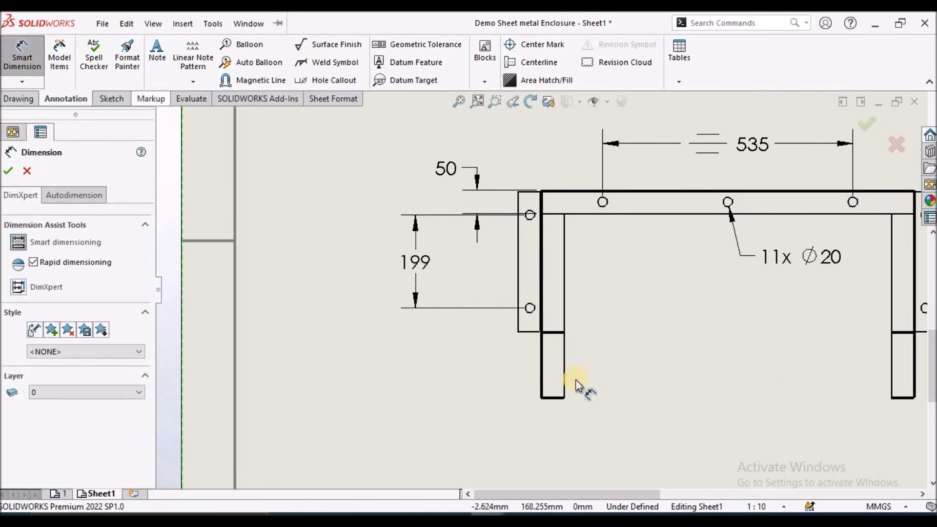
pyautogui.scroll(-1, 535, 367)
pyautogui.scroll(-3, 481, 285)
pyautogui.scroll(-2, 413, 175)
pyautogui.click(379, 145)
pyautogui.scroll(-3, 498, 333)
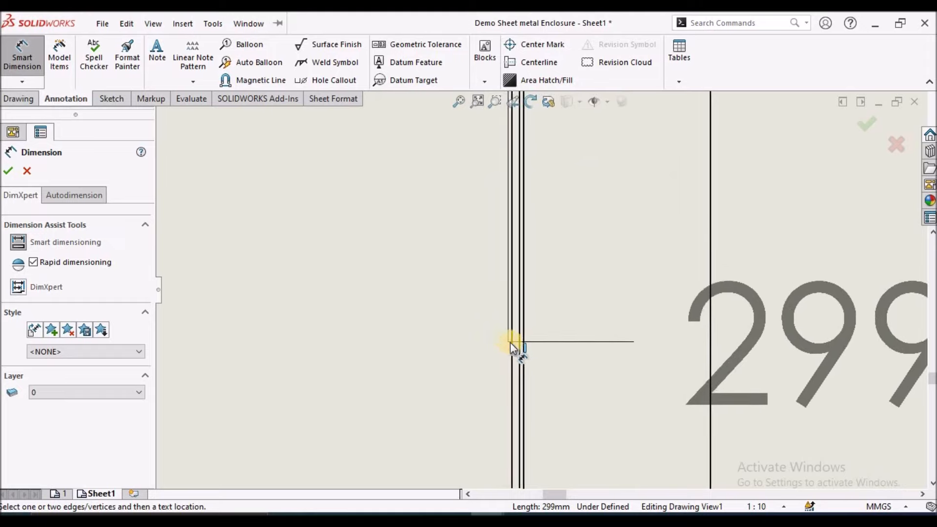
pyautogui.click(513, 347)
pyautogui.scroll(3, 458, 425)
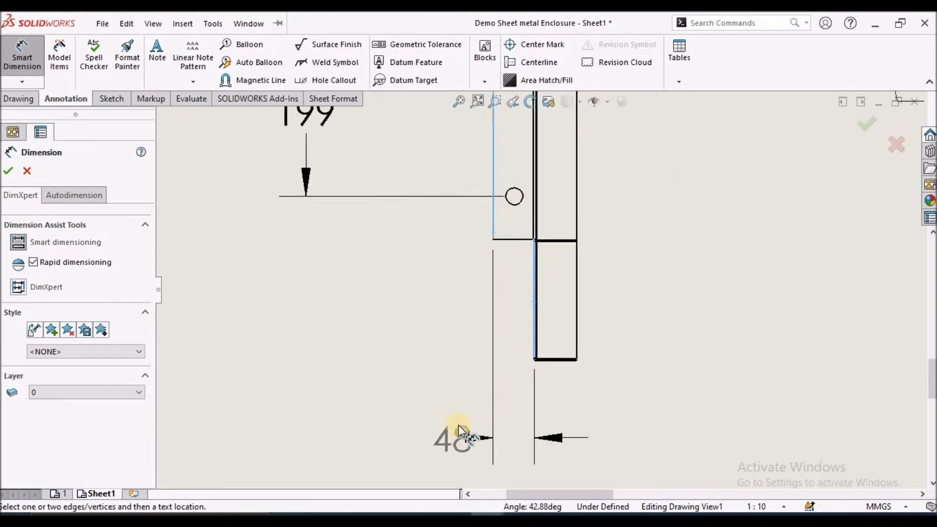
pyautogui.scroll(3, 459, 426)
pyautogui.scroll(-2, 498, 328)
pyautogui.click(477, 323)
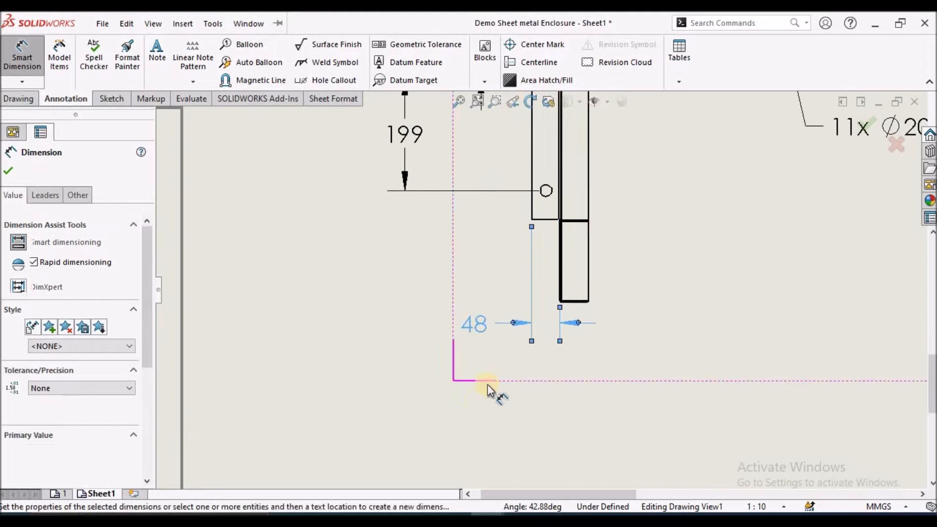
pyautogui.click(470, 406)
# Dimension the overall width between the cover's two outer side faces, placing it below the front view
pyautogui.scroll(3, 747, 352)
pyautogui.scroll(2, 806, 327)
pyautogui.scroll(-1, 797, 318)
pyautogui.scroll(-3, 472, 303)
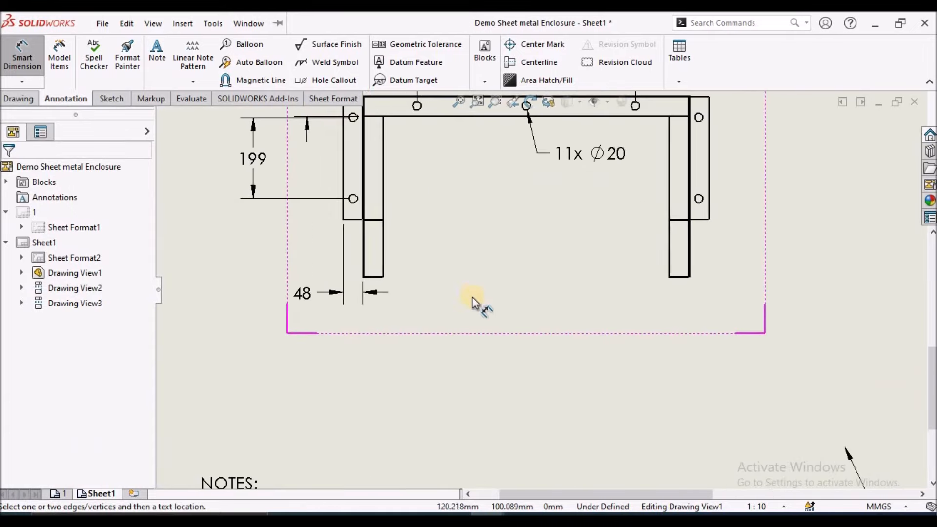
pyautogui.scroll(-3, 472, 303)
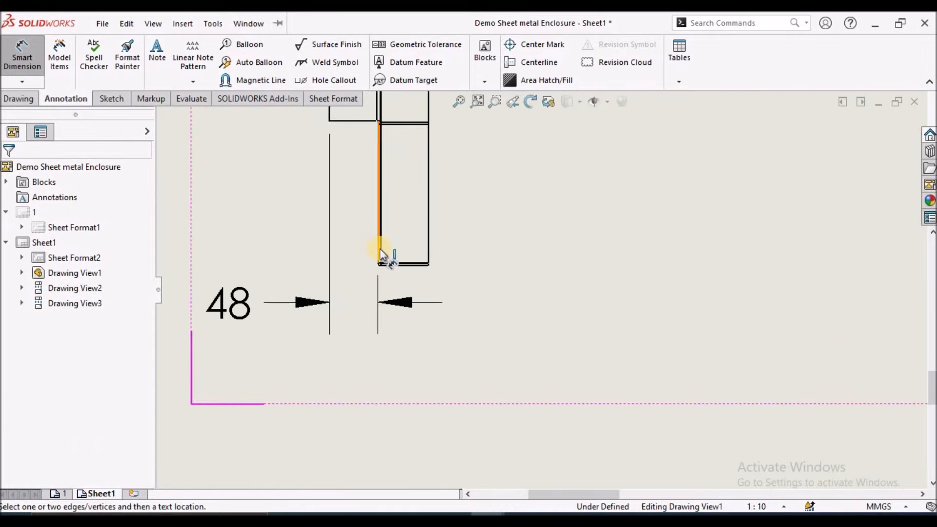
pyautogui.scroll(-3, 396, 252)
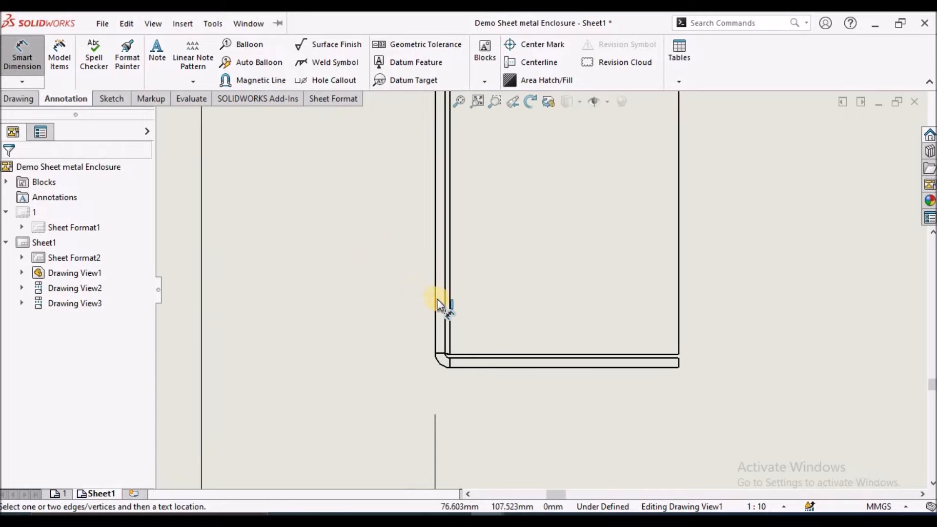
pyautogui.click(438, 299)
pyautogui.scroll(5, 672, 345)
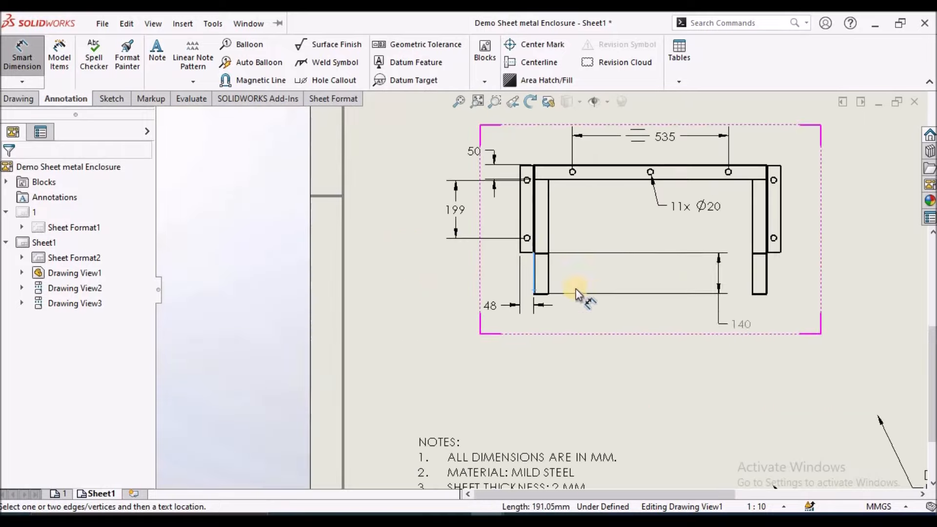
pyautogui.scroll(-3, 591, 292)
pyautogui.scroll(4, 868, 286)
pyautogui.scroll(-3, 762, 299)
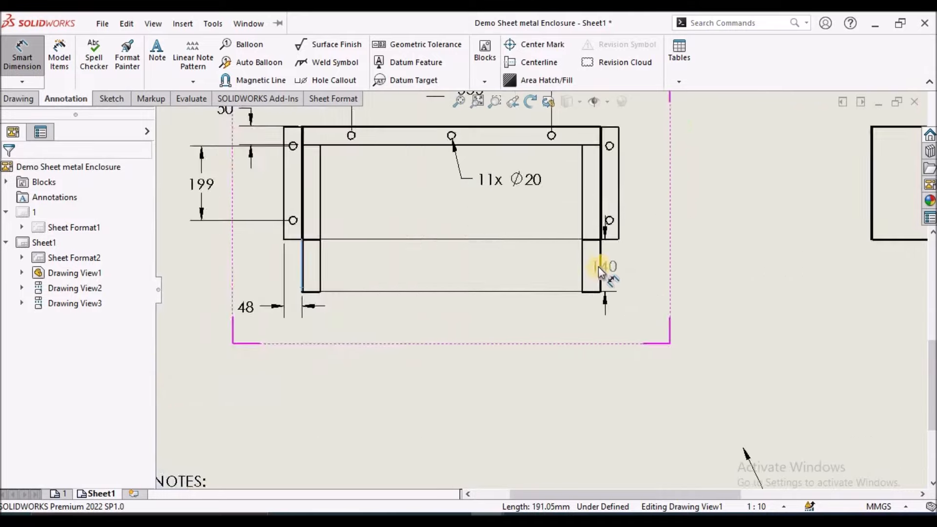
pyautogui.scroll(-8, 601, 267)
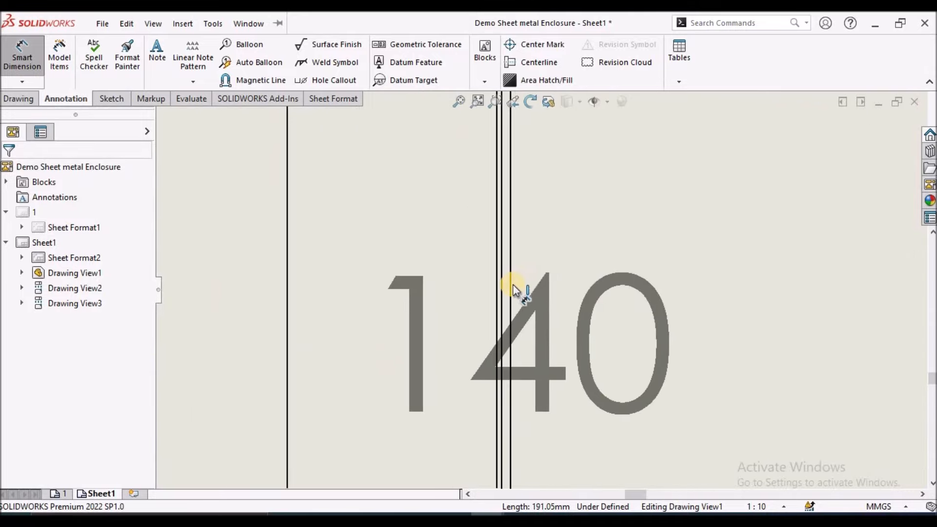
pyautogui.click(510, 290)
pyautogui.scroll(3, 562, 361)
pyautogui.scroll(3, 447, 368)
pyautogui.scroll(-2, 457, 335)
pyautogui.click(488, 337)
# Dimension the vertical distance from the right side flange's lower hole to the flange's bottom edge, placing it outside the flange
pyautogui.scroll(-2, 654, 201)
pyautogui.scroll(-3, 680, 197)
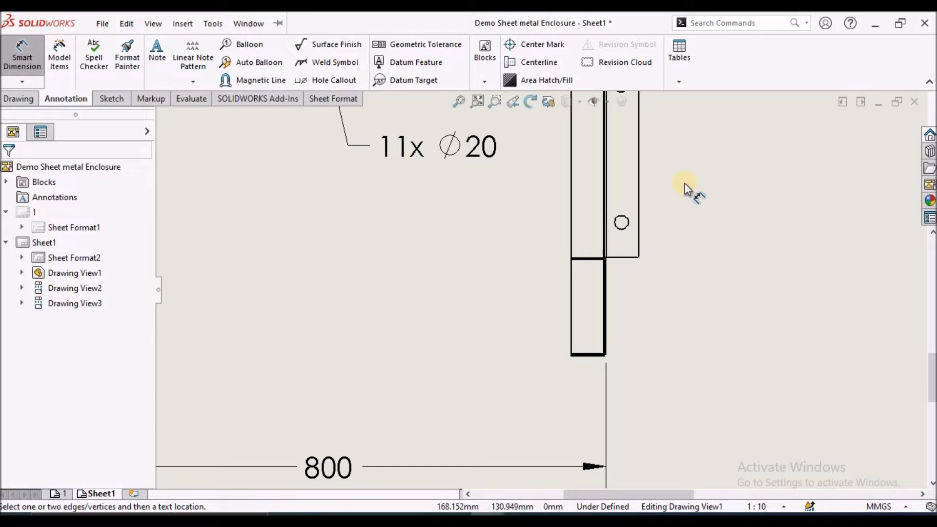
pyautogui.scroll(-2, 675, 185)
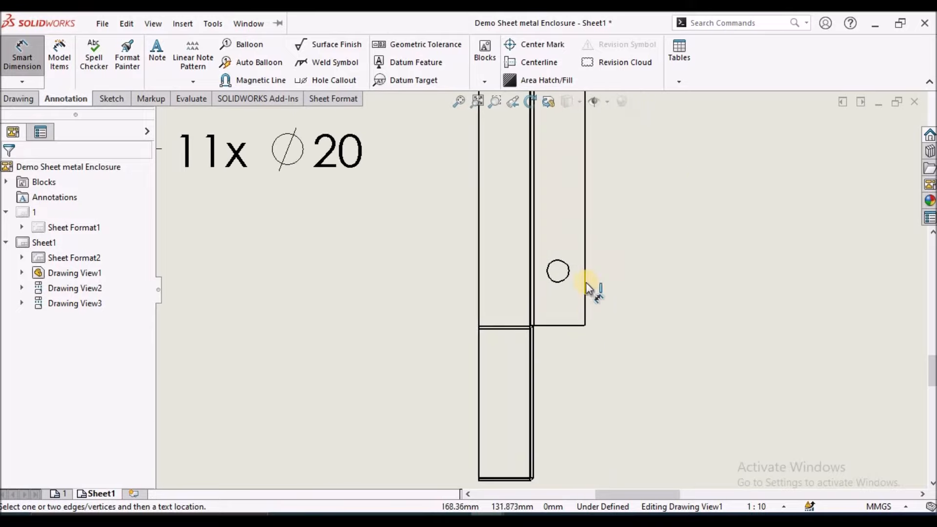
pyautogui.click(567, 326)
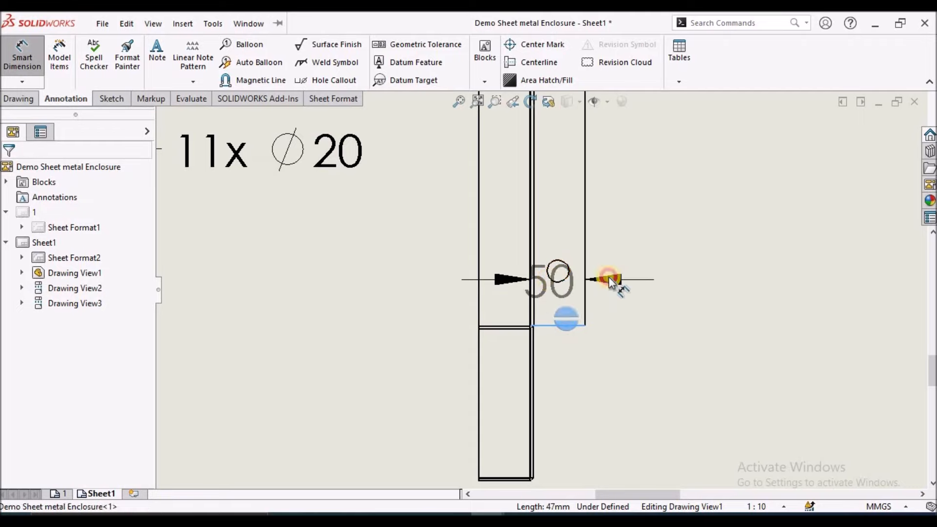
pyautogui.click(559, 281)
pyautogui.click(677, 299)
pyautogui.click(637, 370)
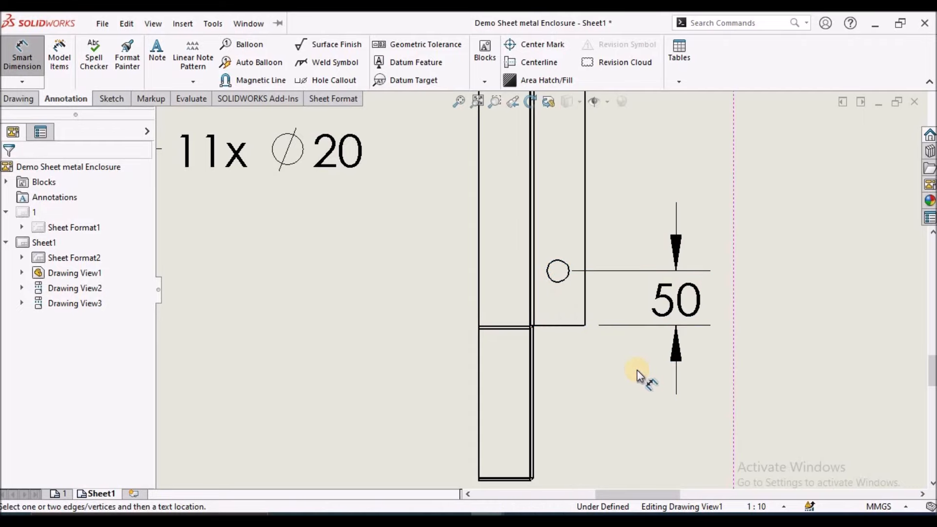
# Dimension the vertical distance from the cover's top edge to the right side flange's upper hole, placing it outside the flange
pyautogui.scroll(3, 643, 303)
pyautogui.scroll(-2, 583, 142)
pyautogui.scroll(-1, 565, 201)
pyautogui.scroll(-1, 442, 238)
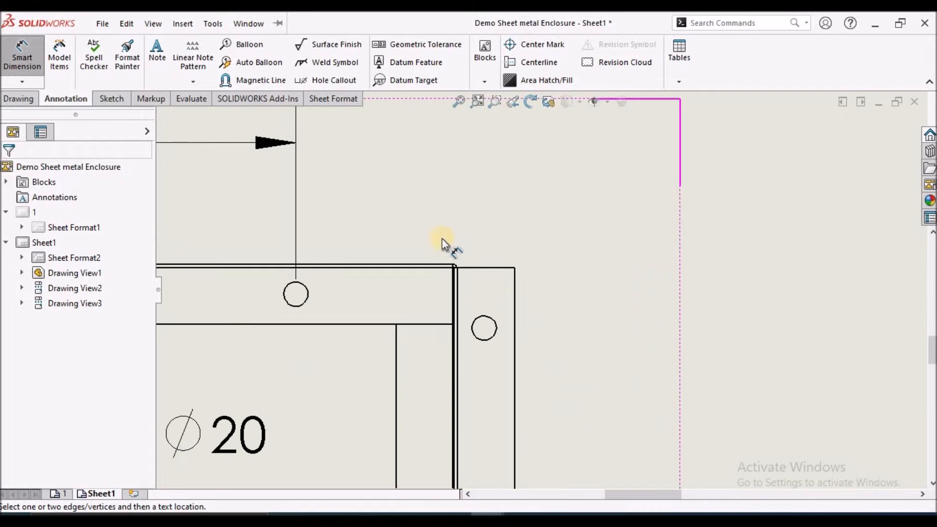
pyautogui.scroll(-1, 446, 279)
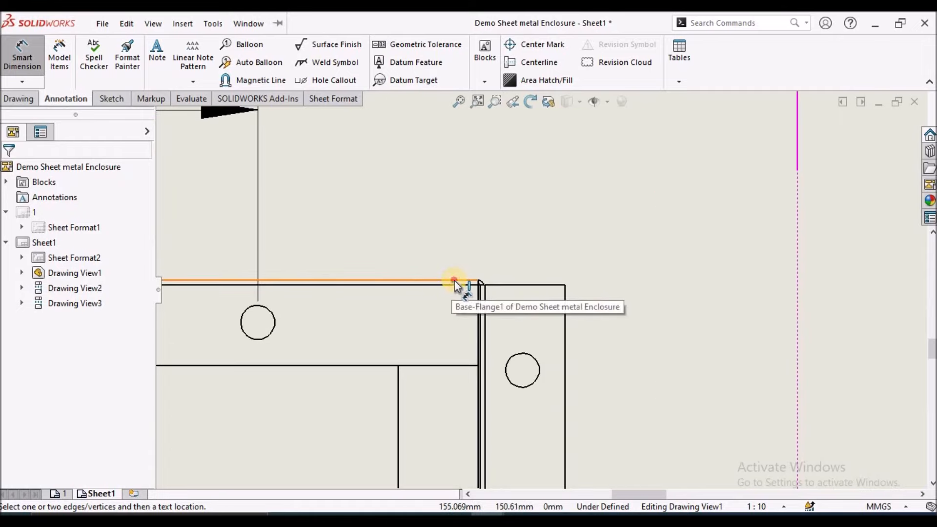
pyautogui.click(455, 281)
pyautogui.click(536, 367)
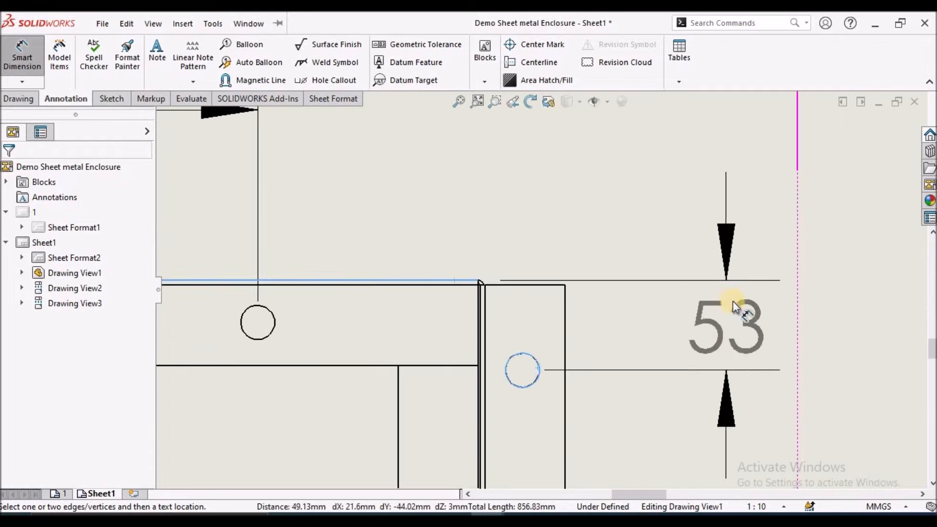
pyautogui.click(687, 301)
pyautogui.click(590, 236)
pyautogui.scroll(3, 590, 236)
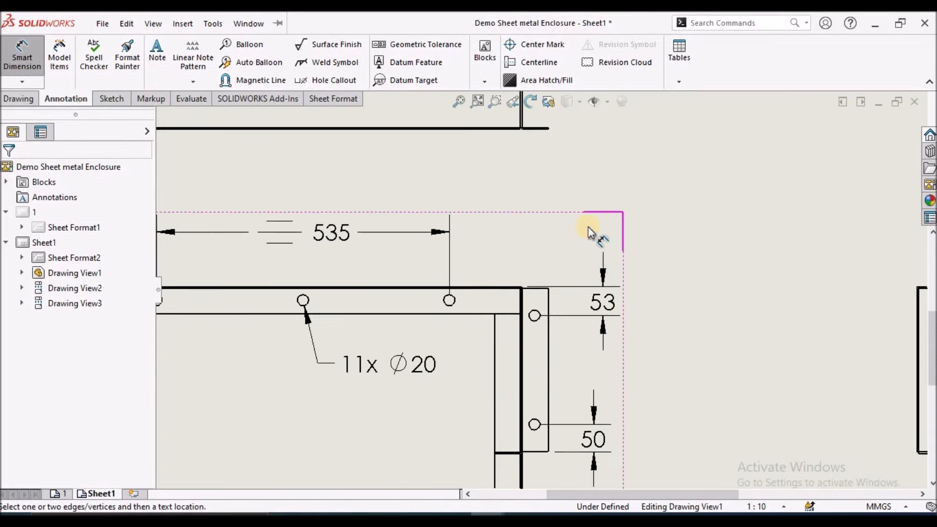
pyautogui.scroll(5, 590, 230)
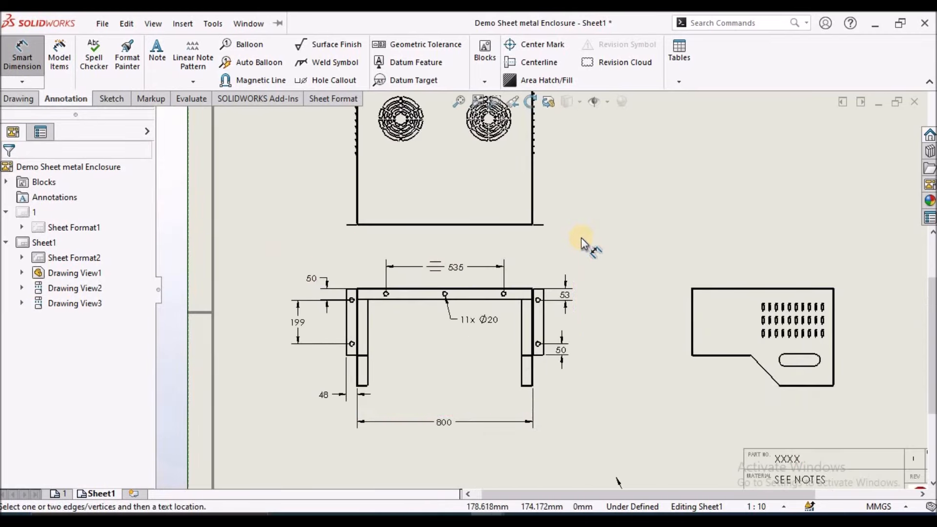
# Dimension the vertical distance in the top view from the cover's upper edge to the left side flange's outer edge, placing it left of the view
pyautogui.scroll(-3, 586, 243)
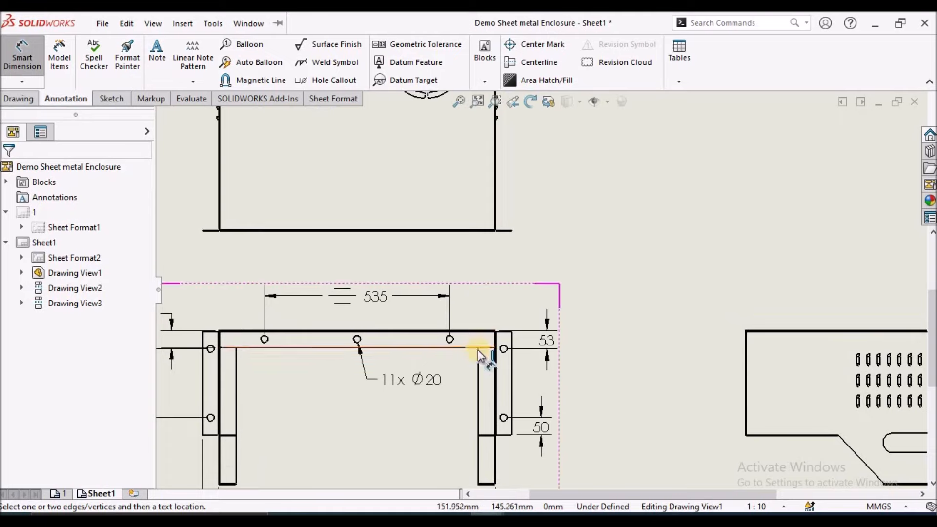
pyautogui.scroll(-2, 479, 350)
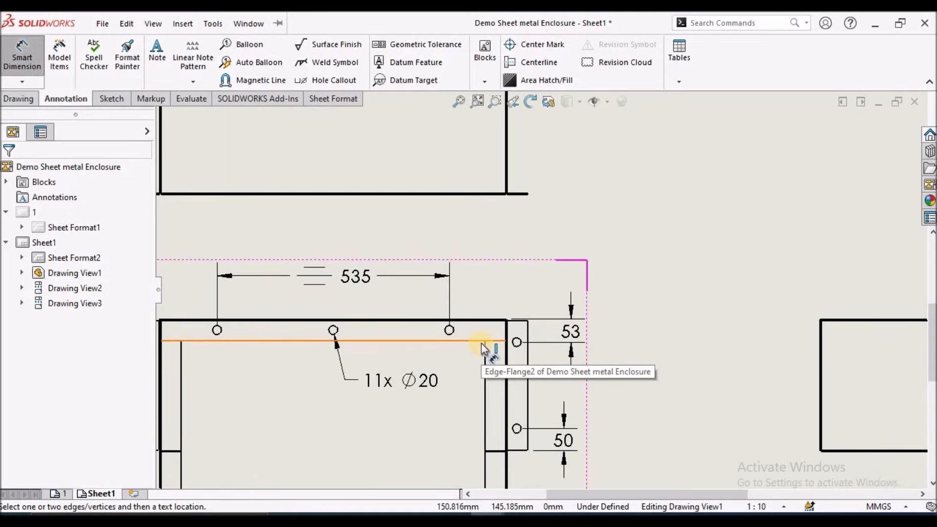
pyautogui.scroll(4, 515, 377)
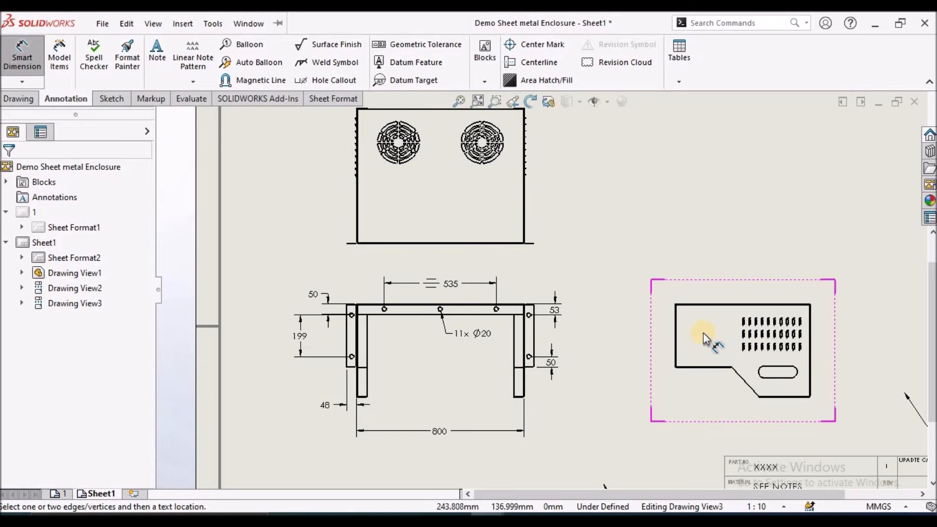
pyautogui.scroll(3, 540, 310)
pyautogui.scroll(-3, 434, 182)
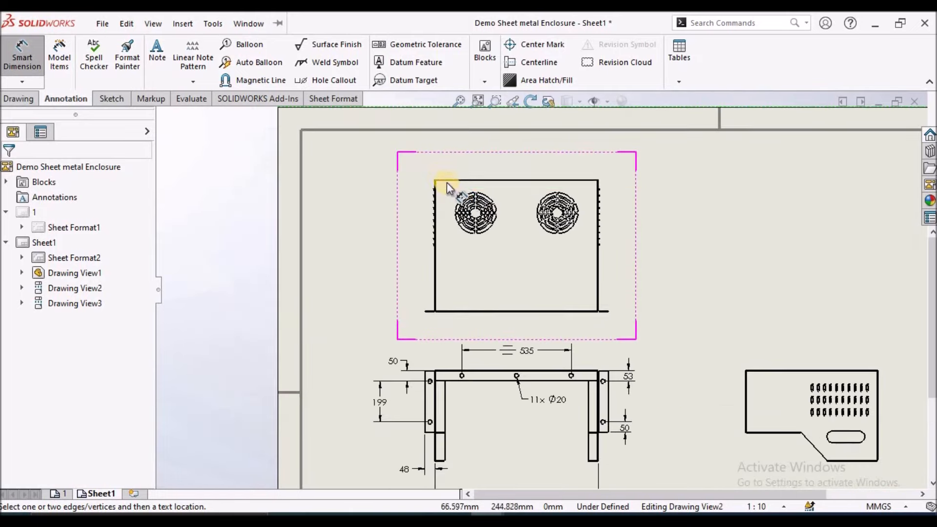
pyautogui.scroll(-2, 446, 183)
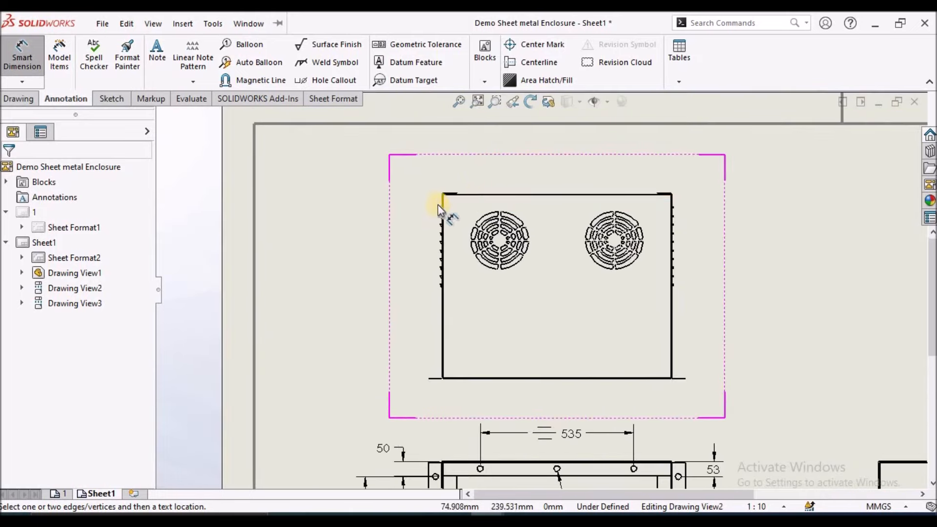
pyautogui.scroll(-3, 438, 204)
pyautogui.click(521, 226)
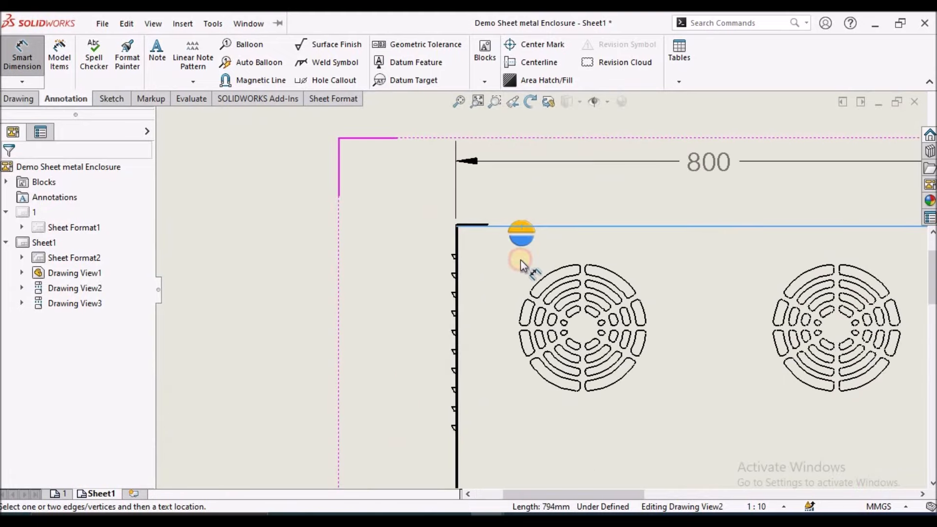
pyautogui.scroll(5, 521, 262)
pyautogui.scroll(-6, 548, 309)
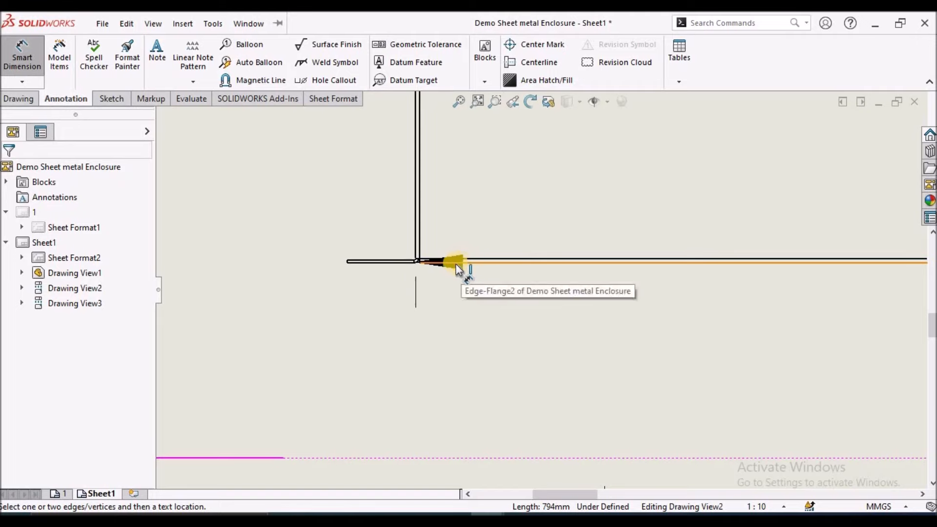
pyautogui.click(385, 263)
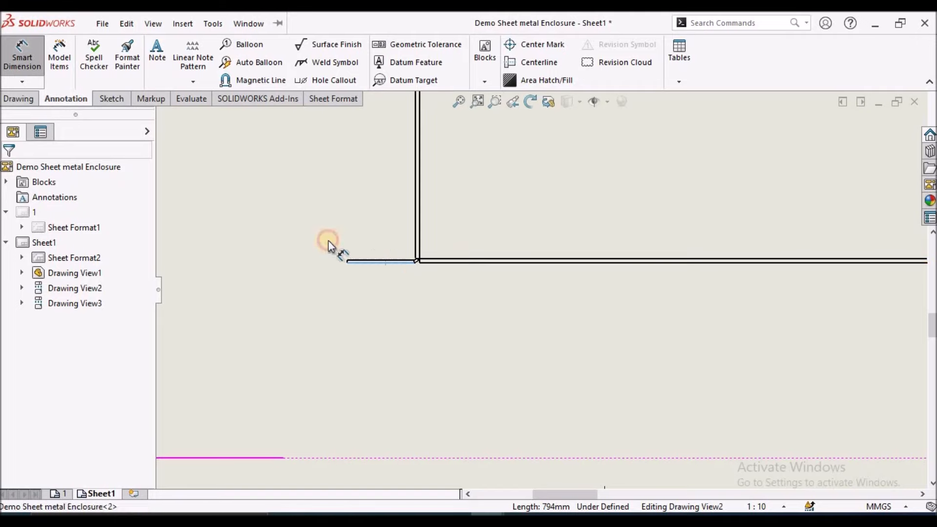
pyautogui.scroll(4, 328, 241)
pyautogui.scroll(-4, 512, 244)
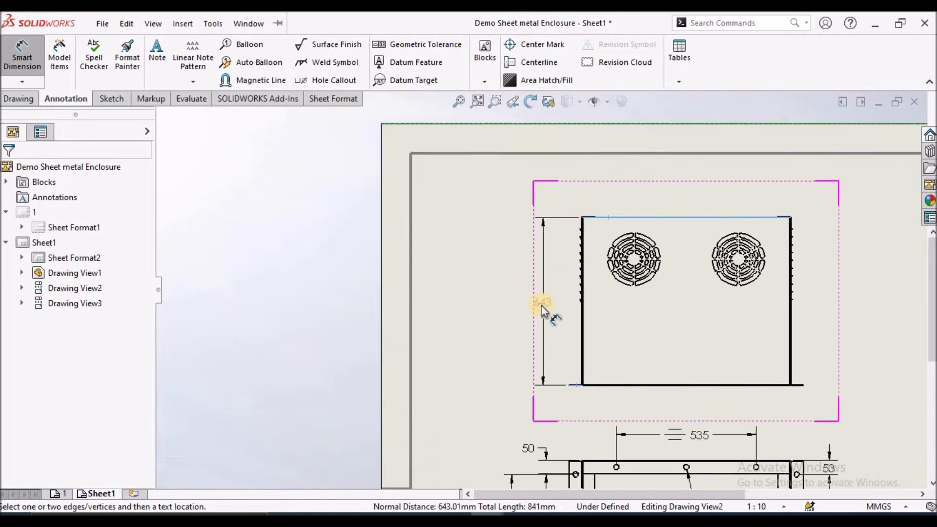
pyautogui.click(541, 305)
pyautogui.scroll(2, 537, 308)
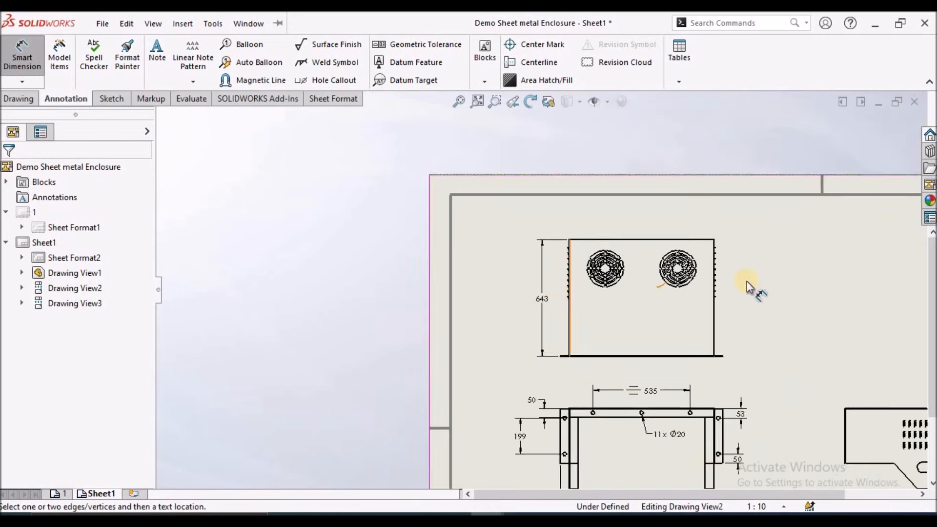
# Dimension the horizontal width of the upper-right return flange from its free end to the cover's outer side face, placing it above the top view
pyautogui.scroll(1, 747, 285)
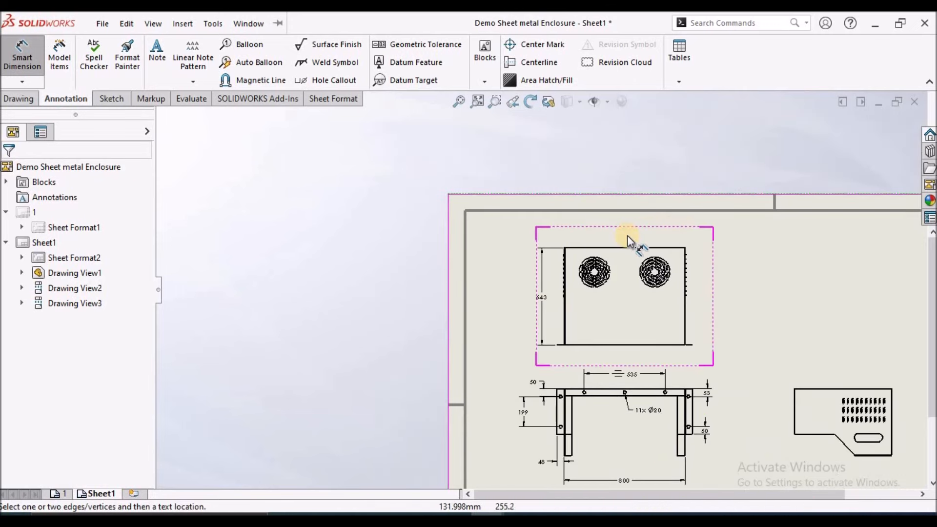
pyautogui.scroll(-8, 586, 273)
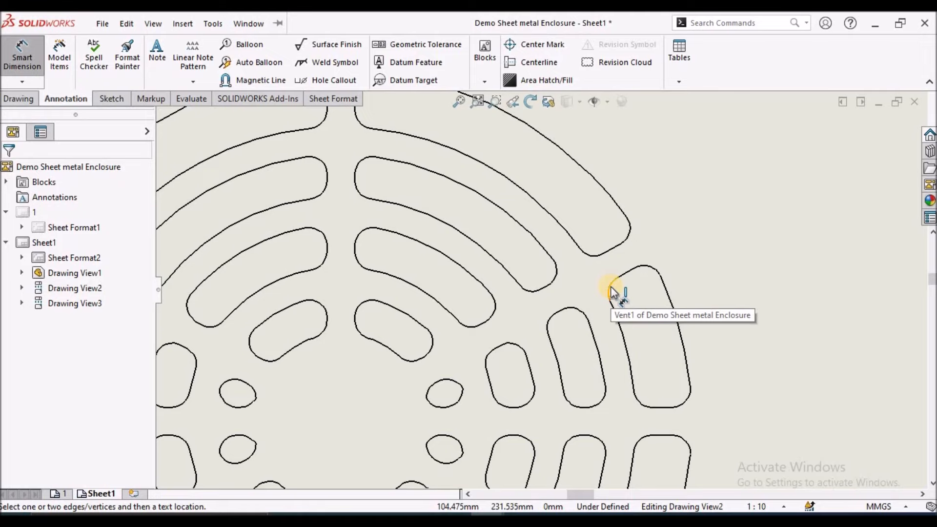
pyautogui.scroll(8, 608, 289)
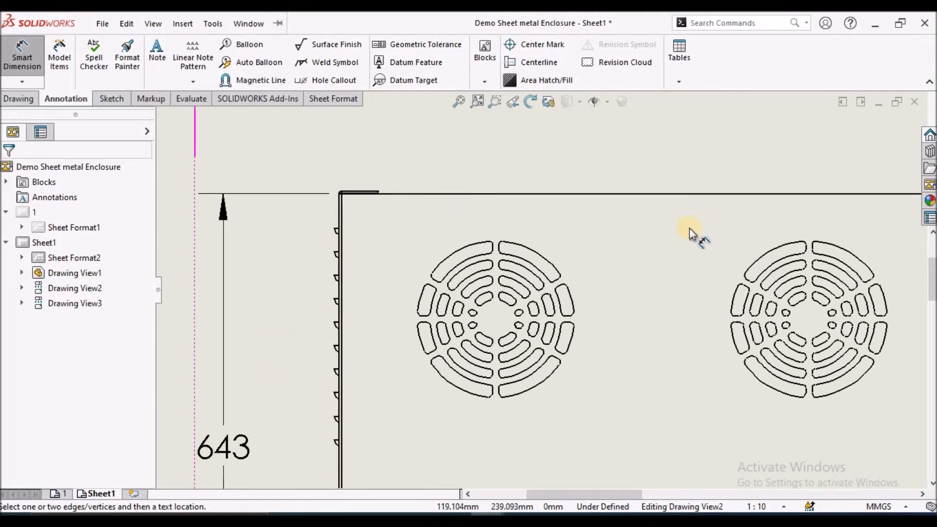
pyautogui.scroll(-5, 696, 262)
pyautogui.scroll(-5, 696, 262)
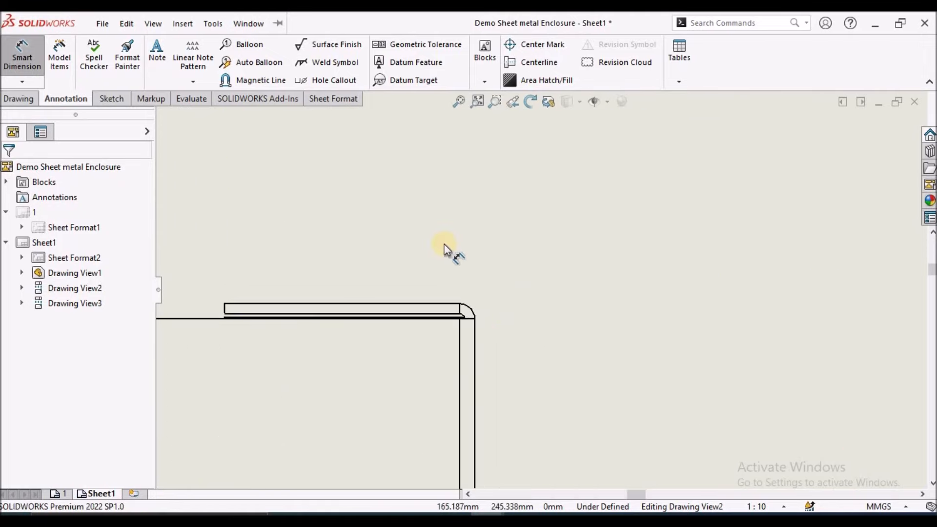
pyautogui.scroll(-1, 366, 272)
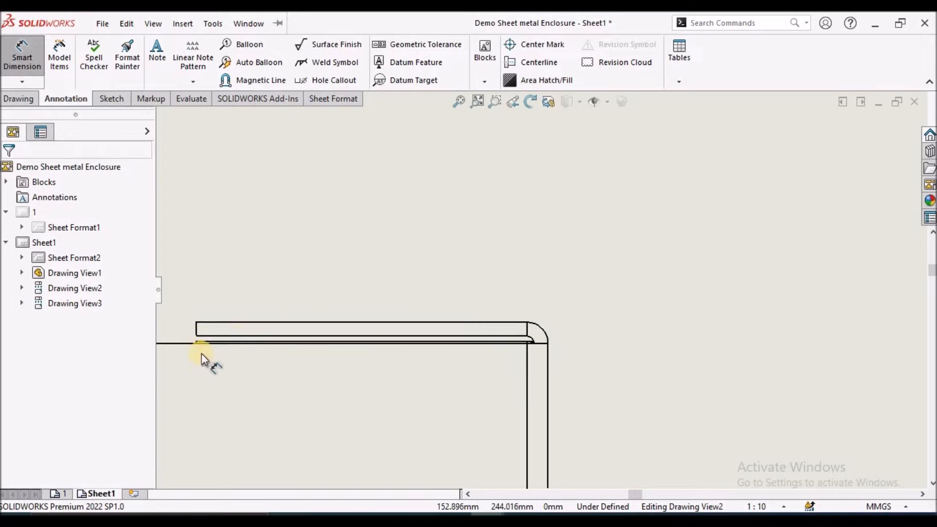
pyautogui.click(197, 330)
pyautogui.click(549, 347)
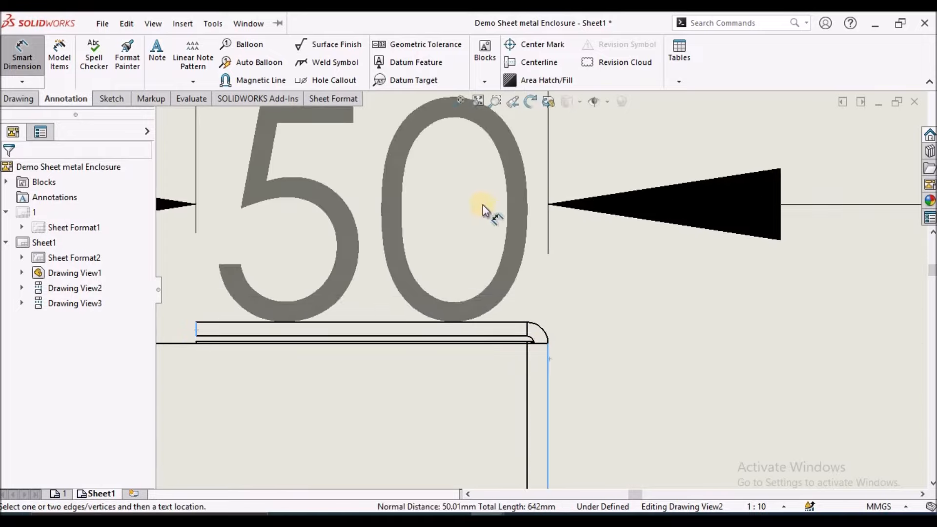
pyautogui.scroll(4, 491, 204)
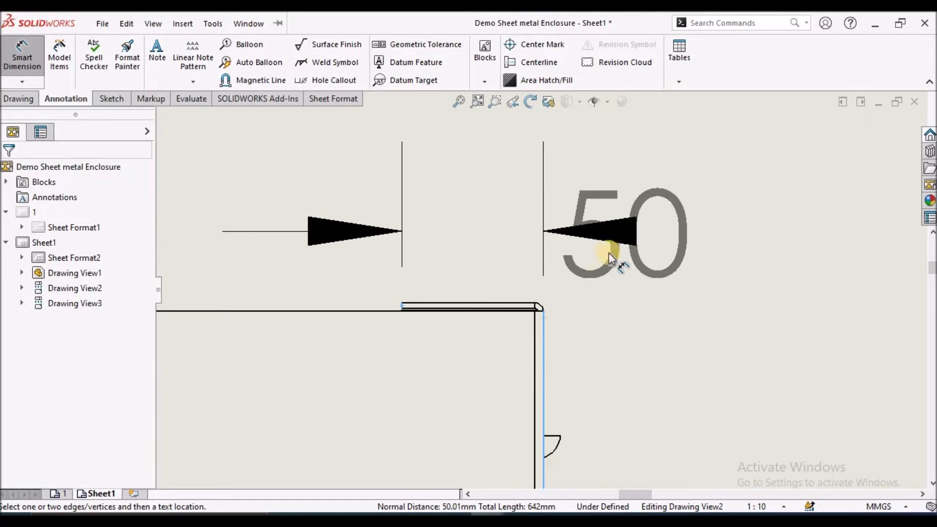
pyautogui.click(715, 167)
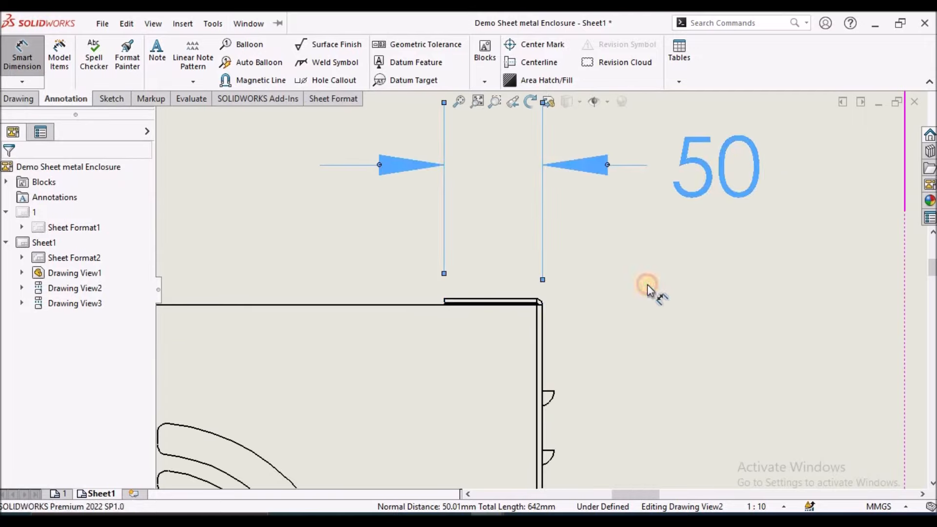
pyautogui.click(633, 309)
# Dimension the horizontal distance in the side view from the sloped edge's upper end to the right outer edge, placing it above the view
pyautogui.scroll(6, 635, 310)
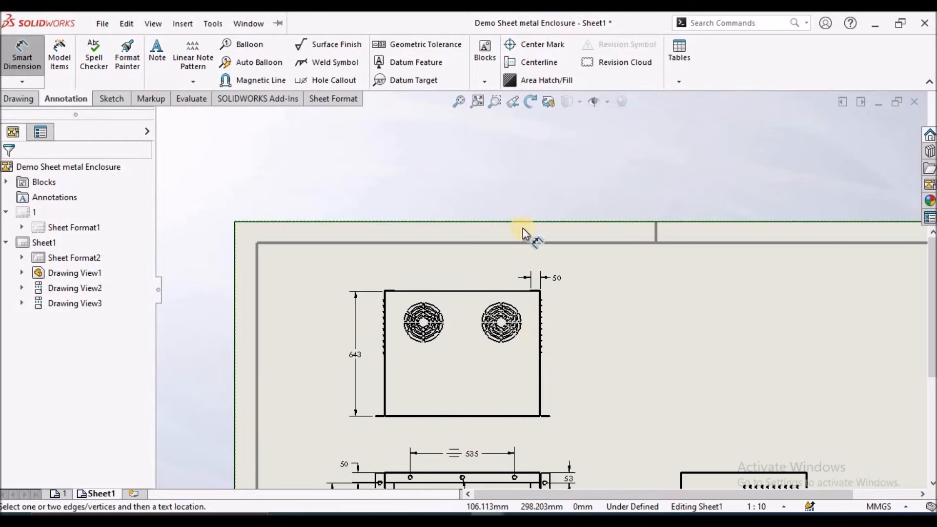
pyautogui.scroll(4, 635, 302)
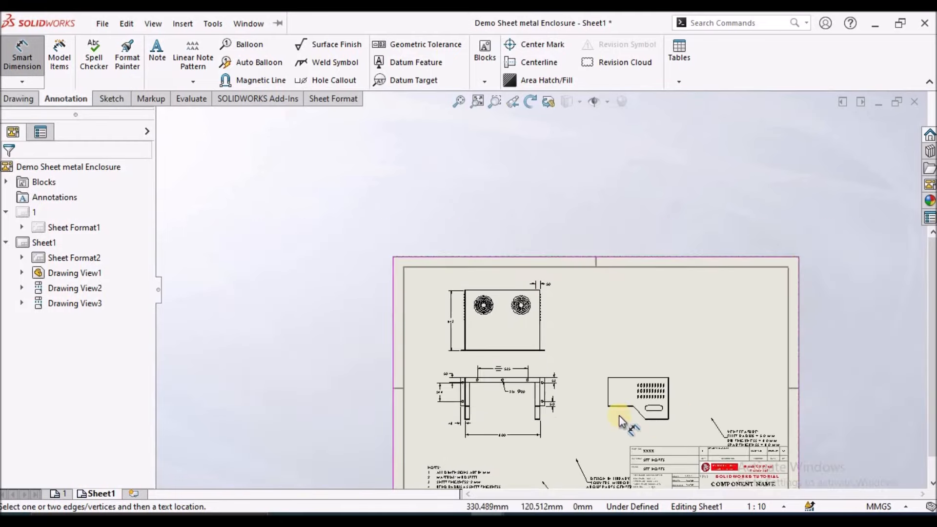
pyautogui.scroll(-6, 666, 360)
pyautogui.scroll(-2, 655, 355)
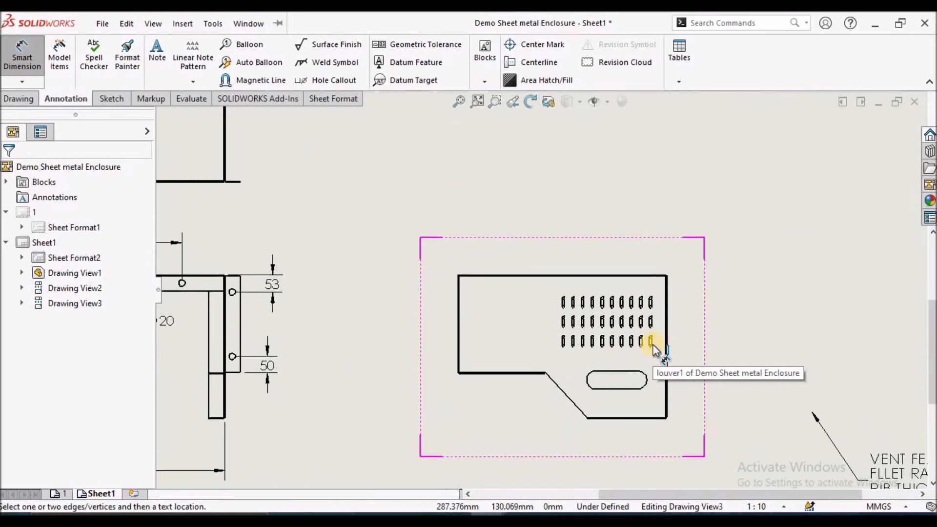
pyautogui.scroll(-1, 656, 353)
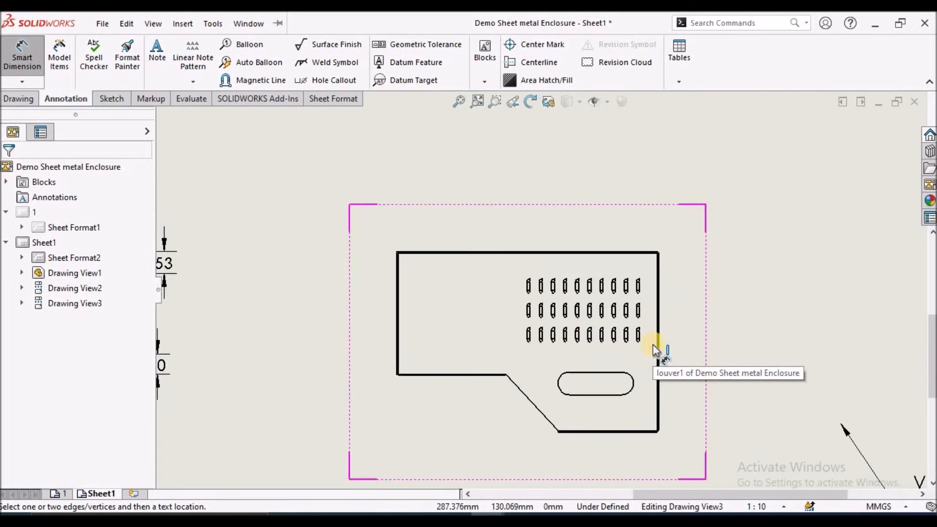
pyautogui.scroll(-5, 477, 370)
pyautogui.scroll(-1, 432, 390)
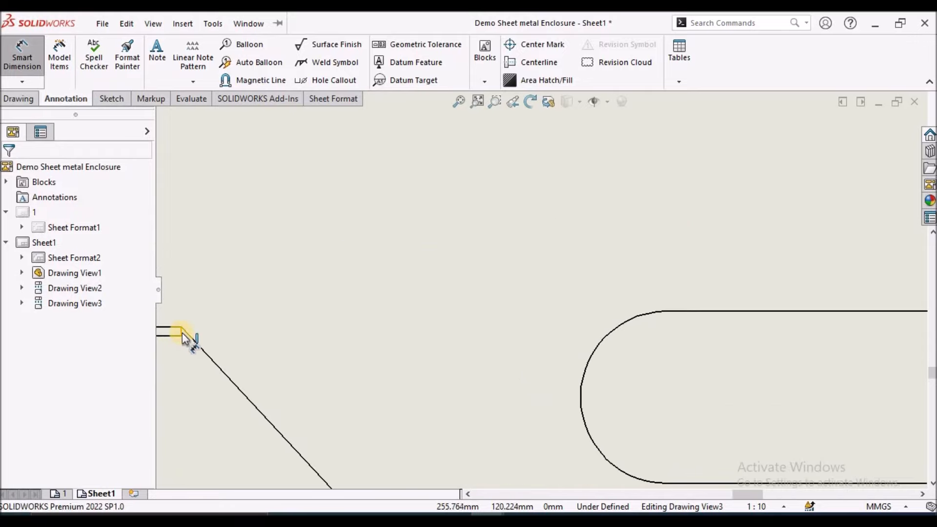
pyautogui.scroll(6, 628, 262)
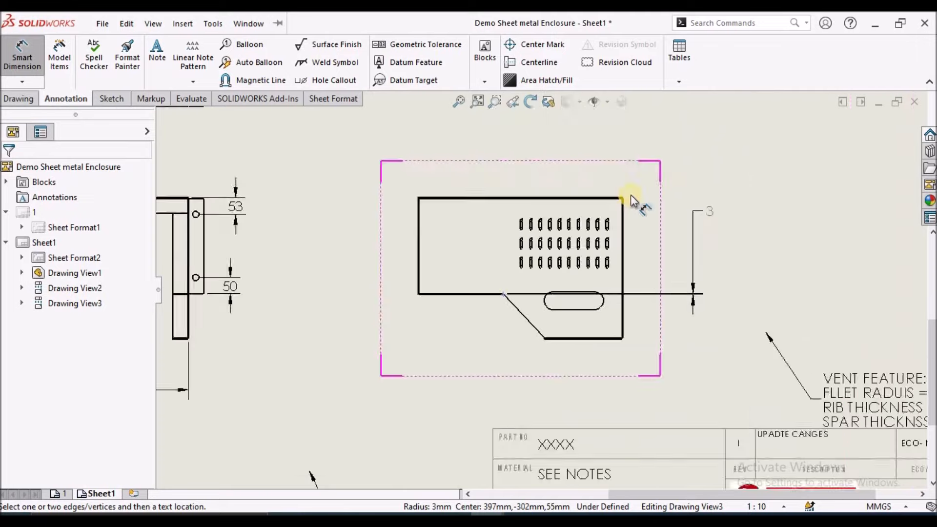
pyautogui.scroll(-5, 669, 202)
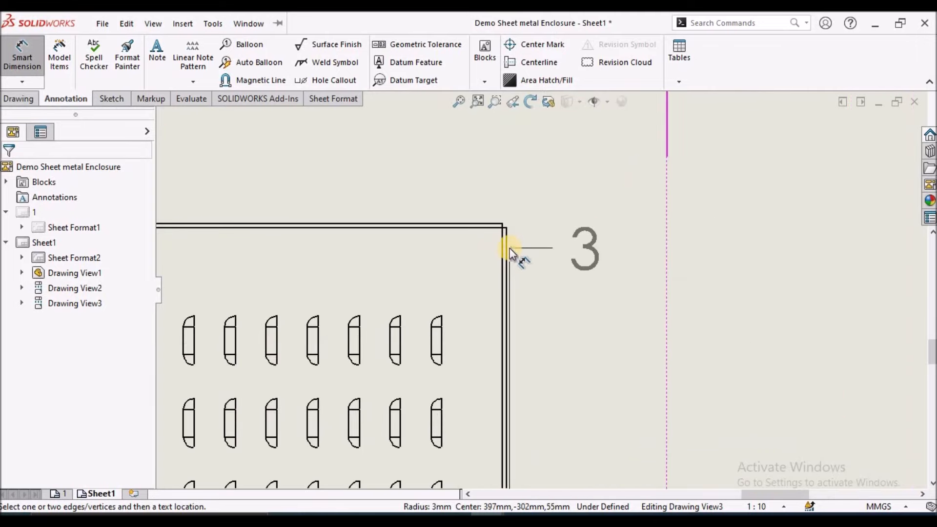
pyautogui.click(508, 251)
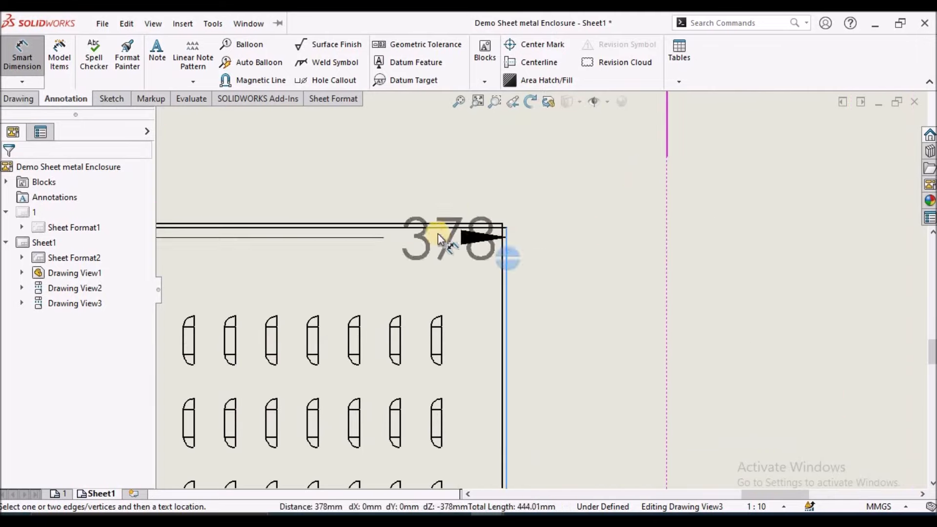
pyautogui.scroll(5, 440, 238)
pyautogui.click(467, 234)
pyautogui.click(622, 284)
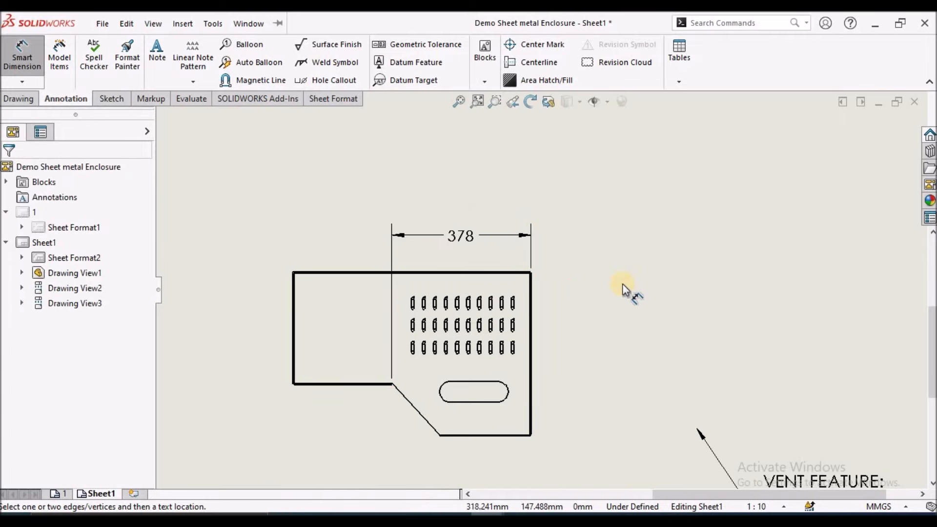
# Dimension the overall horizontal length of the side view between its outermost left and right edges, placing it above the existing 378 dimension
pyautogui.scroll(-3, 298, 314)
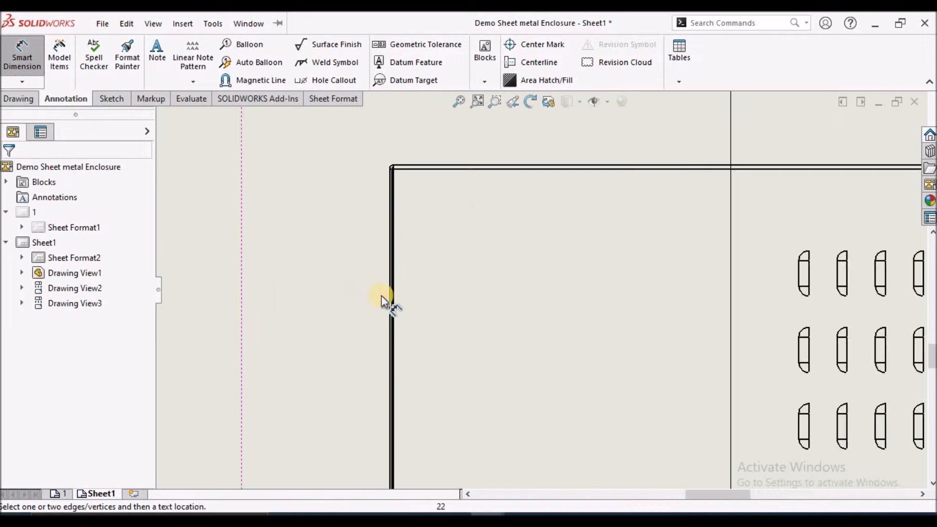
pyautogui.scroll(-2, 424, 283)
pyautogui.scroll(-2, 428, 292)
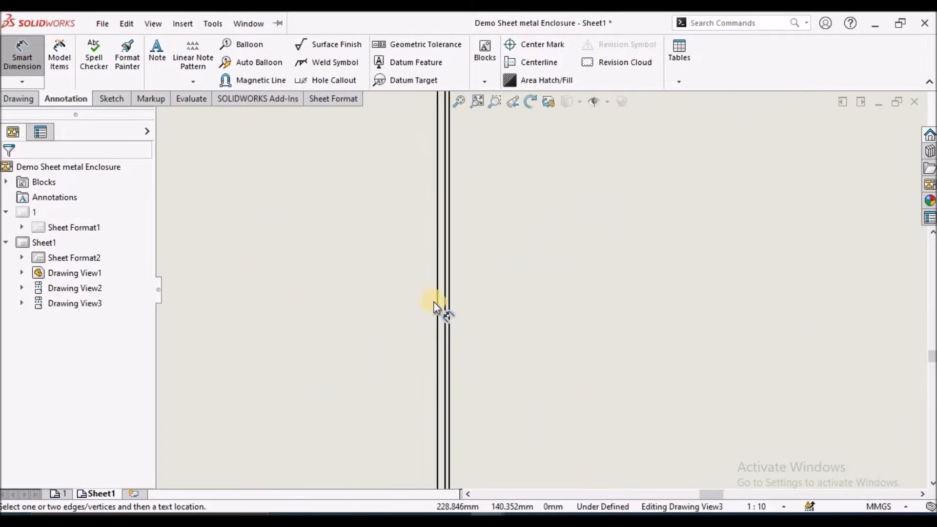
pyautogui.click(440, 307)
pyautogui.scroll(2, 547, 322)
pyautogui.scroll(4, 681, 324)
pyautogui.scroll(-4, 610, 293)
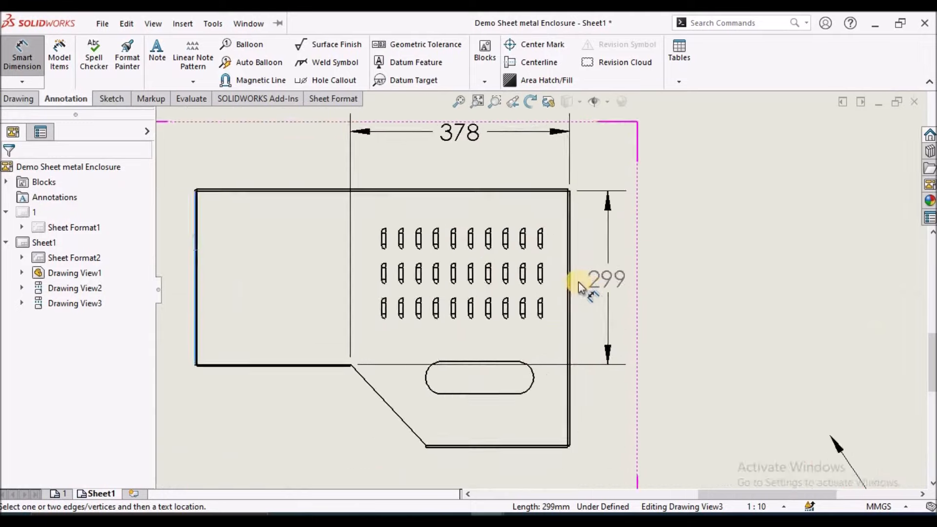
pyautogui.scroll(-2, 521, 281)
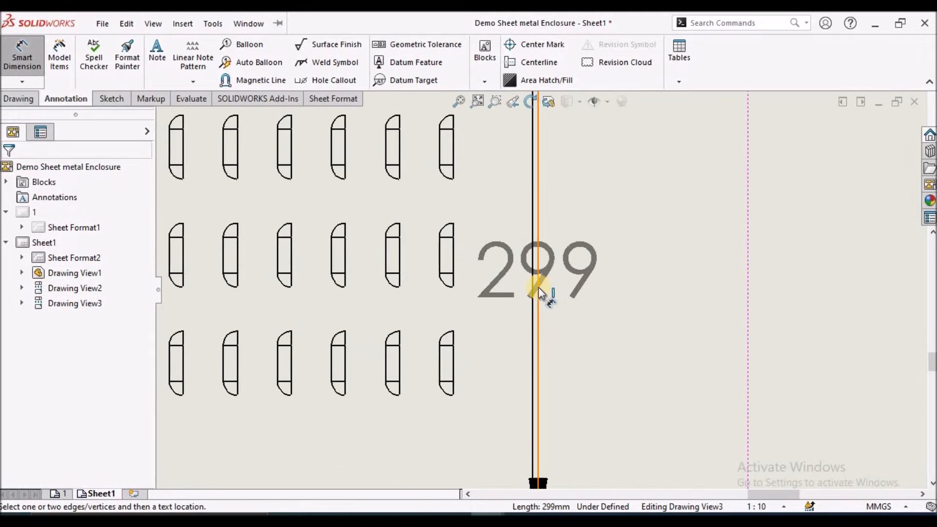
pyautogui.click(537, 293)
pyautogui.scroll(4, 420, 269)
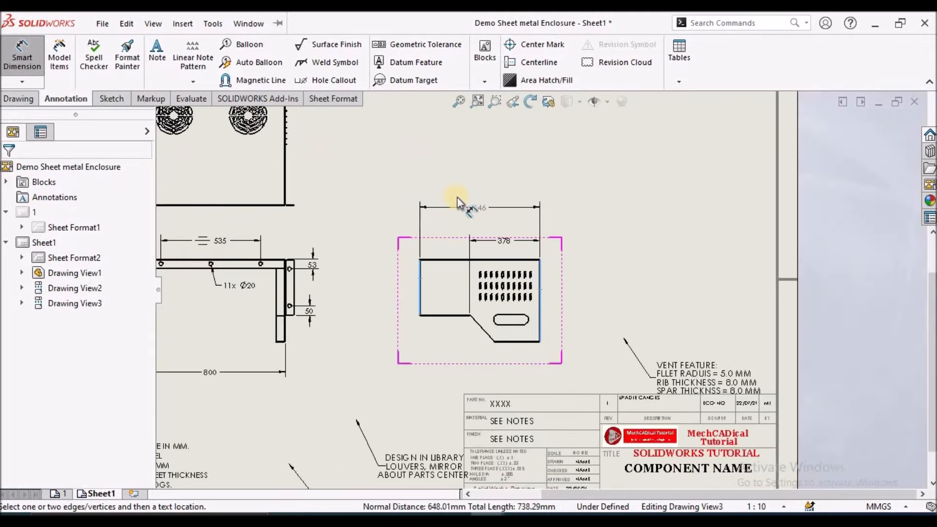
pyautogui.click(482, 218)
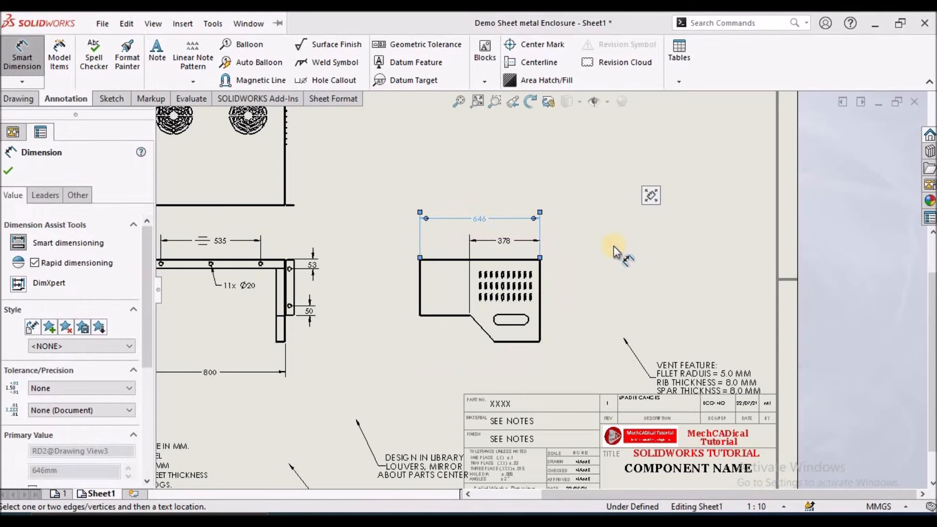
pyautogui.click(614, 247)
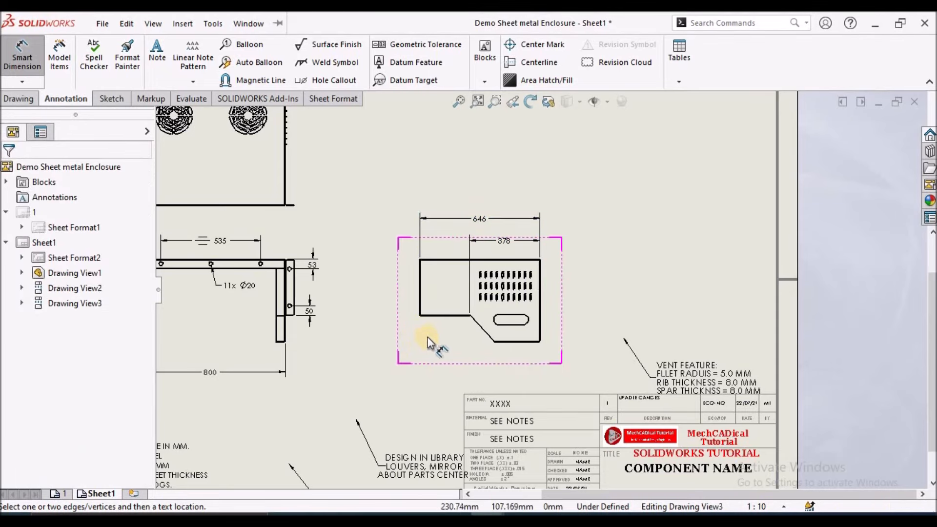
# Dimension the vertical distance in the side view from the short lower-left edge to the bottom edge, placing it left of the view
pyautogui.scroll(-6, 467, 309)
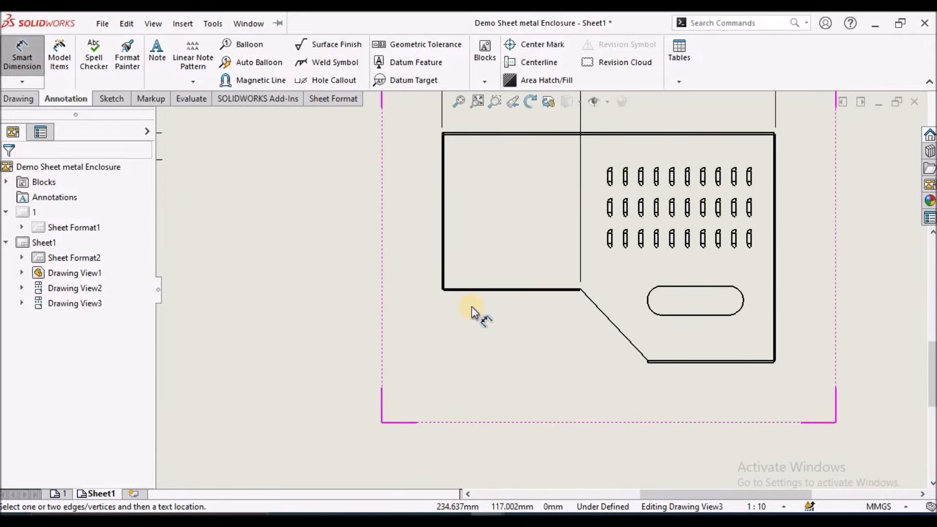
pyautogui.scroll(-2, 472, 307)
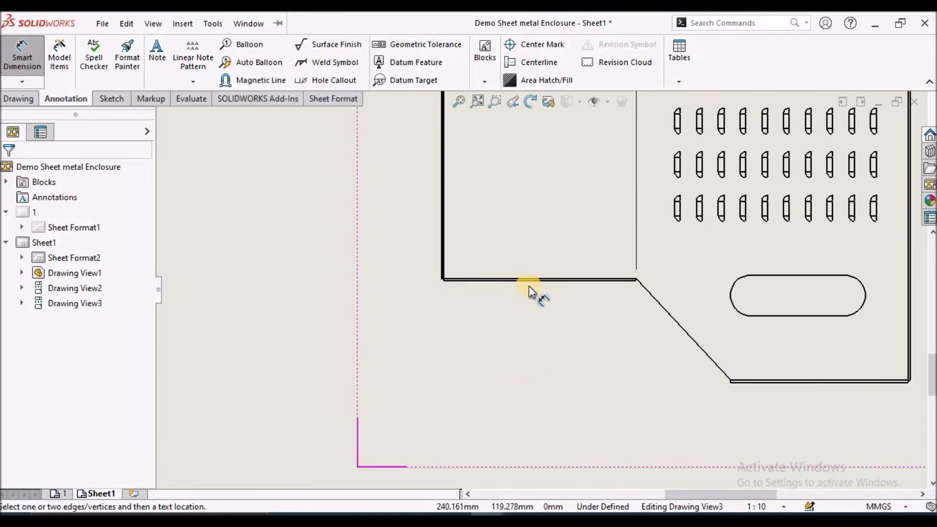
pyautogui.scroll(-2, 537, 277)
pyautogui.click(548, 276)
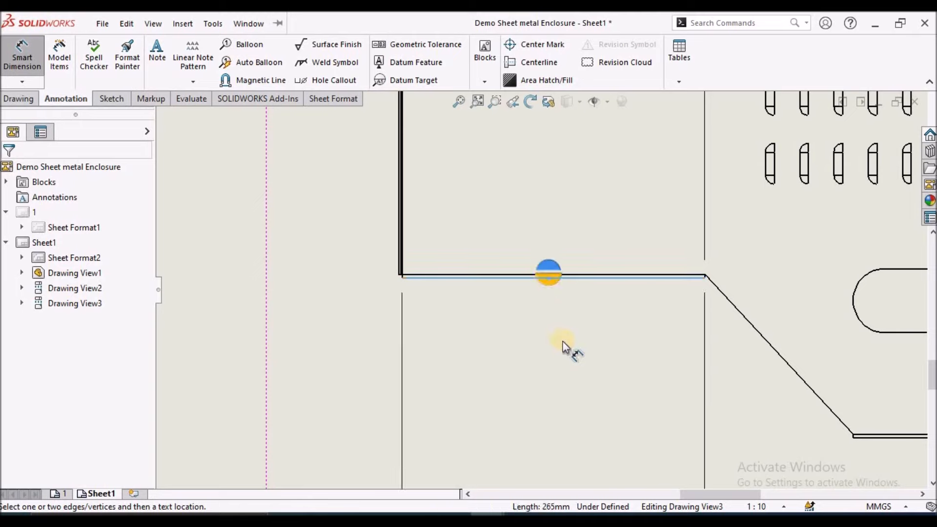
pyautogui.scroll(5, 581, 346)
pyautogui.scroll(-3, 591, 322)
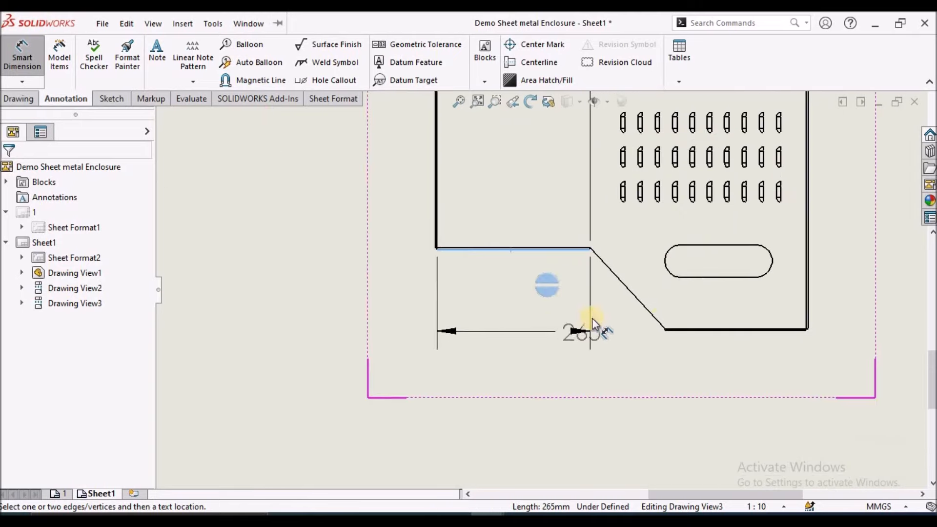
pyautogui.scroll(-3, 704, 316)
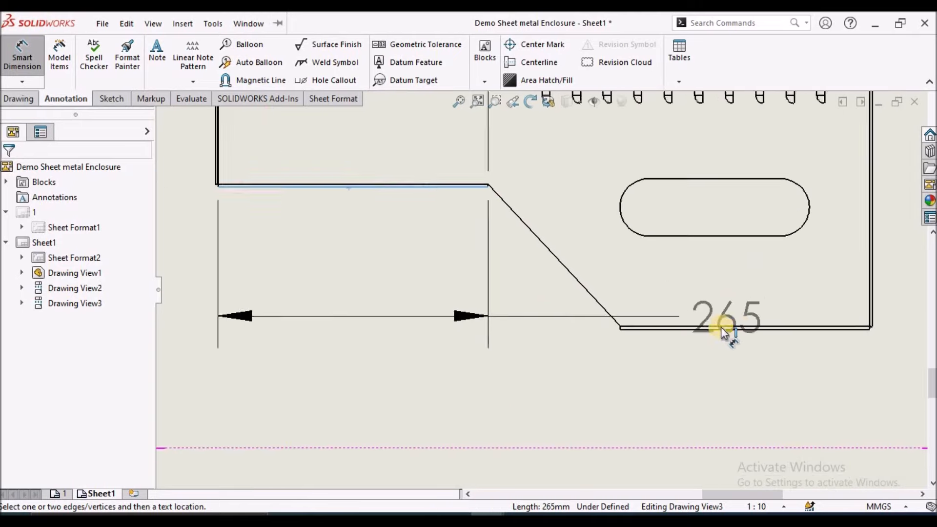
pyautogui.click(677, 331)
pyautogui.scroll(5, 244, 327)
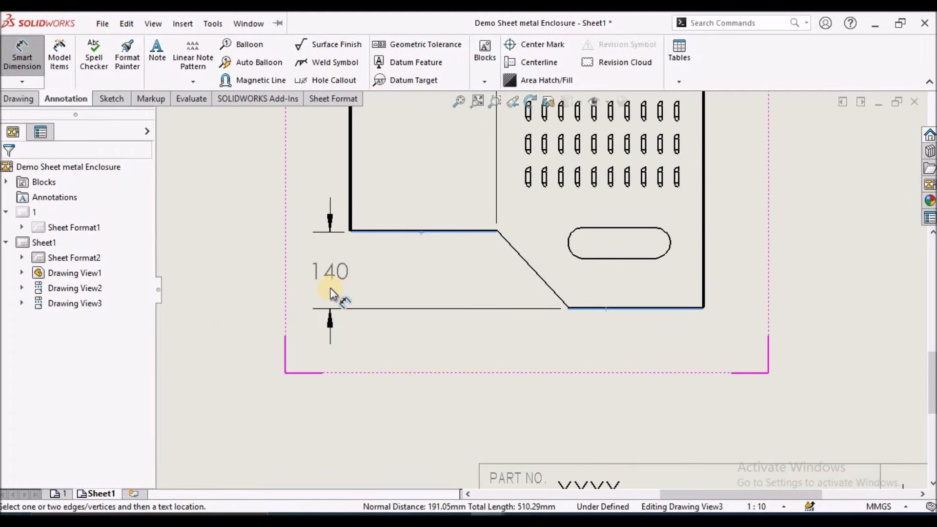
pyautogui.click(310, 287)
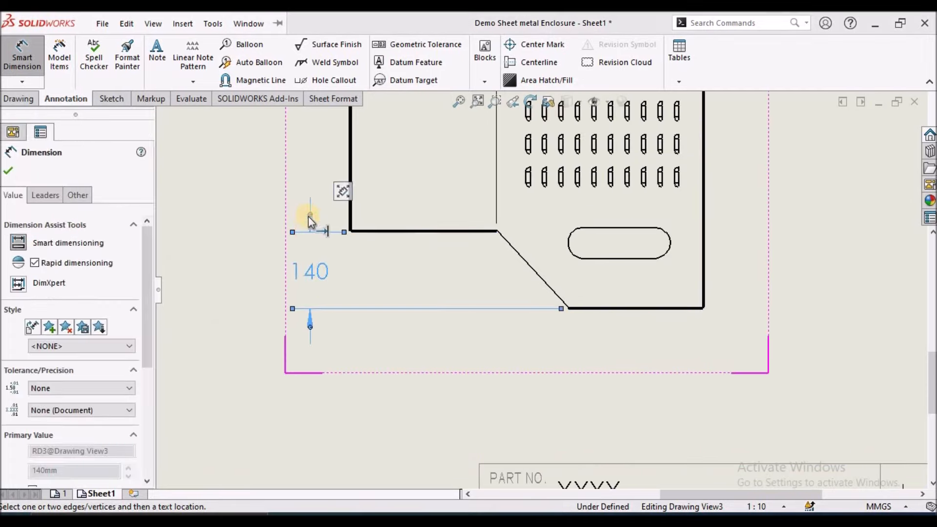
pyautogui.press('Escape')
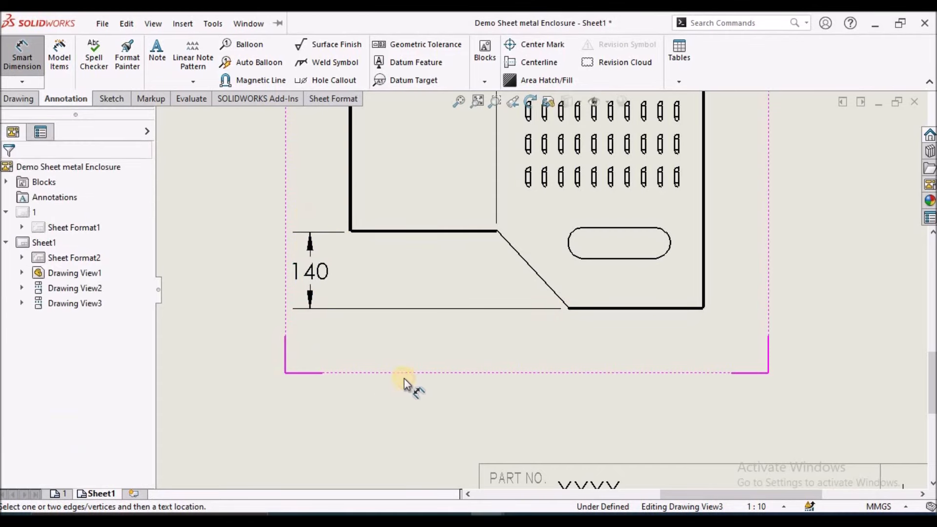
# Dimension the horizontal distance in the side view from the upper-right louver's straight edge to the cover's right outer edge, placing it below the 378 dimension
pyautogui.scroll(5, 586, 264)
pyautogui.scroll(-4, 647, 224)
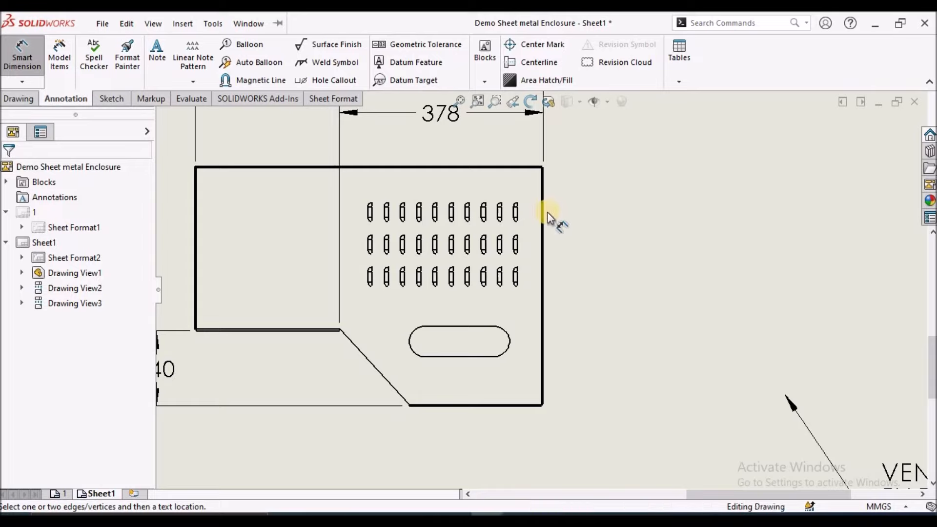
pyautogui.scroll(-3, 604, 239)
pyautogui.scroll(-1, 605, 239)
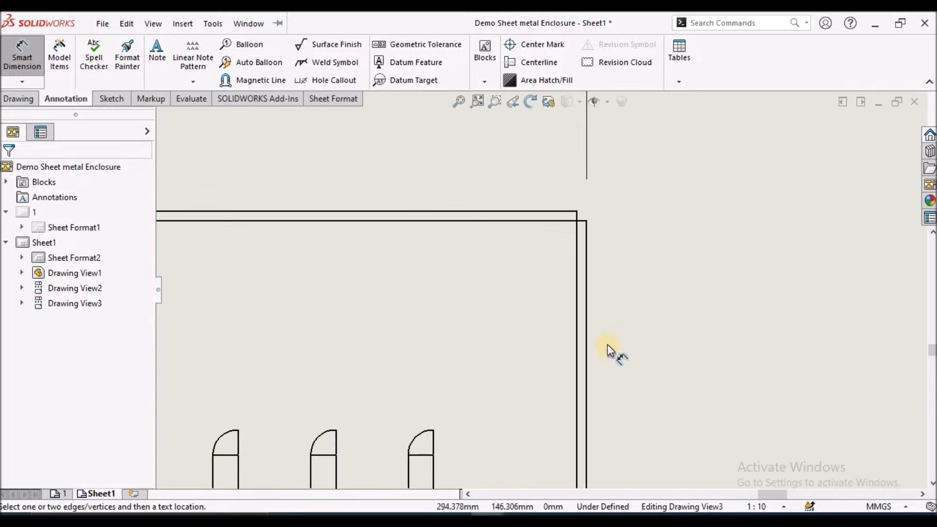
pyautogui.click(587, 329)
pyautogui.click(433, 452)
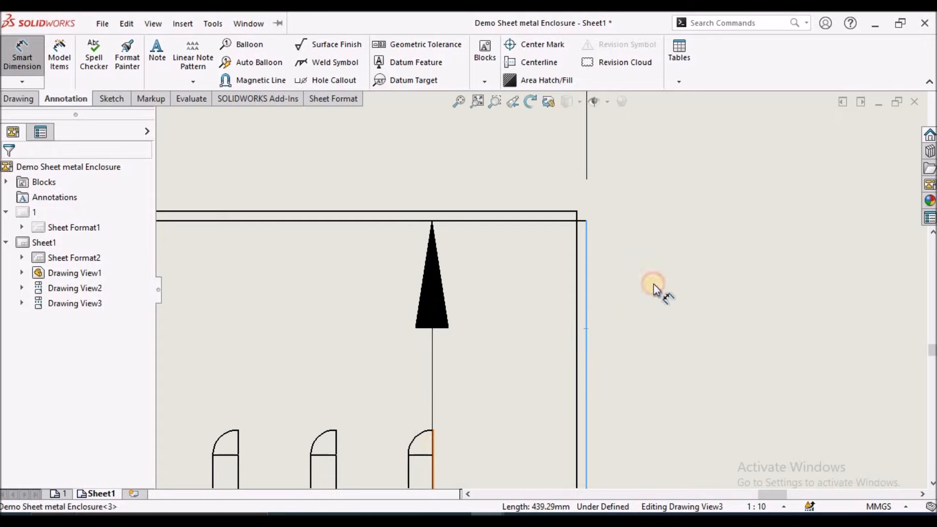
pyautogui.scroll(4, 651, 263)
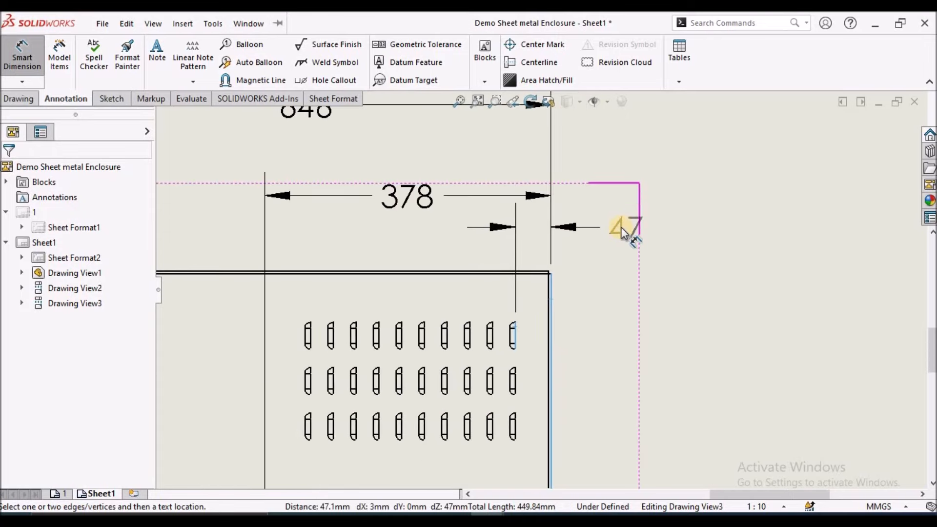
pyautogui.click(652, 228)
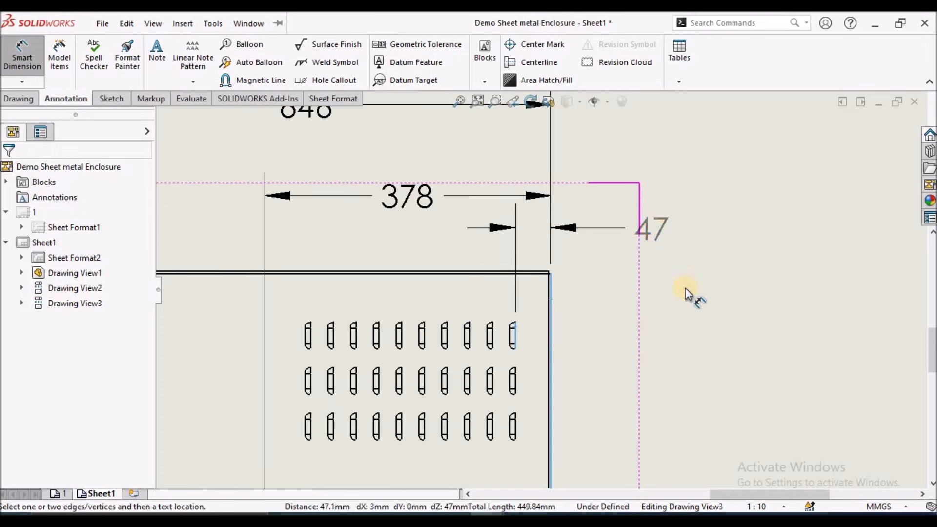
pyautogui.click(681, 291)
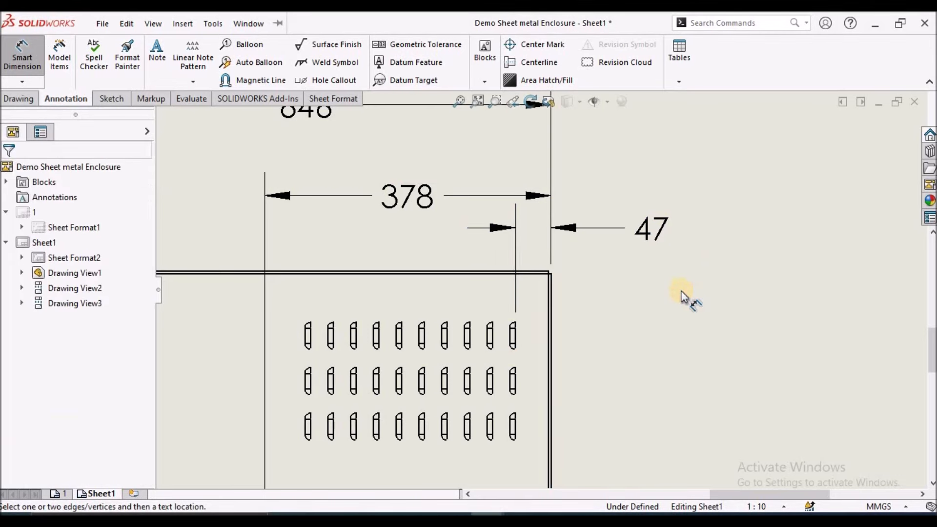
# Dimension the horizontal spacing between the two rightmost top-row louvers using their upper cross-line midpoints, placing it above the 378 dimension
pyautogui.scroll(-8, 513, 337)
pyautogui.scroll(-2, 566, 353)
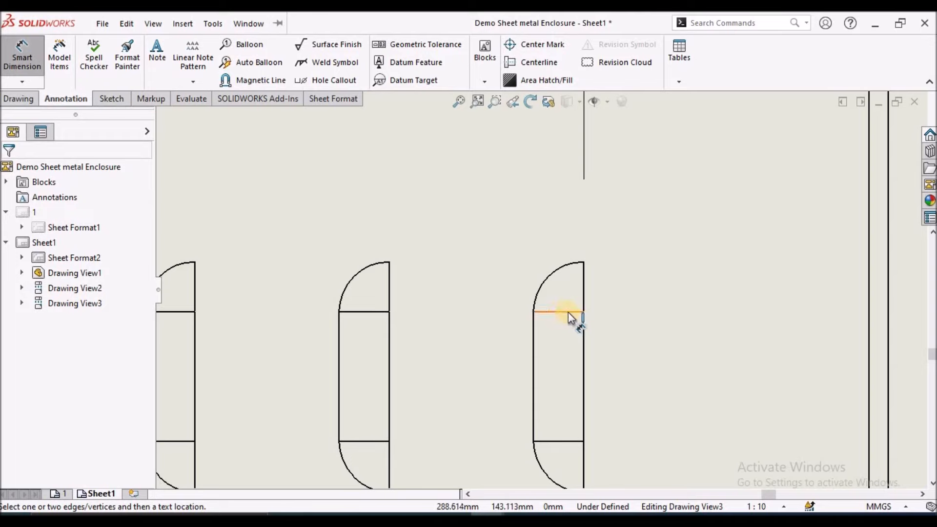
pyautogui.rightClick(568, 312)
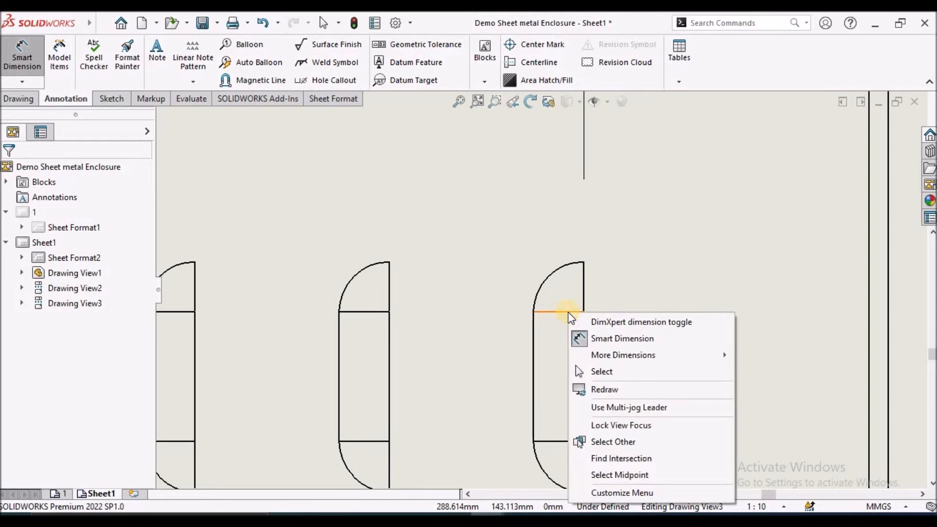
pyautogui.click(619, 475)
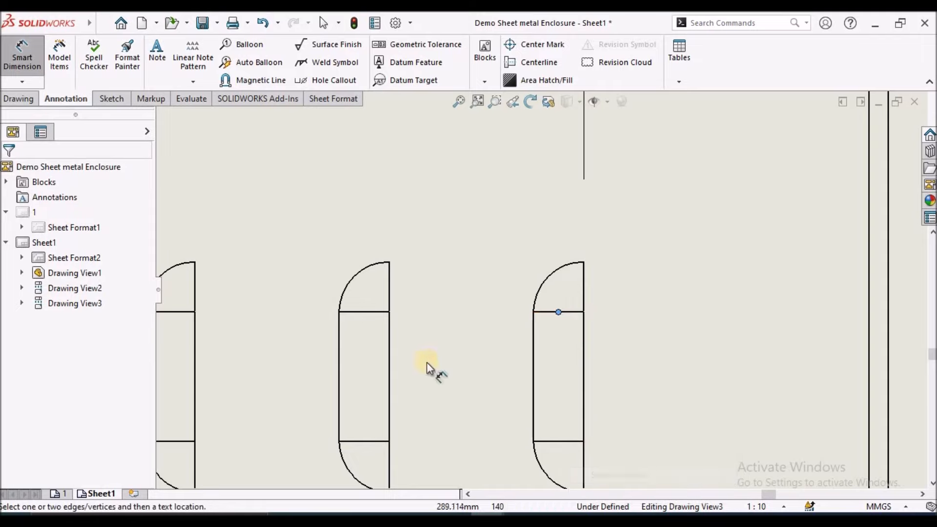
pyautogui.rightClick(370, 316)
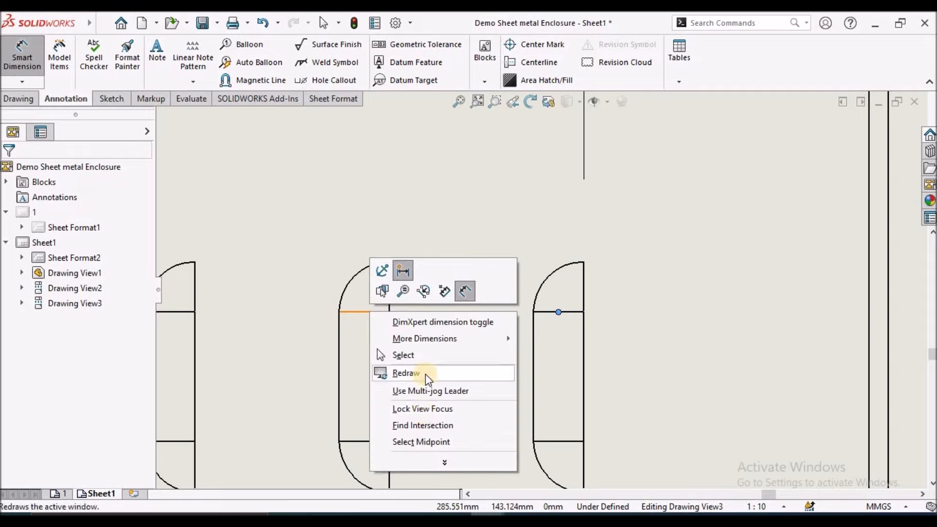
pyautogui.click(427, 442)
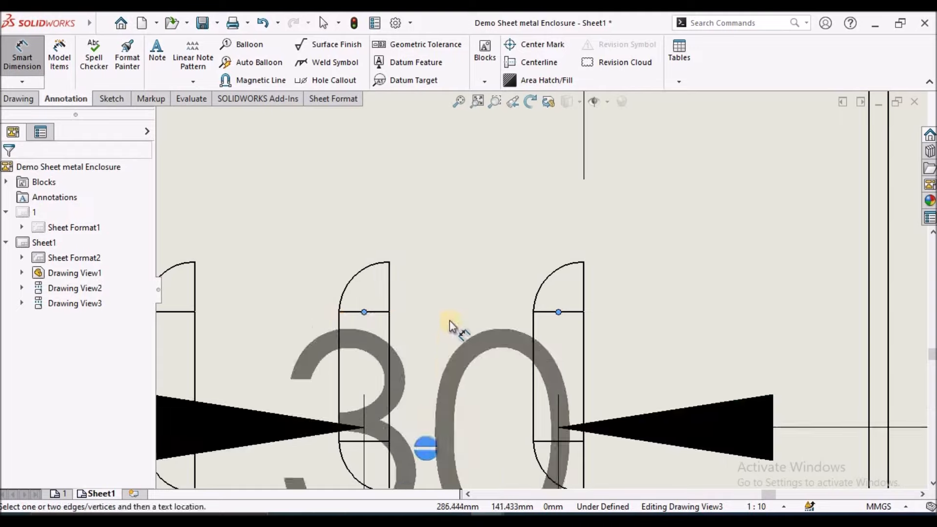
pyautogui.scroll(6, 465, 234)
pyautogui.scroll(-6, 527, 172)
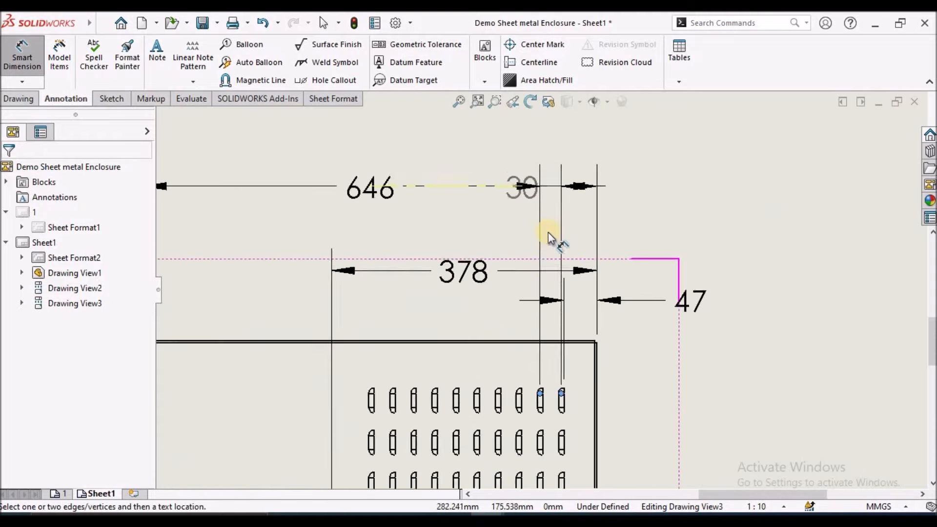
pyautogui.scroll(-3, 537, 312)
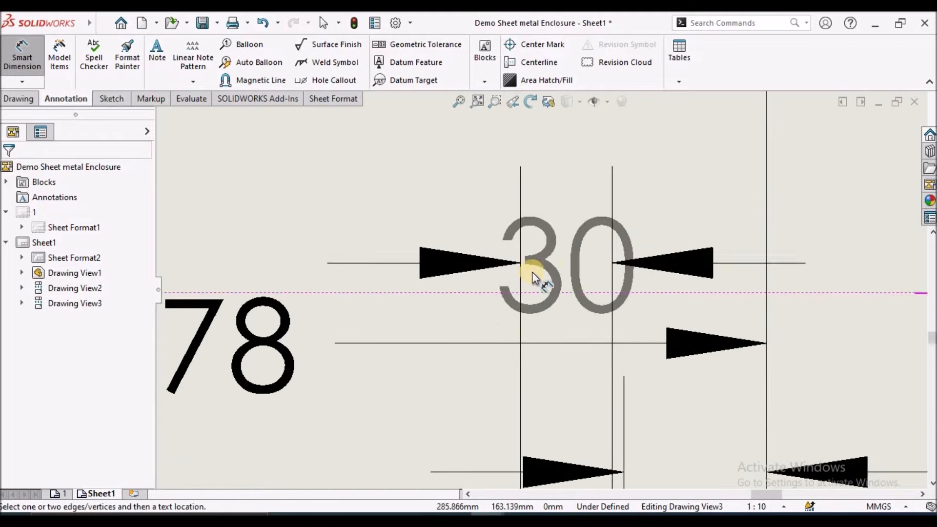
pyautogui.scroll(3, 532, 280)
pyautogui.scroll(-3, 524, 277)
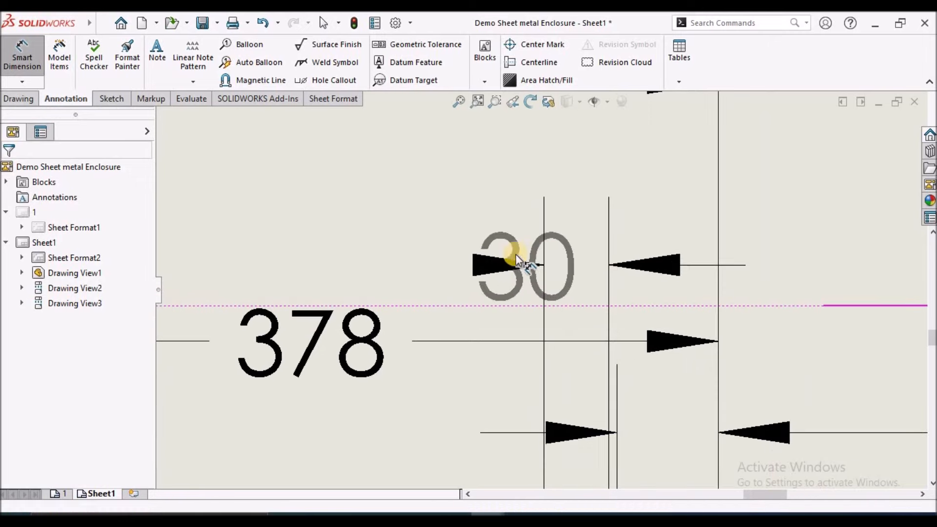
pyautogui.click(366, 249)
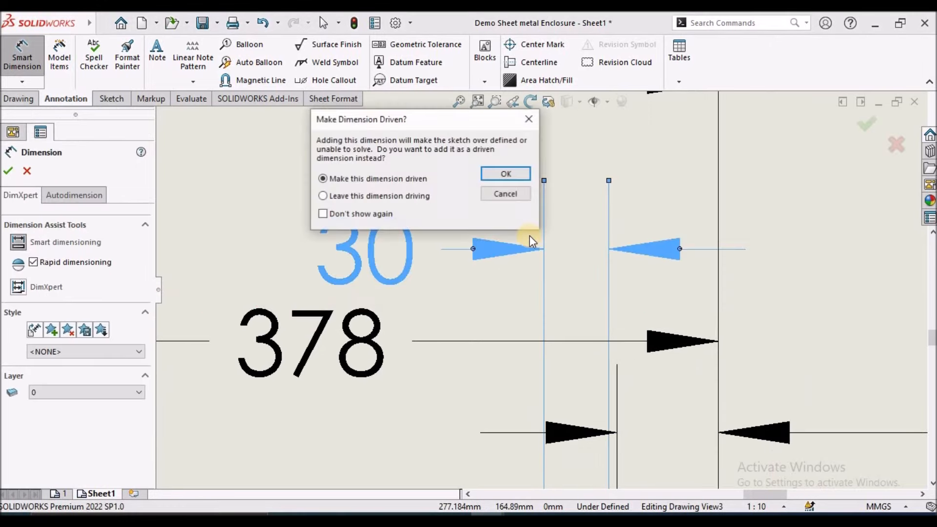
# Accept the horizontal spacing dimension between the two rightmost top-row louvers as a driven dimension
pyautogui.click(507, 174)
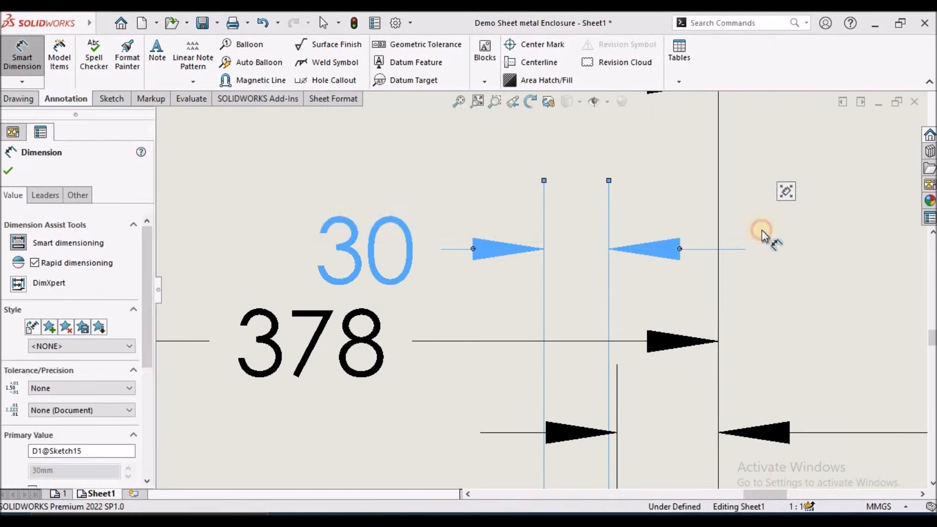
pyautogui.press('Escape')
pyautogui.scroll(3, 763, 230)
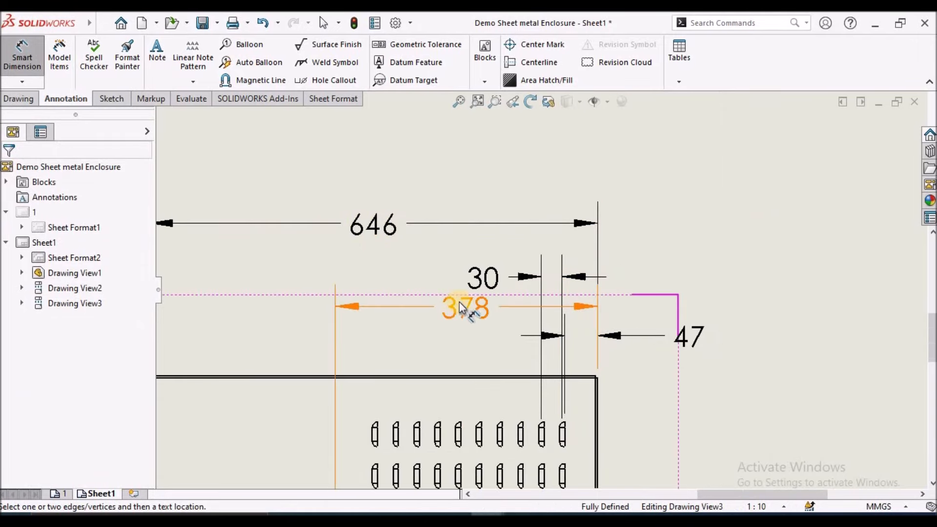
# Spread out the dimensions above the side view, stacking 646, 378, 47 and 30 from top to bottom
pyautogui.moveTo(389, 224); pyautogui.dragTo(391, 176)
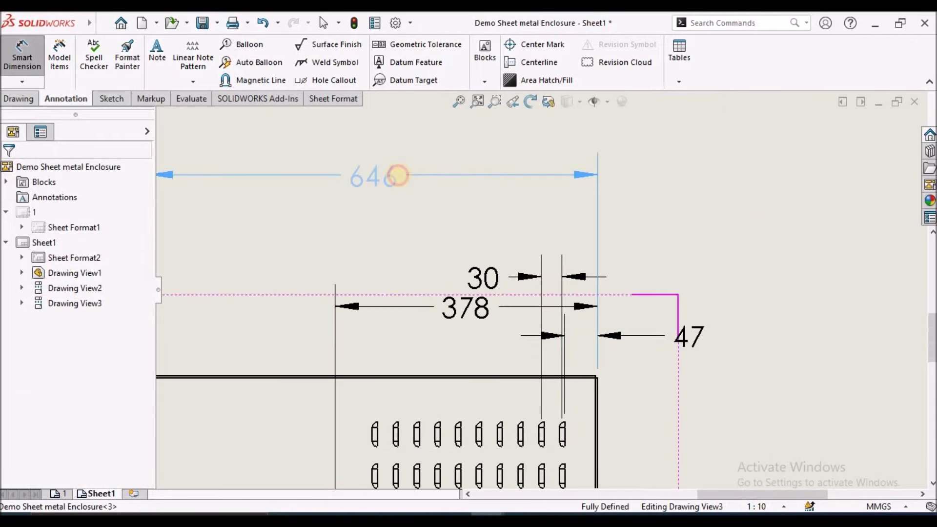
pyautogui.moveTo(462, 304); pyautogui.dragTo(452, 231)
pyautogui.moveTo(690, 336); pyautogui.dragTo(674, 294)
pyautogui.moveTo(488, 286); pyautogui.dragTo(476, 341)
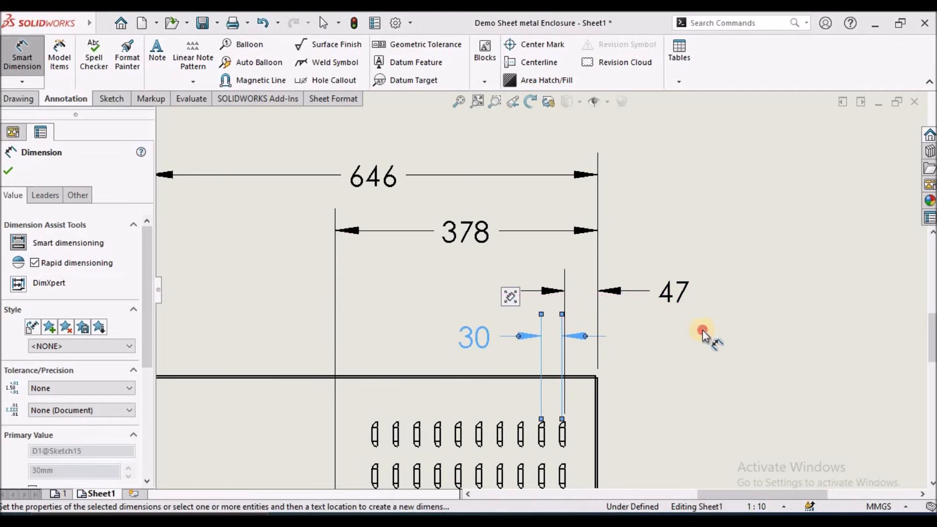
pyautogui.click(706, 335)
# Fine-tune the spacing of the stacked dimensions by shifting the 47, 378 and 646 dimensions slightly downward
pyautogui.scroll(-2, 586, 356)
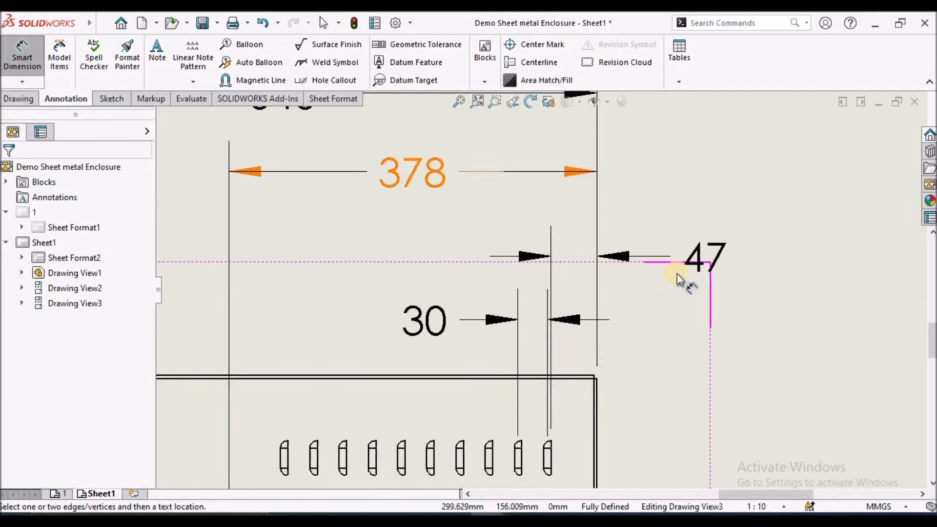
pyautogui.click(705, 266)
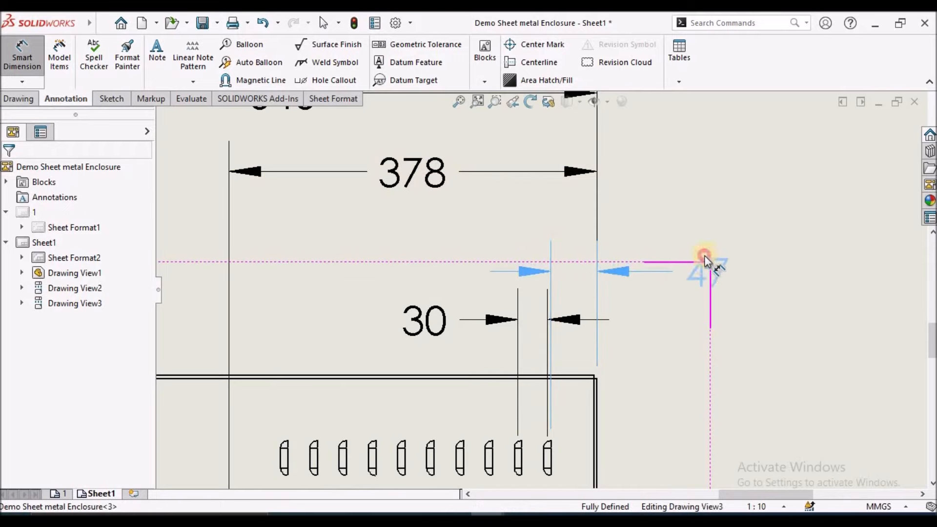
pyautogui.click(740, 322)
pyautogui.scroll(4, 740, 322)
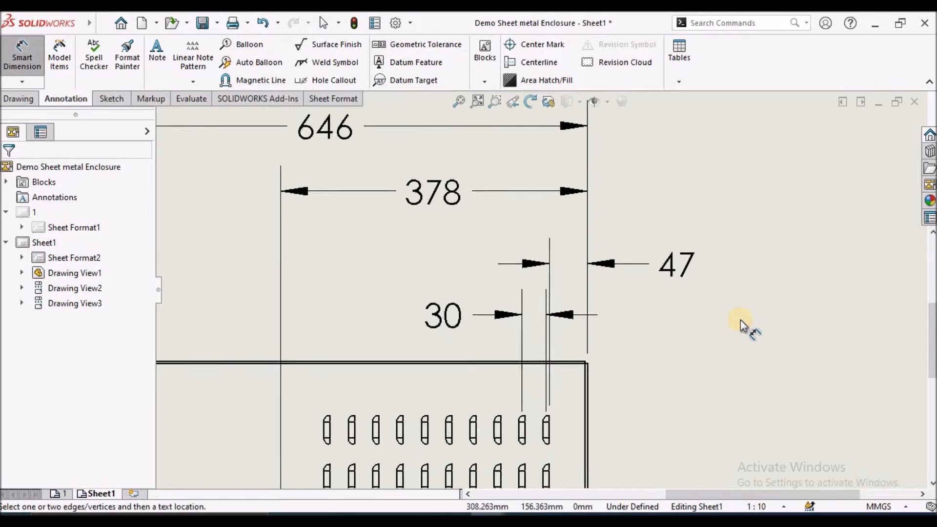
pyautogui.scroll(-3, 497, 254)
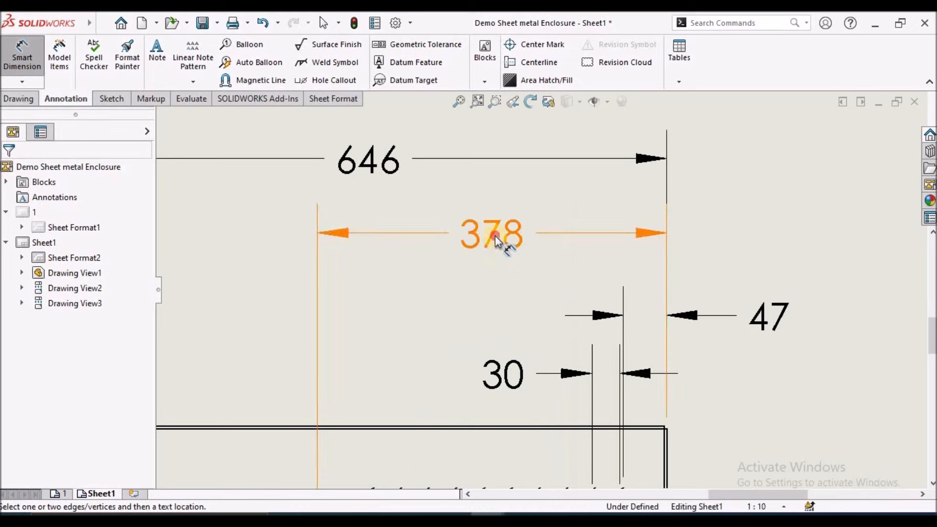
pyautogui.click(497, 251)
pyautogui.moveTo(385, 169); pyautogui.dragTo(384, 179)
pyautogui.click(768, 262)
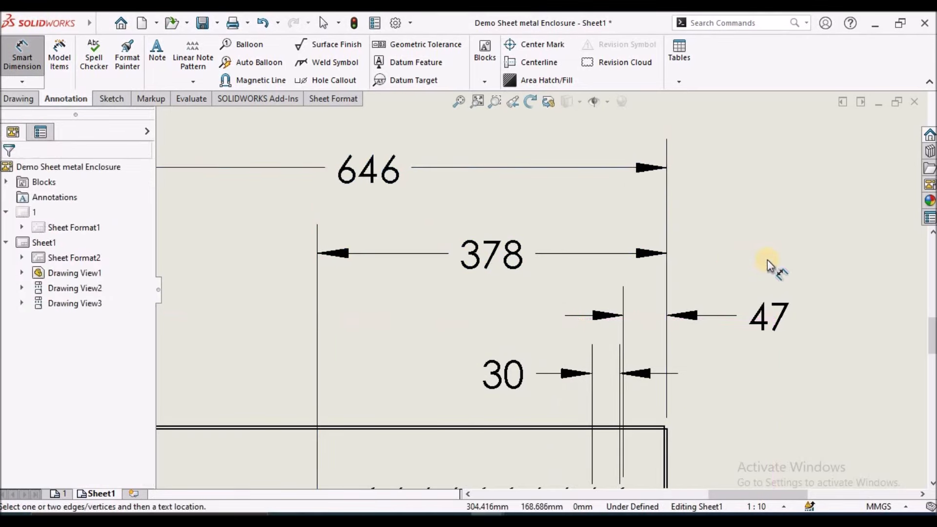
pyautogui.scroll(2, 761, 264)
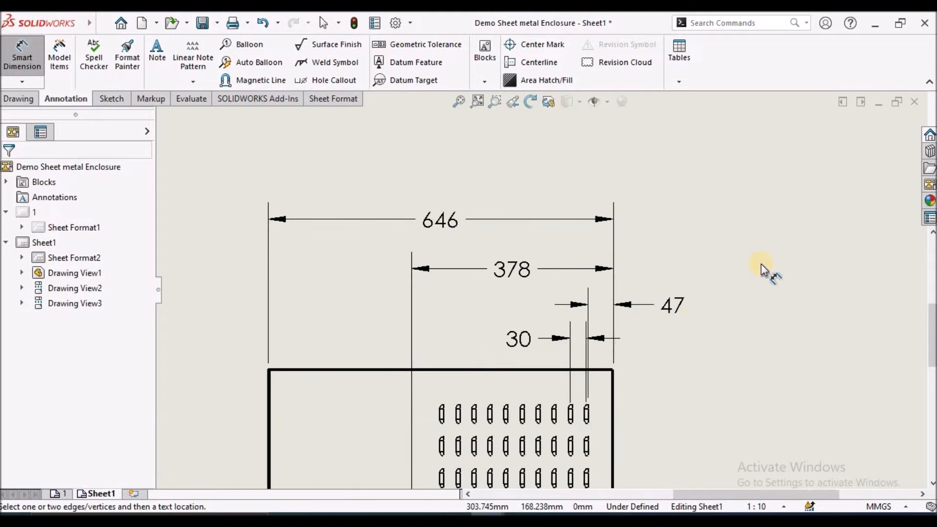
# Add a driven vertical dimension between the right-edge midpoints of the last louvers in the first and second rows
pyautogui.scroll(-3, 575, 402)
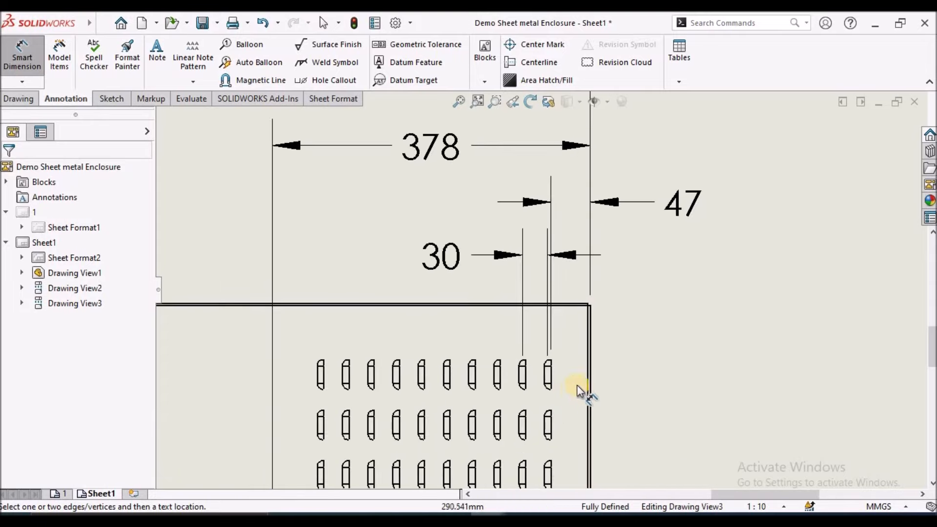
pyautogui.scroll(-5, 569, 385)
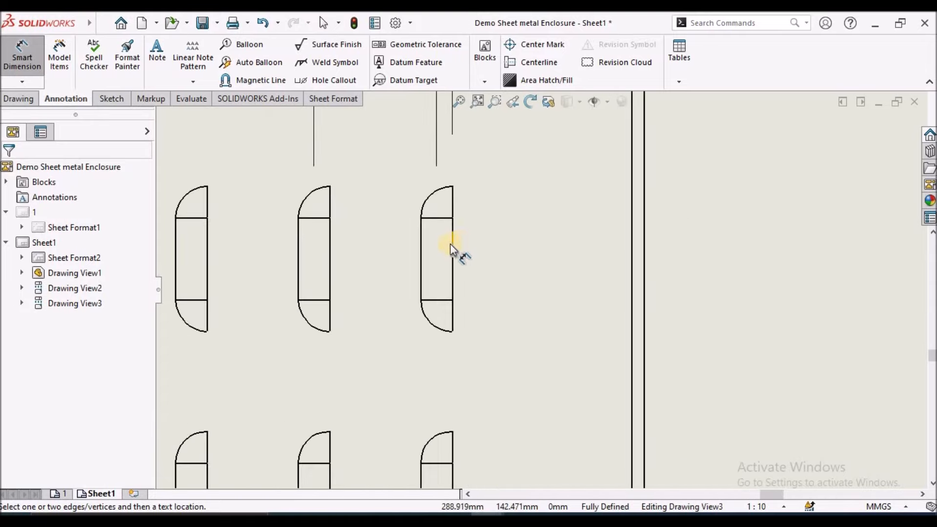
pyautogui.rightClick(453, 245)
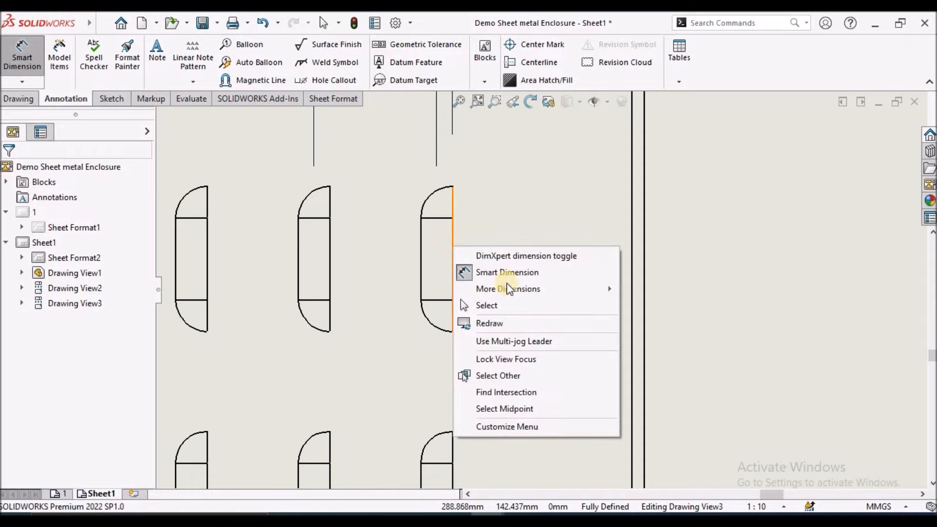
pyautogui.click(541, 408)
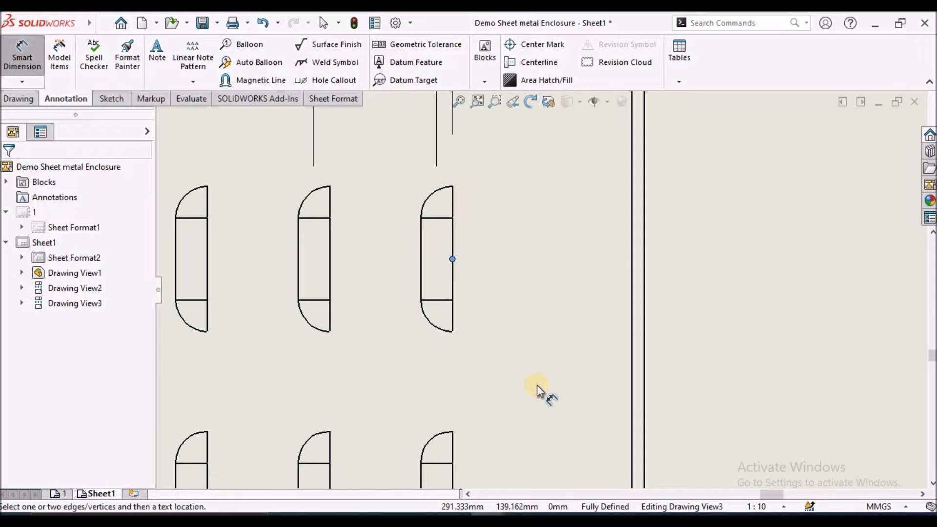
pyautogui.scroll(4, 517, 376)
pyautogui.scroll(-2, 535, 309)
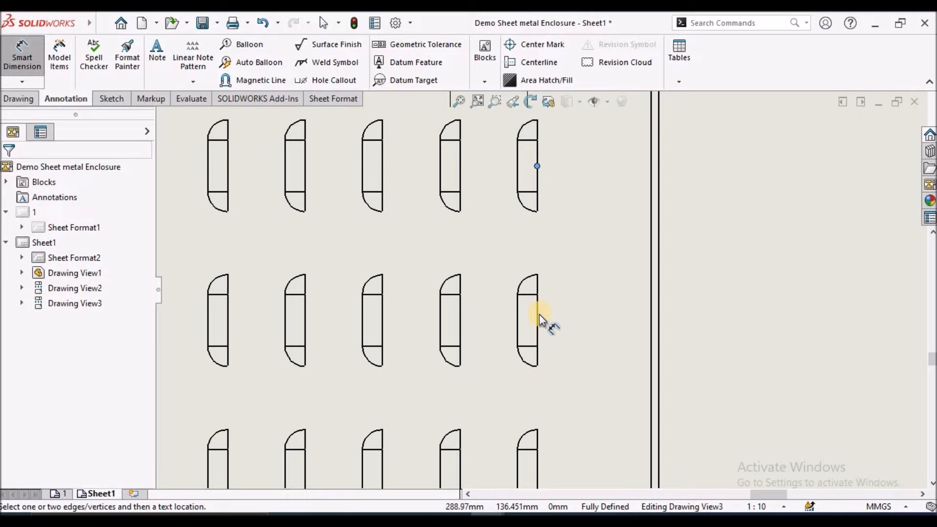
pyautogui.rightClick(537, 316)
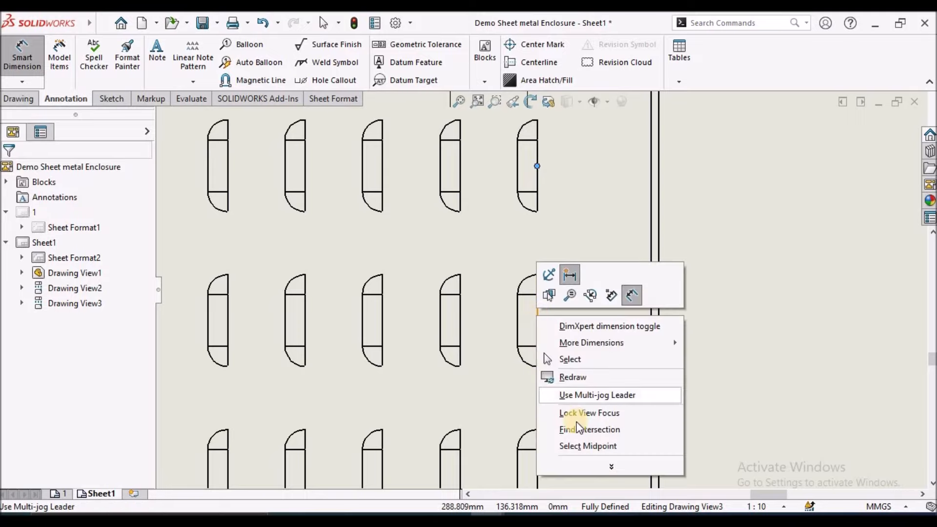
pyautogui.click(593, 447)
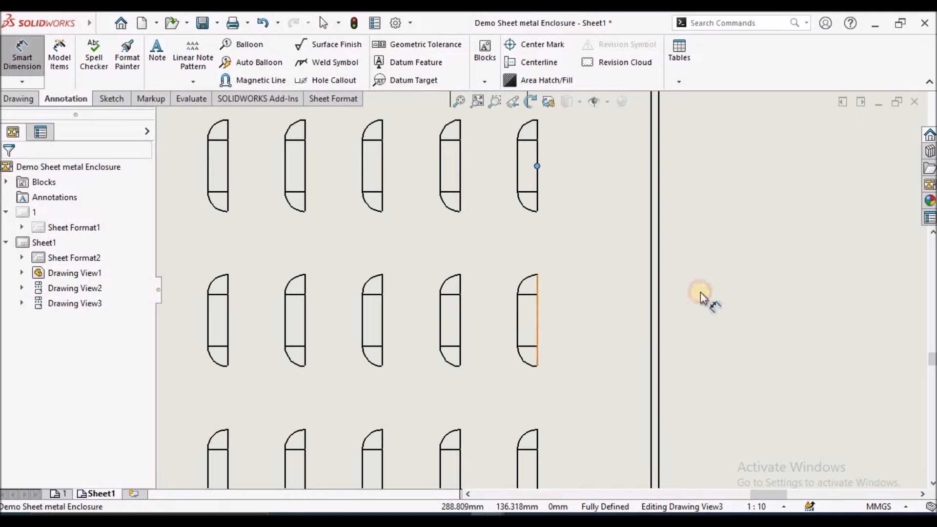
pyautogui.click(821, 237)
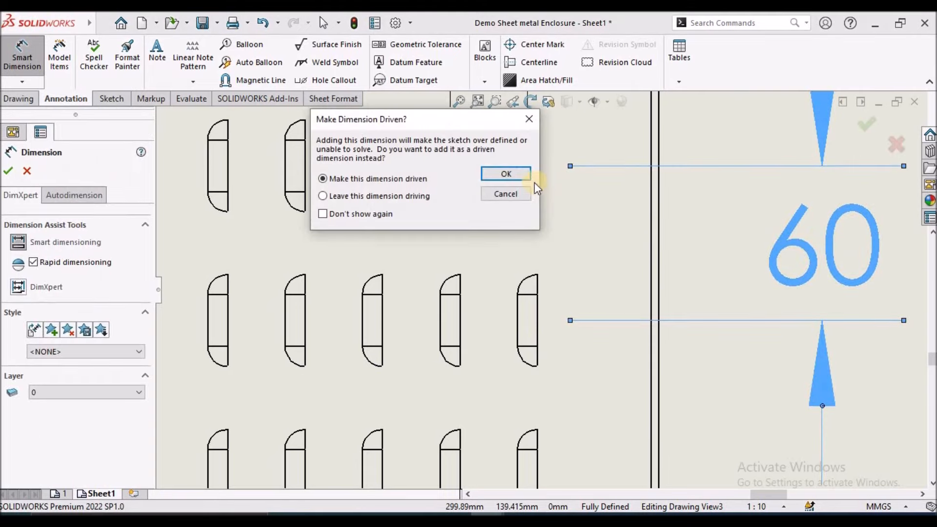
pyautogui.click(505, 172)
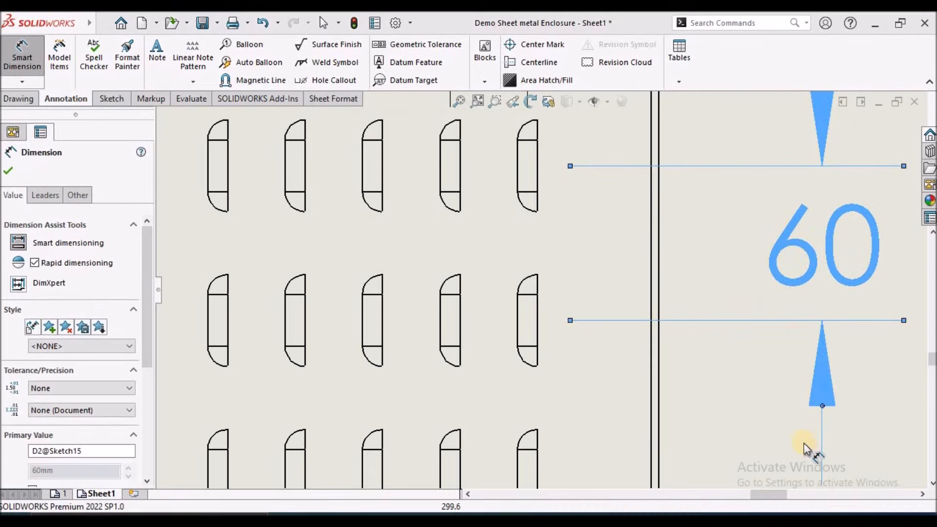
pyautogui.click(734, 414)
# Add a driven vertical dimension between the right-edge midpoints of the last louvers in the second and third rows
pyautogui.scroll(4, 728, 404)
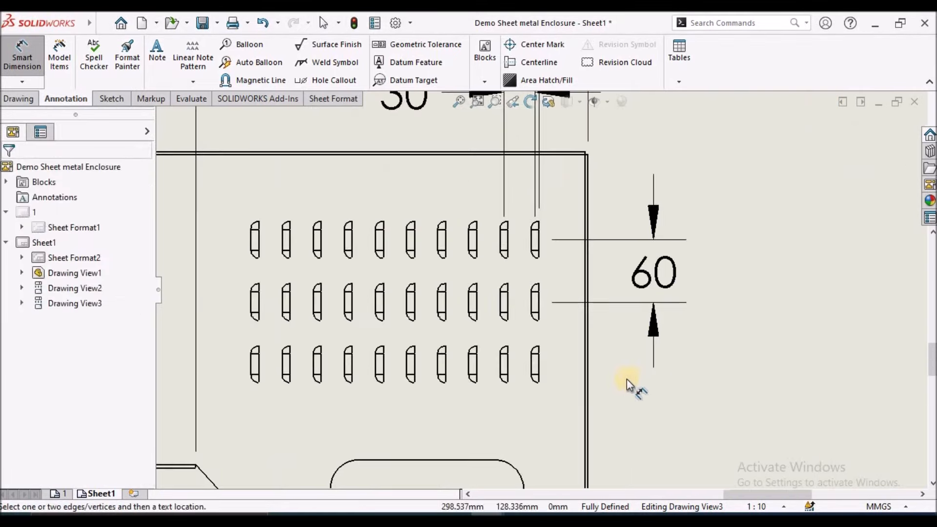
pyautogui.scroll(-2, 628, 380)
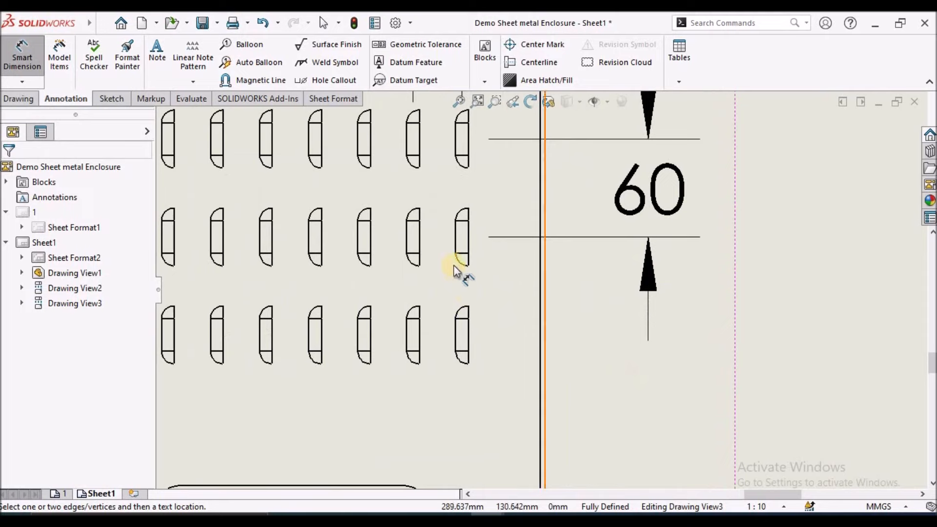
pyautogui.rightClick(467, 237)
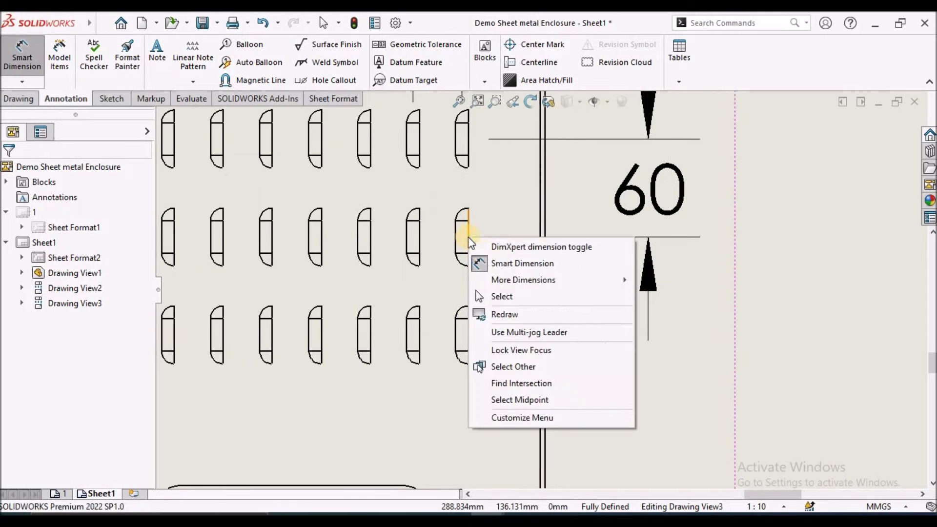
pyautogui.click(531, 402)
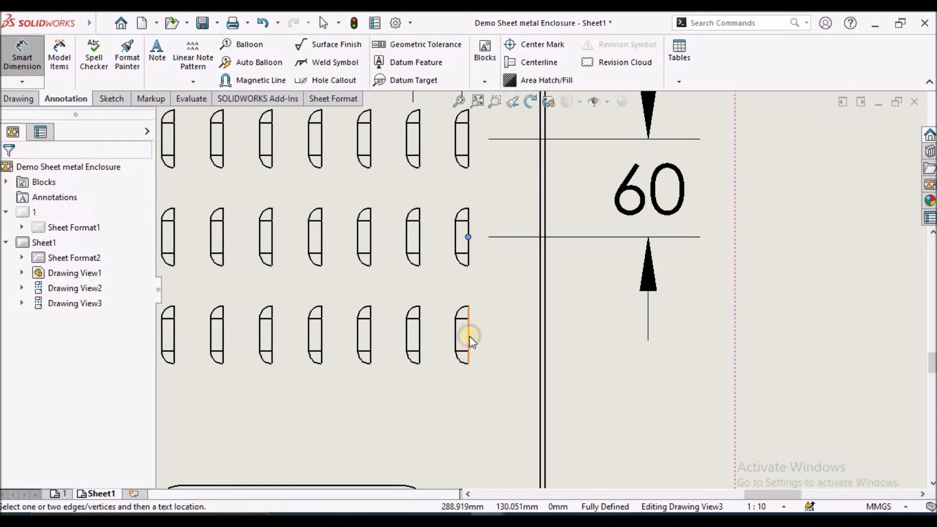
pyautogui.rightClick(470, 336)
pyautogui.click(537, 468)
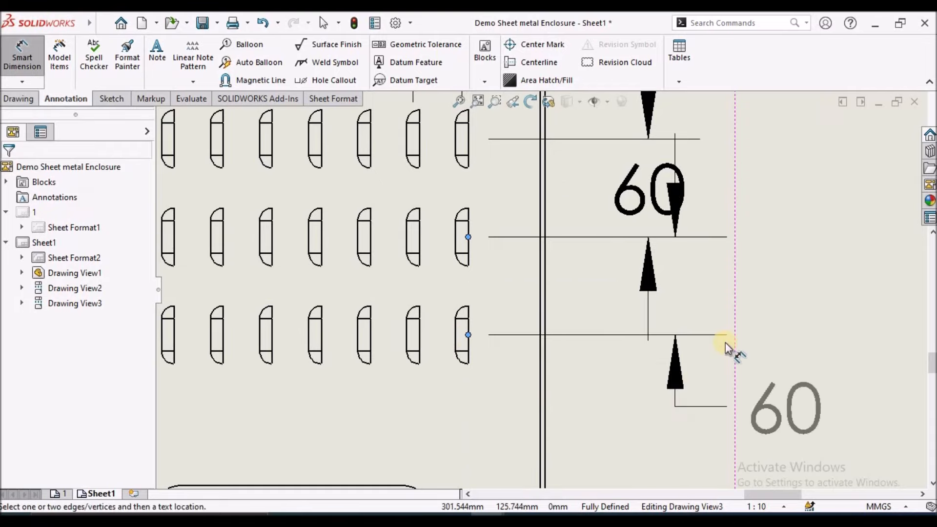
pyautogui.click(741, 287)
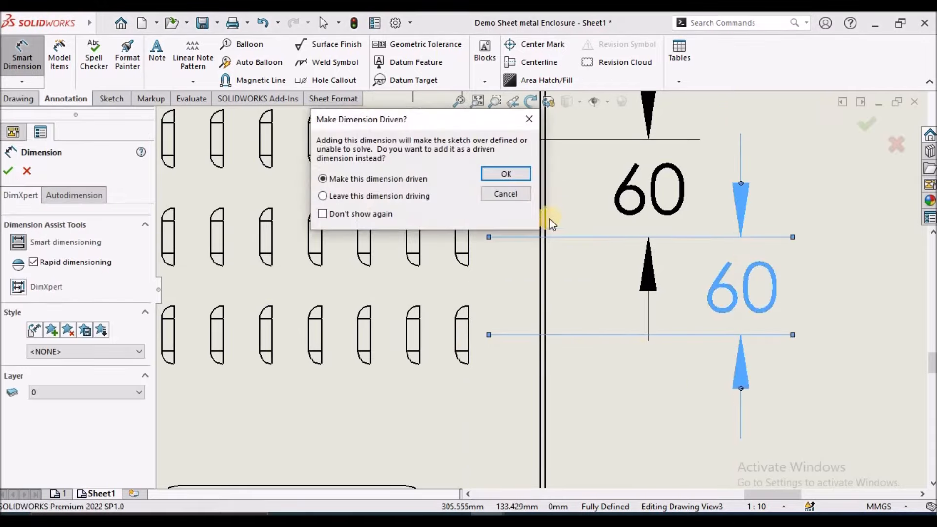
pyautogui.click(505, 175)
pyautogui.click(682, 410)
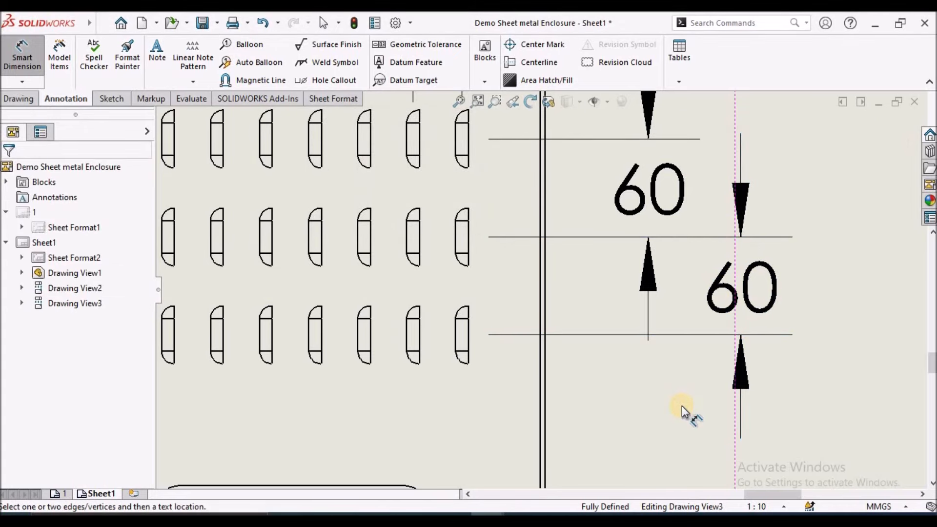
# Dimension the side view's overall height from its top edge to its bottom edge, placing it outside the louver spacing dimensions
pyautogui.scroll(4, 577, 203)
pyautogui.scroll(-1, 525, 193)
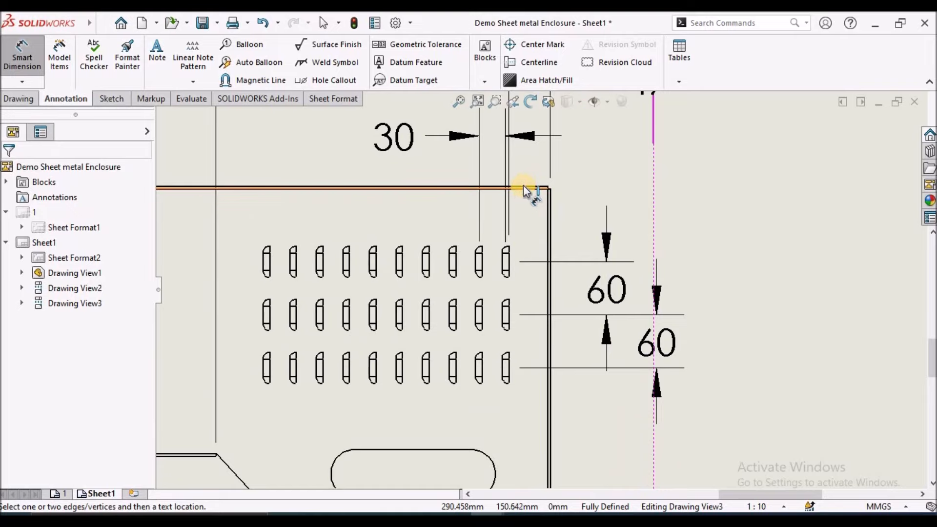
pyautogui.click(524, 186)
pyautogui.scroll(3, 513, 372)
pyautogui.scroll(-2, 535, 377)
pyautogui.scroll(3, 542, 391)
pyautogui.click(542, 403)
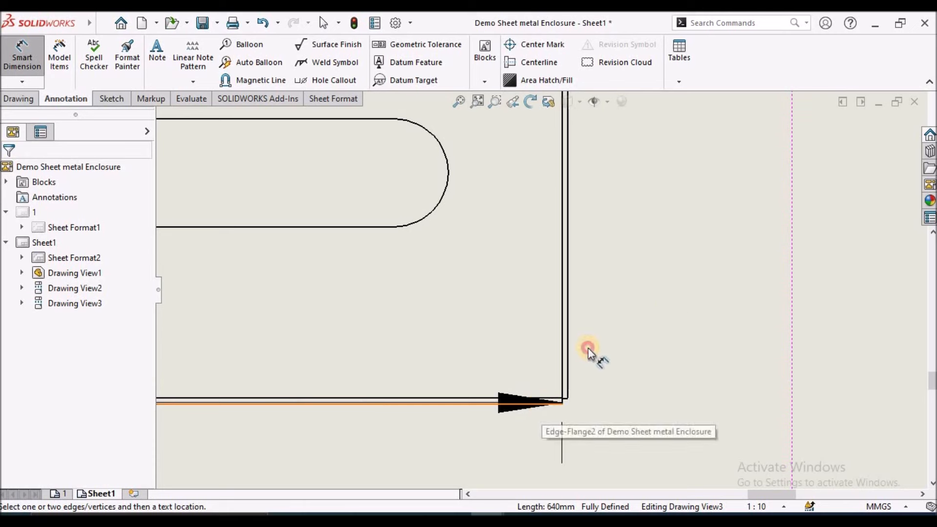
pyautogui.scroll(5, 678, 278)
pyautogui.click(631, 233)
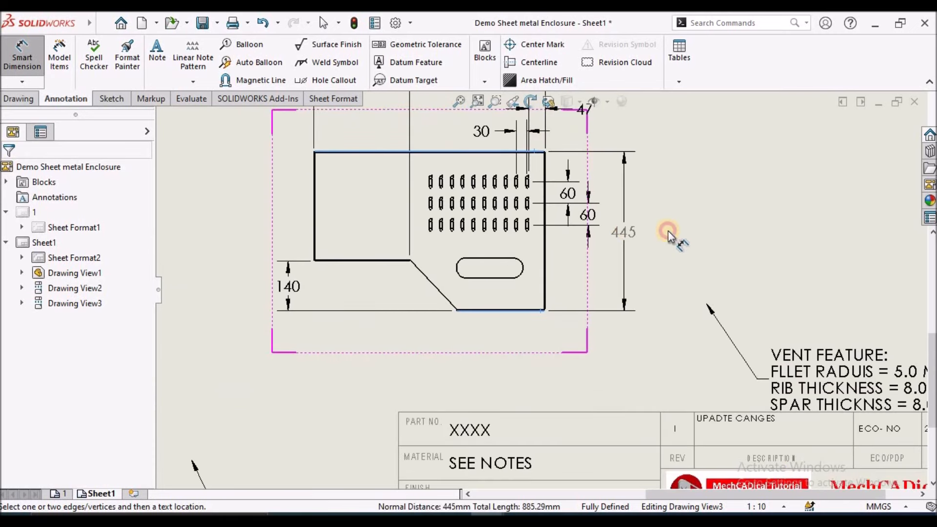
pyautogui.click(735, 263)
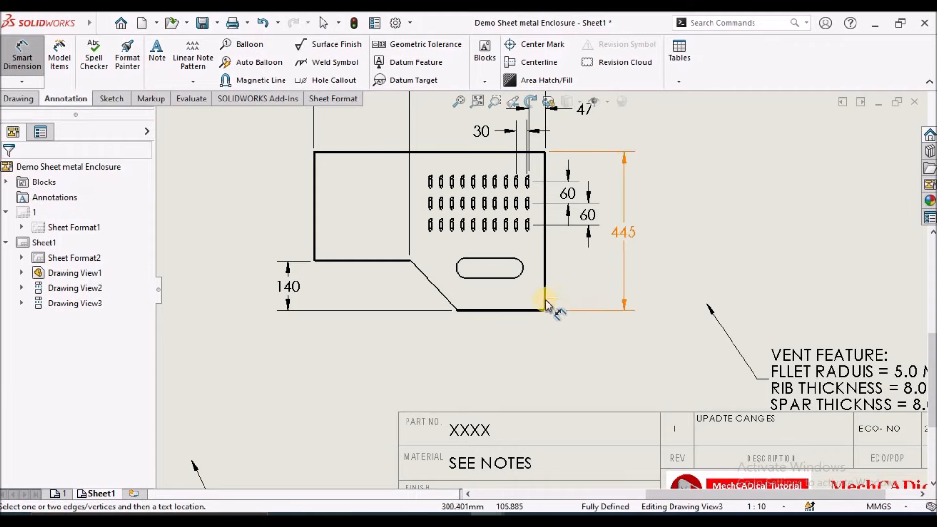
# Dimension the horizontal distance from the slot's right arc center to the side view's right edge, placing it below the view with the text outside the extension lines
pyautogui.scroll(-2, 538, 292)
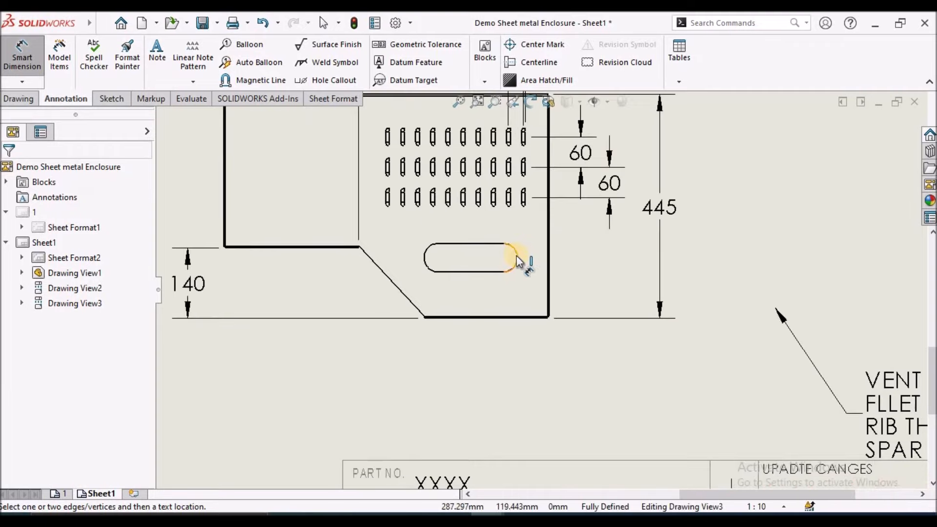
pyautogui.click(519, 262)
pyautogui.scroll(-5, 545, 302)
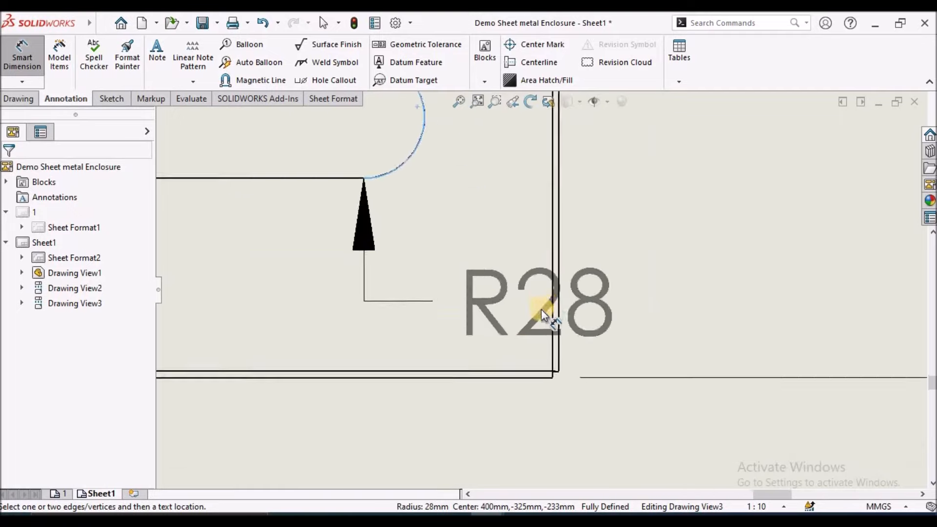
pyautogui.click(583, 350)
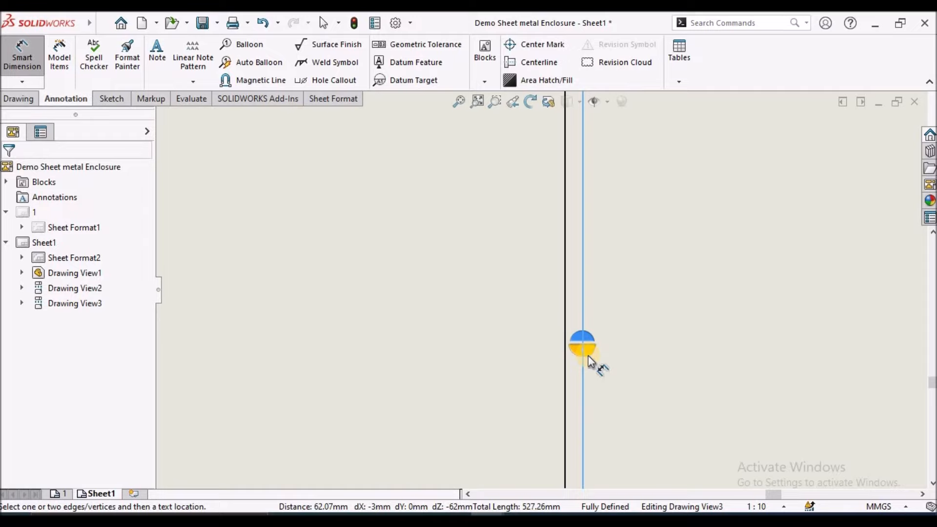
pyautogui.scroll(4, 588, 356)
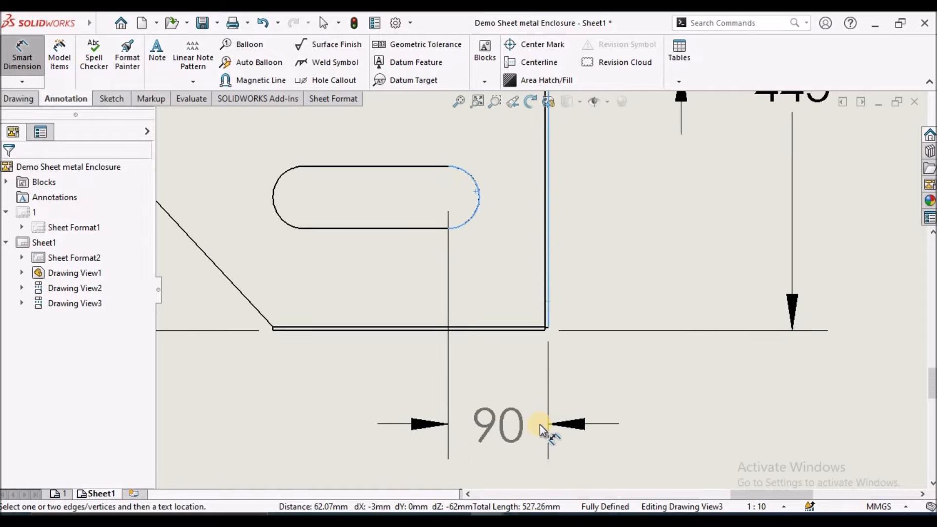
pyautogui.click(540, 429)
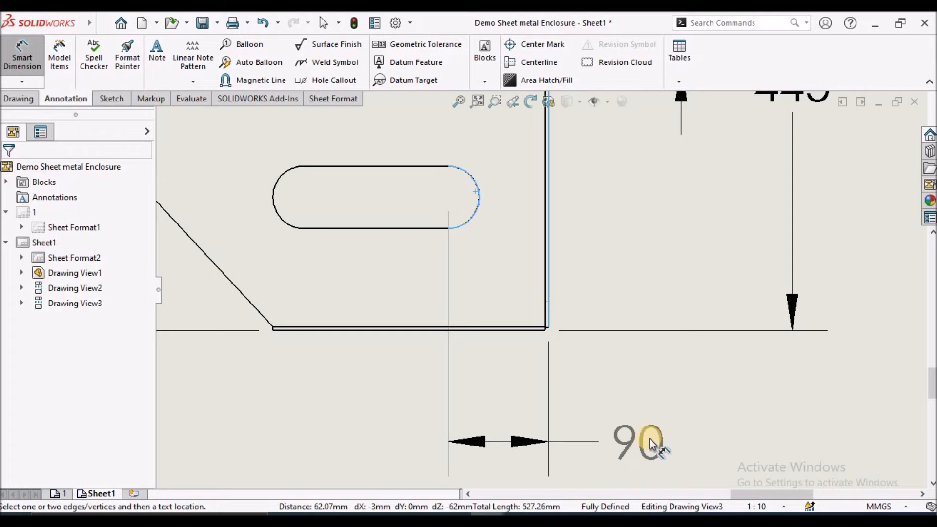
pyautogui.click(513, 429)
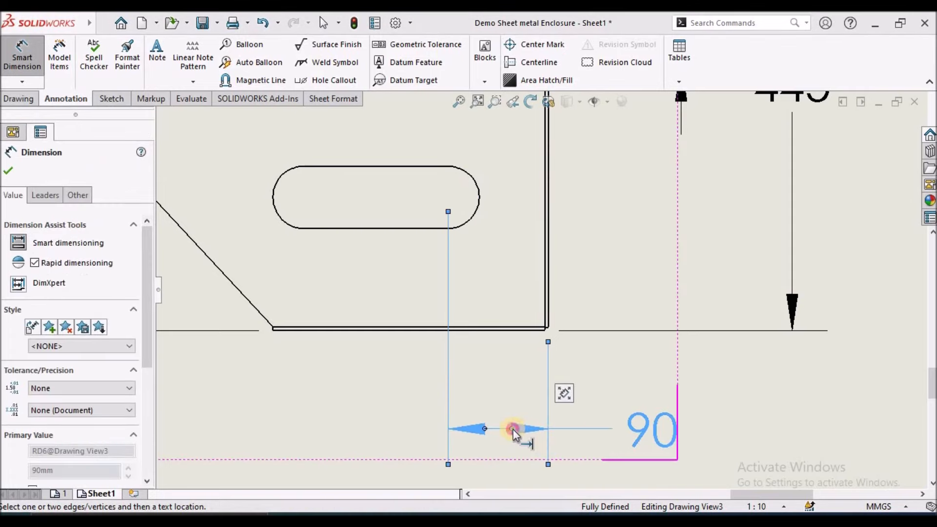
pyautogui.click(336, 415)
# Dimension the center-to-center distance between the slot's two end arcs, placing it below the slot-to-edge dimension
pyautogui.scroll(4, 446, 372)
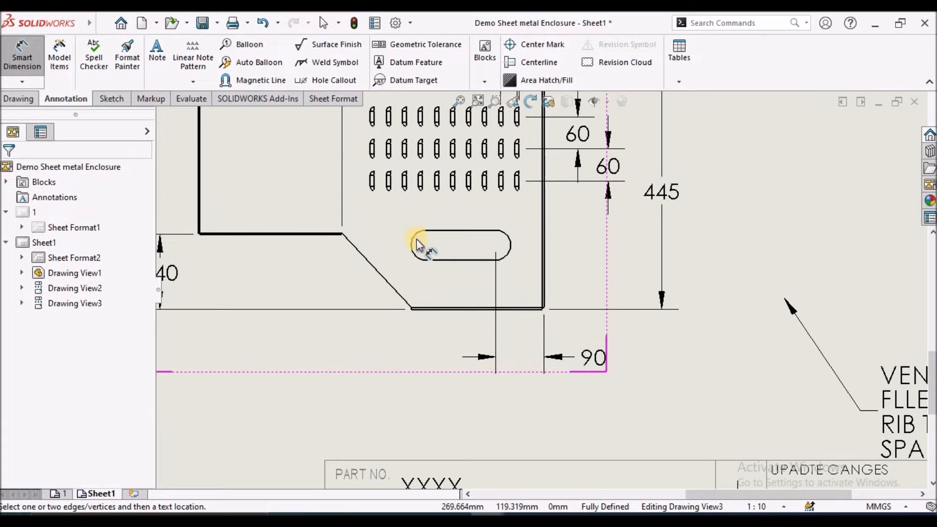
pyautogui.click(511, 243)
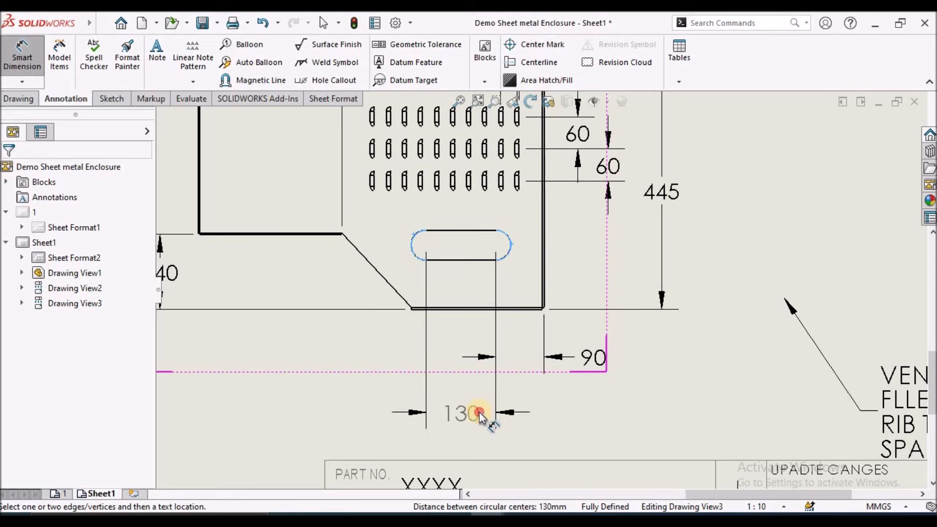
pyautogui.click(481, 414)
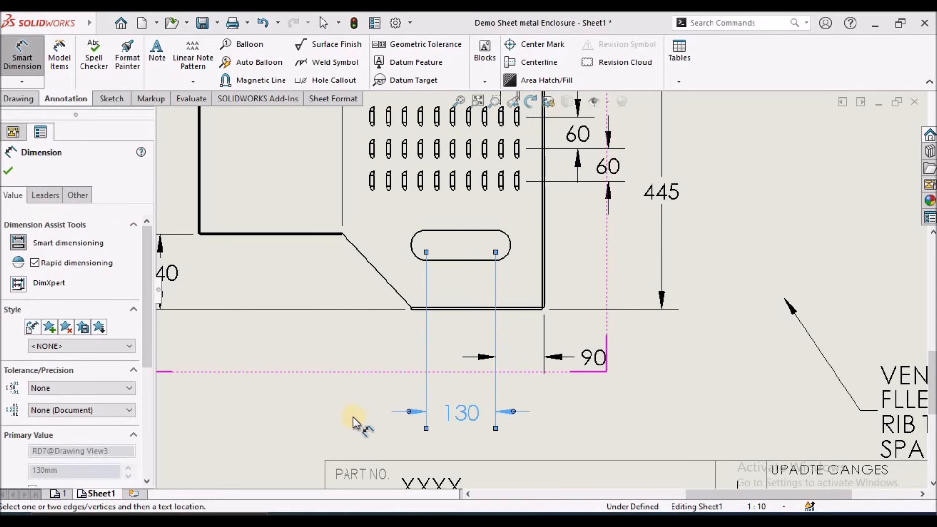
pyautogui.click(341, 410)
pyautogui.press('Escape')
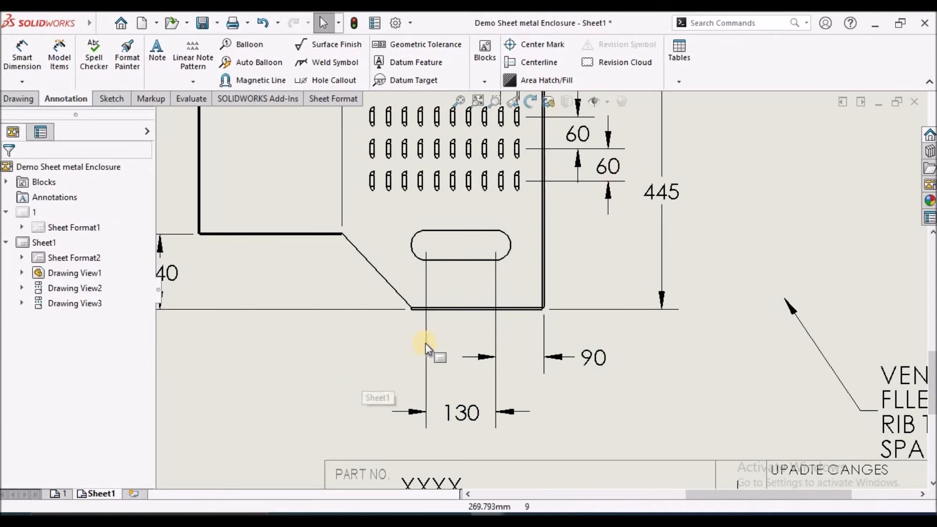
# Attach the "SLOT 186 X 130" note's leader to the slot's left end and move the note just below the side view's lower-left area
pyautogui.scroll(4, 432, 361)
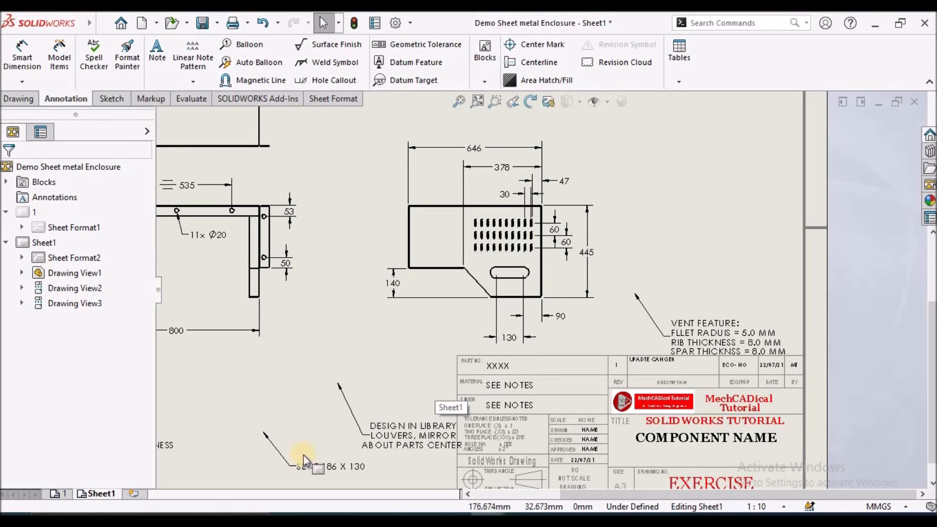
pyautogui.click(310, 468)
pyautogui.moveTo(265, 429); pyautogui.dragTo(492, 281)
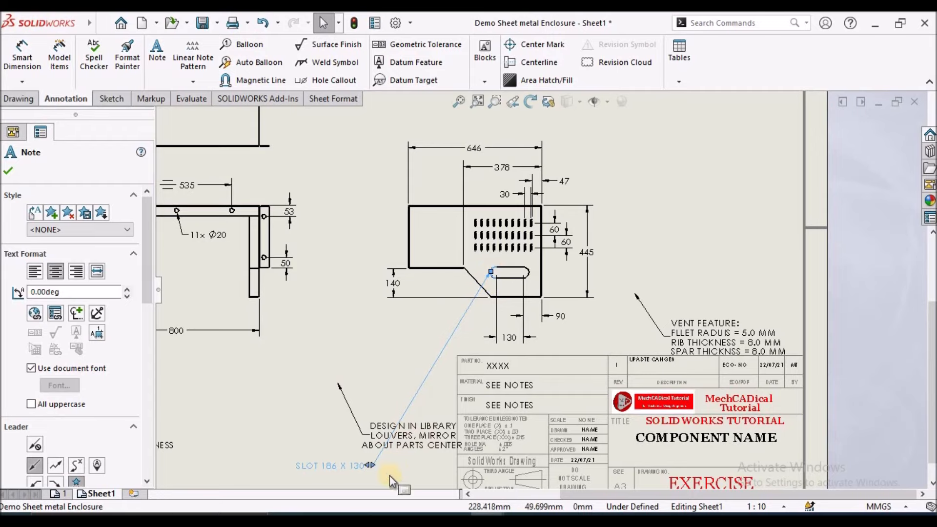
pyautogui.moveTo(364, 466); pyautogui.dragTo(411, 325)
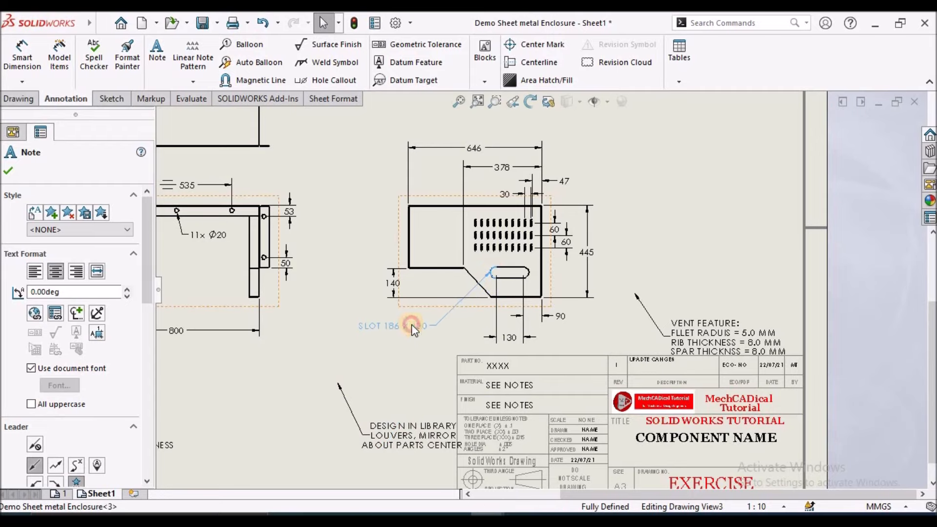
pyautogui.click(389, 366)
# Add a slot center mark to the side view's slot, marking the centers of both slot ends
pyautogui.scroll(-3, 430, 332)
pyautogui.scroll(-2, 445, 329)
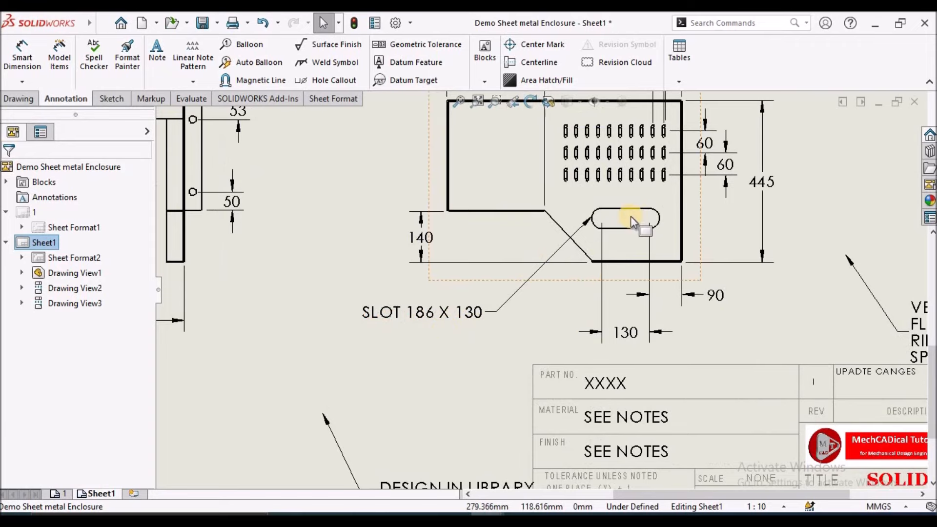
pyautogui.click(637, 333)
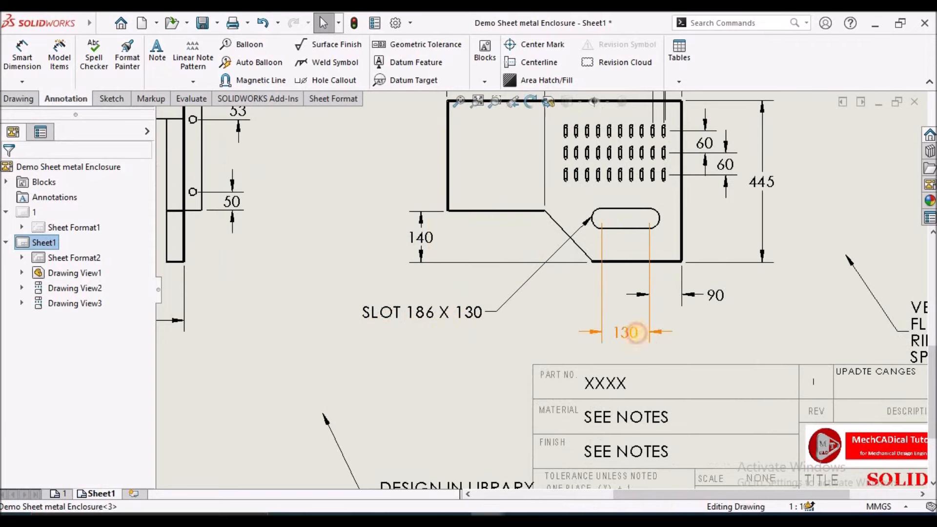
pyautogui.click(745, 308)
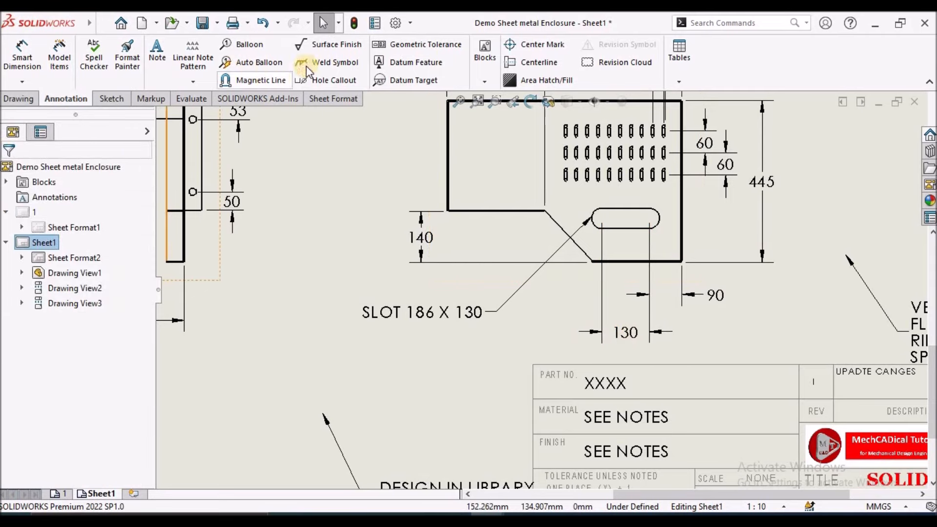
pyautogui.click(534, 45)
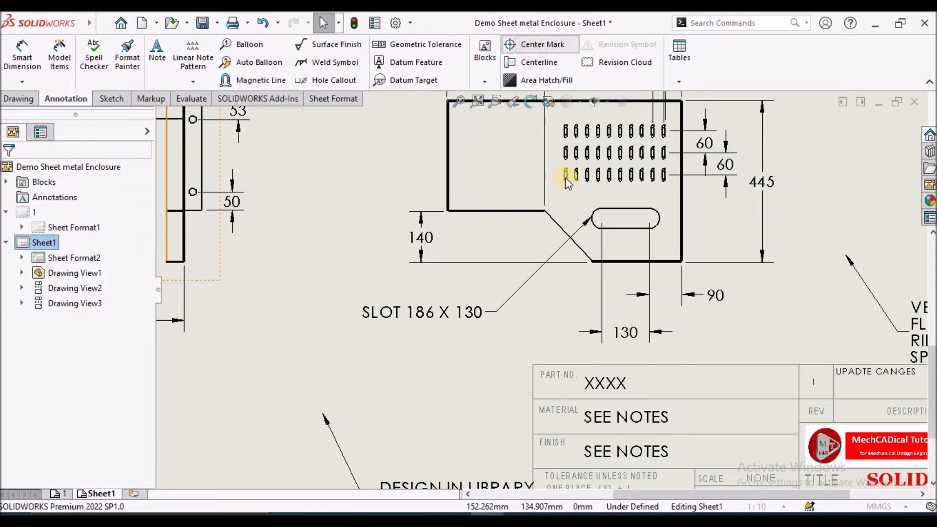
pyautogui.click(598, 217)
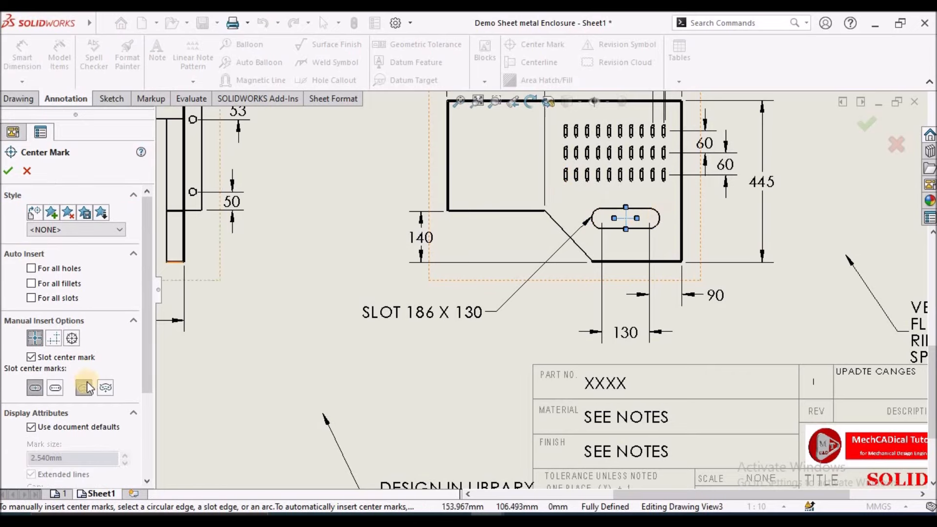
pyautogui.click(55, 388)
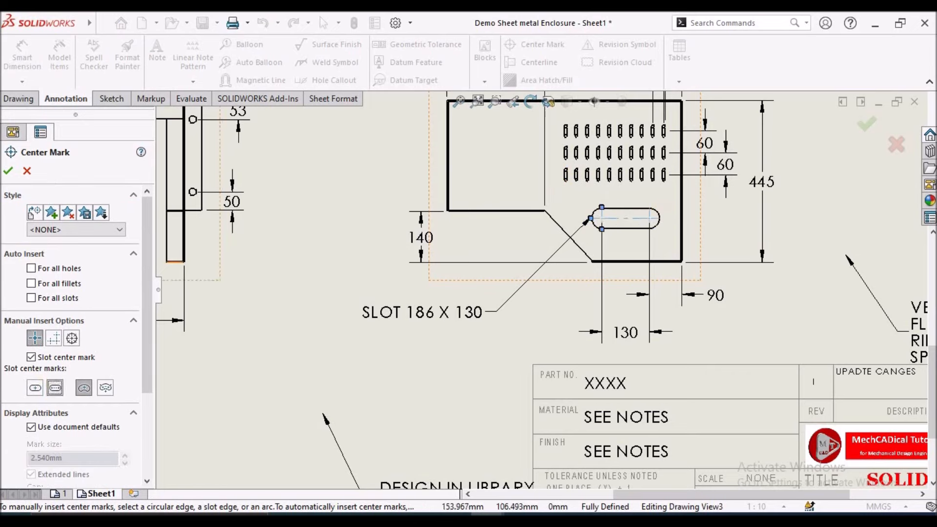
pyautogui.click(11, 174)
pyautogui.click(300, 320)
# Move the "DESIGN IN LIBRARY LOUVERS, MIRROR ABOUT PARTS CENTER" note to the right of the side view and bring its leader tip nearby
pyautogui.scroll(5, 683, 300)
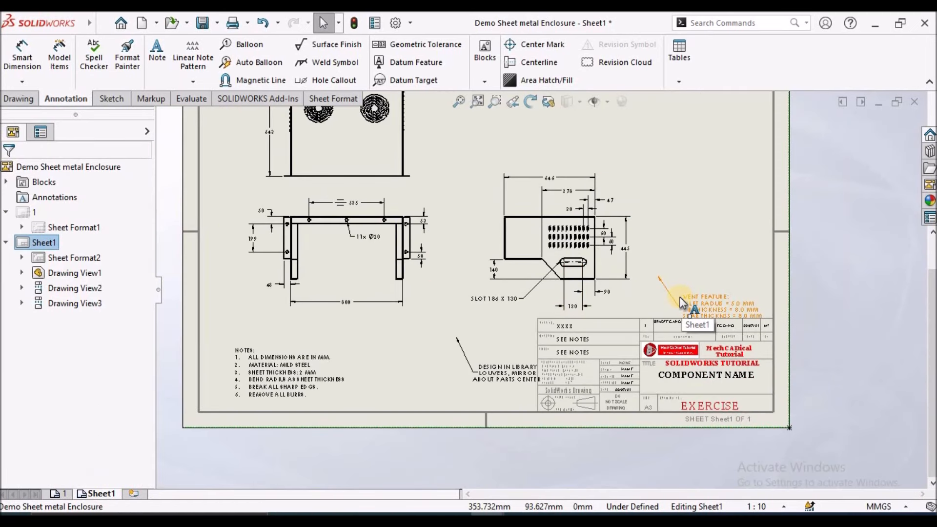
pyautogui.scroll(3, 668, 266)
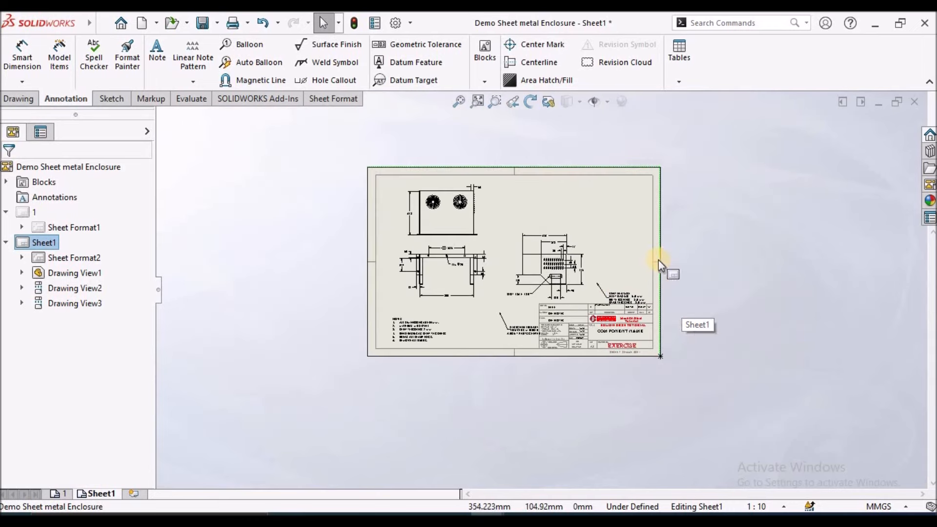
pyautogui.scroll(-2, 636, 259)
pyautogui.scroll(-1, 508, 307)
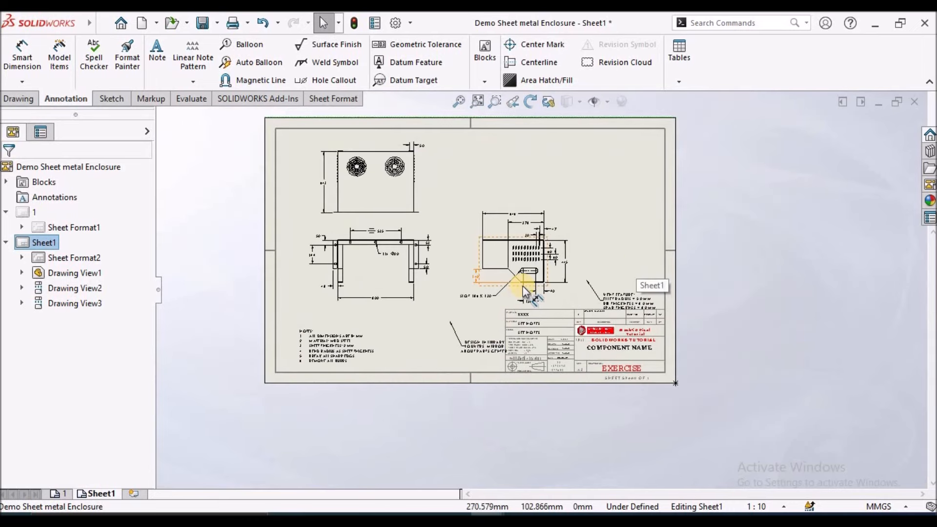
pyautogui.moveTo(487, 350)
pyautogui.mouseDown()
pyautogui.moveTo(582, 244)
pyautogui.moveTo(616, 240)
pyautogui.mouseUp()
pyautogui.scroll(-2, 535, 274)
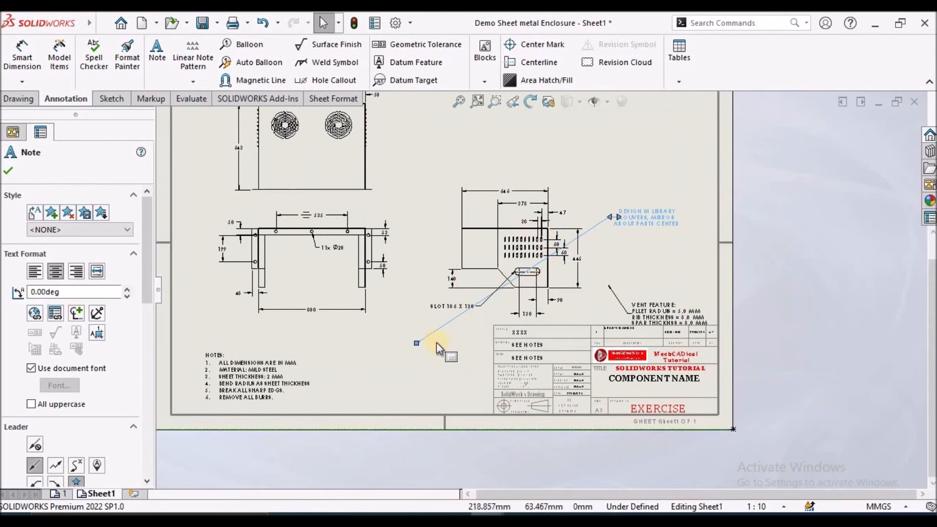
pyautogui.moveTo(473, 315); pyautogui.dragTo(578, 254)
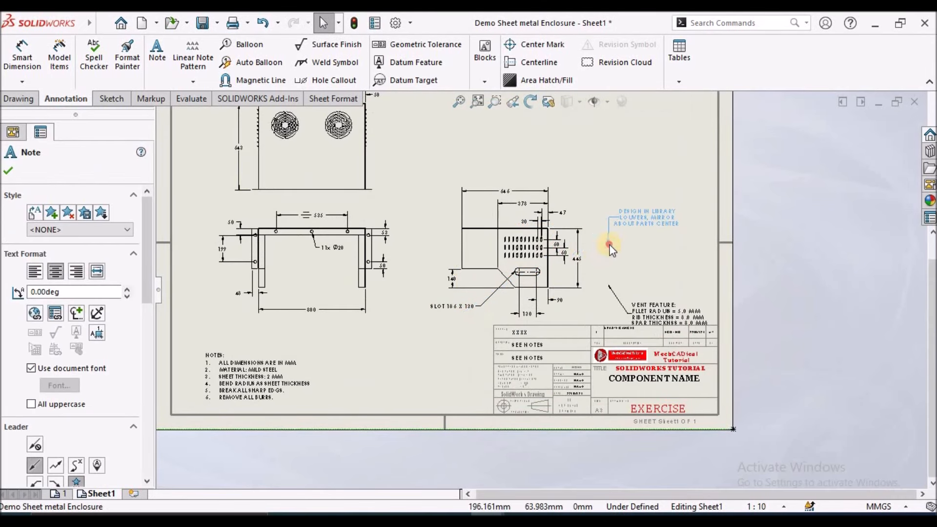
# Attach the louver note's leader to the last louver in the first row and shift the note closer to the view's upper-right corner
pyautogui.scroll(-4, 569, 241)
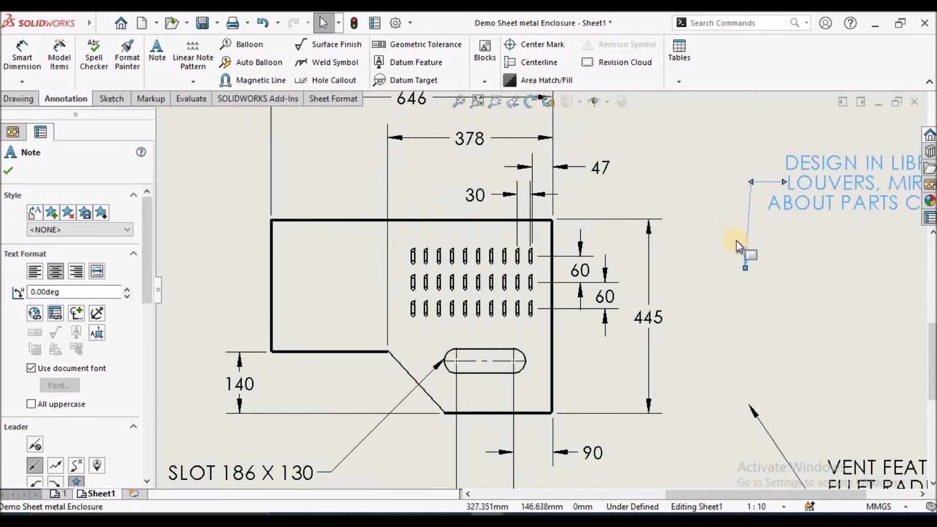
pyautogui.moveTo(746, 259); pyautogui.dragTo(534, 258)
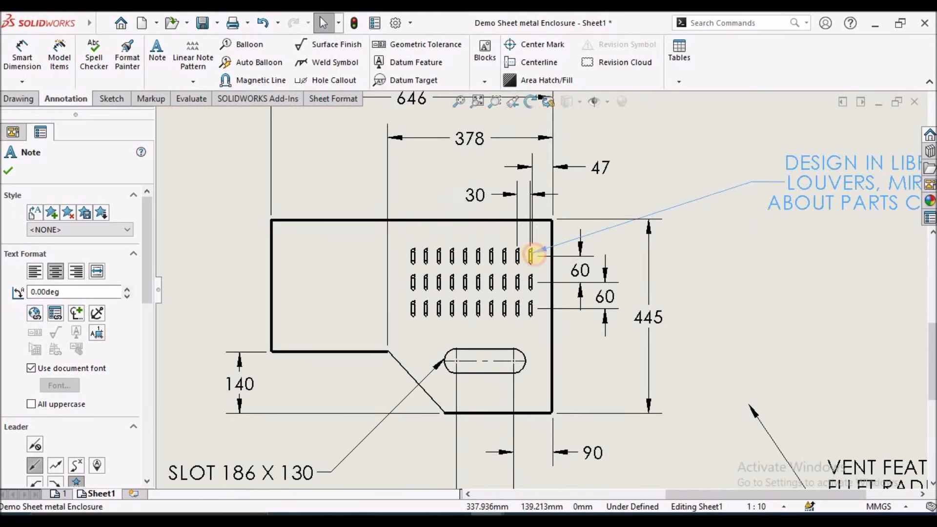
pyautogui.moveTo(791, 161); pyautogui.dragTo(710, 160)
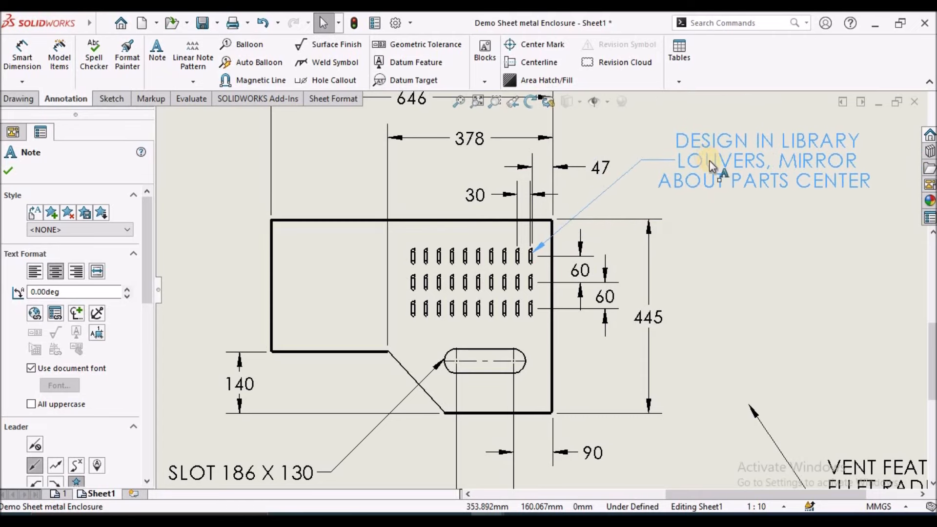
pyautogui.click(779, 288)
# Review the whole sheet, examining the dimensions and notes of the front, top and side views
pyautogui.press('z')
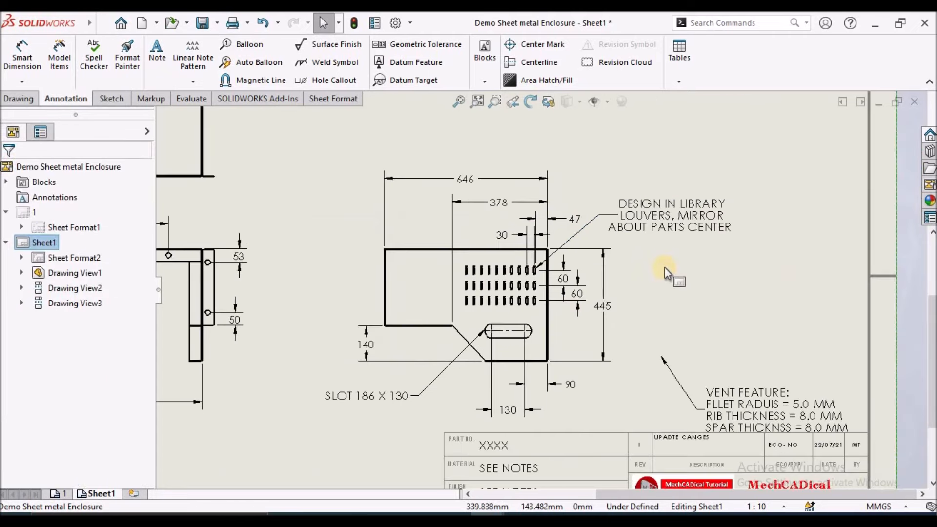
pyautogui.scroll(5, 665, 269)
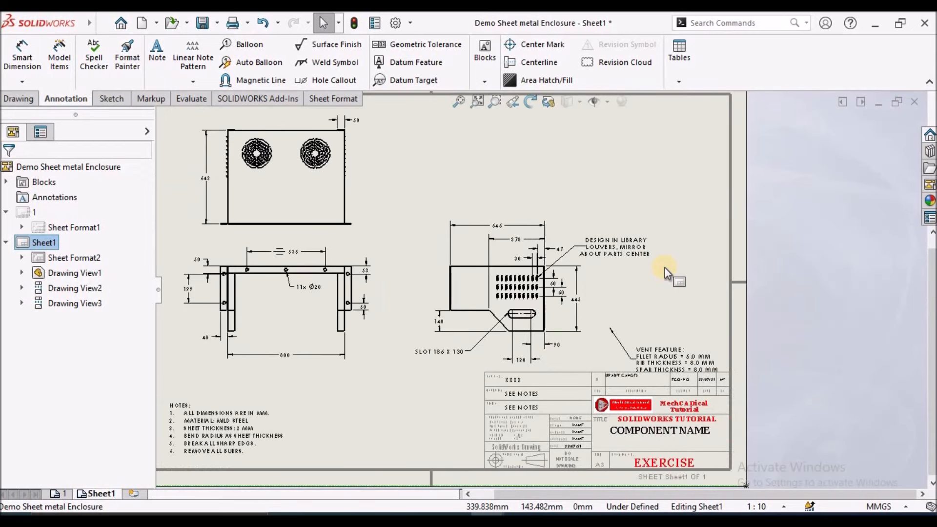
pyautogui.scroll(-1, 337, 315)
pyautogui.scroll(-2, 412, 260)
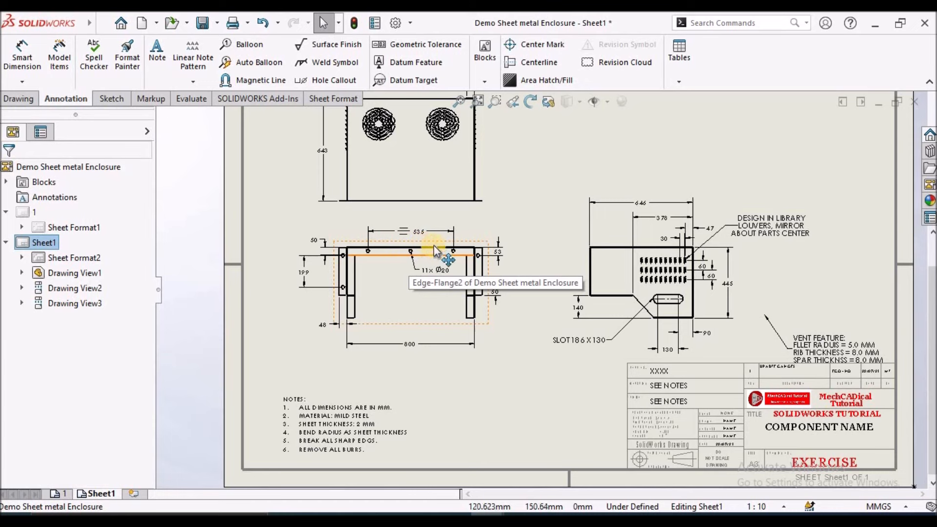
pyautogui.scroll(-1, 464, 272)
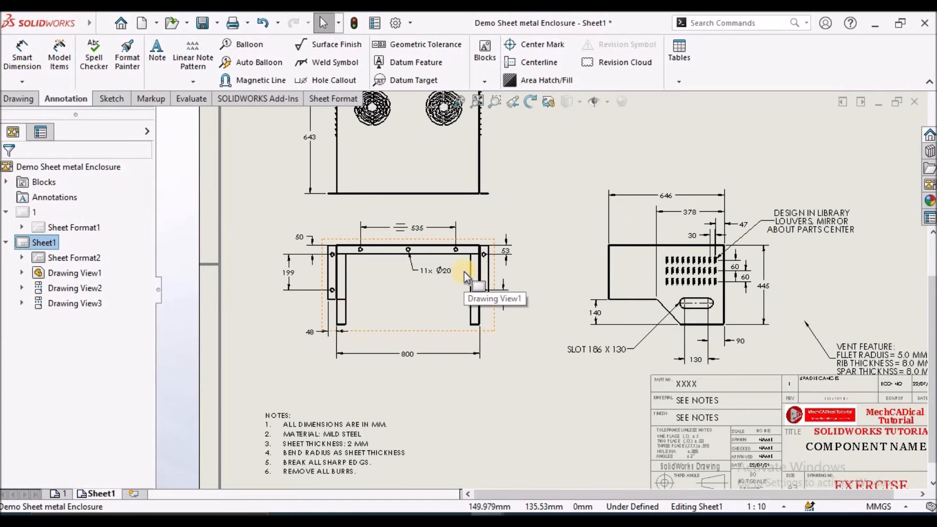
pyautogui.scroll(-2, 368, 278)
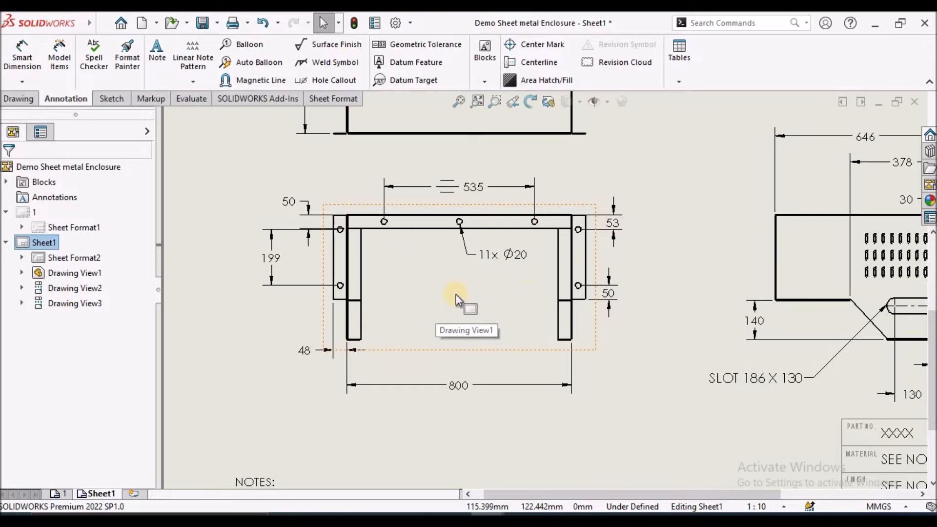
pyautogui.scroll(6, 551, 289)
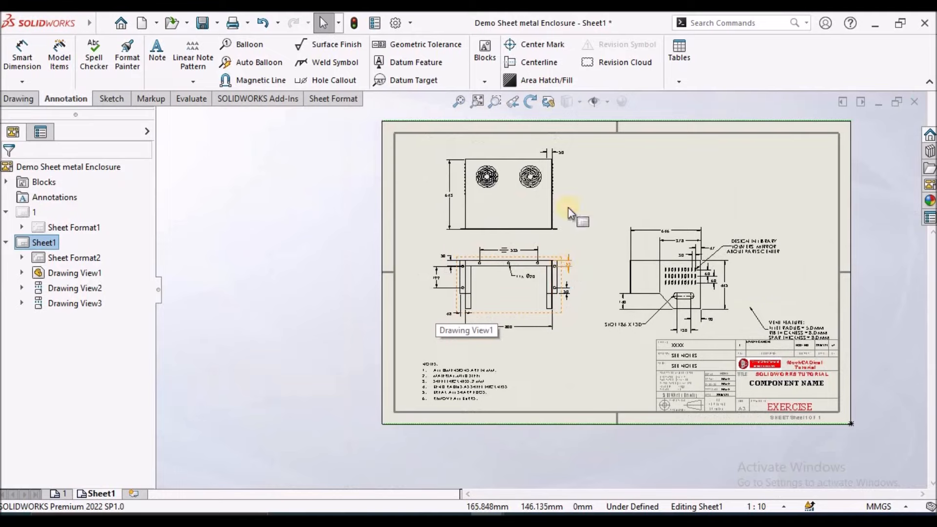
pyautogui.scroll(-3, 518, 226)
pyautogui.scroll(-4, 515, 247)
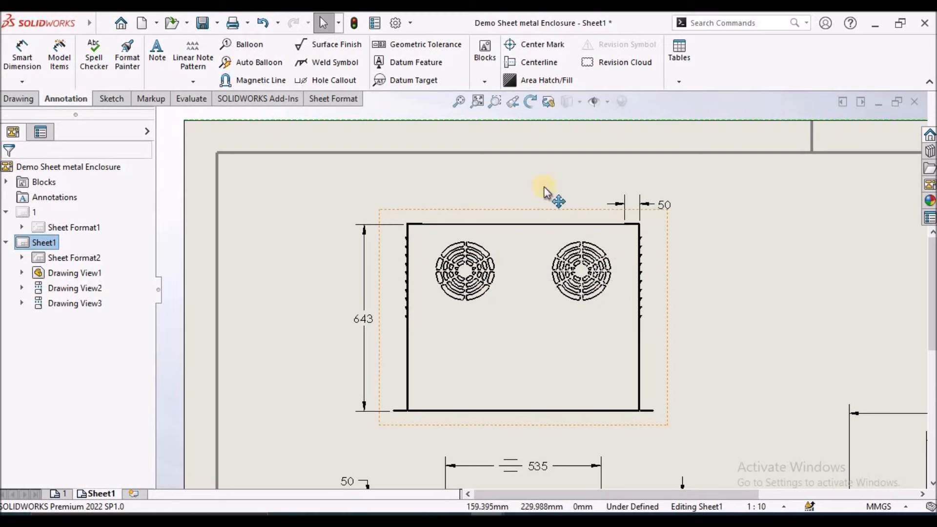
pyautogui.click(461, 101)
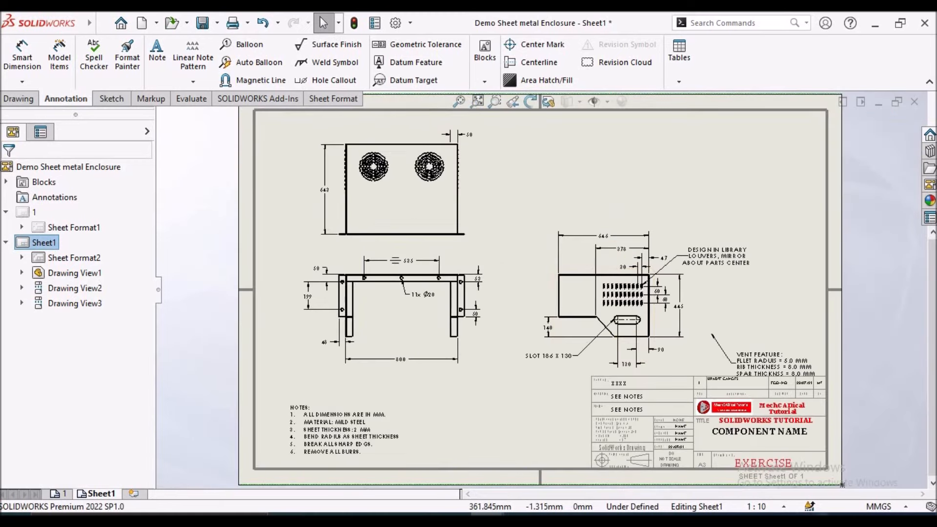
# Try to add a center mark directly to an innermost slot edge of the left vent in the top view
pyautogui.scroll(-6, 396, 103)
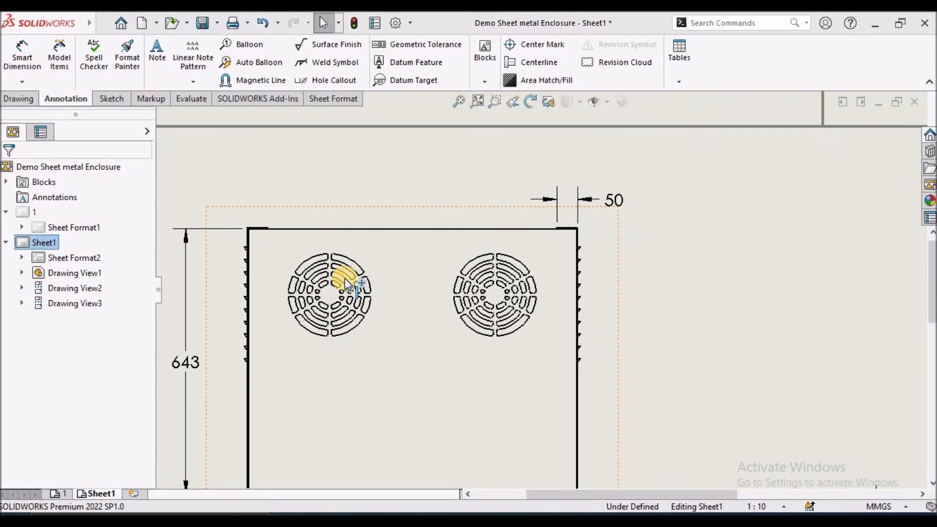
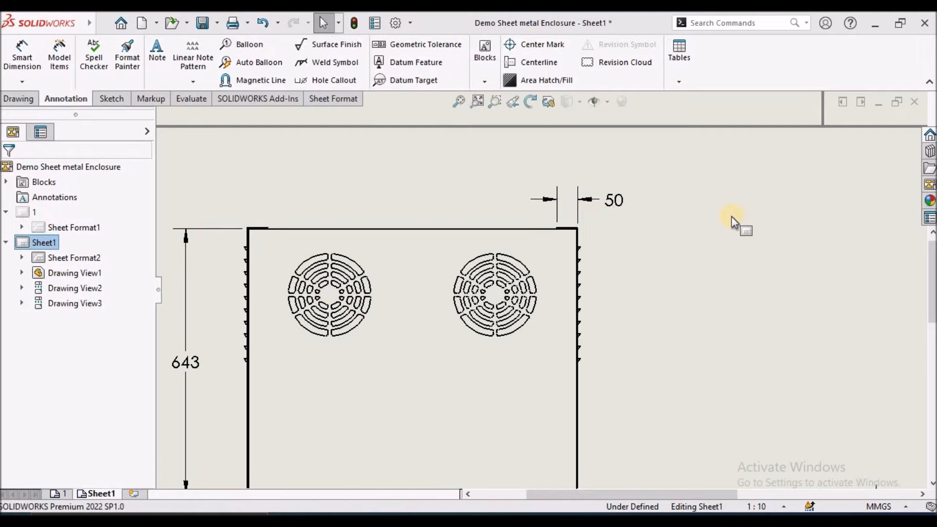
pyautogui.scroll(-1, 259, 323)
pyautogui.click(532, 44)
pyautogui.scroll(-2, 371, 303)
pyautogui.scroll(-2, 388, 288)
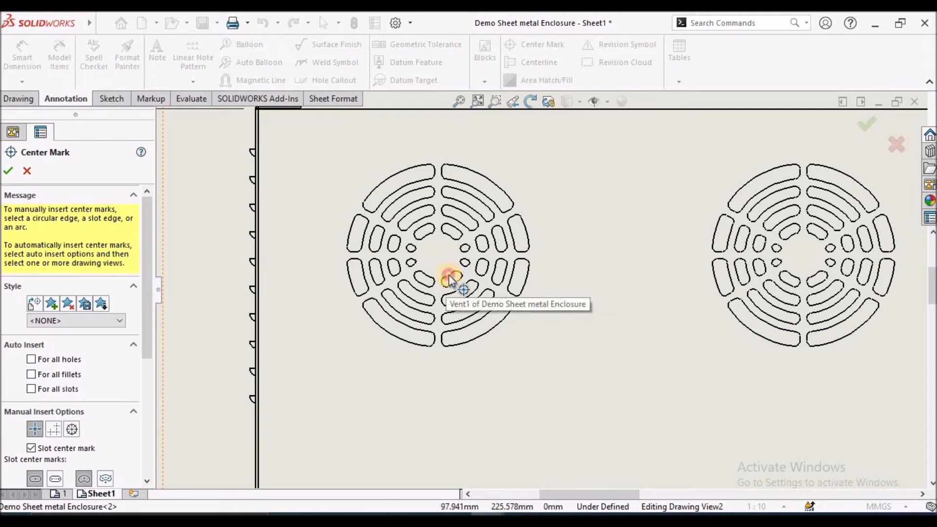
pyautogui.click(449, 276)
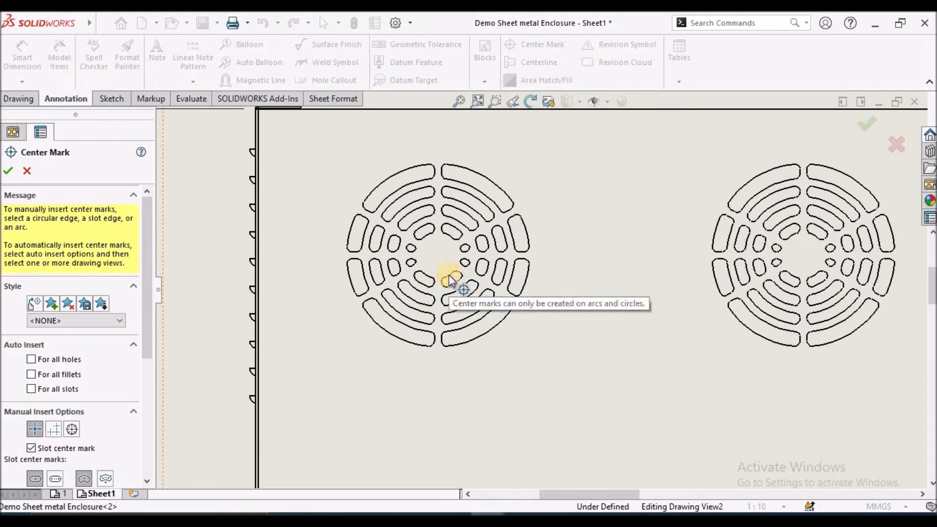
pyautogui.click(28, 170)
# Sketch a 3 Point Arc of about 28 mm radius along the inner edge of the left vent's lower-right innermost slot
pyautogui.scroll(-2, 505, 253)
pyautogui.scroll(3, 537, 238)
pyautogui.scroll(-3, 610, 247)
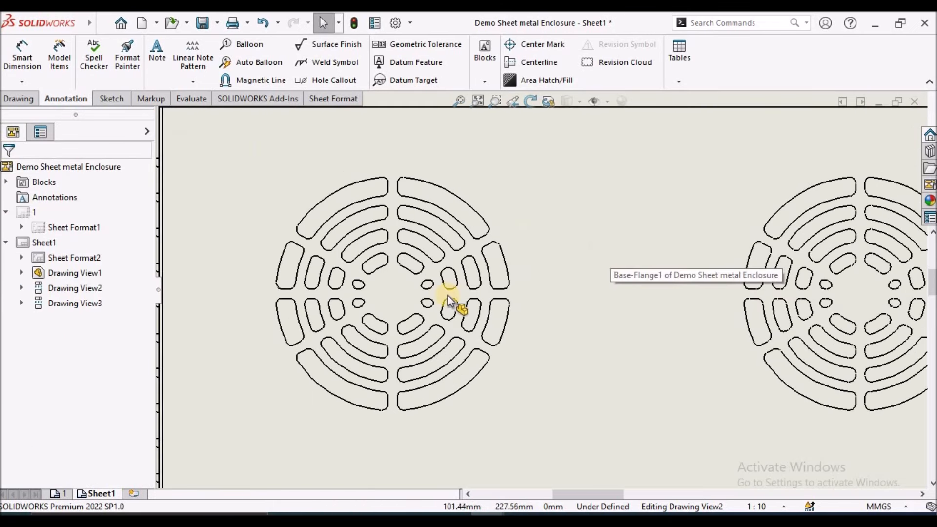
pyautogui.scroll(-2, 439, 296)
pyautogui.click(113, 99)
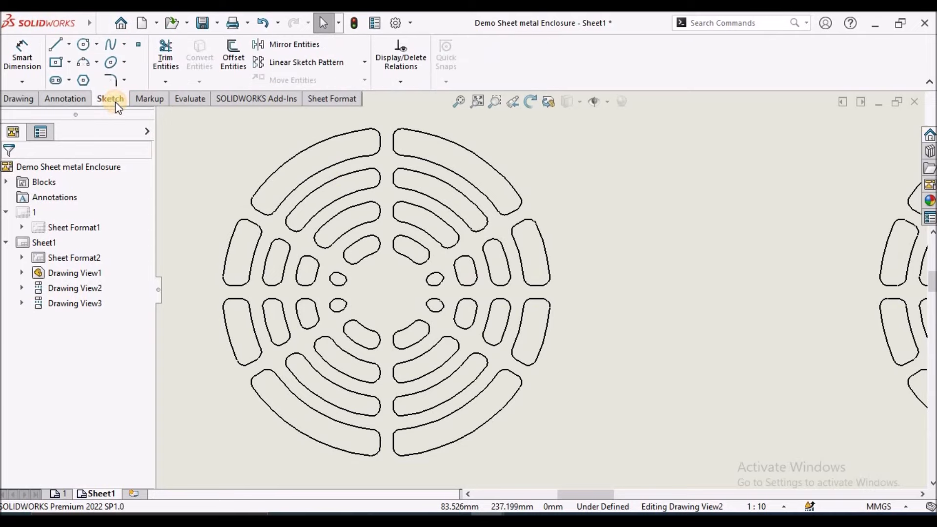
pyautogui.click(97, 62)
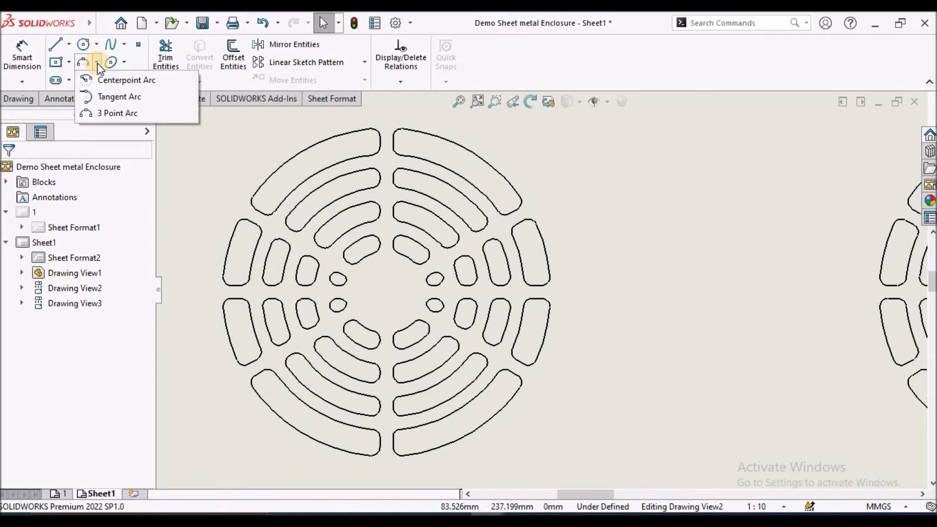
pyautogui.click(99, 112)
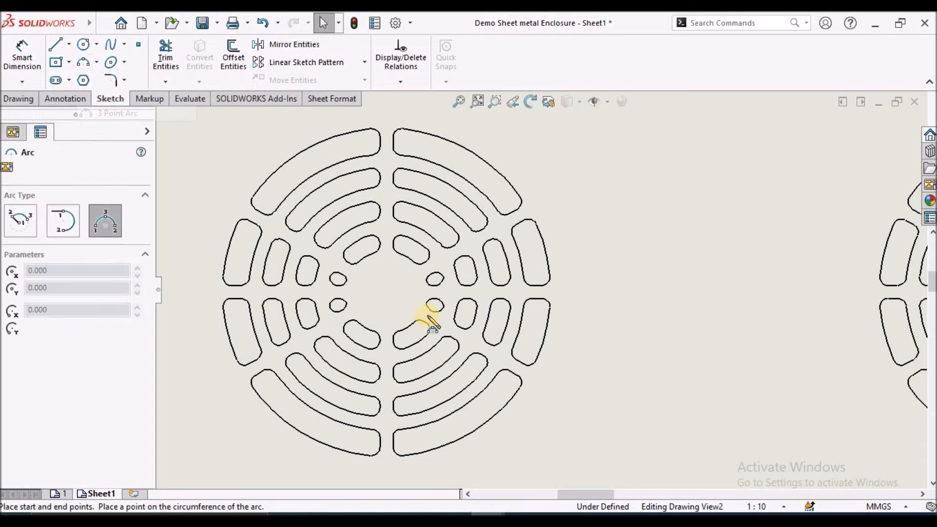
pyautogui.scroll(-5, 425, 317)
pyautogui.scroll(-1, 439, 328)
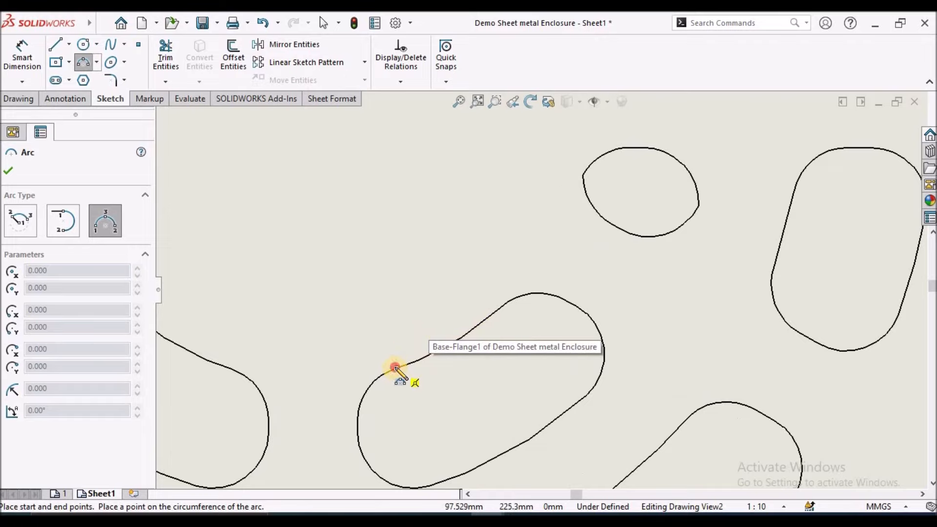
pyautogui.click(395, 367)
pyautogui.click(510, 305)
pyautogui.scroll(-6, 449, 318)
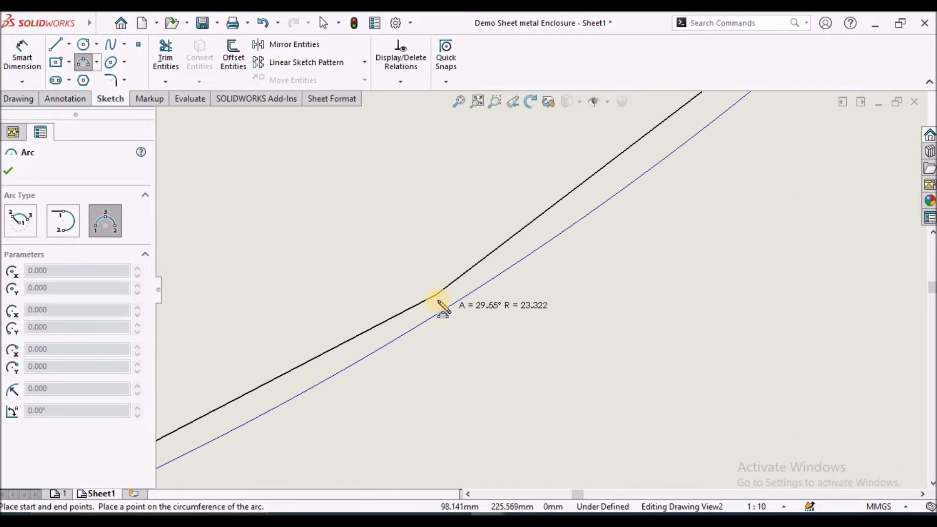
pyautogui.click(440, 297)
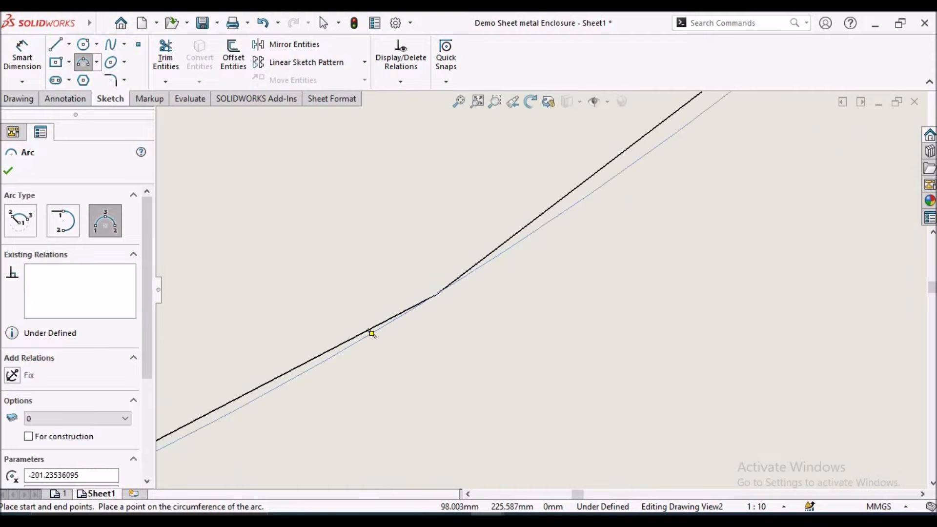
pyautogui.click(8, 167)
pyautogui.scroll(5, 510, 191)
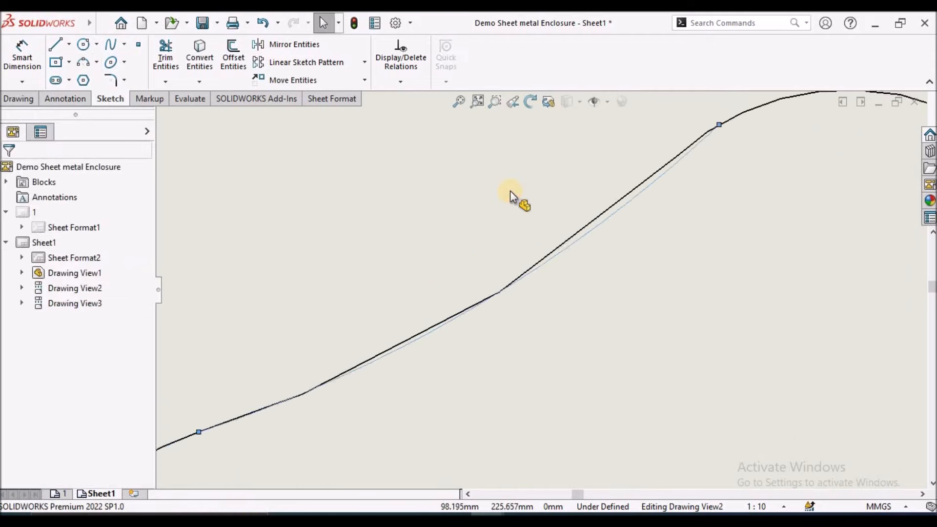
# Examine how the sketched arc fits the left vent's innermost slot and check its radius
pyautogui.click(488, 210)
pyautogui.scroll(8, 495, 229)
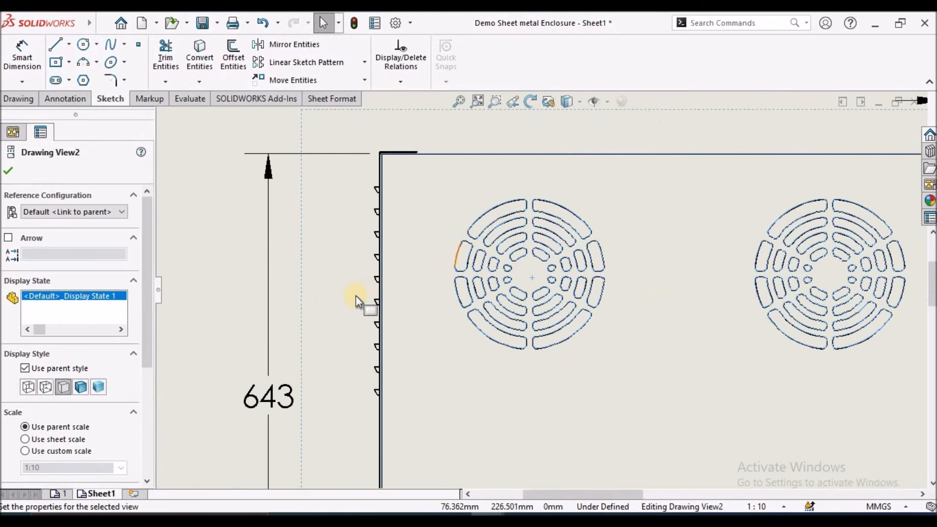
pyautogui.click(217, 280)
pyautogui.scroll(3, 696, 264)
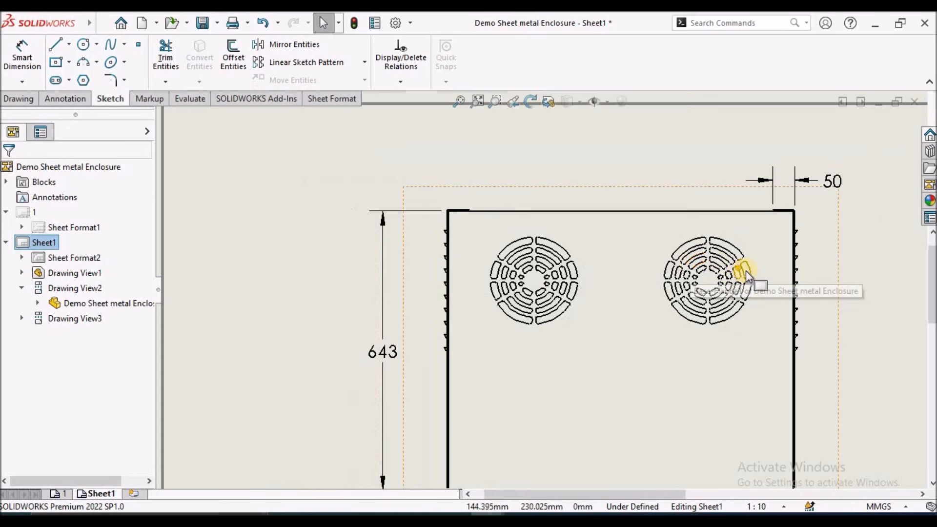
pyautogui.scroll(-10, 445, 293)
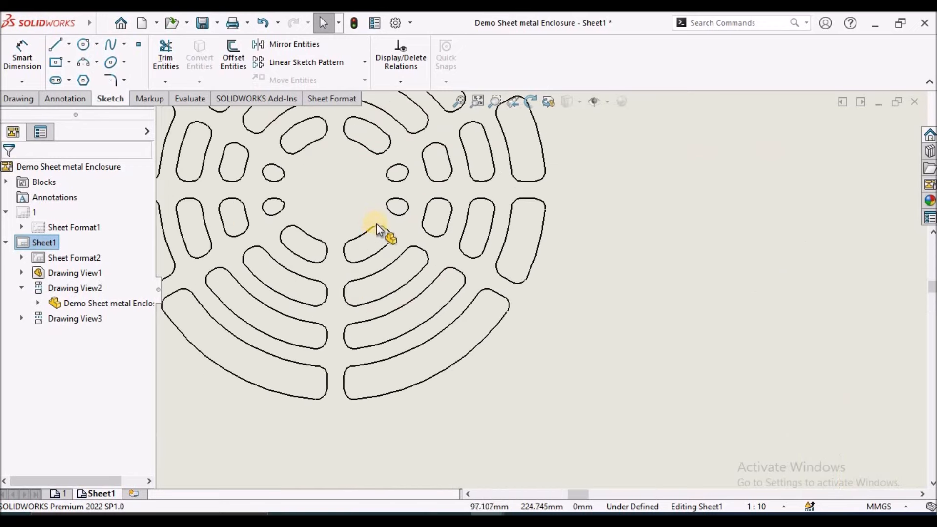
pyautogui.scroll(-2, 505, 235)
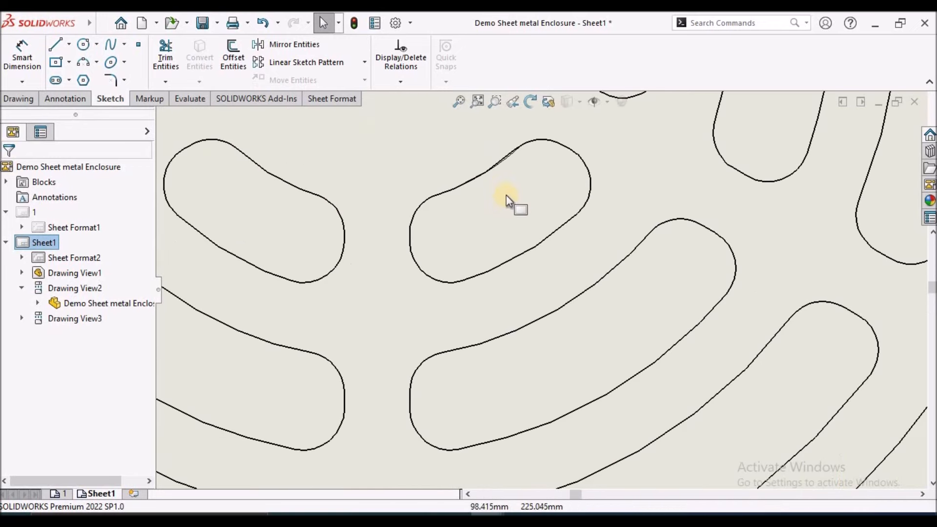
pyautogui.click(503, 167)
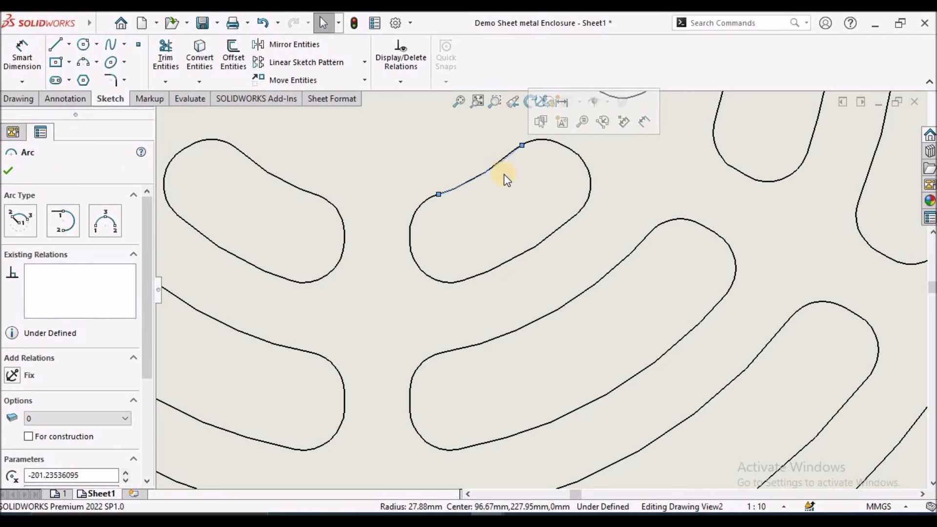
pyautogui.scroll(8, 498, 215)
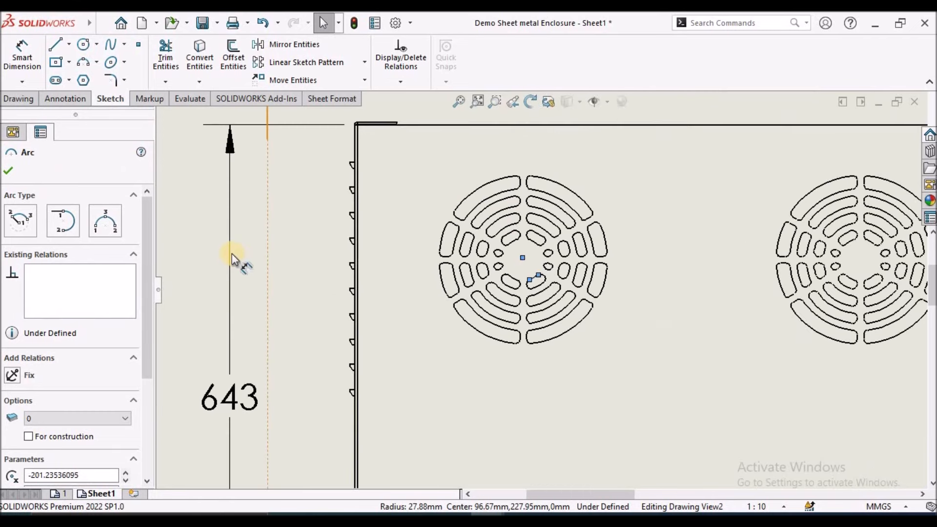
pyautogui.click(198, 244)
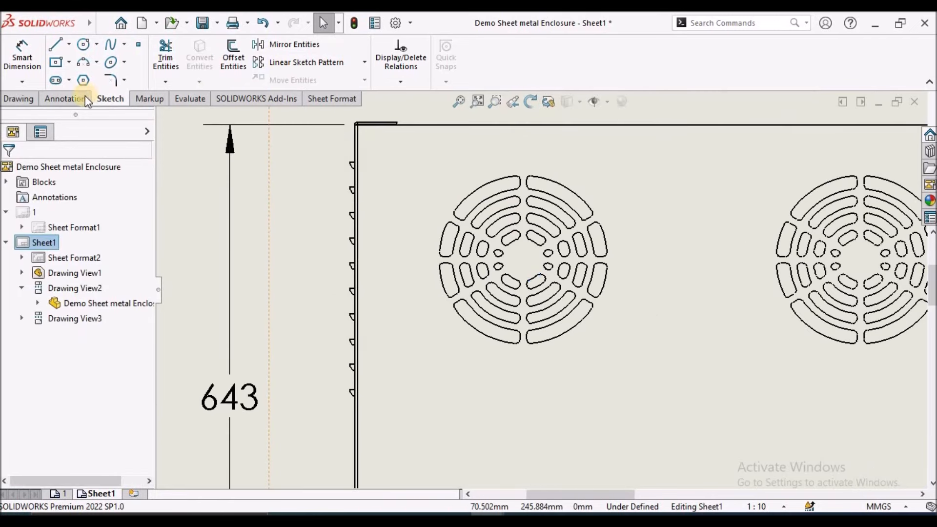
# Sketch a 3 Point Arc of about 30 mm radius along the inner edge of the right vent's upper-left innermost slot
pyautogui.click(83, 62)
pyautogui.scroll(3, 752, 210)
pyautogui.scroll(-8, 675, 279)
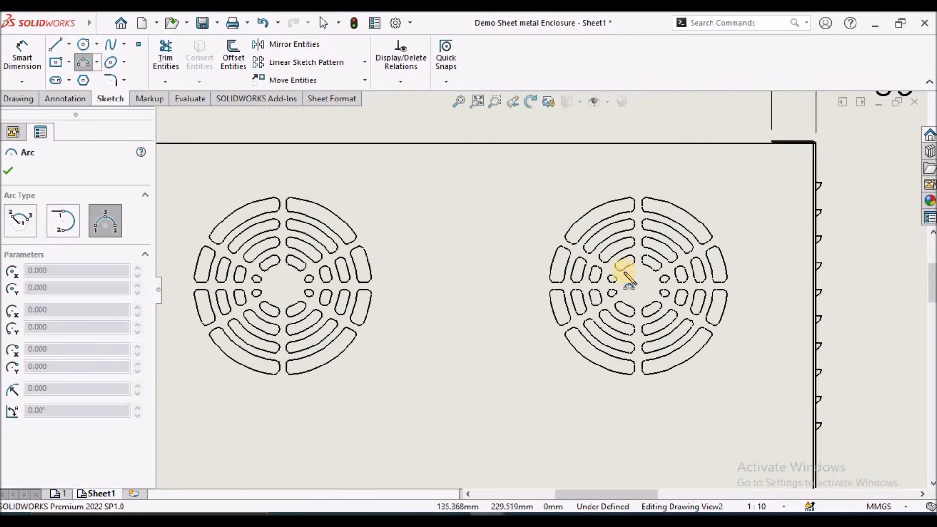
pyautogui.click(555, 269)
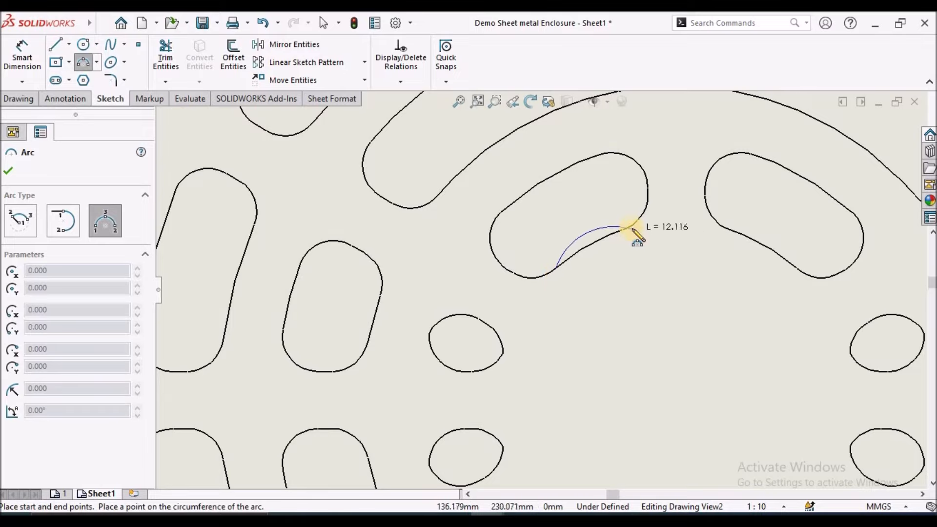
pyautogui.click(624, 229)
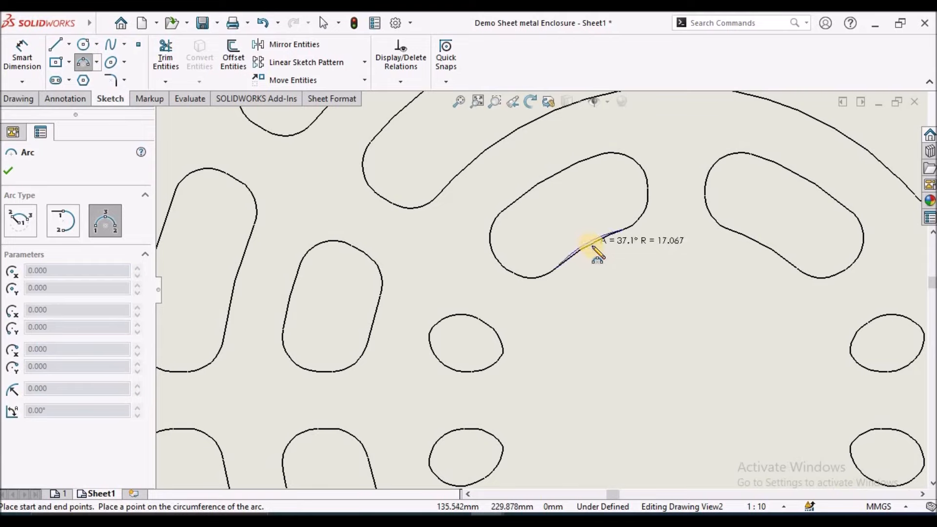
pyautogui.scroll(-6, 593, 246)
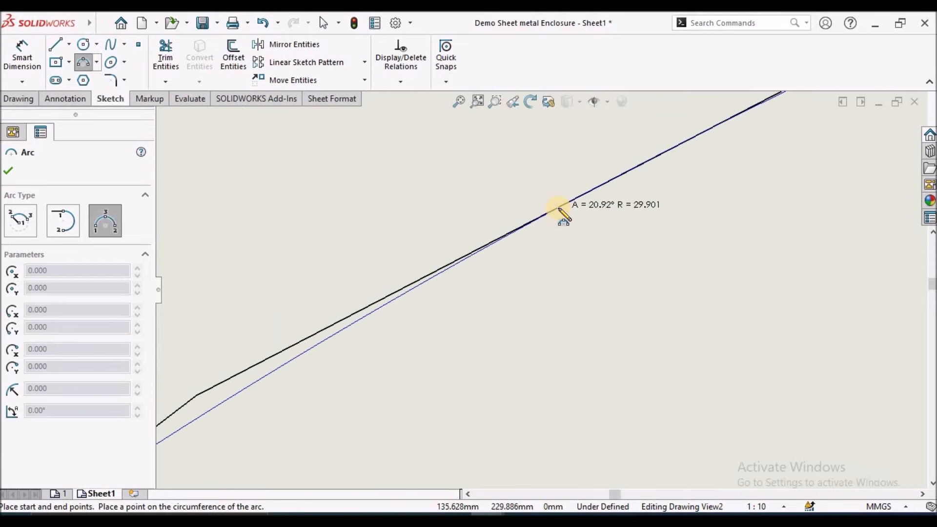
pyautogui.click(559, 210)
pyautogui.press('Escape')
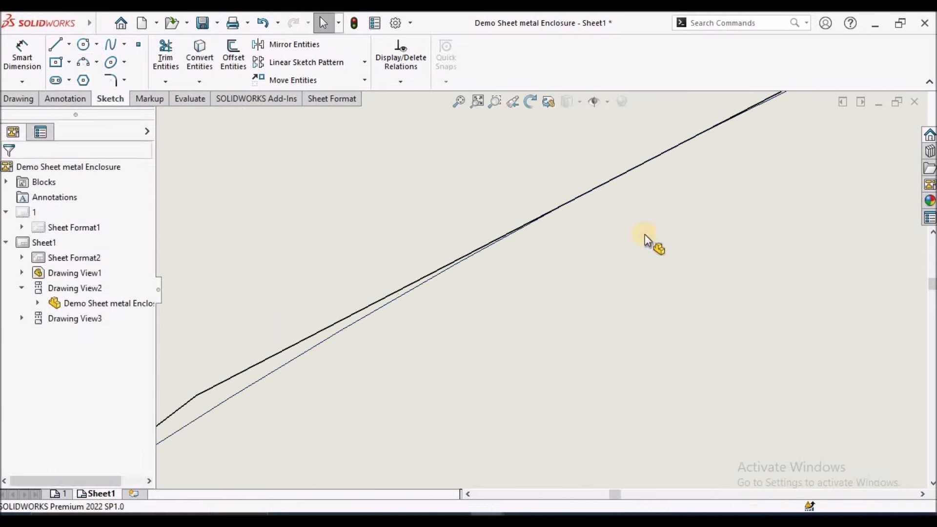
pyautogui.scroll(8, 626, 244)
pyautogui.scroll(10, 625, 244)
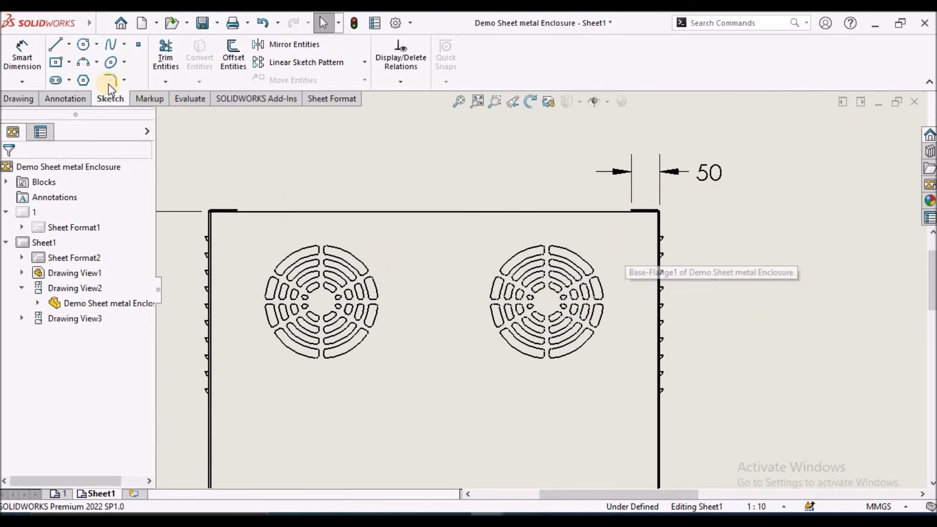
# Add a center mark to the left and the right vent by using the sketched arcs on their innermost slots
pyautogui.click(58, 99)
pyautogui.click(528, 46)
pyautogui.scroll(5, 336, 297)
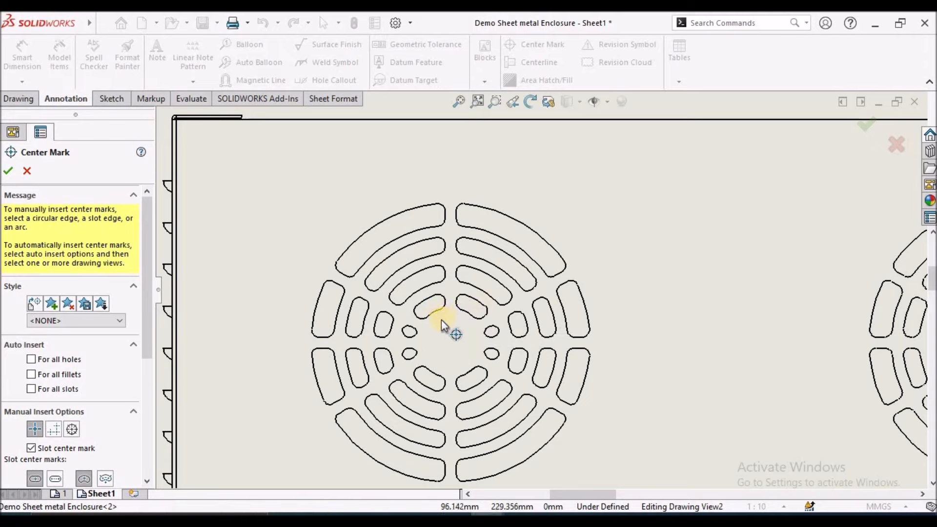
pyautogui.click(470, 381)
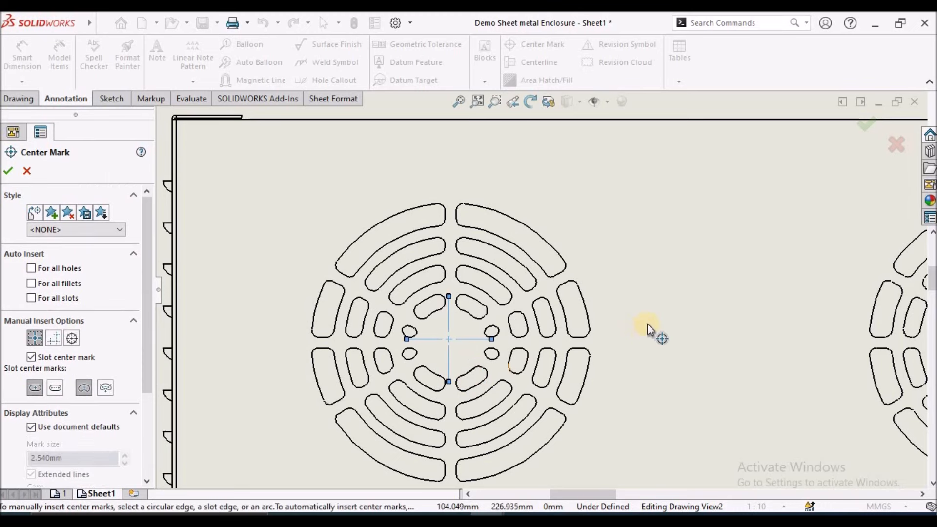
pyautogui.scroll(5, 708, 318)
pyautogui.scroll(-4, 607, 317)
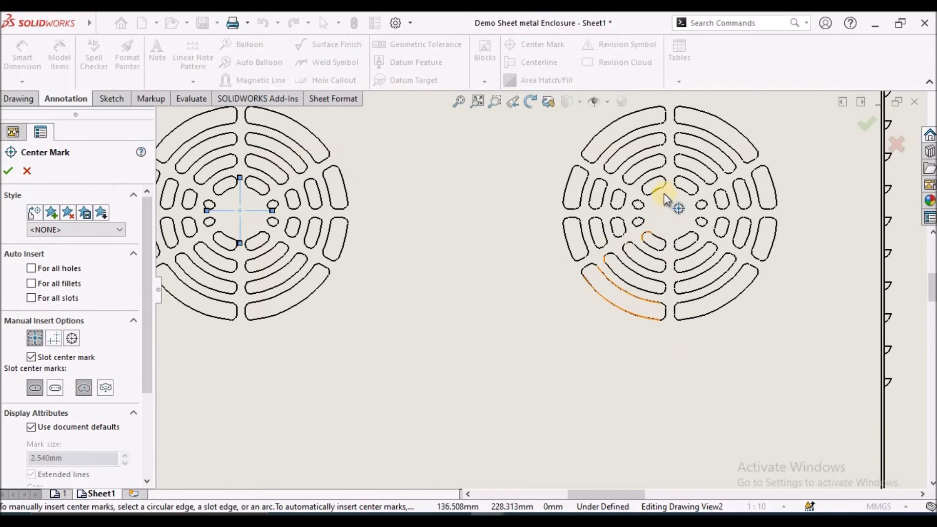
pyautogui.scroll(-3, 664, 194)
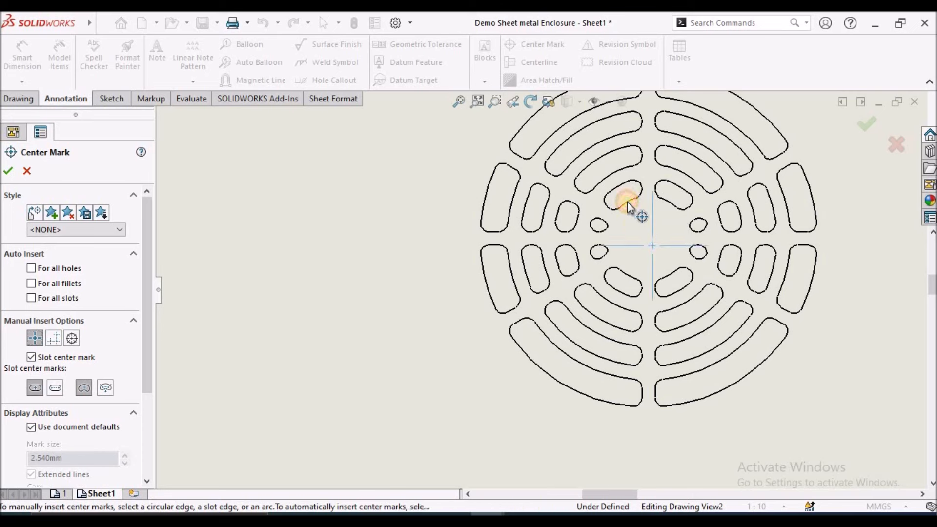
pyautogui.click(8, 171)
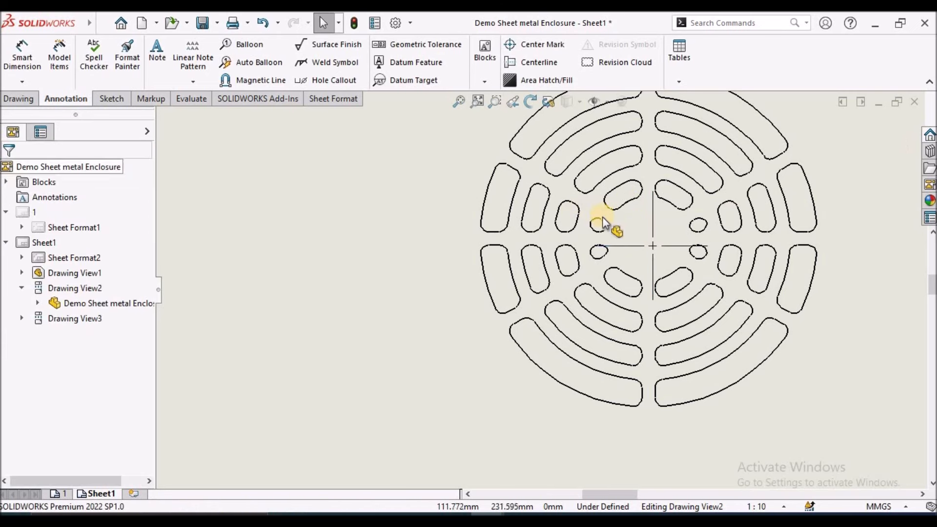
# Dimension the horizontal distance between the two vents' center marks, placing the dimension above the top view
pyautogui.scroll(3, 597, 232)
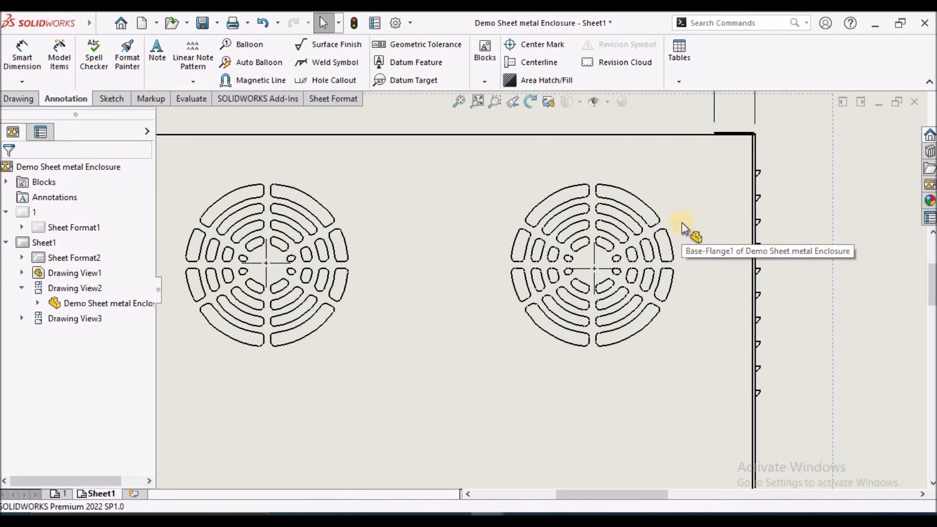
pyautogui.scroll(-2, 606, 244)
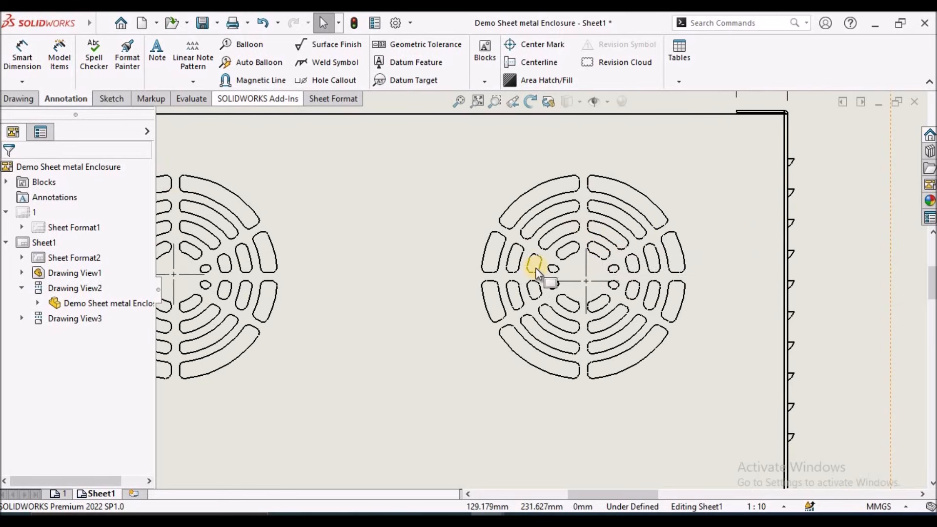
pyautogui.scroll(-2, 545, 263)
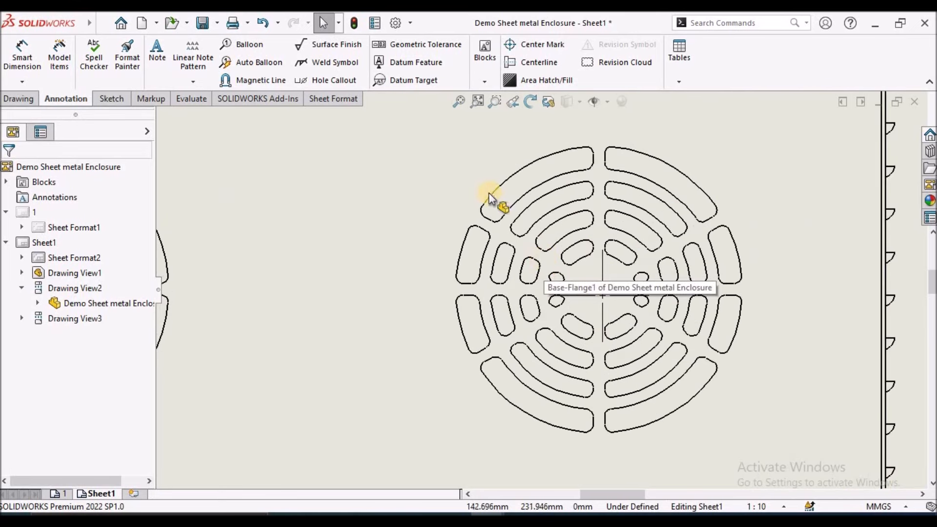
pyautogui.scroll(3, 342, 185)
pyautogui.click(25, 57)
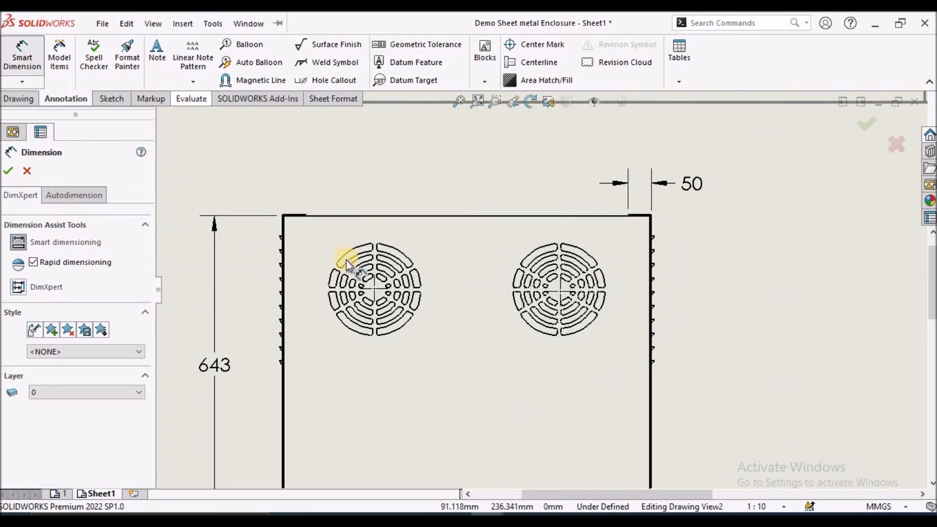
pyautogui.click(373, 285)
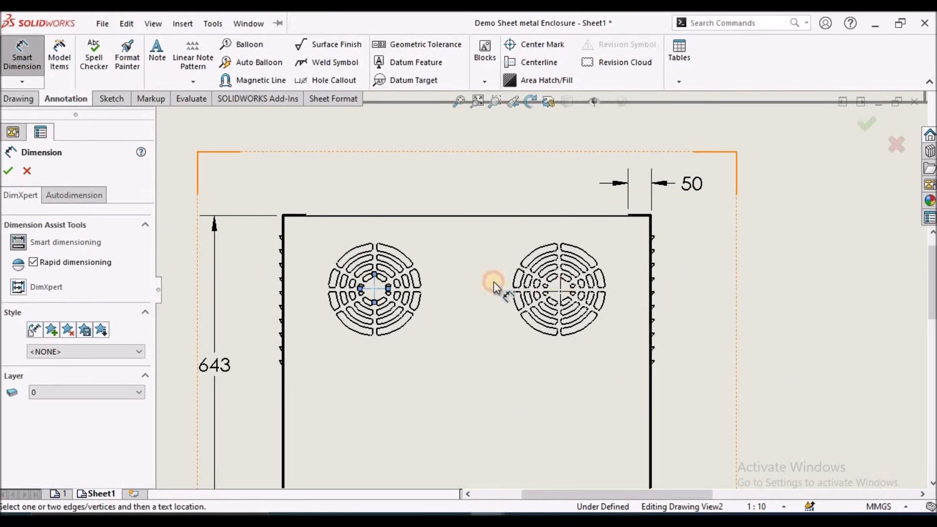
pyautogui.click(560, 288)
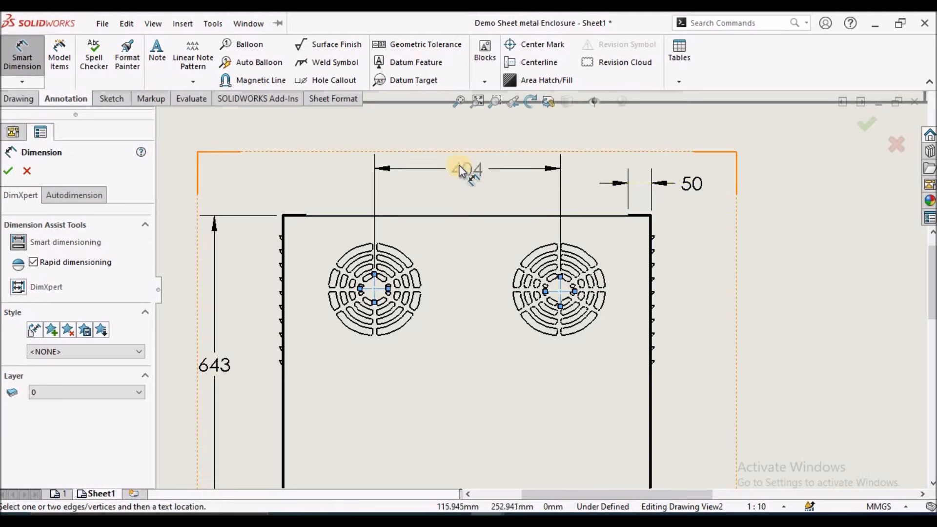
pyautogui.click(459, 166)
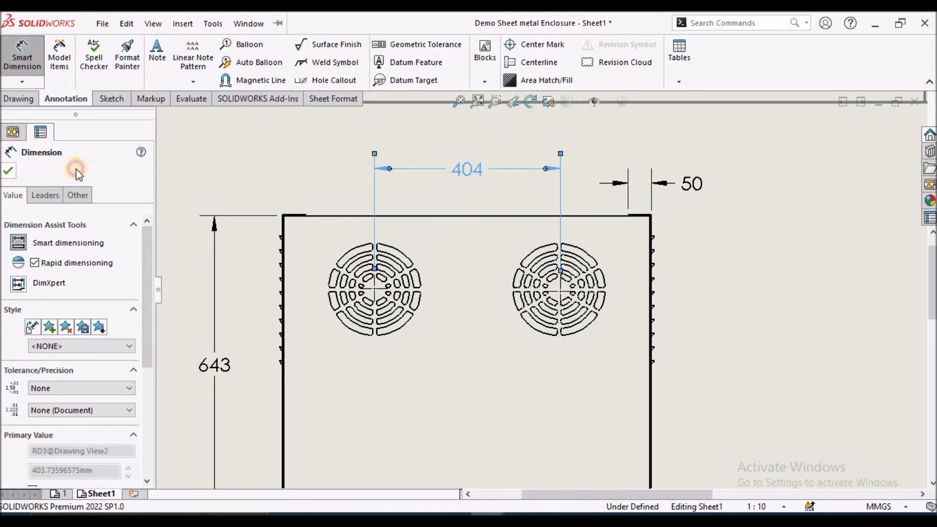
pyautogui.click(9, 171)
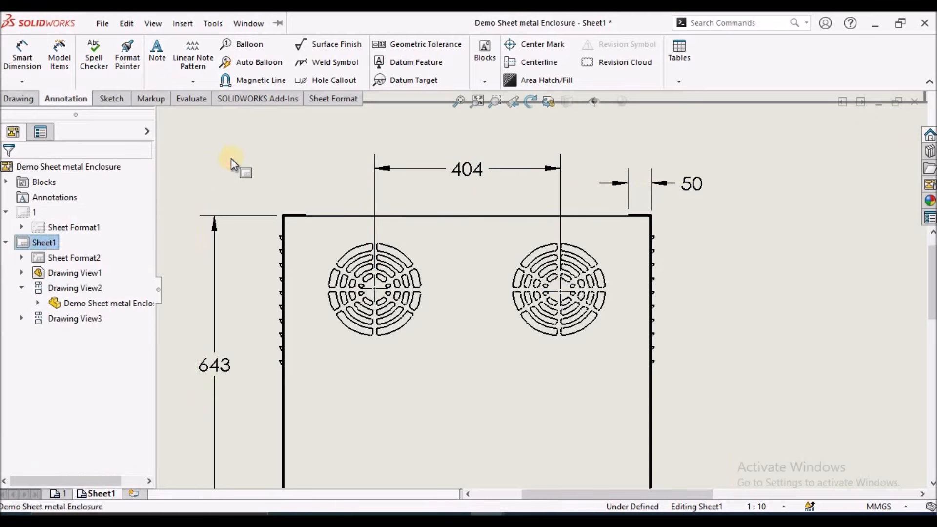
# Add the geometric tolerancing symmetry symbol in front of the vent spacing dimension's value
pyautogui.click(472, 172)
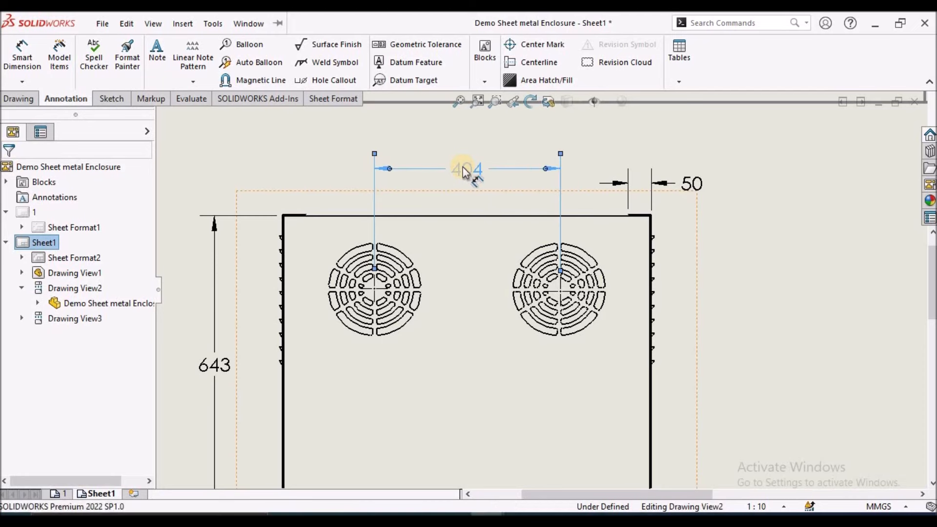
pyautogui.click(56, 446)
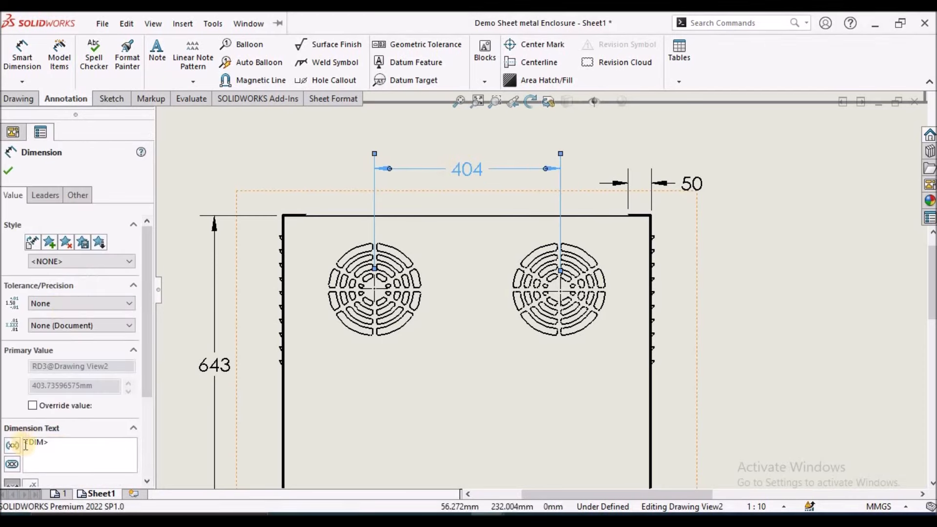
pyautogui.moveTo(148, 391); pyautogui.dragTo(152, 486)
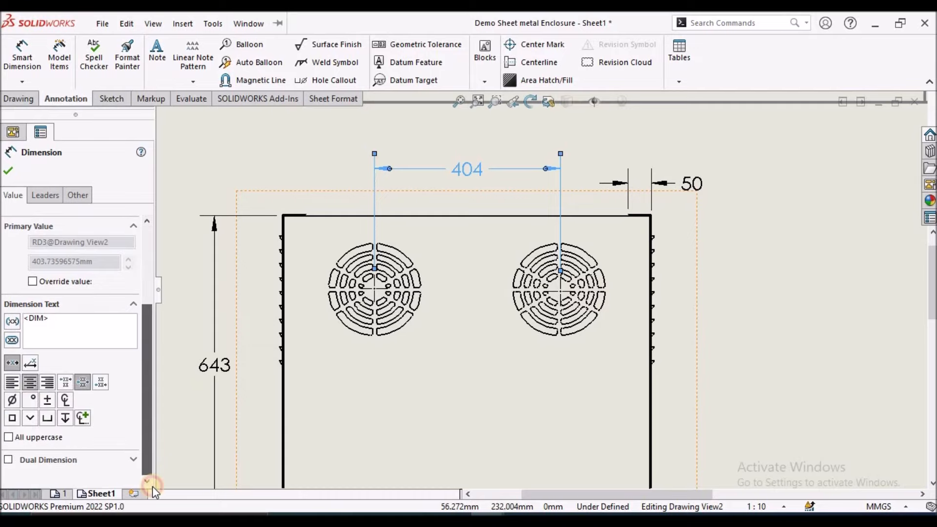
pyautogui.click(85, 419)
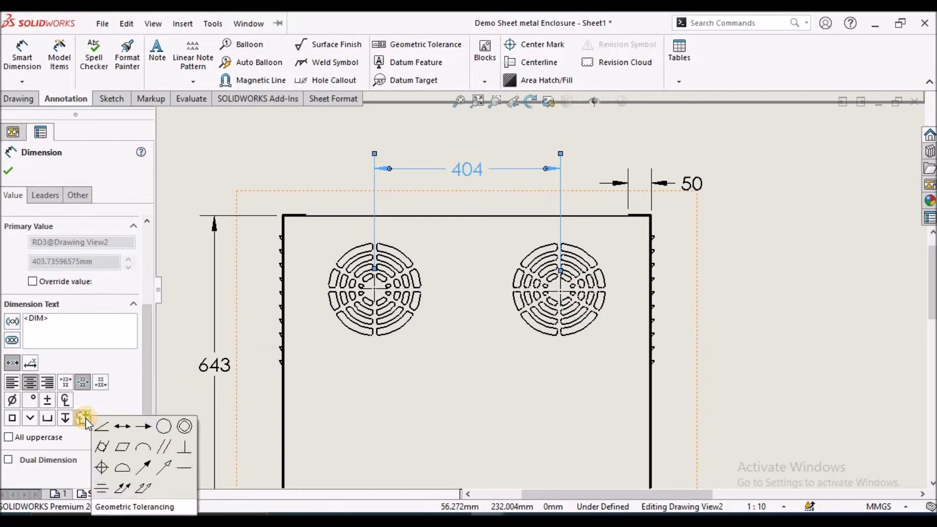
pyautogui.click(101, 486)
pyautogui.click(28, 244)
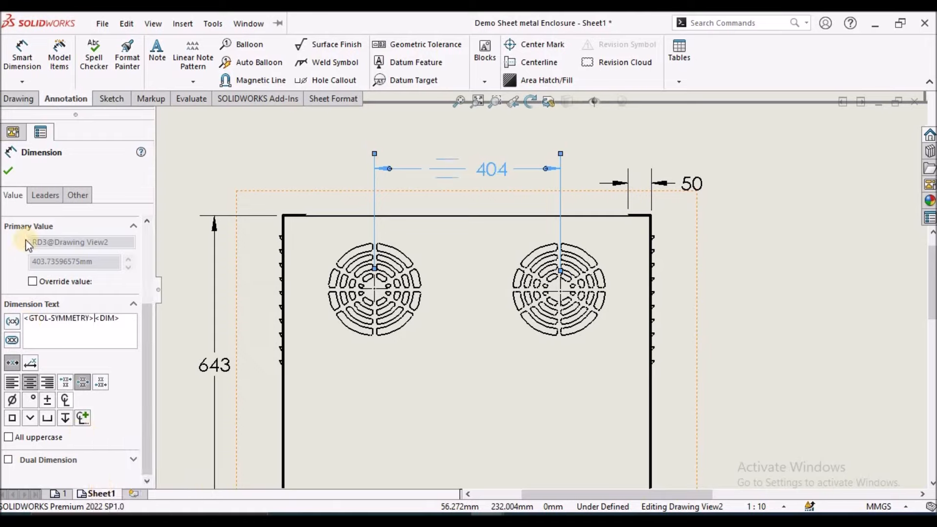
pyautogui.click(9, 171)
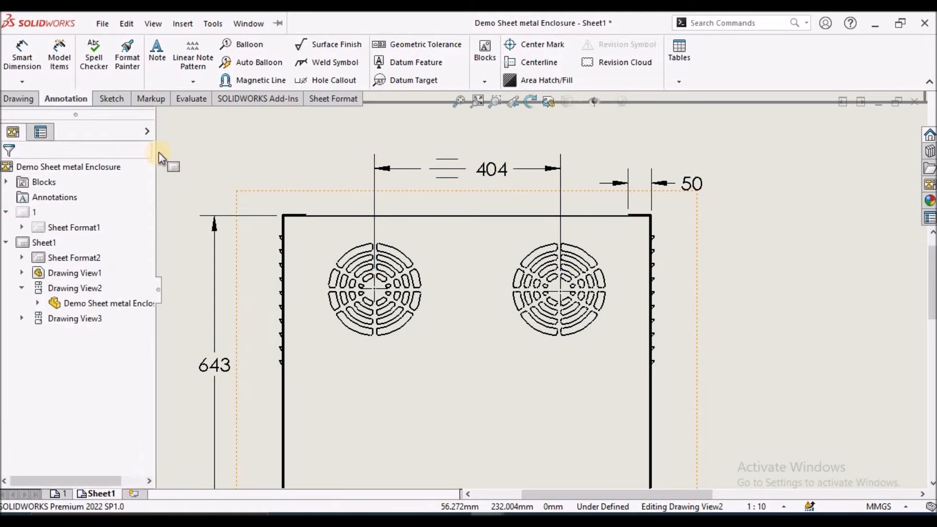
pyautogui.click(198, 157)
# Dimension from the enclosure's left outer edge to the left vent's center mark, and line it up with the vent spacing dimension
pyautogui.scroll(1, 436, 270)
pyautogui.scroll(-3, 433, 270)
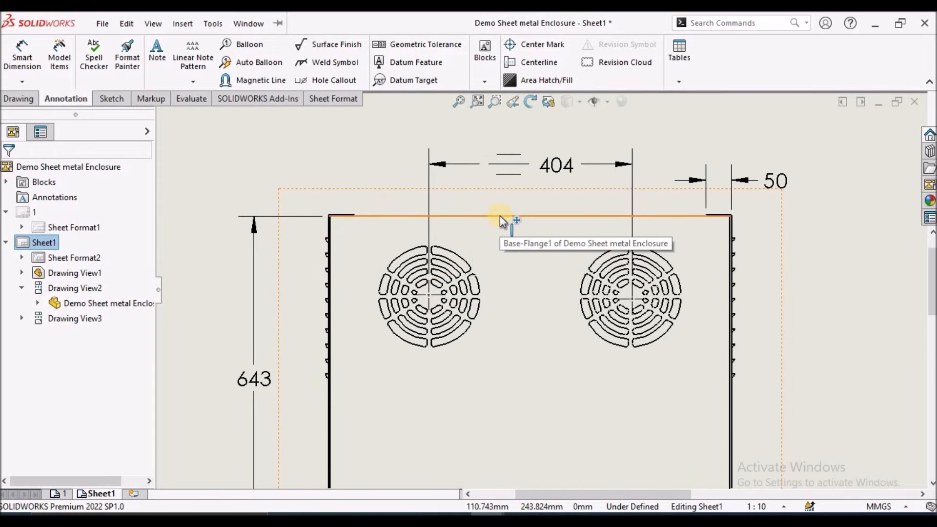
pyautogui.click(15, 51)
pyautogui.scroll(-4, 416, 224)
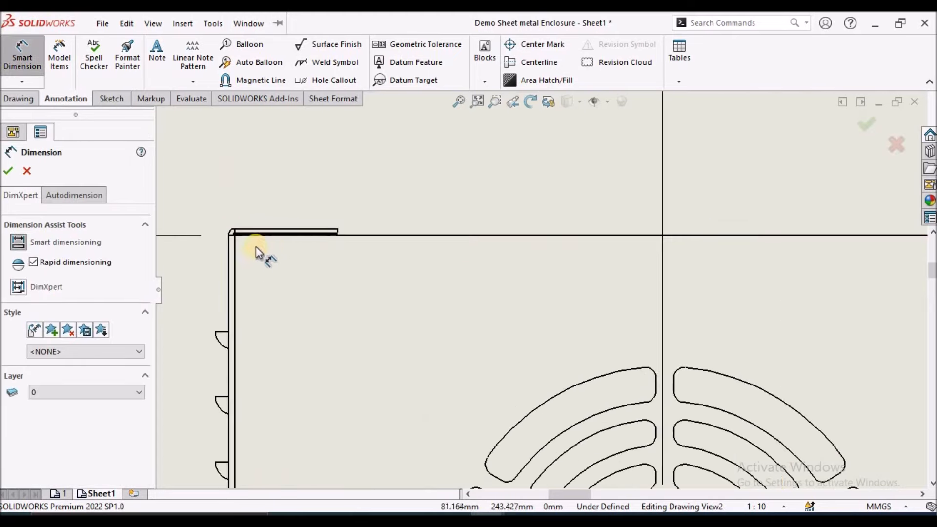
pyautogui.click(231, 266)
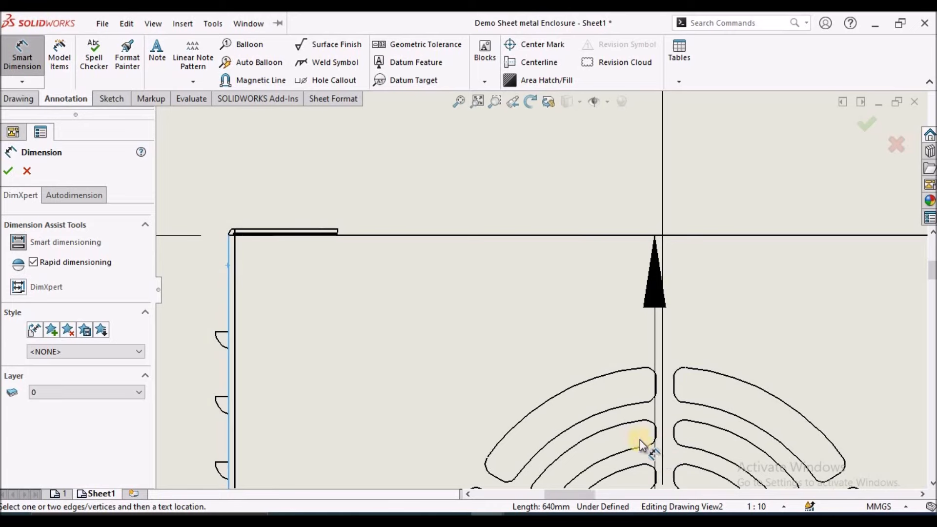
pyautogui.scroll(2, 629, 430)
pyautogui.scroll(-3, 593, 403)
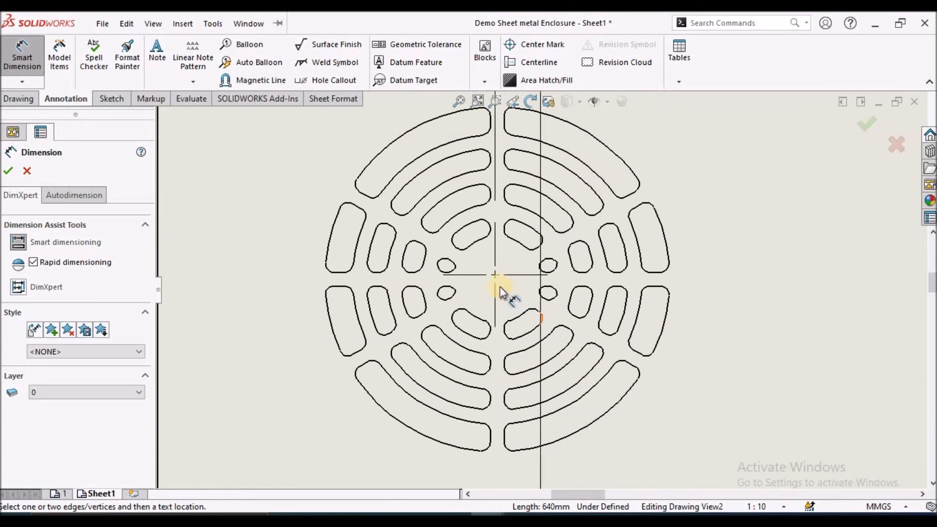
pyautogui.click(495, 262)
pyautogui.scroll(4, 432, 224)
pyautogui.scroll(-2, 507, 268)
pyautogui.scroll(-2, 507, 268)
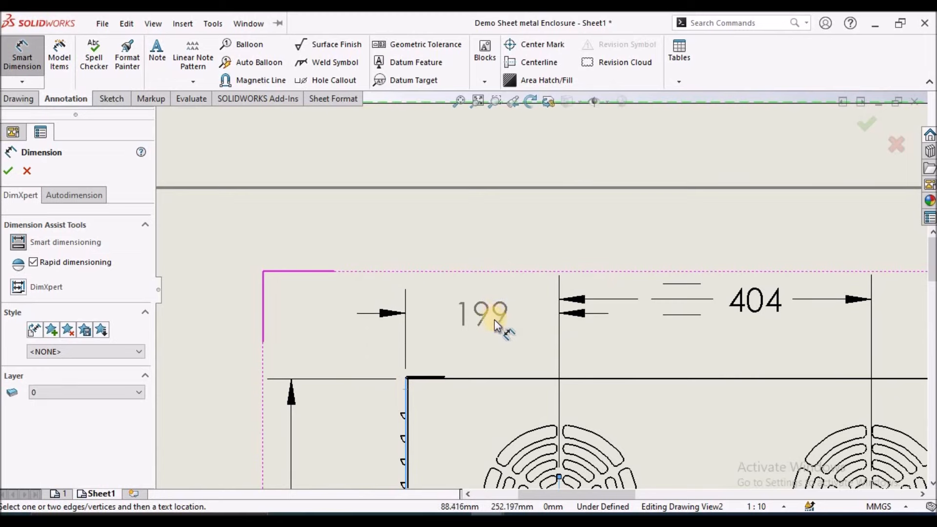
pyautogui.click(494, 320)
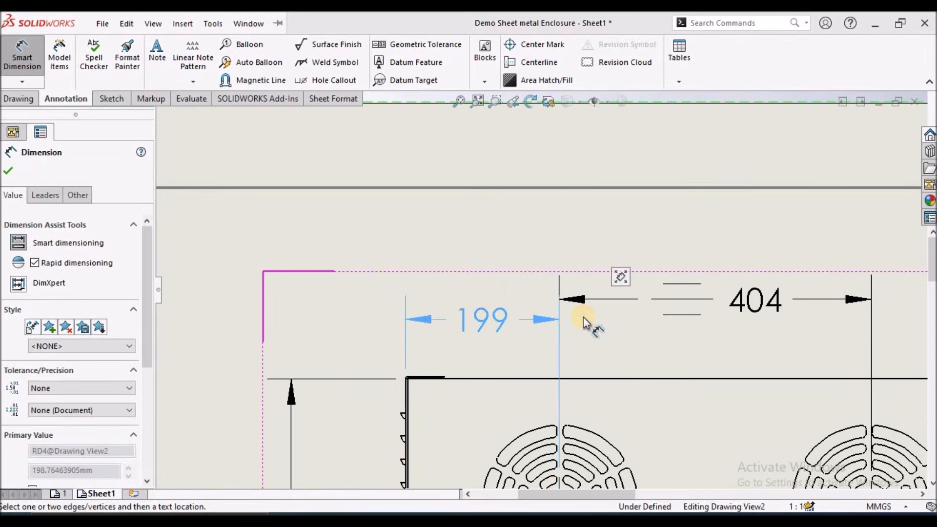
pyautogui.click(8, 170)
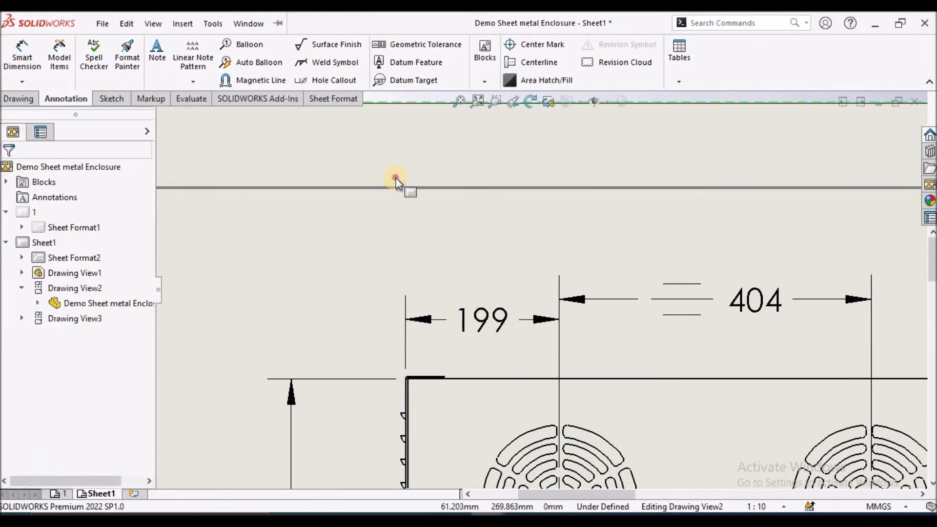
pyautogui.moveTo(484, 318)
pyautogui.mouseDown()
pyautogui.moveTo(475, 293)
pyautogui.moveTo(474, 301)
pyautogui.mouseUp()
pyautogui.click(345, 268)
# Sketch a circle about 239 mm in diameter around the right vent, centered on its center mark
pyautogui.scroll(4, 348, 264)
pyautogui.scroll(4, 541, 292)
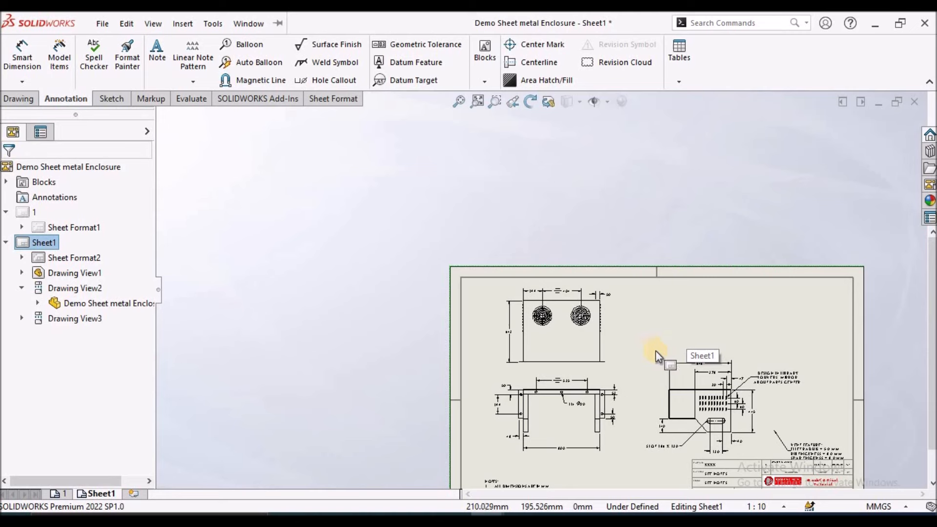
pyautogui.scroll(3, 652, 348)
pyautogui.scroll(-2, 627, 317)
pyautogui.scroll(-3, 593, 292)
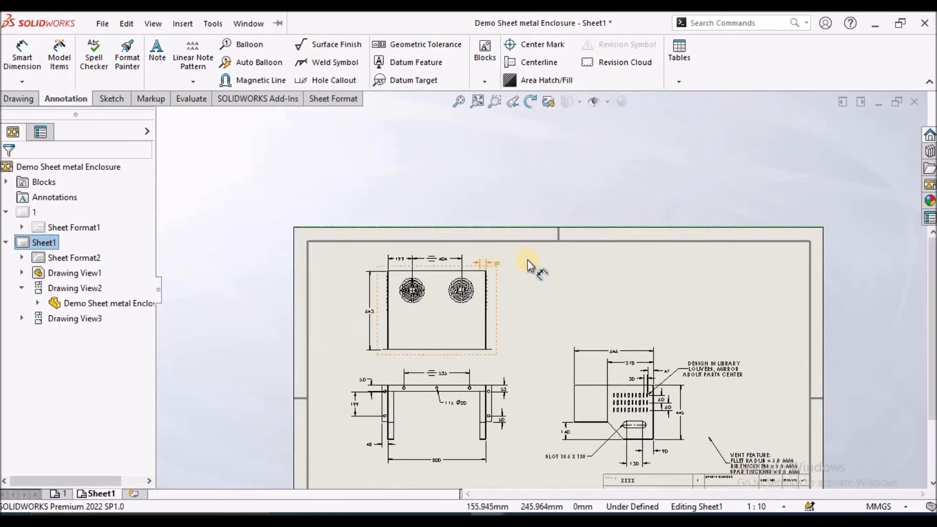
pyautogui.click(108, 99)
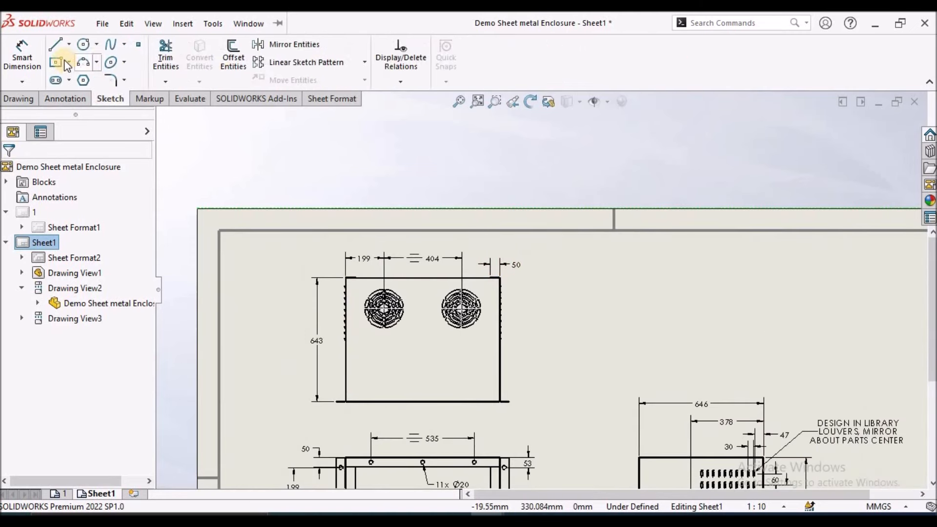
pyautogui.click(83, 44)
pyautogui.scroll(-10, 541, 337)
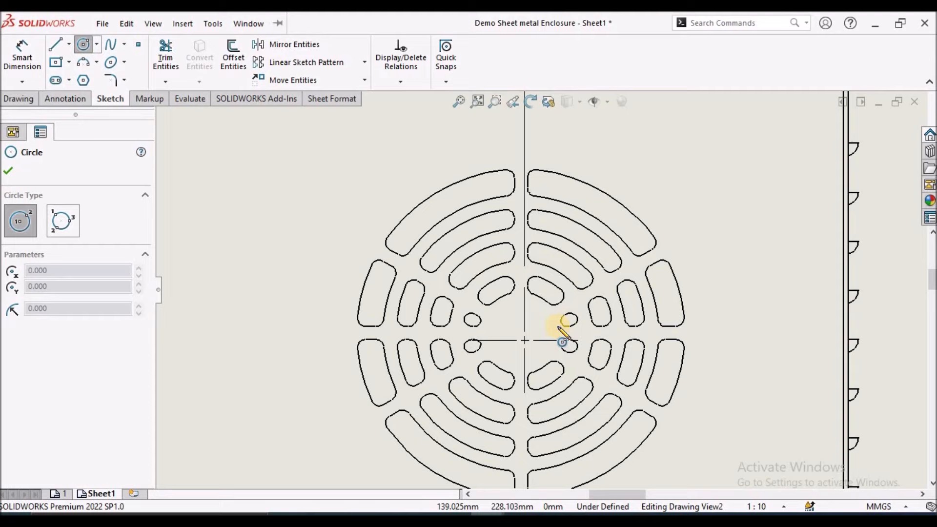
pyautogui.click(520, 337)
pyautogui.scroll(5, 632, 319)
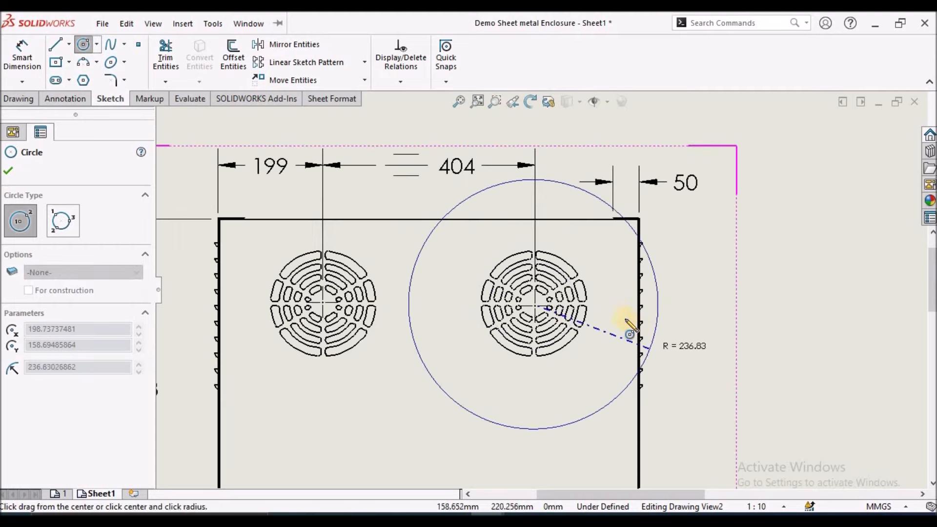
pyautogui.click(597, 304)
pyautogui.press('Escape')
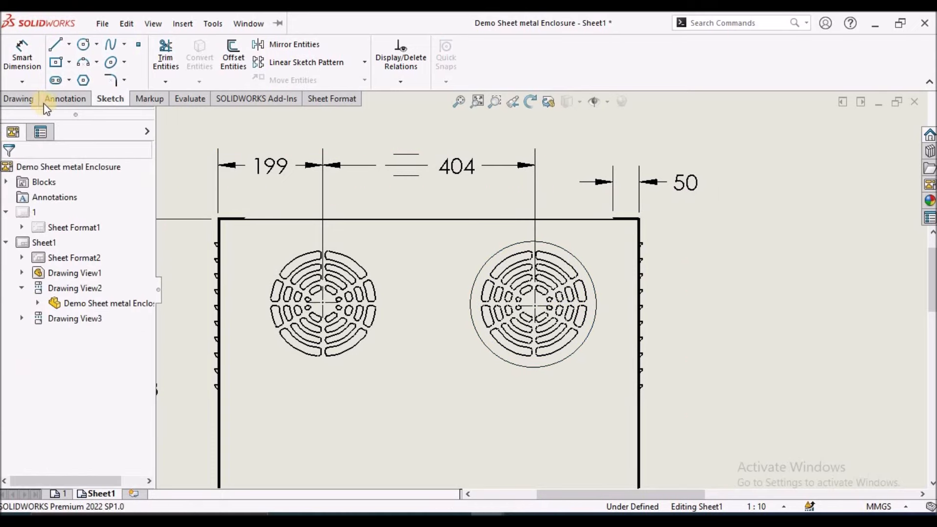
pyautogui.click(18, 99)
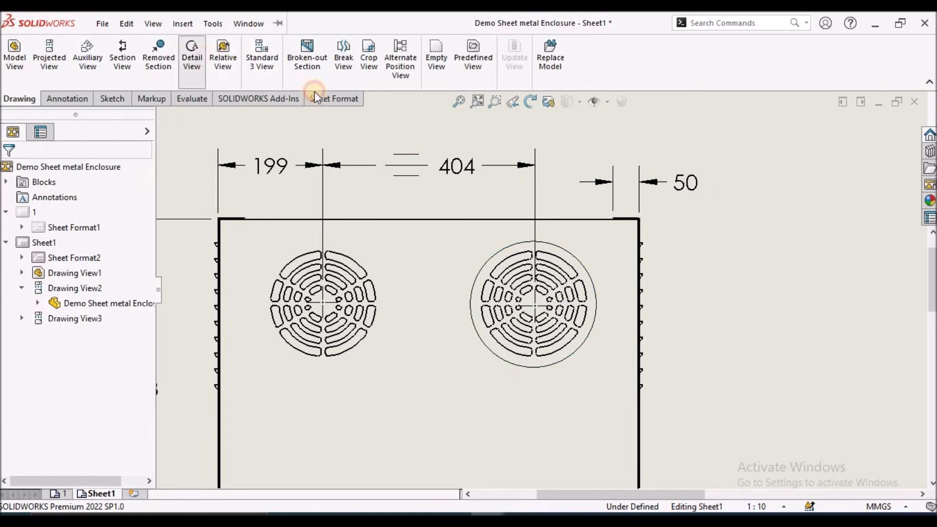
pyautogui.click(191, 56)
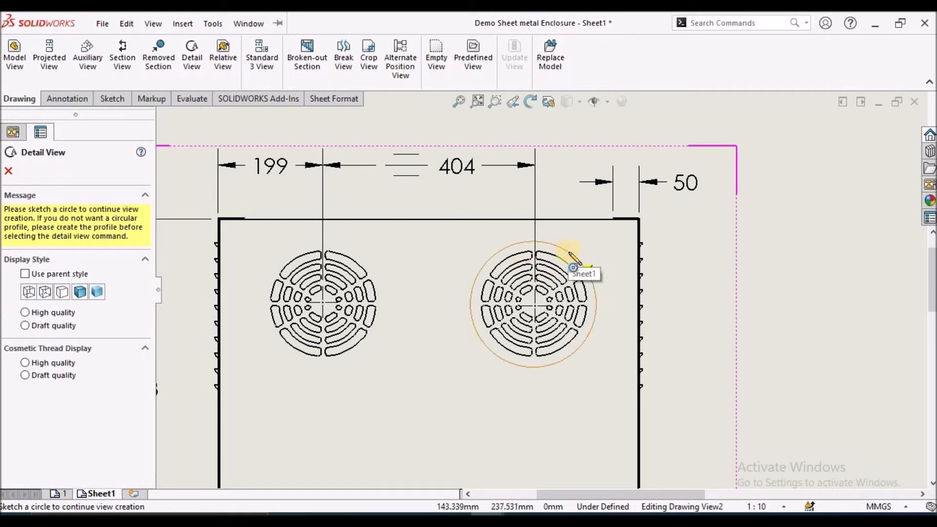
pyautogui.press('Escape')
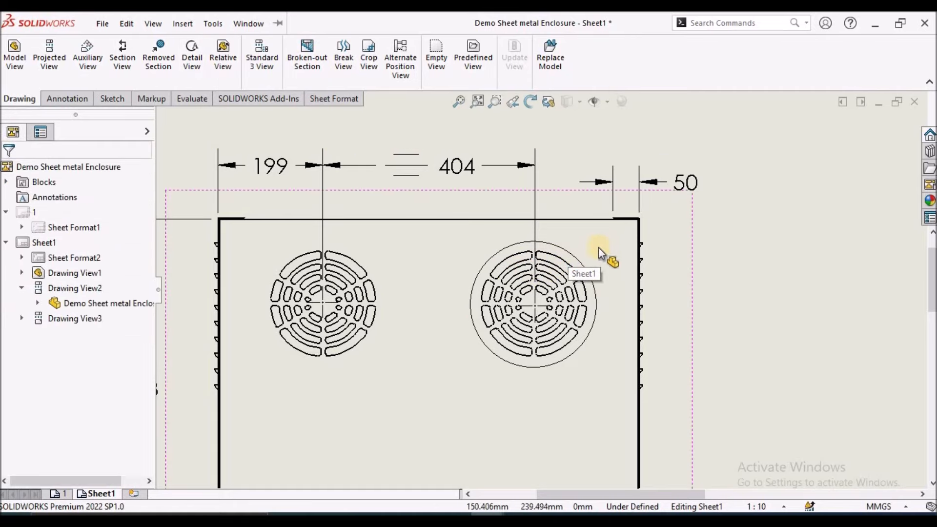
# Create a Detail View of the right vent from the sketched circle and place it above the side view
pyautogui.click(580, 264)
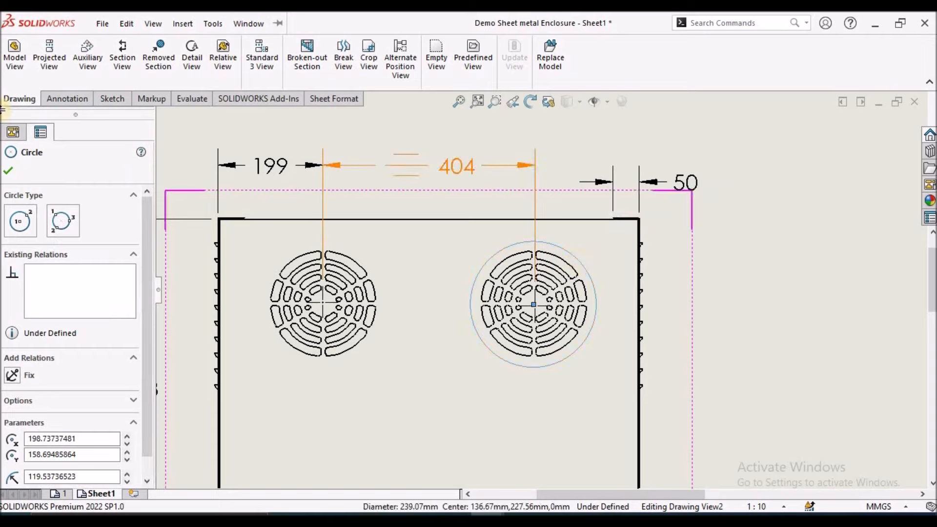
pyautogui.click(192, 56)
pyautogui.scroll(1, 800, 285)
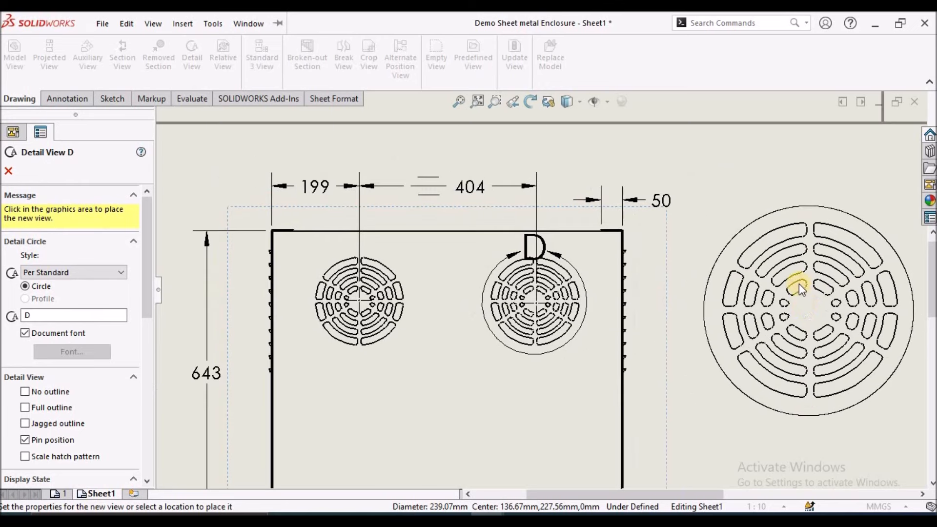
pyautogui.scroll(5, 791, 279)
pyautogui.scroll(2, 786, 292)
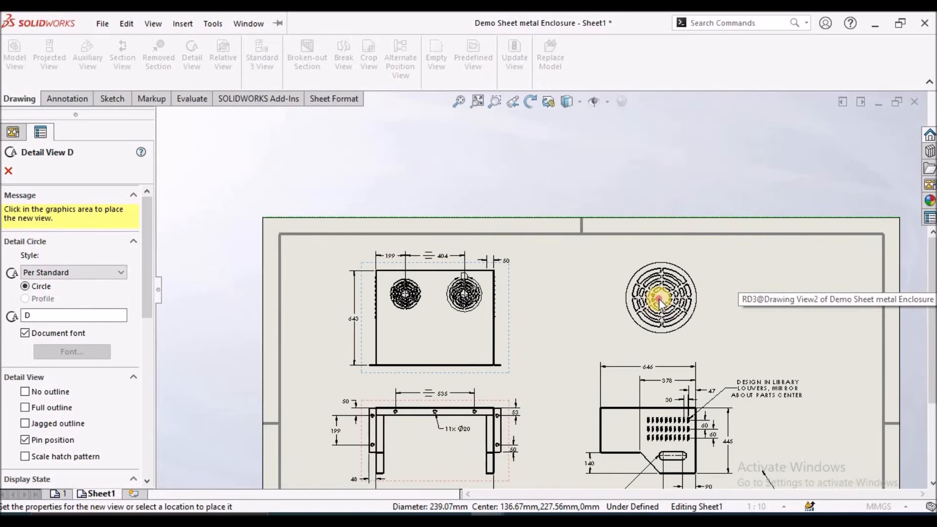
pyautogui.click(659, 298)
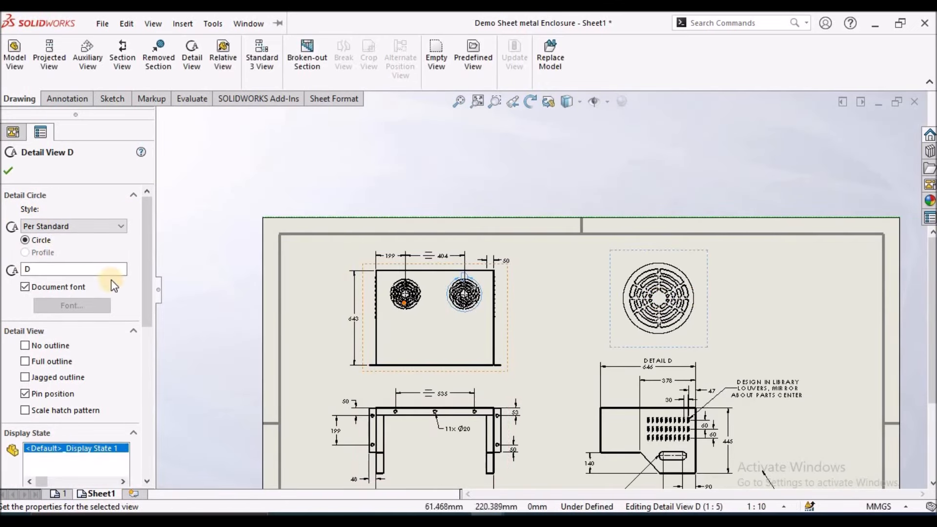
# Set the detail circle's style to With Leader and move its D label below and to the right of the right vent
pyautogui.click(121, 226)
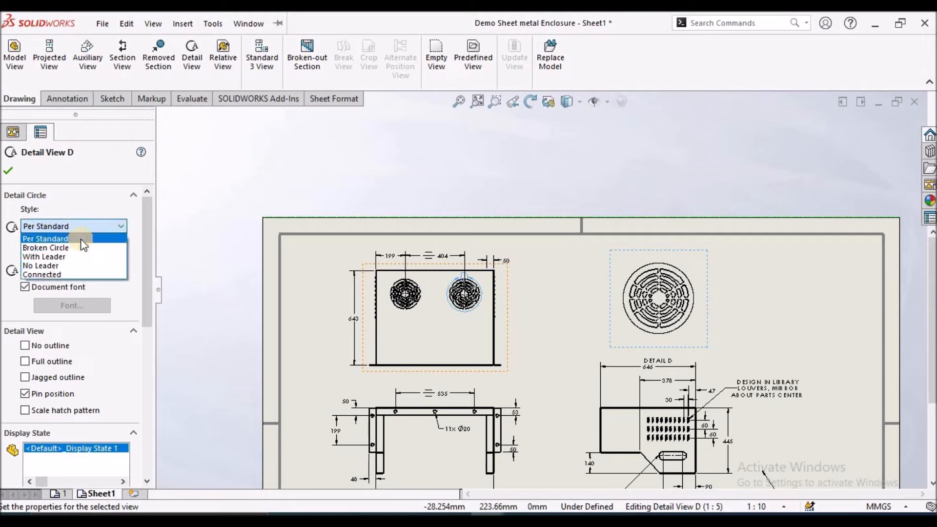
pyautogui.click(64, 256)
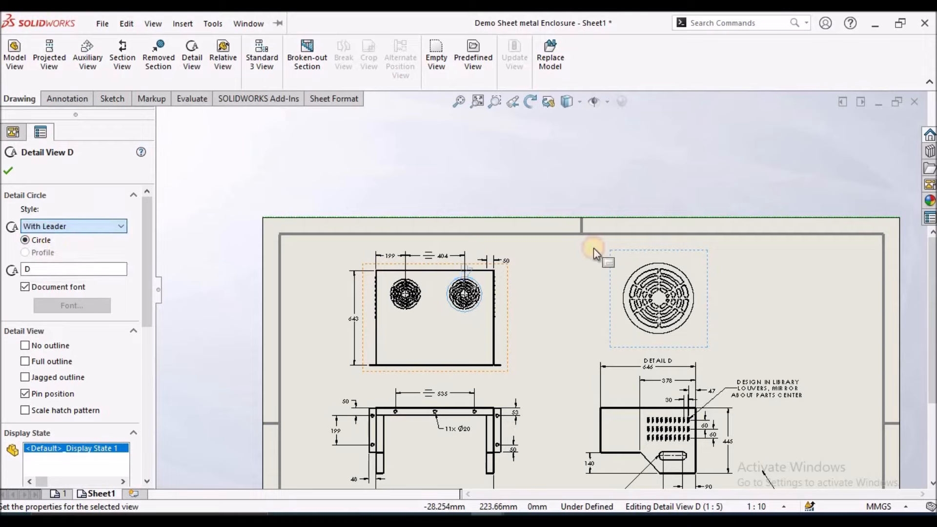
pyautogui.scroll(-2, 547, 262)
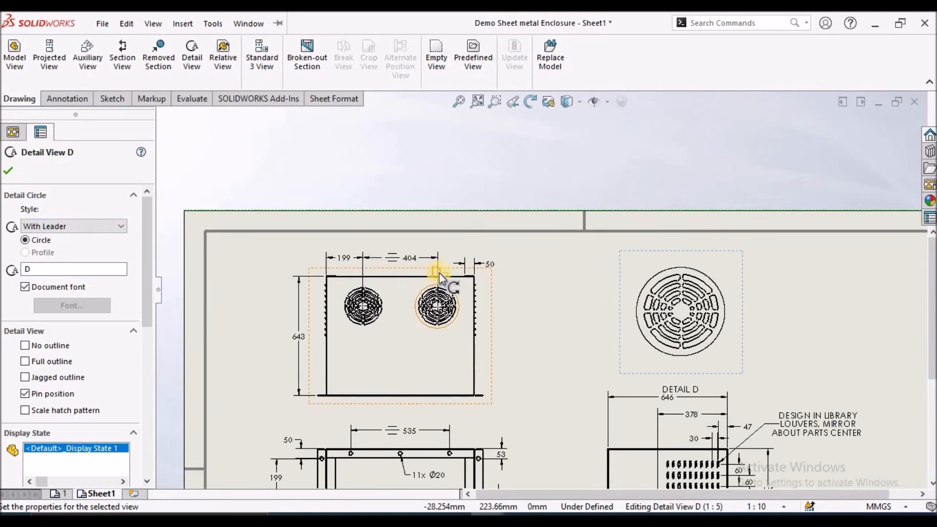
pyautogui.moveTo(440, 274)
pyautogui.mouseDown()
pyautogui.moveTo(498, 314)
pyautogui.moveTo(511, 341)
pyautogui.mouseUp()
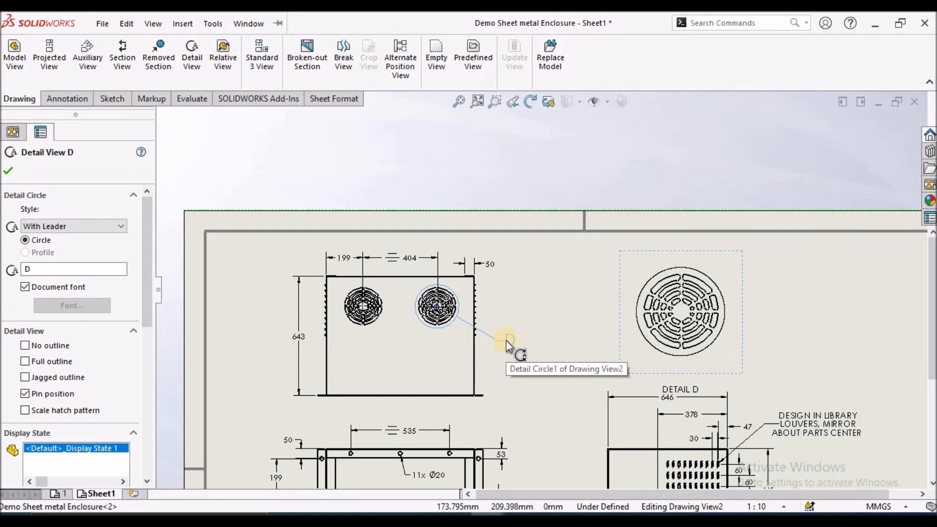
pyautogui.click(8, 174)
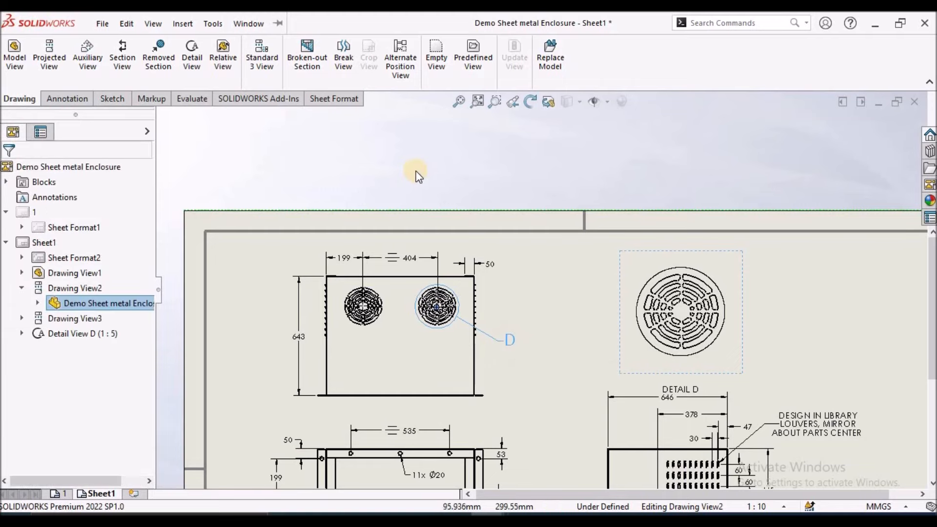
# Sketch a three-point arc of about 20.3 mm radius along the inner edge of the detail view's lower-left innermost slot
pyautogui.scroll(-2, 755, 340)
pyautogui.scroll(-2, 754, 340)
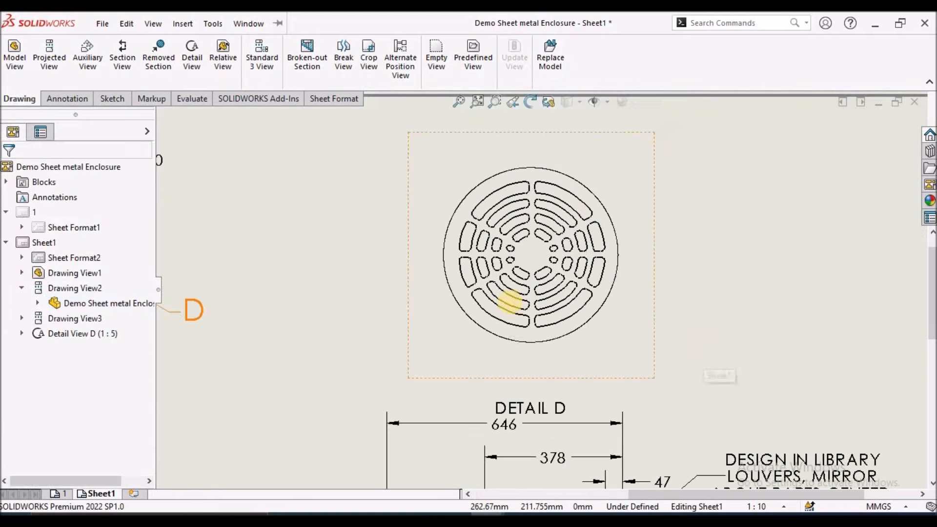
pyautogui.scroll(-4, 528, 279)
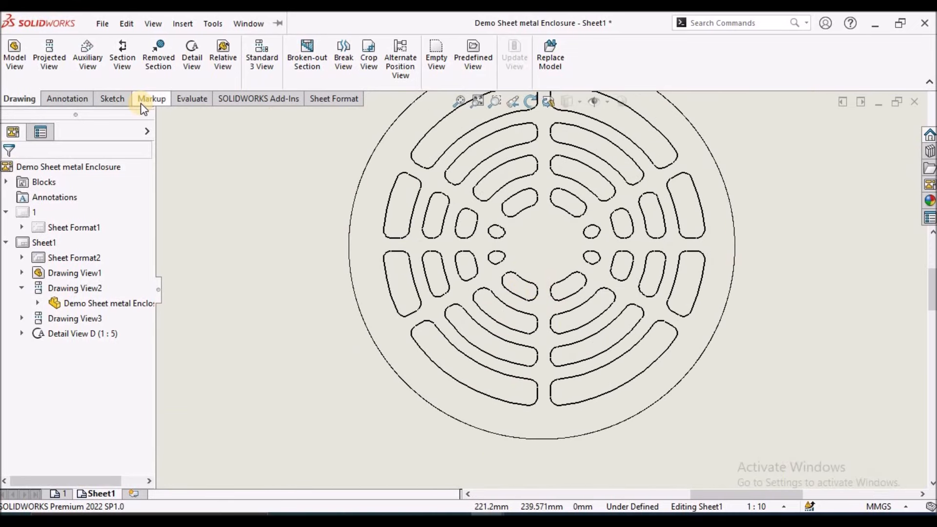
pyautogui.click(104, 96)
pyautogui.click(83, 62)
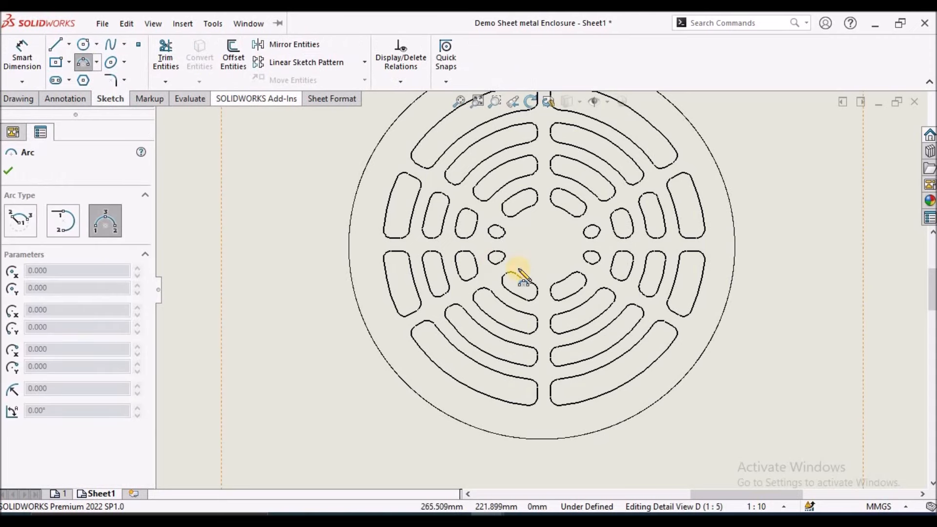
pyautogui.scroll(-3, 517, 272)
pyautogui.scroll(-2, 512, 281)
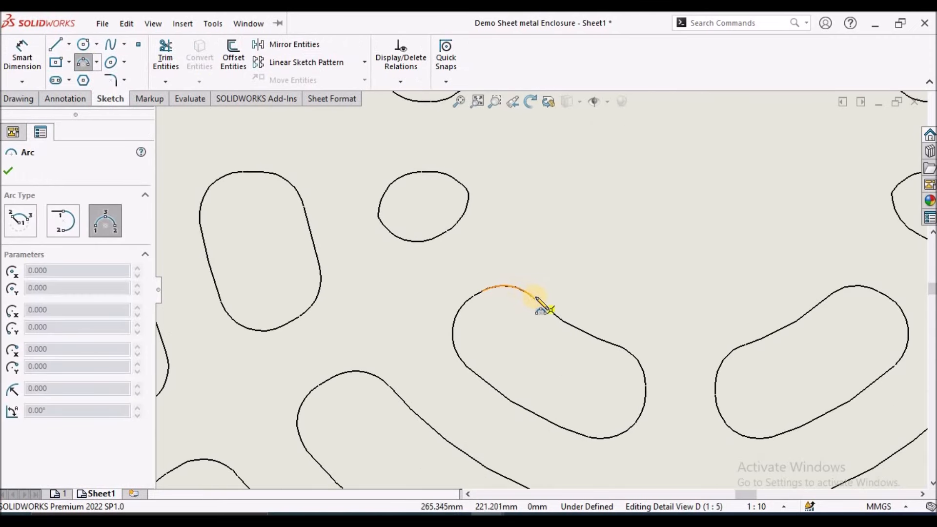
pyautogui.click(535, 296)
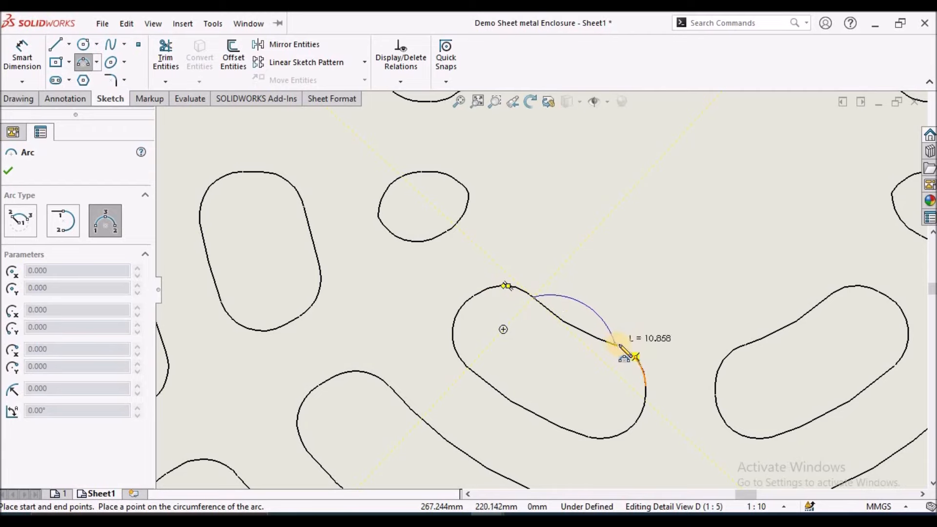
pyautogui.click(611, 343)
pyautogui.click(568, 324)
pyautogui.press('Escape')
pyautogui.scroll(4, 604, 280)
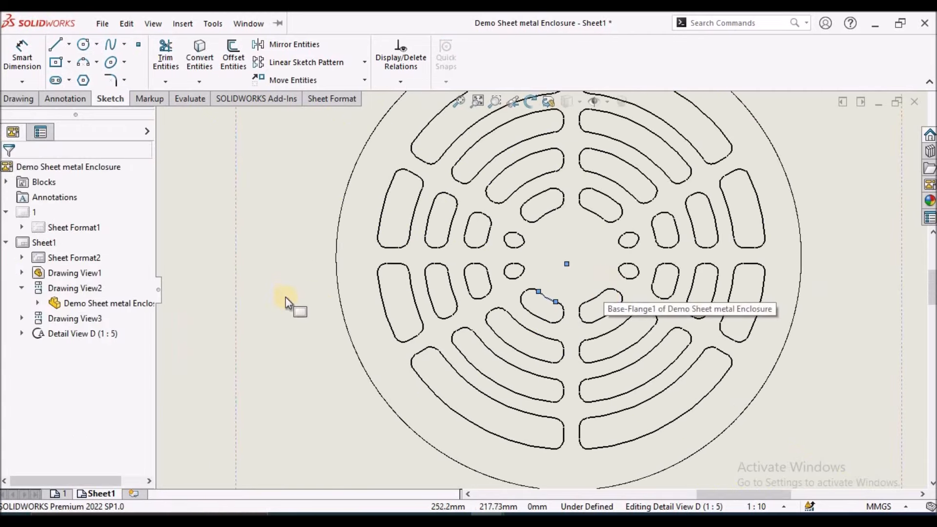
pyautogui.scroll(4, 286, 297)
pyautogui.click(22, 55)
pyautogui.scroll(-5, 526, 311)
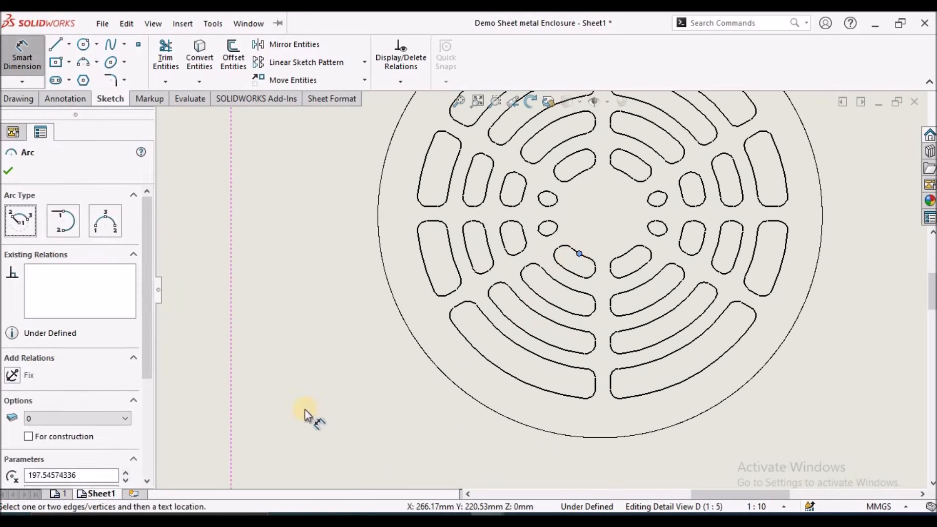
pyautogui.press('Escape')
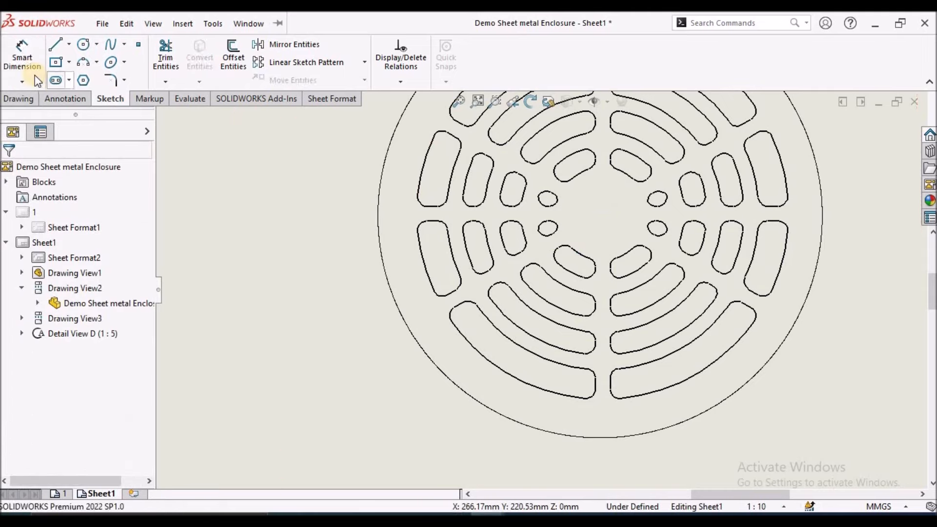
# Dimension the sketched arc's radius, place the dimension below and left of the vent, and set it to 20 mm
pyautogui.click(22, 56)
pyautogui.scroll(-2, 540, 229)
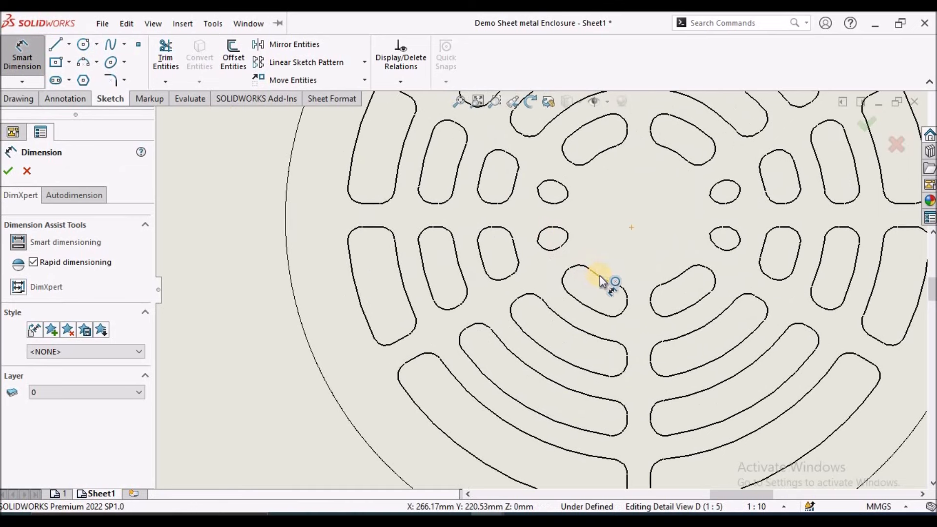
pyautogui.click(602, 278)
pyautogui.press('Escape')
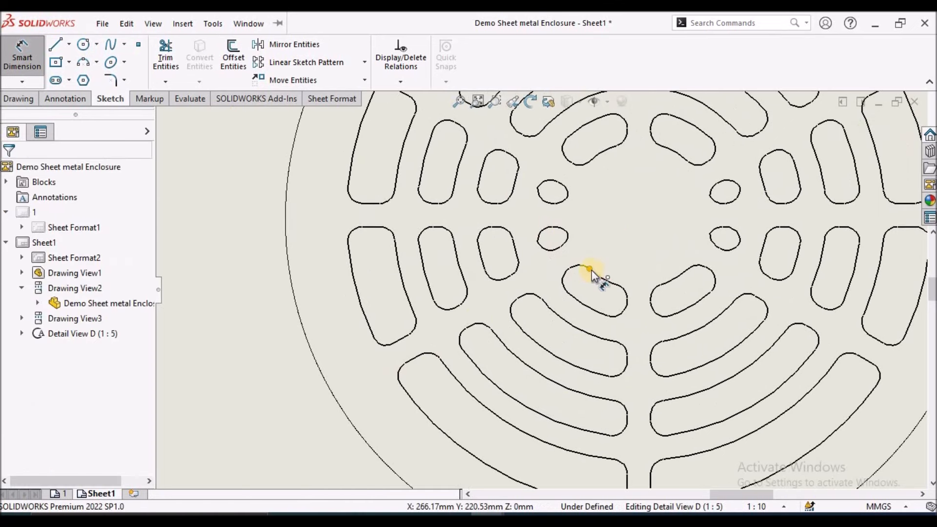
pyautogui.scroll(-4, 592, 271)
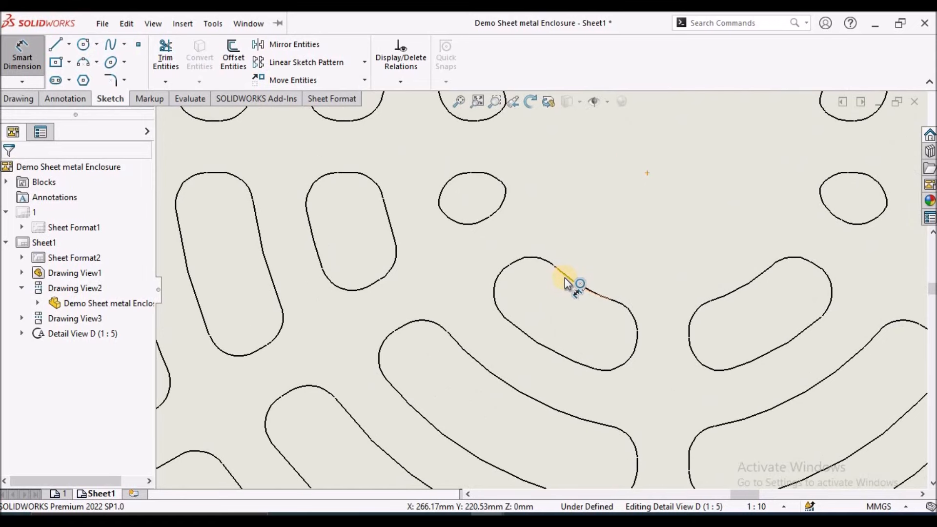
pyautogui.click(566, 277)
pyautogui.scroll(6, 502, 352)
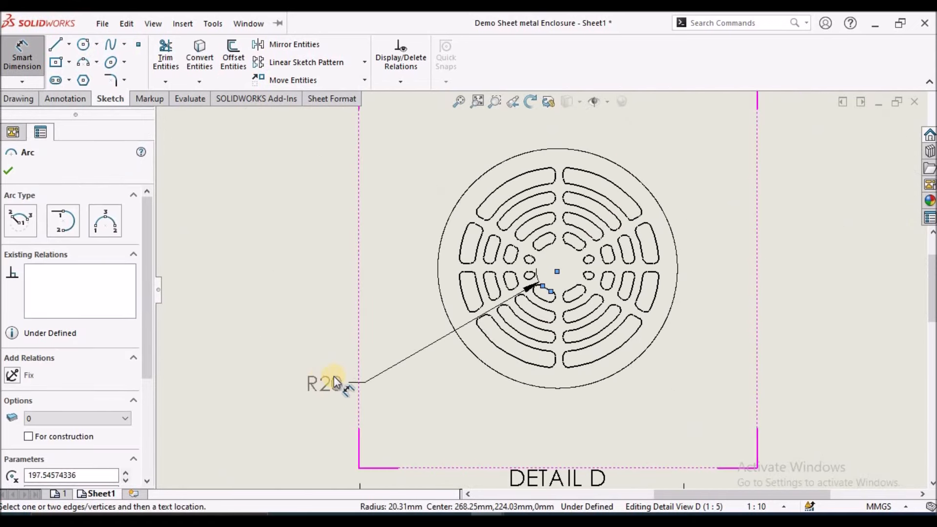
pyautogui.click(371, 385)
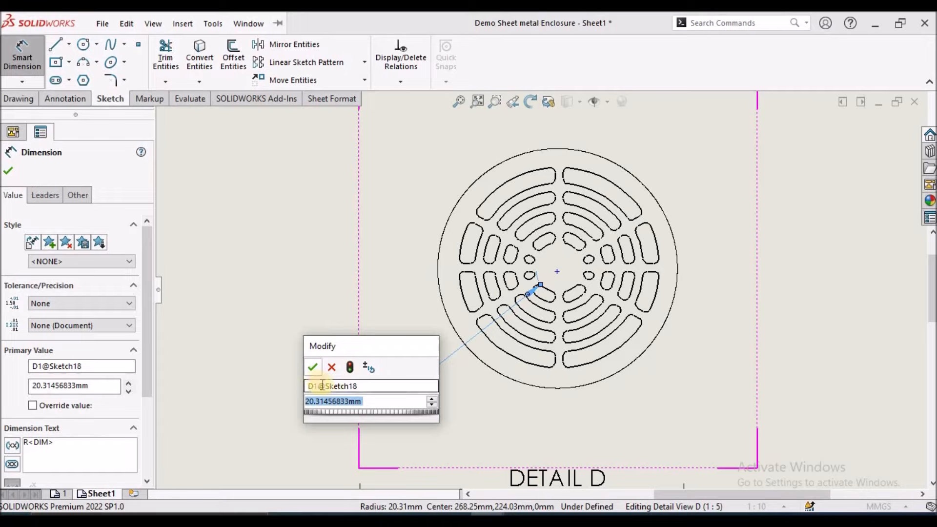
pyautogui.write('20')
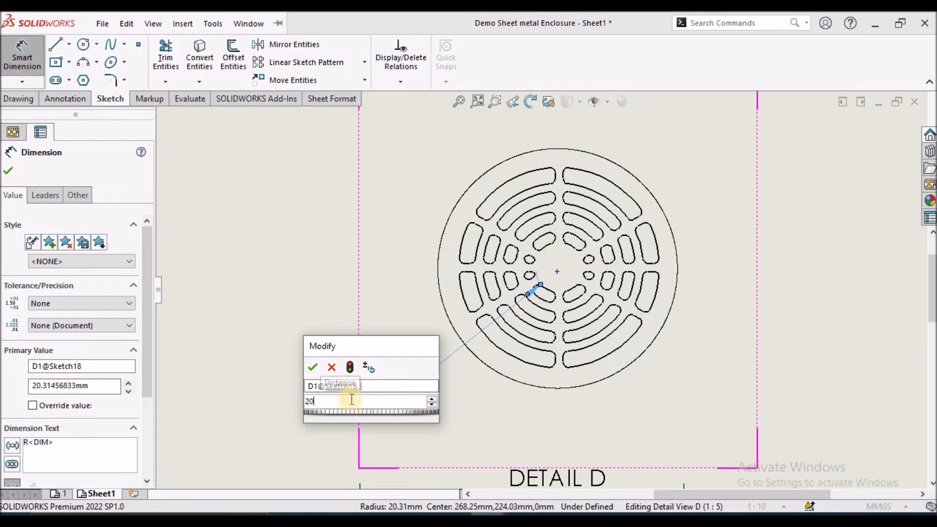
pyautogui.press('Return')
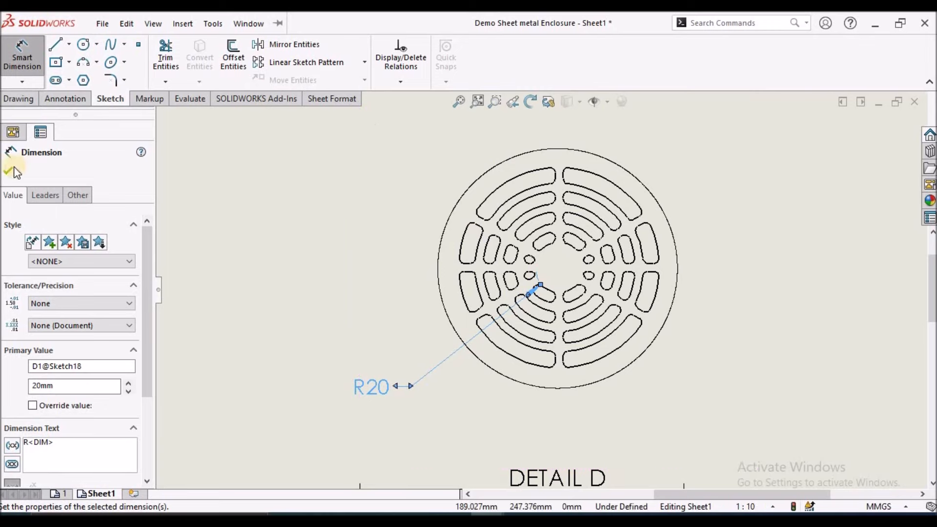
pyautogui.click(8, 168)
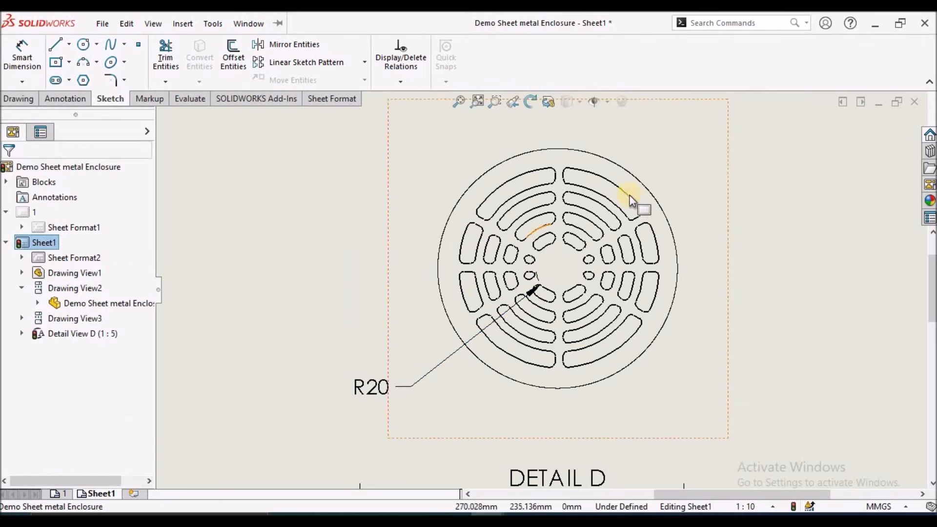
# Place two sketch points on the facing edges of the two outermost upper-right slots in the detail view
pyautogui.scroll(-3, 630, 196)
pyautogui.scroll(-2, 584, 192)
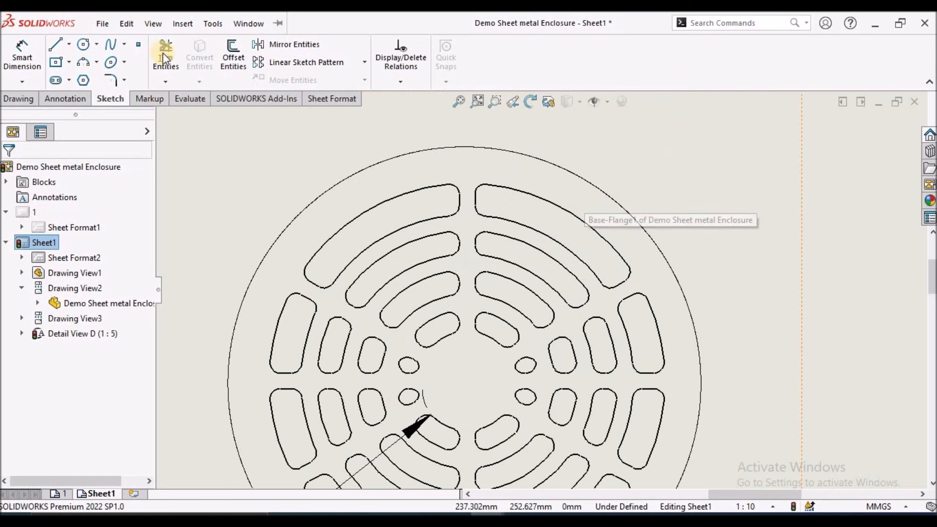
pyautogui.click(140, 46)
pyautogui.scroll(-2, 577, 250)
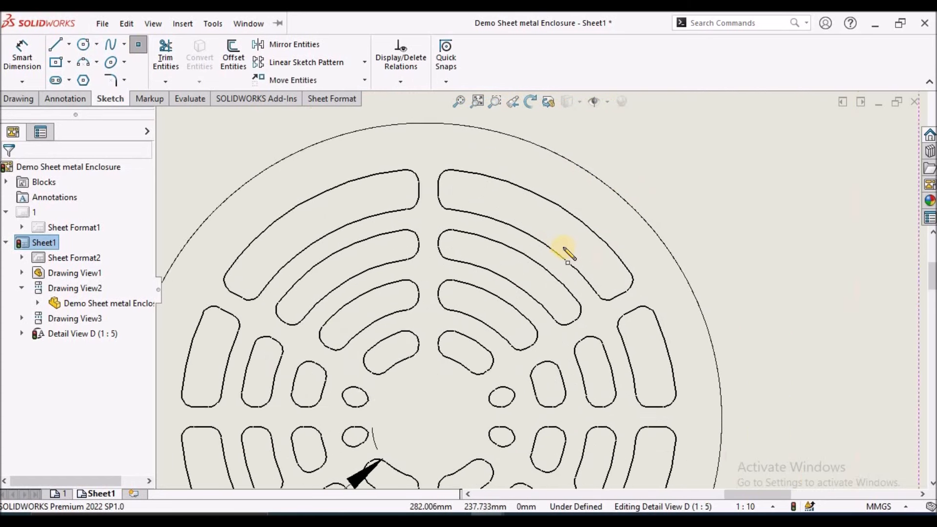
pyautogui.click(523, 237)
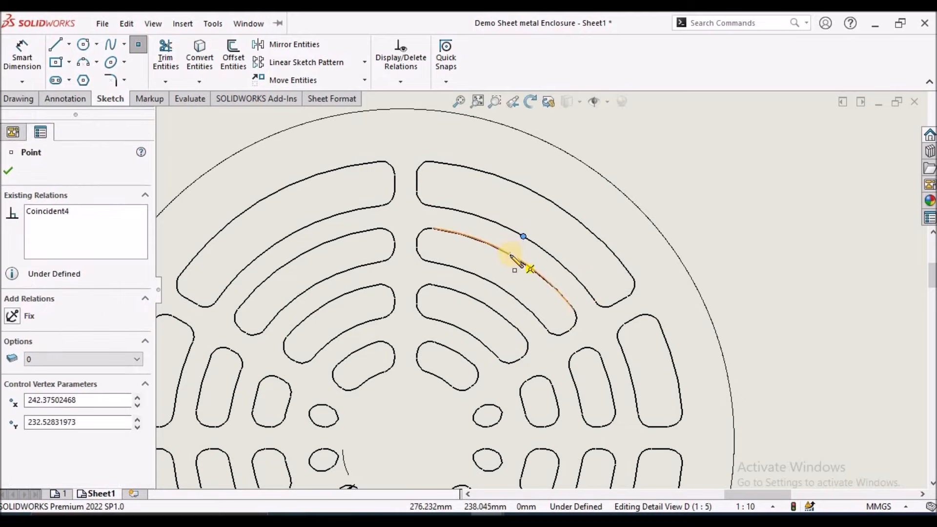
pyautogui.click(510, 254)
pyautogui.press('Escape')
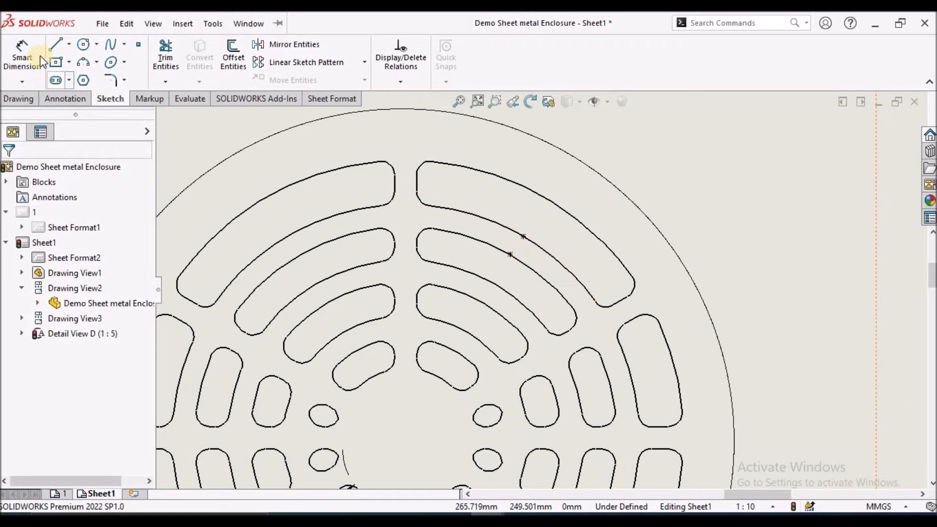
# Dimension the gap between the two sketch points and place the dimension above and left of the detail view's vent
pyautogui.click(27, 54)
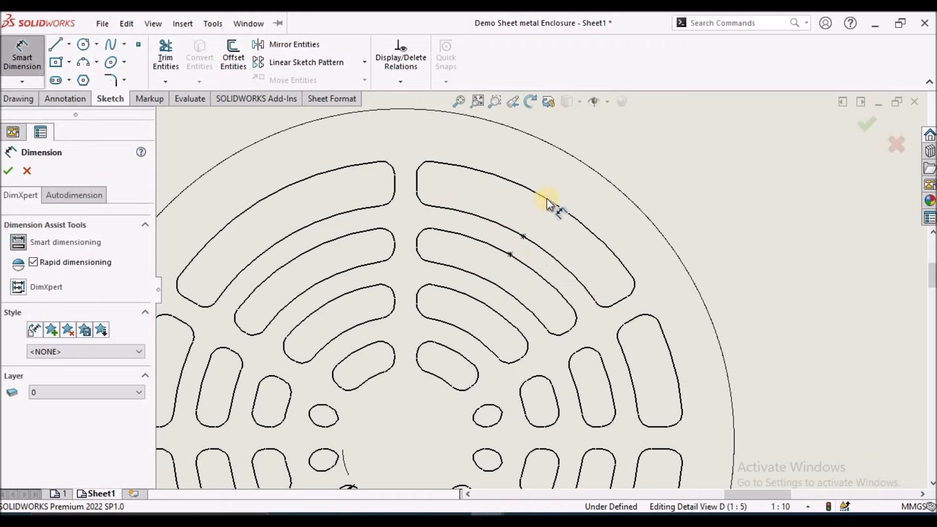
pyautogui.click(522, 236)
pyautogui.click(510, 254)
pyautogui.scroll(4, 490, 221)
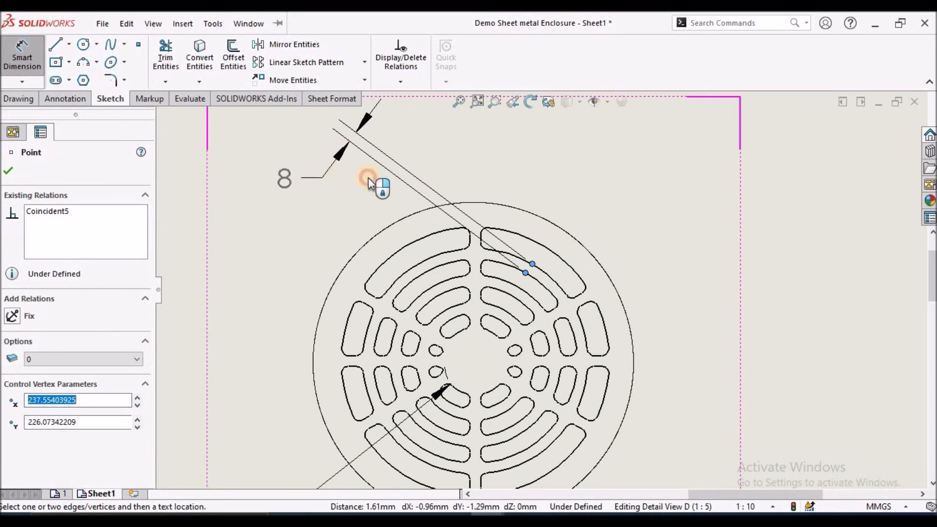
pyautogui.click(323, 177)
pyautogui.click(263, 160)
pyautogui.click(8, 172)
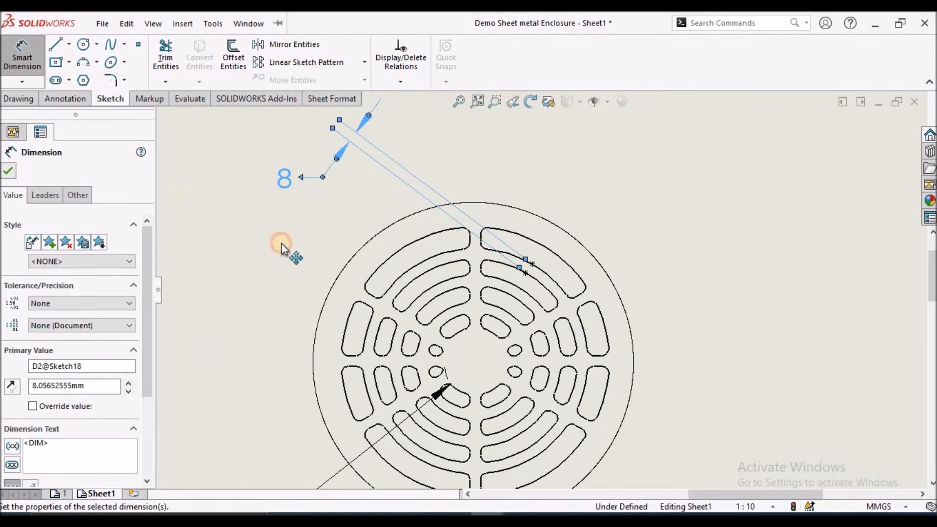
# Move the vent feature note to the right of the detail view and attach its leader to the outermost right slot's edge
pyautogui.scroll(4, 541, 291)
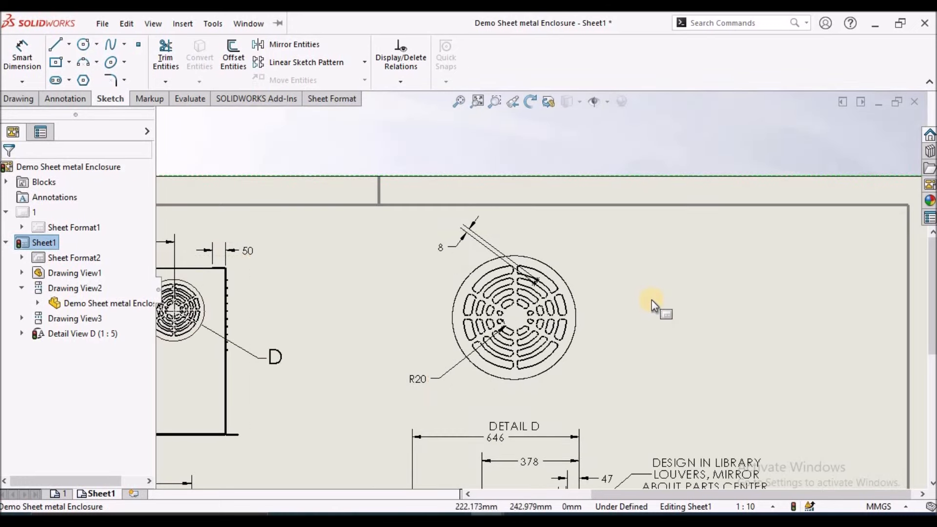
pyautogui.scroll(4, 649, 331)
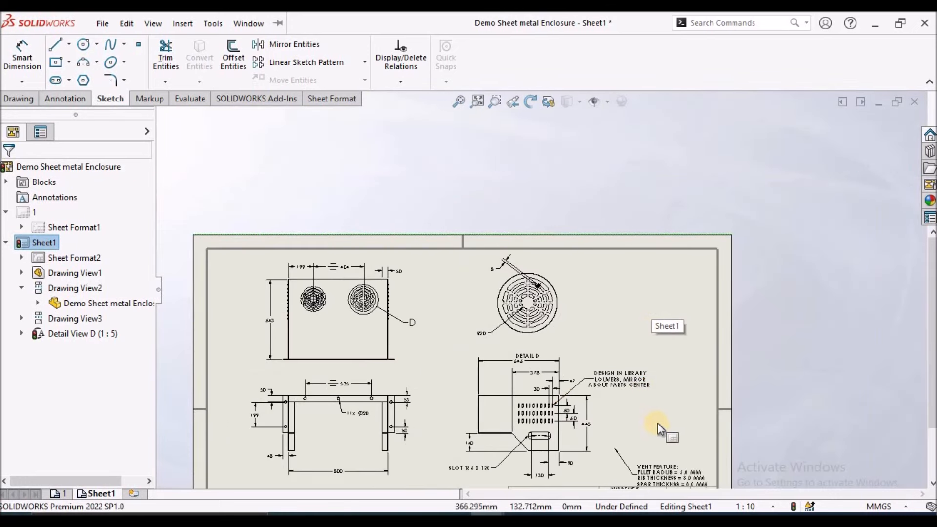
pyautogui.moveTo(671, 479); pyautogui.dragTo(640, 308)
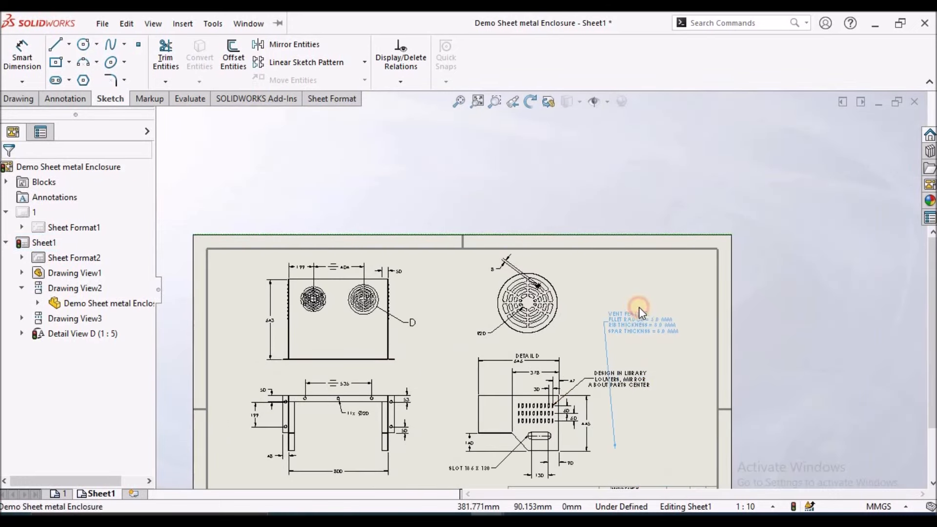
pyautogui.click(619, 445)
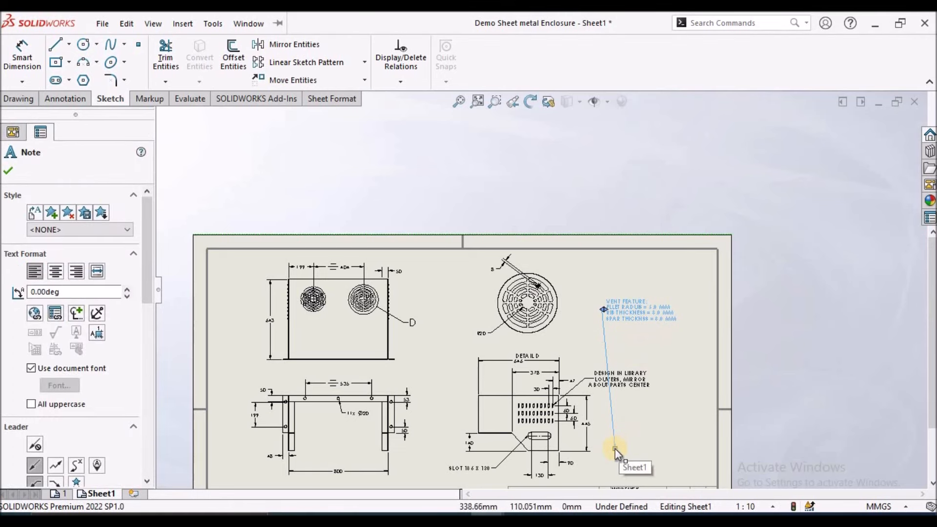
pyautogui.moveTo(566, 358); pyautogui.dragTo(556, 311)
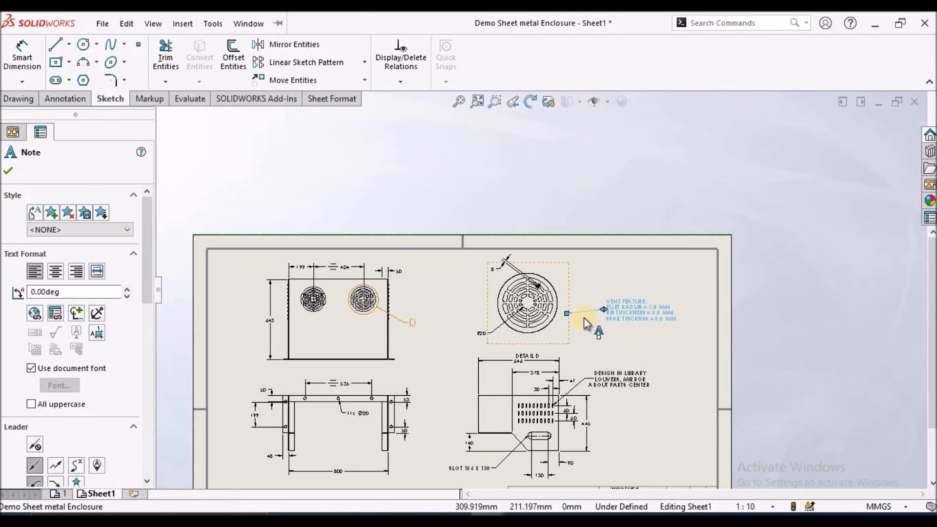
pyautogui.scroll(-5, 557, 310)
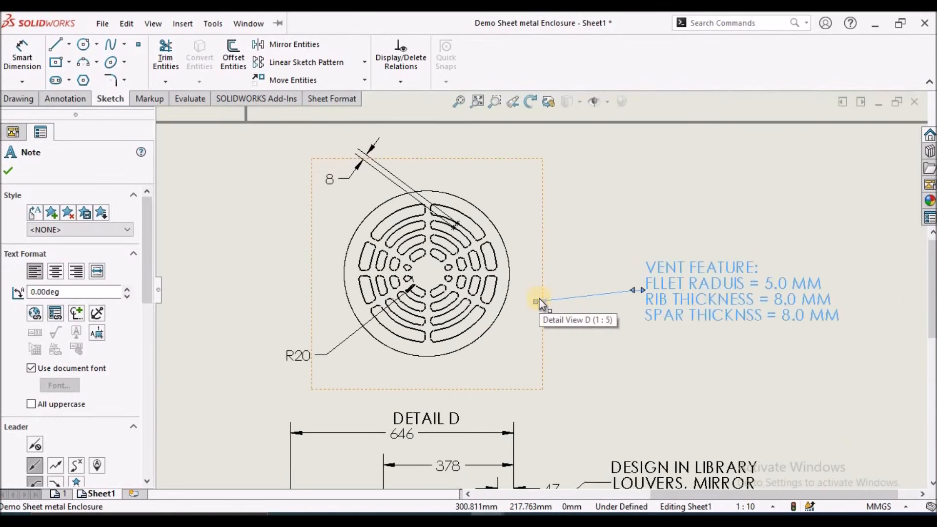
pyautogui.scroll(-2, 537, 303)
pyautogui.moveTo(535, 303); pyautogui.dragTo(476, 236)
pyautogui.moveTo(826, 271); pyautogui.dragTo(769, 328)
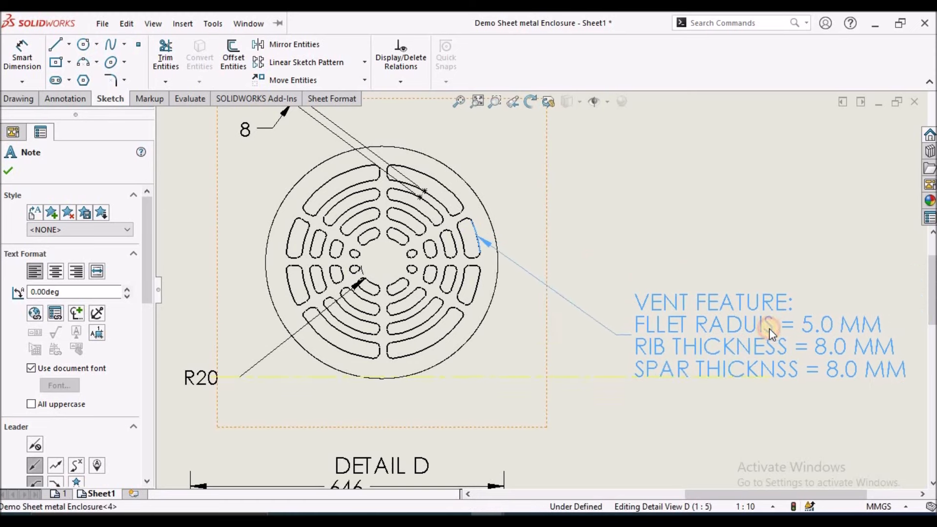
# Move detail view D closer to the top view and place the vent feature note just below and right of its vent
pyautogui.click(655, 246)
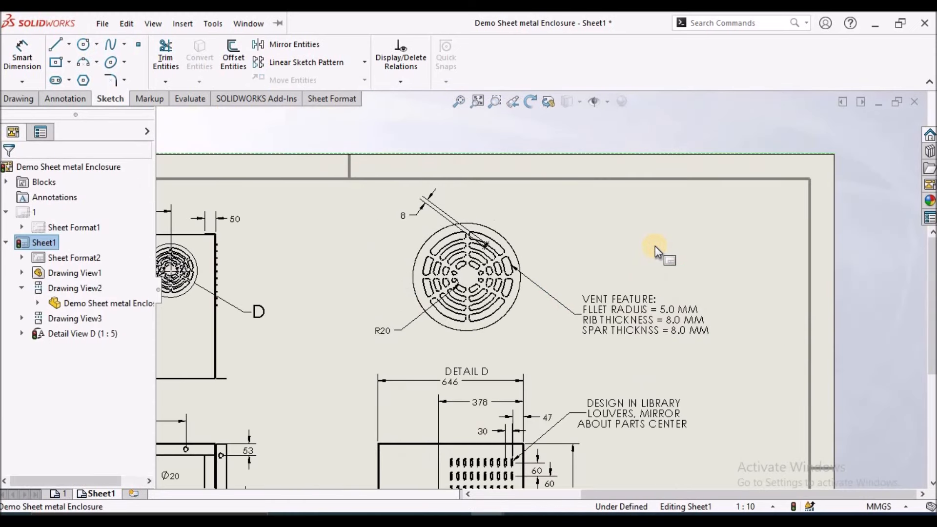
pyautogui.scroll(4, 543, 290)
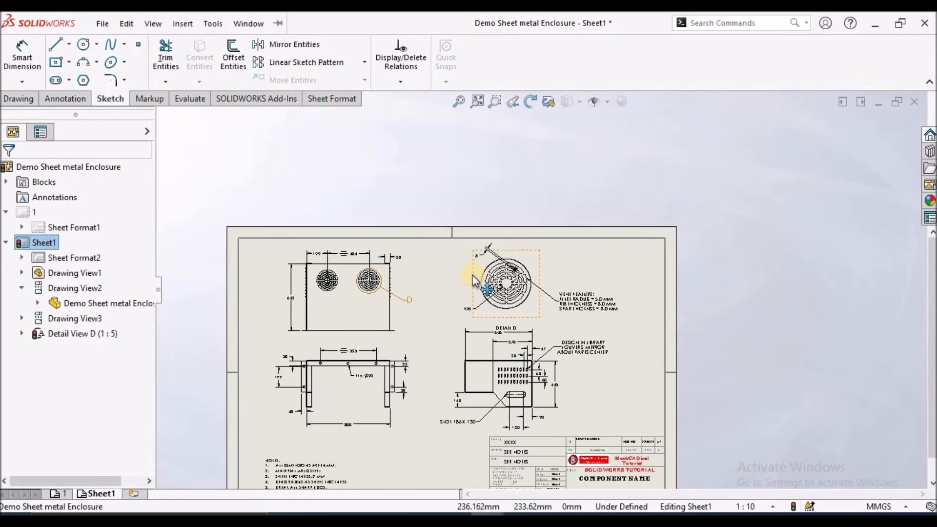
pyautogui.moveTo(469, 276); pyautogui.dragTo(430, 270)
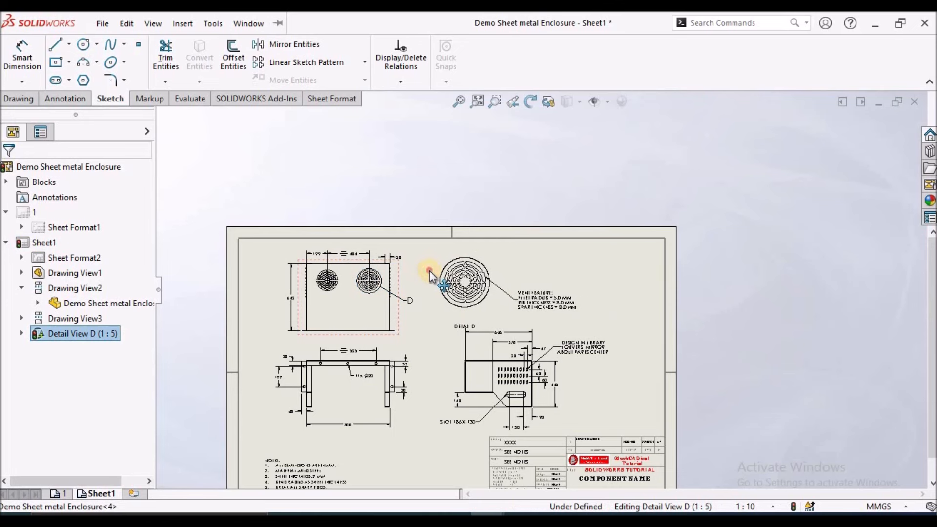
pyautogui.scroll(-3, 551, 315)
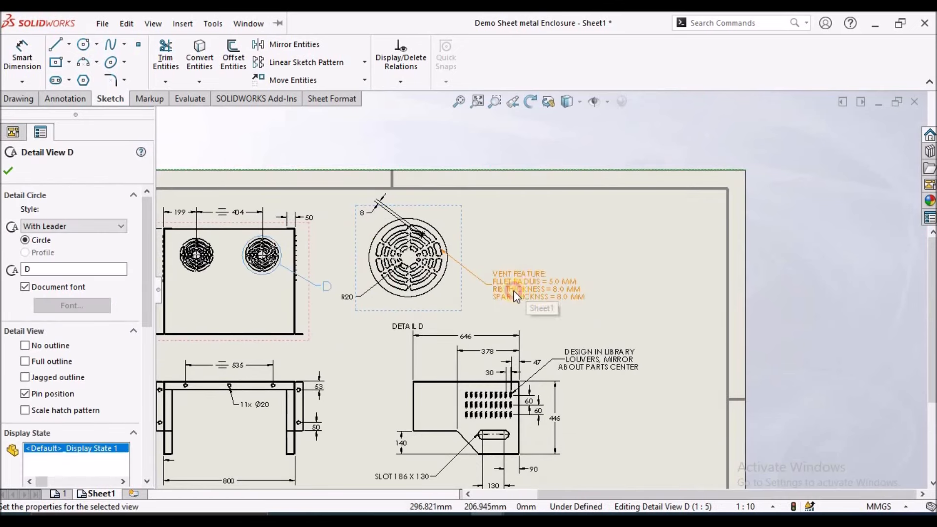
pyautogui.moveTo(504, 297); pyautogui.dragTo(504, 307)
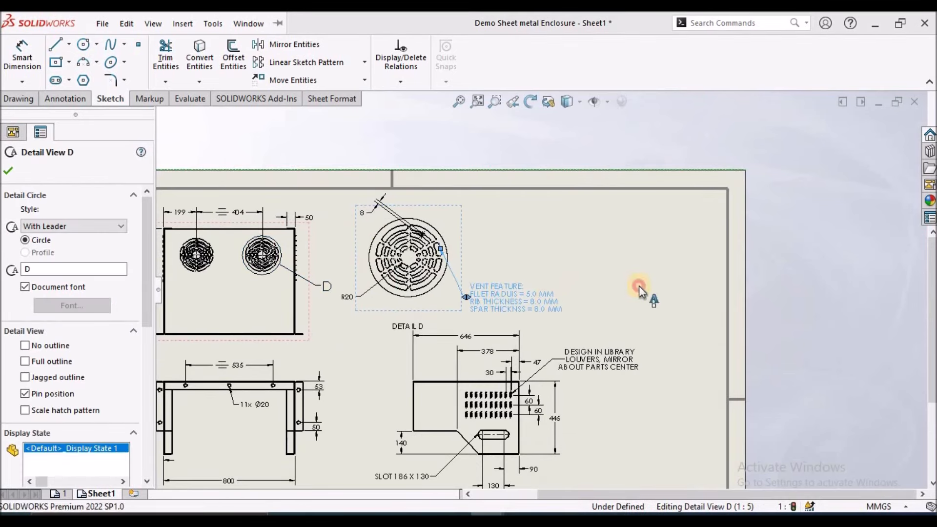
pyautogui.click(8, 170)
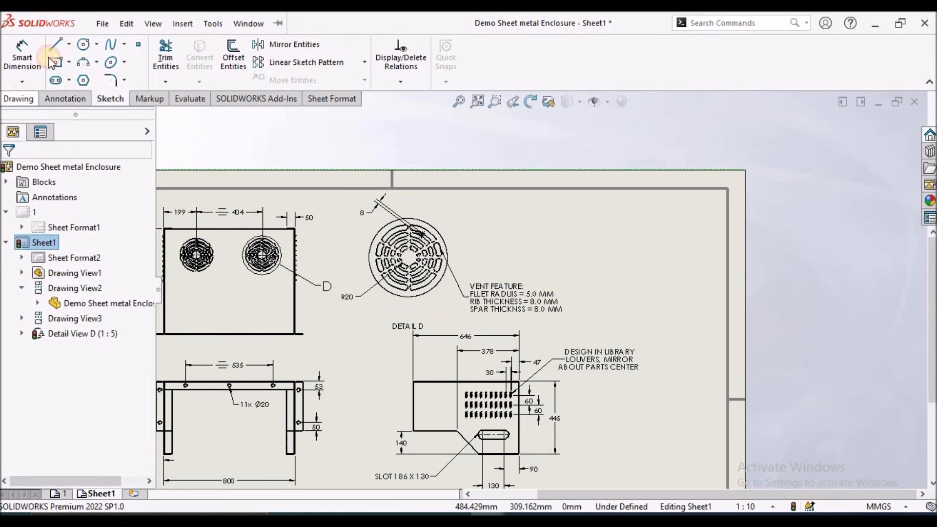
# Insert a dimetric model view of the enclosure in the upper-right corner of the sheet, right of the detail view
pyautogui.click(18, 98)
pyautogui.click(15, 54)
pyautogui.click(67, 272)
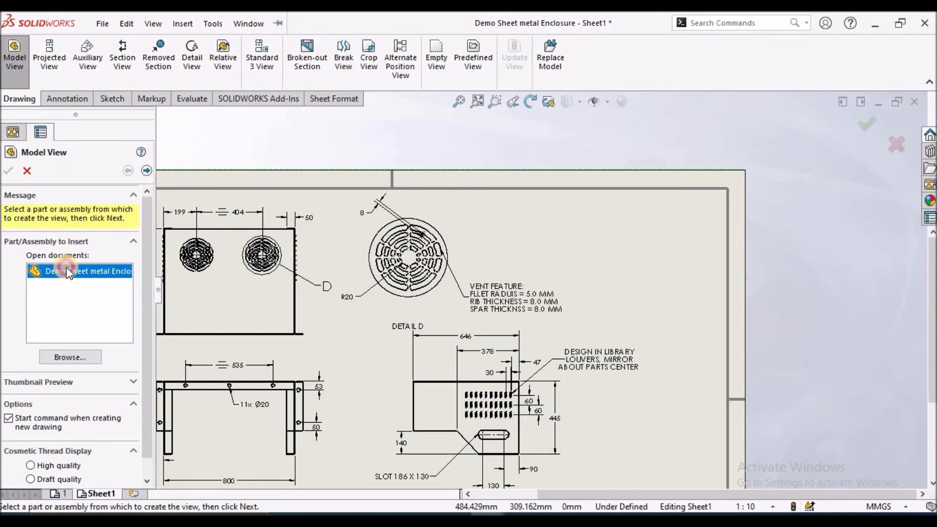
pyautogui.click(651, 246)
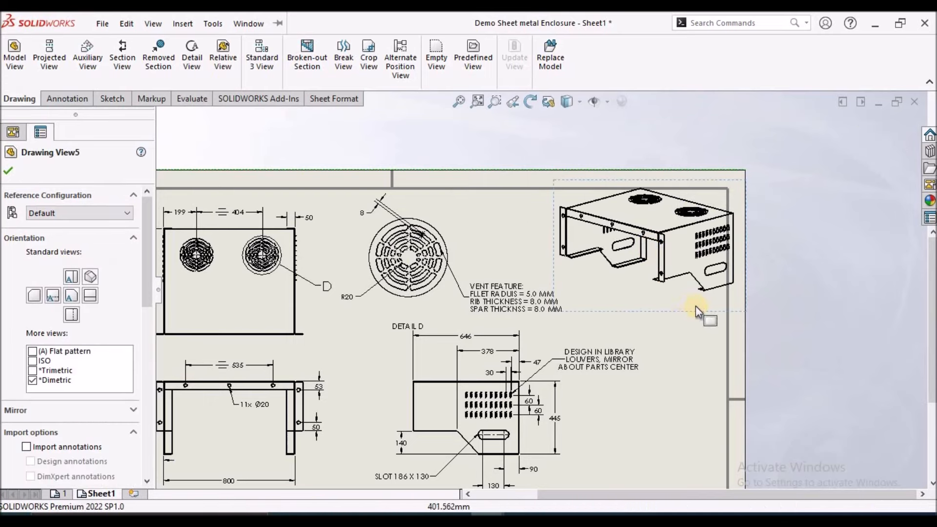
pyautogui.moveTo(659, 310); pyautogui.dragTo(641, 317)
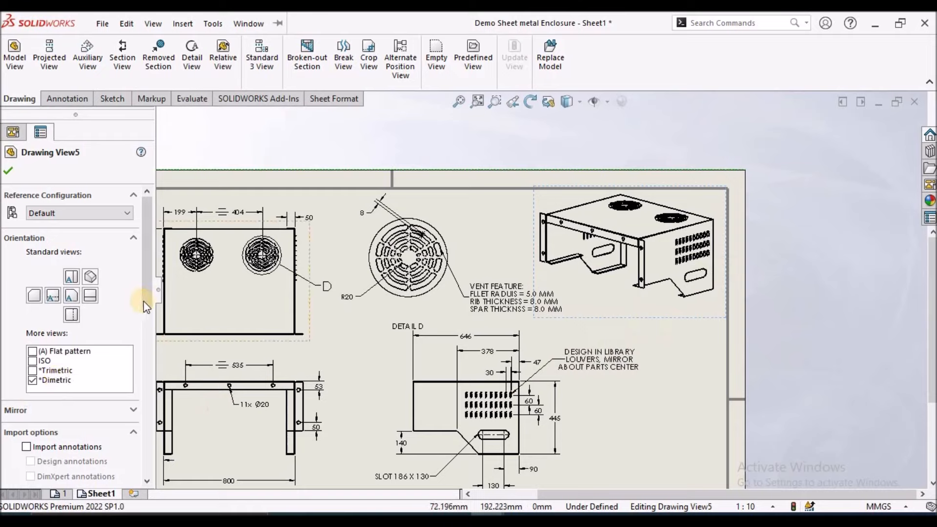
# Set the dimetric view's display style to Shaded With Edges
pyautogui.scroll(-5, 144, 357)
pyautogui.click(88, 407)
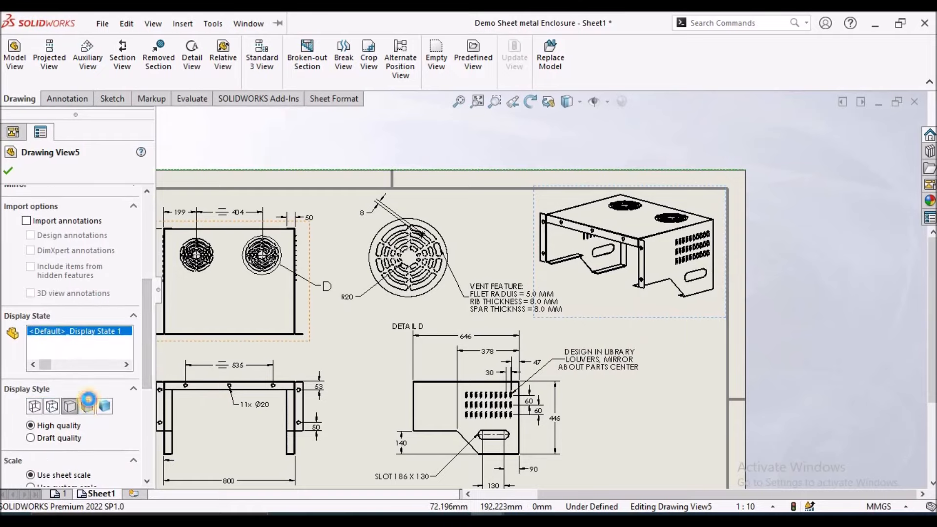
pyautogui.click(10, 168)
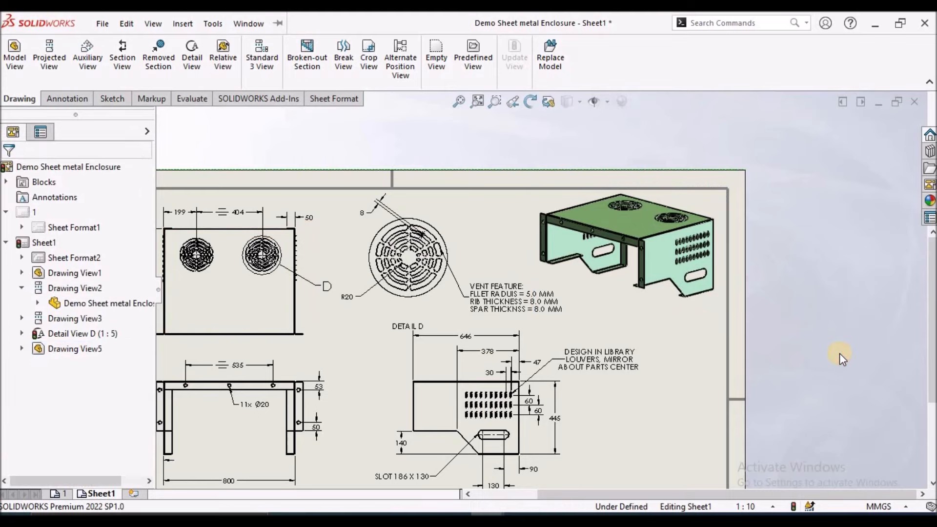
# Examine the whole drawing sheet, including its views, dimensions, title block and general notes
pyautogui.hotkey('shift', 'z')
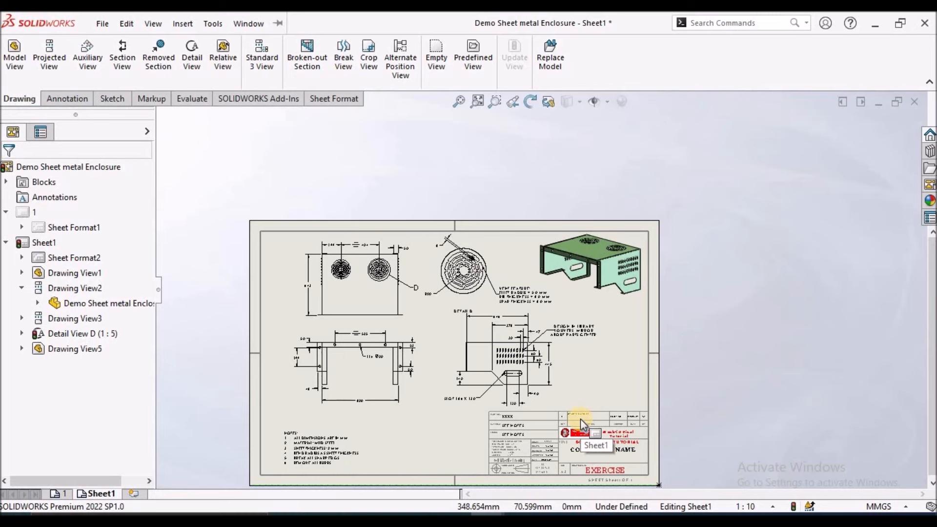
pyautogui.scroll(-3, 557, 347)
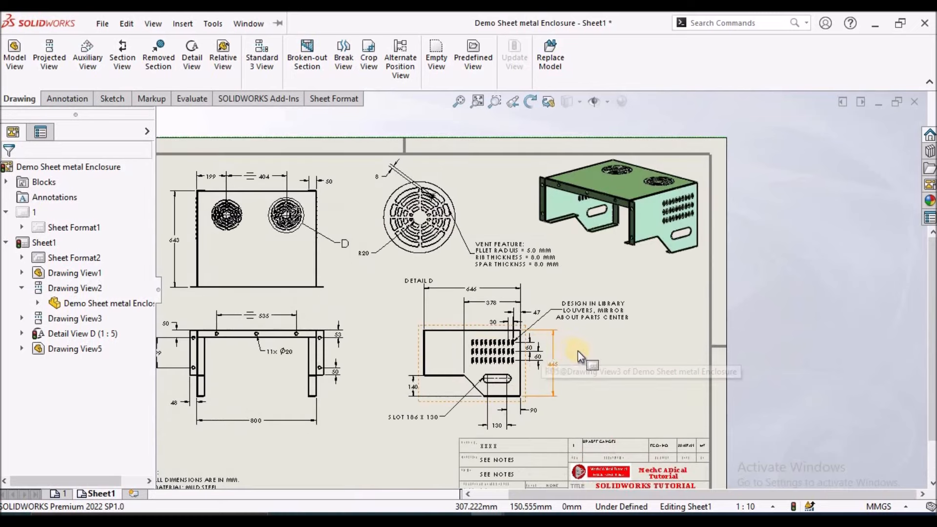
pyautogui.press('f')
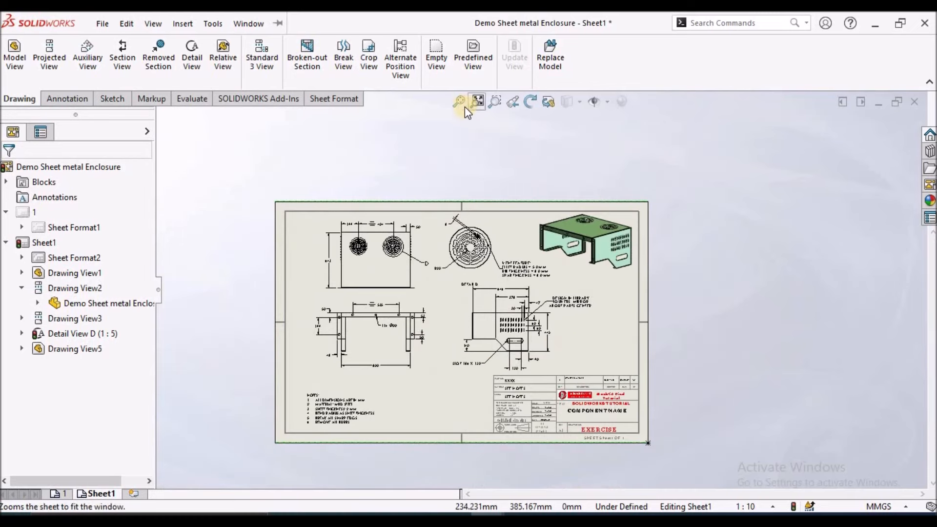
pyautogui.click(459, 100)
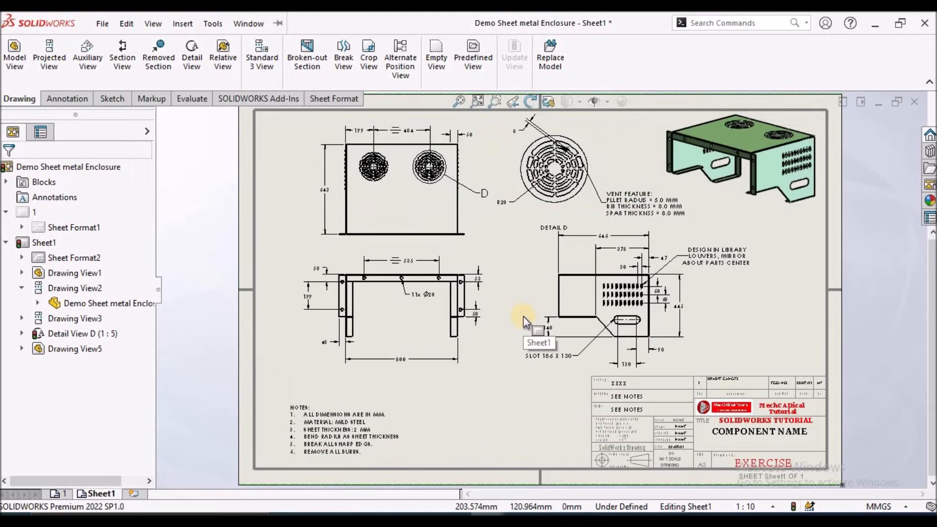
pyautogui.scroll(-5, 356, 419)
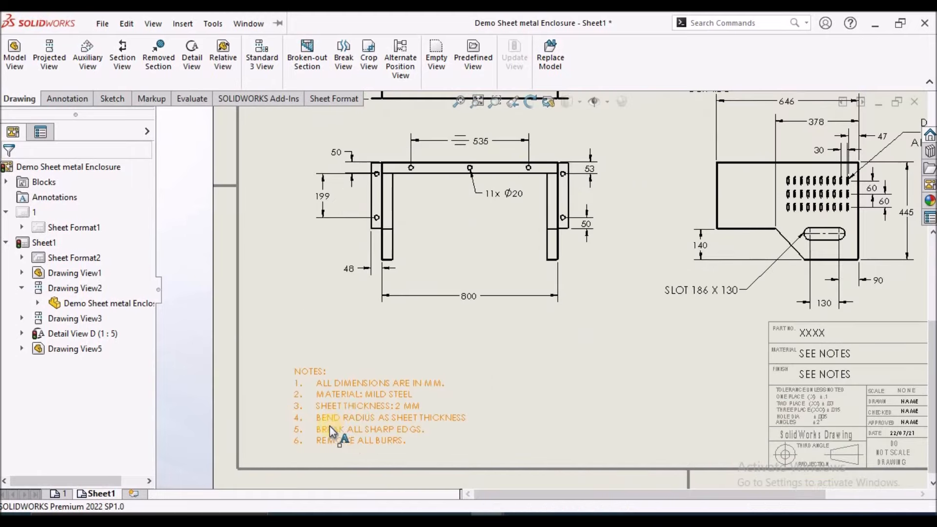
pyautogui.scroll(-1, 376, 337)
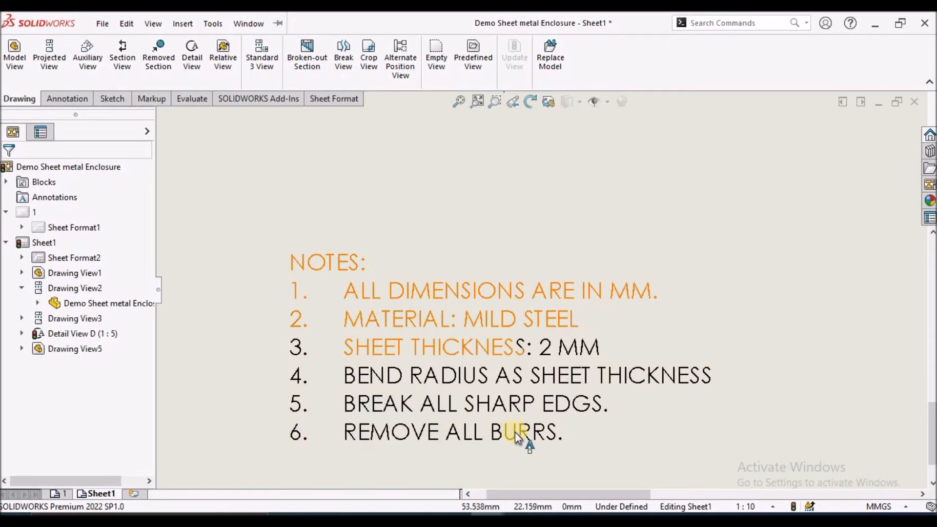
pyautogui.scroll(6, 514, 431)
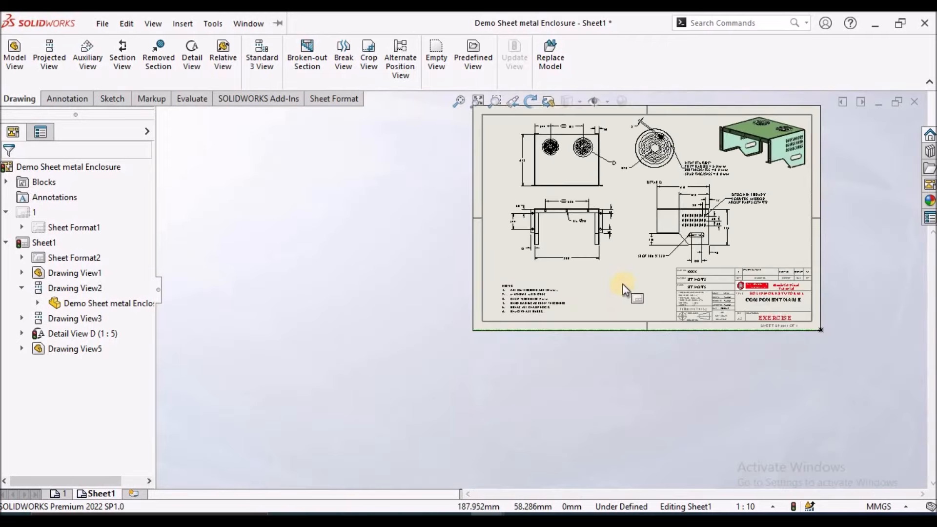
pyautogui.scroll(-3, 616, 208)
pyautogui.scroll(2, 604, 222)
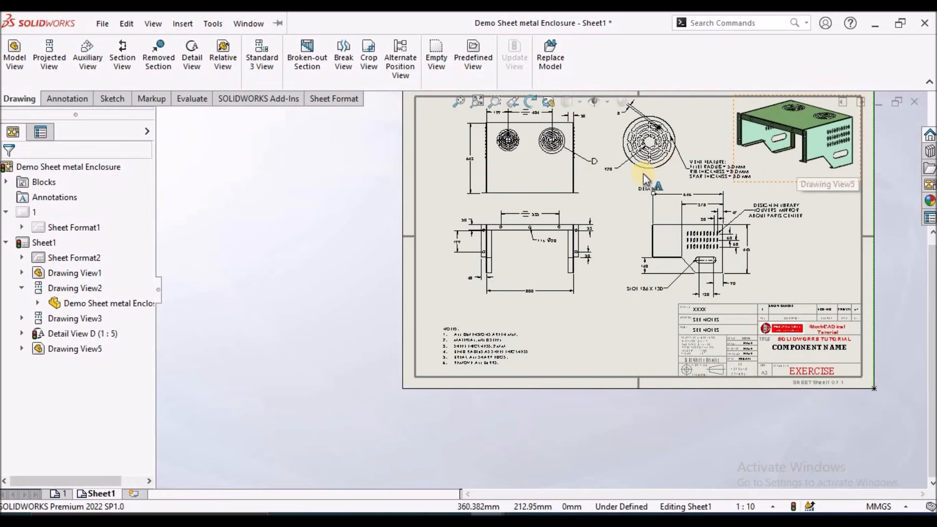
pyautogui.scroll(1, 649, 186)
pyautogui.scroll(-1, 635, 166)
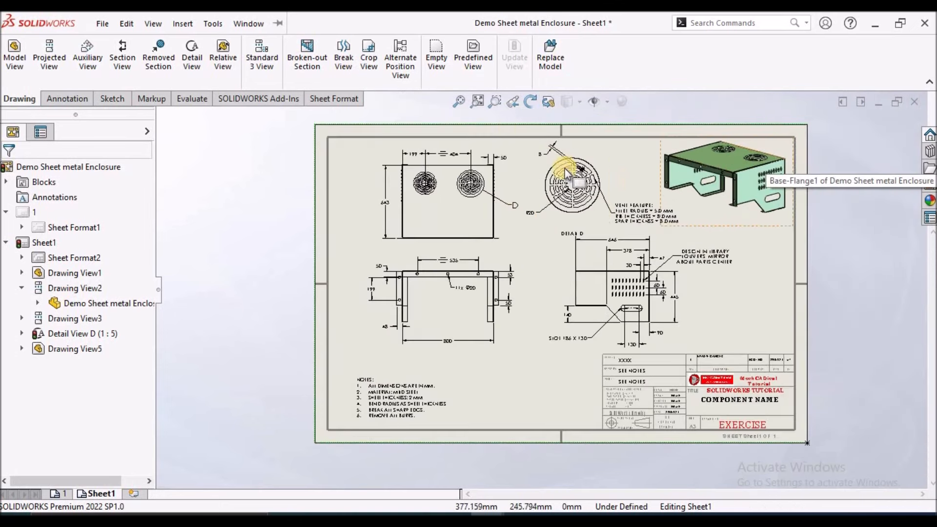
pyautogui.click(459, 101)
pyautogui.click(464, 102)
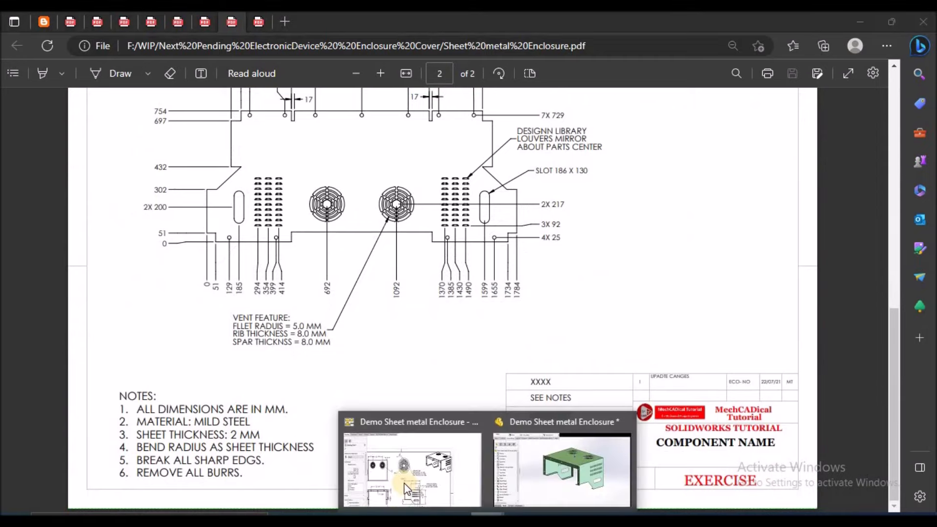
# Return to the drawing, open sheet 1, and move the louver note beside the general notes and the vent note above the title block
pyautogui.click(430, 471)
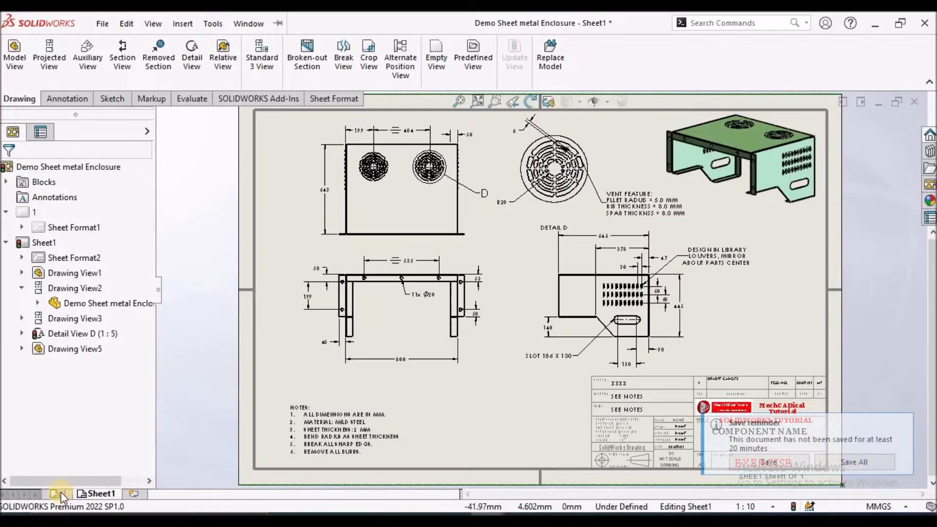
pyautogui.click(60, 491)
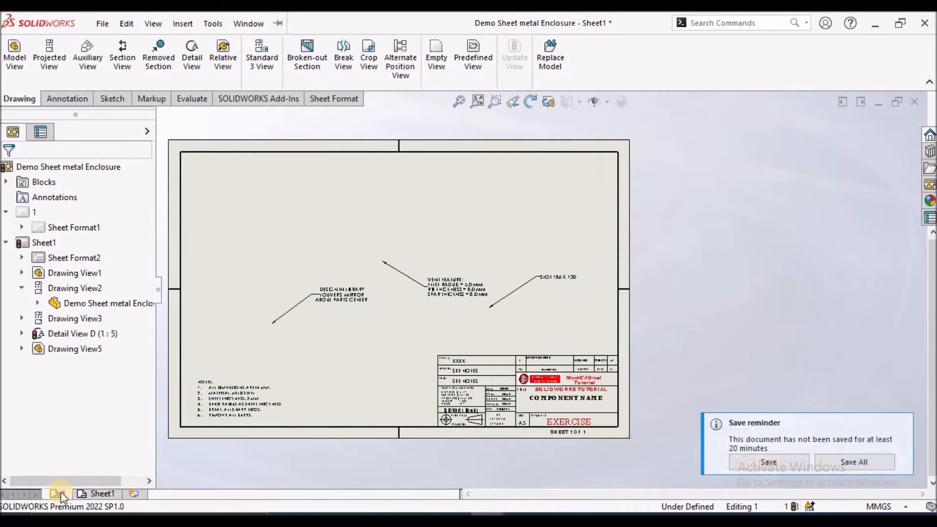
pyautogui.moveTo(336, 294); pyautogui.dragTo(377, 409)
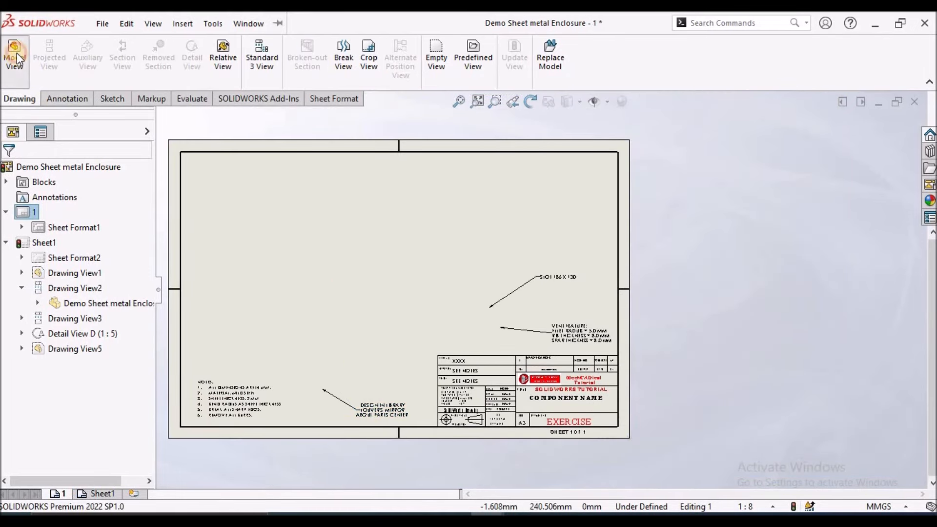
# Insert a model view of the enclosure near the middle of sheet 1 and set its orientation to Top
pyautogui.click(16, 53)
pyautogui.doubleClick(84, 271)
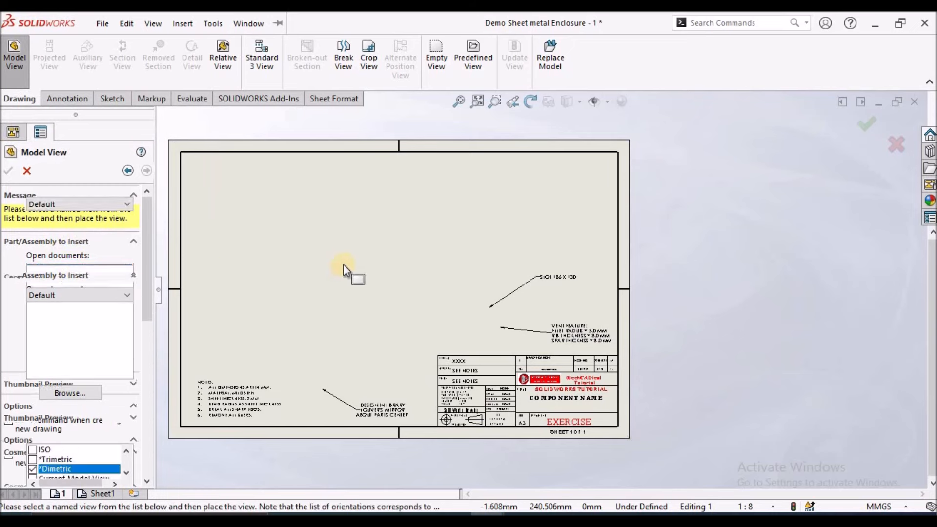
pyautogui.click(348, 260)
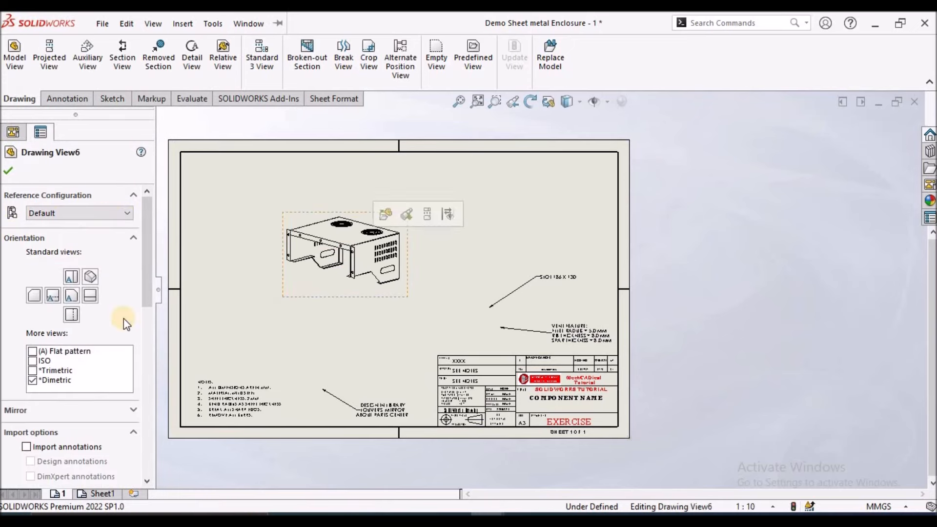
pyautogui.click(71, 277)
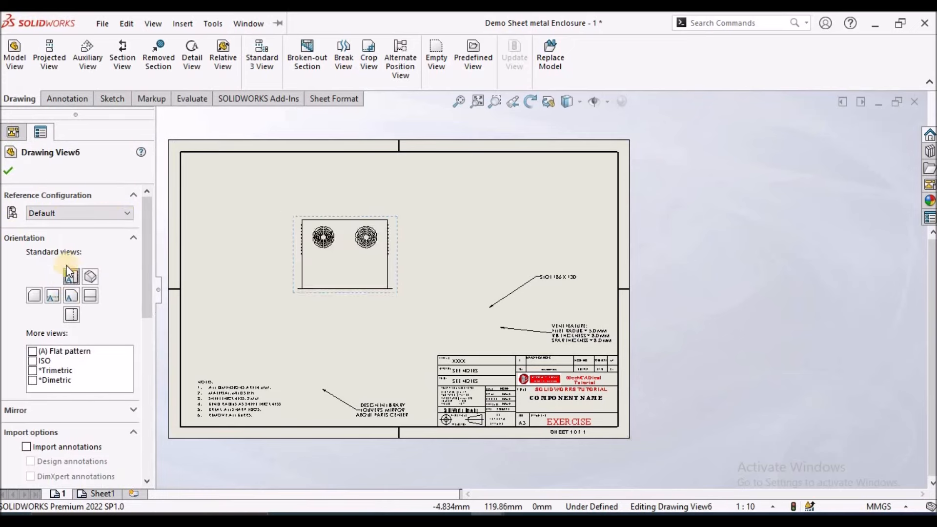
pyautogui.click(21, 168)
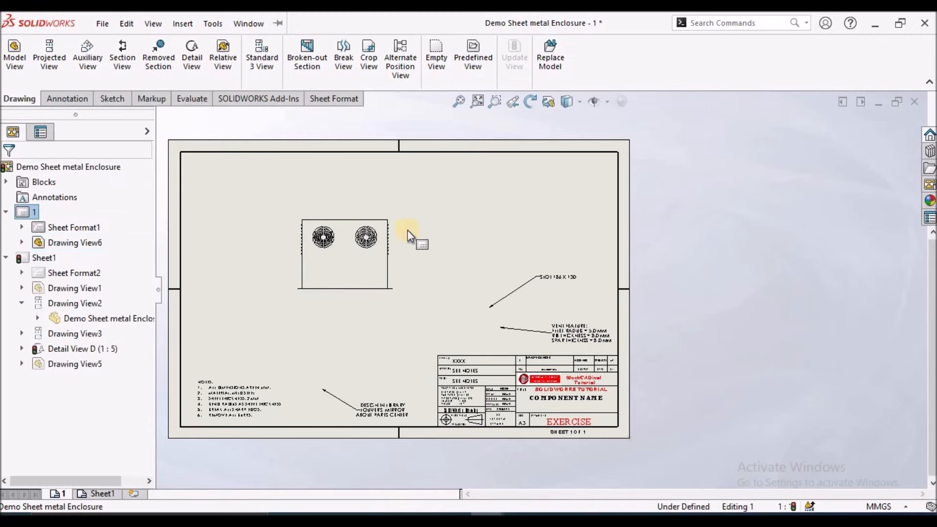
# Set the new view's orientation to Flat pattern
pyautogui.rightClick(396, 260)
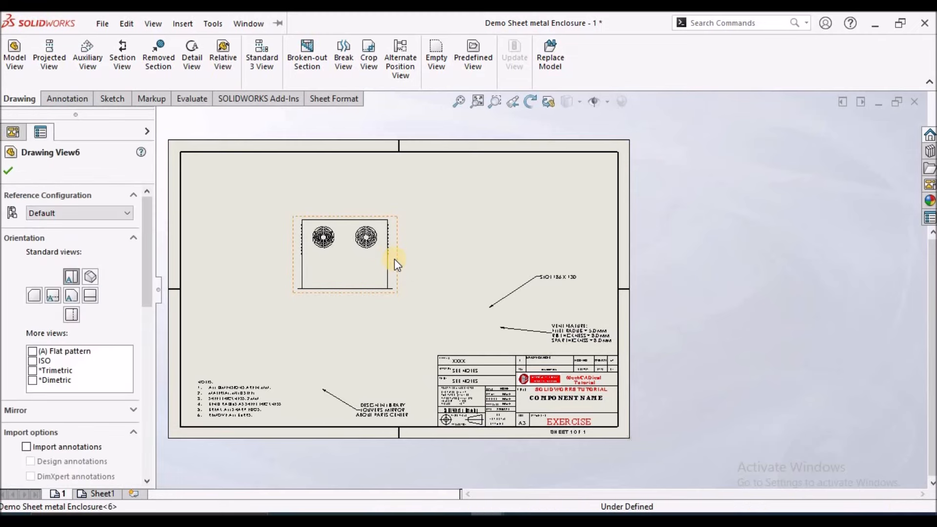
pyautogui.moveTo(468, 289)
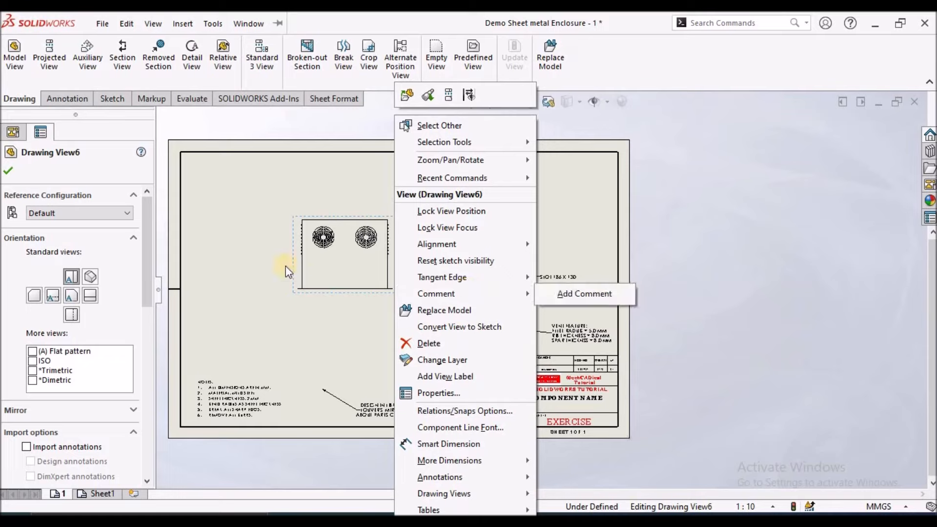
pyautogui.click(32, 353)
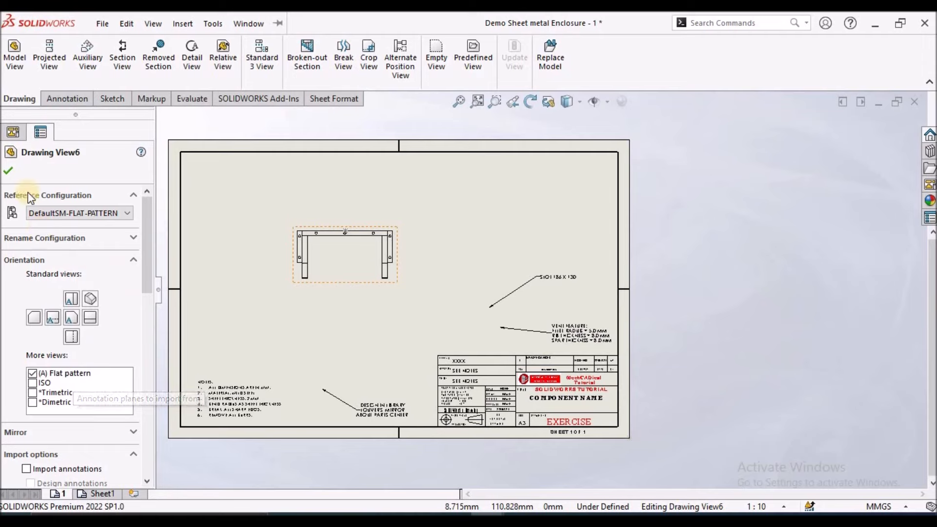
pyautogui.click(257, 229)
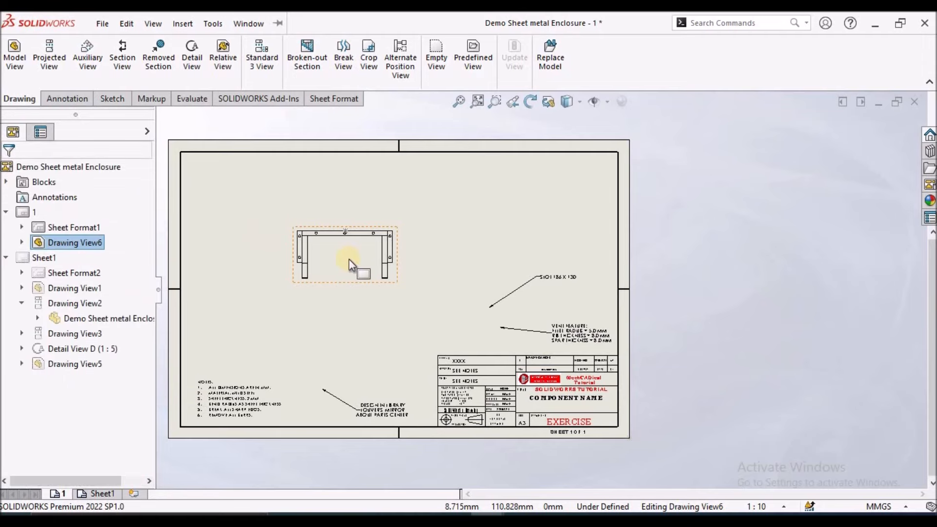
# Open the enclosure part from the drawing view and display its list of configurations
pyautogui.rightClick(350, 259)
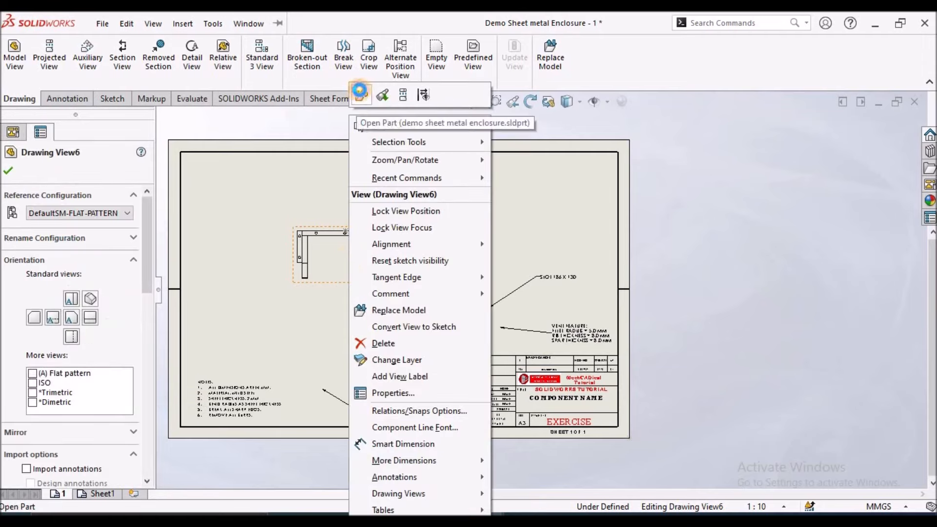
pyautogui.click(360, 94)
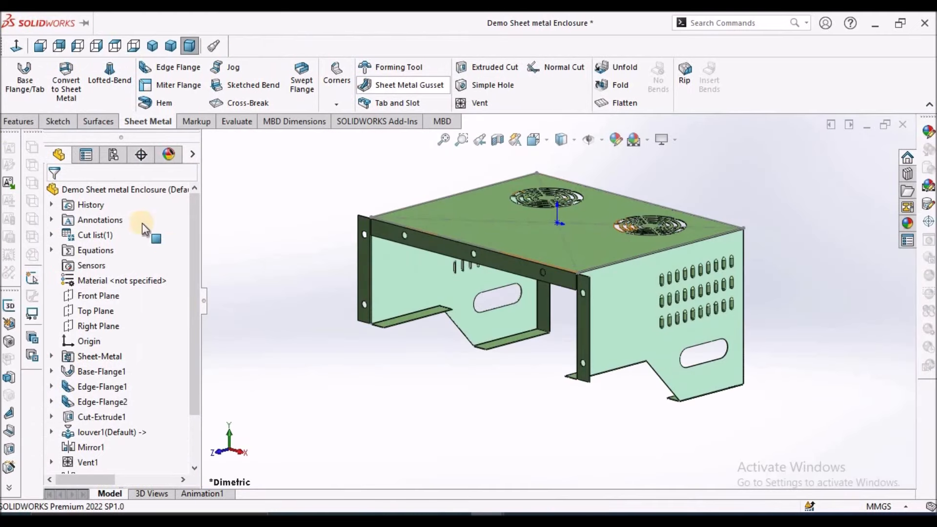
pyautogui.click(113, 156)
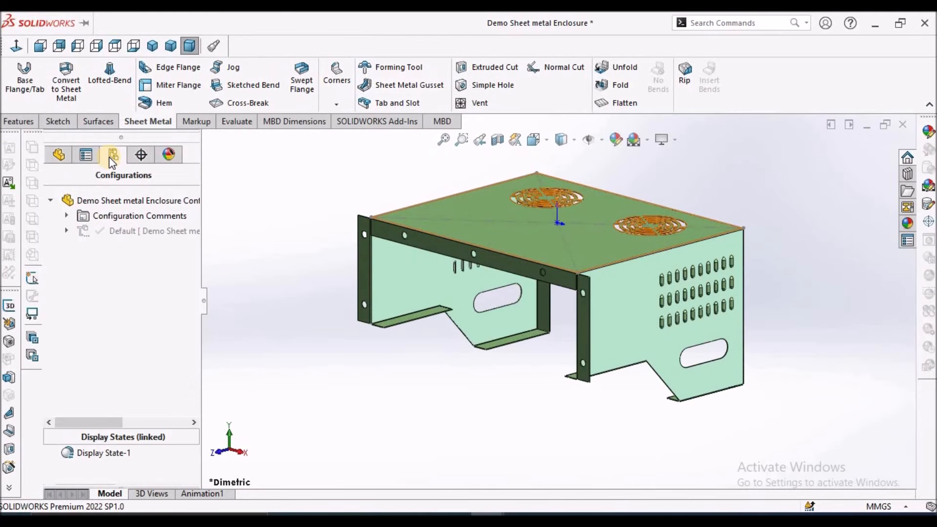
# Unsuppress the flat pattern feature of the enclosure part to flatten the sheet metal body
pyautogui.click(67, 231)
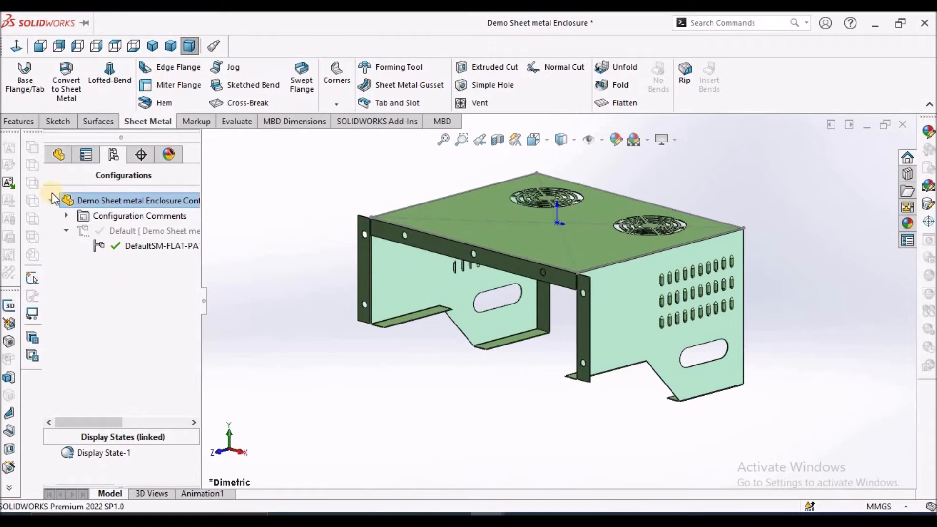
pyautogui.click(59, 156)
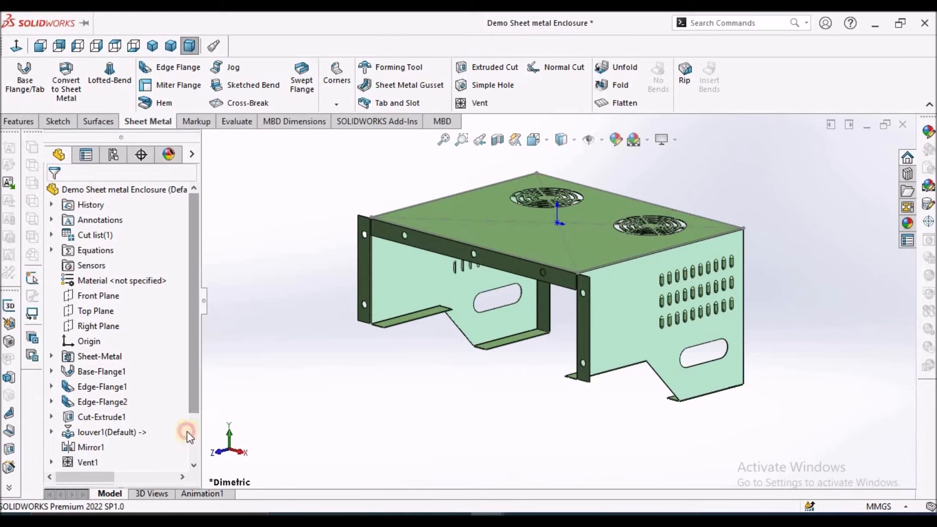
pyautogui.scroll(-2, 186, 432)
pyautogui.click(52, 462)
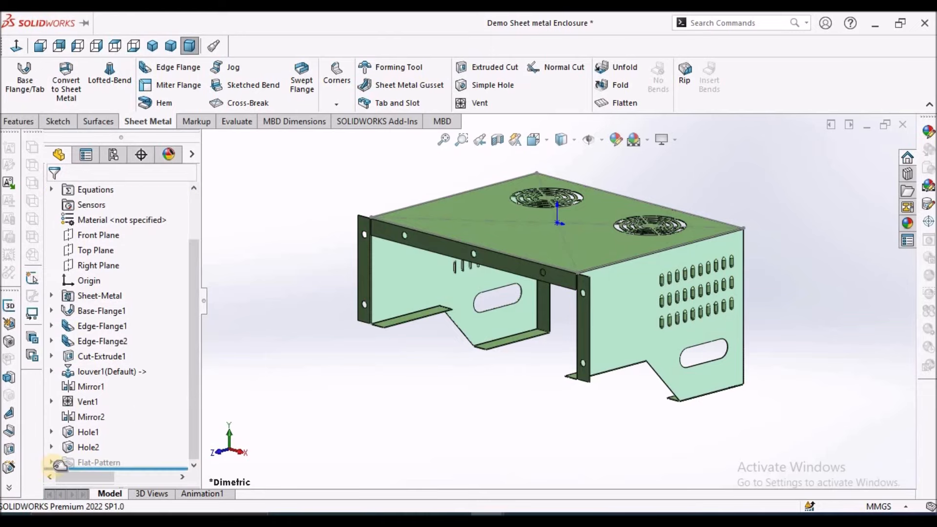
pyautogui.rightClick(107, 458)
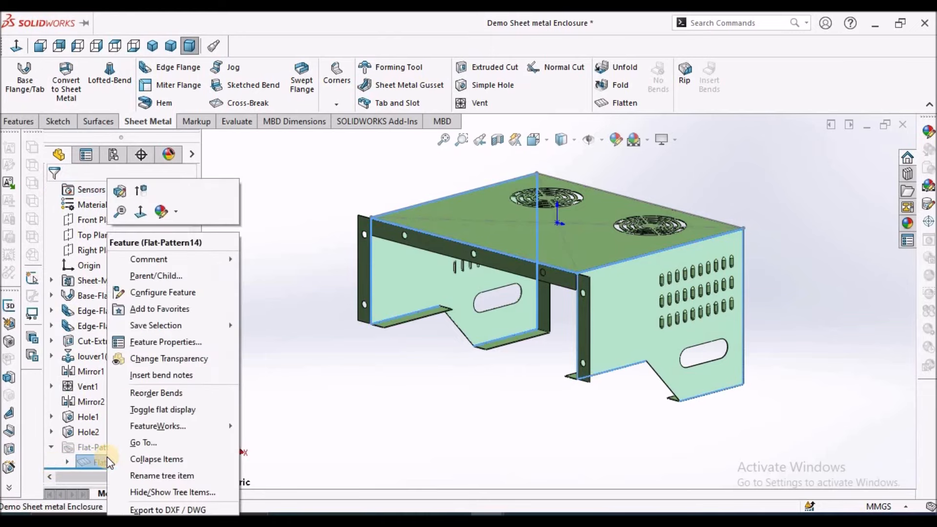
pyautogui.click(144, 189)
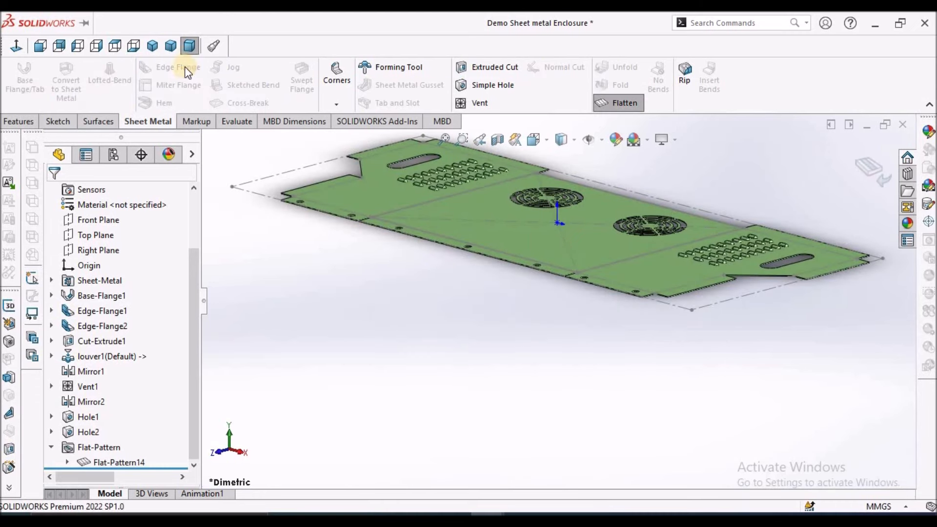
# Hide the sketches in the flattened part and show it in the Top orientation
pyautogui.click(603, 140)
pyautogui.click(612, 276)
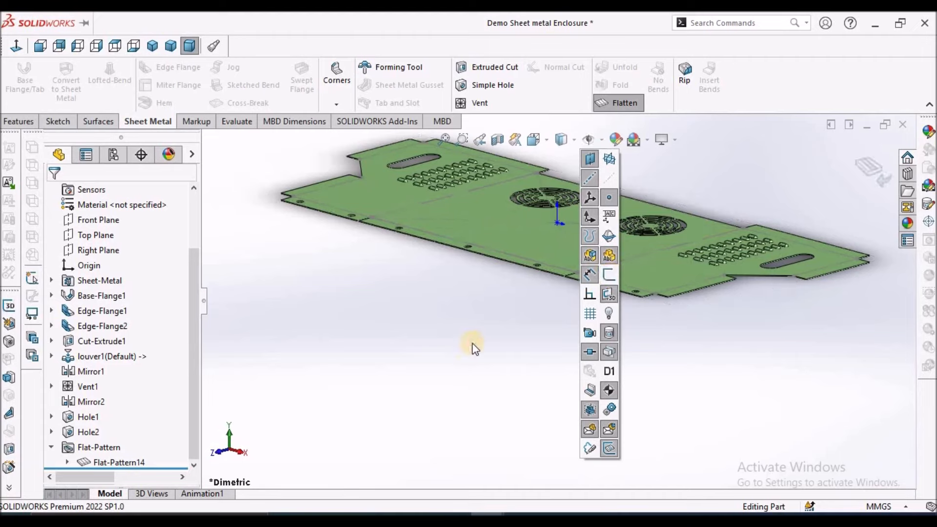
pyautogui.click(473, 345)
pyautogui.scroll(4, 243, 171)
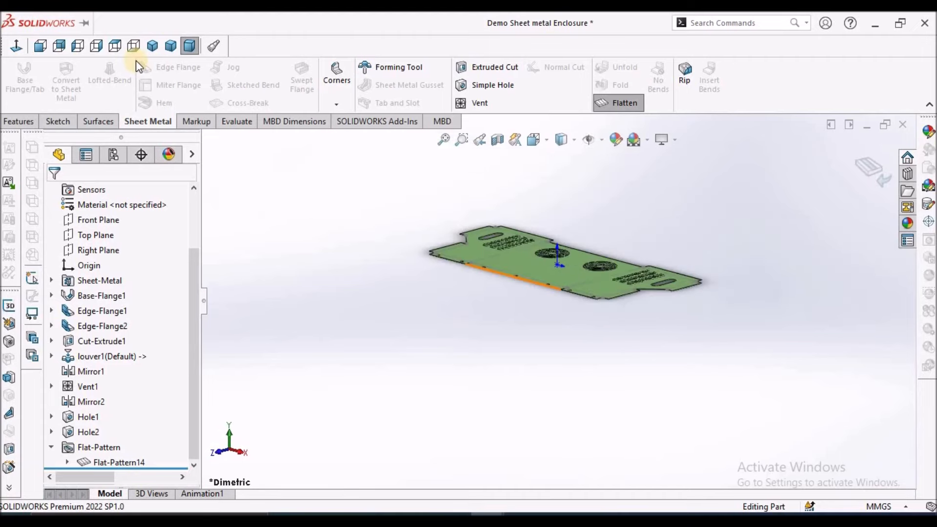
pyautogui.click(115, 46)
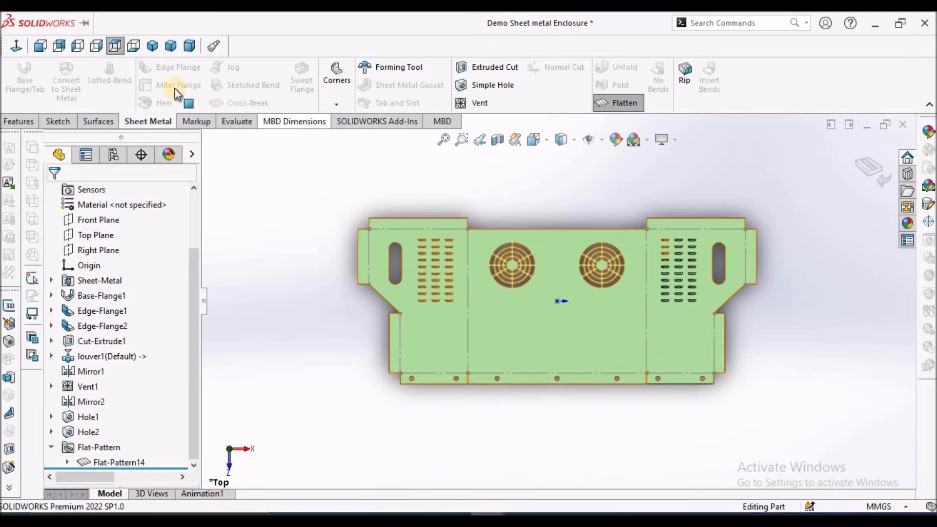
# Switch back to the enclosure drawing window and dismiss the drawing update report
pyautogui.click(255, 23)
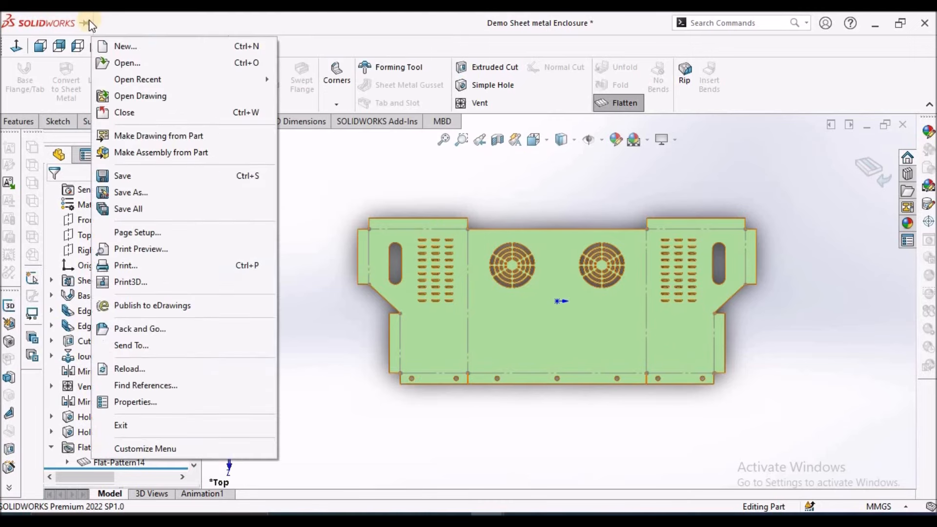
pyautogui.click(54, 20)
pyautogui.click(54, 19)
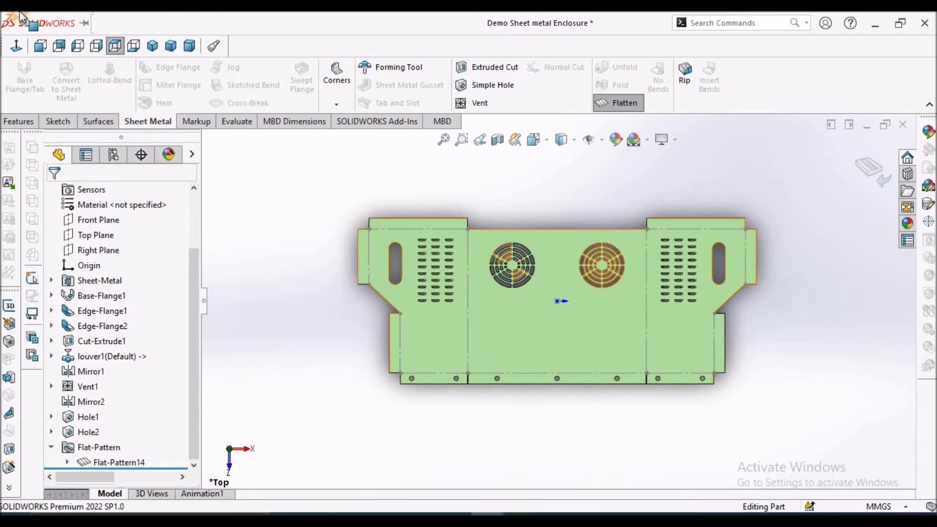
pyautogui.scroll(8, 487, 294)
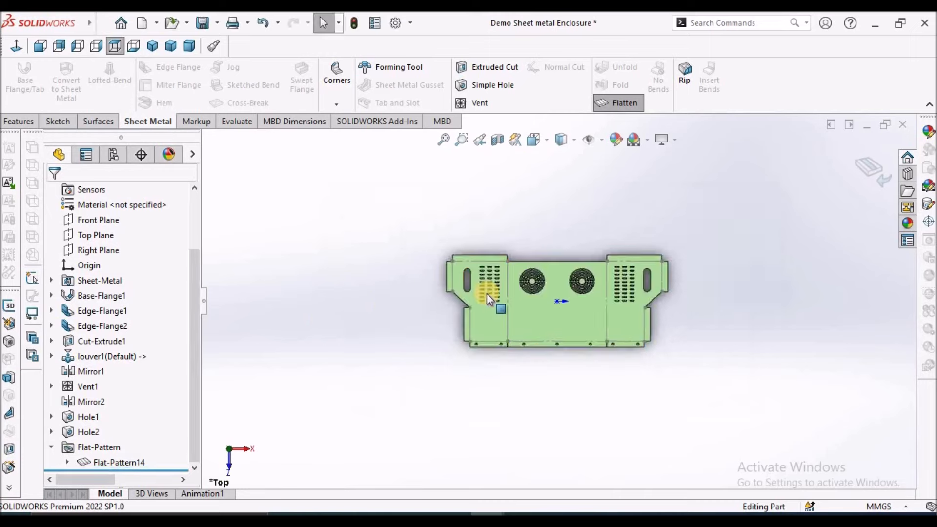
pyautogui.scroll(-3, 571, 260)
pyautogui.moveTo(73, 22)
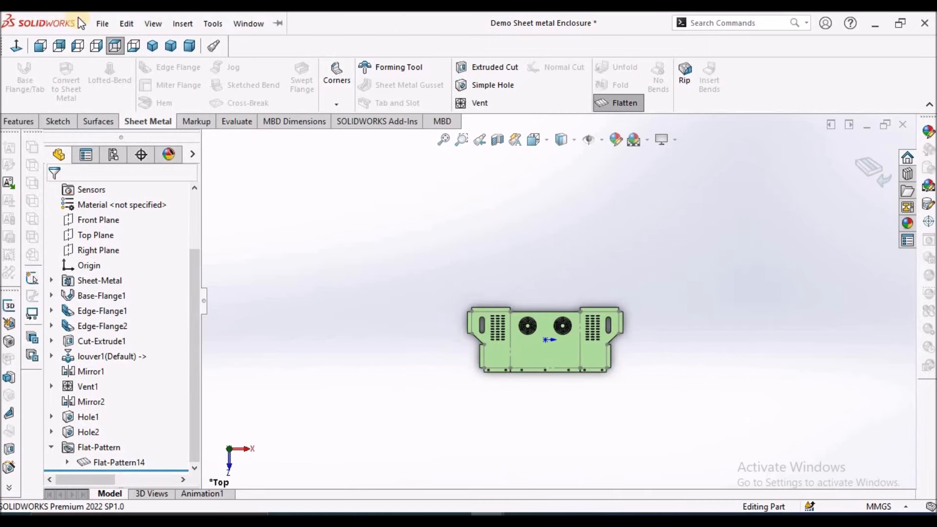
pyautogui.click(183, 23)
pyautogui.moveTo(249, 24)
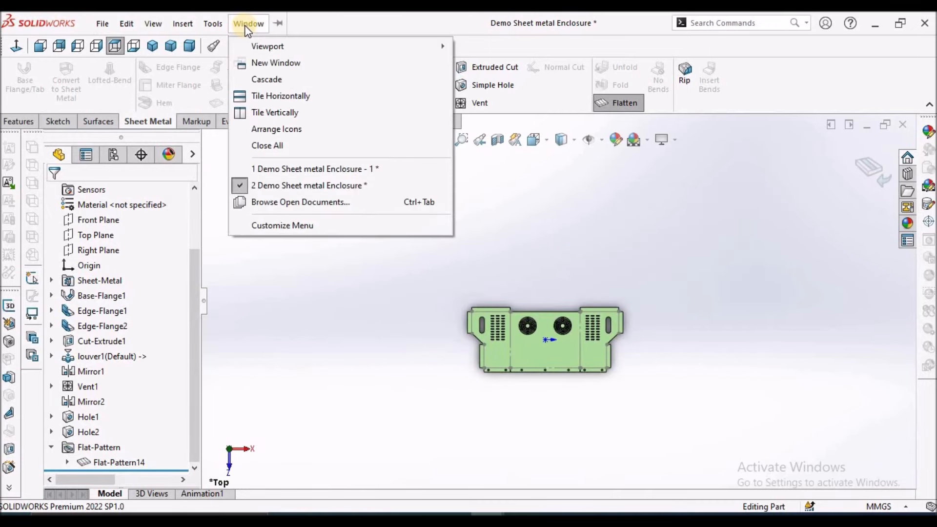
pyautogui.click(297, 165)
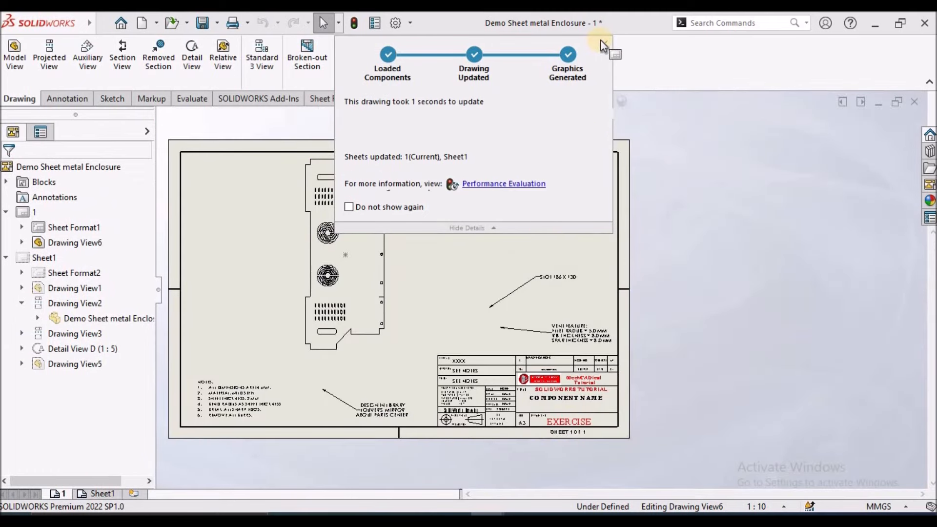
pyautogui.click(388, 226)
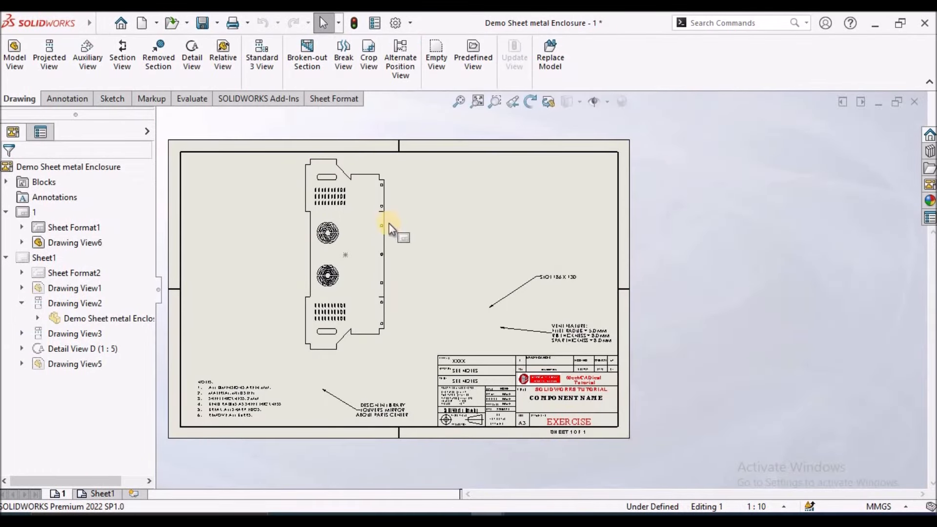
# Rotate the flat pattern drawing view to an angle of 90 degrees
pyautogui.click(305, 252)
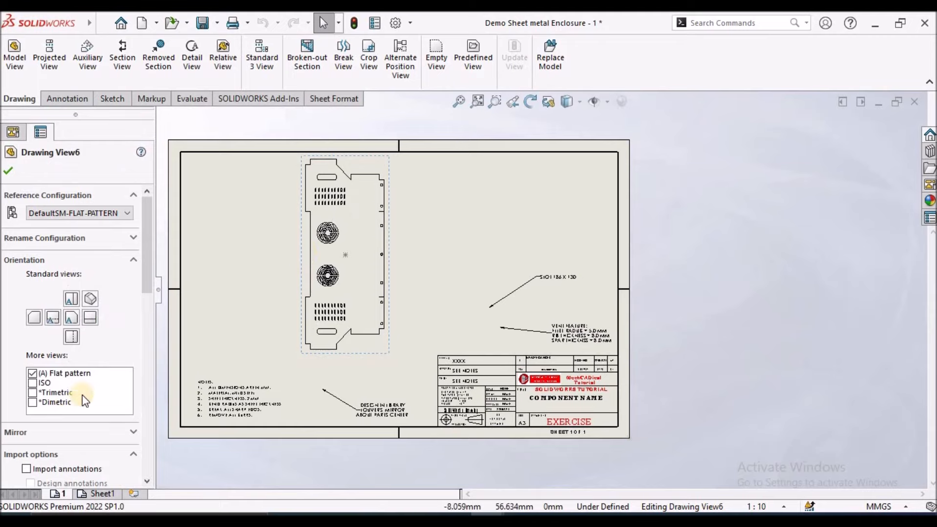
pyautogui.click(529, 101)
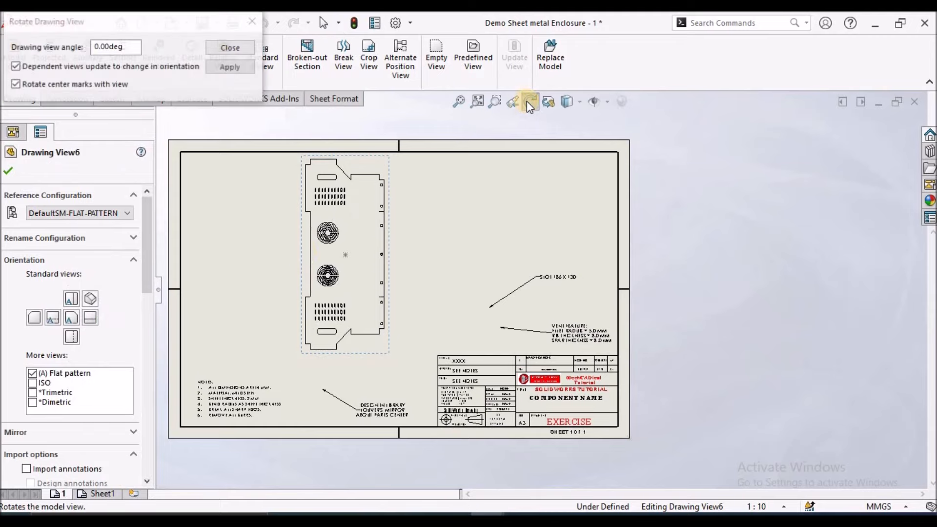
pyautogui.doubleClick(127, 47)
pyautogui.write('90')
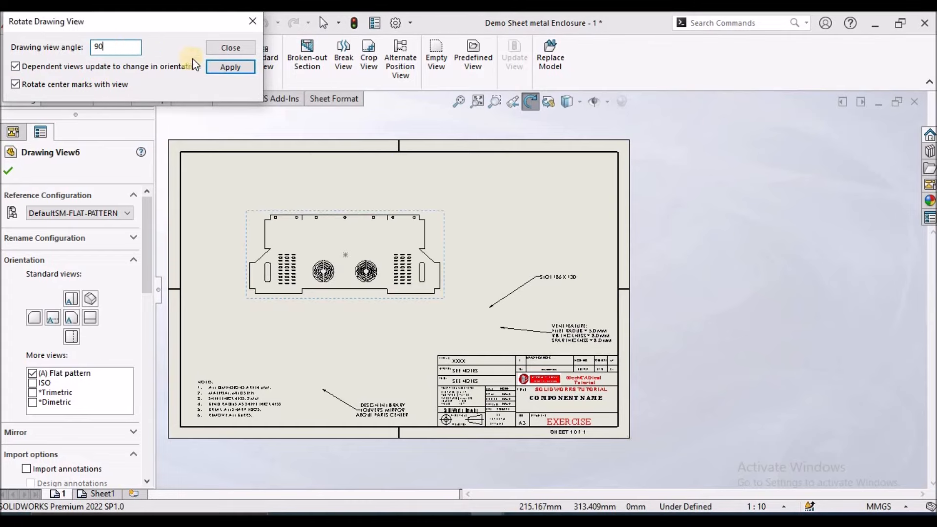
pyautogui.click(231, 48)
# Sketch a three-point arc along the inner edge of the lower-right innermost slot in the flat pattern's left vent
pyautogui.scroll(-3, 408, 262)
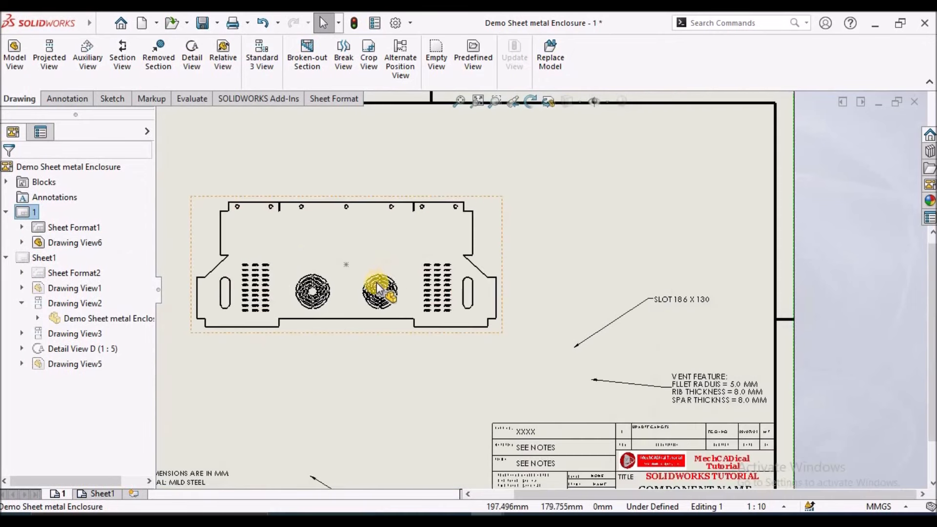
pyautogui.scroll(-5, 333, 304)
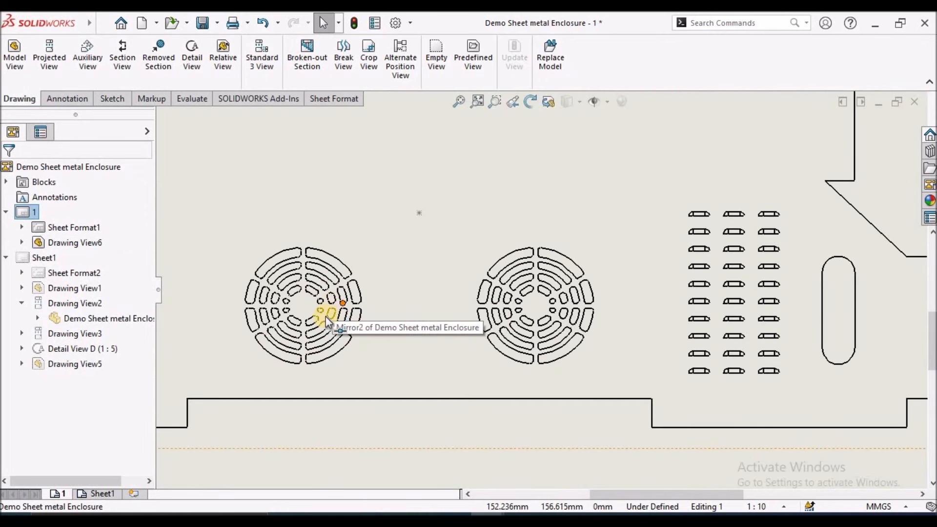
pyautogui.scroll(-3, 326, 317)
pyautogui.scroll(-2, 381, 286)
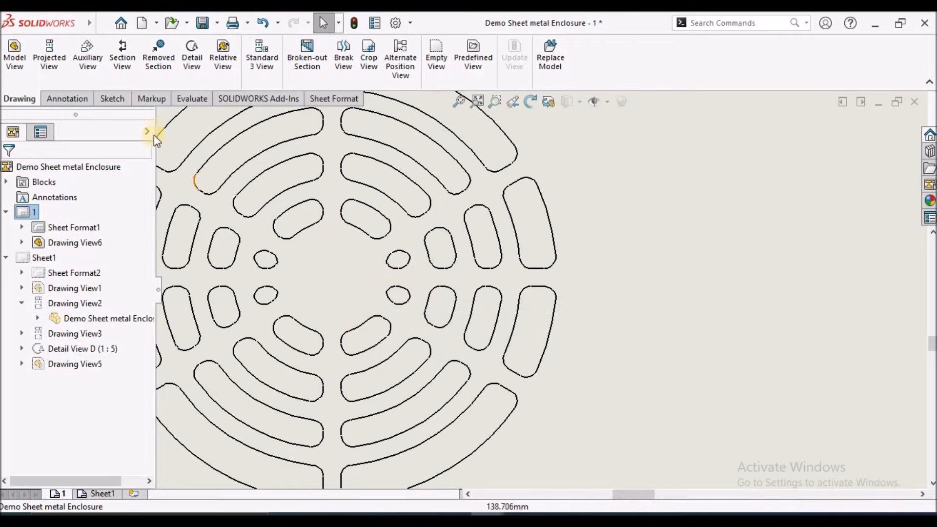
pyautogui.click(116, 102)
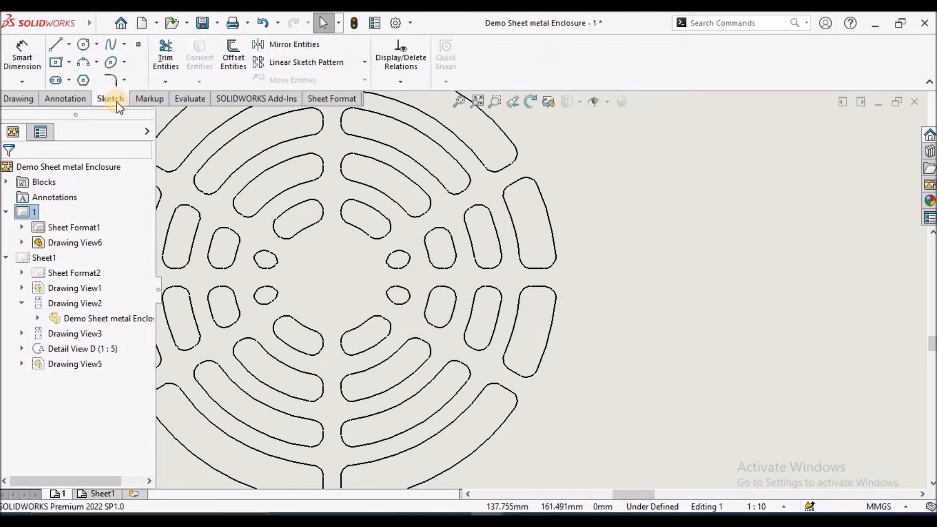
pyautogui.click(83, 61)
pyautogui.scroll(-1, 374, 322)
pyautogui.scroll(-1, 374, 321)
pyautogui.scroll(-2, 411, 307)
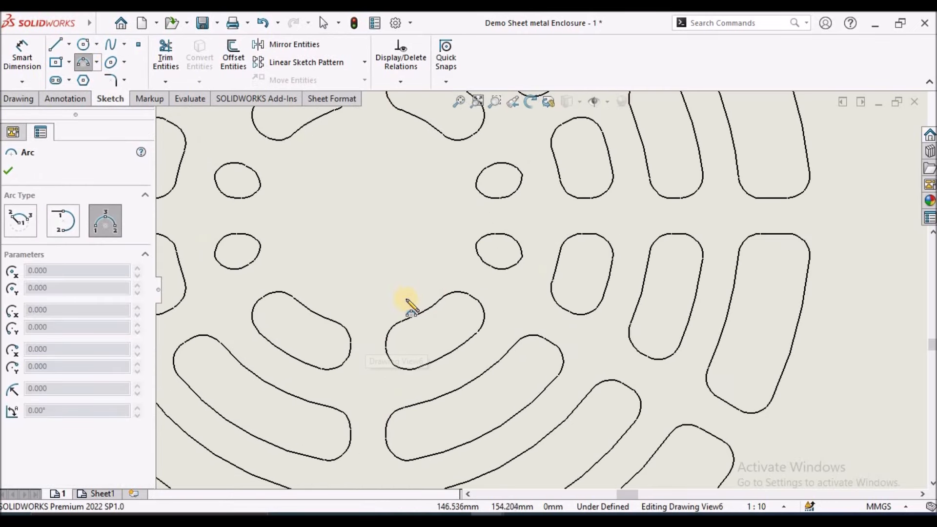
pyautogui.click(443, 297)
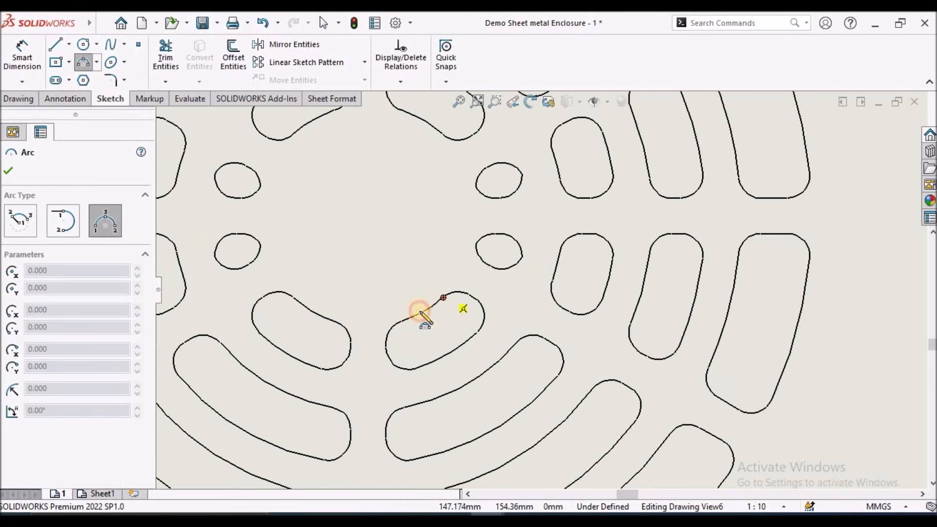
pyautogui.click(402, 320)
pyautogui.scroll(-3, 471, 324)
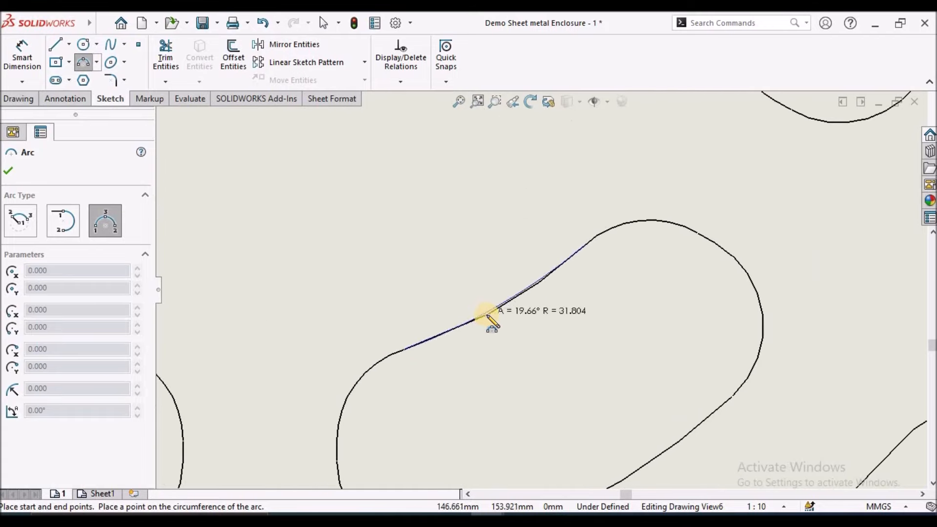
pyautogui.click(485, 315)
# Sketch a matching three-point arc along the inner edge of the lower-right innermost slot in the right vent
pyautogui.scroll(3, 490, 247)
pyautogui.scroll(5, 722, 272)
pyautogui.scroll(3, 747, 282)
pyautogui.scroll(-2, 710, 290)
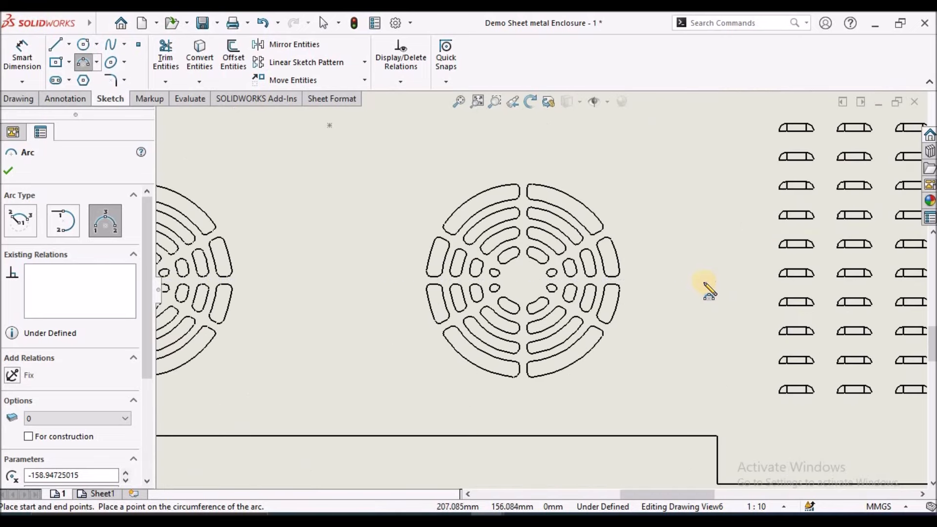
pyautogui.scroll(-3, 684, 289)
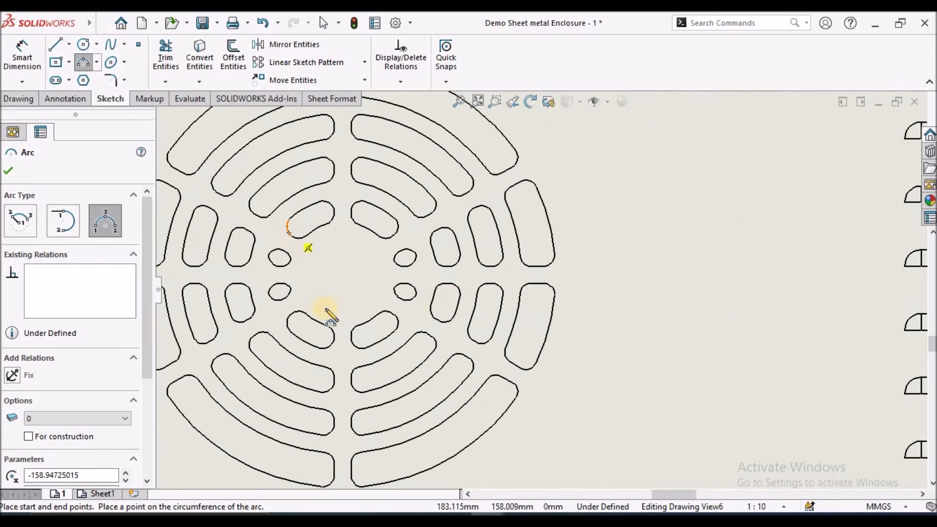
pyautogui.scroll(-2, 361, 322)
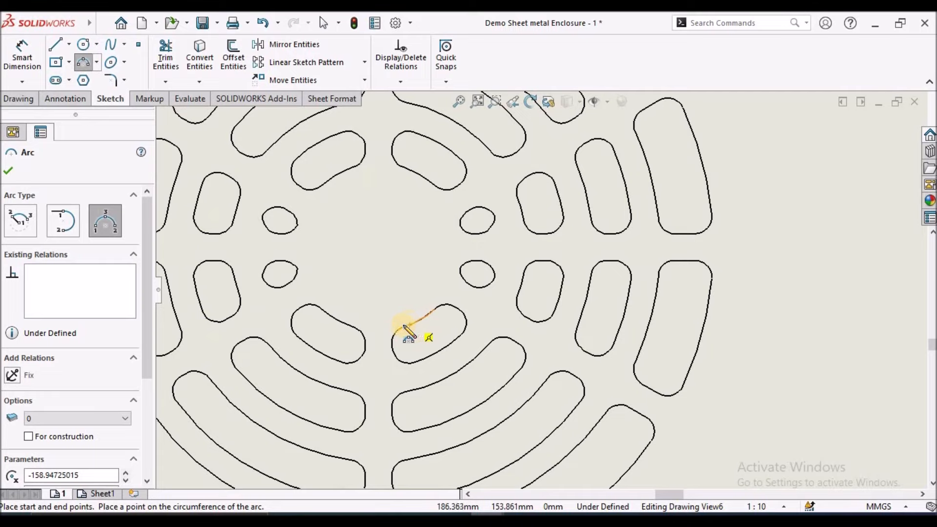
pyautogui.moveTo(403, 326)
pyautogui.mouseDown()
pyautogui.moveTo(446, 314)
pyautogui.moveTo(436, 308)
pyautogui.mouseUp()
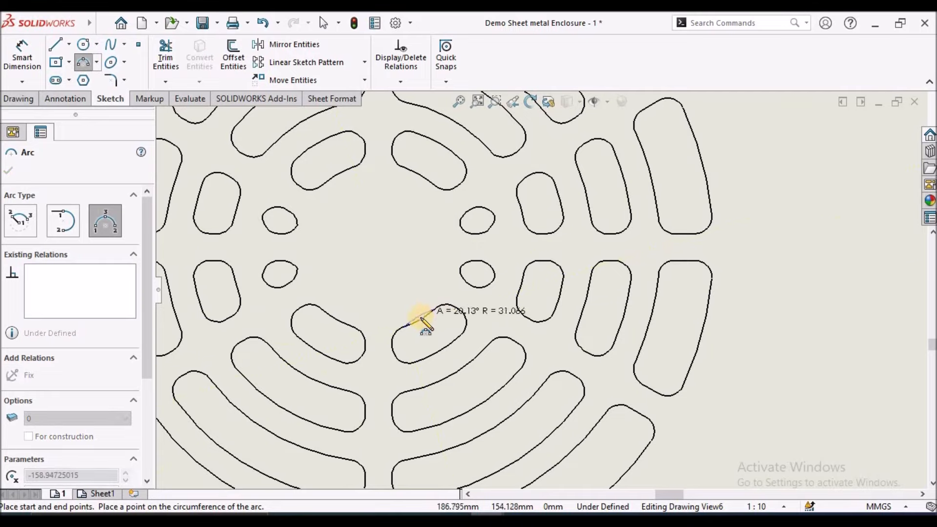
pyautogui.scroll(-5, 430, 323)
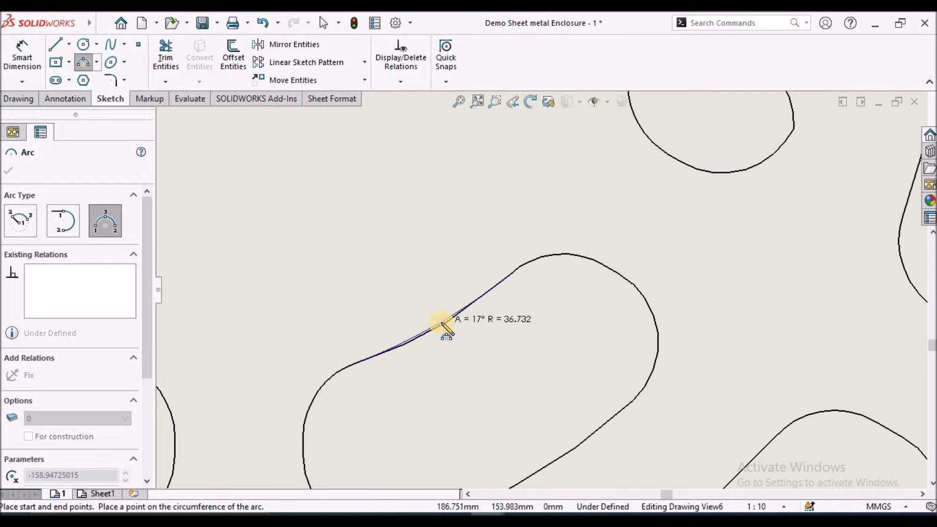
pyautogui.click(443, 327)
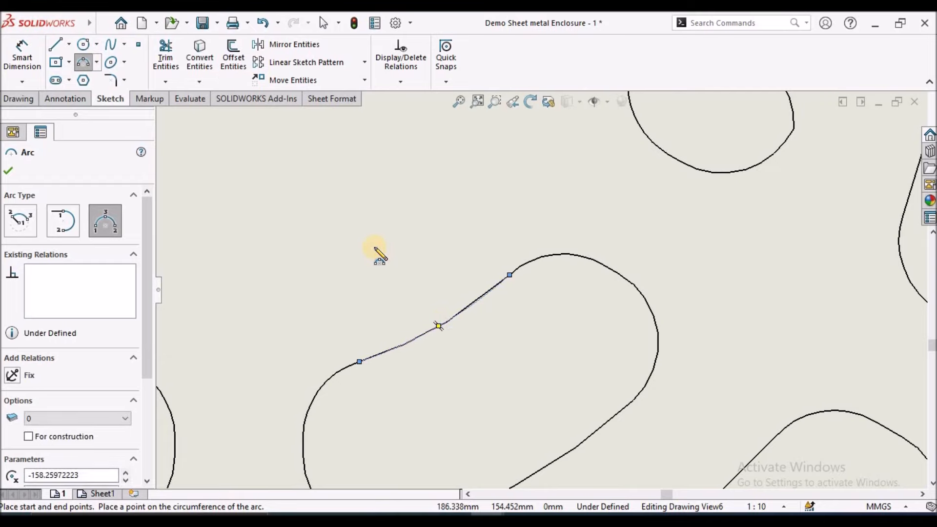
pyautogui.press('Escape')
# Start horizontal ordinate dimensions below the flat pattern with zero at its left outer corner, adding the lower-left step corner and left oblong slot
pyautogui.scroll(10, 417, 267)
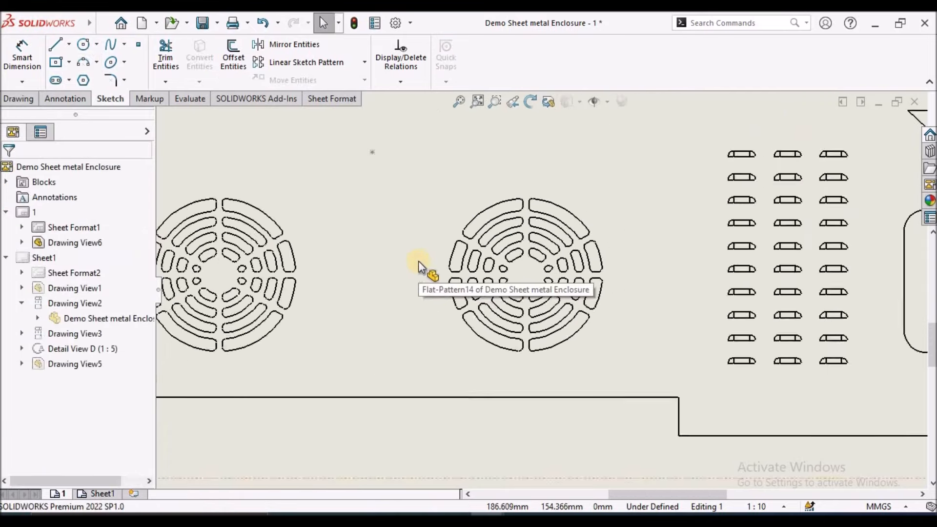
pyautogui.click(26, 79)
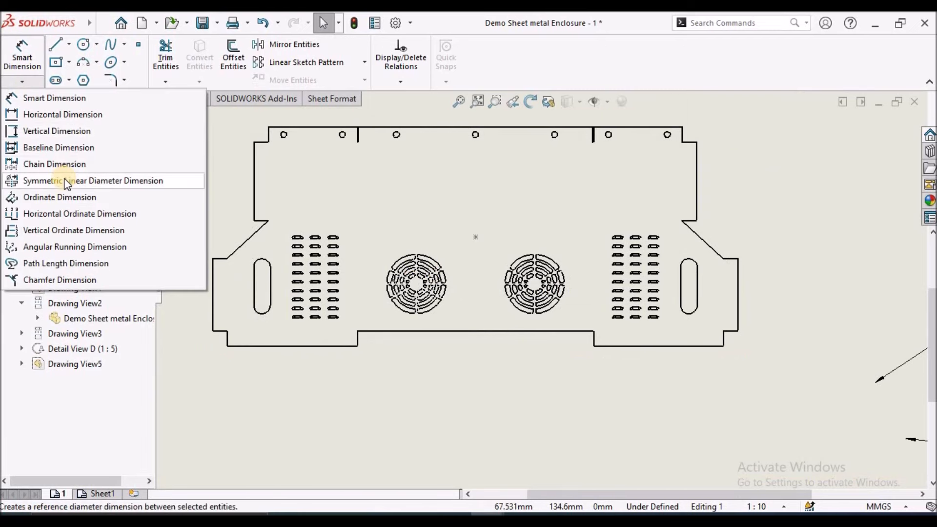
pyautogui.click(56, 215)
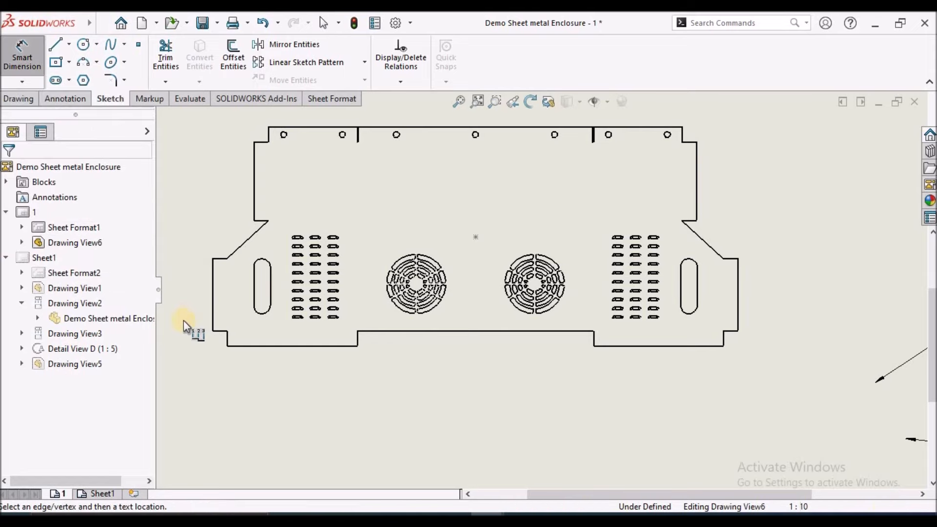
pyautogui.click(213, 332)
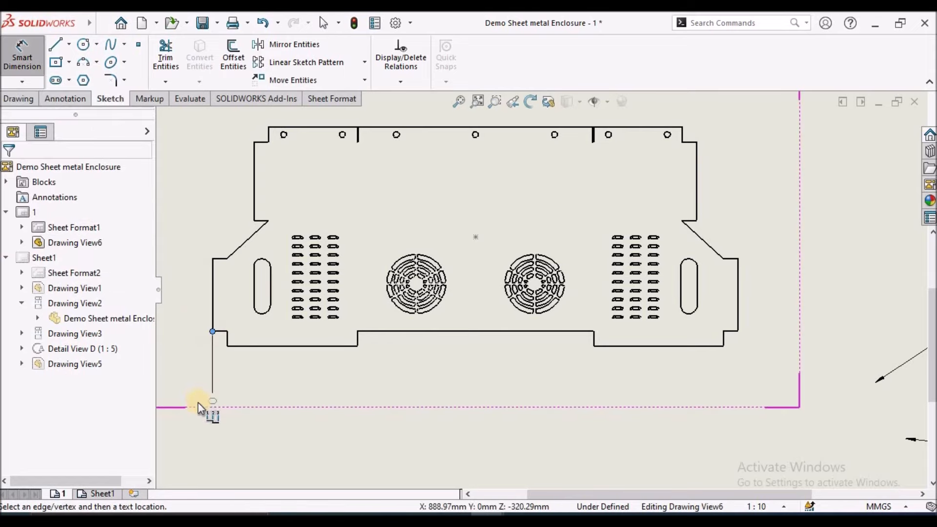
pyautogui.click(213, 438)
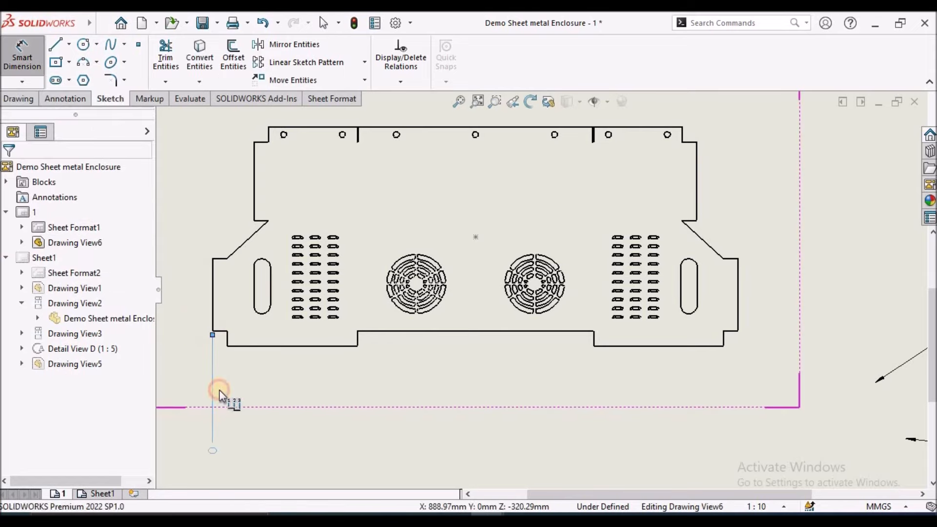
pyautogui.click(227, 348)
pyautogui.click(267, 306)
# Add a driven ordinate dimension to the bottom-edge midpoint of the lowest louver in the left group's first column
pyautogui.scroll(-6, 303, 321)
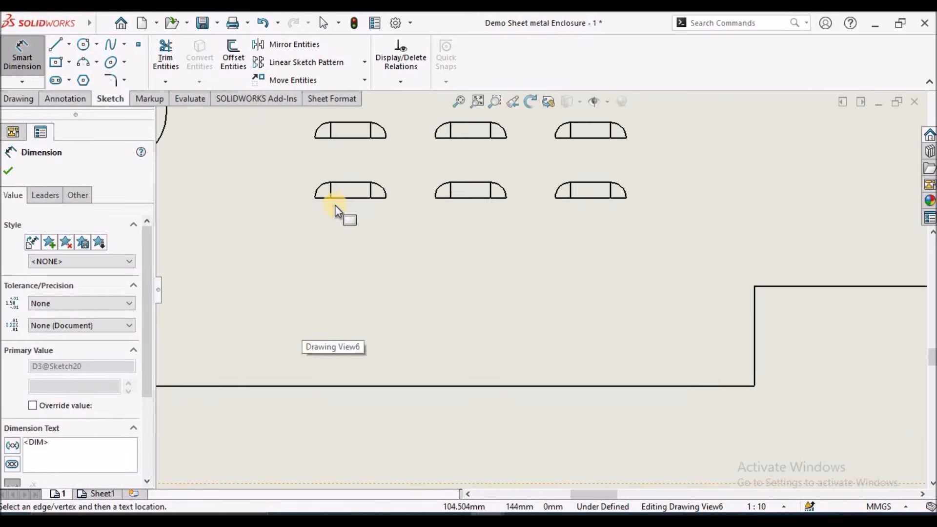
pyautogui.rightClick(349, 198)
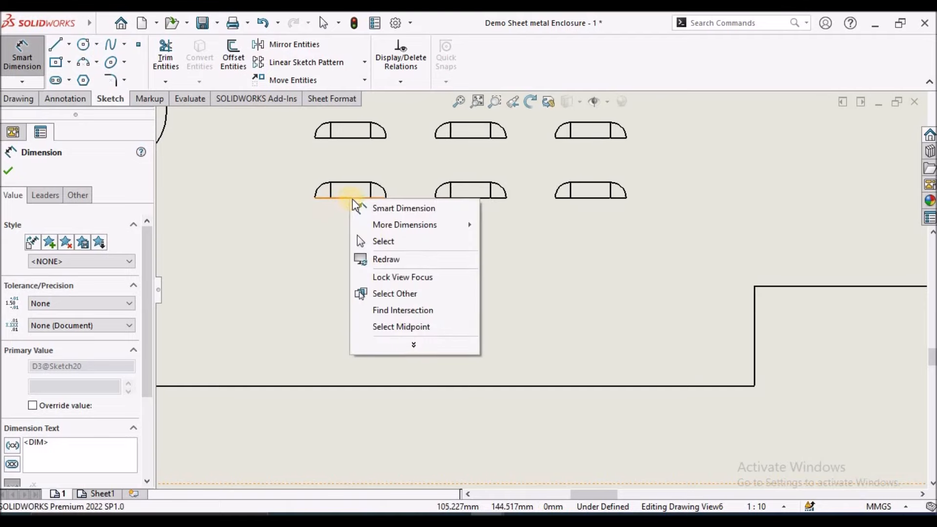
pyautogui.click(409, 326)
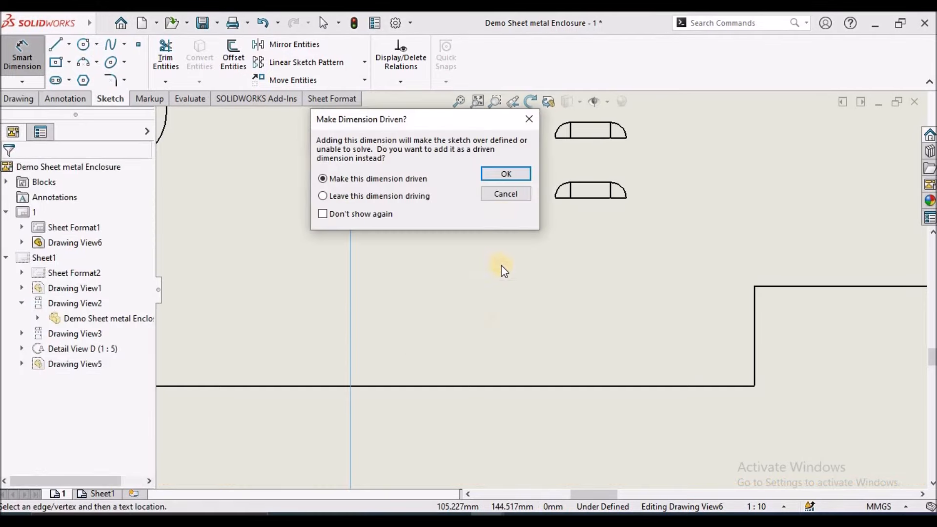
pyautogui.click(505, 172)
pyautogui.scroll(5, 437, 346)
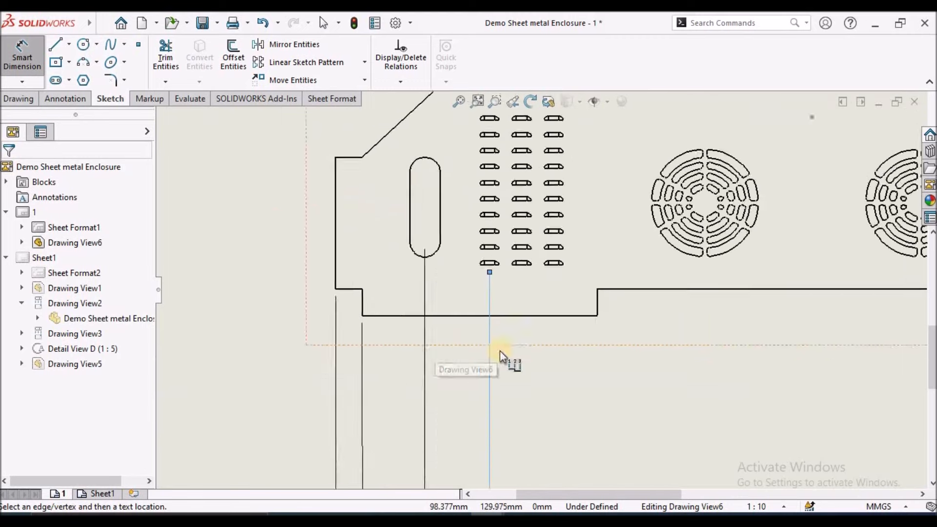
# Add driven ordinate dimensions to the bottom-edge midpoints of the lowest louvers in the left group's second and third columns
pyautogui.scroll(-6, 542, 273)
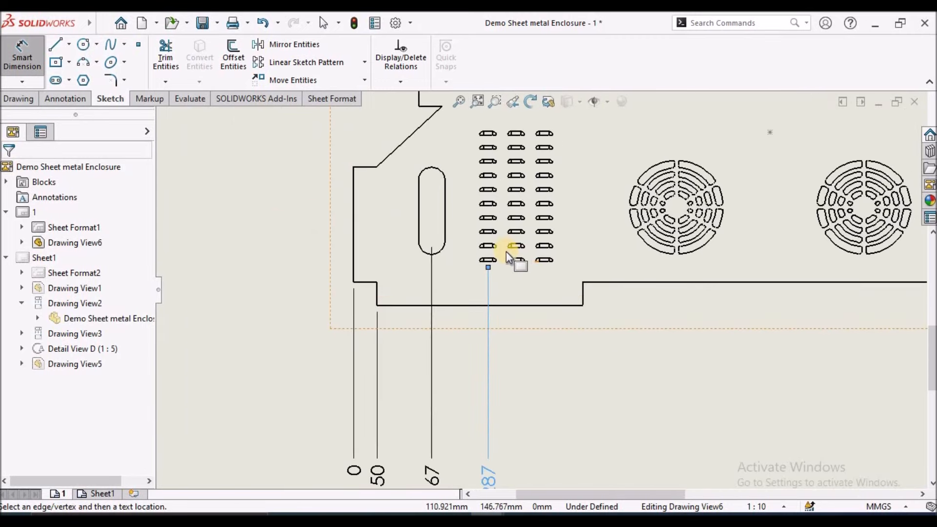
pyautogui.scroll(-2, 524, 264)
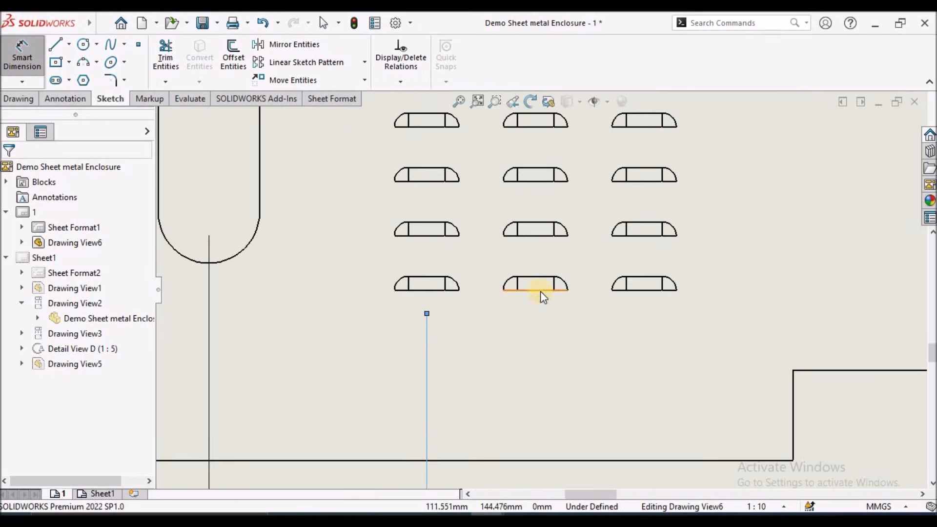
pyautogui.rightClick(541, 292)
pyautogui.click(603, 416)
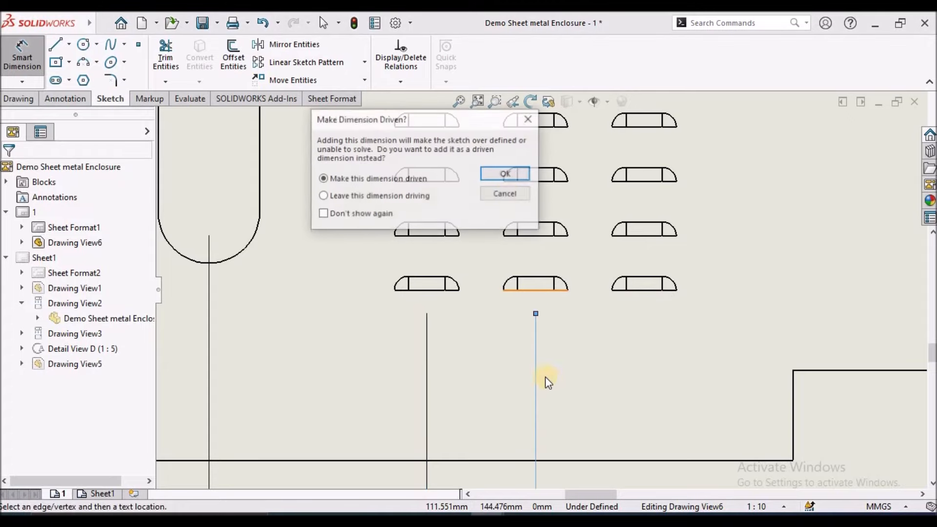
pyautogui.click(512, 175)
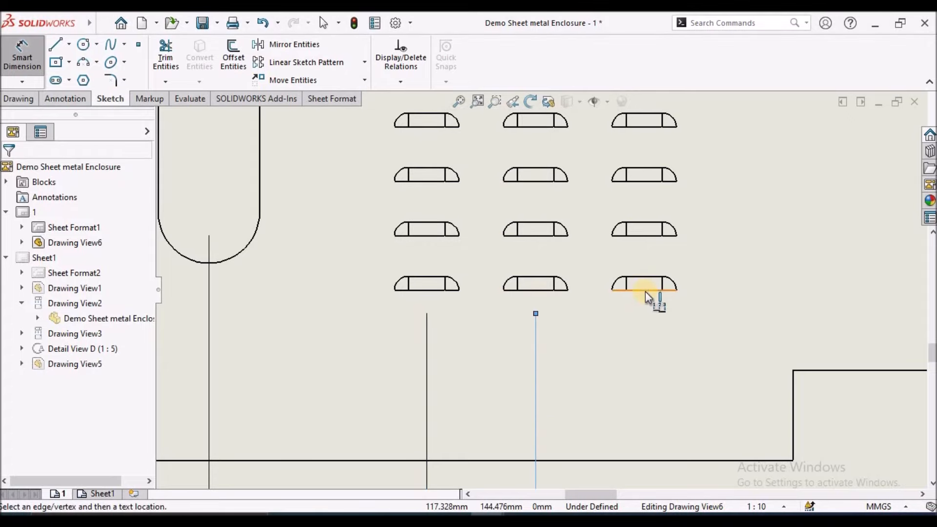
pyautogui.rightClick(645, 292)
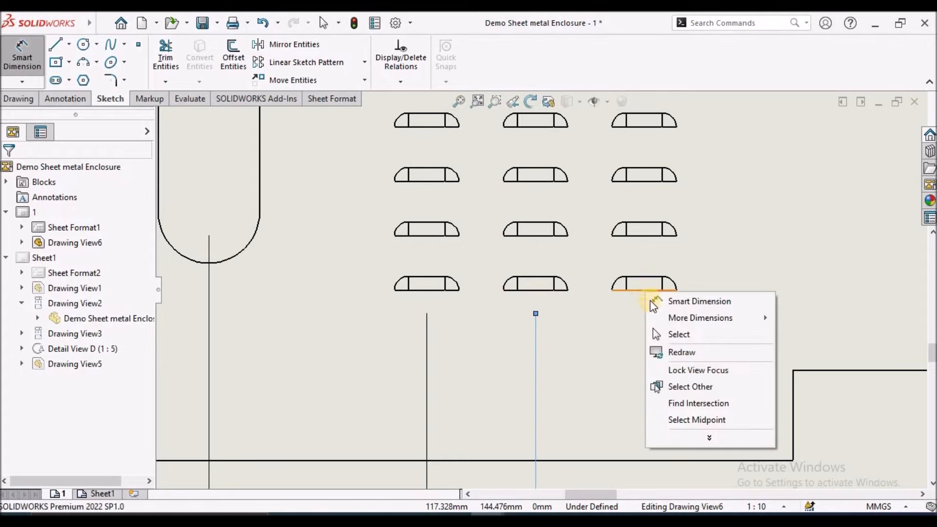
pyautogui.click(686, 419)
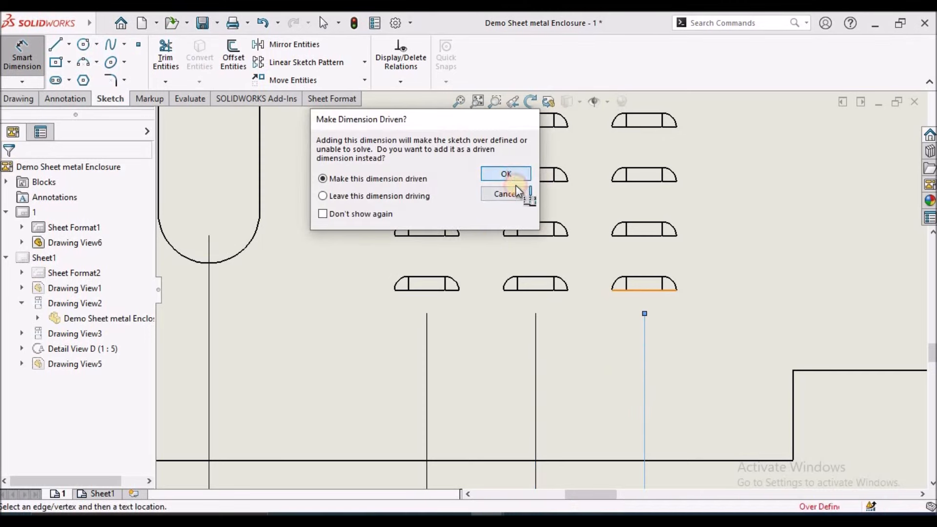
pyautogui.click(516, 175)
# Add ordinate dimensions to the left vertical edge of the bottom notch and the centre point of the left circular vent
pyautogui.scroll(3, 588, 294)
pyautogui.scroll(-2, 586, 313)
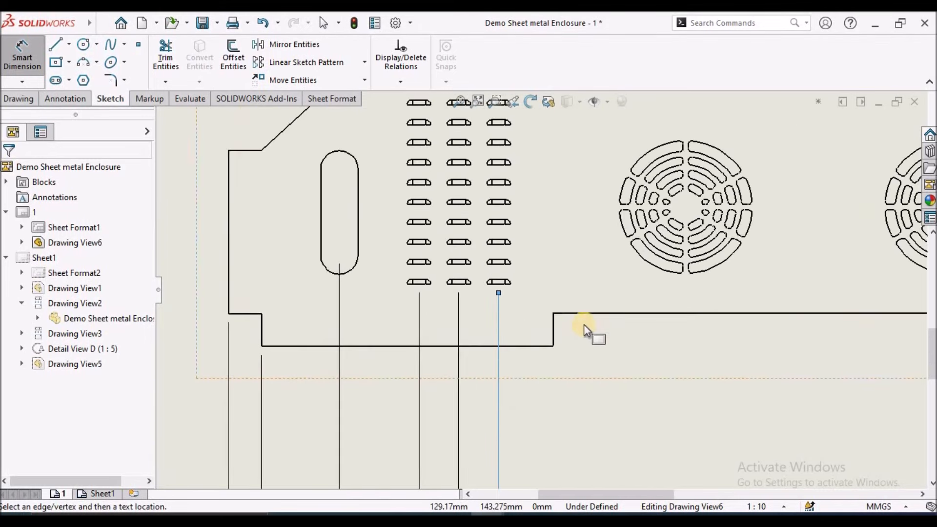
pyautogui.click(555, 329)
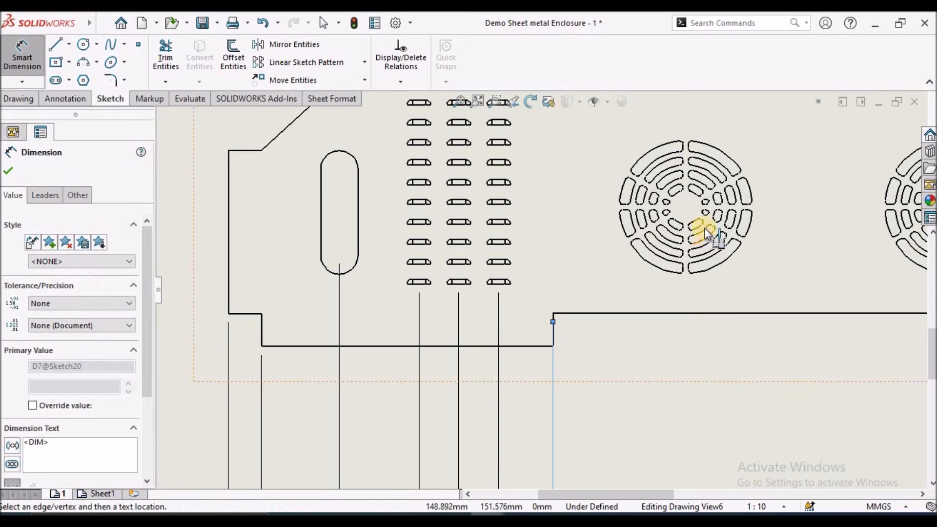
pyautogui.scroll(2, 703, 232)
pyautogui.scroll(2, 703, 233)
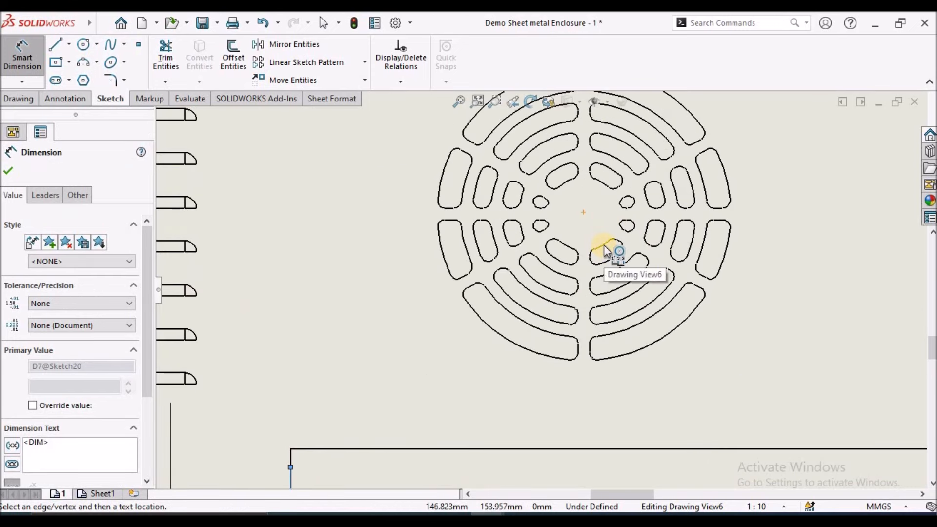
pyautogui.click(585, 211)
pyautogui.scroll(-5, 718, 274)
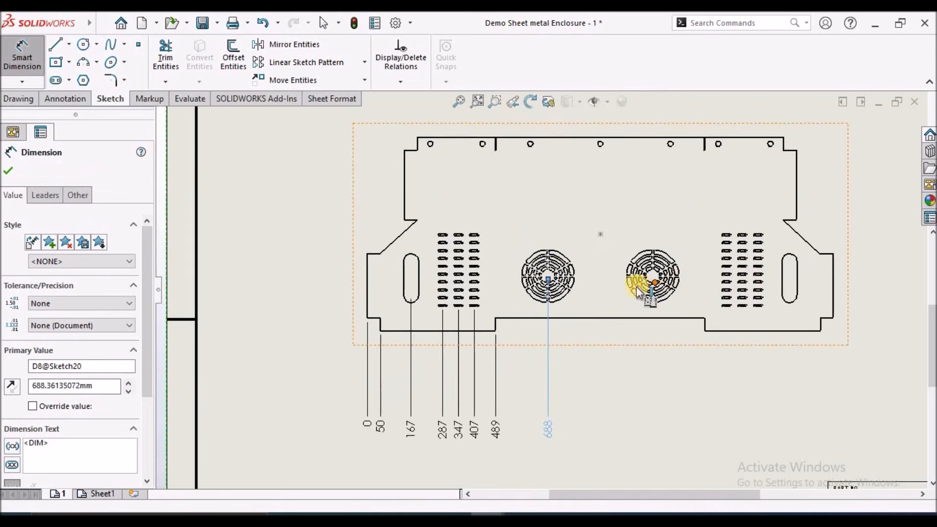
# Add ordinate dimensions to the centre point of the right circular vent and the right vertical edge of the bottom notch
pyautogui.scroll(8, 630, 285)
pyautogui.scroll(-1, 494, 293)
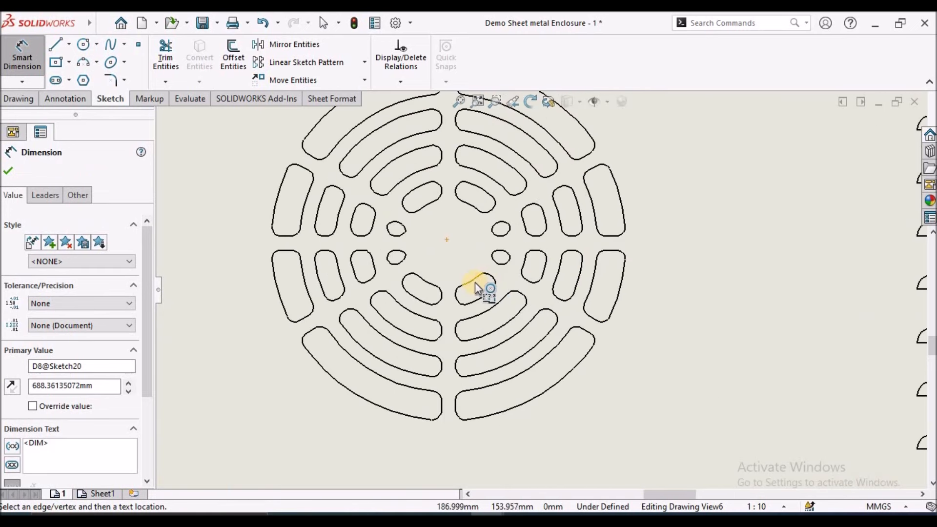
pyautogui.click(446, 241)
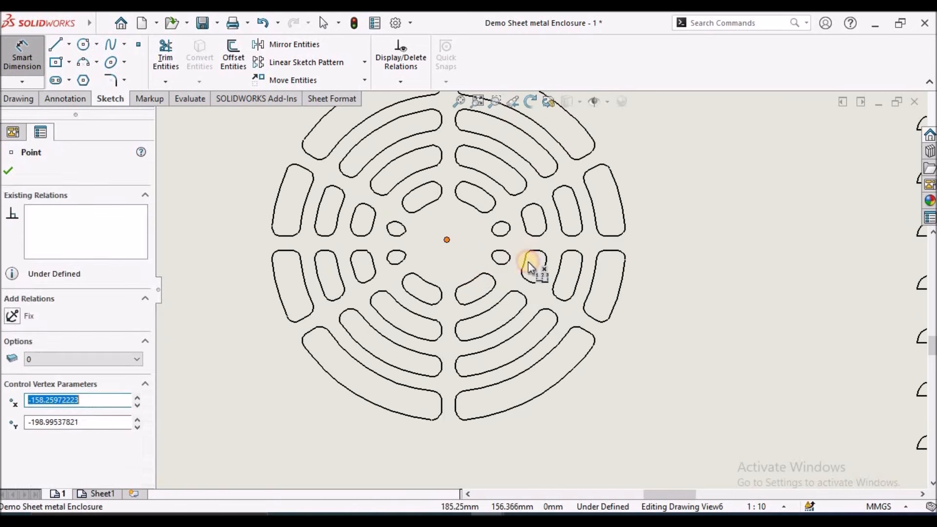
pyautogui.scroll(-6, 528, 262)
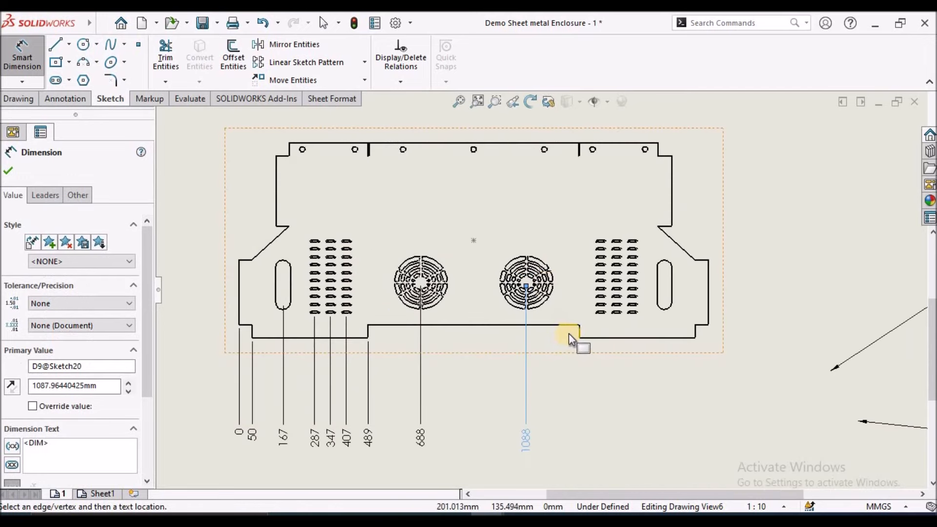
pyautogui.scroll(3, 574, 336)
pyautogui.click(591, 309)
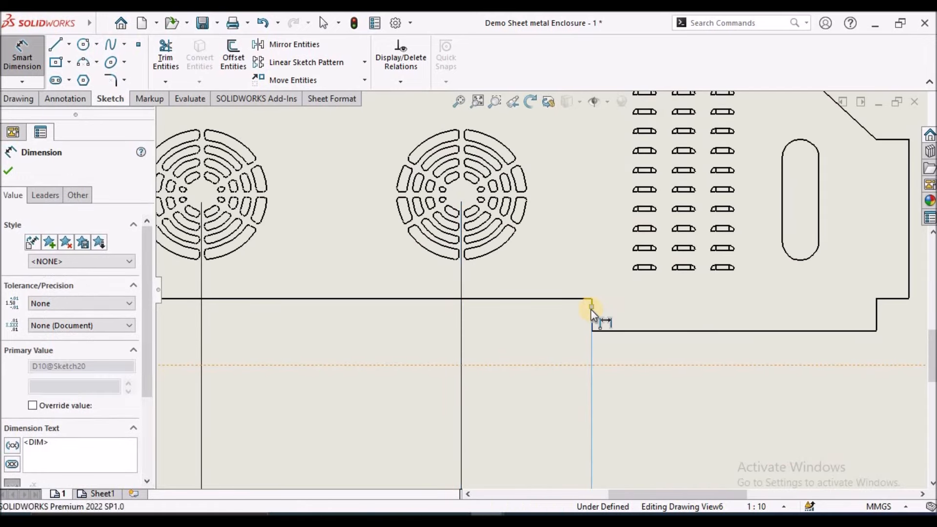
# Add driven ordinate dimensions to the bottom-edge midpoints of the lowest louvers in the right group's first and second columns
pyautogui.scroll(4, 654, 247)
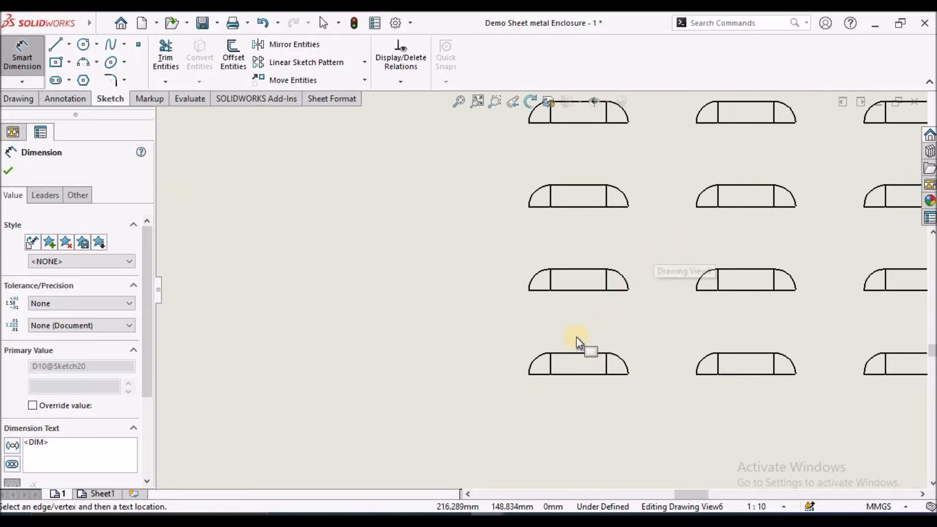
pyautogui.rightClick(576, 375)
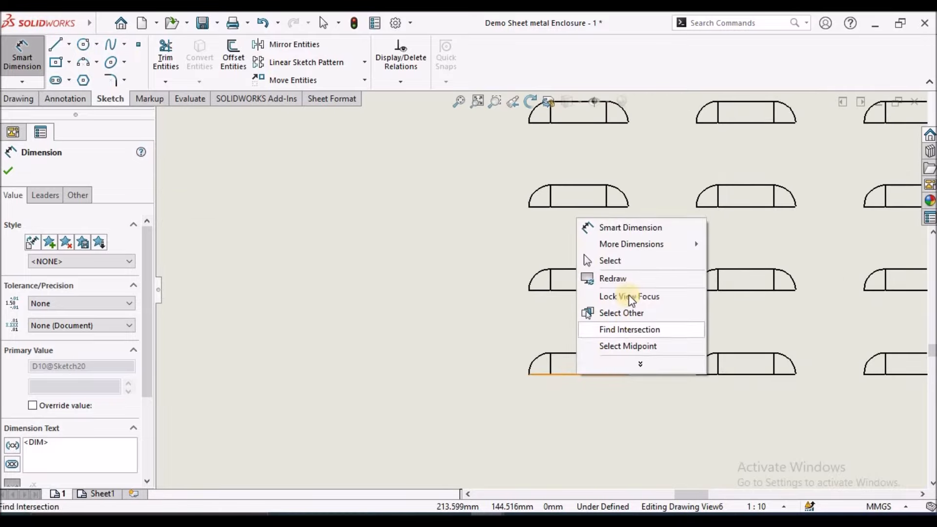
pyautogui.click(628, 345)
pyautogui.click(517, 175)
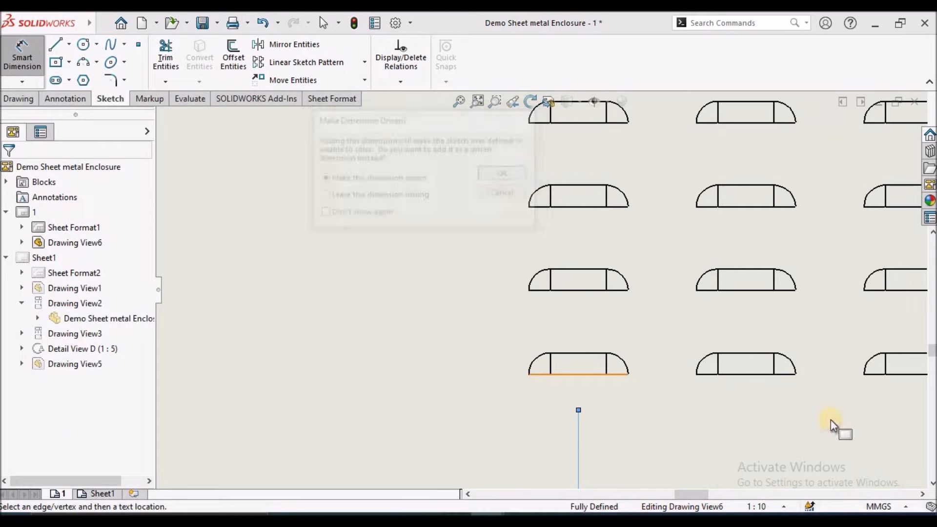
pyautogui.rightClick(757, 374)
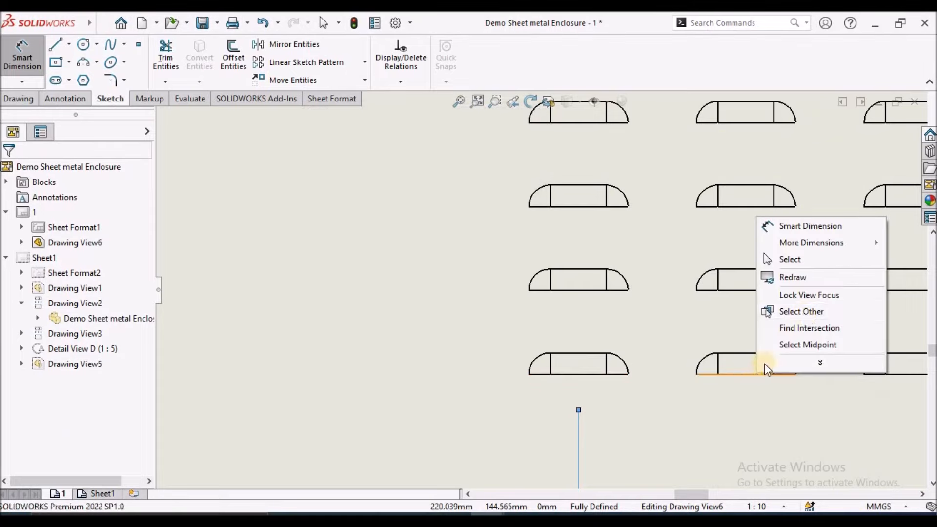
pyautogui.click(789, 344)
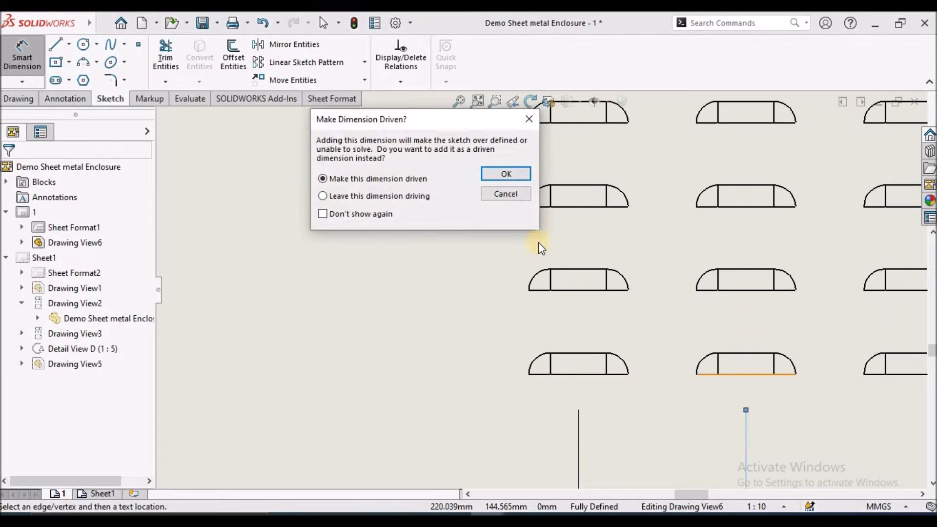
pyautogui.click(508, 174)
# Add a driven ordinate dimension to the bottom-edge midpoint of the lowest louver in the right group's third column
pyautogui.scroll(5, 585, 312)
pyautogui.scroll(-1, 596, 307)
pyautogui.scroll(-4, 523, 285)
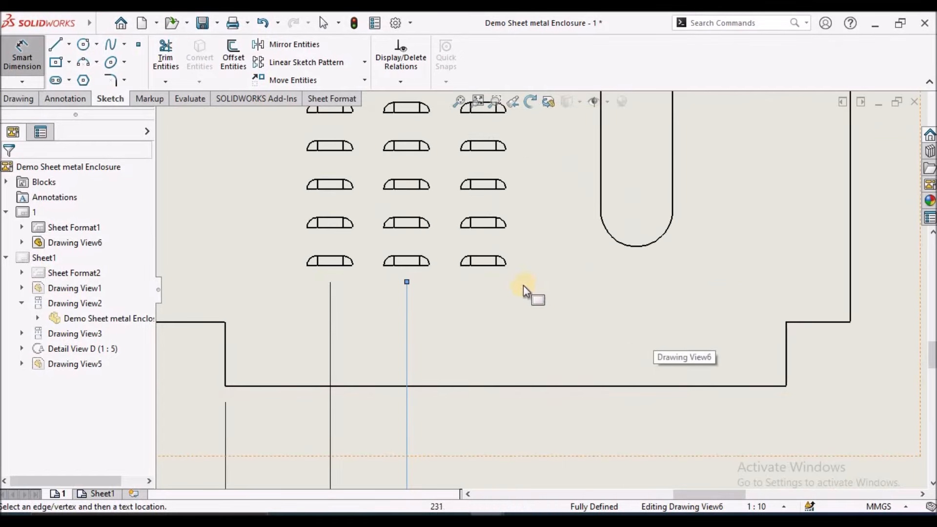
pyautogui.rightClick(478, 261)
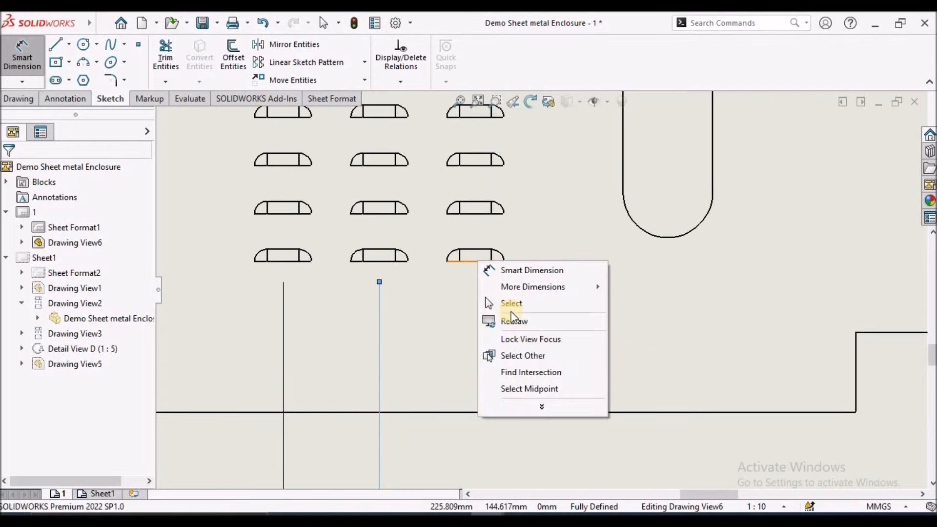
pyautogui.click(531, 388)
pyautogui.click(546, 305)
pyautogui.click(520, 175)
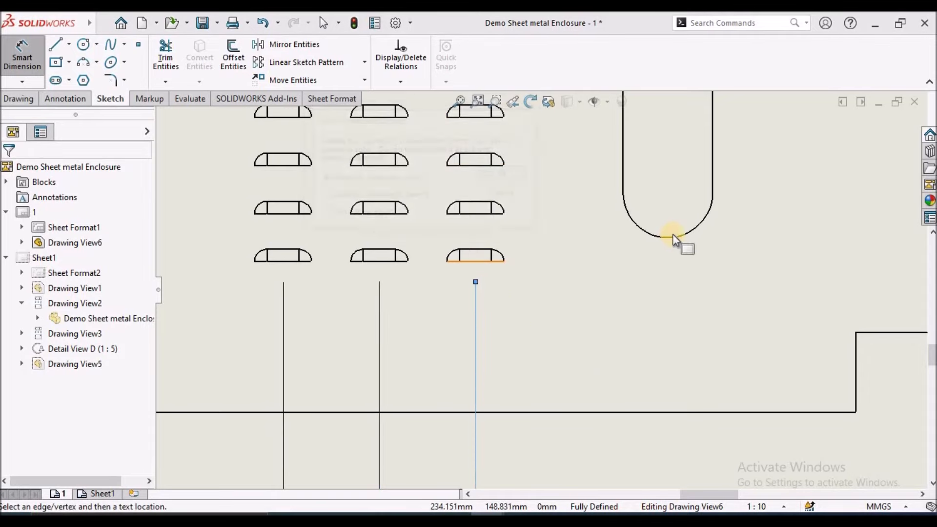
# Add ordinate dimensions to the right oblong slot's lower arc, the lower-right step edge and the flat pattern's right outer edge
pyautogui.click(673, 236)
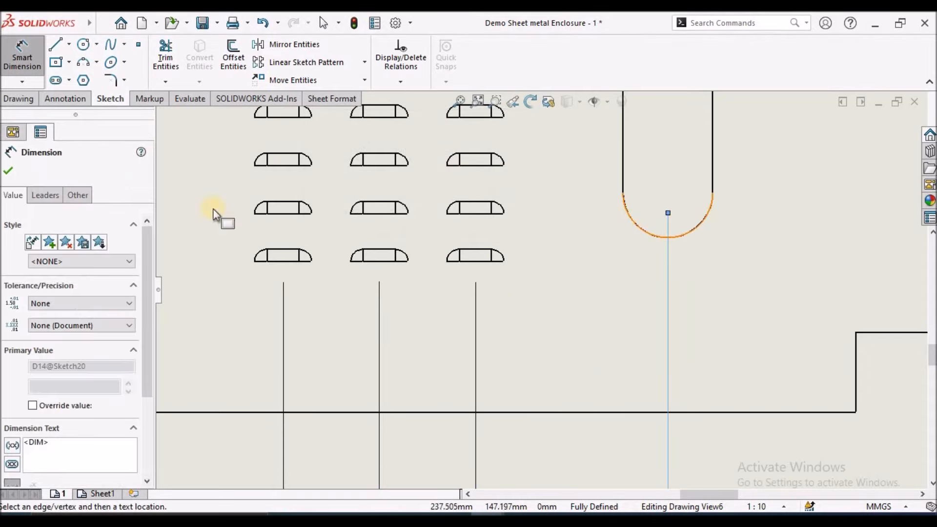
pyautogui.click(856, 366)
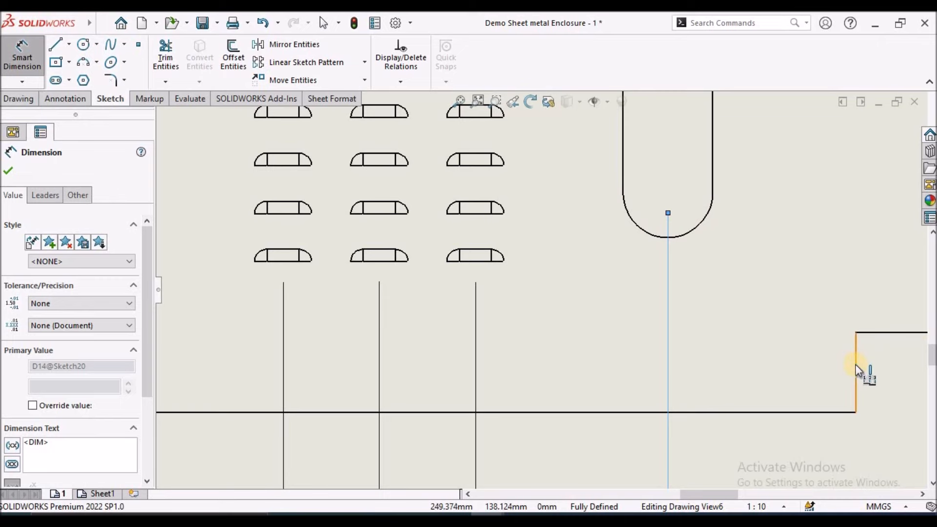
pyautogui.scroll(5, 800, 337)
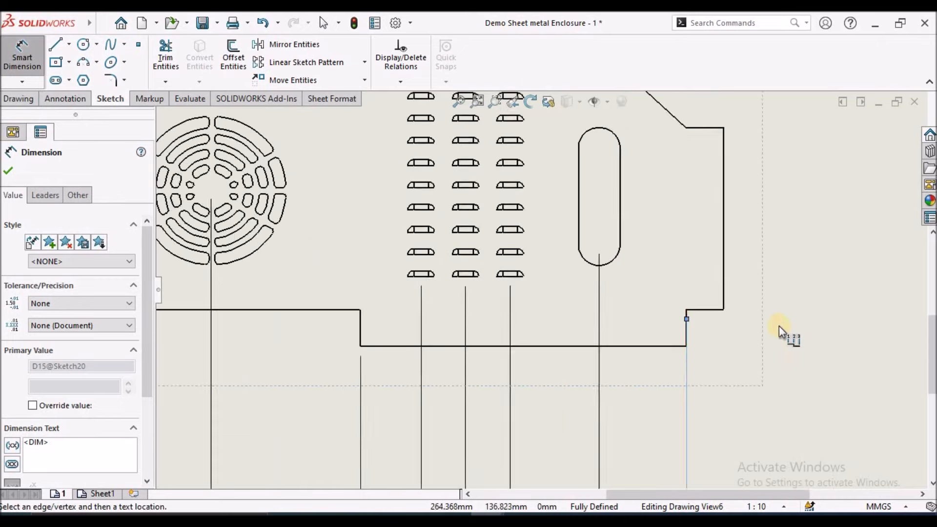
pyautogui.click(628, 267)
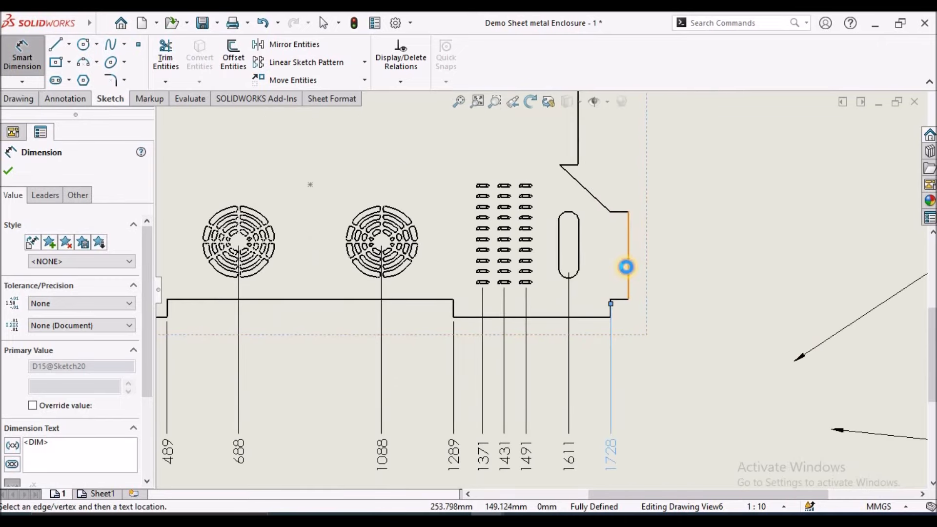
# Finish the horizontal ordinate dimension set below the flat pattern view
pyautogui.scroll(3, 650, 294)
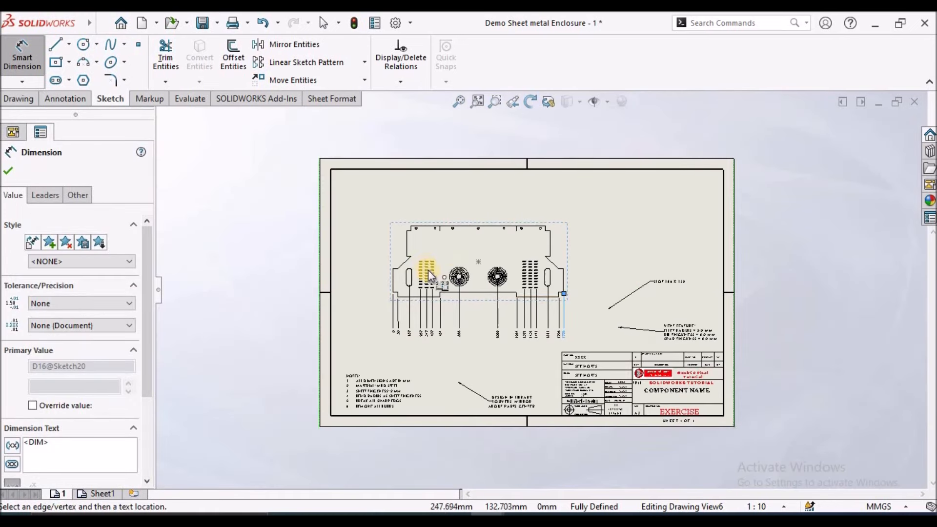
pyautogui.scroll(-1, 523, 217)
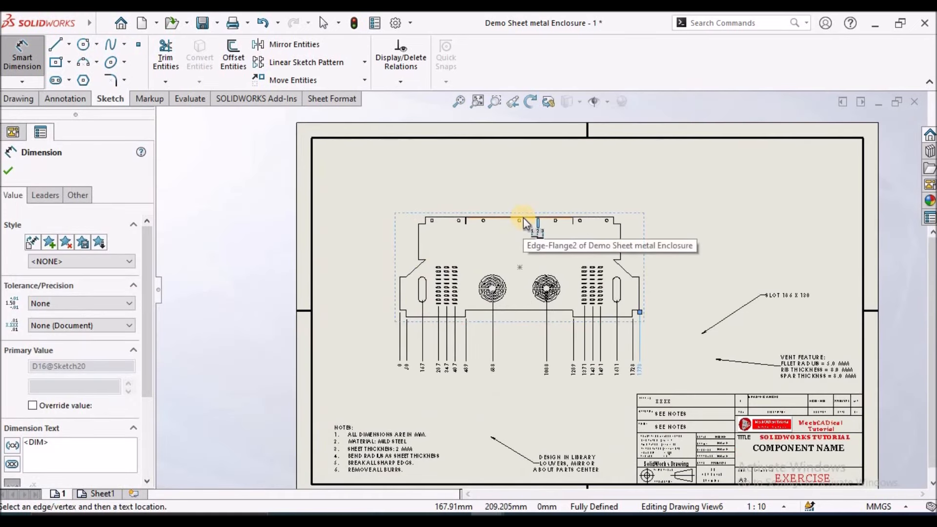
pyautogui.scroll(-2, 523, 218)
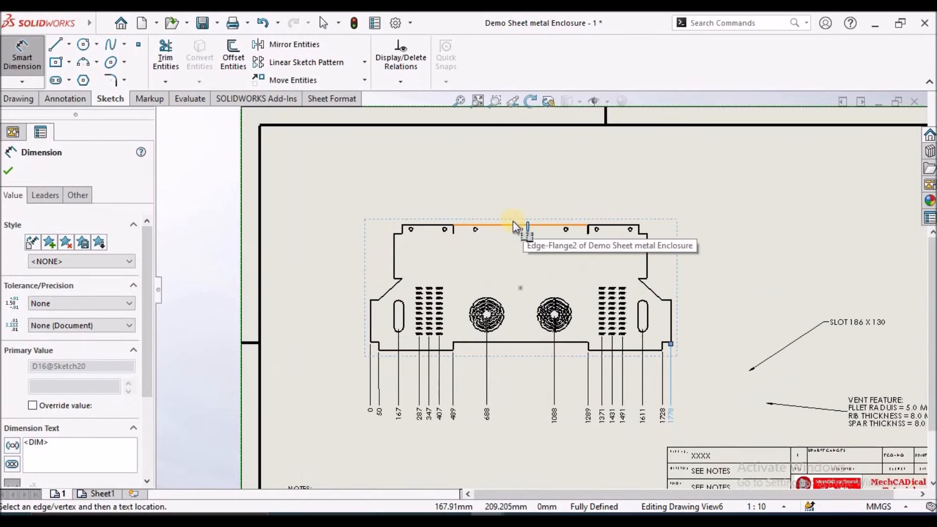
pyautogui.click(8, 170)
pyautogui.scroll(-3, 526, 268)
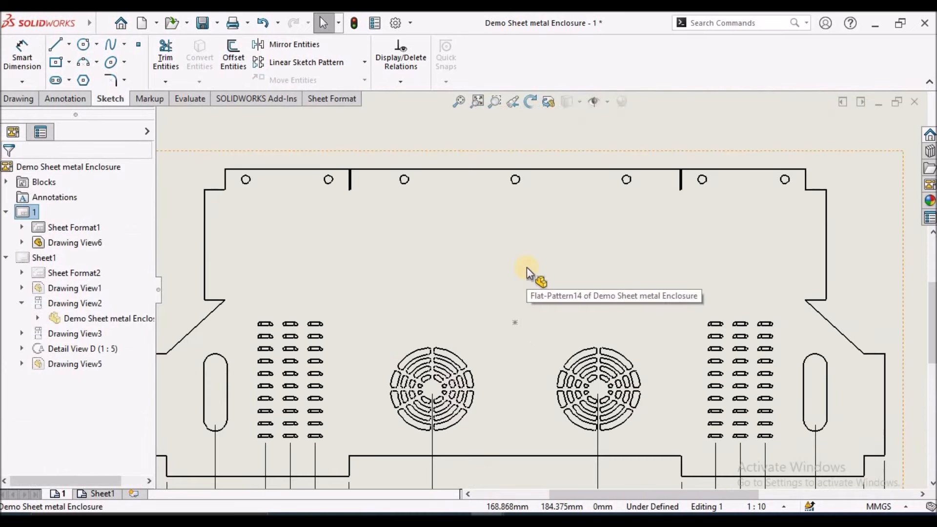
pyautogui.scroll(2, 610, 227)
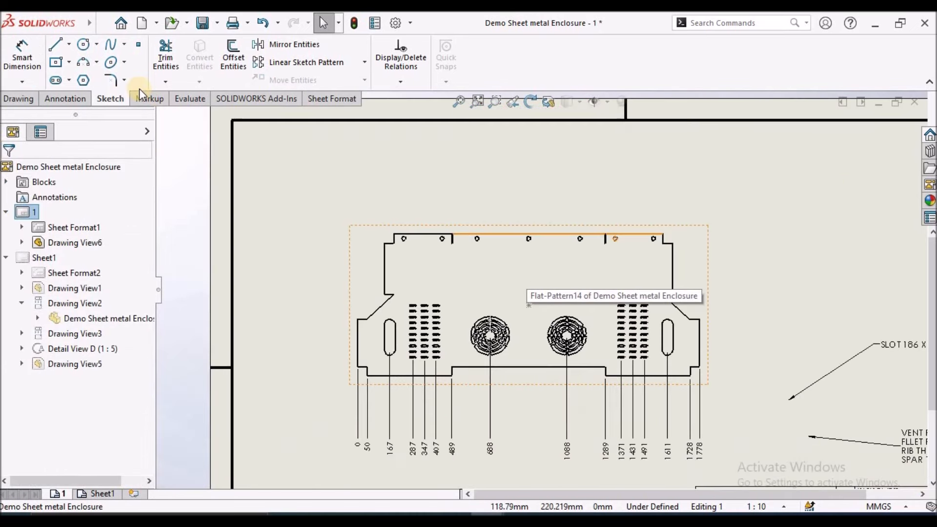
pyautogui.click(26, 66)
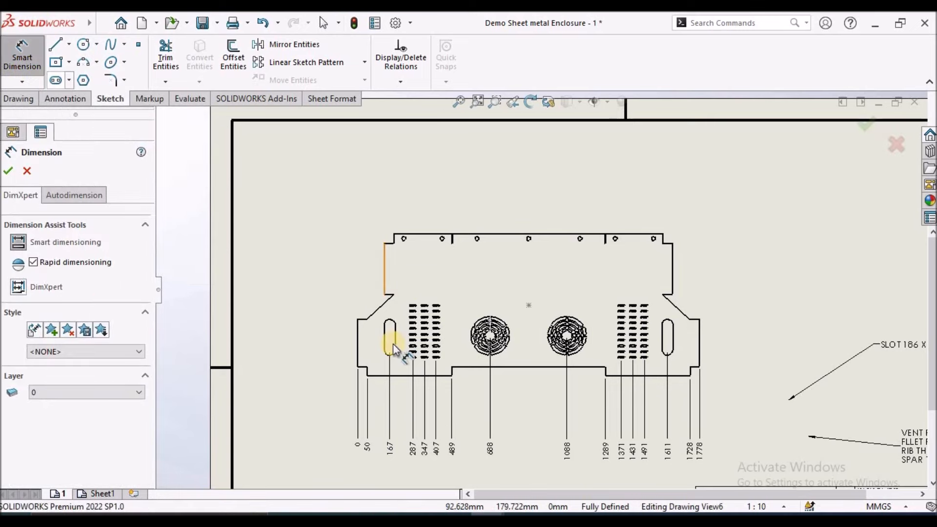
pyautogui.click(358, 327)
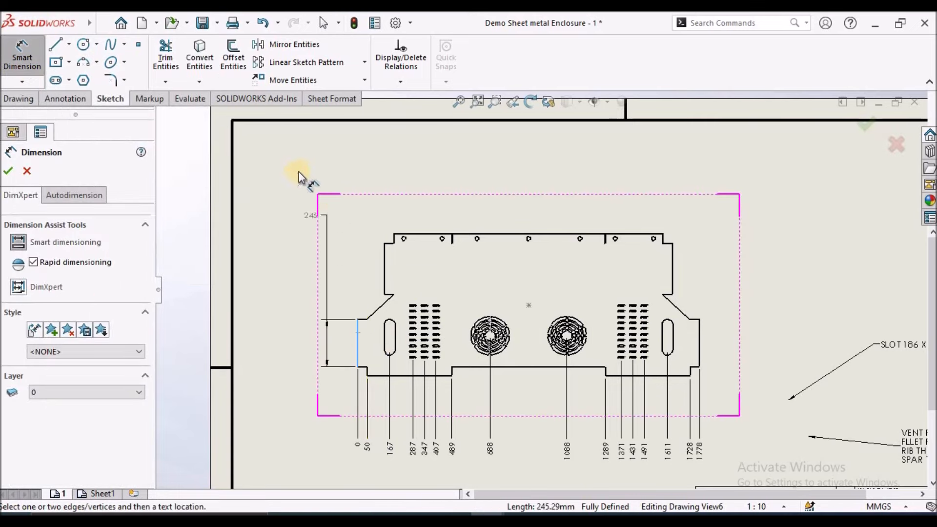
pyautogui.press('Escape')
# Start a horizontal ordinate dimension set above the flat pattern with its zero at the left outer vertical edge
pyautogui.click(23, 82)
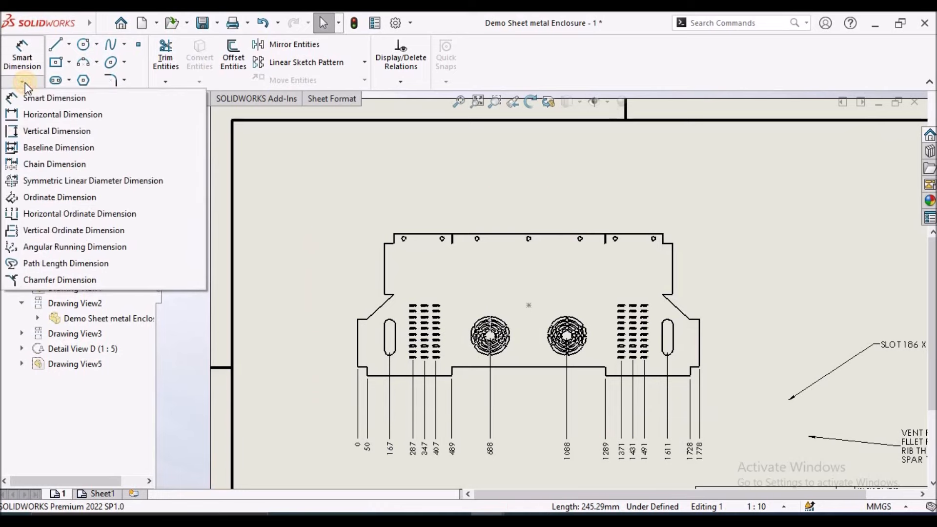
pyautogui.click(60, 216)
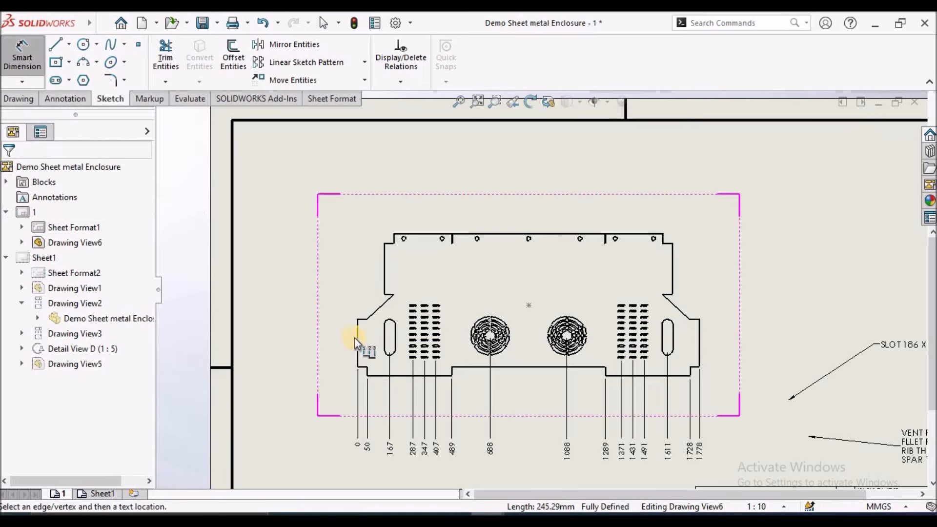
pyautogui.click(359, 334)
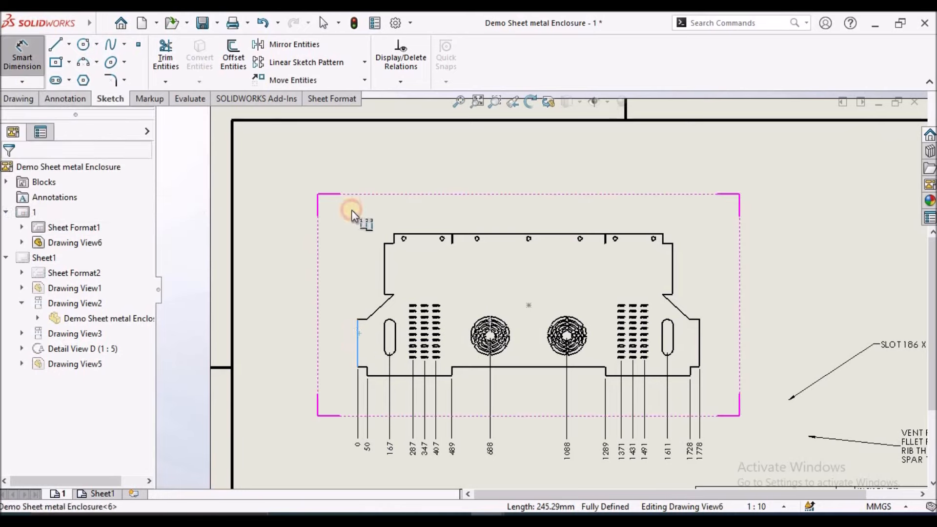
pyautogui.click(355, 180)
pyautogui.scroll(-2, 425, 205)
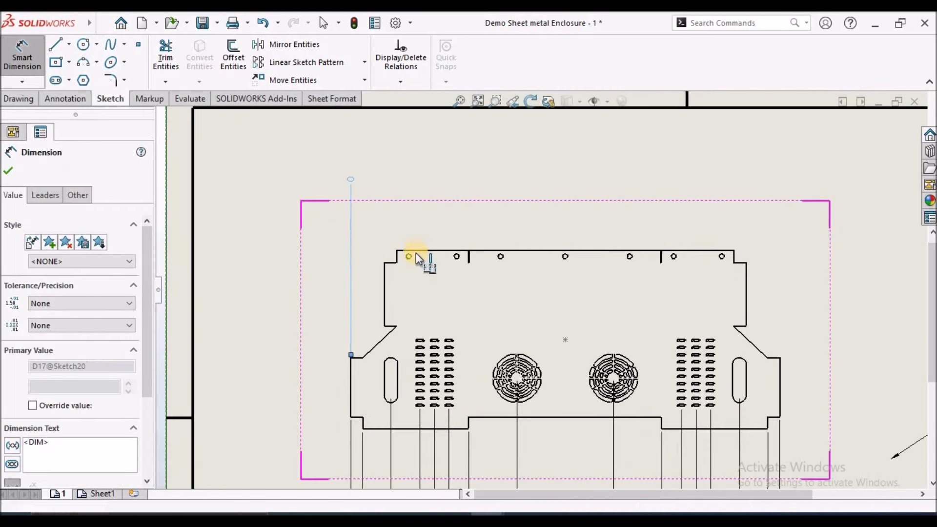
pyautogui.scroll(-1, 423, 250)
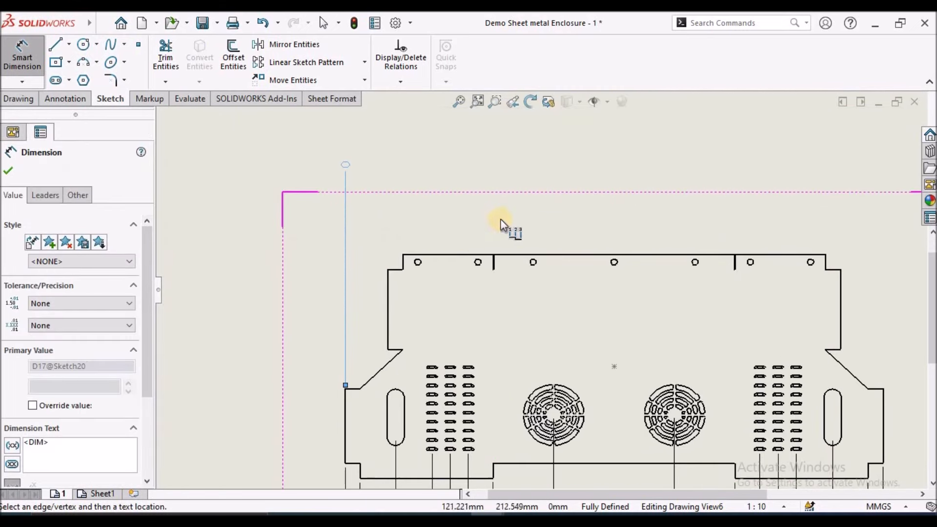
pyautogui.scroll(-1, 470, 254)
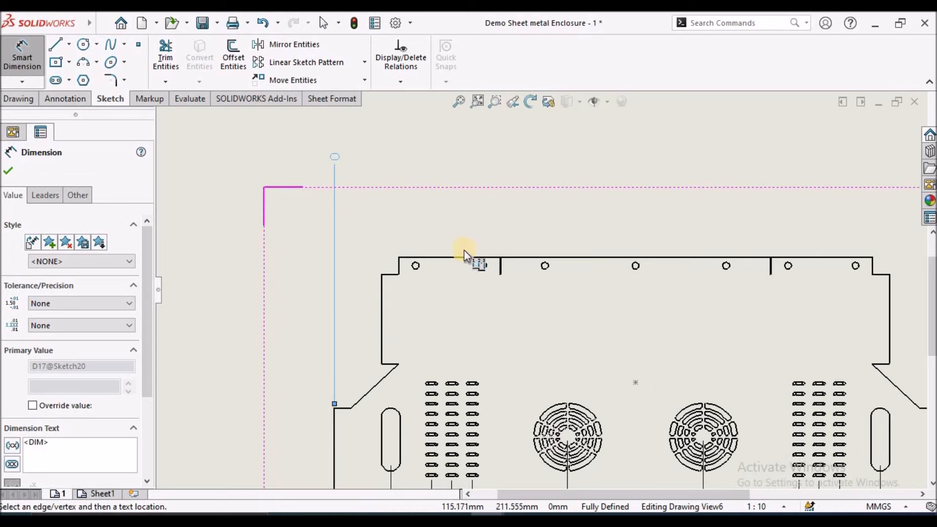
# Add ordinate dimensions to the upper-left vertical edge, the adjacent step edge and the first four holes from the left along the top flange
pyautogui.click(383, 286)
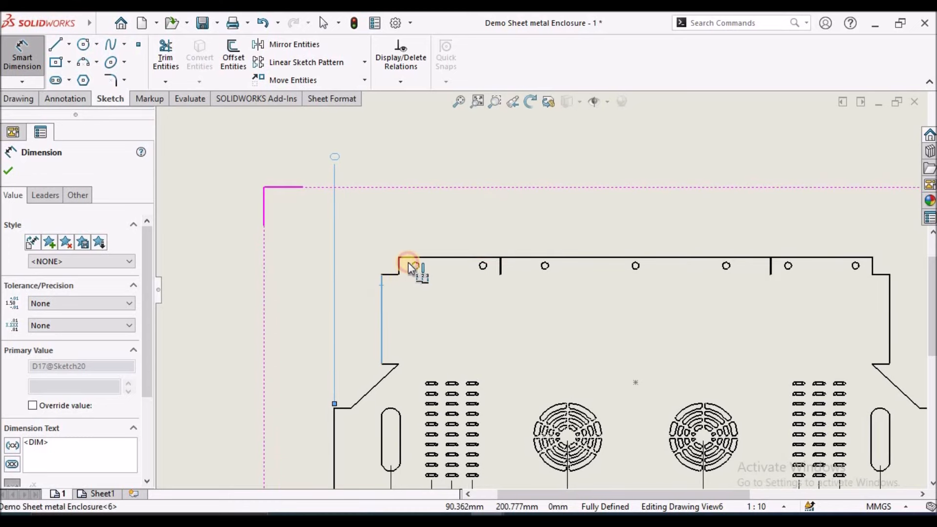
pyautogui.click(399, 264)
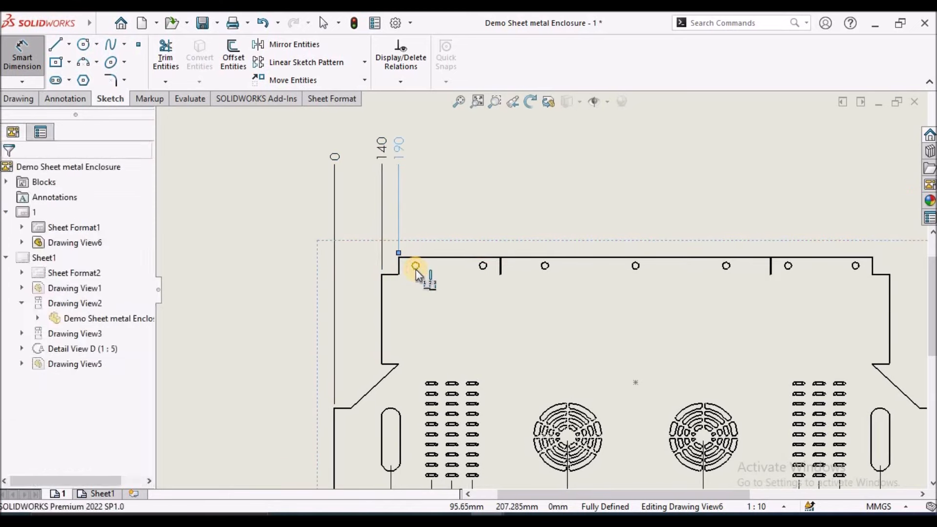
pyautogui.click(416, 267)
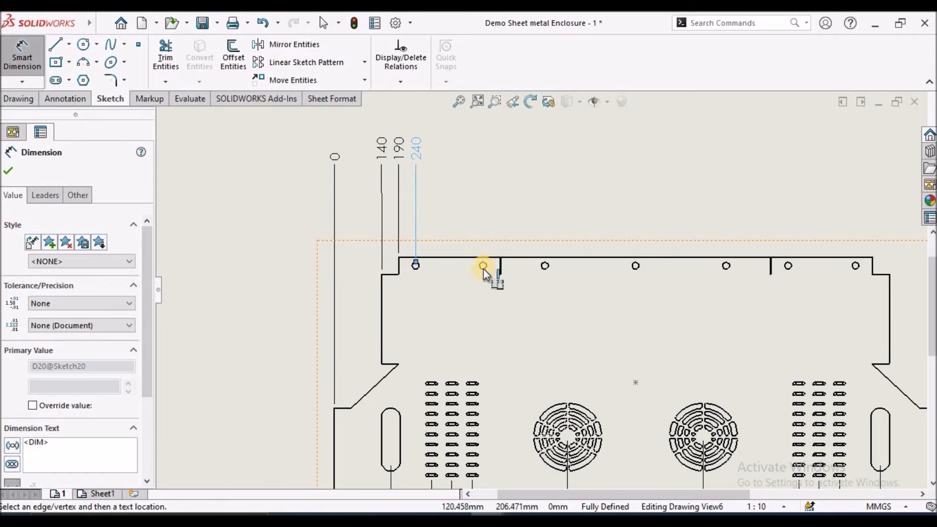
pyautogui.click(483, 266)
pyautogui.click(545, 266)
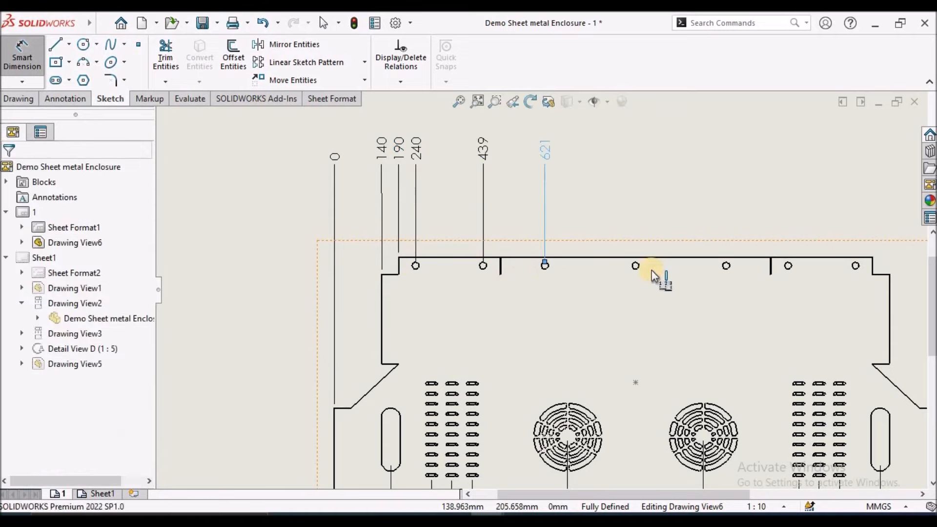
pyautogui.click(636, 266)
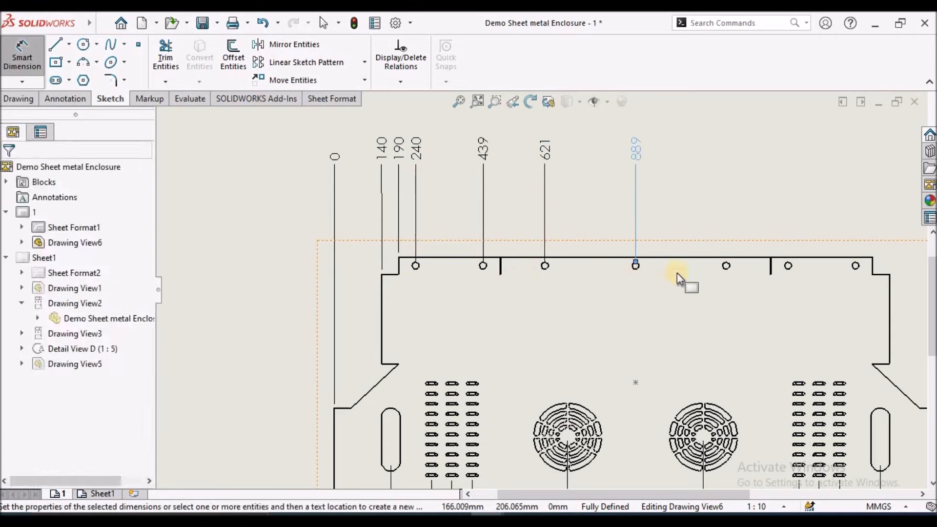
# Add ordinate dimensions to the remaining three top-flange holes and both upper-right vertical edges, finishing the upper set
pyautogui.click(726, 265)
pyautogui.click(789, 266)
pyautogui.click(856, 265)
pyautogui.click(873, 266)
pyautogui.click(890, 294)
pyautogui.press('z')
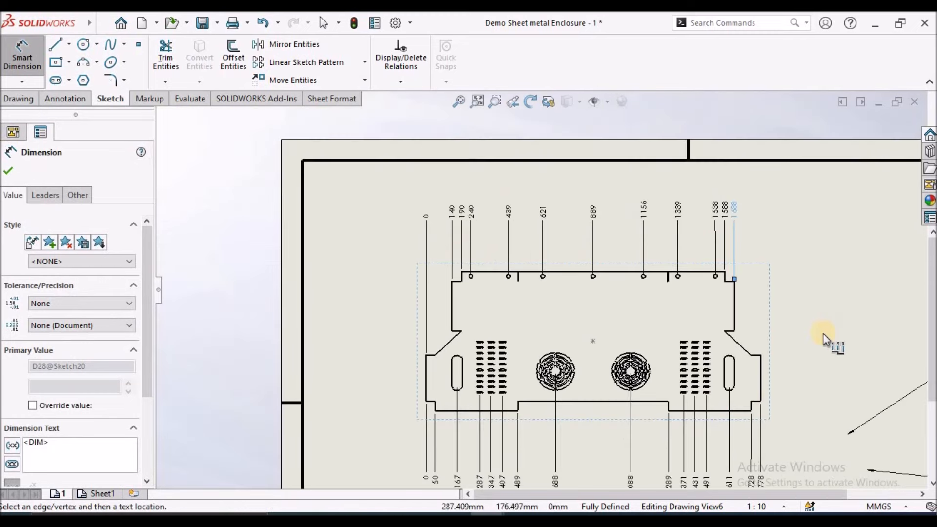
pyautogui.scroll(2, 823, 334)
pyautogui.scroll(-2, 669, 334)
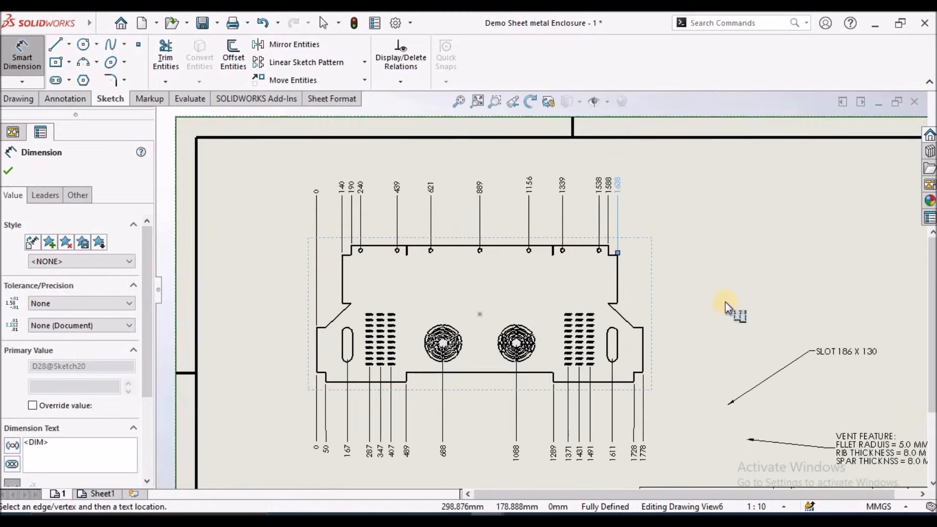
pyautogui.click(7, 171)
pyautogui.click(216, 192)
# Hide the zero ordinate dimension above the flat pattern
pyautogui.scroll(-2, 359, 207)
pyautogui.click(332, 202)
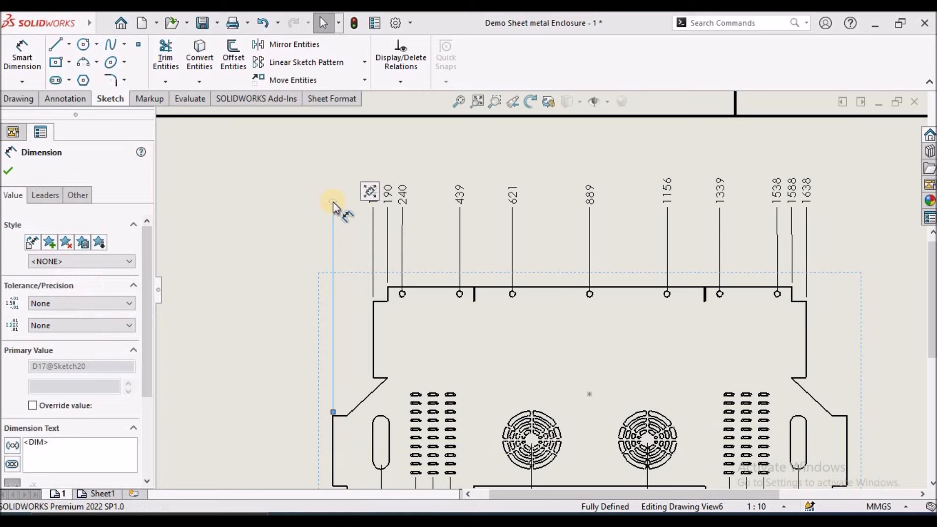
pyautogui.rightClick(333, 201)
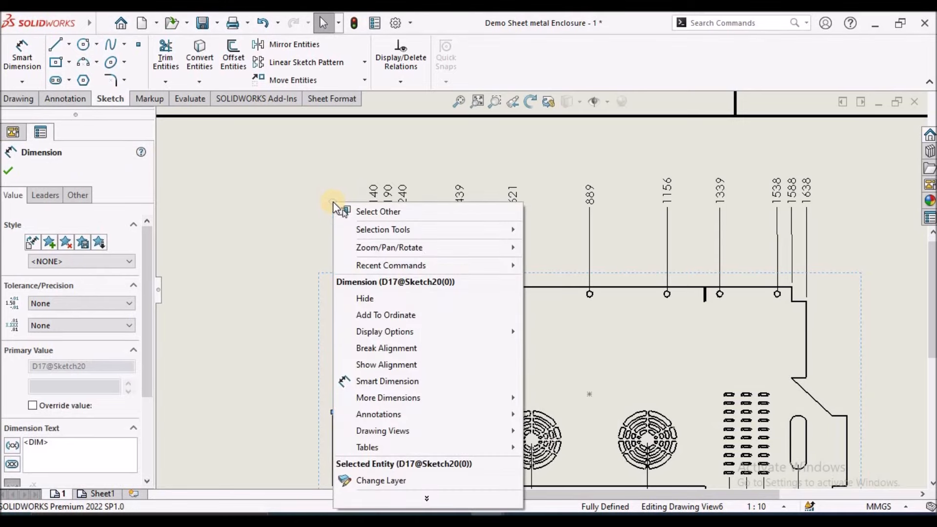
pyautogui.click(359, 299)
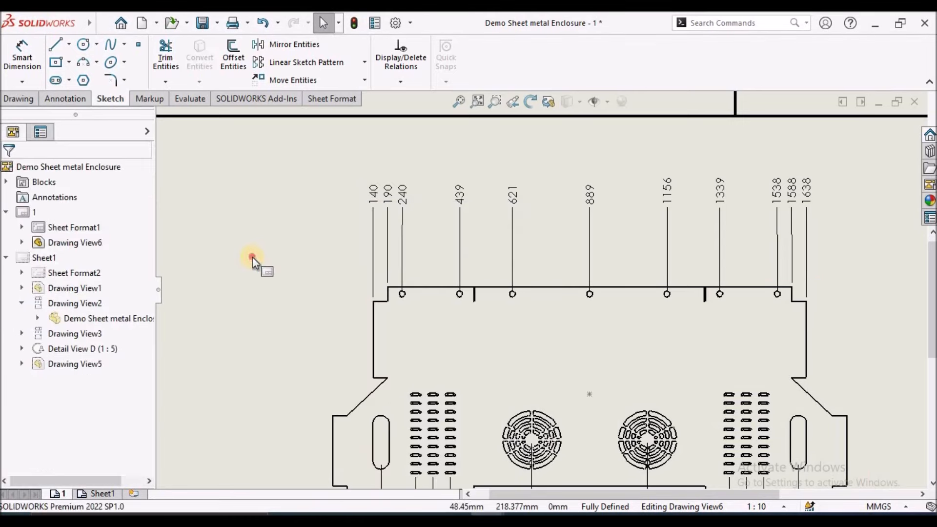
# Start a vertical ordinate dimension set left of the flat pattern with its zero at the lowest left horizontal edge
pyautogui.scroll(5, 253, 257)
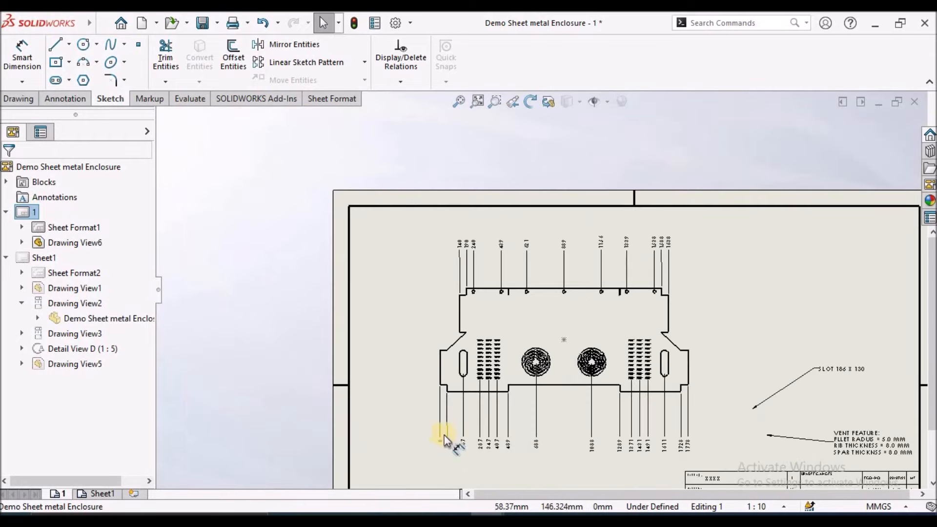
pyautogui.scroll(-3, 477, 360)
pyautogui.scroll(-2, 477, 355)
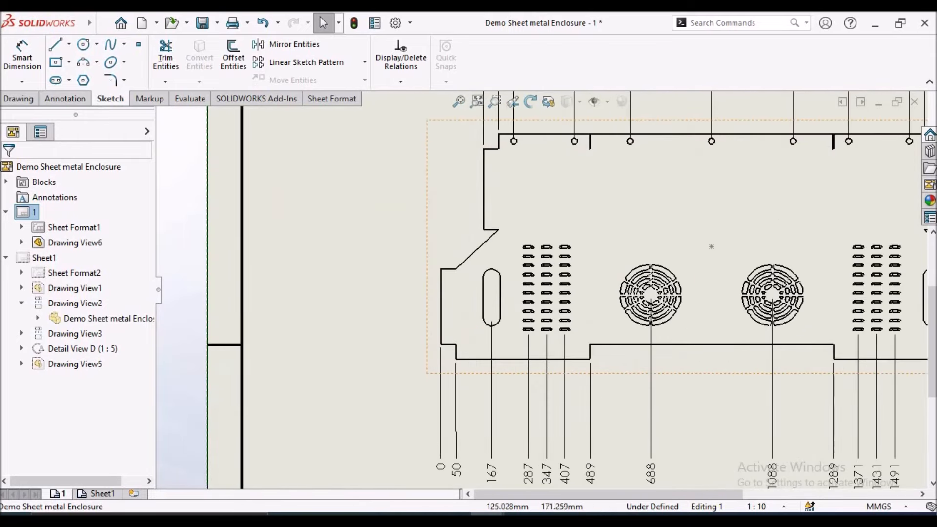
pyautogui.click(24, 82)
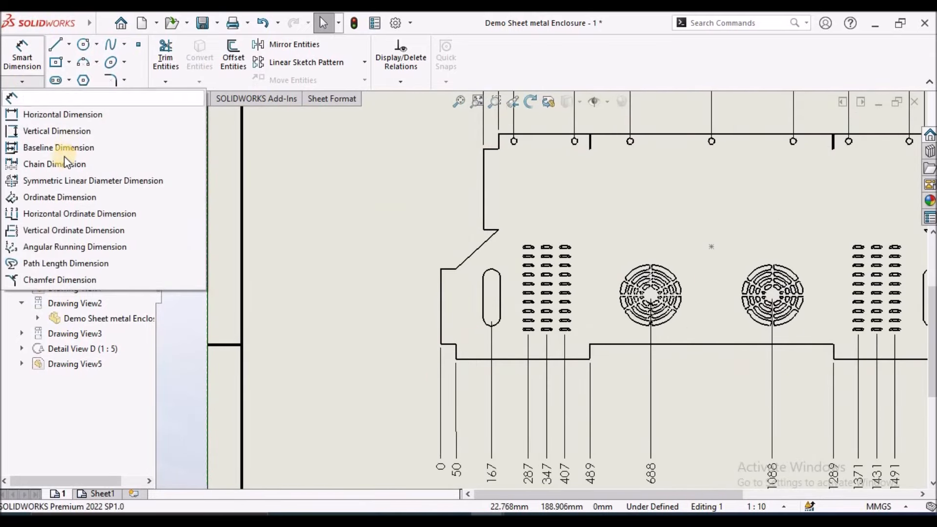
pyautogui.click(63, 230)
pyautogui.click(469, 360)
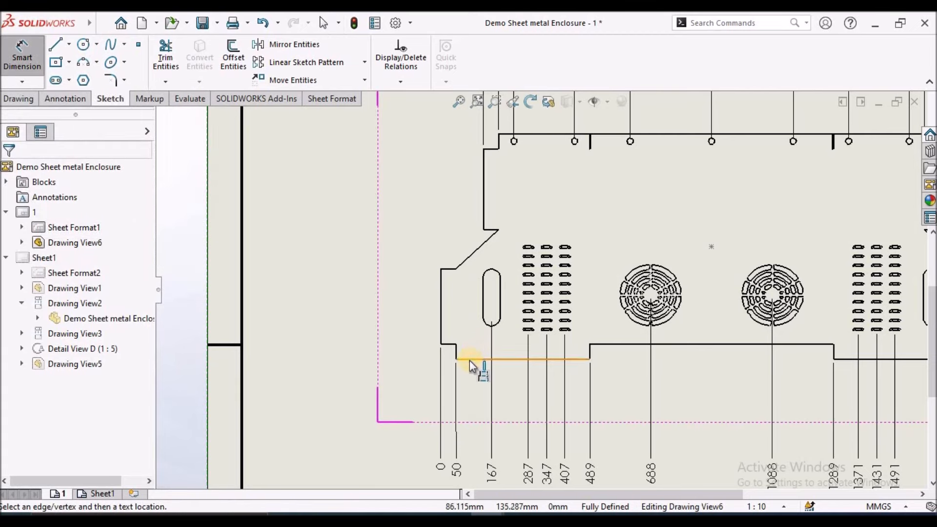
pyautogui.click(362, 364)
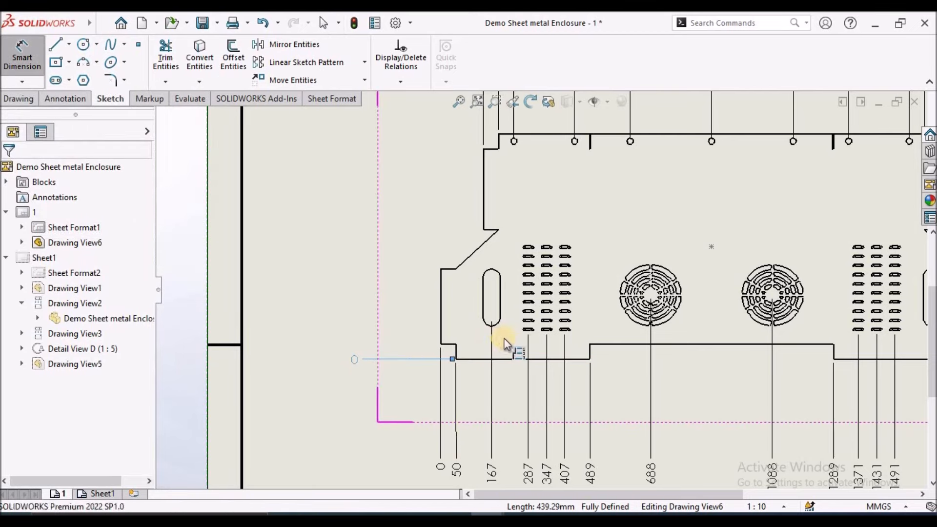
# Add vertical ordinate dimensions to the midpoint of the left oblong slot's straight side and the left flange's short upper horizontal edge
pyautogui.rightClick(482, 297)
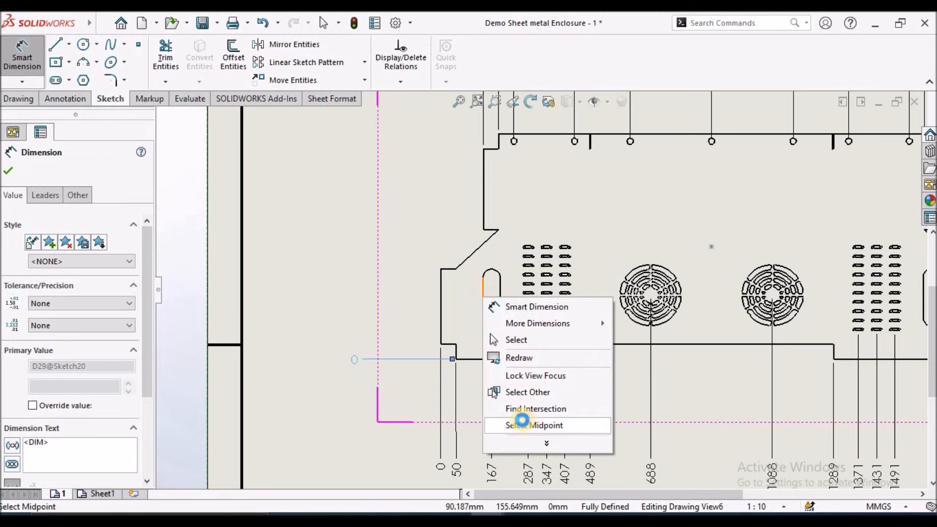
pyautogui.click(525, 424)
pyautogui.click(355, 313)
pyautogui.click(487, 179)
pyautogui.click(446, 269)
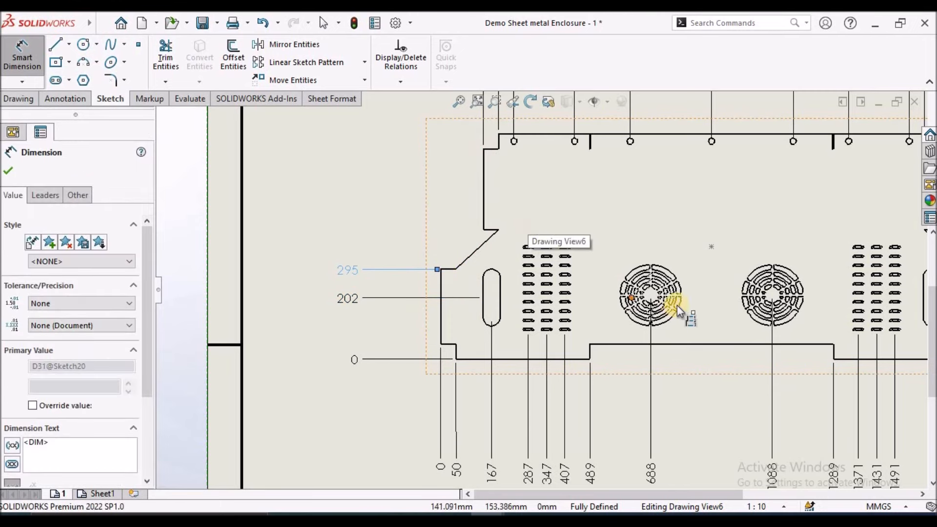
# Add a driven vertical ordinate dimension to the centre point of the left circular vent
pyautogui.scroll(-5, 658, 294)
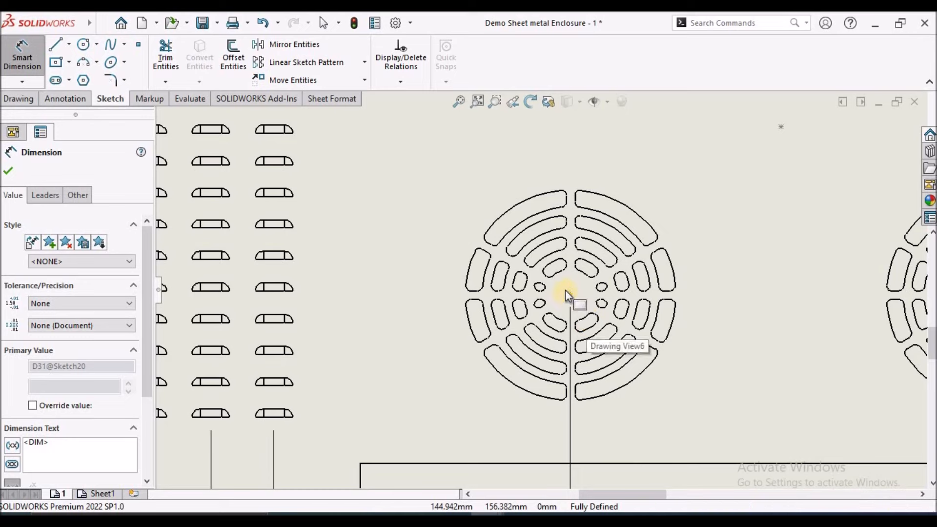
pyautogui.click(570, 295)
pyautogui.click(661, 289)
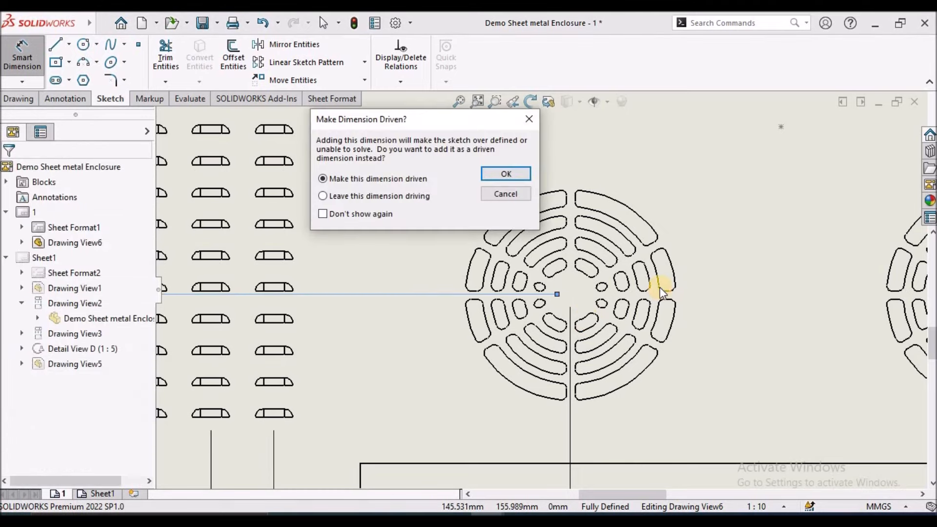
pyautogui.click(506, 174)
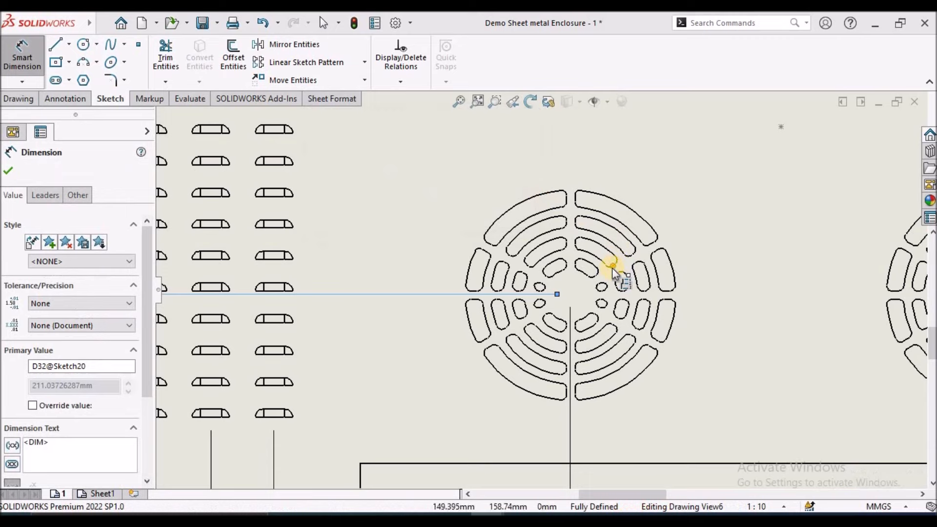
# Add vertical ordinate dimensions to the upper-left step's horizontal edge, the flat pattern's top edge and the leftmost upper hole
pyautogui.scroll(5, 612, 268)
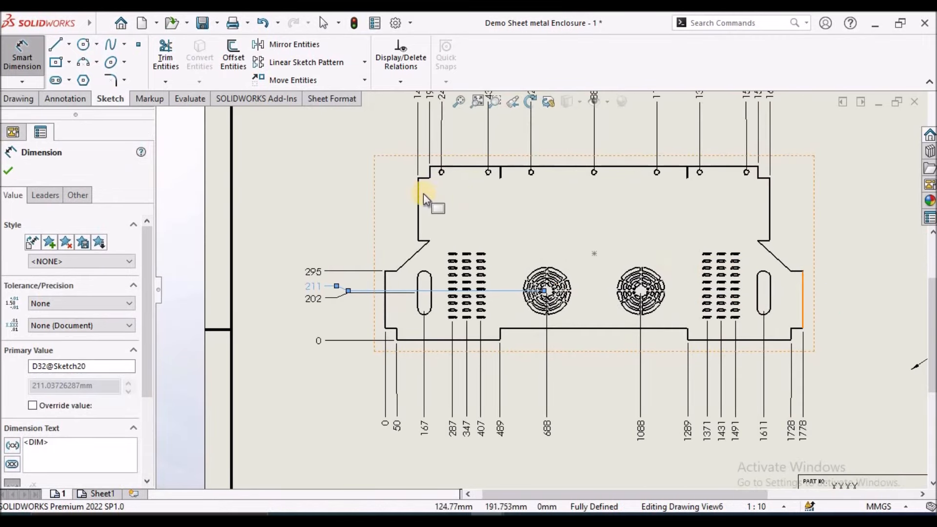
pyautogui.scroll(-2, 418, 180)
pyautogui.click(403, 176)
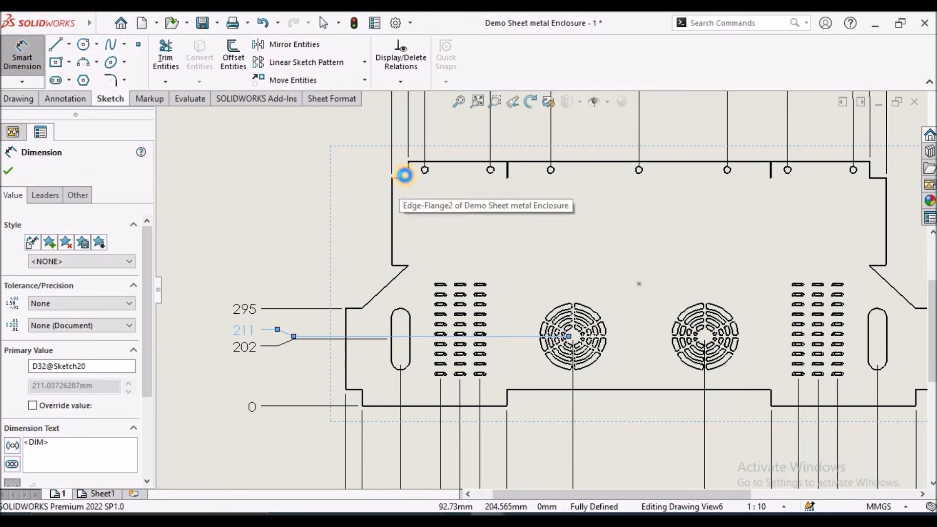
pyautogui.click(457, 160)
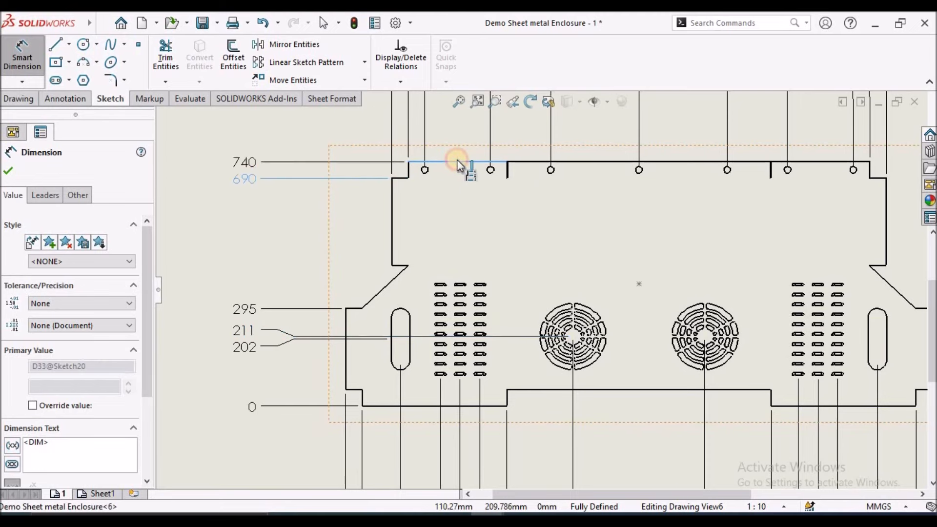
pyautogui.click(426, 171)
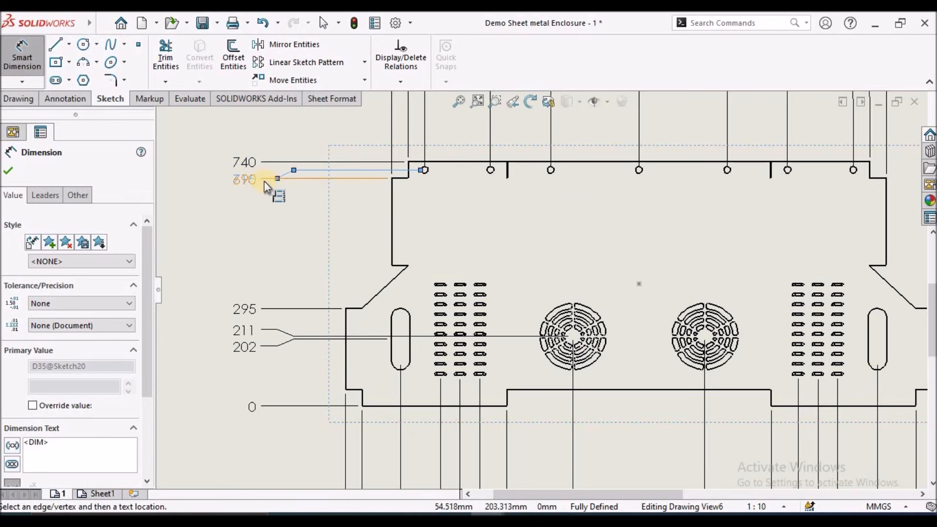
# Space apart the overlapping vertical ordinate dimensions of the leftmost upper hole and the upper-left step edge
pyautogui.scroll(-2, 265, 181)
pyautogui.moveTo(294, 204)
pyautogui.mouseDown()
pyautogui.moveTo(297, 187)
pyautogui.moveTo(297, 205)
pyautogui.mouseUp()
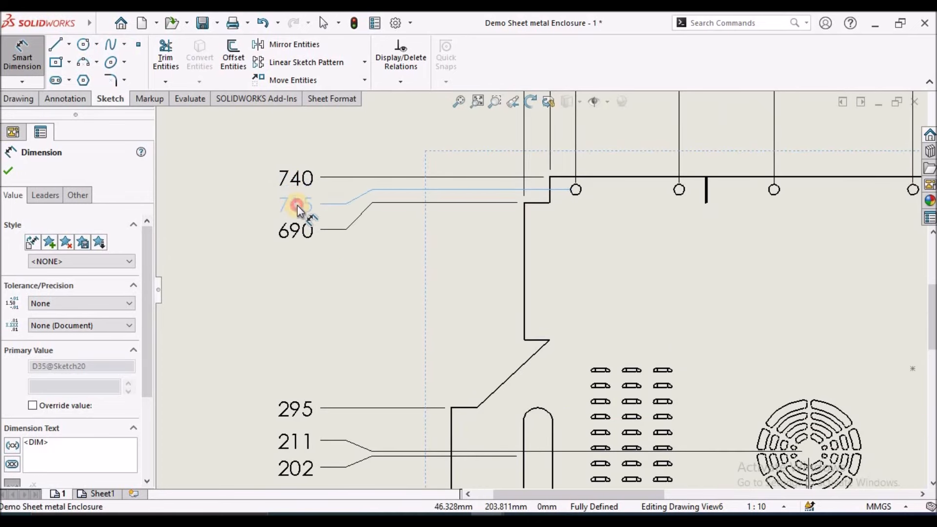
pyautogui.click(314, 262)
# Add a vertical ordinate dimension to the upper corner of the left slanted edge and finish dimensioning
pyautogui.scroll(3, 315, 263)
pyautogui.scroll(-2, 503, 326)
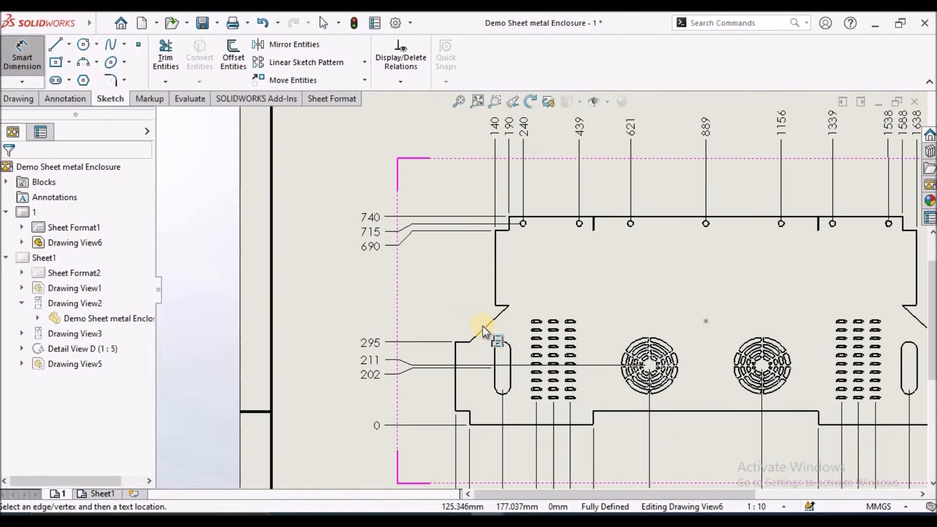
pyautogui.scroll(-2, 506, 311)
pyautogui.click(531, 295)
pyautogui.scroll(3, 503, 324)
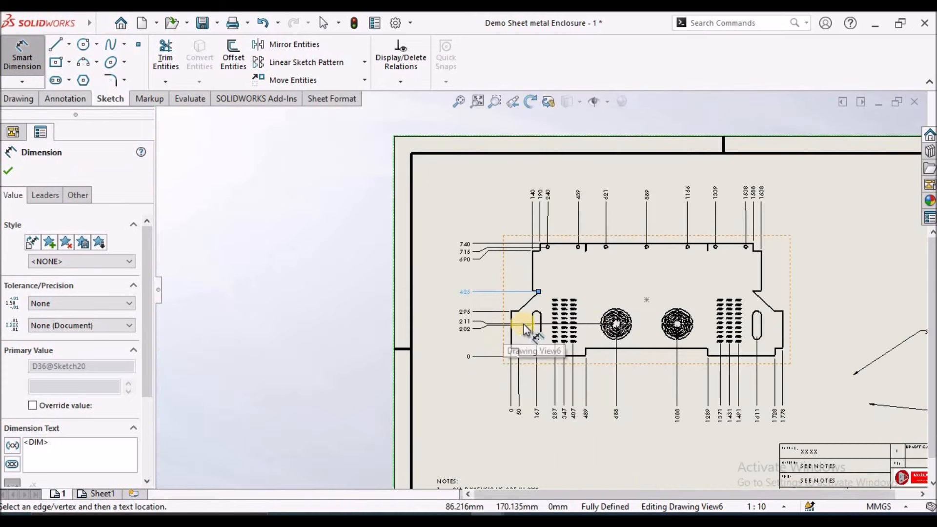
pyautogui.scroll(4, 503, 324)
pyautogui.scroll(-2, 703, 324)
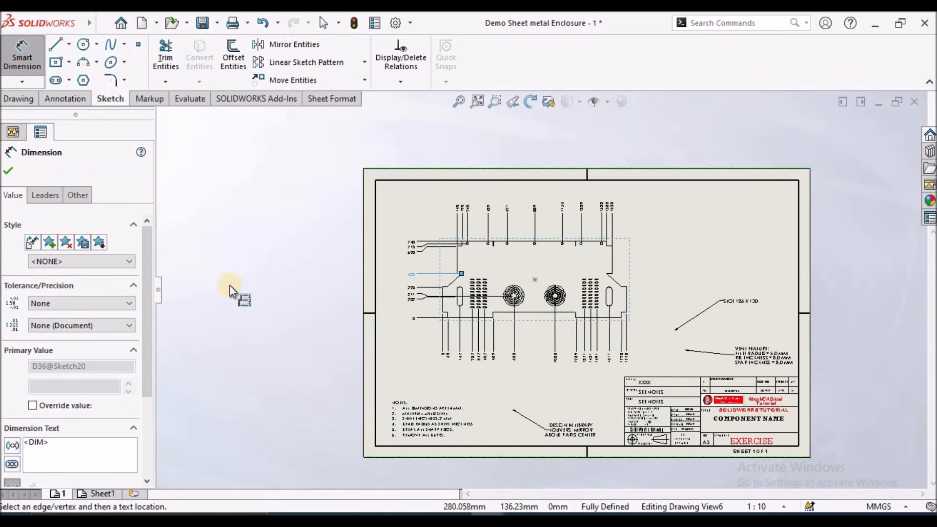
pyautogui.click(8, 171)
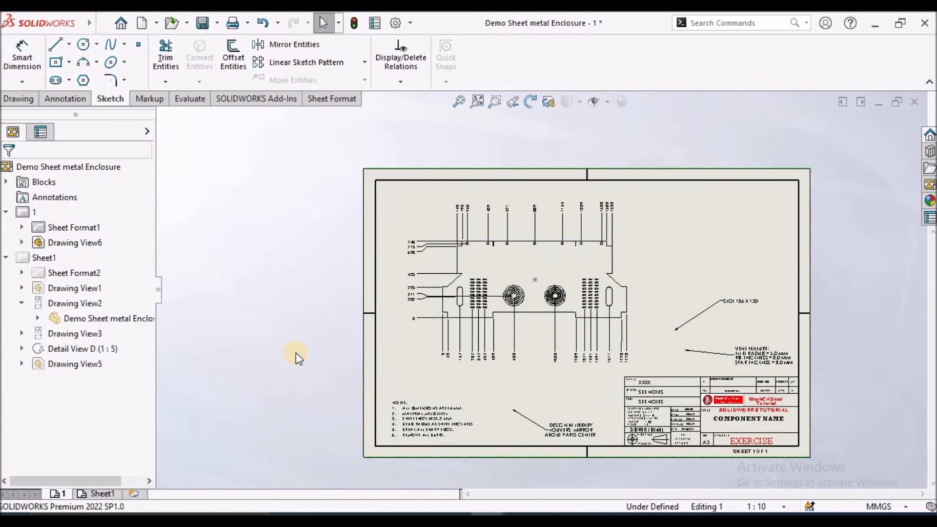
# Attach the "SLOT 186 X 130" note's leader to the right oblong slot and move the note closer, above and right of it
pyautogui.scroll(-3, 573, 438)
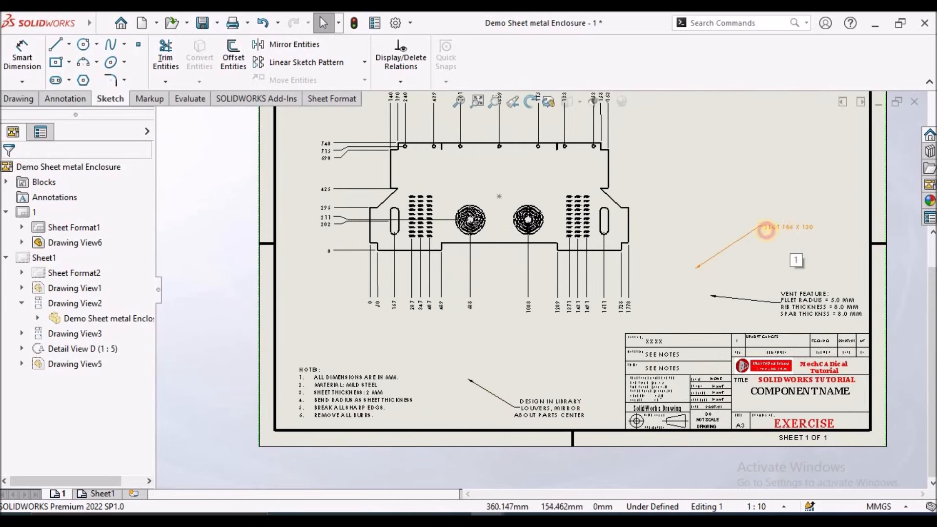
pyautogui.click(709, 270)
pyautogui.moveTo(695, 268); pyautogui.dragTo(608, 222)
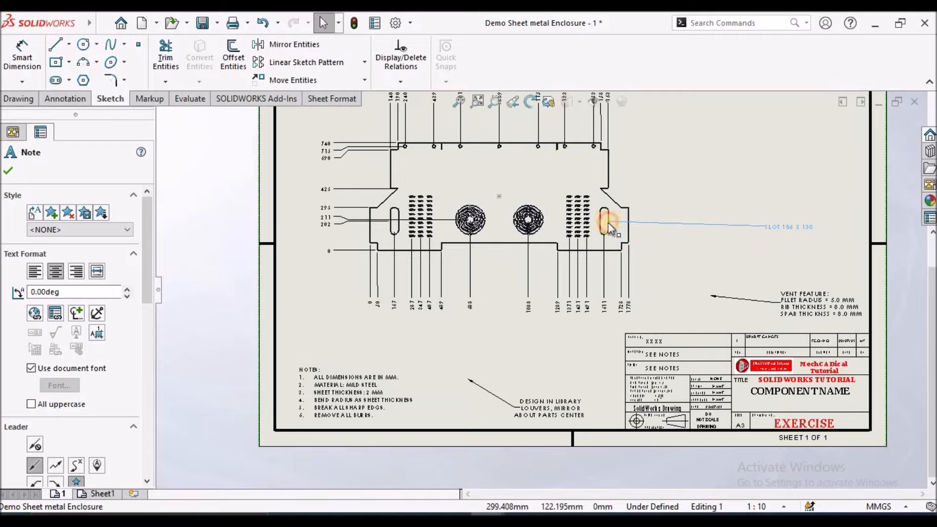
pyautogui.moveTo(732, 192); pyautogui.dragTo(706, 187)
pyautogui.click(707, 228)
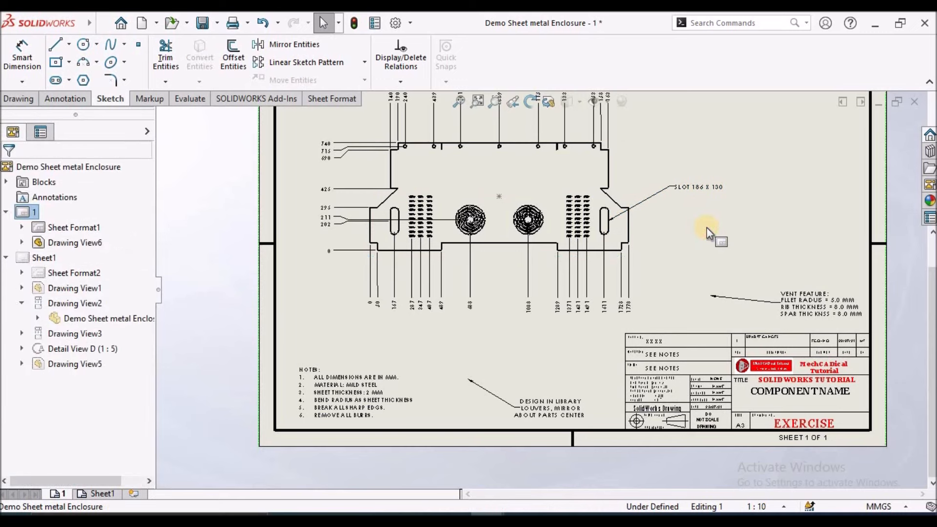
# After checking the notes on Sheet1, attach sheet 1's library louvers note to the right circular vent and place it below the flat pattern
pyautogui.click(94, 495)
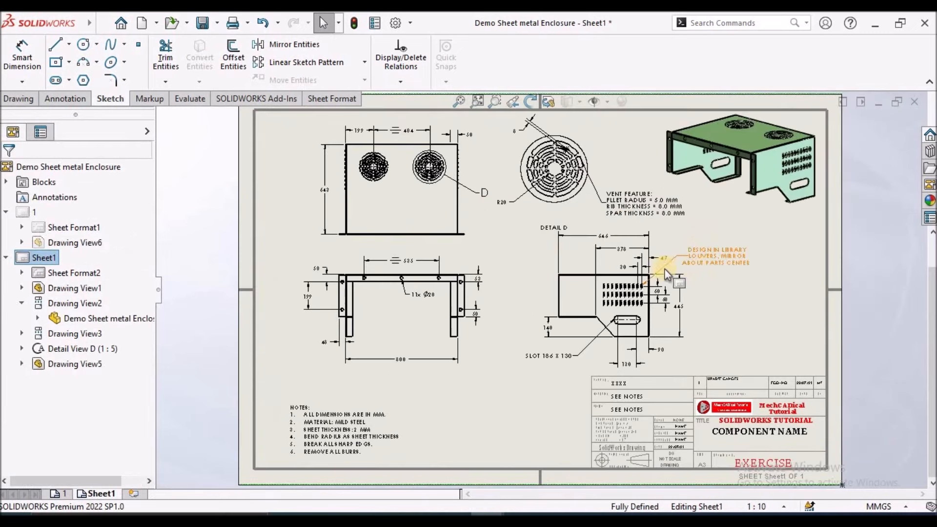
pyautogui.scroll(-2, 646, 276)
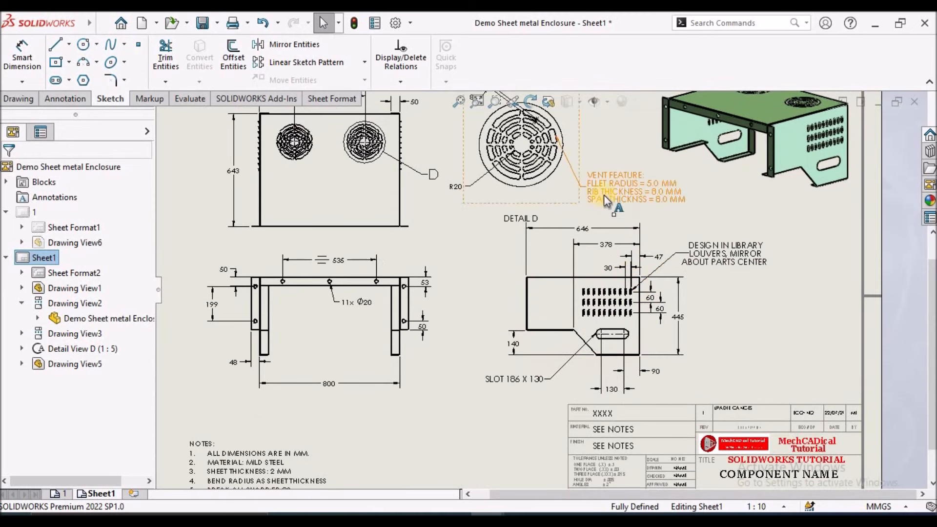
pyautogui.click(54, 493)
pyautogui.scroll(-3, 621, 360)
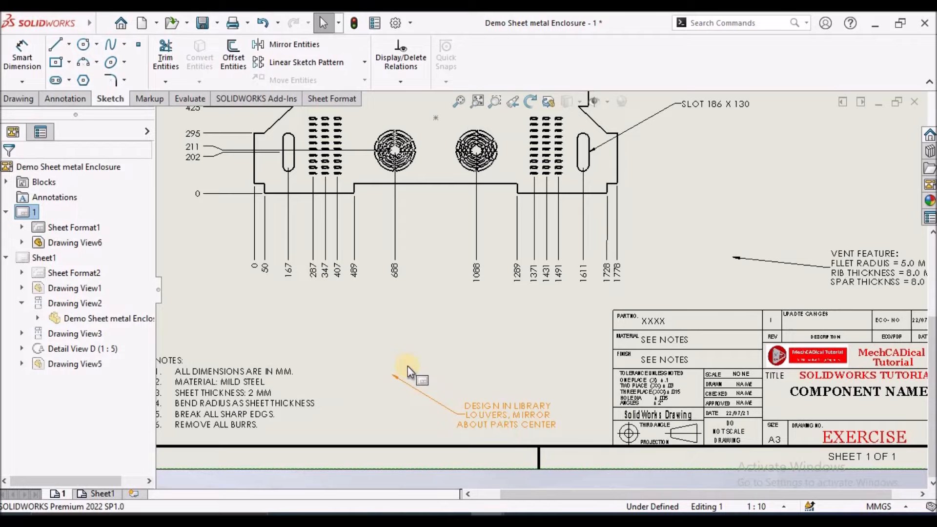
pyautogui.click(409, 385)
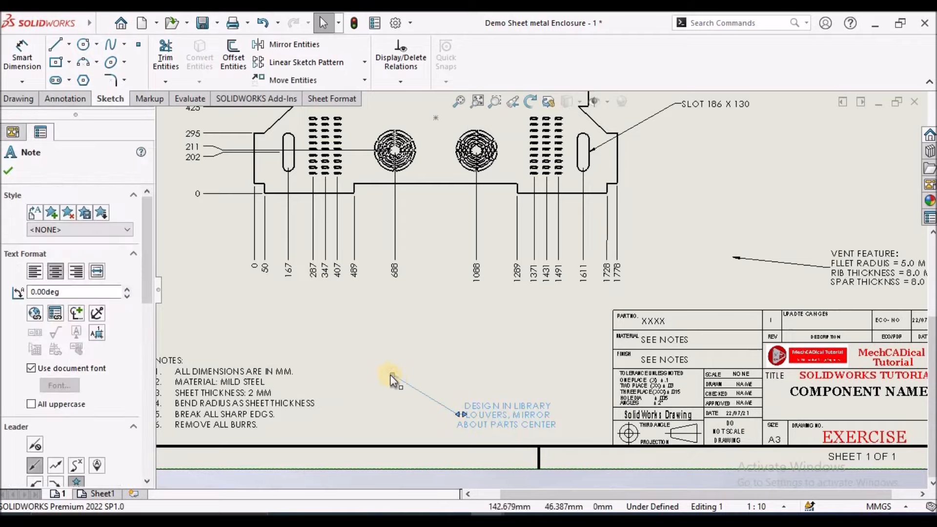
pyautogui.moveTo(450, 236); pyautogui.dragTo(464, 169)
pyautogui.moveTo(493, 403); pyautogui.dragTo(314, 314)
pyautogui.click(481, 374)
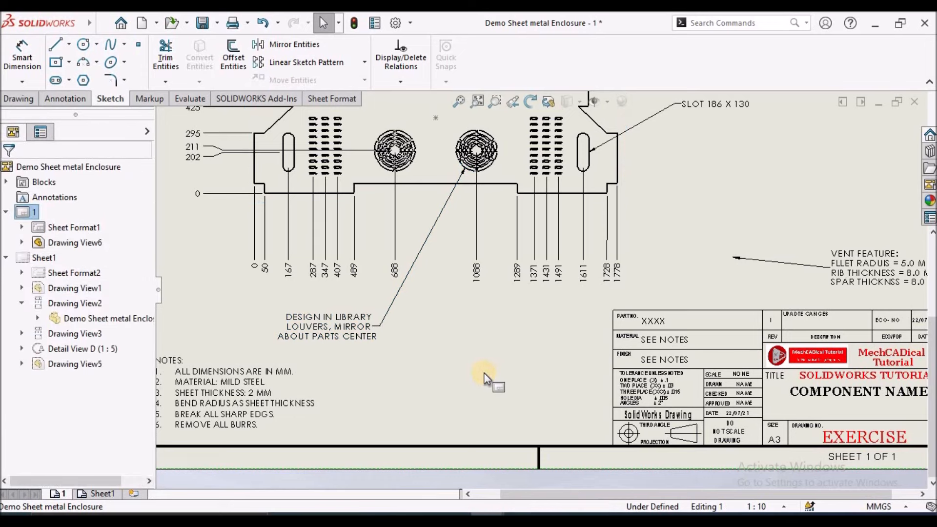
# Move the vent feature note to just below the flat pattern's right end, with its leader pointing near the right louvers
pyautogui.scroll(4, 632, 321)
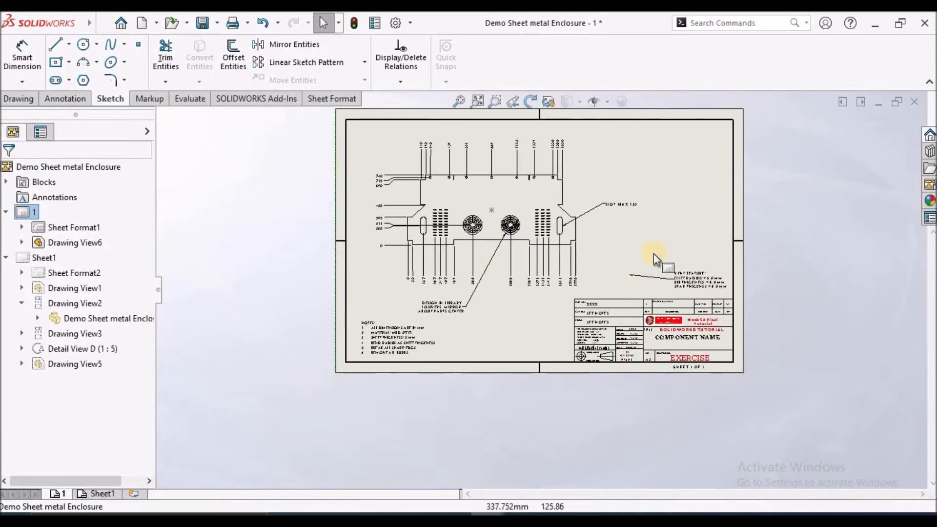
pyautogui.scroll(-2, 655, 254)
pyautogui.scroll(-2, 433, 312)
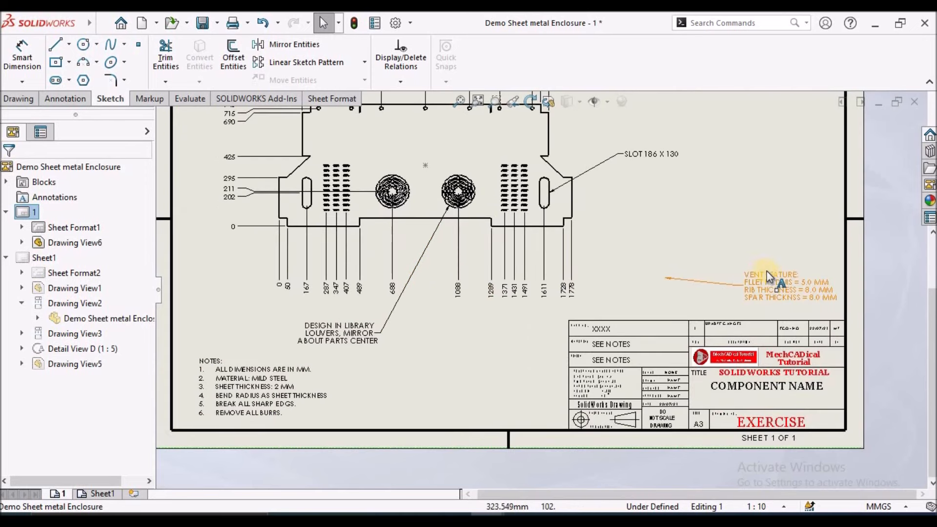
pyautogui.moveTo(777, 279); pyautogui.dragTo(733, 237)
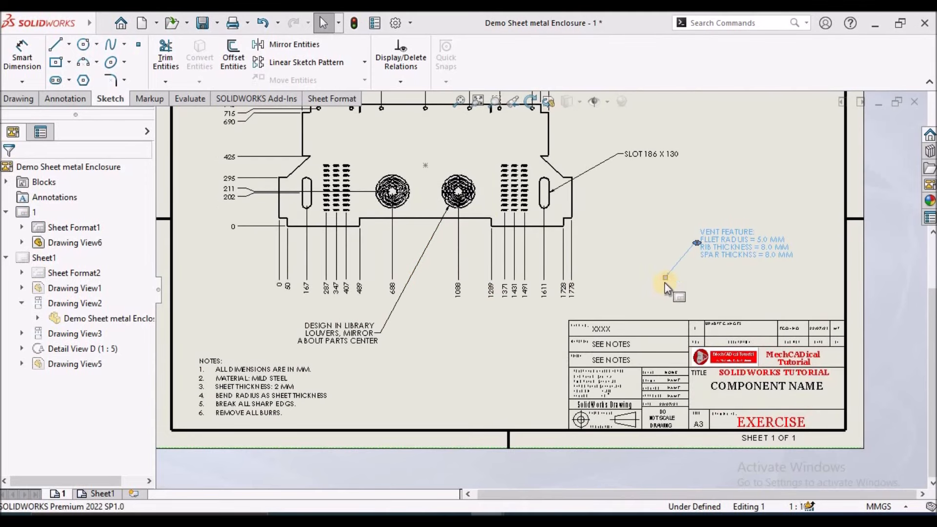
pyautogui.moveTo(665, 277); pyautogui.dragTo(529, 216)
pyautogui.moveTo(730, 246); pyautogui.dragTo(630, 268)
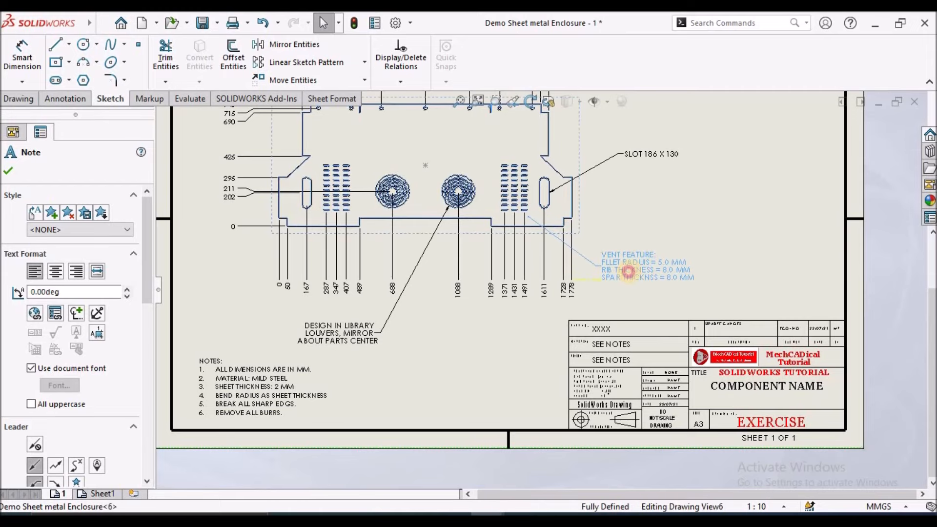
# Attach the vent feature note's leader to the bottom edge of the lowest louver in the rightmost column
pyautogui.scroll(-8, 574, 242)
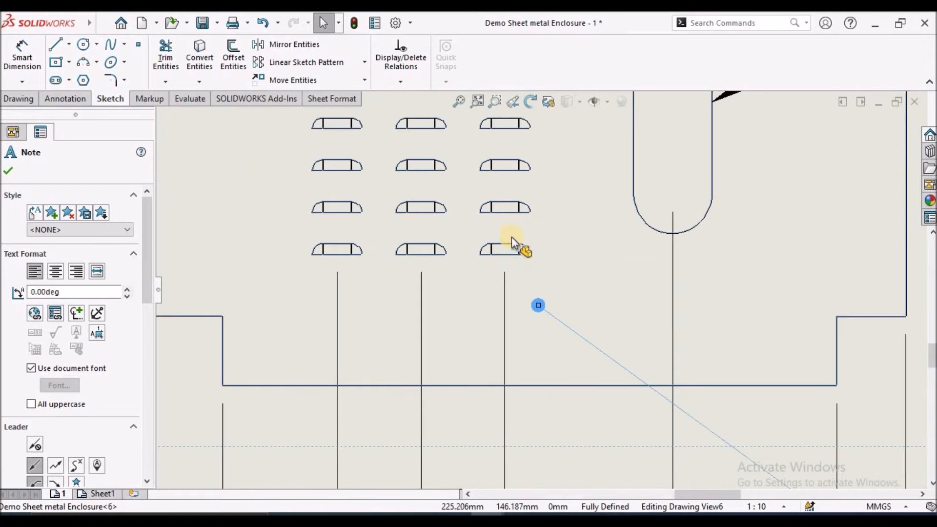
pyautogui.moveTo(546, 328); pyautogui.dragTo(516, 265)
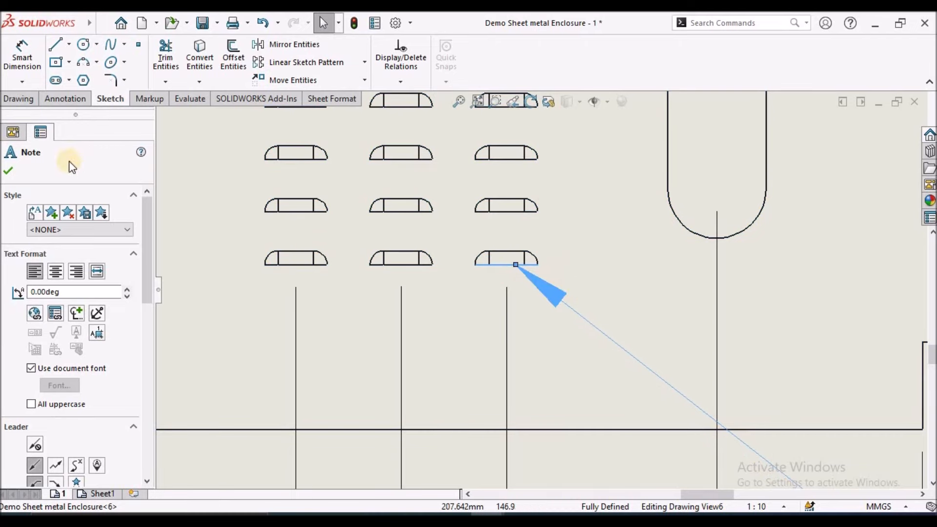
pyautogui.click(7, 172)
pyautogui.scroll(6, 387, 205)
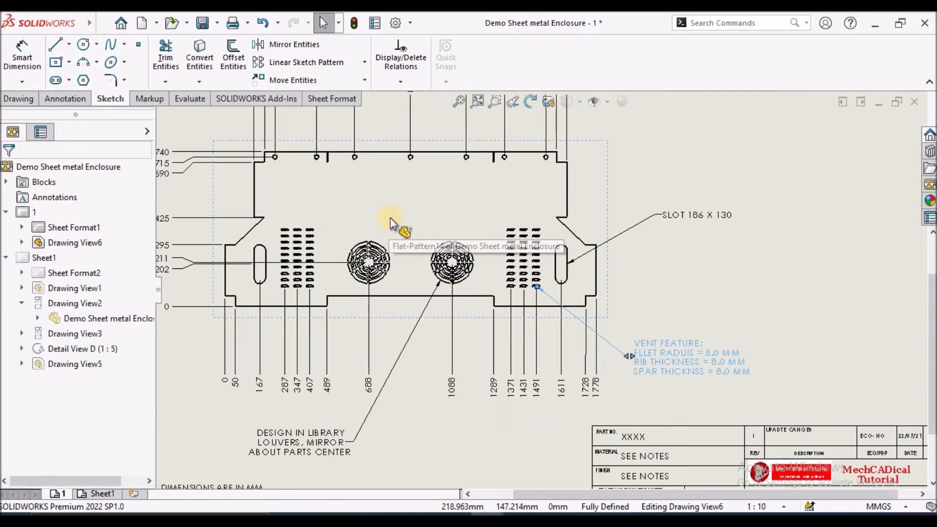
pyautogui.click(599, 158)
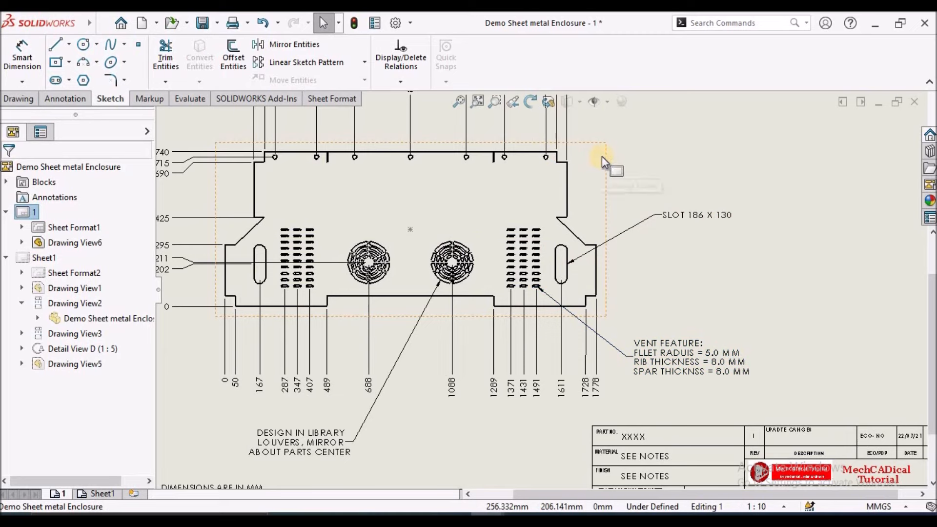
# Shift the flat pattern view slightly down and right on the sheet, and fit the whole sheet in the window
pyautogui.moveTo(603, 161)
pyautogui.mouseDown()
pyautogui.moveTo(602, 142)
pyautogui.moveTo(603, 177)
pyautogui.moveTo(600, 166)
pyautogui.moveTo(626, 166)
pyautogui.moveTo(605, 180)
pyautogui.moveTo(617, 187)
pyautogui.mouseUp()
pyautogui.click(743, 289)
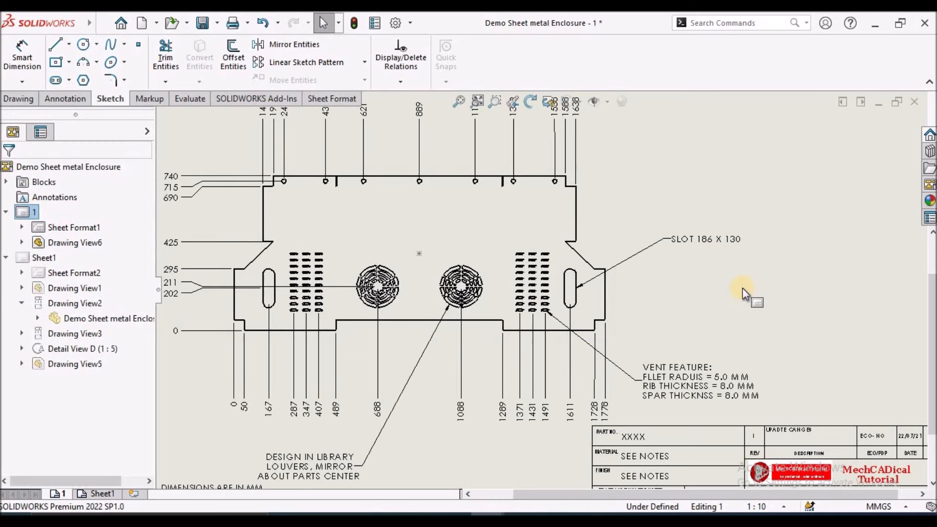
pyautogui.scroll(5, 725, 288)
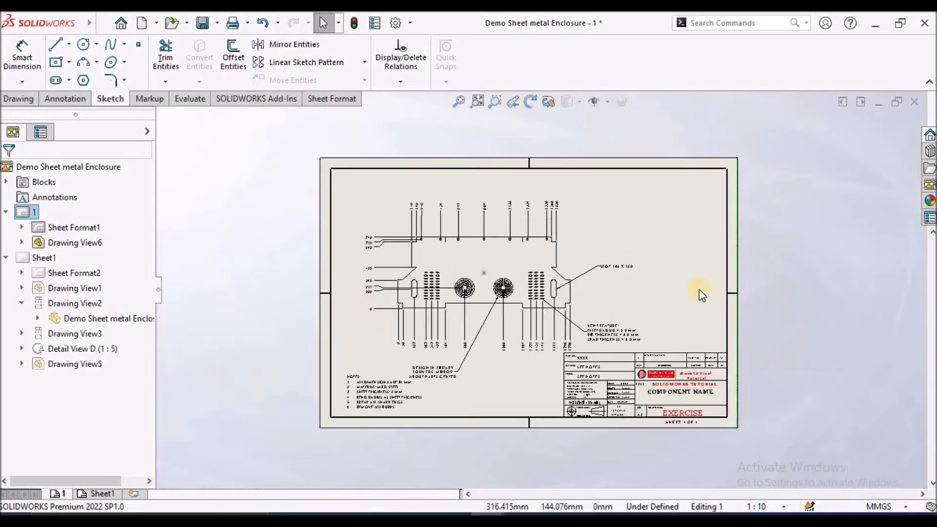
pyautogui.click(458, 101)
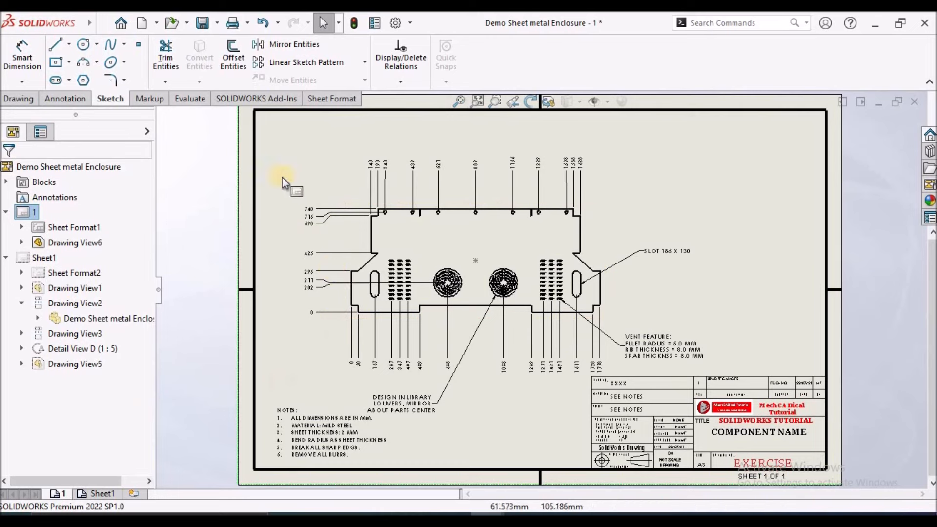
# Review the reference enclosure PDFs in the browser, and switch to the enclosure part model in SOLIDWORKS
pyautogui.hotkey('alt', 'Tab')
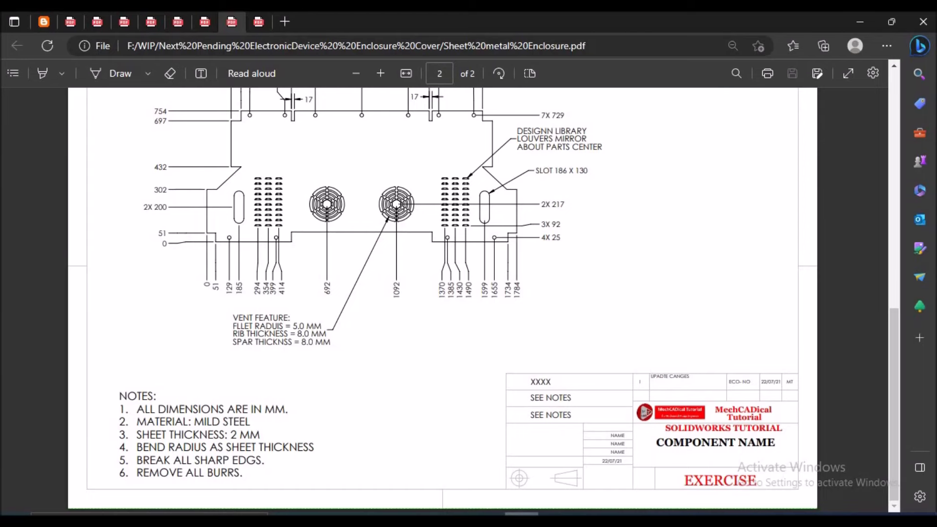
pyautogui.scroll(3, 423, 256)
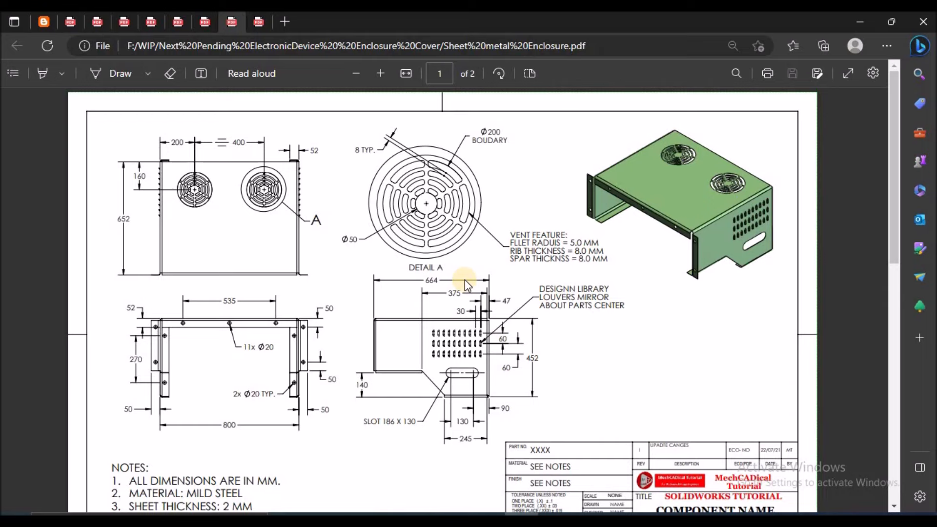
pyautogui.click(258, 25)
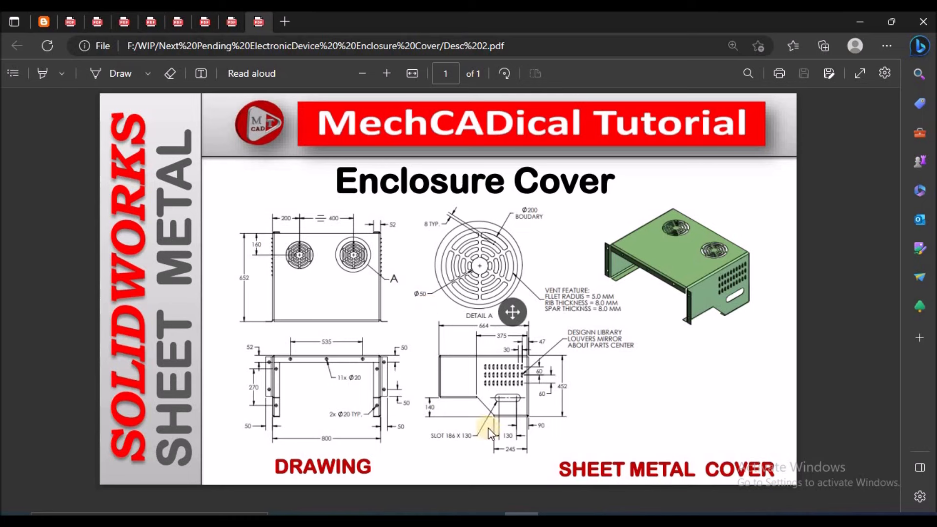
pyautogui.moveTo(527, 517)
pyautogui.click(610, 476)
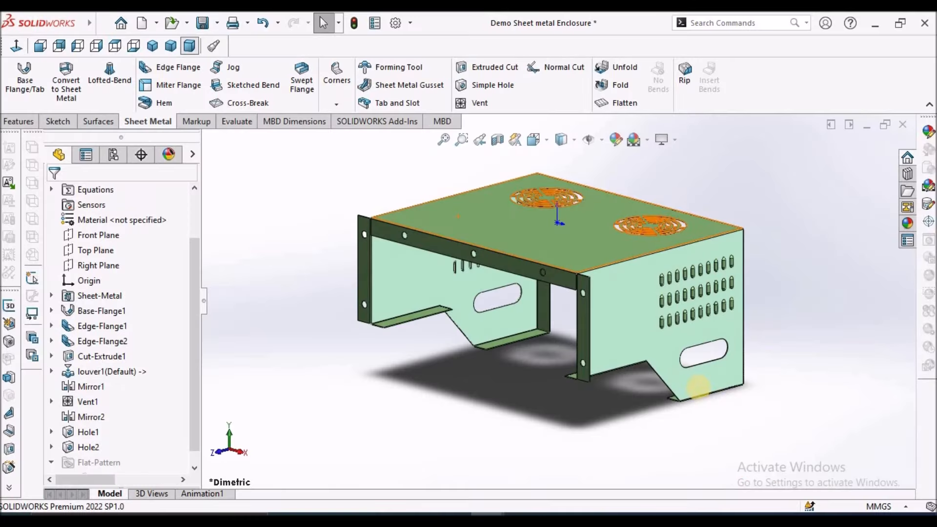